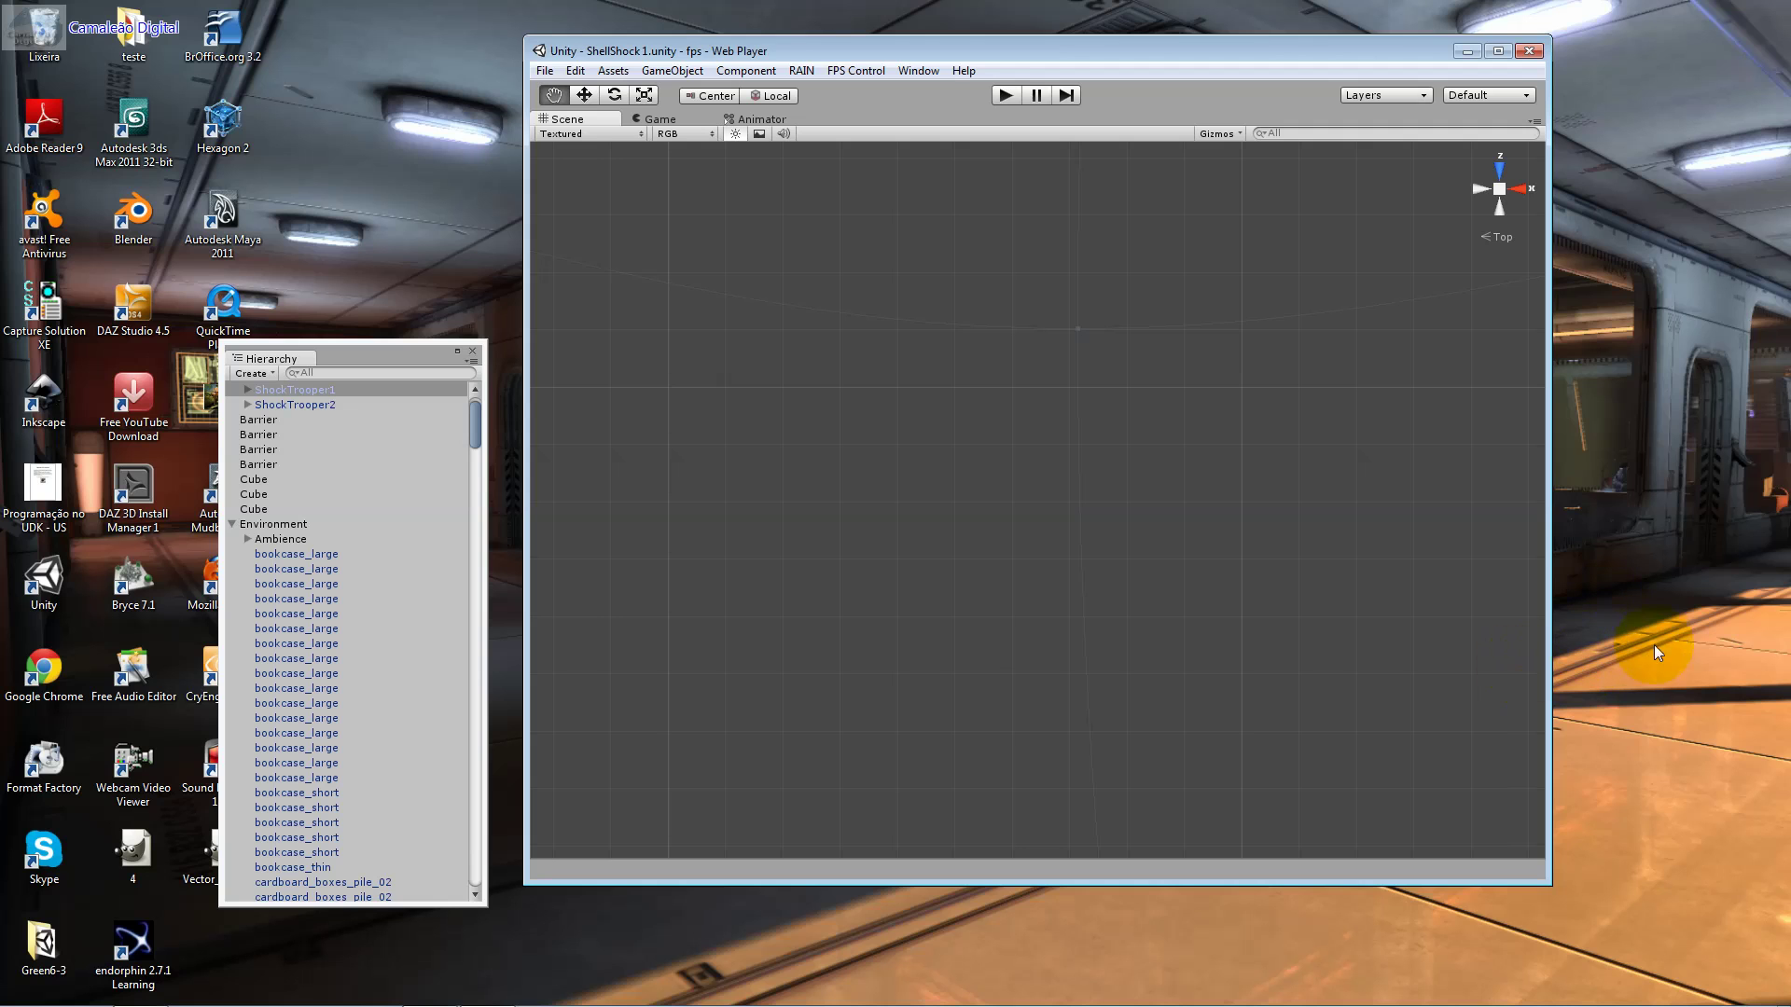
Step: Close the floating Hierarchy panel and open the Project panel instead
{"action": "left_click", "coordinate": [472, 351]}
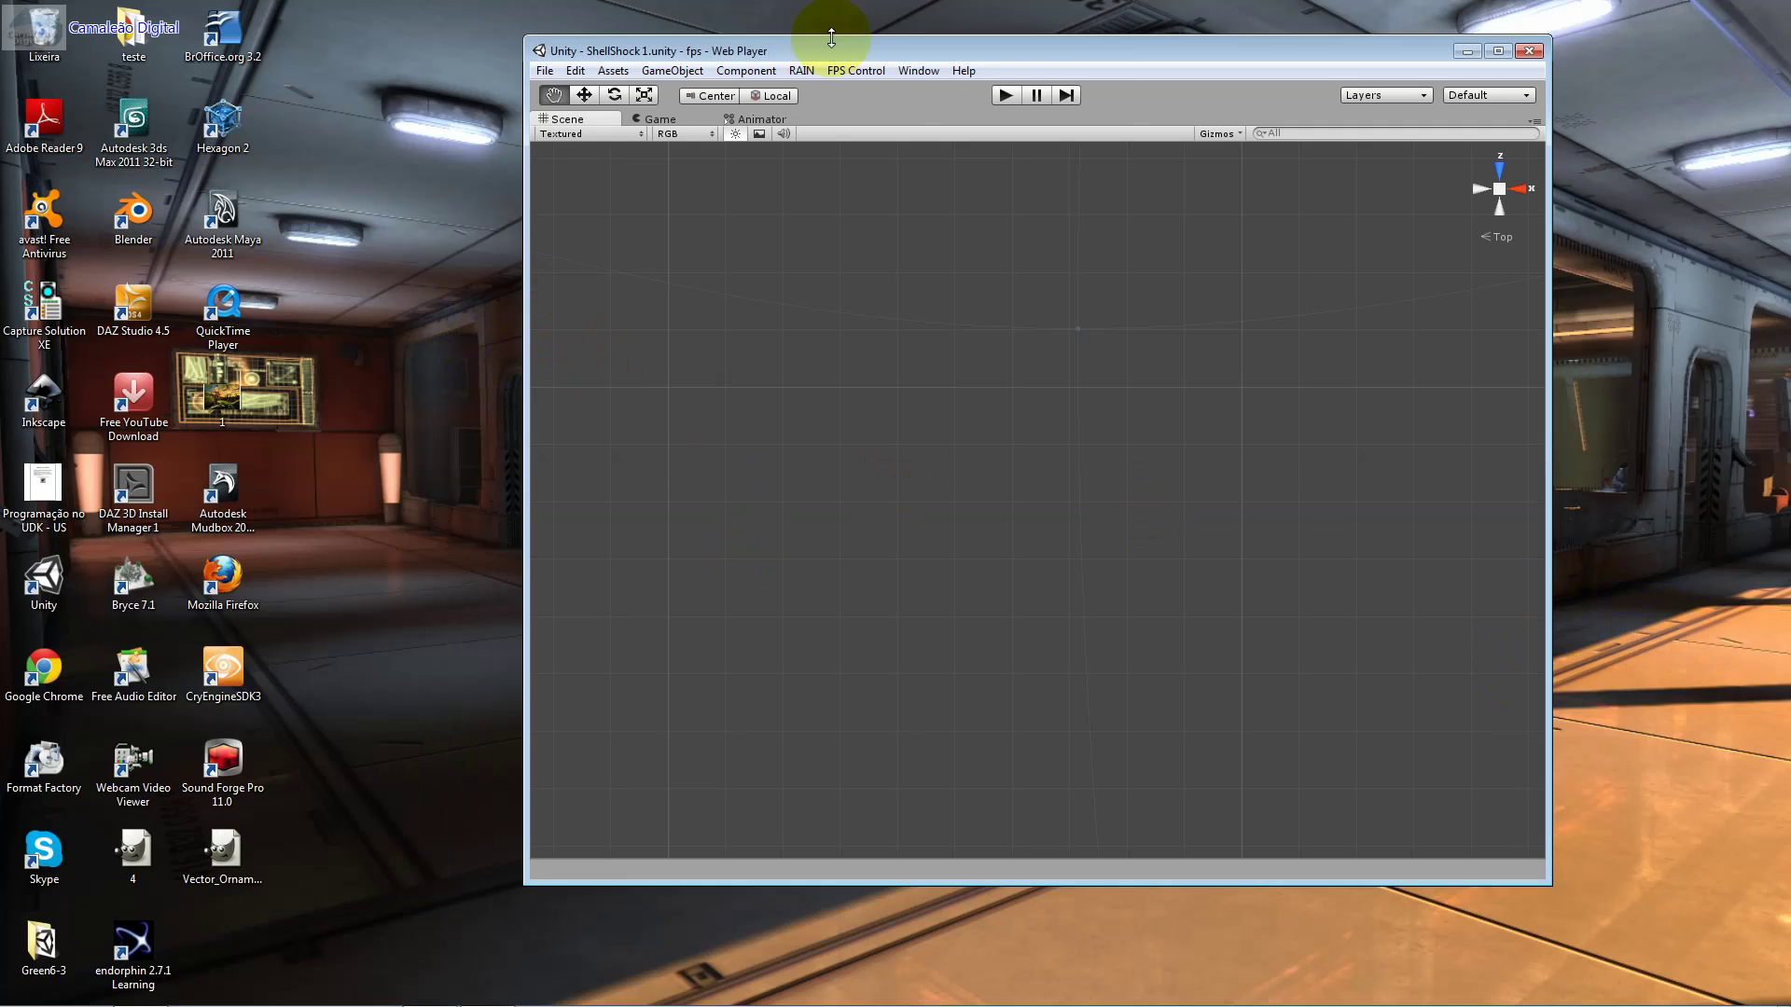
{"action": "left_click", "coordinate": [921, 71]}
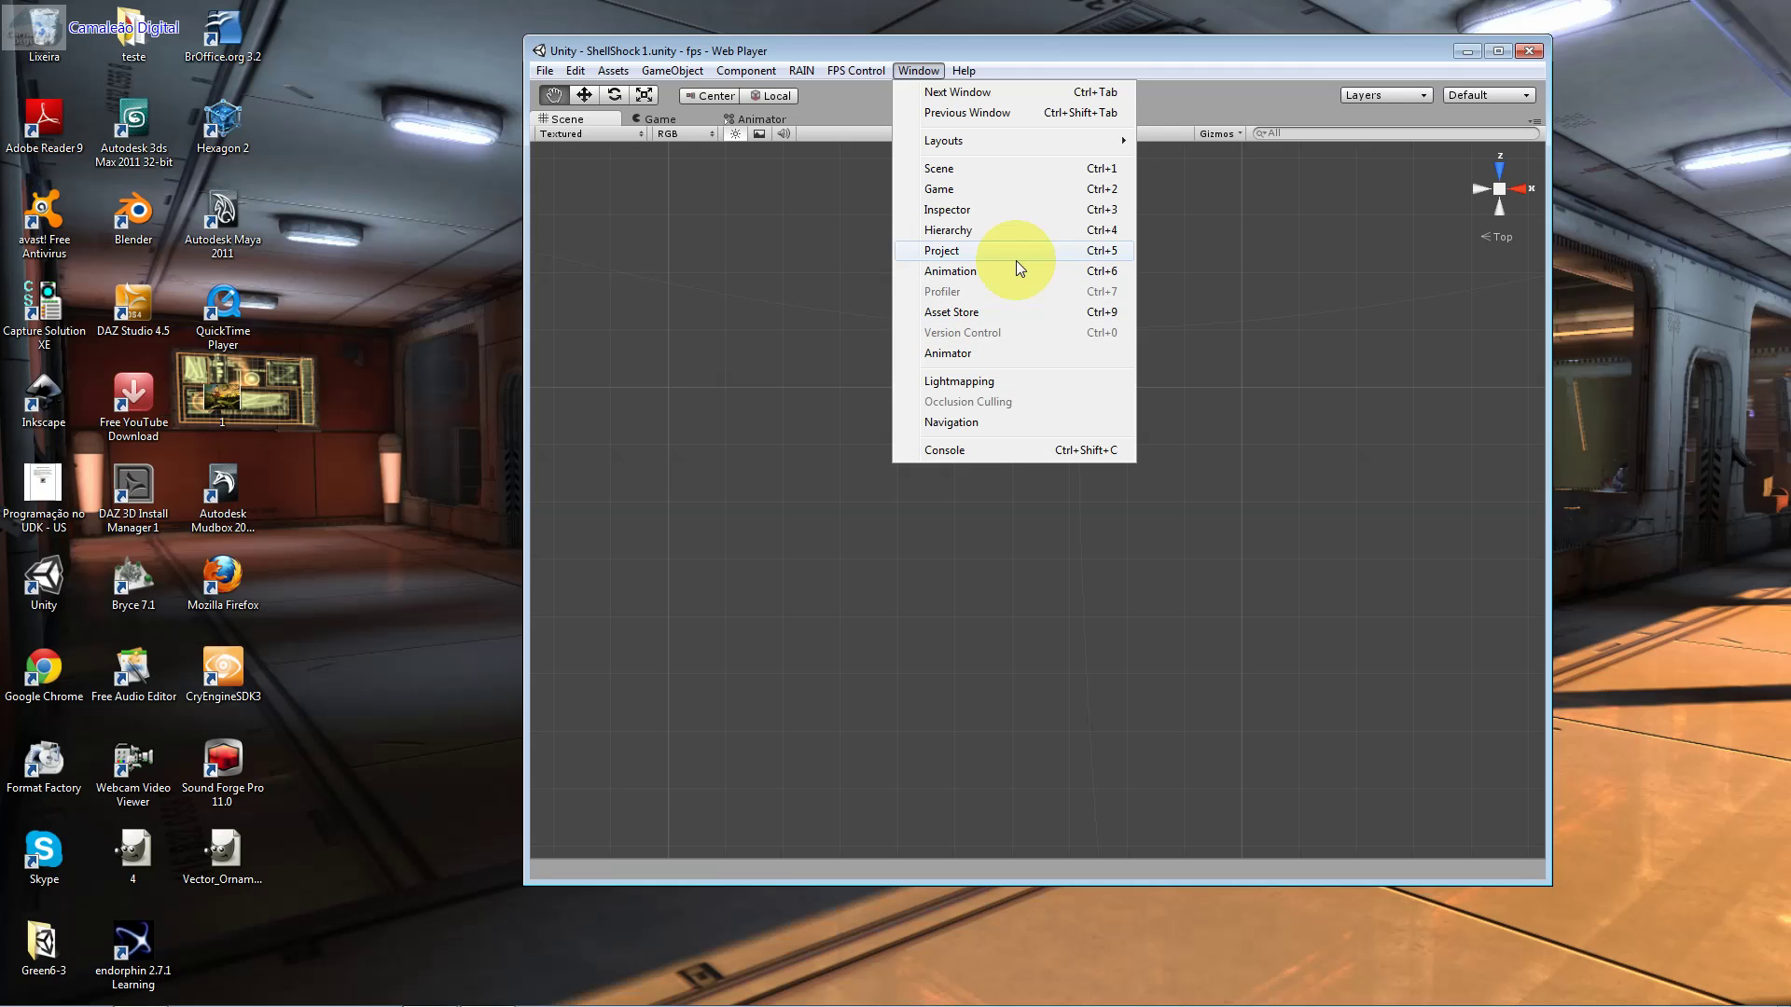
{"action": "left_click", "coordinate": [1016, 261]}
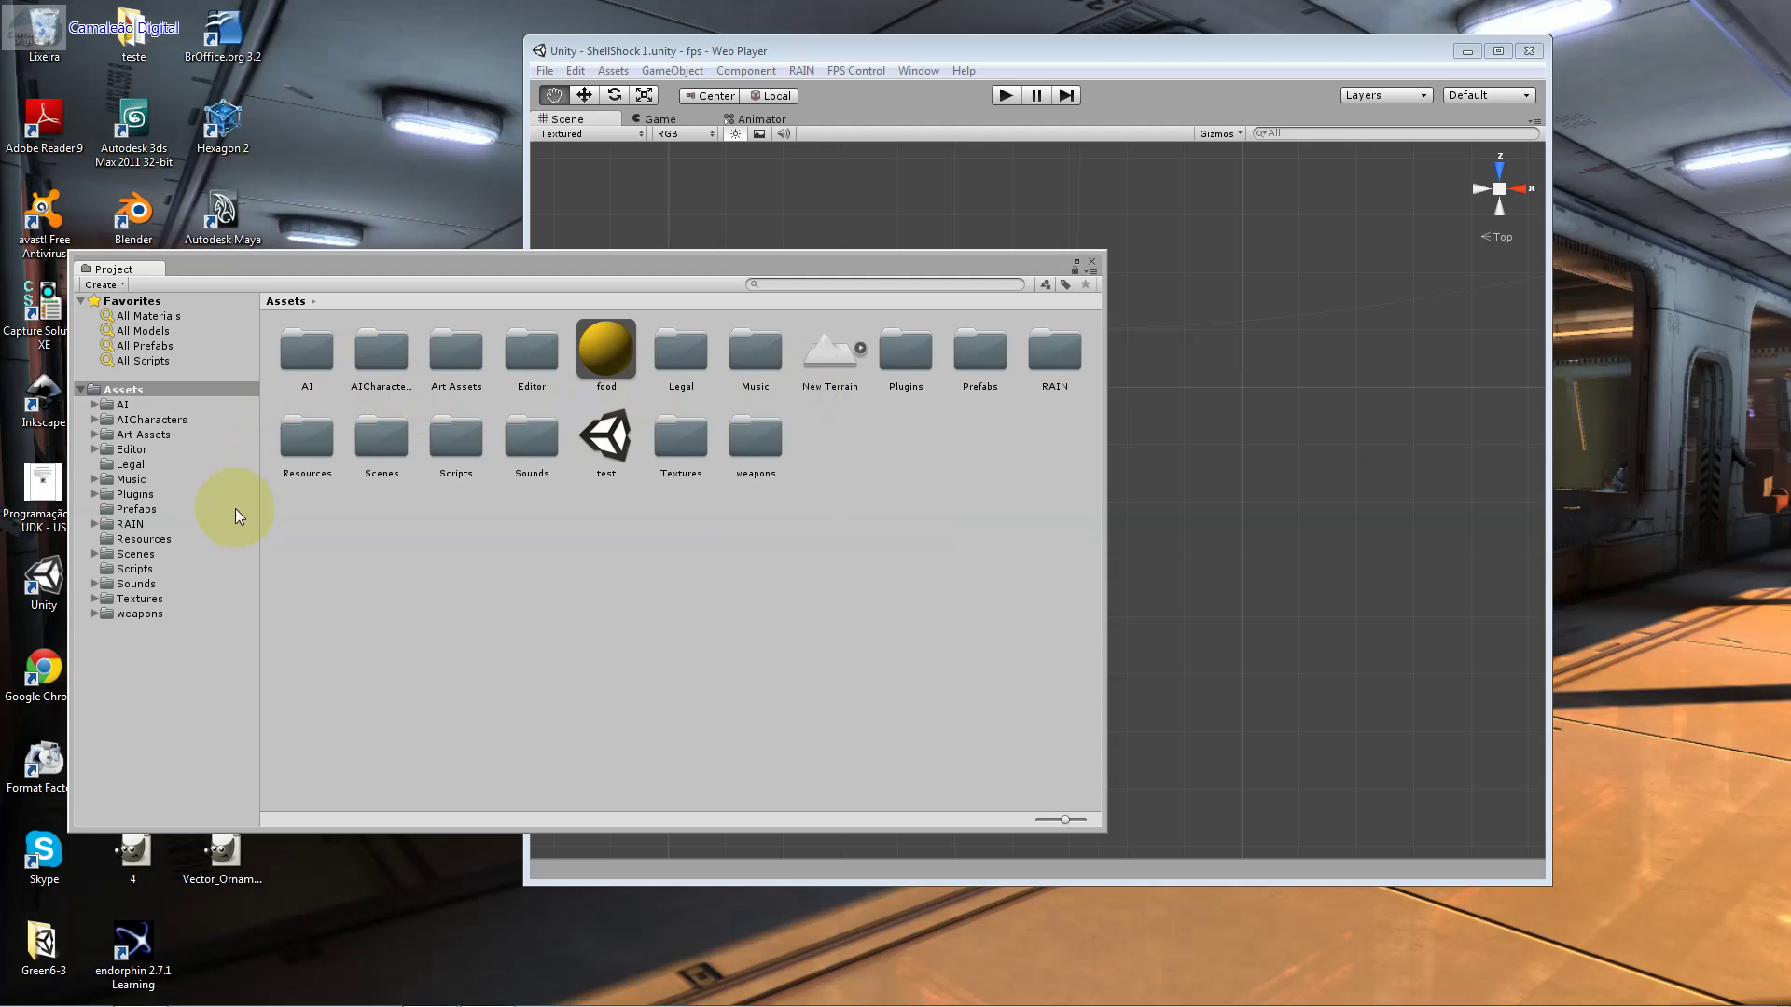
Step: Browse Assets/Scenes to the ShellShock 1 scene, then close the Project panel
{"action": "left_click", "coordinate": [177, 554]}
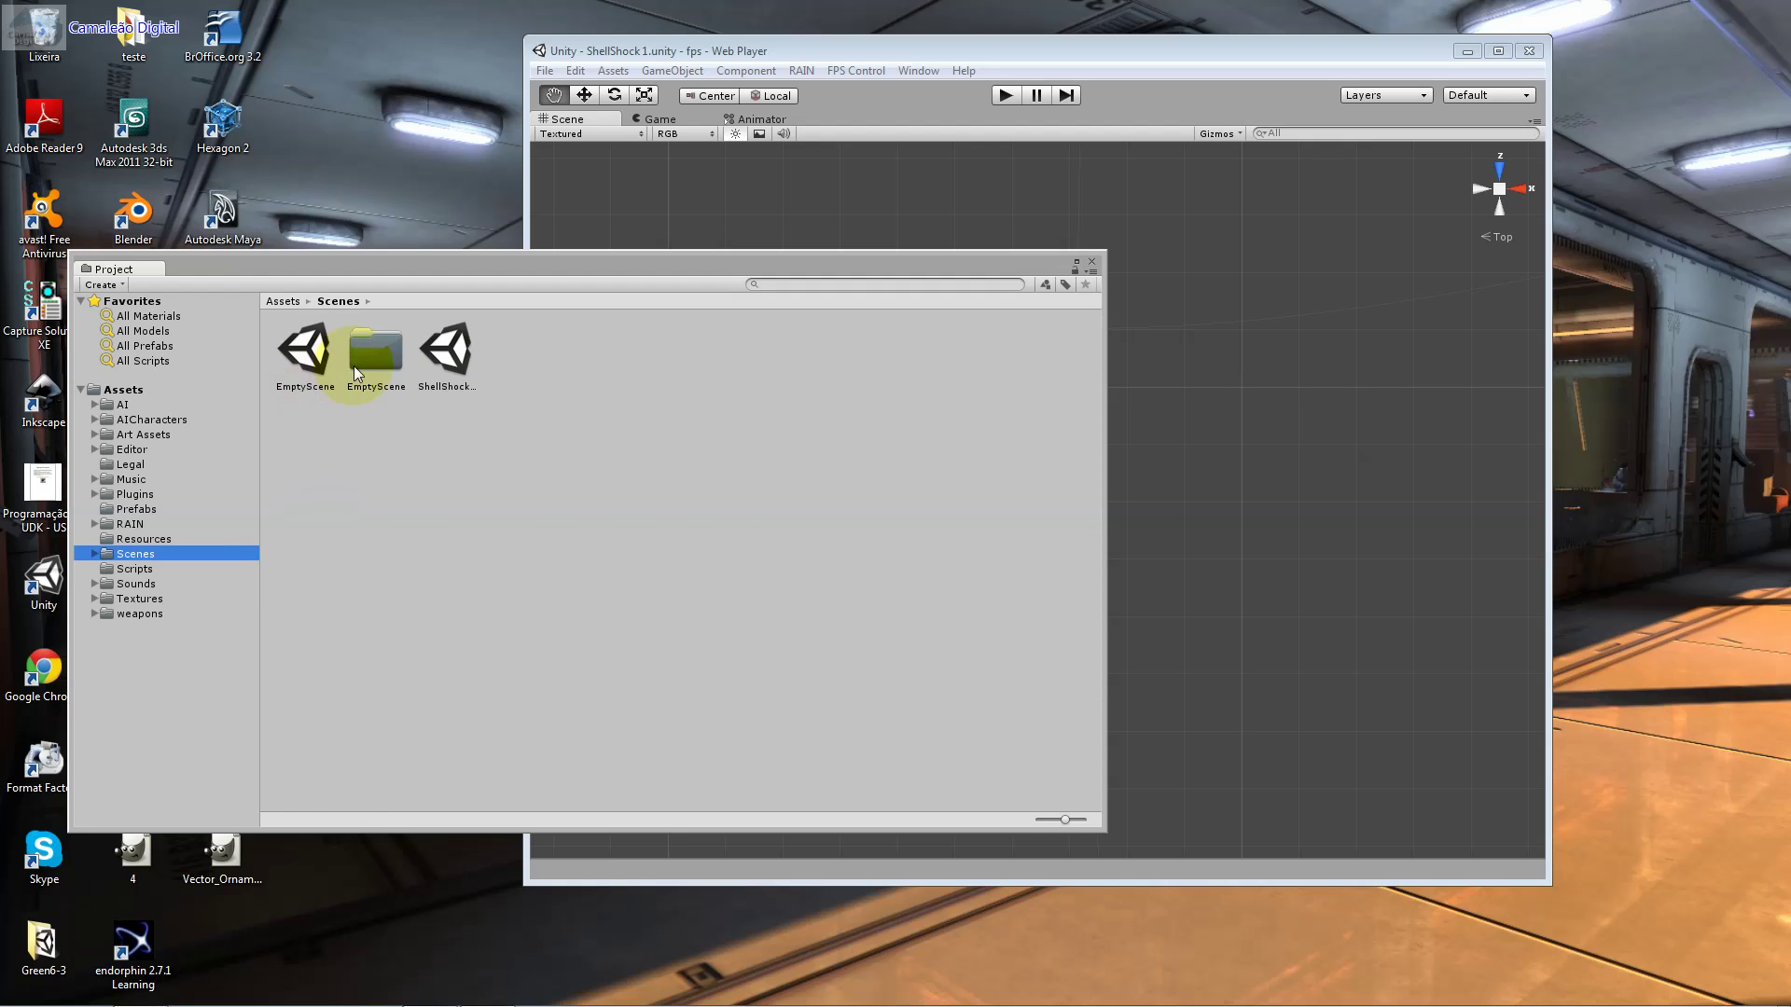
{"action": "left_click", "coordinate": [426, 354]}
{"action": "left_click", "coordinate": [440, 383]}
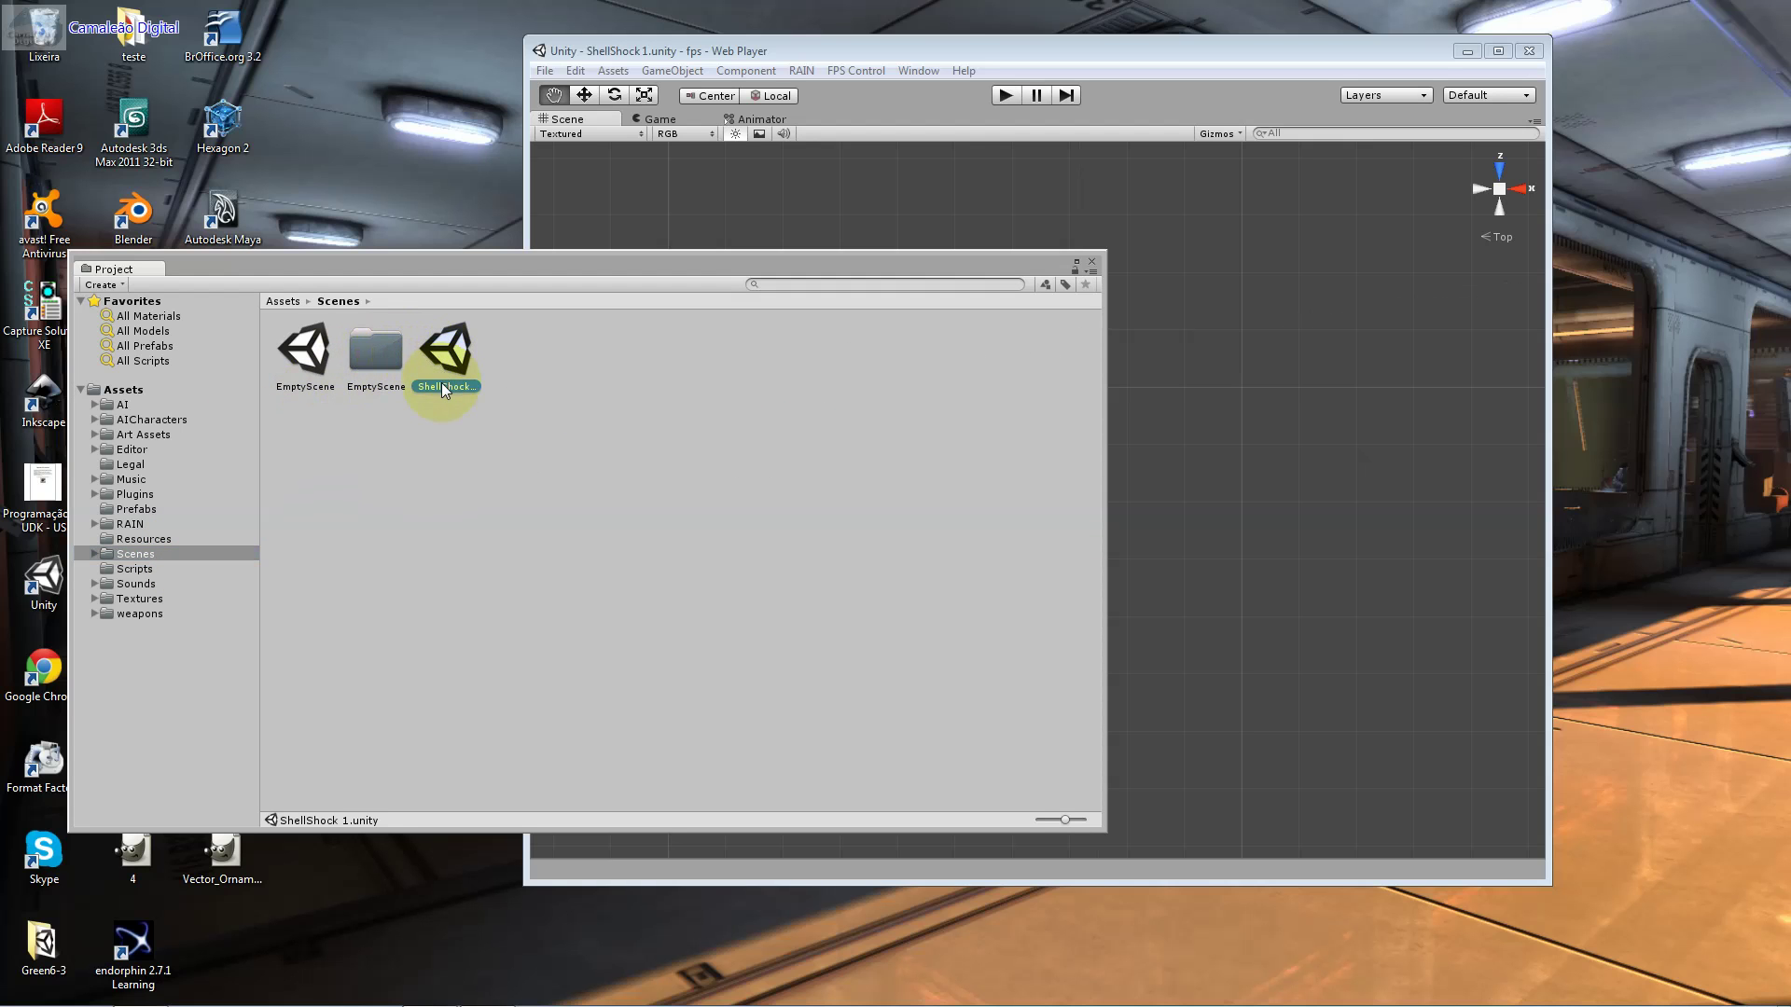
{"action": "left_click", "coordinate": [1306, 277]}
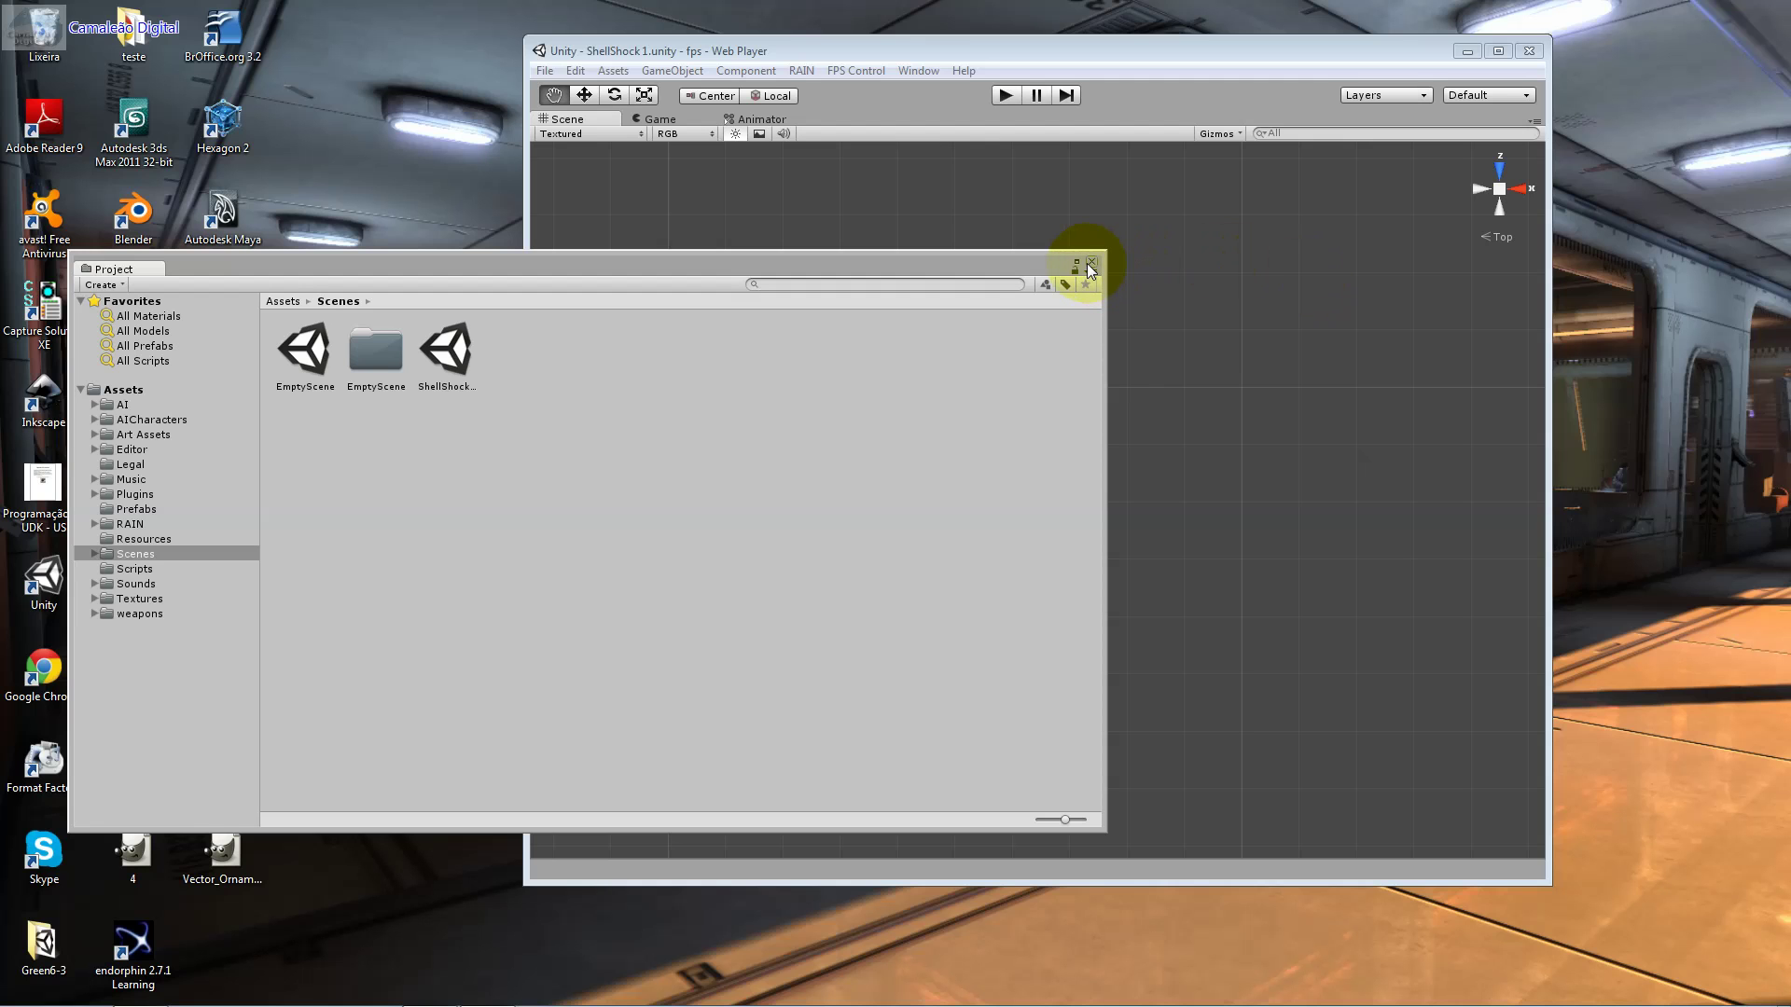
{"action": "left_click", "coordinate": [1091, 265]}
{"action": "left_click", "coordinate": [918, 71]}
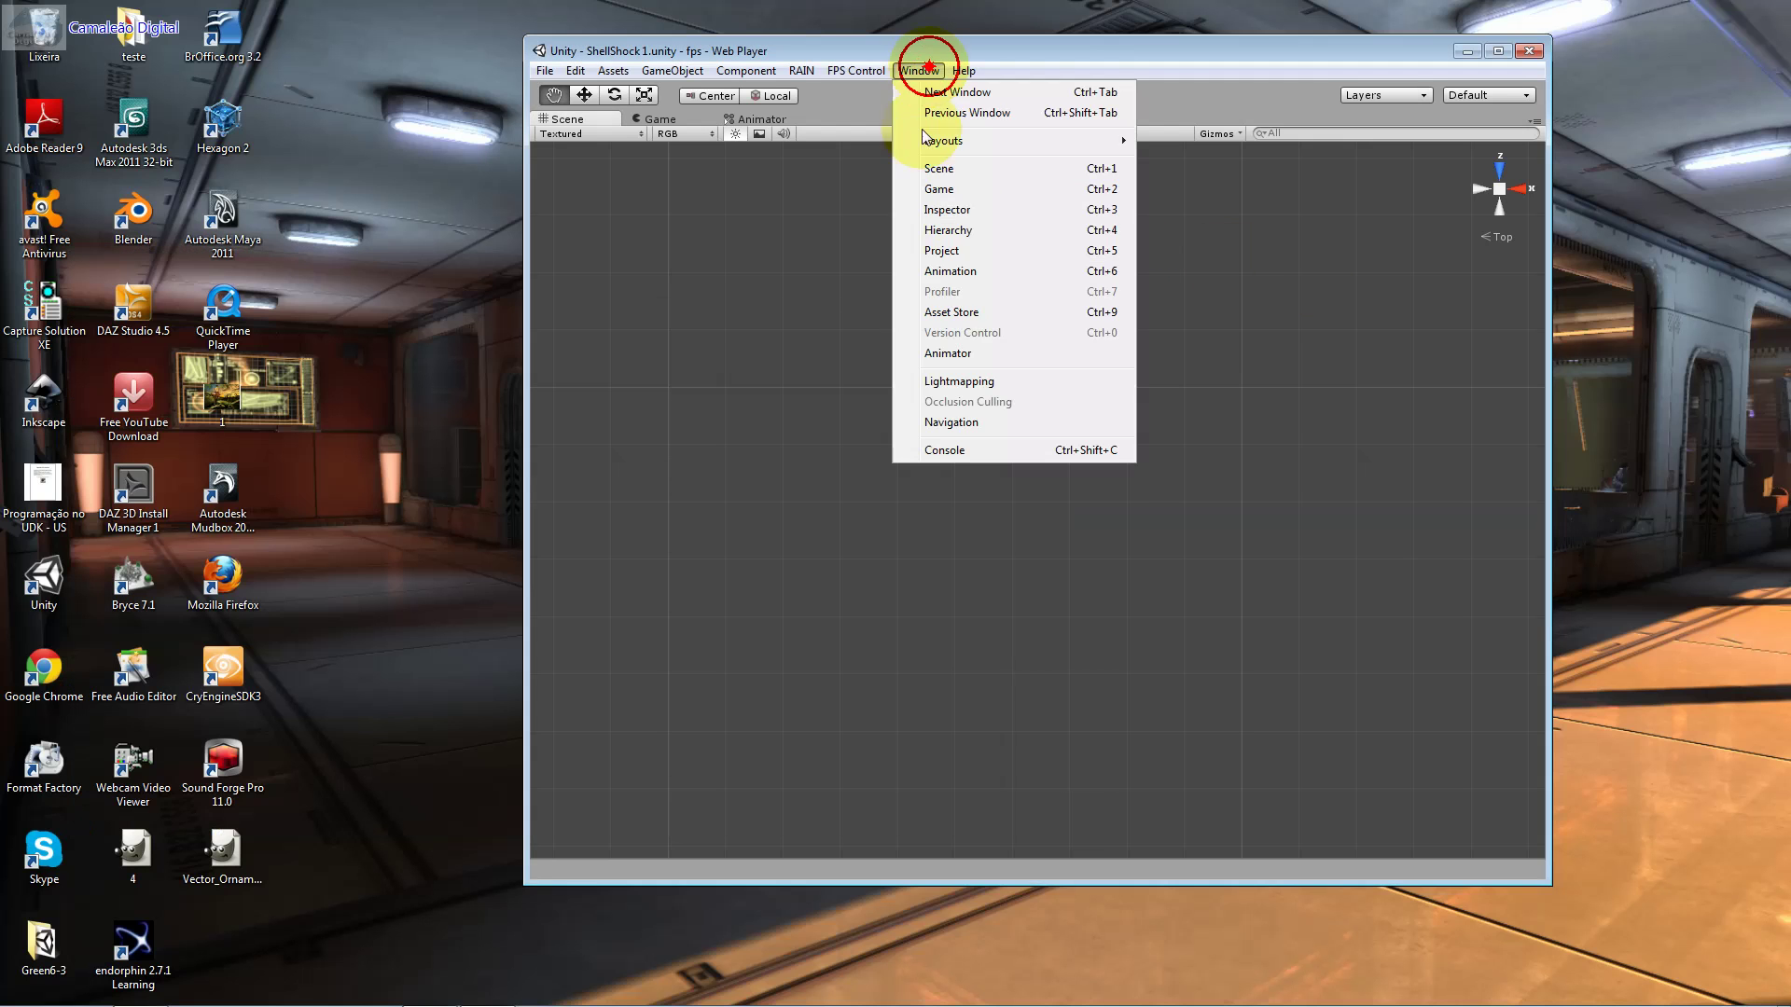
Step: Reopen the Hierarchy and frame ShockTrooper1Waypoints in the Scene view
{"action": "left_click", "coordinate": [970, 231]}
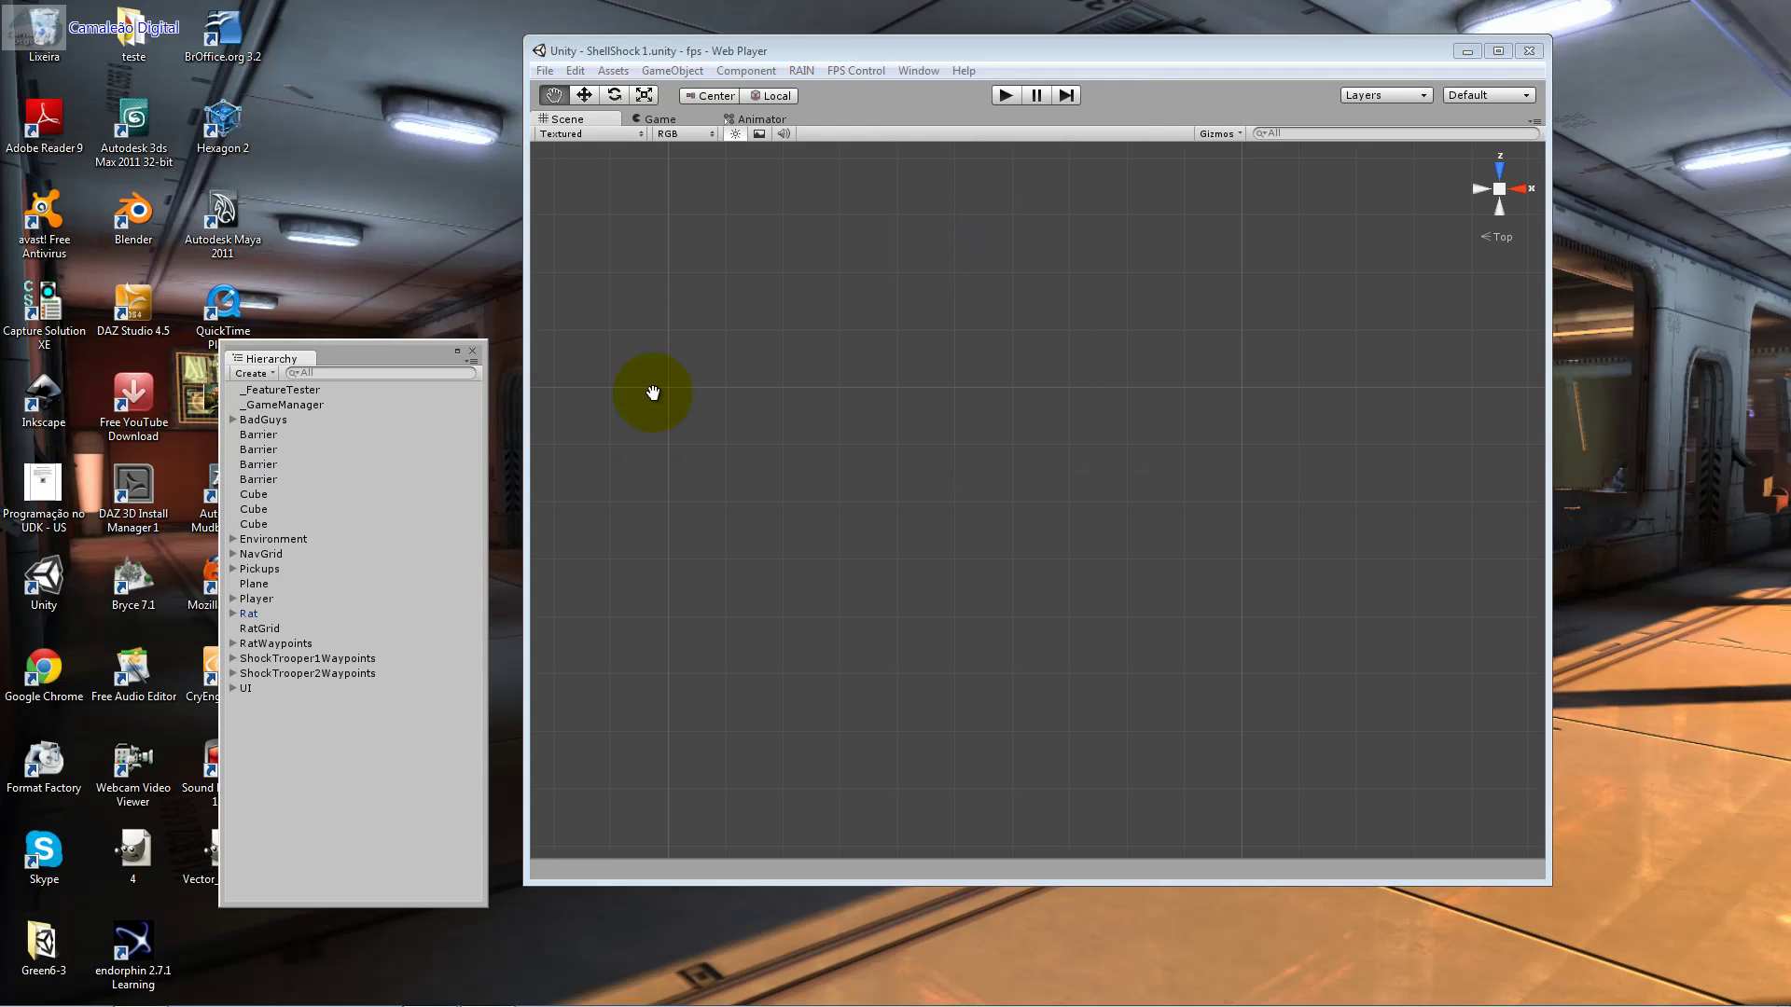
{"action": "left_click", "coordinate": [295, 662]}
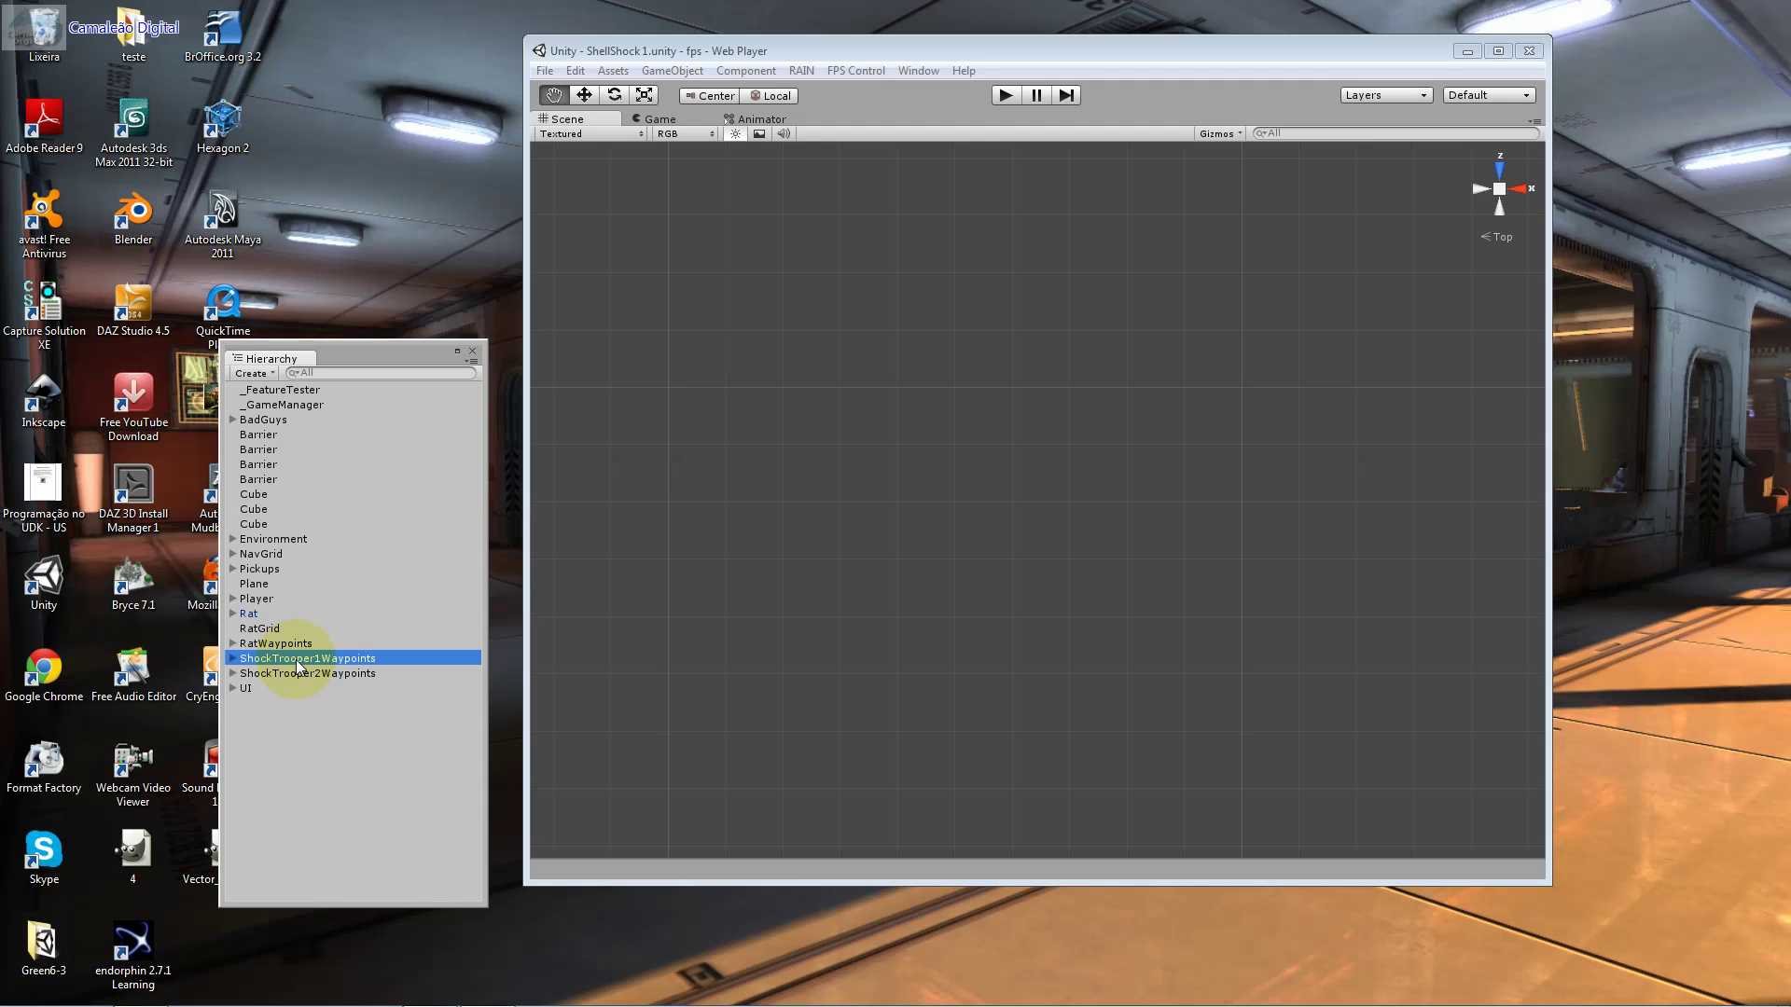
{"action": "double_click", "coordinate": [295, 659]}
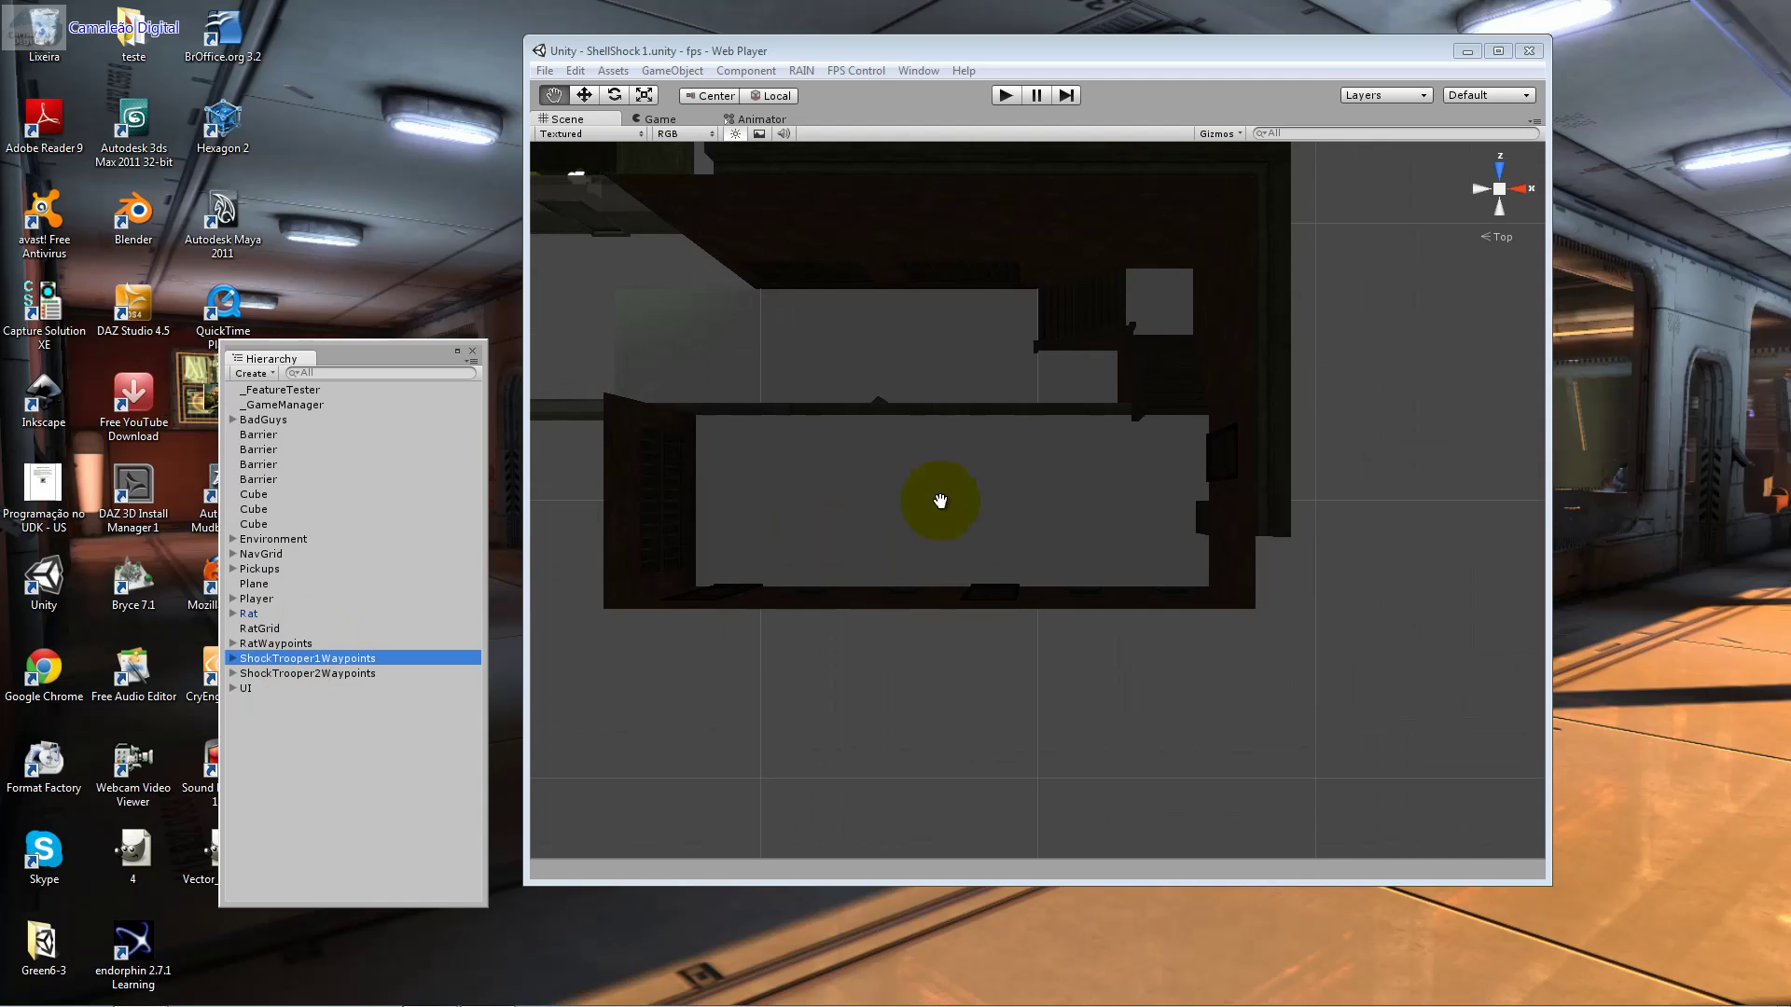
Step: Orbit and fly through the building interior past lockers and ceiling lights, then back outside
{"action": "left_click_drag", "start_coordinate": [1194, 578], "coordinate": [1532, 319], "text": "alt"}
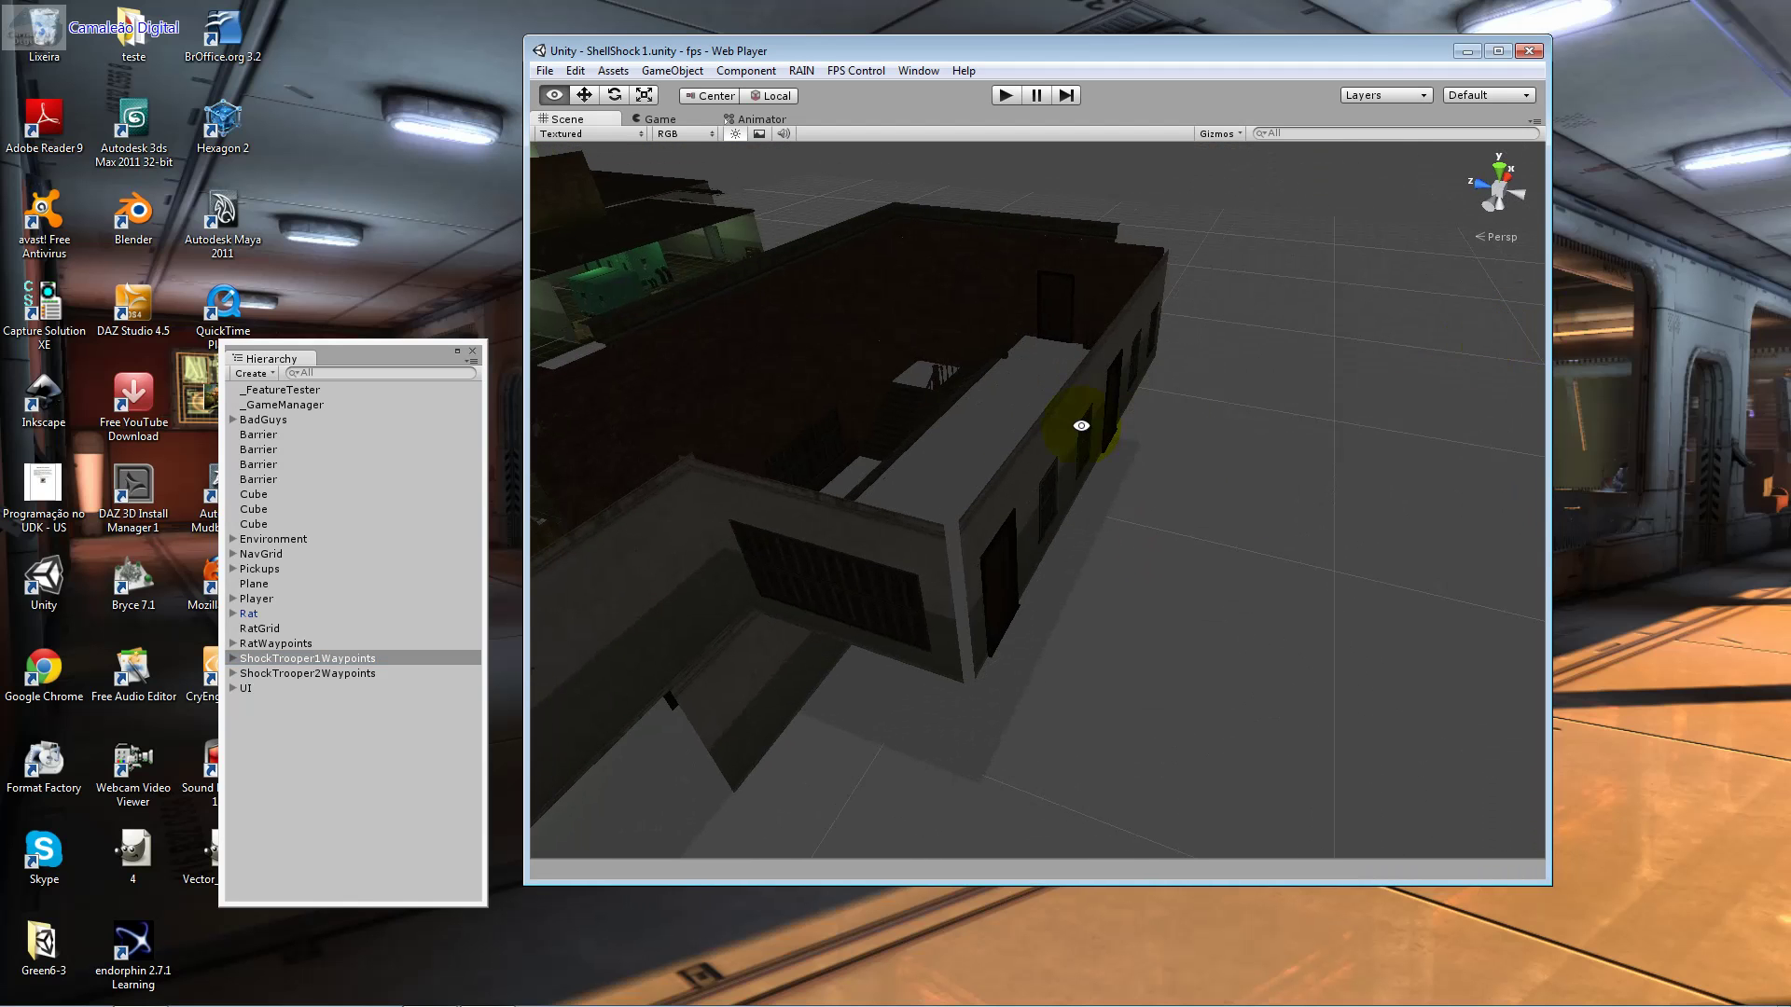
{"action": "left_click_drag", "start_coordinate": [1033, 446], "coordinate": [1285, 465], "text": "alt"}
{"action": "mouse_move", "coordinate": [1285, 466]}
{"action": "right_mouse_down"}
{"action": "mouse_move", "coordinate": [1370, 426]}
{"action": "mouse_move", "coordinate": [1263, 555]}
{"action": "mouse_move", "coordinate": [1237, 664]}
{"action": "right_mouse_up"}
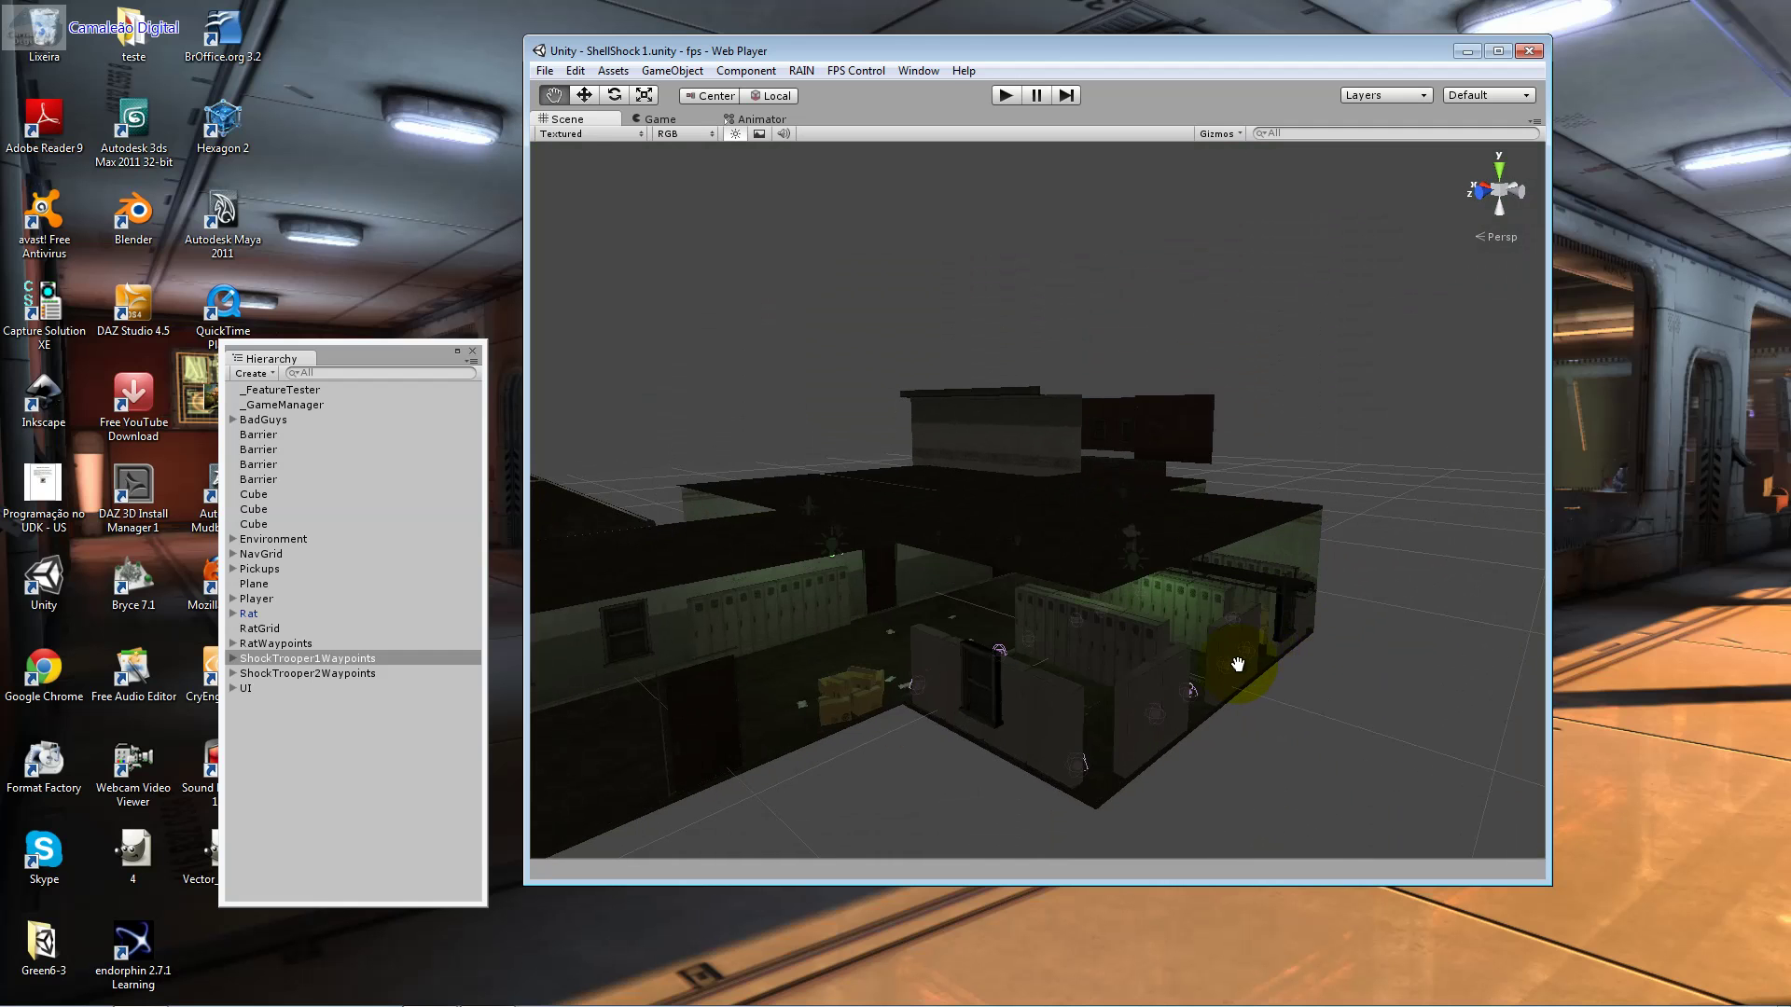
{"action": "right_click_drag", "start_coordinate": [1237, 664], "coordinate": [1221, 659]}
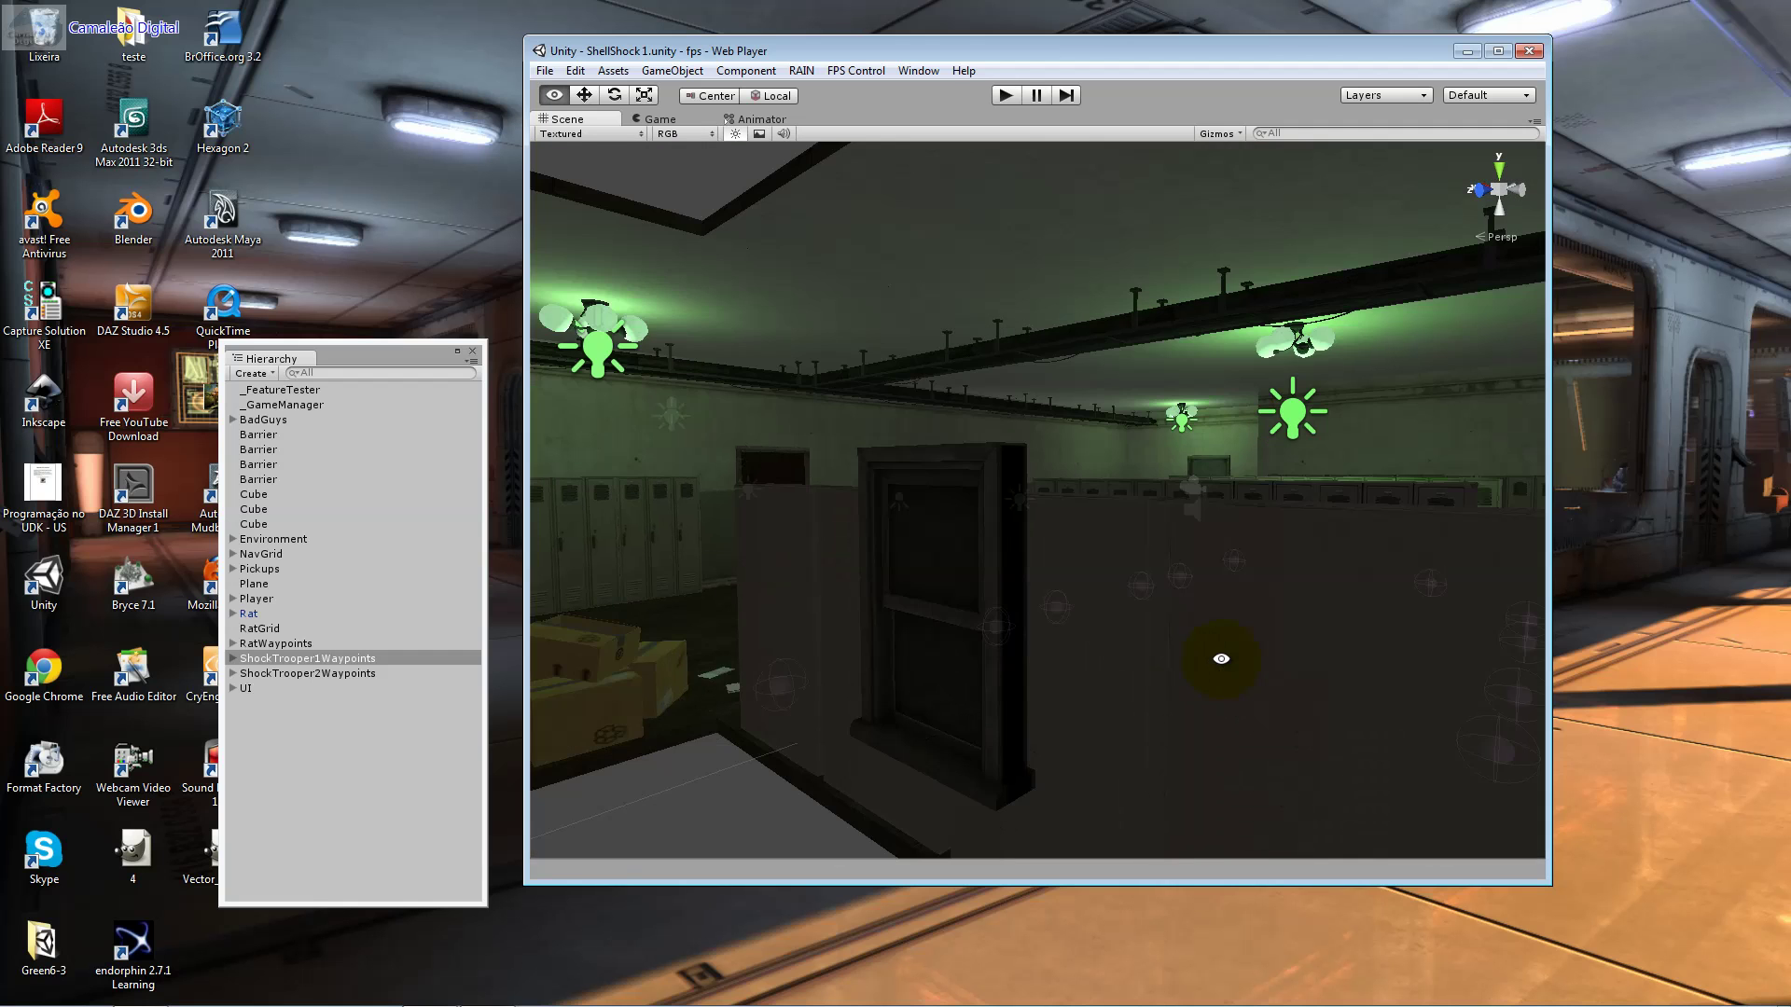
{"action": "right_click_drag", "start_coordinate": [1220, 658], "coordinate": [1198, 662]}
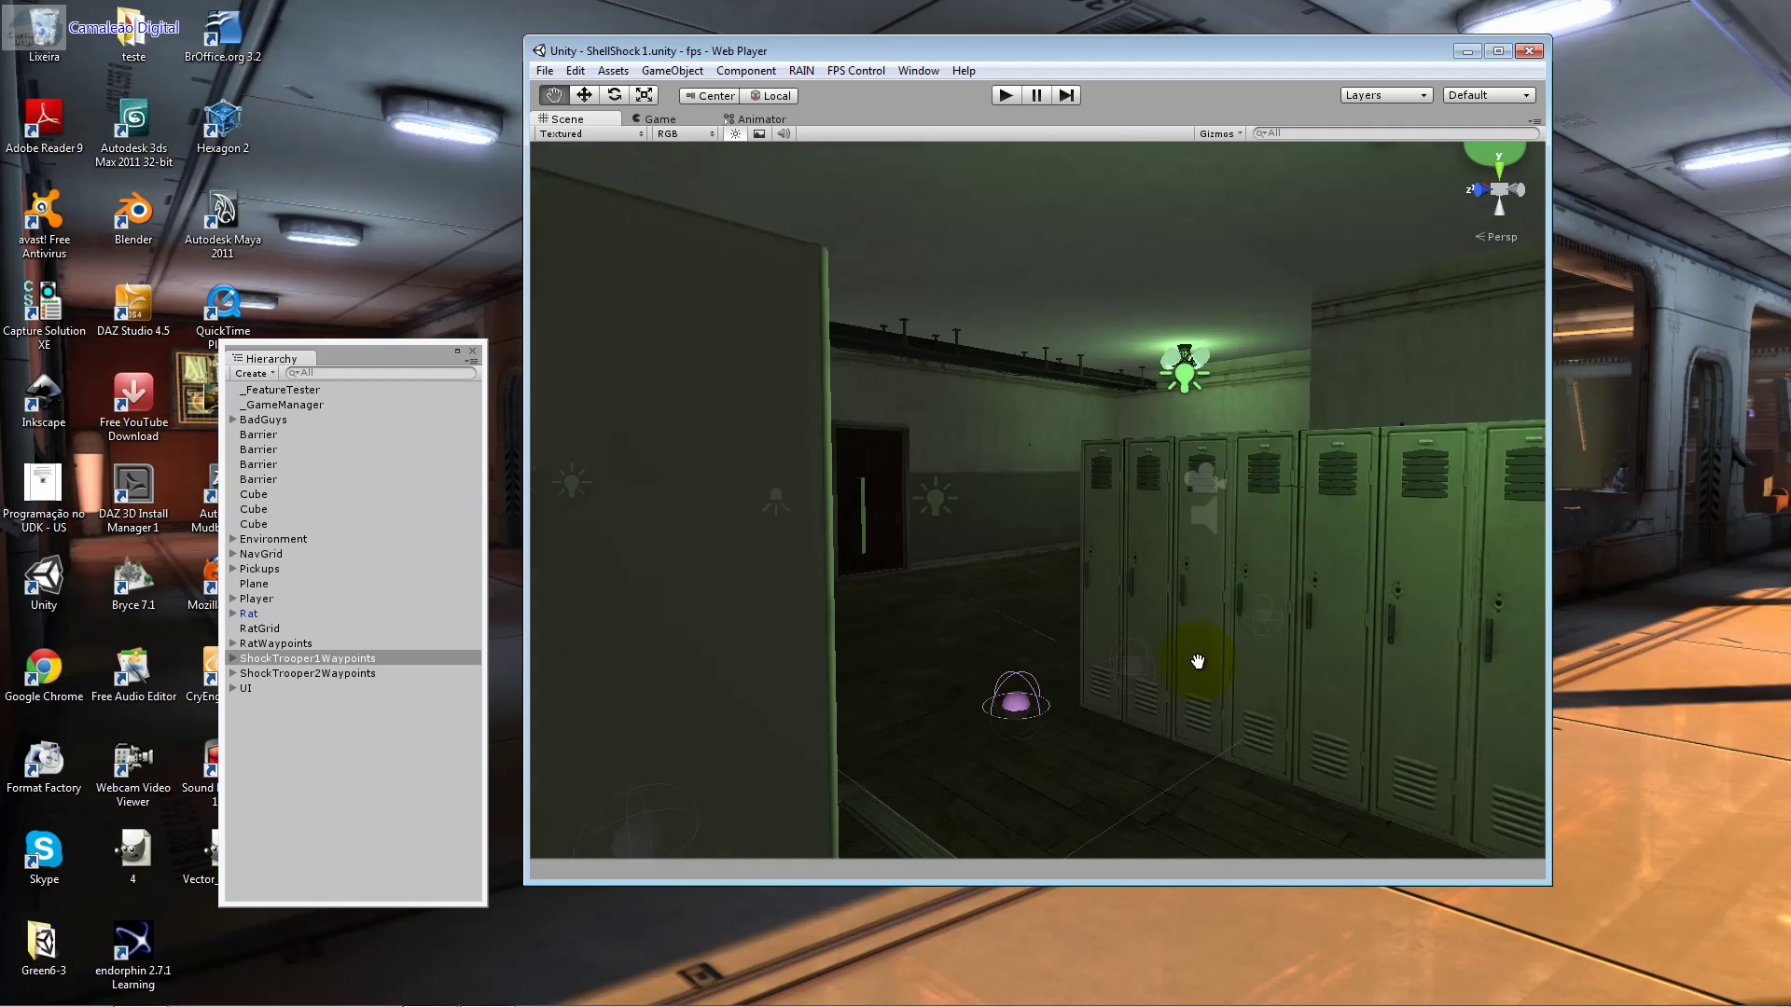
{"action": "scroll", "coordinate": [1198, 661], "scroll_direction": "up", "scroll_amount": 5}
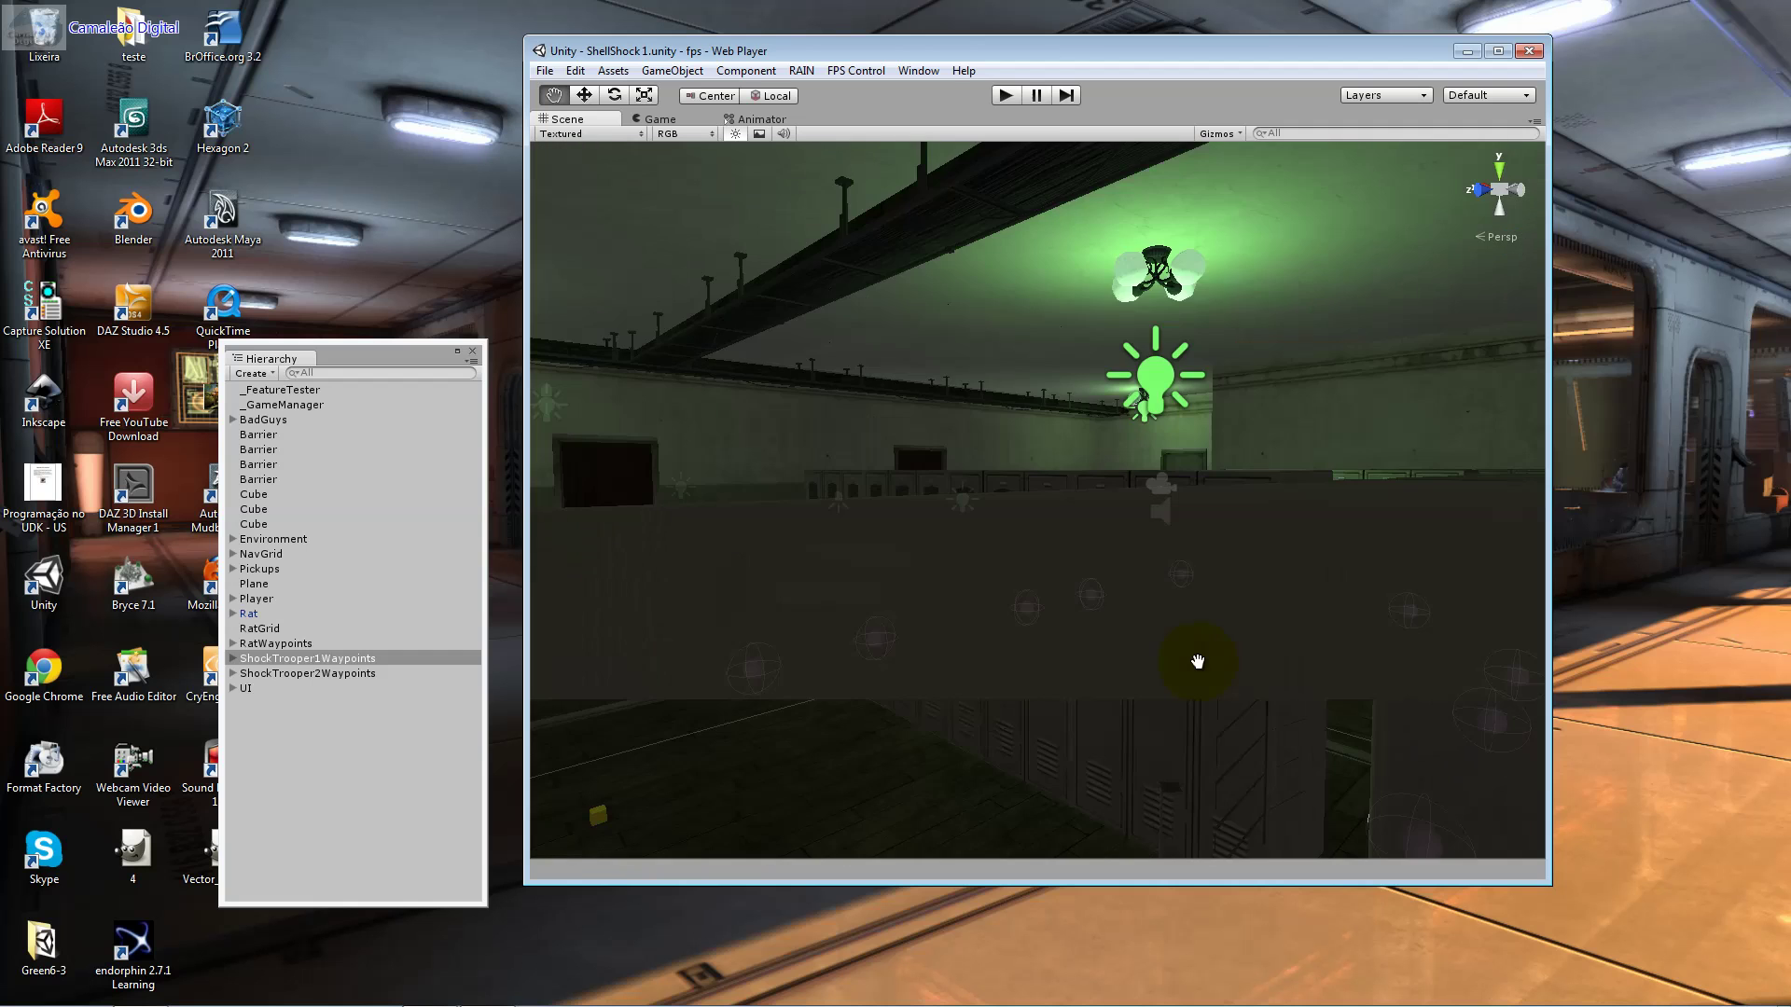
{"action": "mouse_move", "coordinate": [1198, 665]}
{"action": "right_mouse_down"}
{"action": "mouse_move", "coordinate": [1219, 689]}
{"action": "mouse_move", "coordinate": [1213, 673]}
{"action": "right_mouse_up"}
{"action": "mouse_move", "coordinate": [980, 550]}
{"action": "right_mouse_down"}
{"action": "mouse_move", "coordinate": [1027, 584]}
{"action": "mouse_move", "coordinate": [753, 595]}
{"action": "right_mouse_up"}
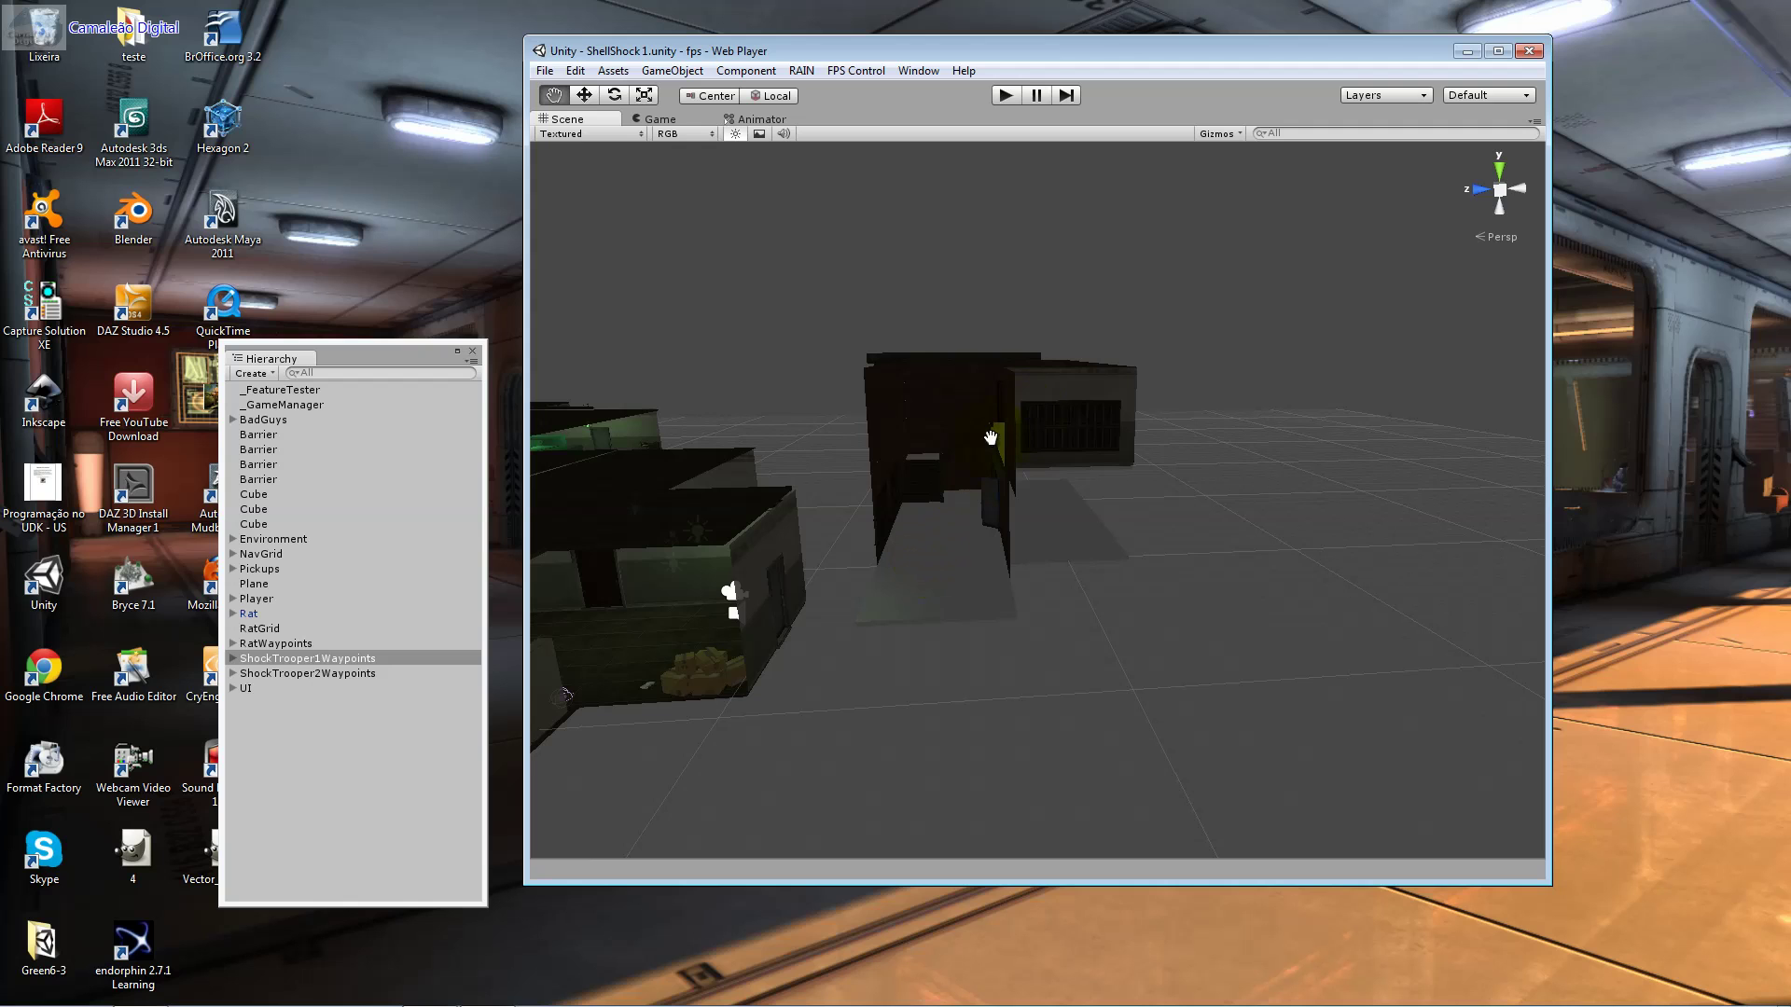
Step: Fly along the corridors and through the bookshelf office out to the courtyard soldier
{"action": "left_click", "coordinate": [914, 611]}
{"action": "left_click", "coordinate": [788, 595]}
{"action": "mouse_move", "coordinate": [787, 595]}
{"action": "right_mouse_down"}
{"action": "mouse_move", "coordinate": [1191, 511]}
{"action": "mouse_move", "coordinate": [1168, 567]}
{"action": "mouse_move", "coordinate": [1099, 633]}
{"action": "right_mouse_up"}
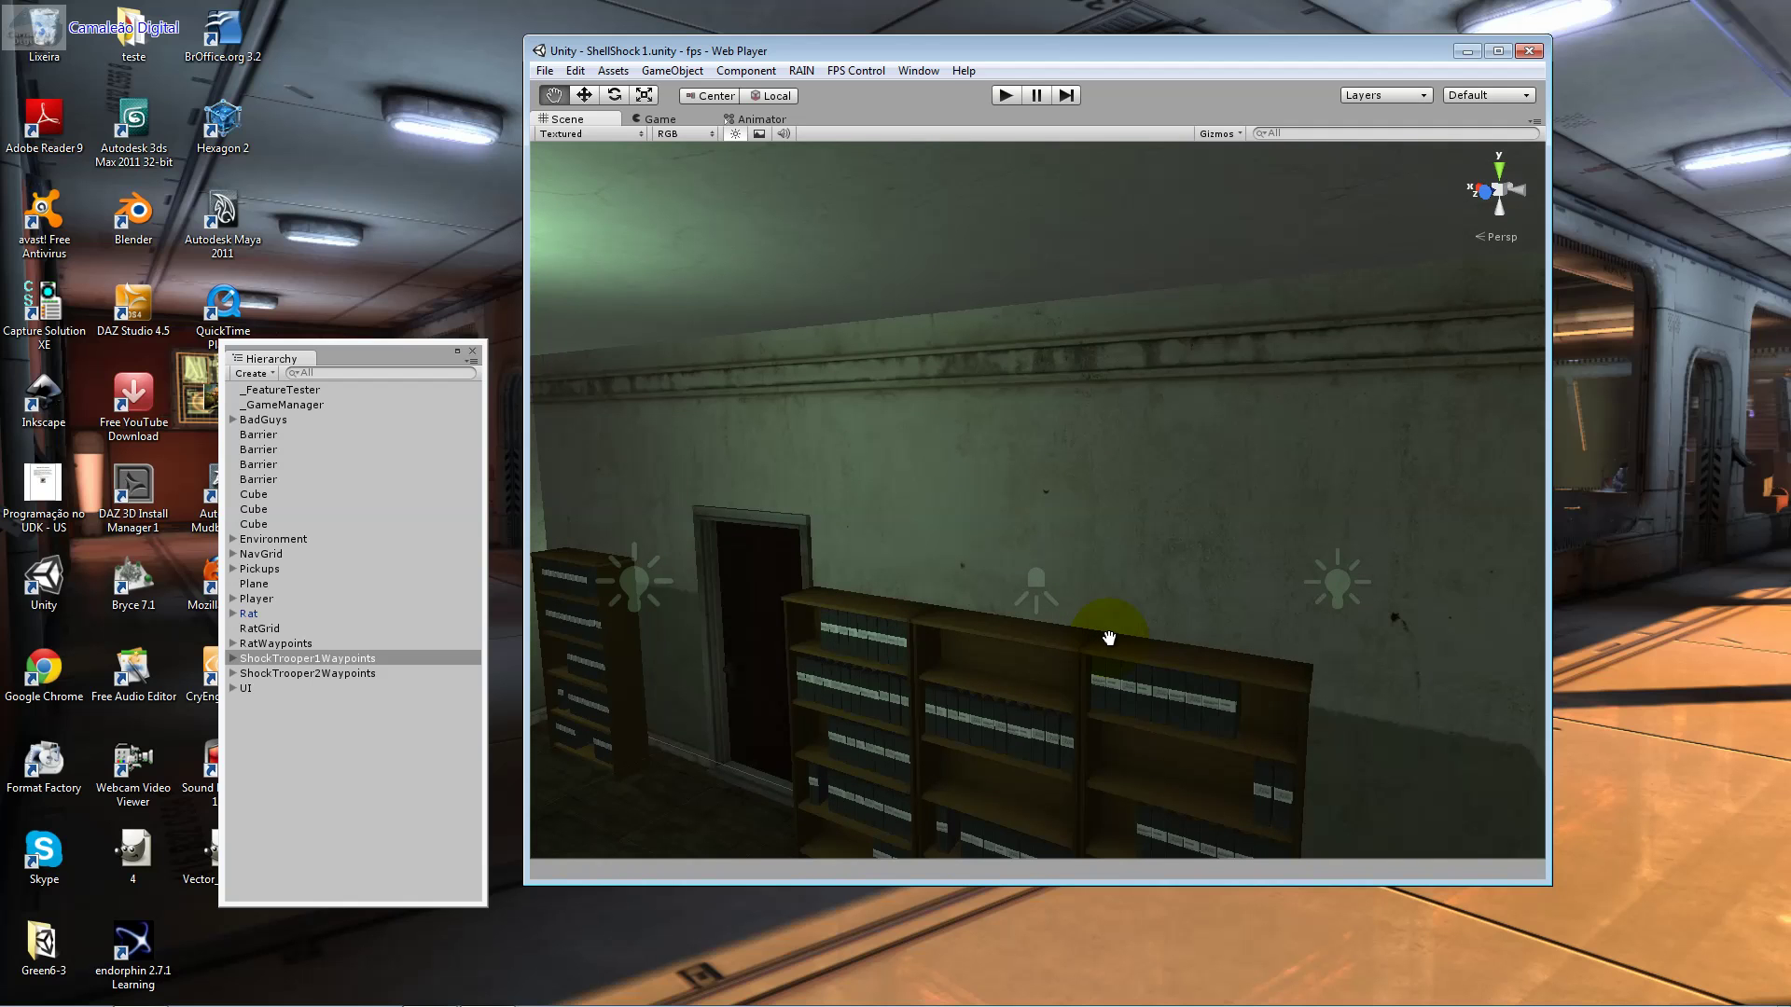
{"action": "mouse_move", "coordinate": [1109, 638]}
{"action": "right_mouse_down"}
{"action": "mouse_move", "coordinate": [1145, 632]}
{"action": "mouse_move", "coordinate": [1138, 655]}
{"action": "mouse_move", "coordinate": [1089, 652]}
{"action": "right_mouse_up"}
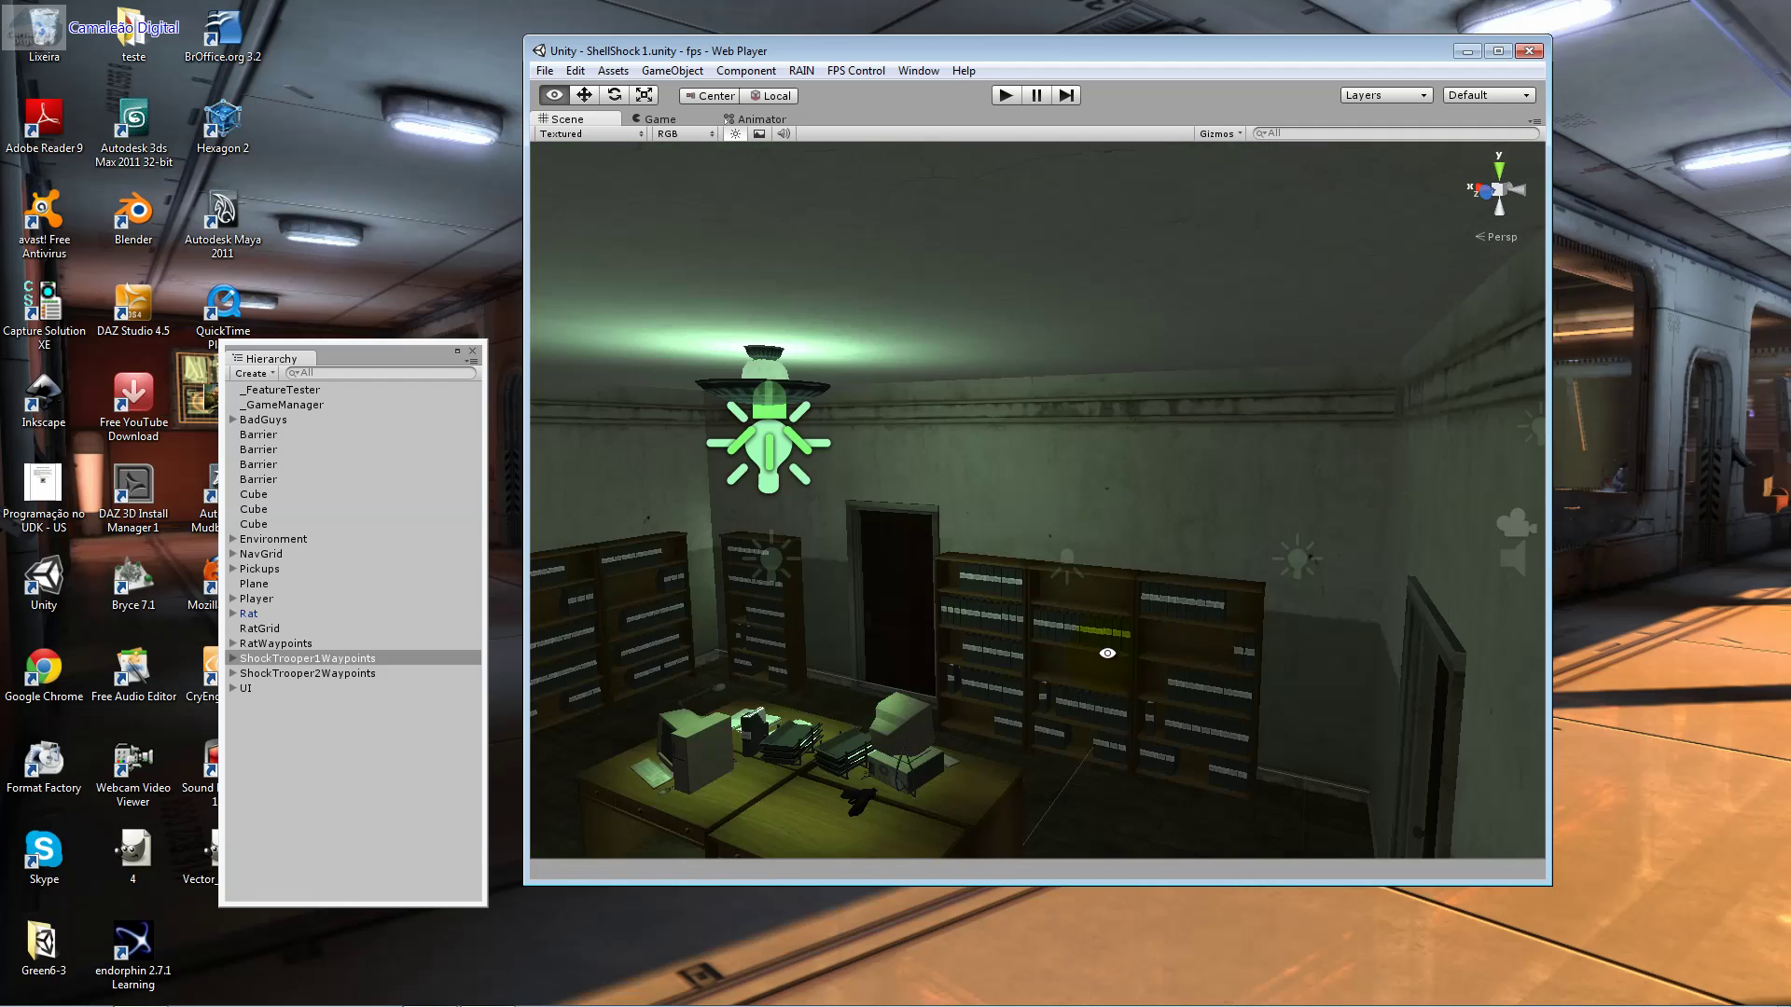
{"action": "mouse_move", "coordinate": [1089, 652]}
{"action": "right_mouse_down"}
{"action": "mouse_move", "coordinate": [1108, 653]}
{"action": "mouse_move", "coordinate": [1108, 604]}
{"action": "mouse_move", "coordinate": [1002, 748]}
{"action": "mouse_move", "coordinate": [883, 686]}
{"action": "mouse_move", "coordinate": [1068, 620]}
{"action": "mouse_move", "coordinate": [1122, 633]}
{"action": "mouse_move", "coordinate": [1120, 618]}
{"action": "right_mouse_up"}
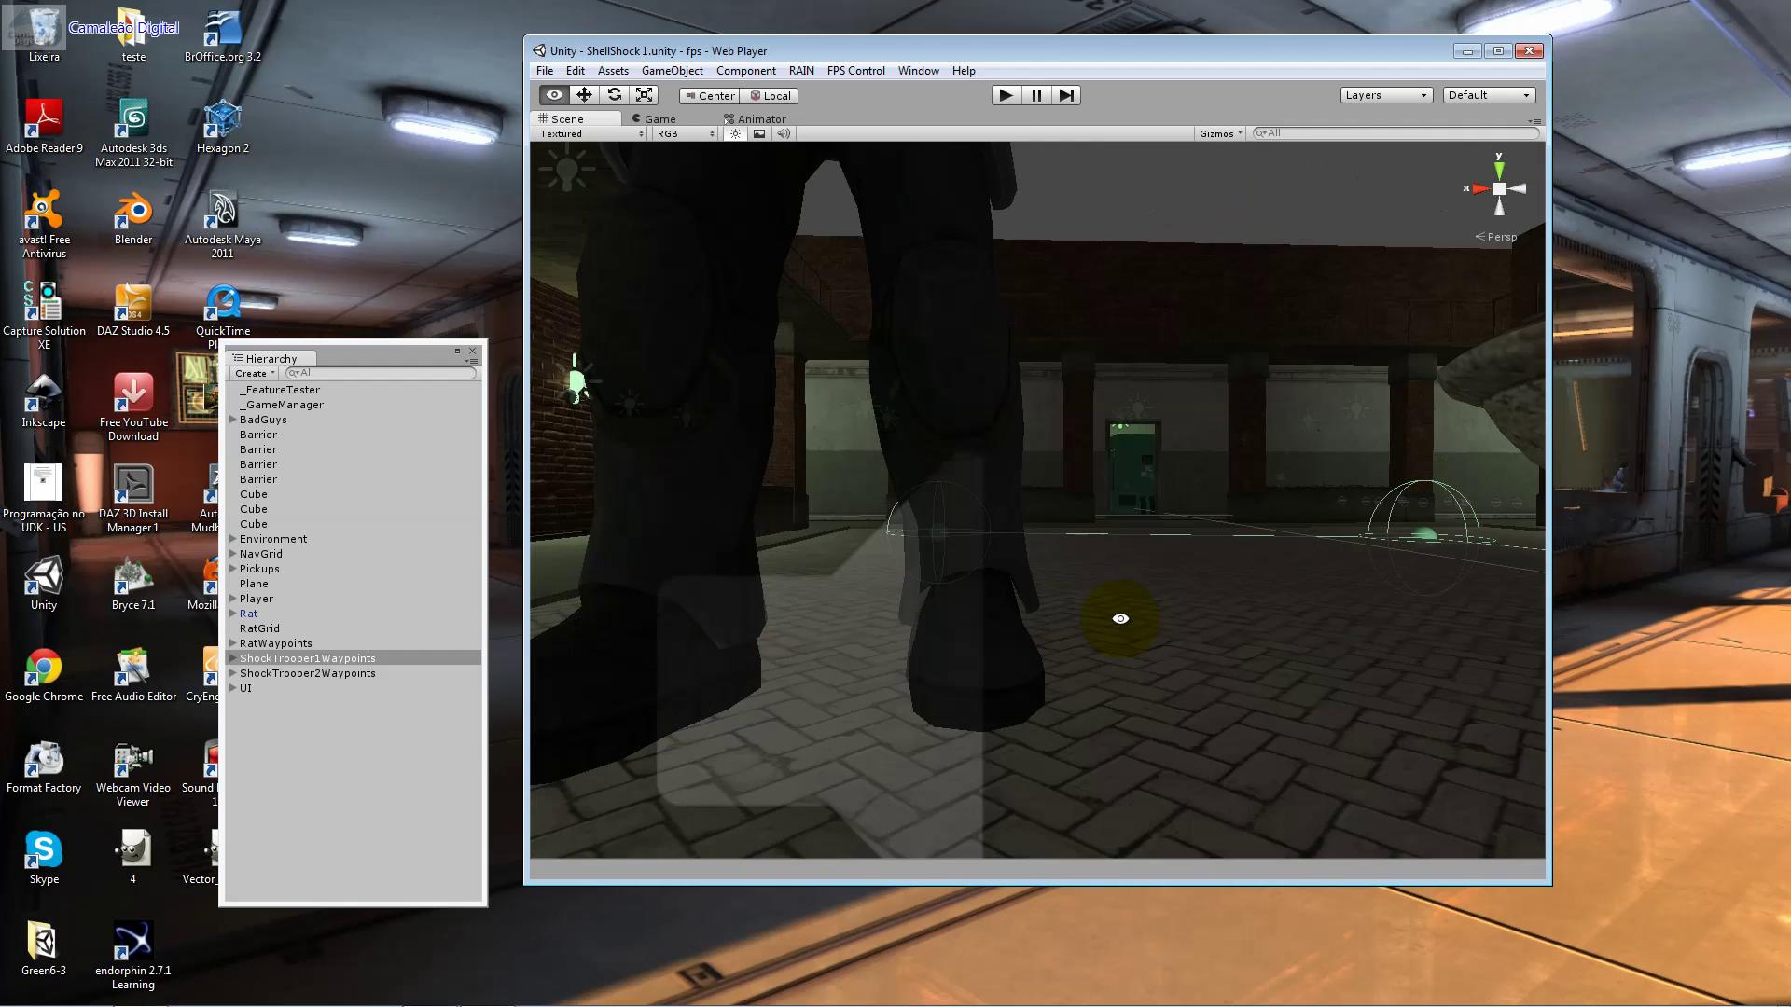
Step: Pull back from the soldier and rise above the courtyard buildings
{"action": "right_click_drag", "start_coordinate": [1120, 618], "coordinate": [1122, 626]}
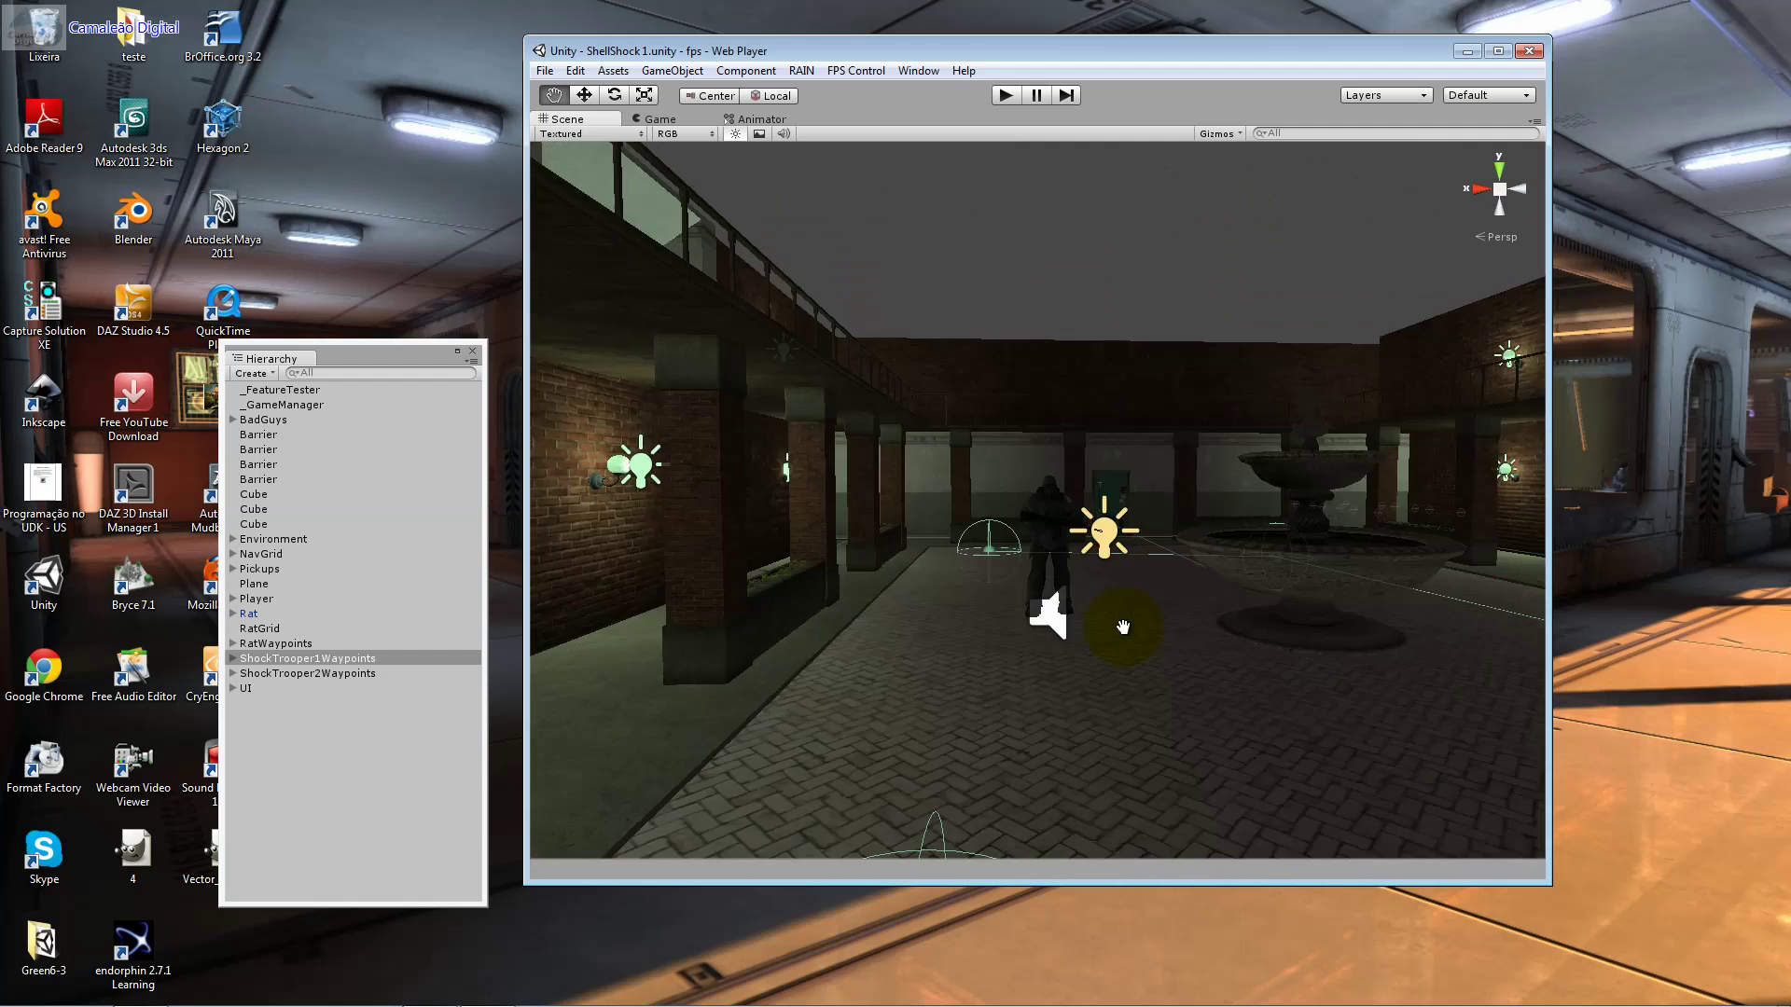
{"action": "scroll", "coordinate": [1122, 627], "scroll_direction": "up", "scroll_amount": 3}
{"action": "scroll", "coordinate": [1122, 627], "scroll_direction": "up", "scroll_amount": 3}
{"action": "scroll", "coordinate": [1122, 627], "scroll_direction": "up", "scroll_amount": 3}
{"action": "scroll", "coordinate": [1123, 627], "scroll_direction": "down", "scroll_amount": 3}
{"action": "right_click_drag", "start_coordinate": [1123, 626], "coordinate": [1107, 691]}
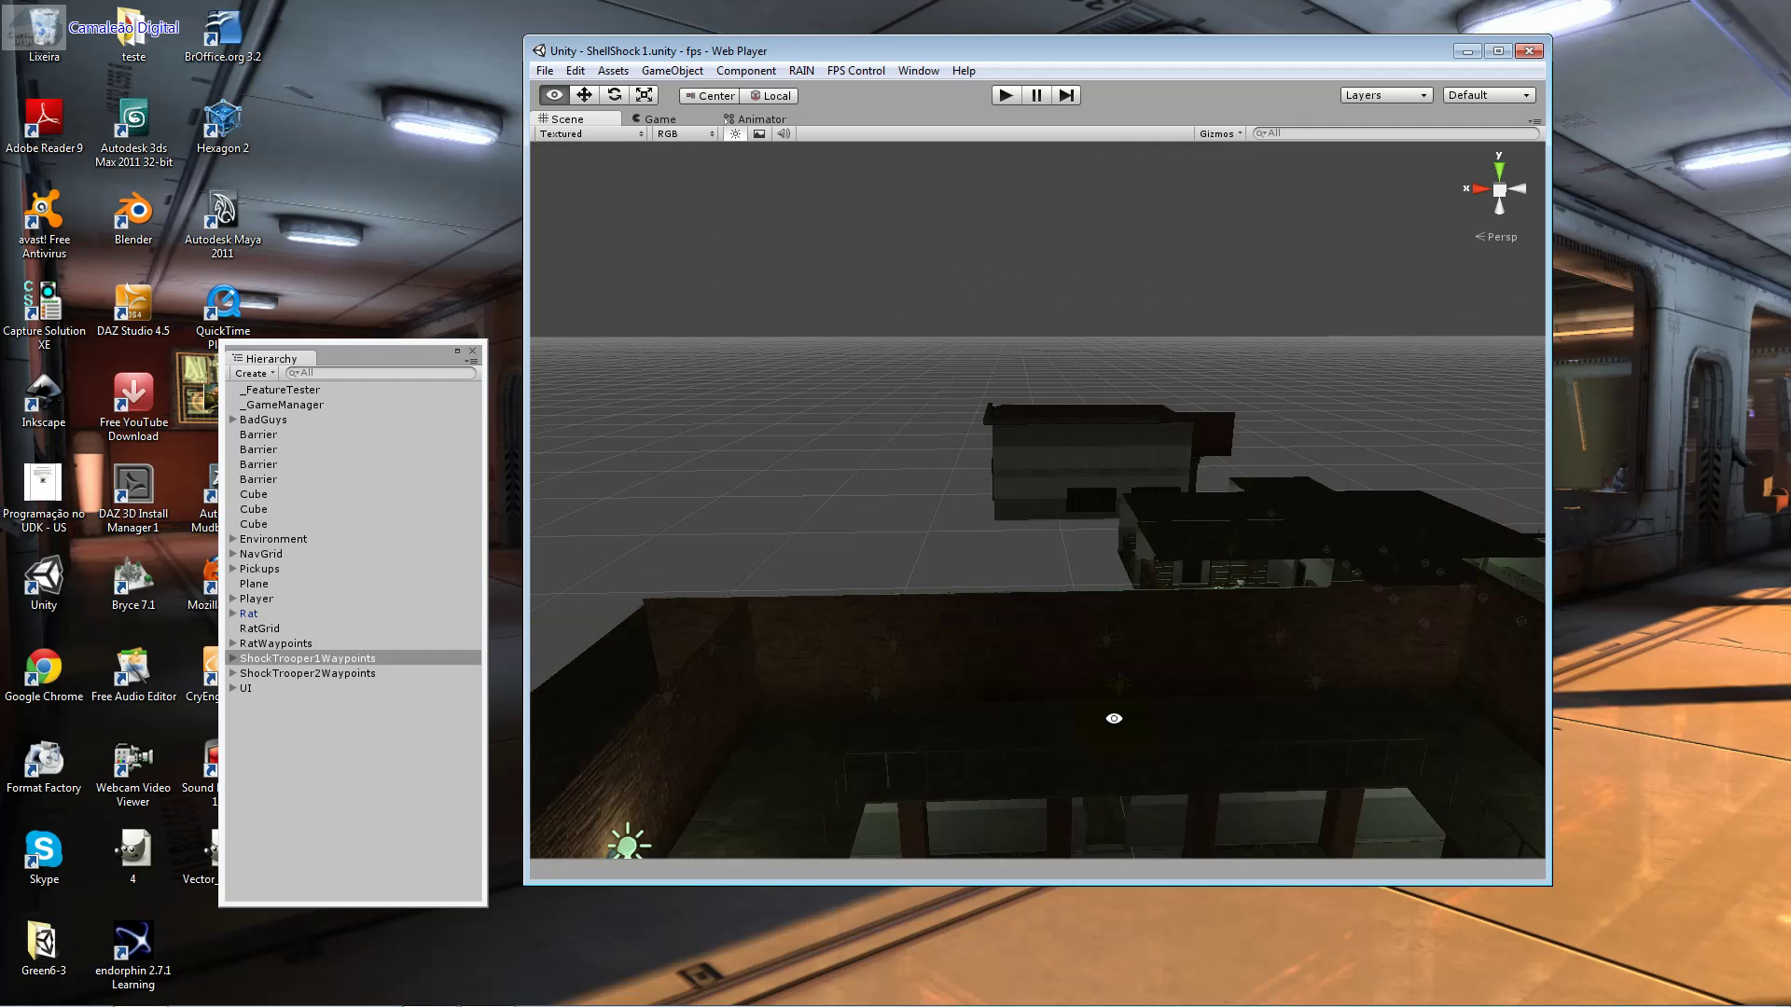
{"action": "left_click_drag", "start_coordinate": [747, 759], "coordinate": [1061, 648]}
{"action": "scroll", "coordinate": [1062, 649], "scroll_direction": "down", "scroll_amount": 10}
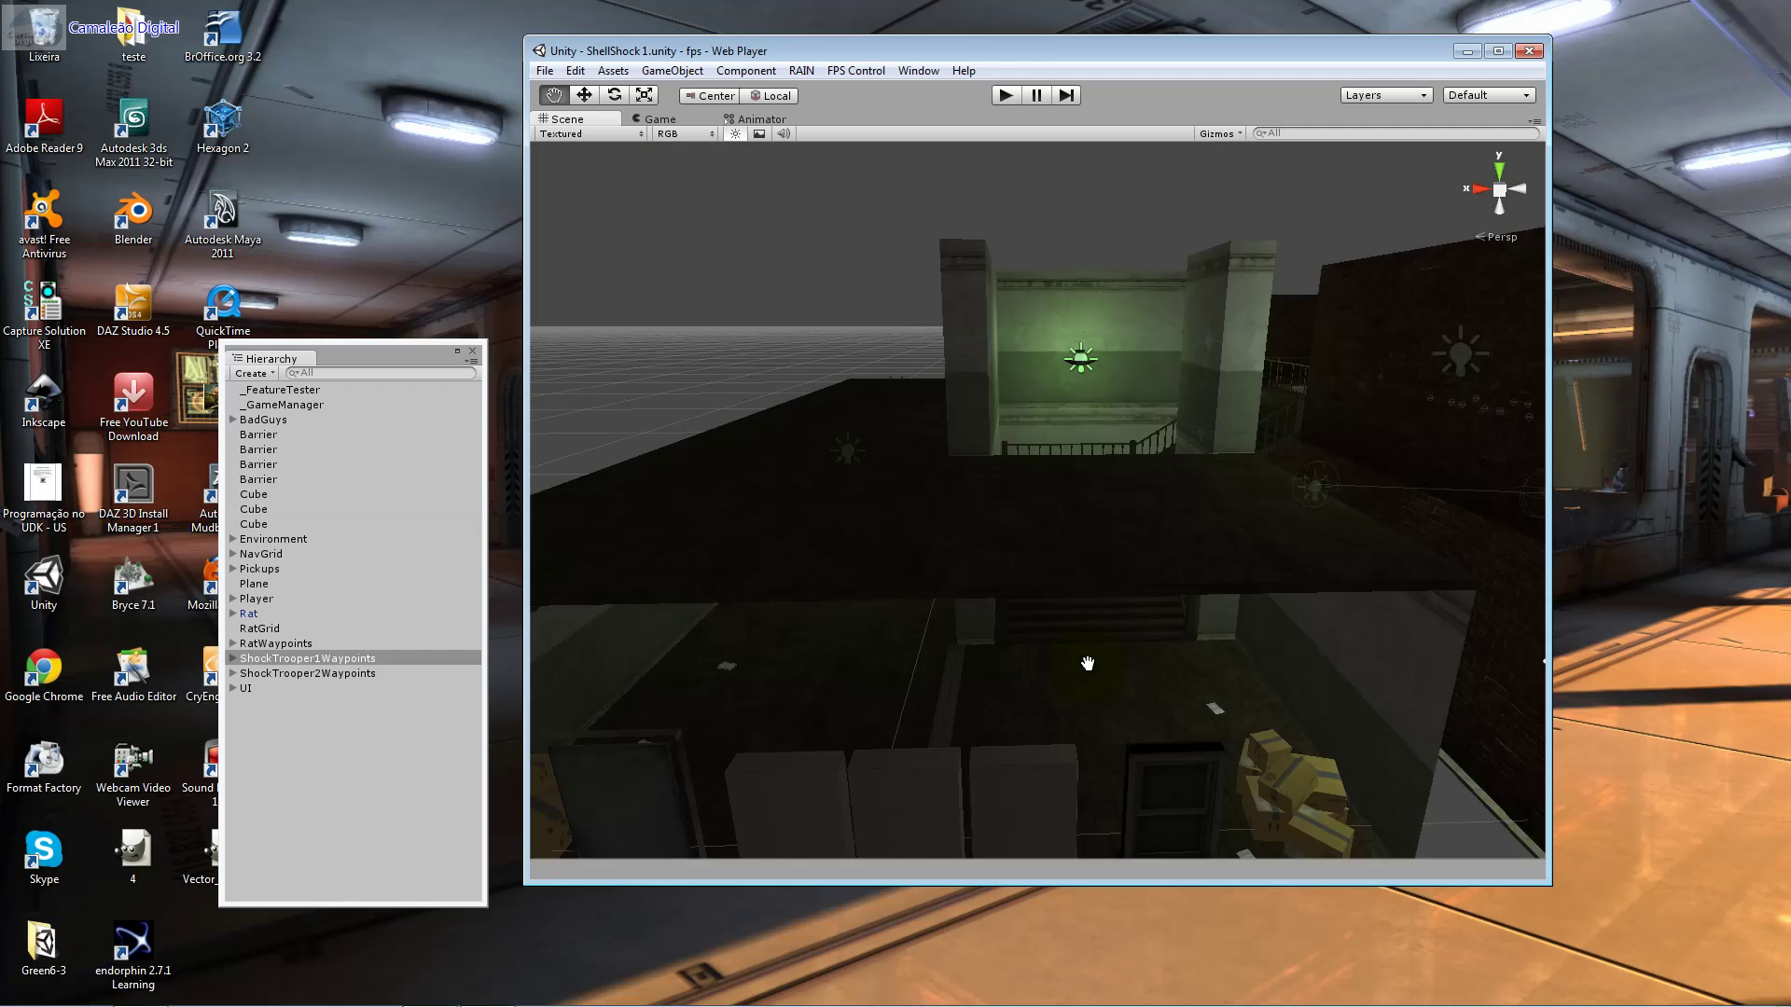
Step: Orbit low around the compound to show the waypoint markers, then frame ShockTrooper1Waypoints
{"action": "mouse_move", "coordinate": [1072, 742]}
{"action": "left_mouse_down", "text": "alt"}
{"action": "mouse_move", "coordinate": [1059, 696]}
{"action": "mouse_move", "coordinate": [971, 751]}
{"action": "mouse_move", "coordinate": [950, 686]}
{"action": "left_mouse_up", "text": "alt"}
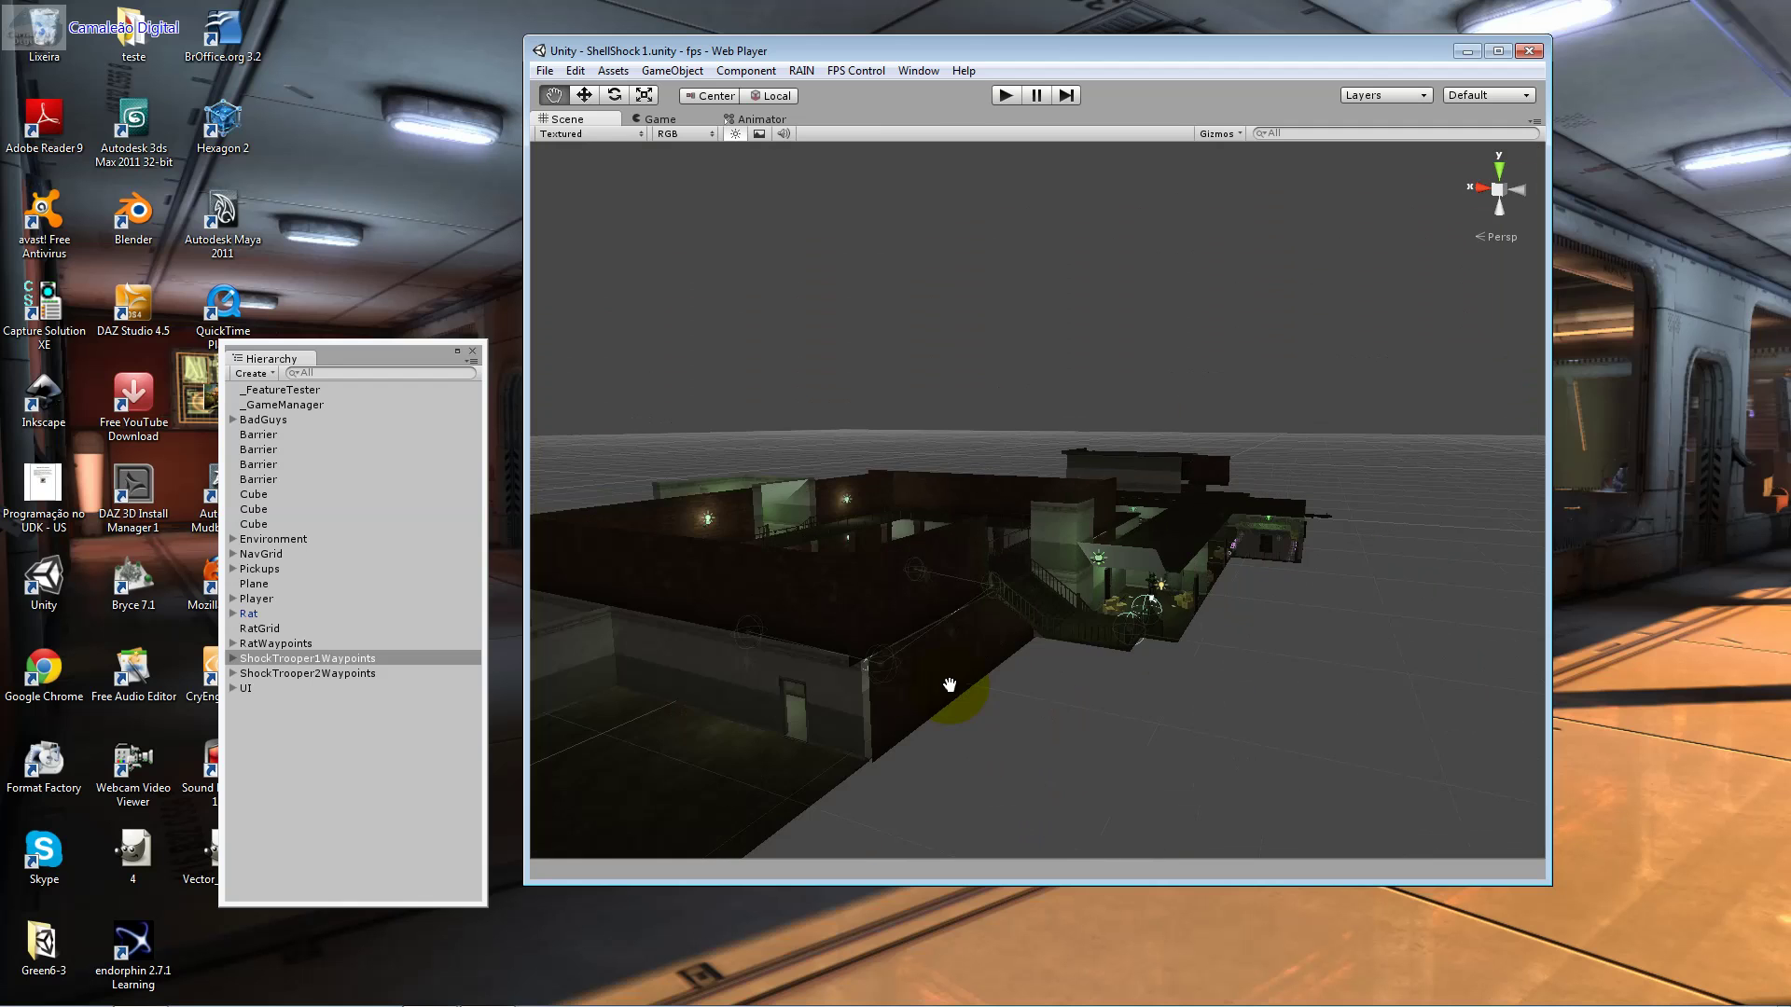
{"action": "scroll", "coordinate": [949, 686], "scroll_direction": "down", "scroll_amount": 3}
{"action": "scroll", "coordinate": [818, 621], "scroll_direction": "up", "scroll_amount": 2}
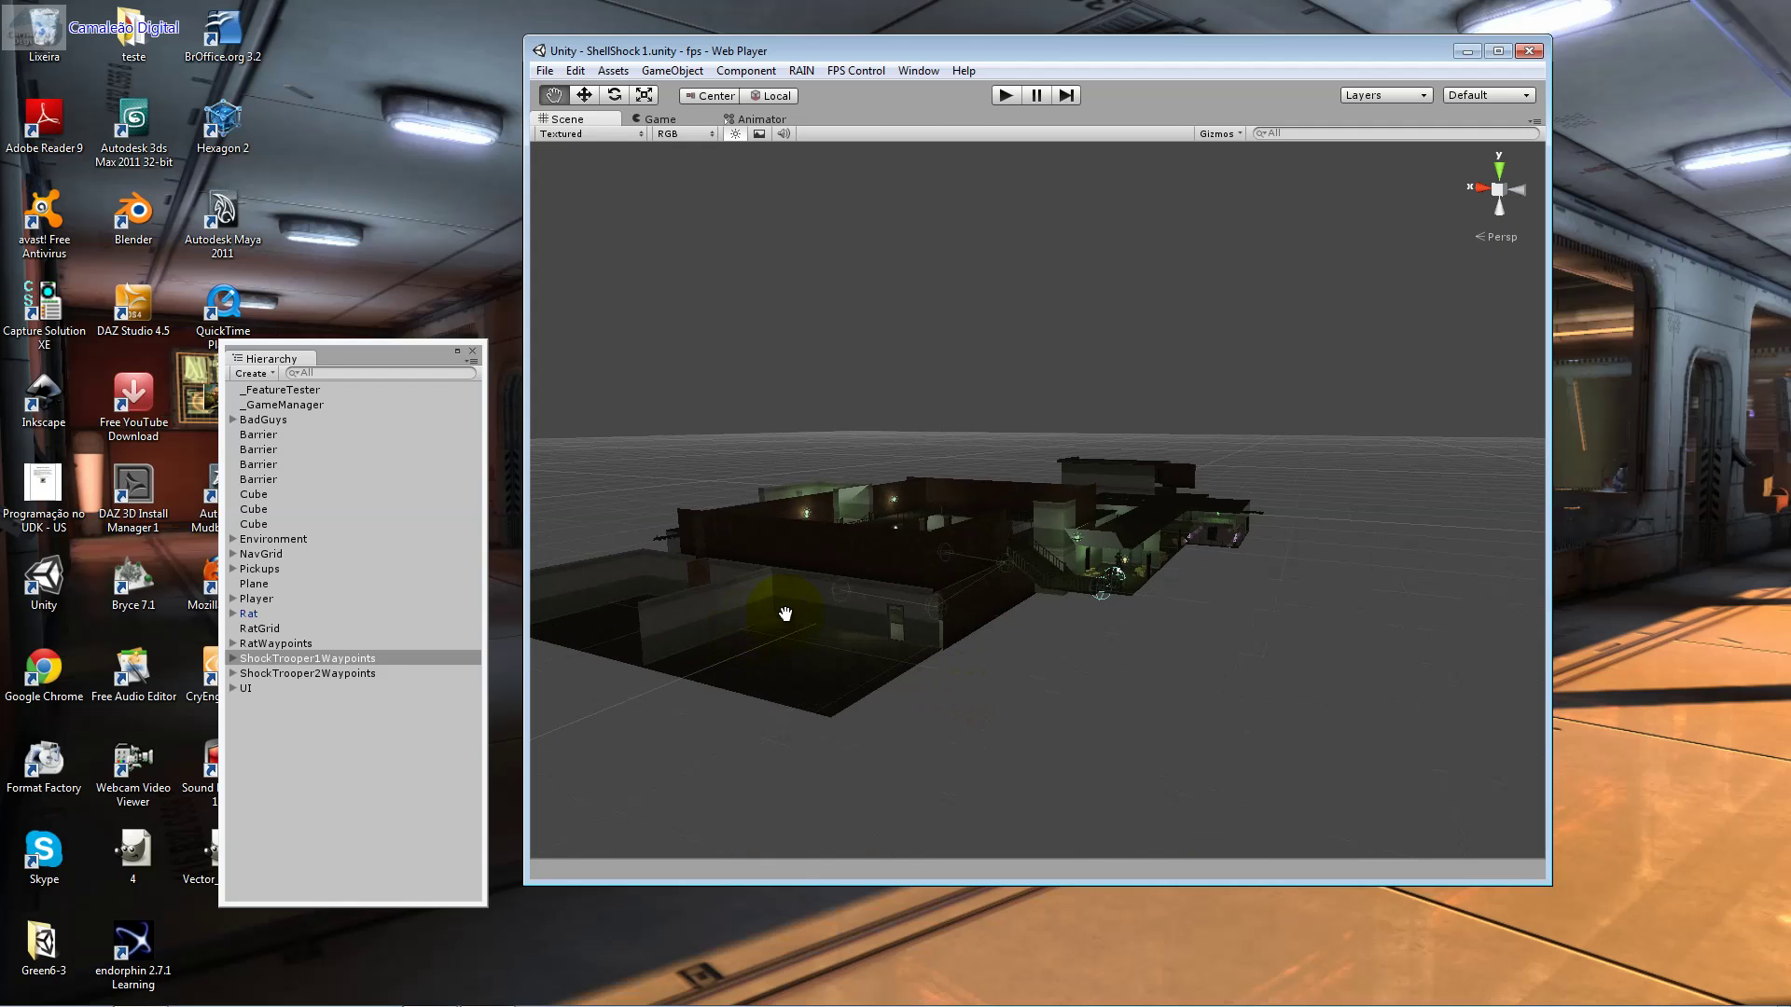
{"action": "left_click_drag", "start_coordinate": [911, 640], "coordinate": [1198, 750], "text": "alt"}
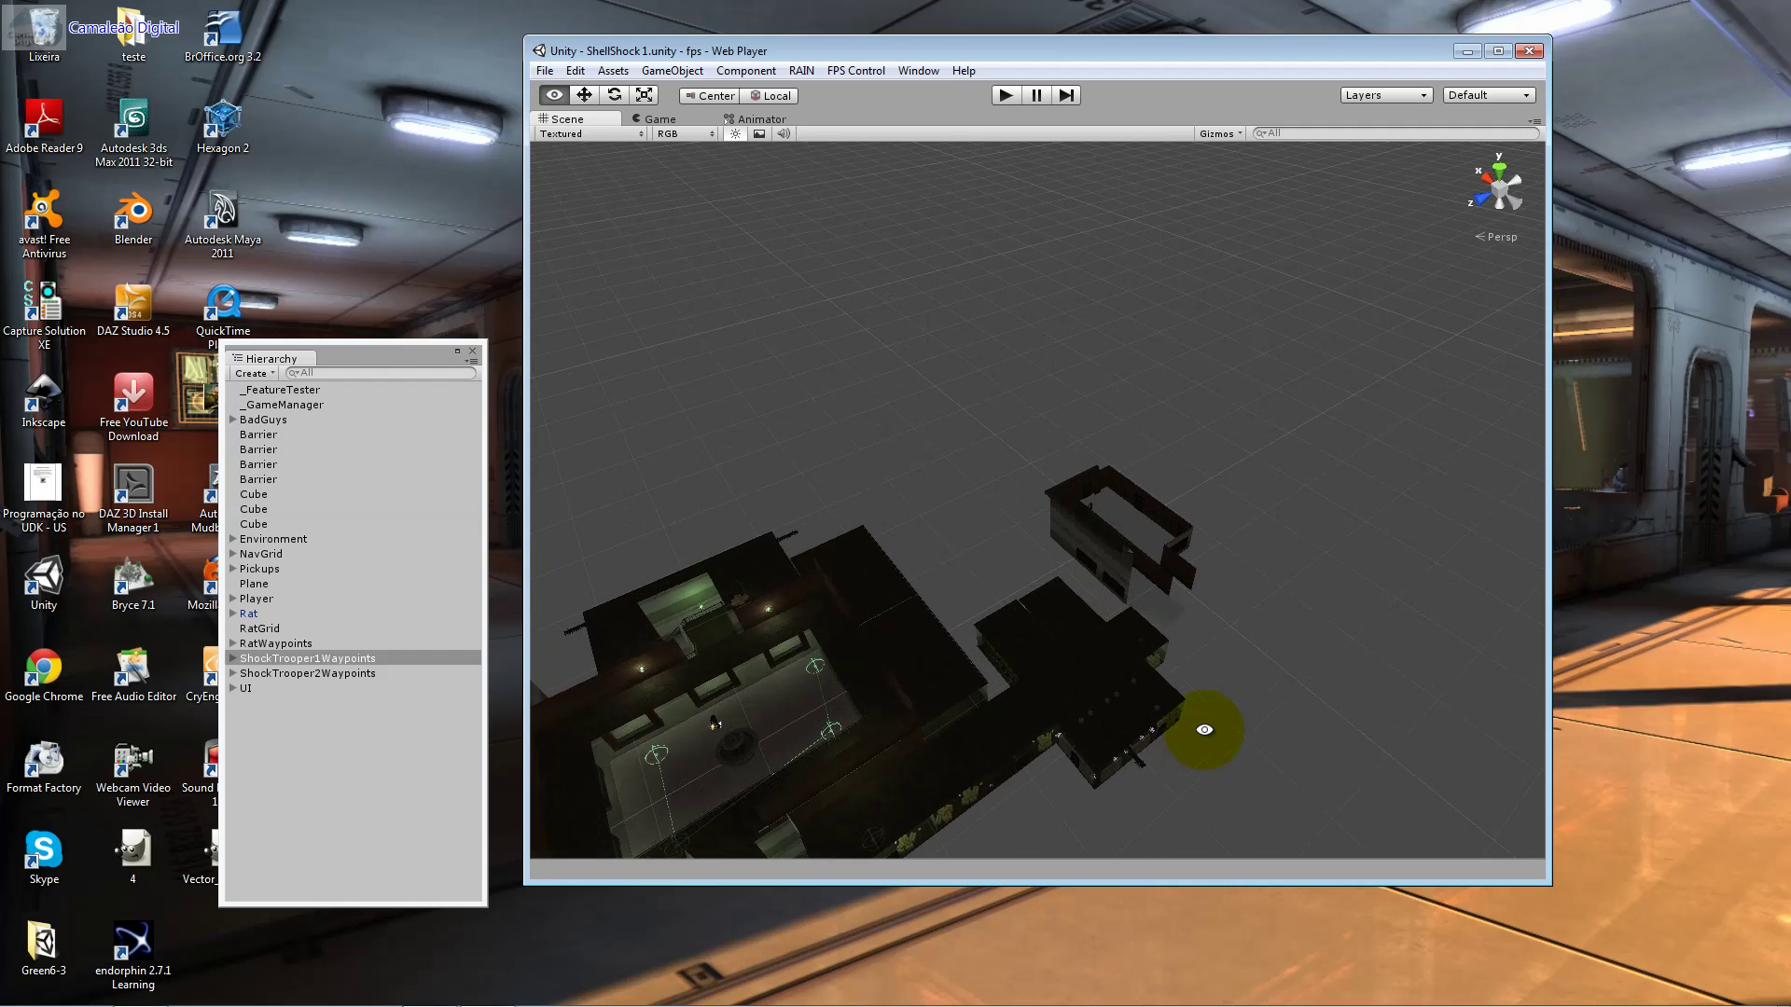
{"action": "left_click_drag", "start_coordinate": [1198, 750], "coordinate": [1203, 721], "text": "alt"}
{"action": "double_click", "coordinate": [311, 656]}
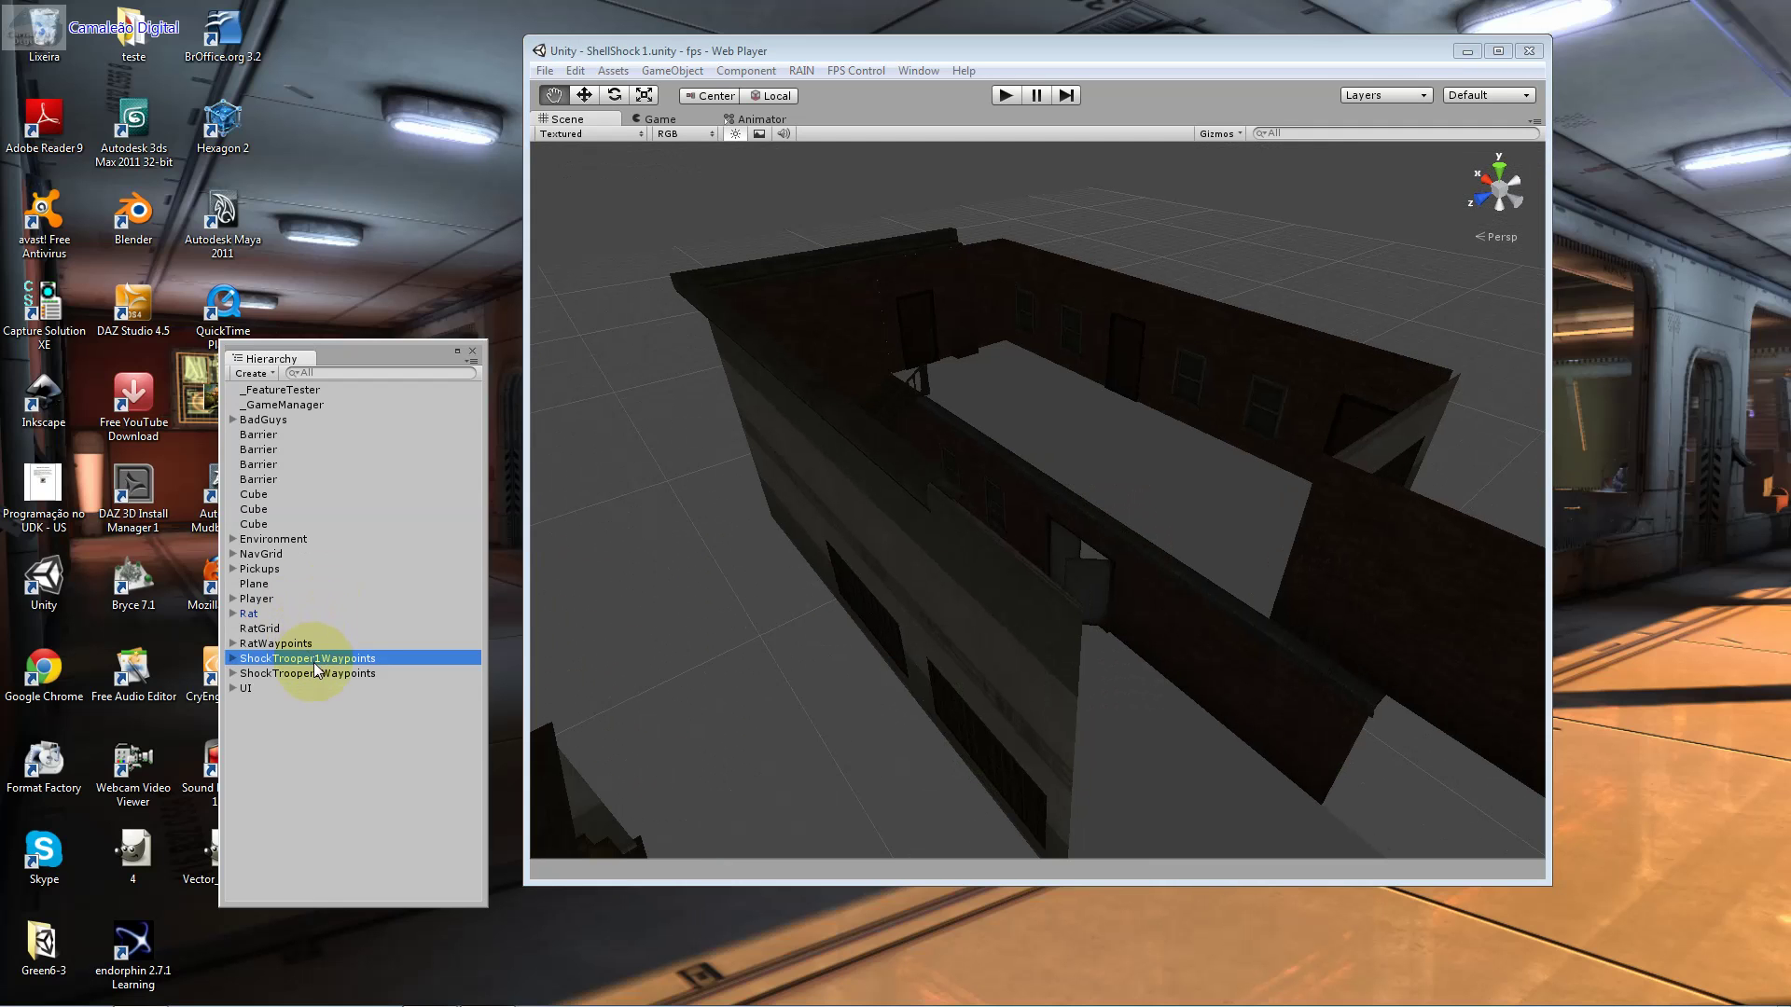
Step: Click through the waypoint groups, the BadGuys group and the Cubes, framing the Cubes
{"action": "left_click", "coordinate": [314, 670]}
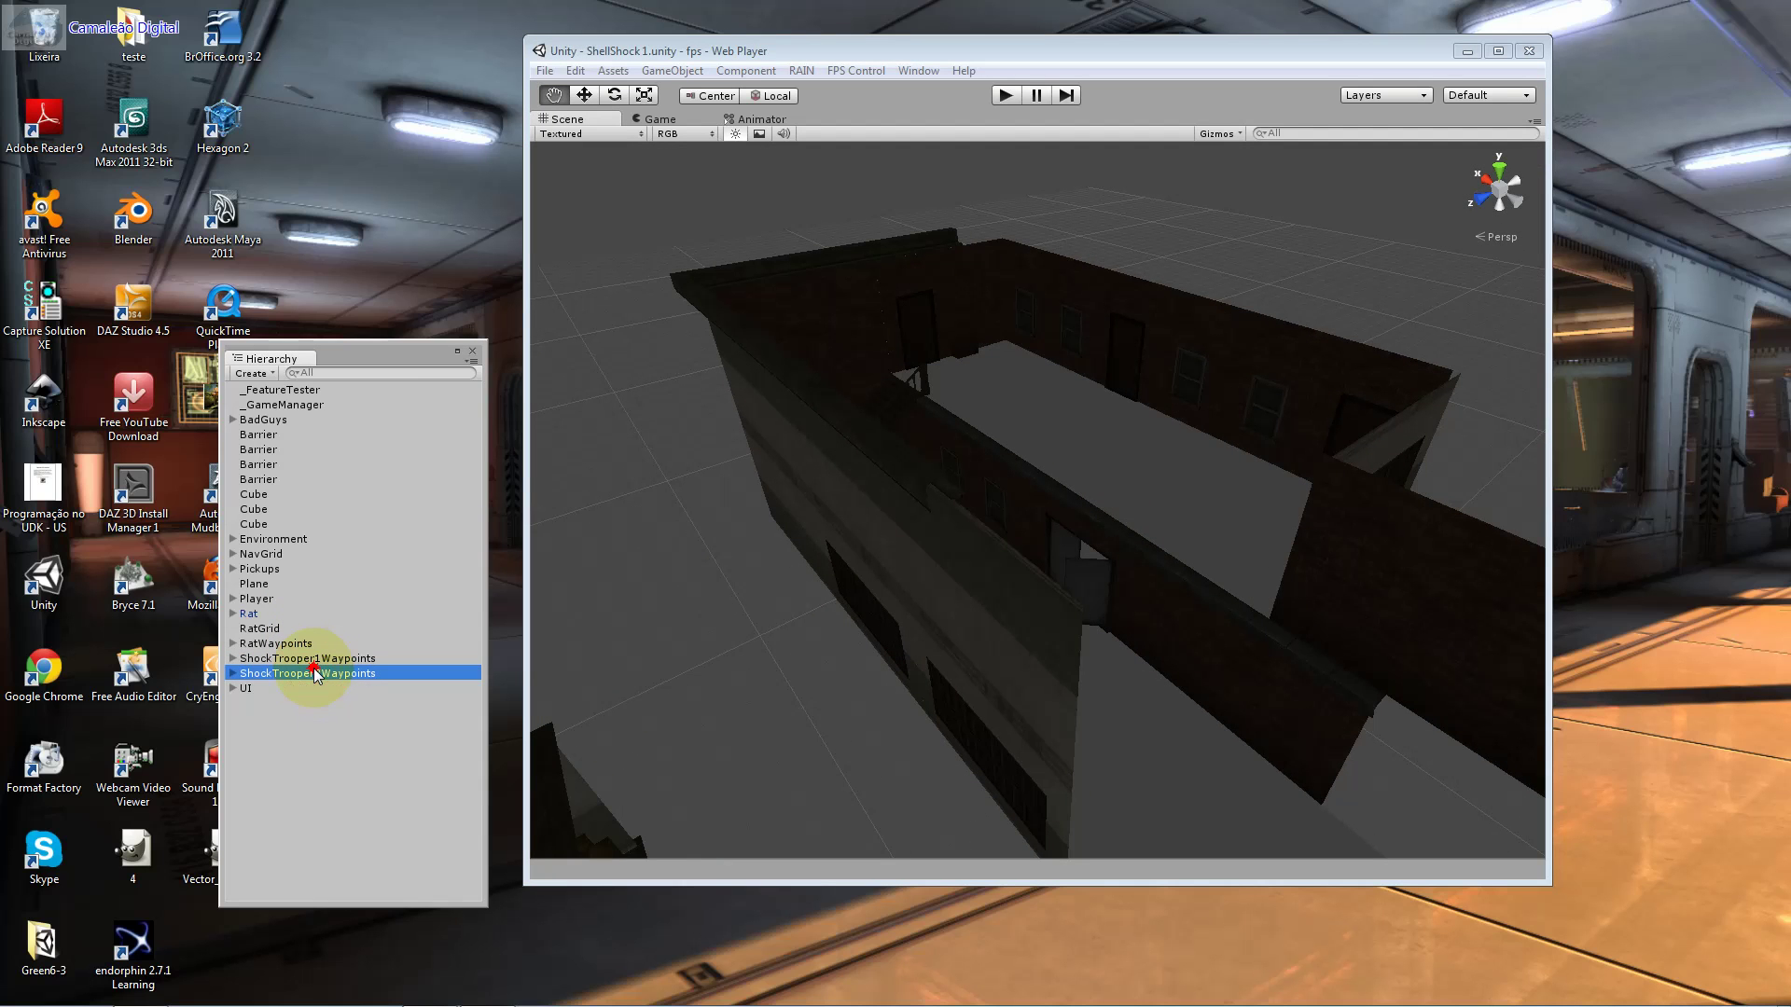
{"action": "left_click", "coordinate": [317, 658]}
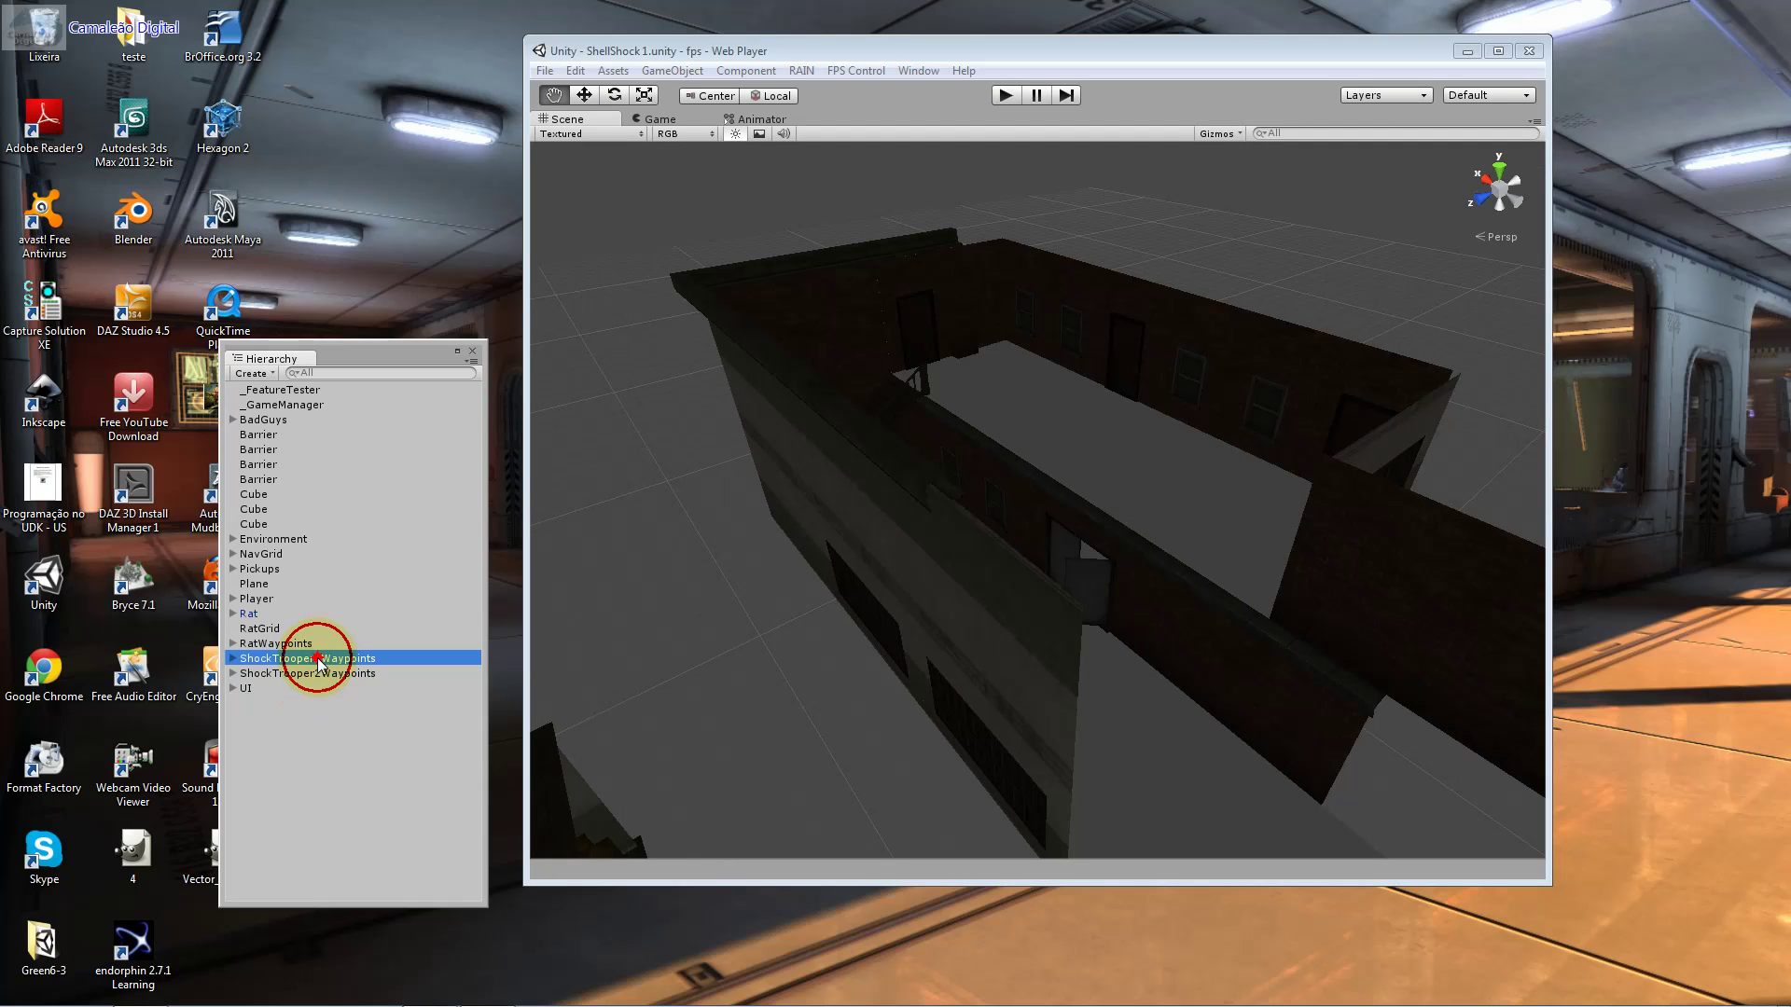
{"action": "left_click", "coordinate": [355, 424]}
{"action": "double_click", "coordinate": [336, 509]}
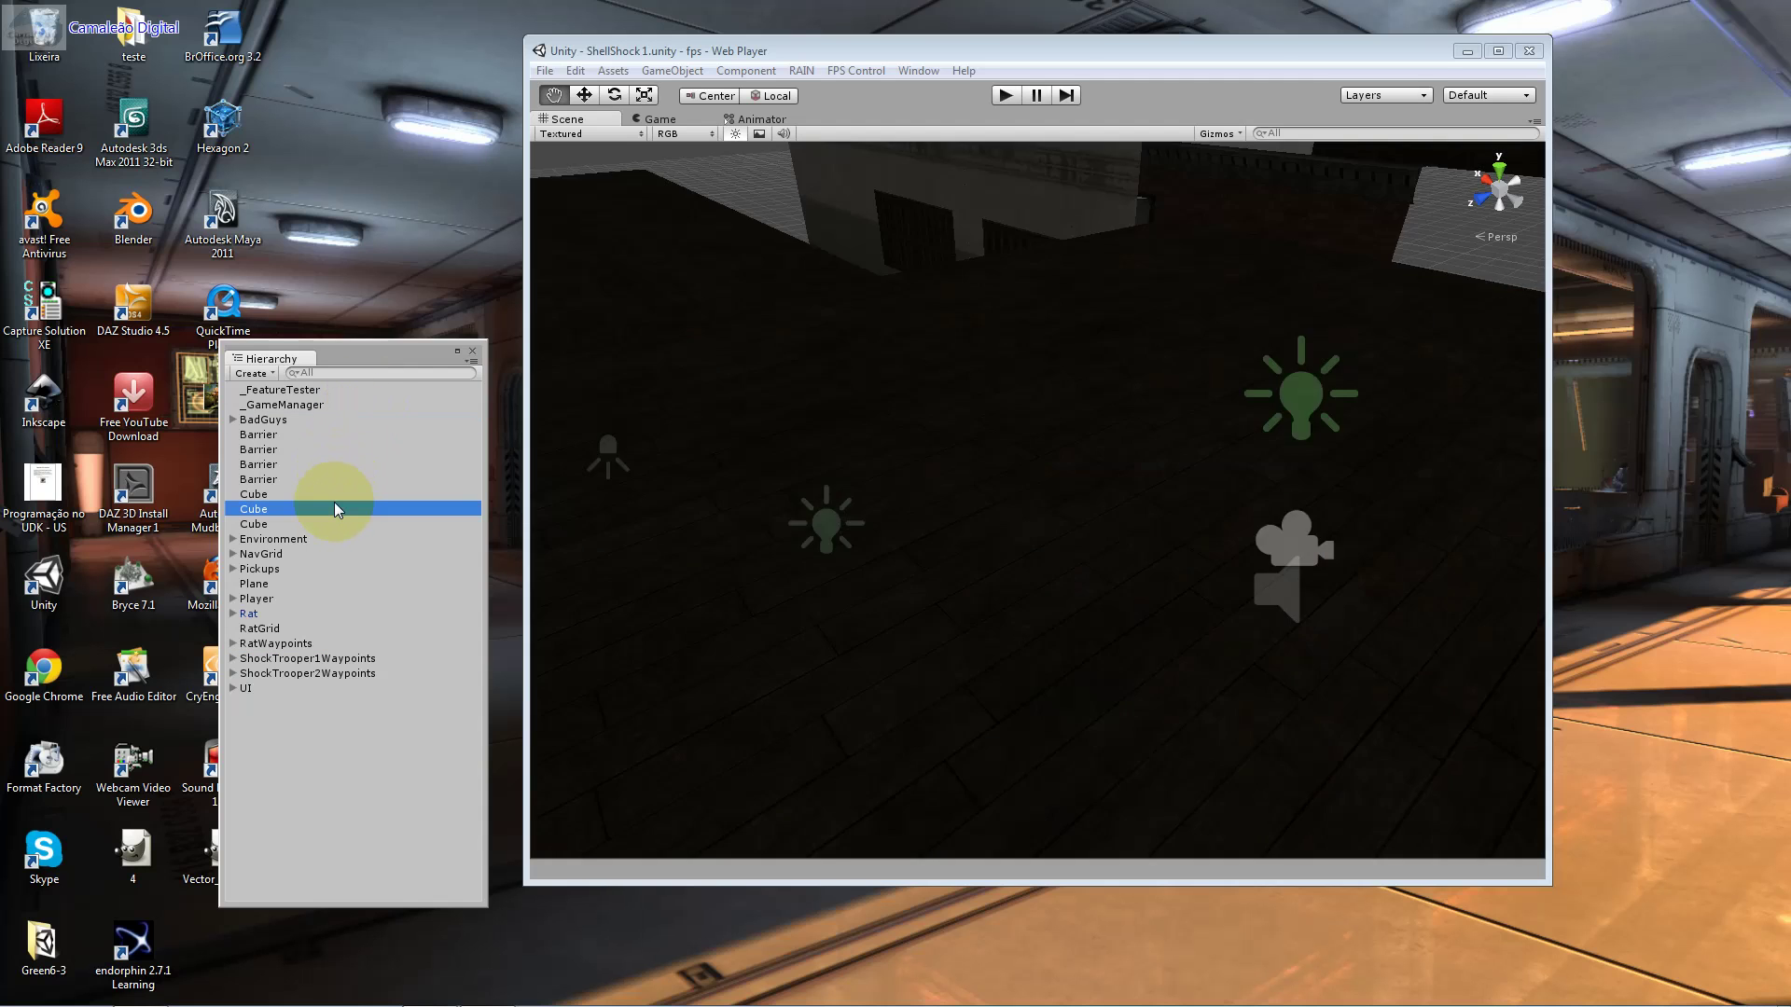
{"action": "left_click", "coordinate": [334, 519]}
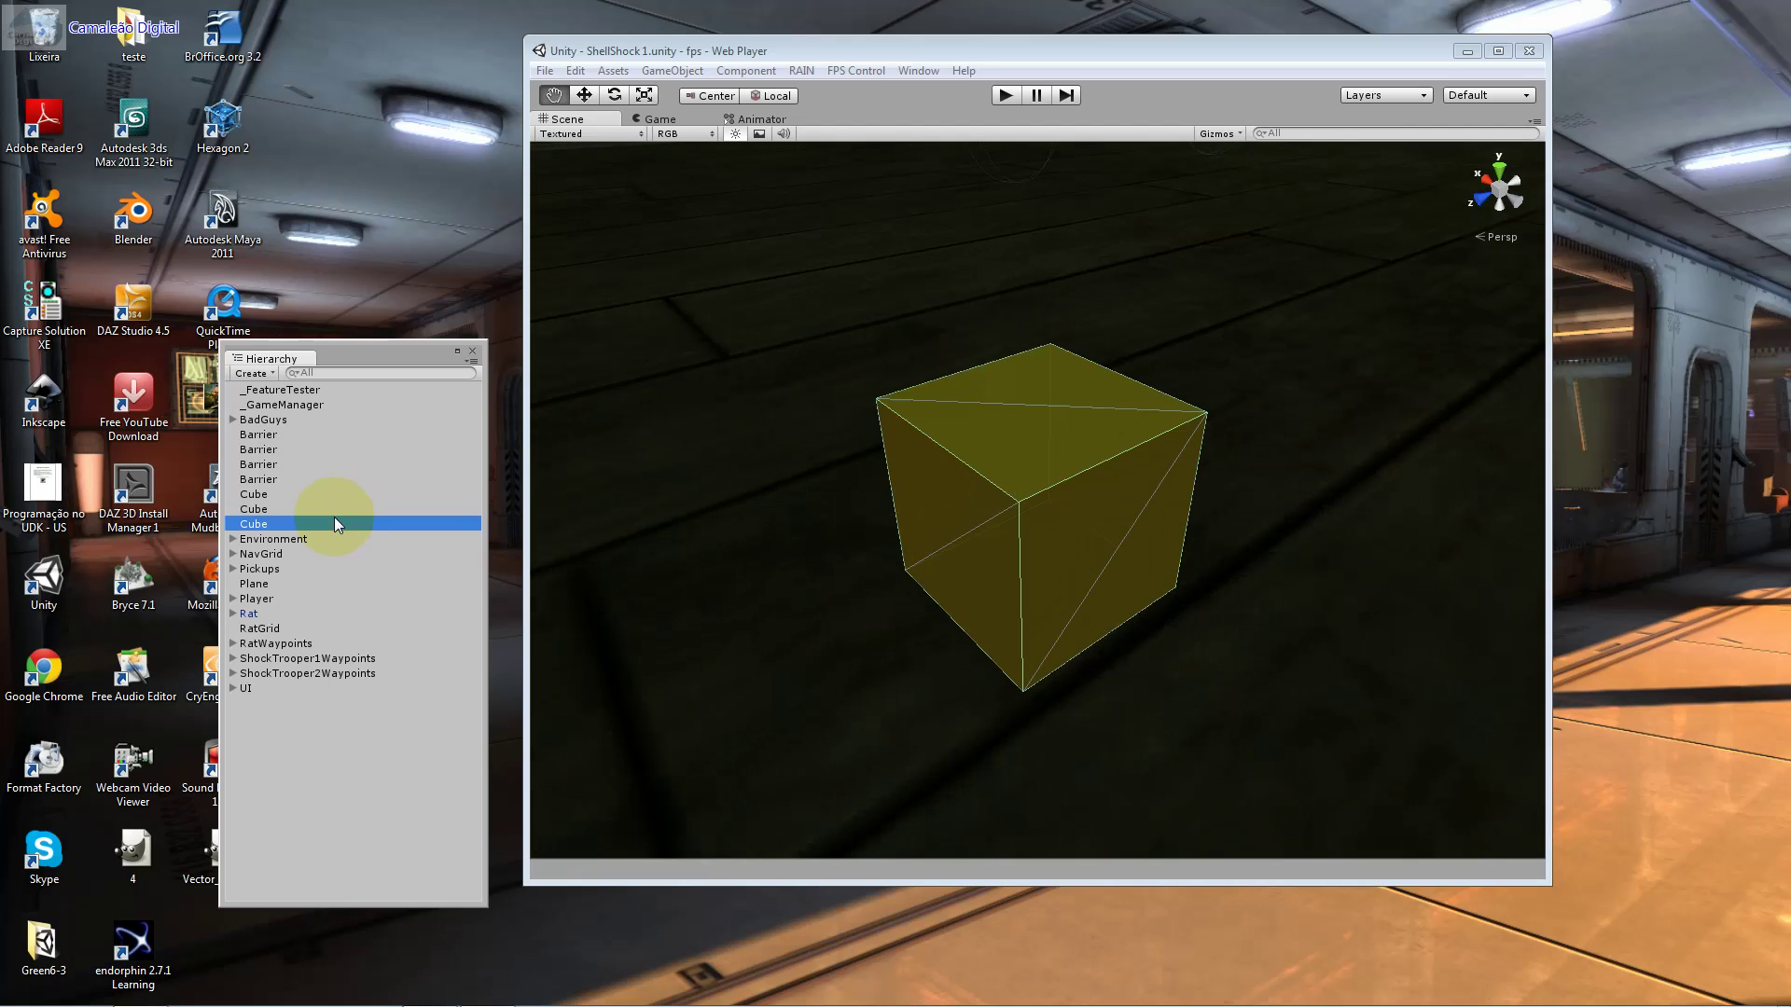
{"action": "double_click", "coordinate": [322, 540]}
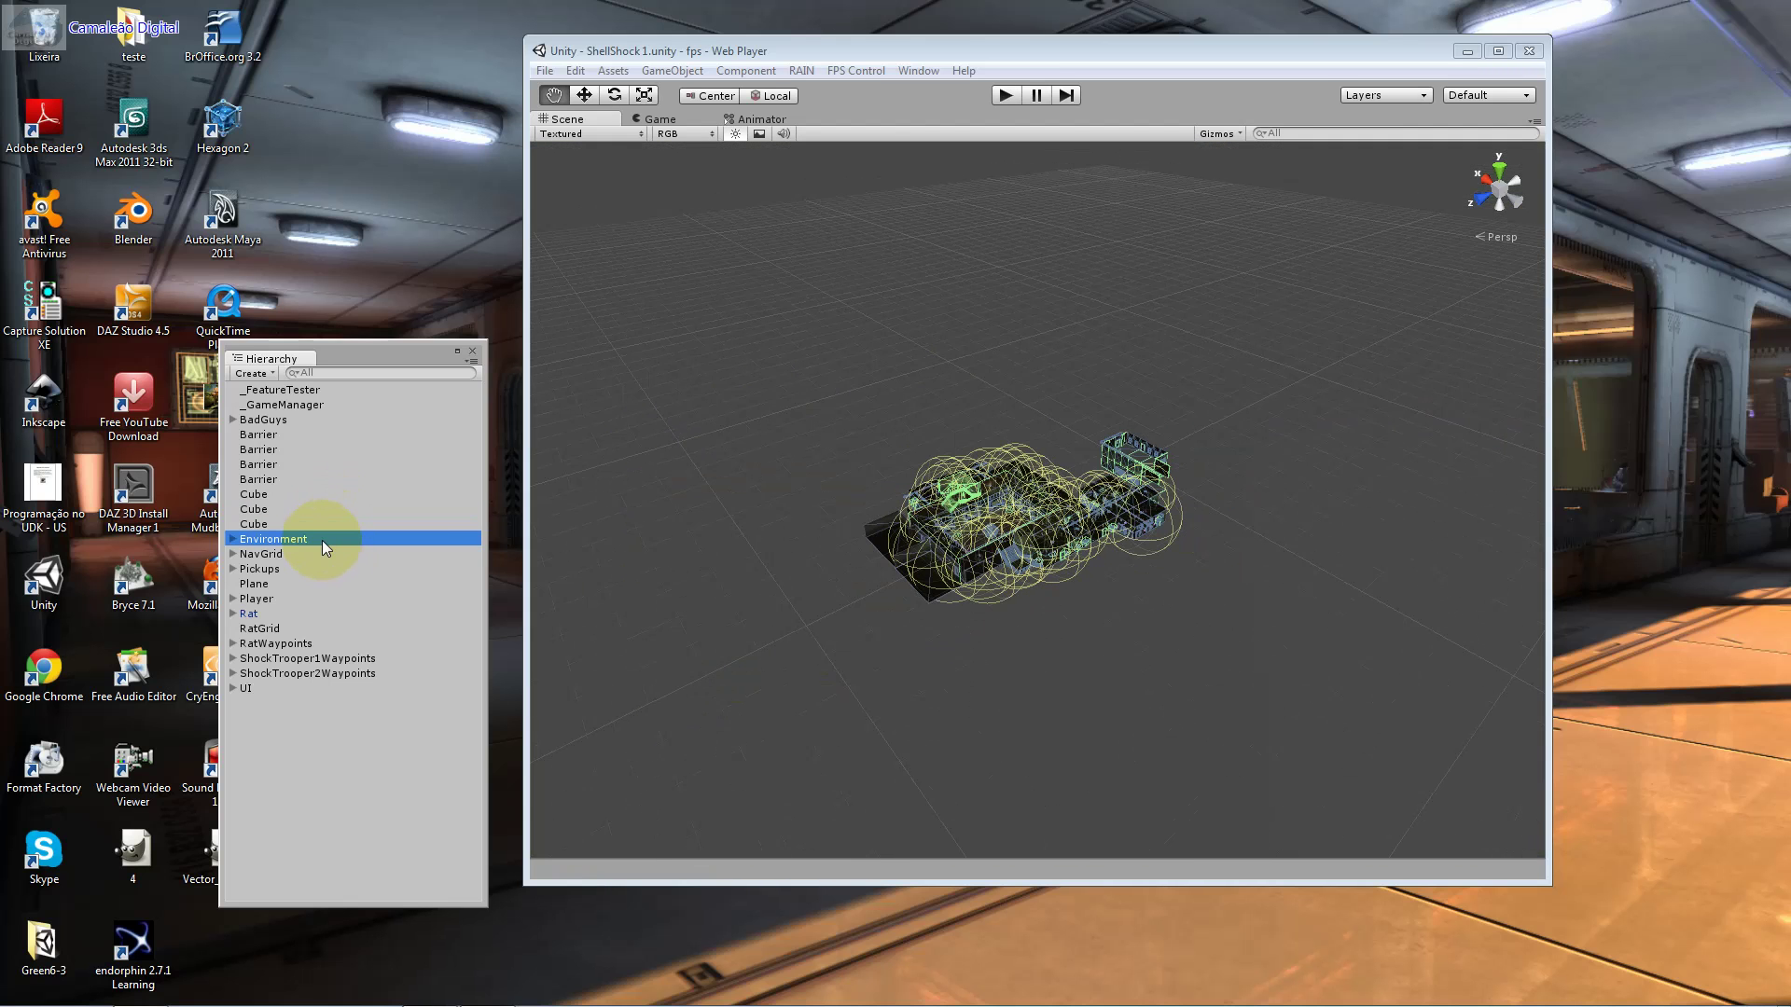
Step: Frame the whole level via NavGrid and select the ShockTrooper1 soldier by the fountain
{"action": "double_click", "coordinate": [312, 553]}
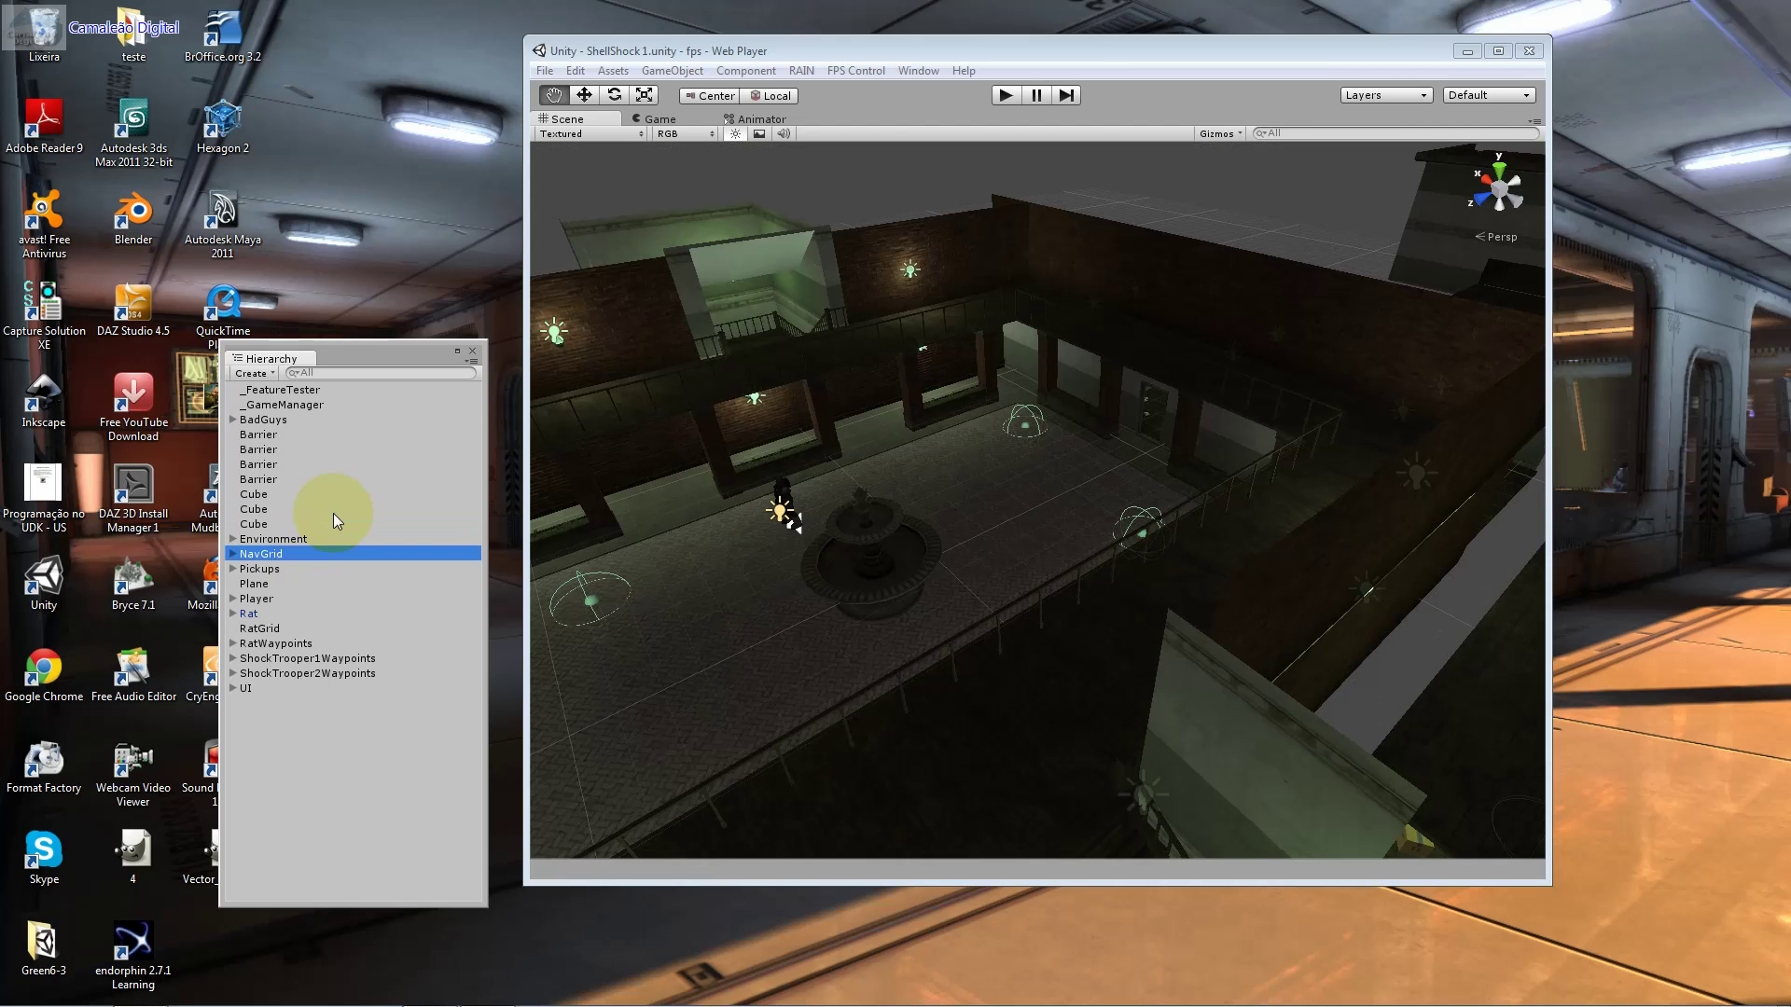
{"action": "left_click", "coordinate": [644, 94]}
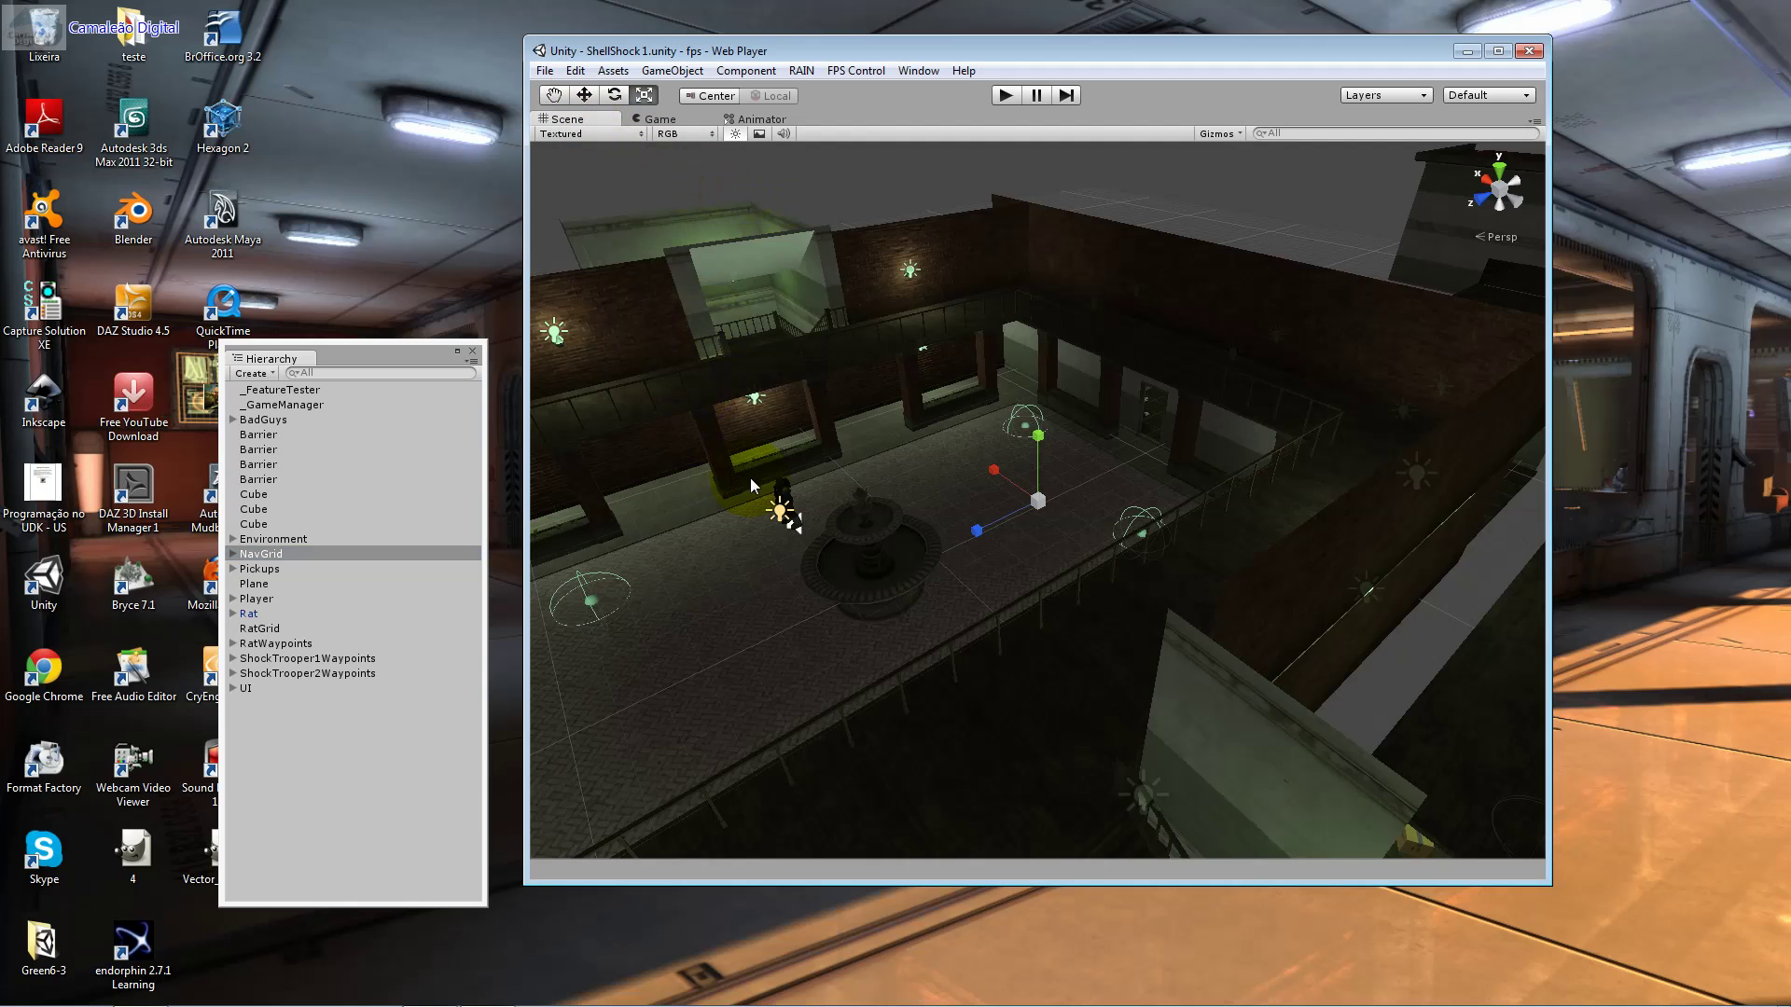
{"action": "left_click", "coordinate": [779, 496]}
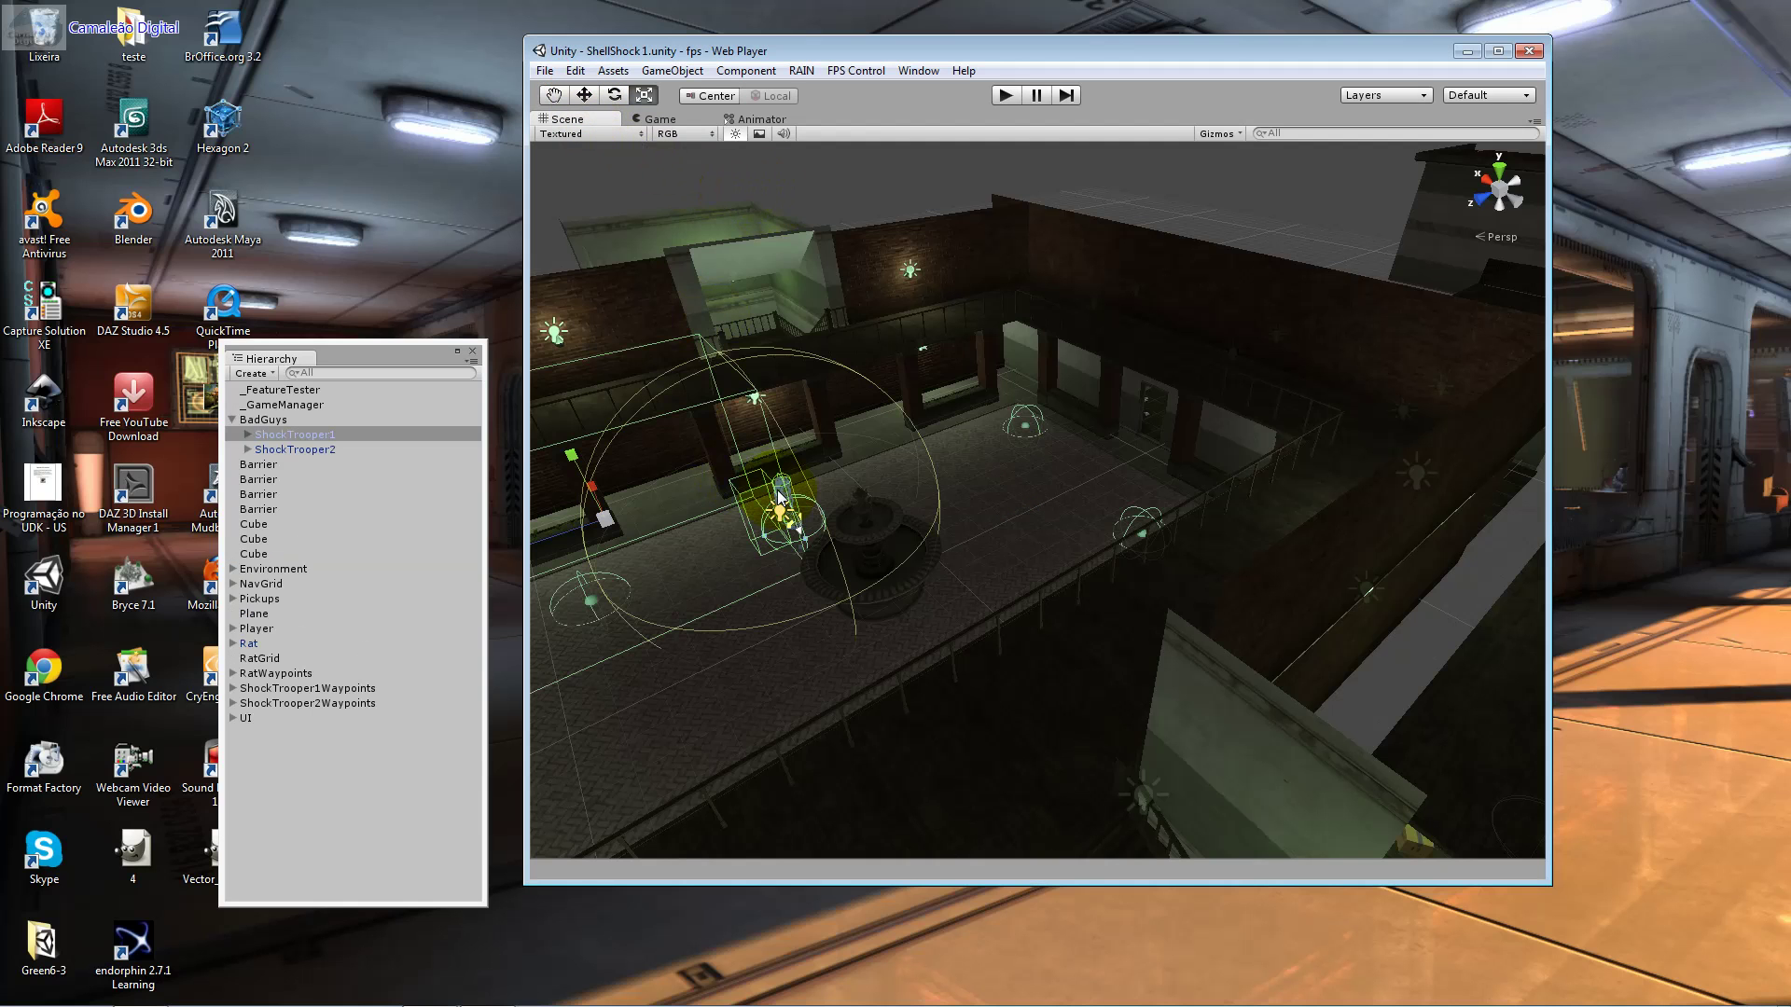
Step: Frame ShockTrooper1, orbit and zoom around it, then select the courtyard geometry
{"action": "double_click", "coordinate": [314, 436]}
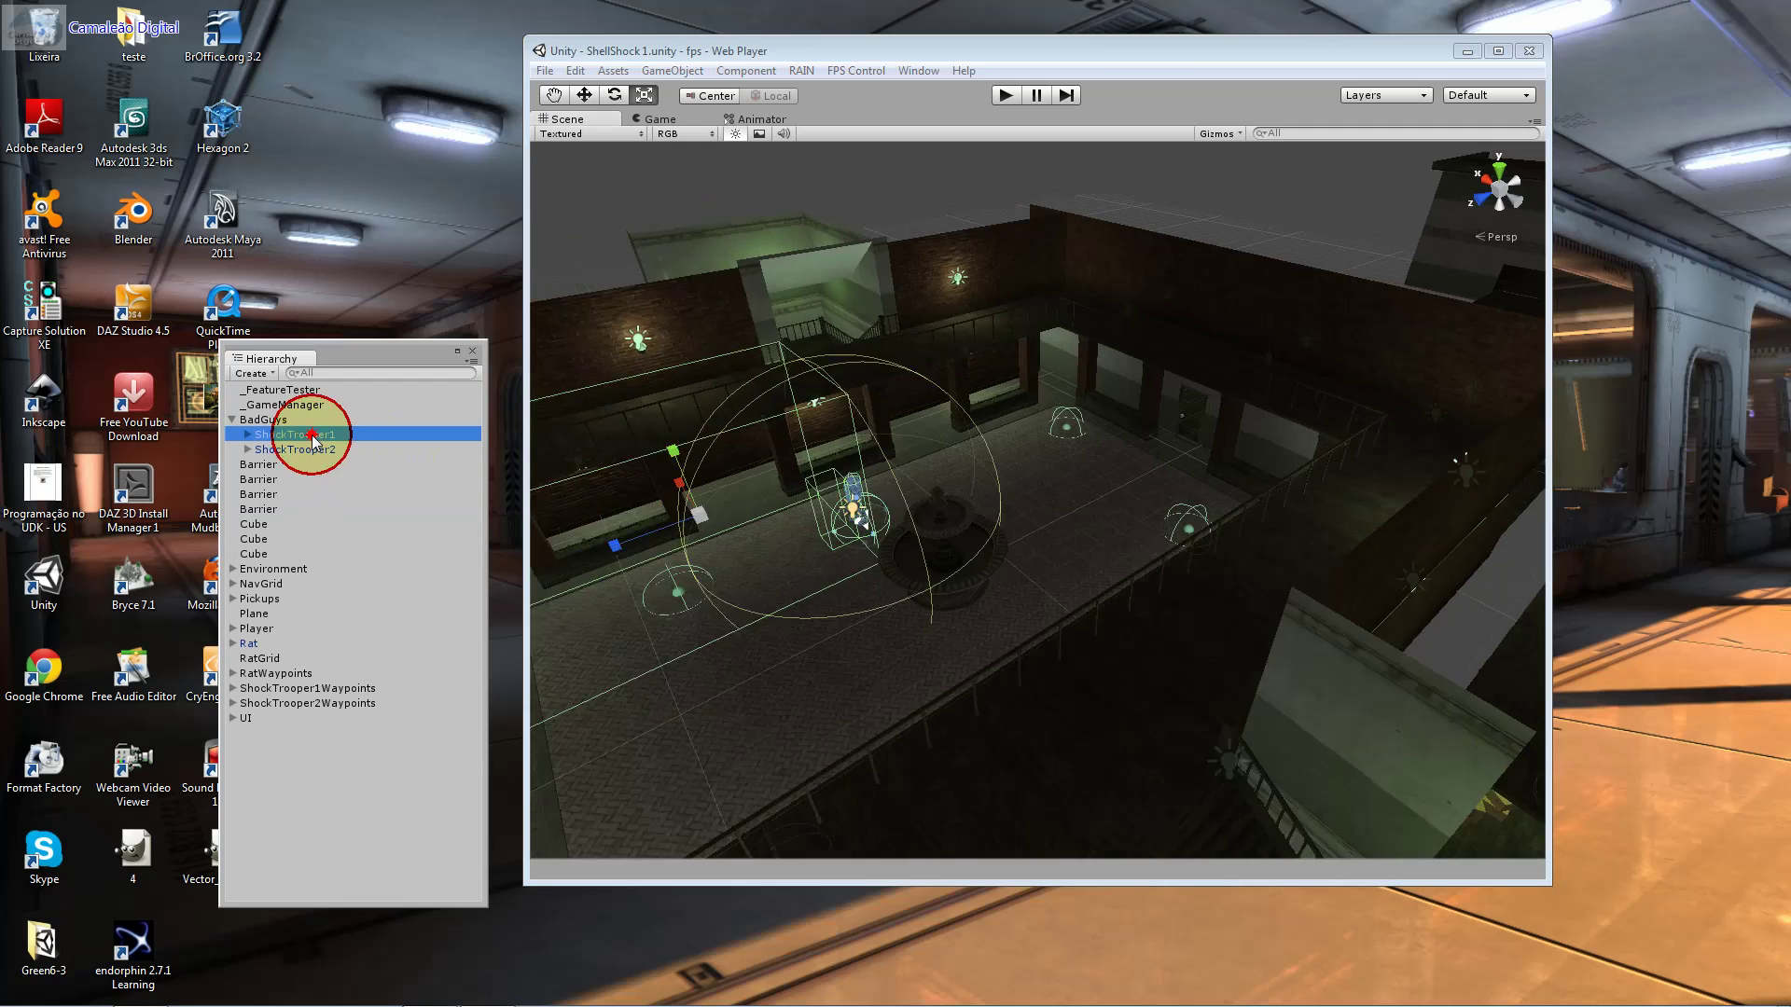
{"action": "mouse_move", "coordinate": [877, 484]}
{"action": "left_mouse_down", "text": "alt"}
{"action": "mouse_move", "coordinate": [1146, 528]}
{"action": "mouse_move", "coordinate": [1162, 507]}
{"action": "left_mouse_up", "text": "alt"}
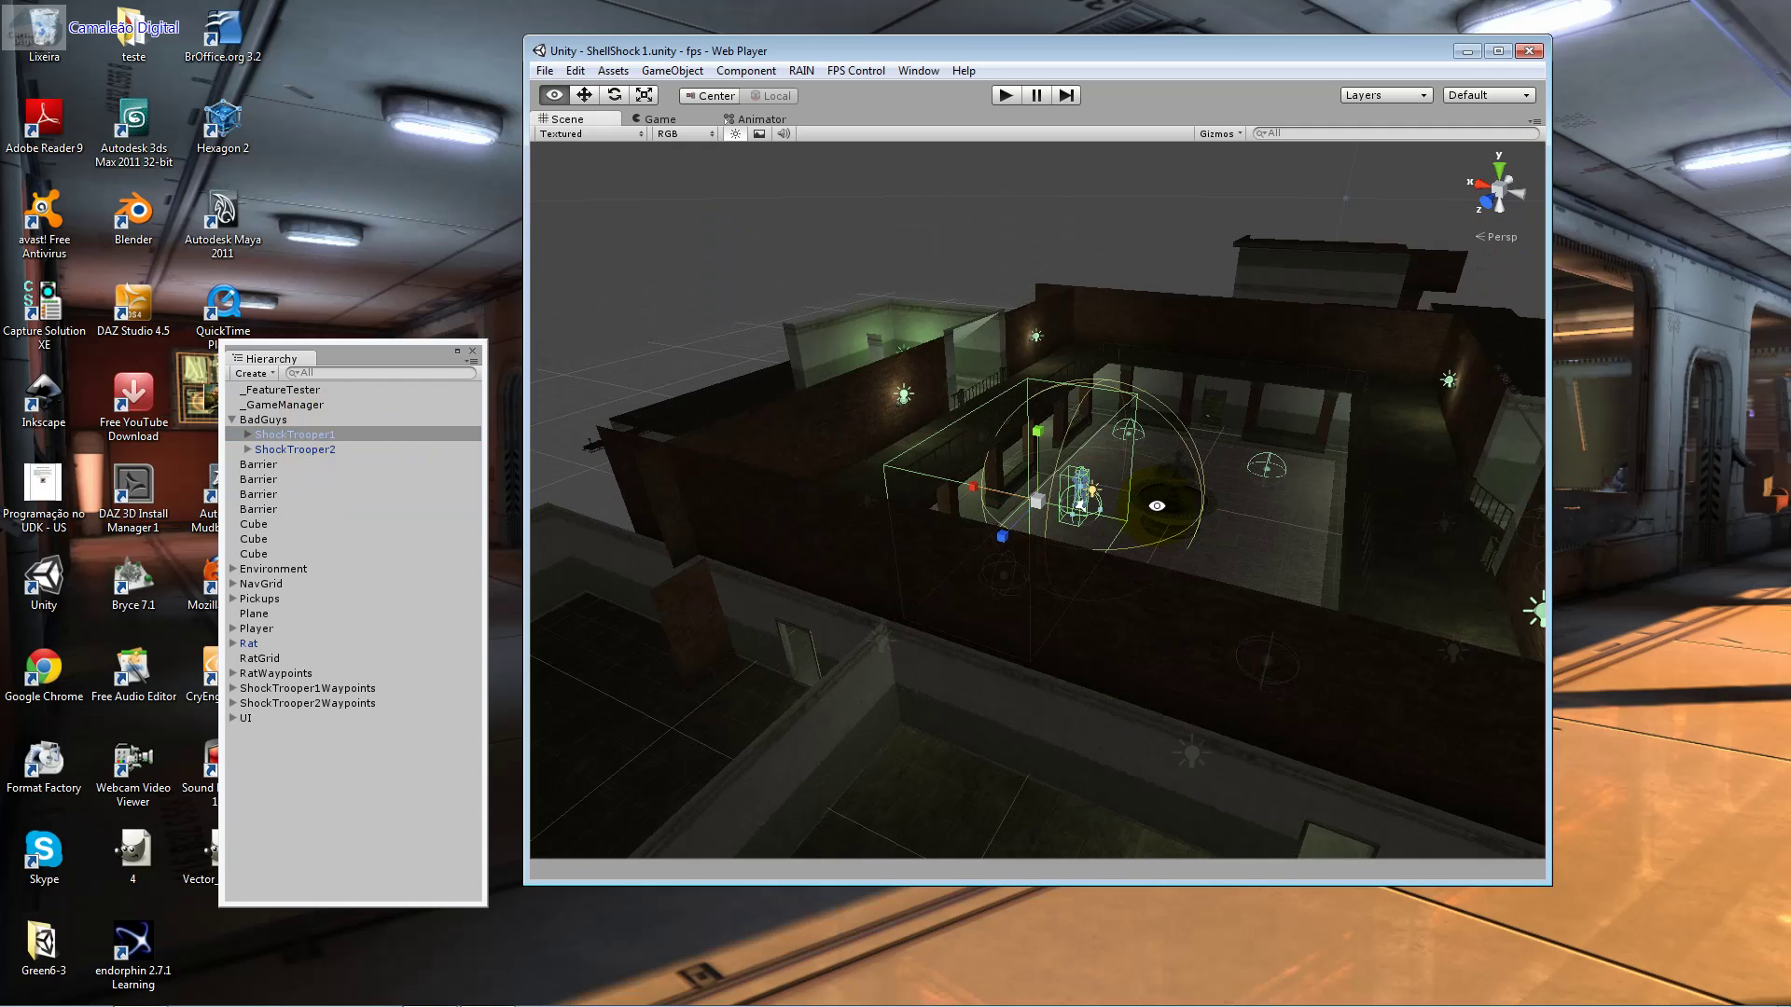
{"action": "scroll", "coordinate": [1170, 512], "scroll_direction": "up", "scroll_amount": 3}
{"action": "scroll", "coordinate": [1169, 512], "scroll_direction": "up", "scroll_amount": 2}
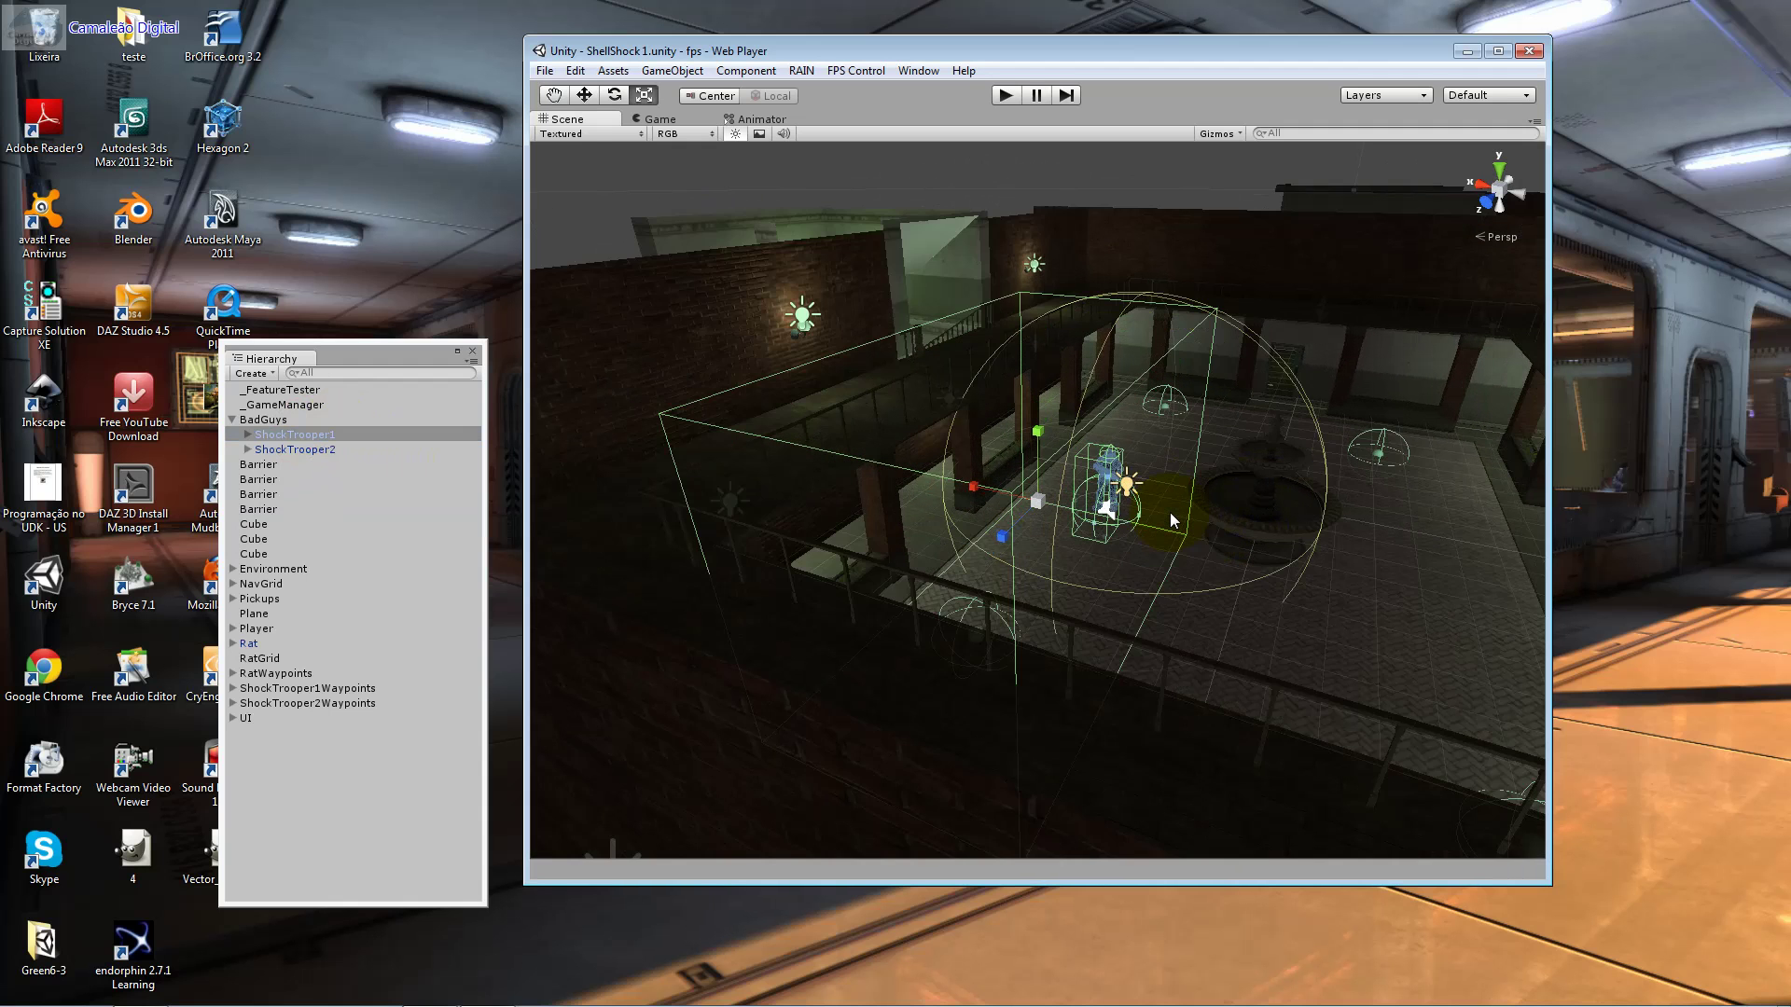
{"action": "scroll", "coordinate": [1170, 512], "scroll_direction": "up", "scroll_amount": 2}
{"action": "scroll", "coordinate": [1169, 512], "scroll_direction": "up", "scroll_amount": 2}
{"action": "scroll", "coordinate": [1169, 512], "scroll_direction": "up", "scroll_amount": 2}
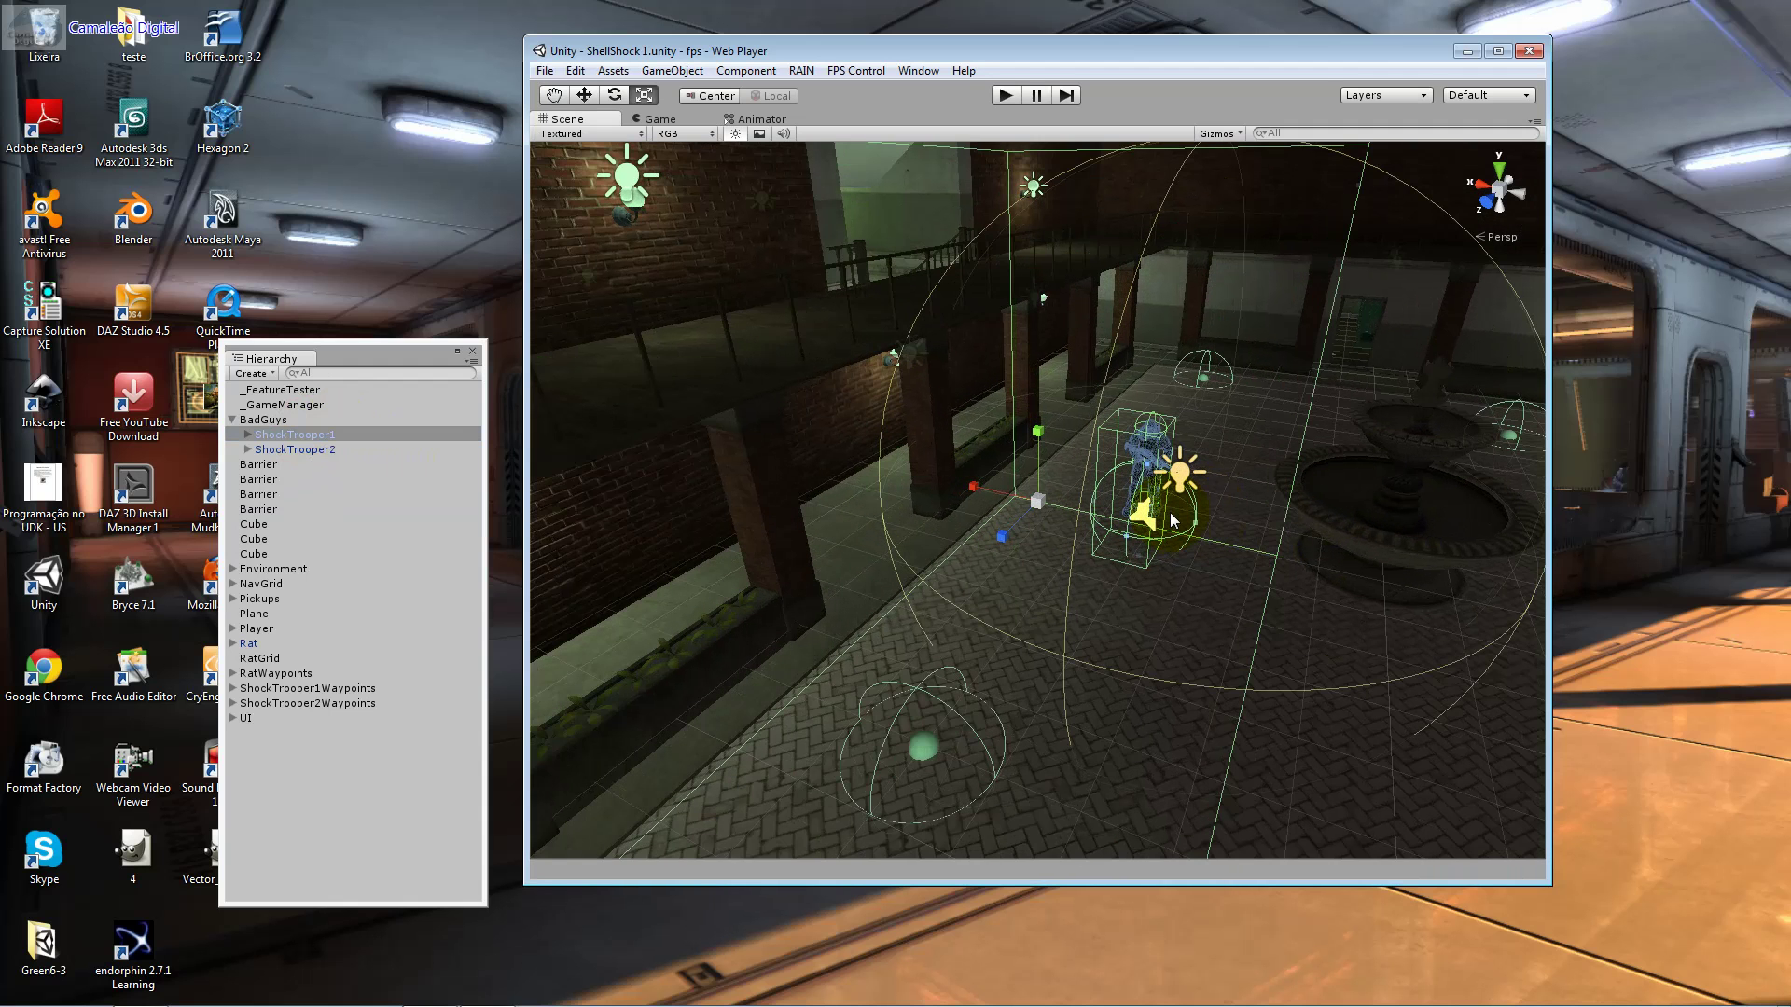
{"action": "scroll", "coordinate": [1171, 519], "scroll_direction": "down", "scroll_amount": 1}
{"action": "scroll", "coordinate": [1324, 444], "scroll_direction": "down", "scroll_amount": 2}
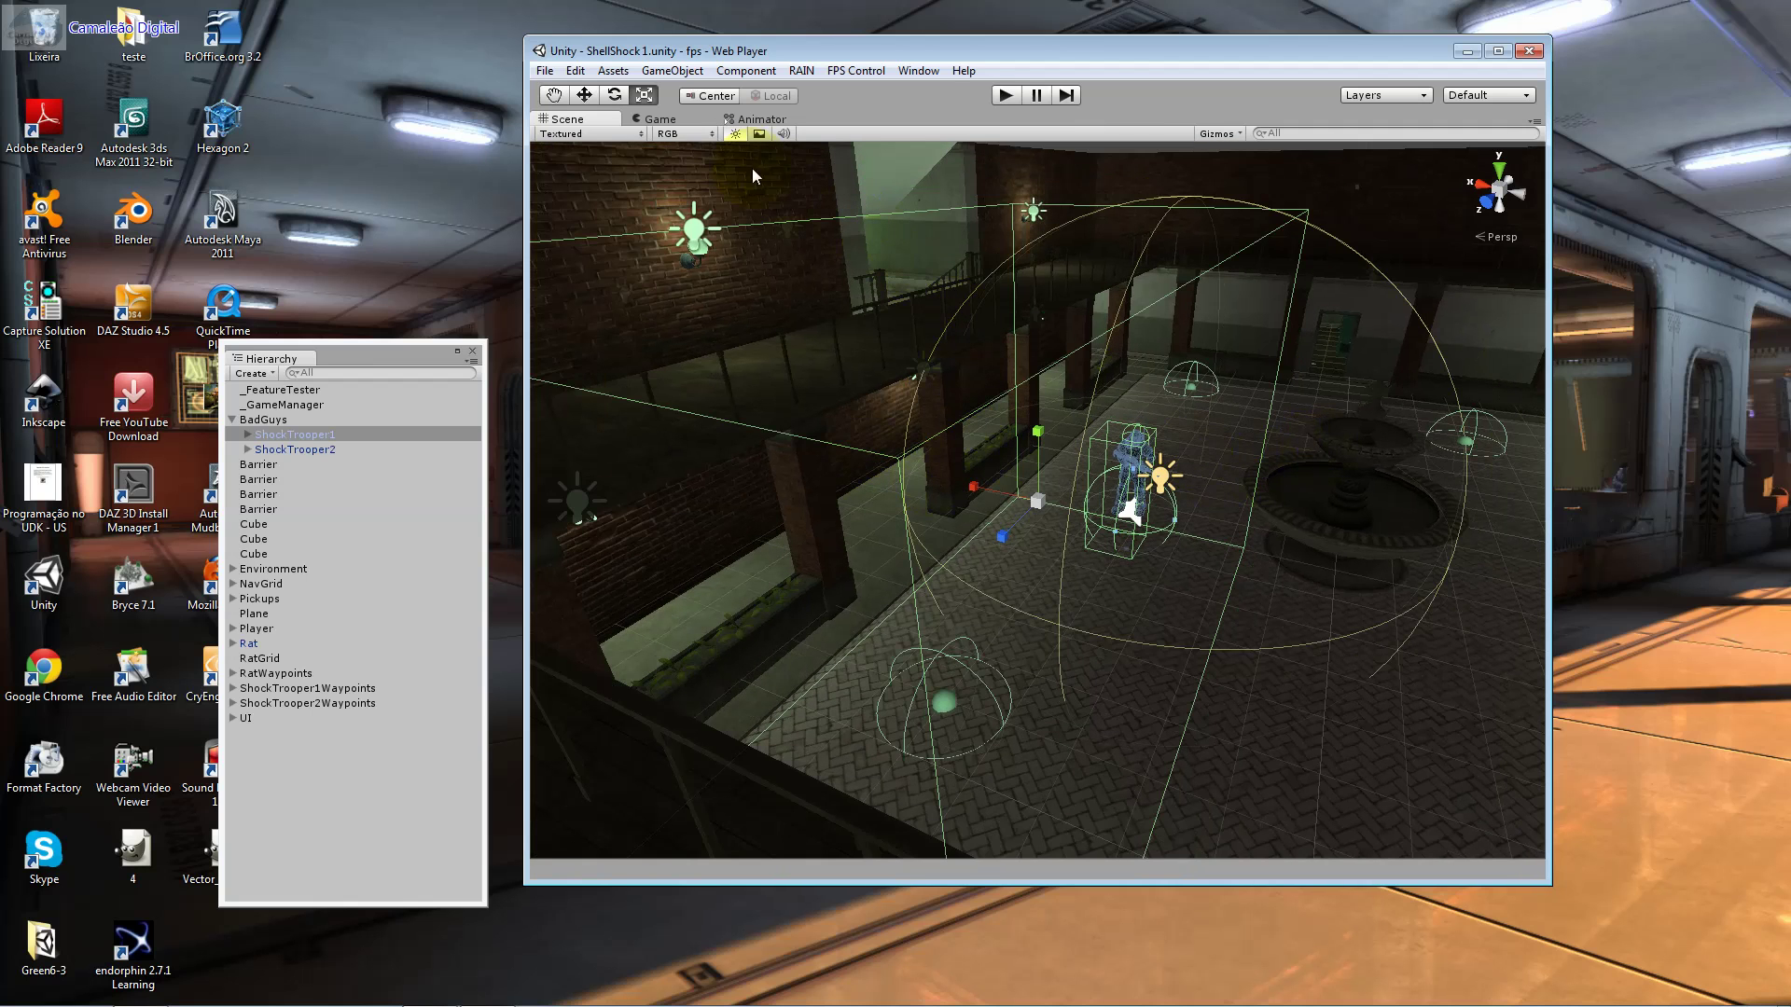
{"action": "left_click", "coordinate": [584, 94]}
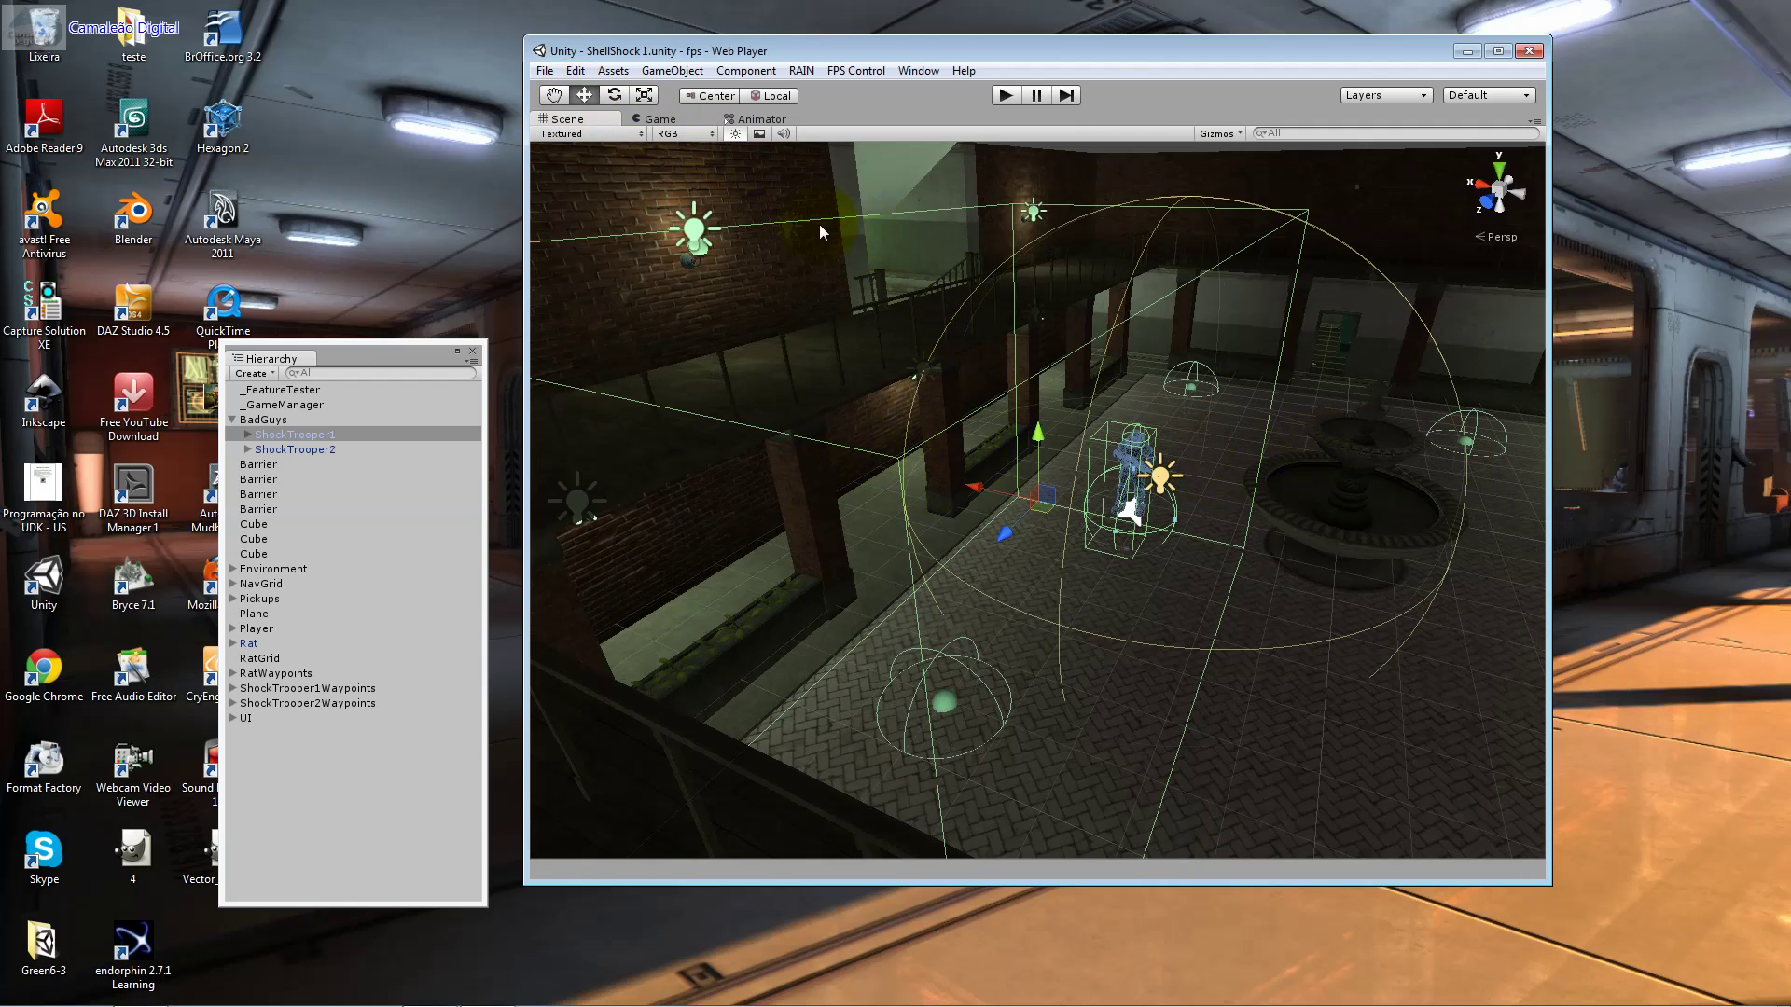
{"action": "left_click", "coordinate": [1247, 534]}
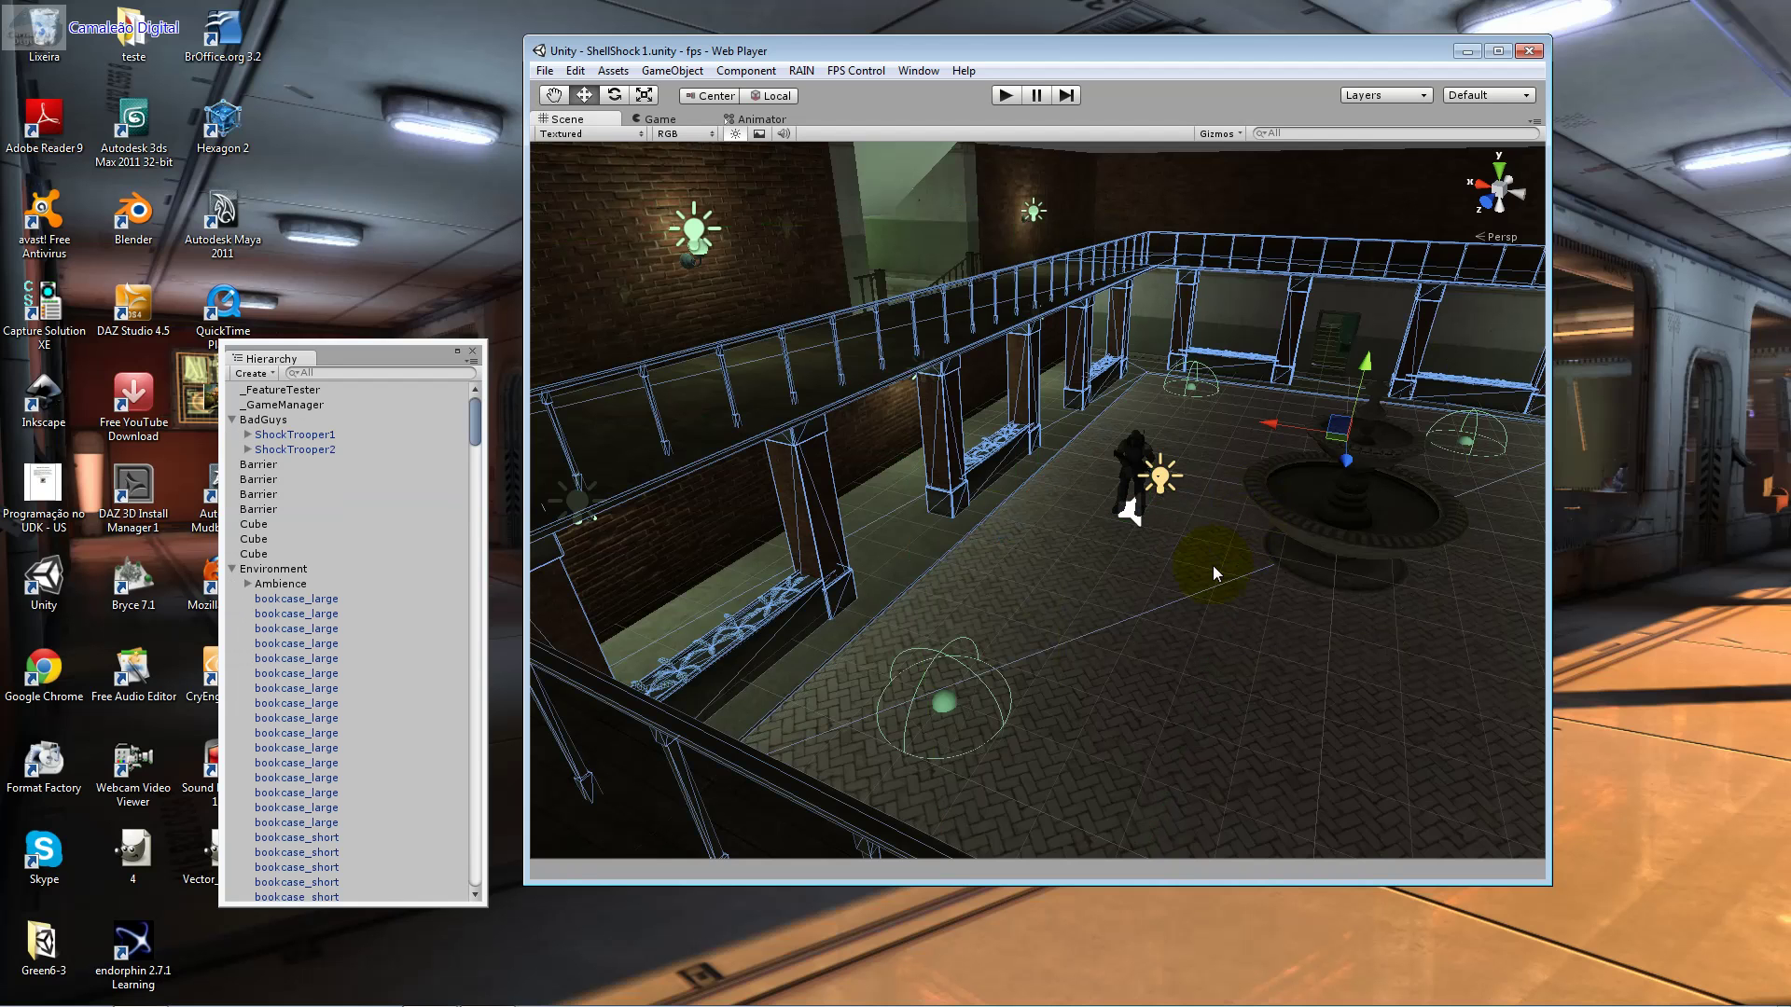
Step: Expand ShockTrooper1 and inspect its Bip001 rig, Dummy001 and EyesRaycast
{"action": "left_click", "coordinate": [247, 434]}
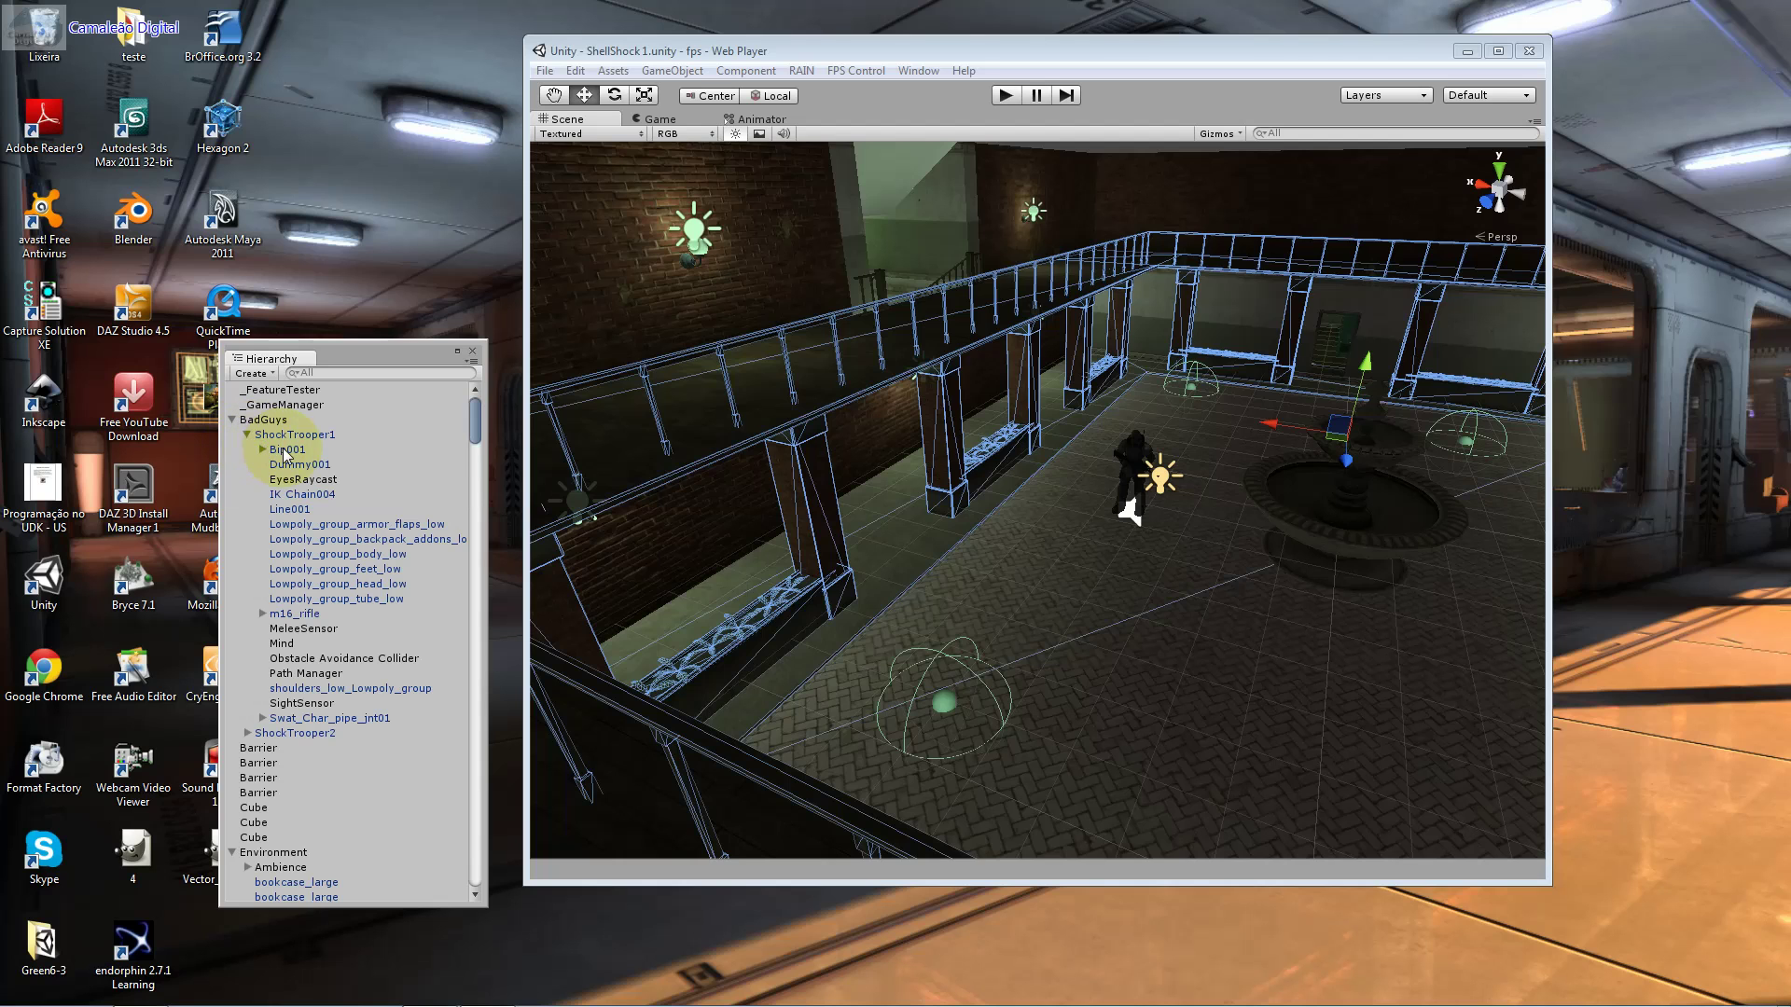
{"action": "left_click", "coordinate": [286, 452]}
{"action": "left_click", "coordinate": [290, 464]}
{"action": "left_click", "coordinate": [298, 479]}
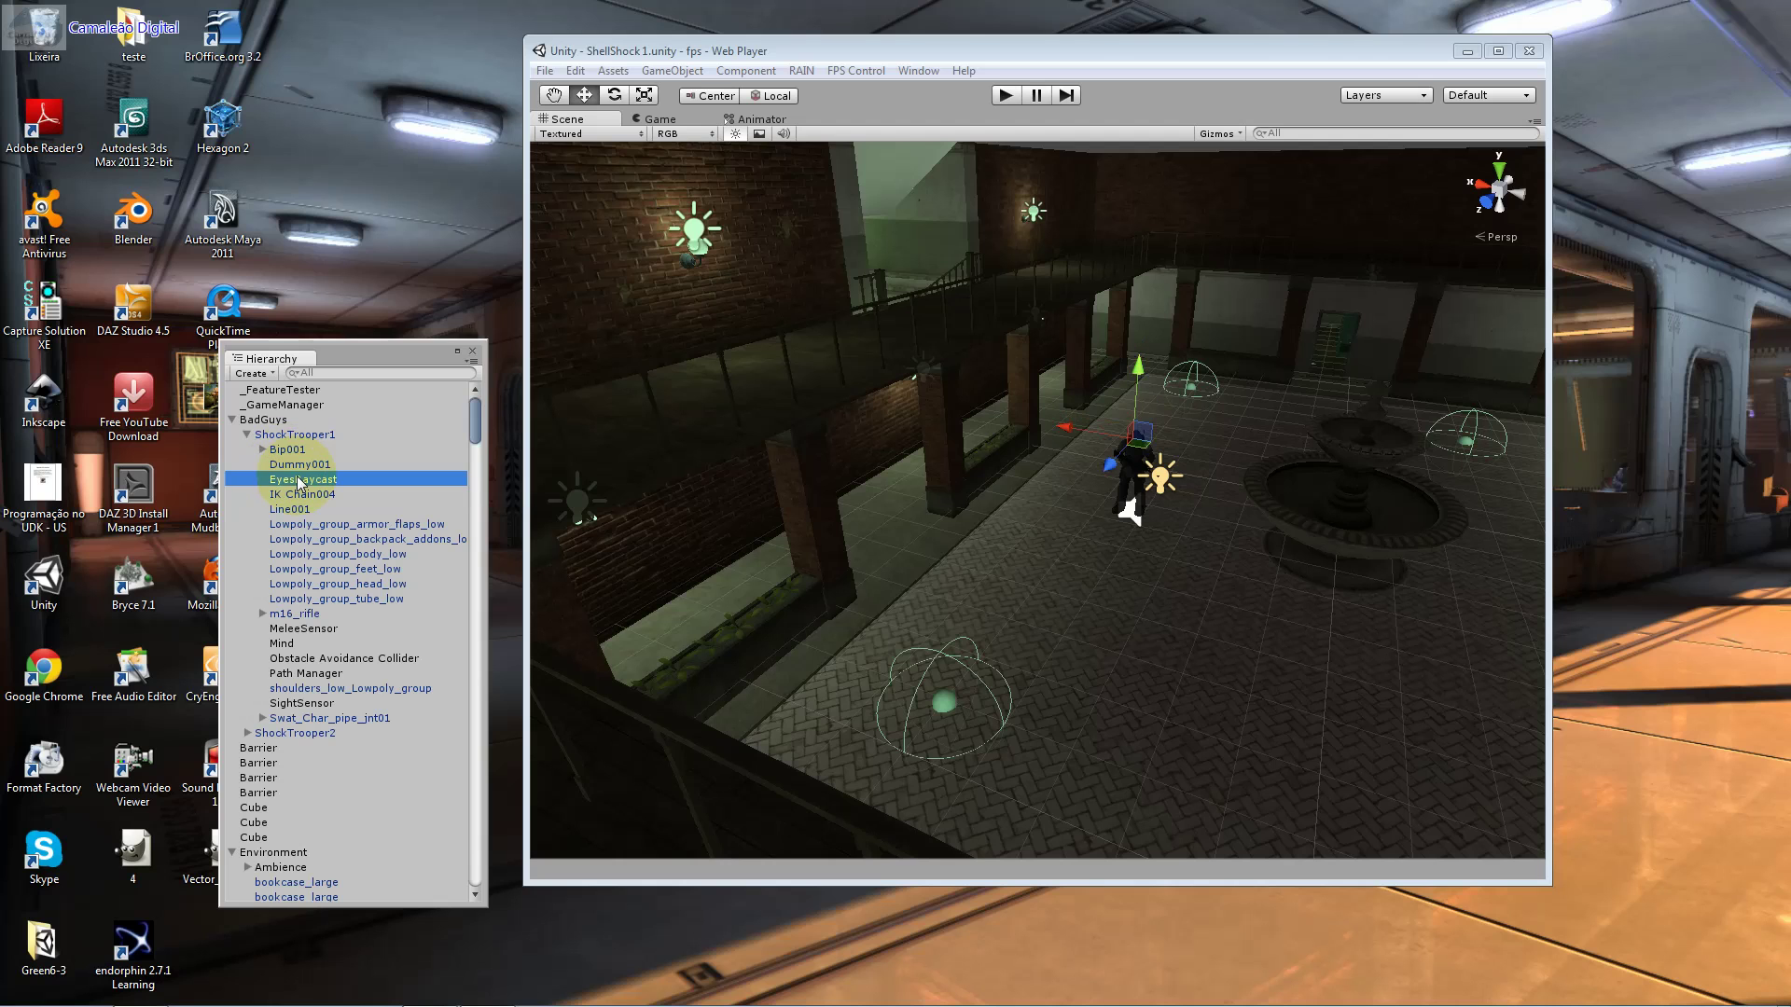
{"action": "left_click", "coordinate": [306, 420]}
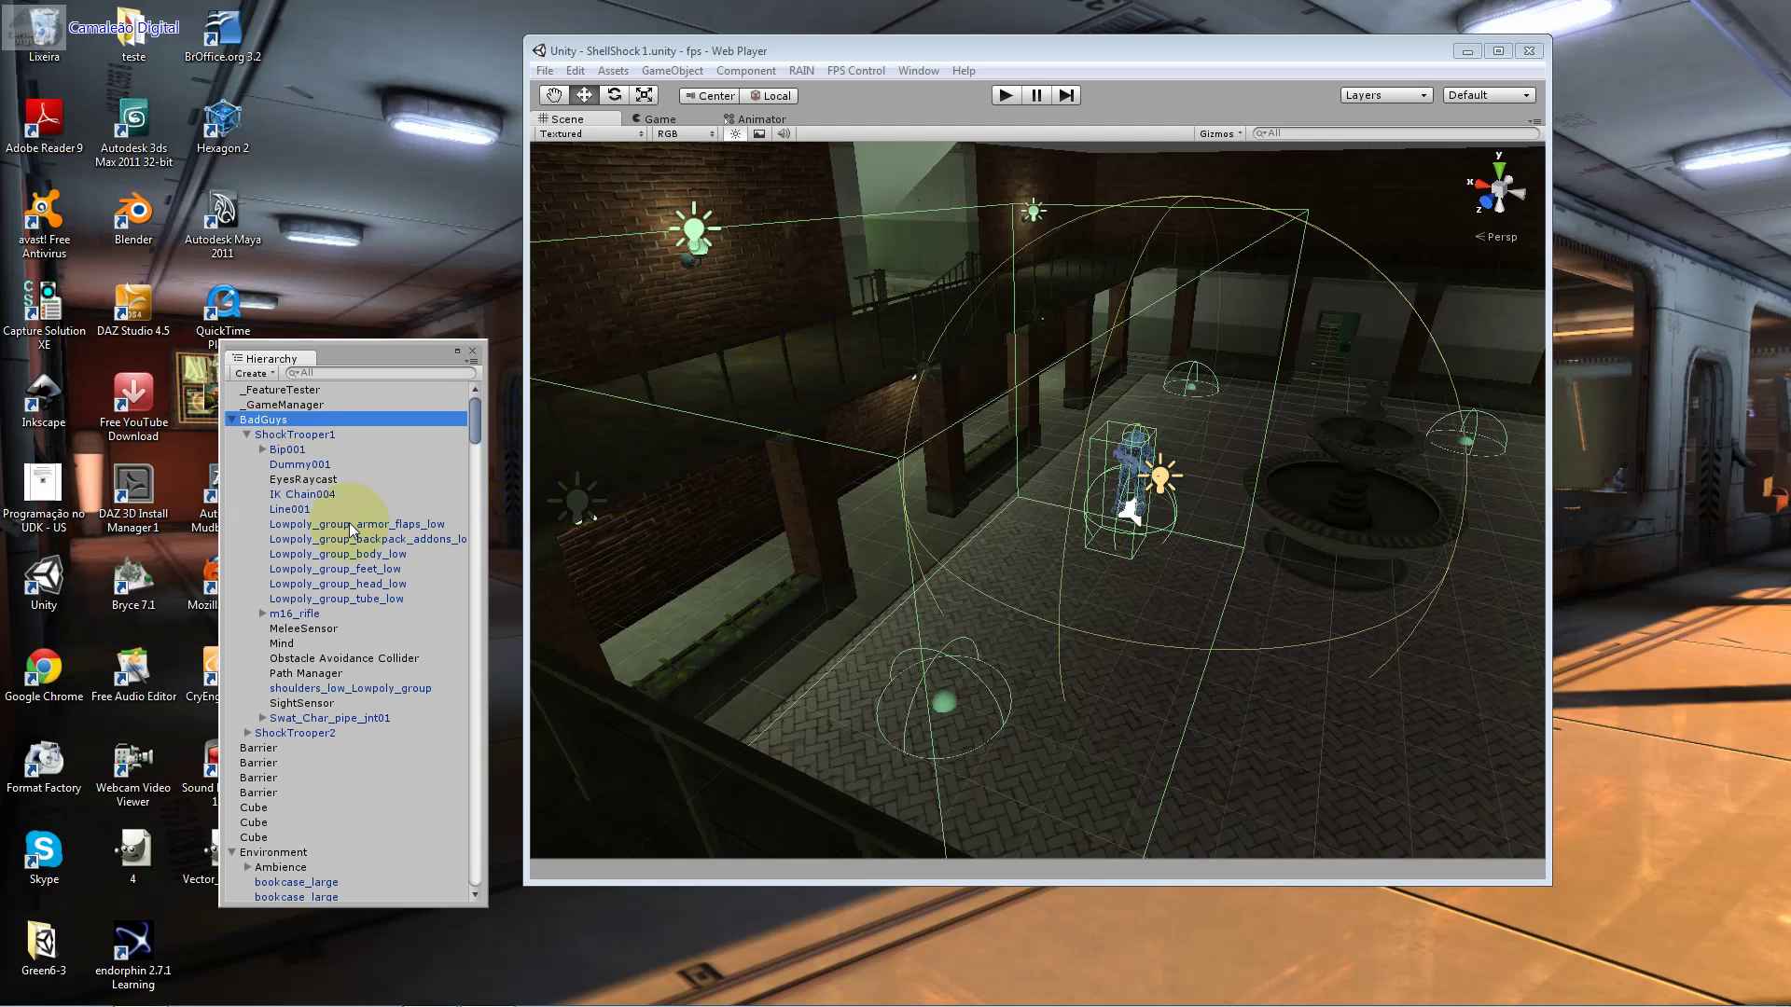
Step: Select the m16_rifle, MeleeSensor, Mind, Obstacle Avoidance Collider and SightSensor in turn
{"action": "left_click", "coordinate": [317, 613]}
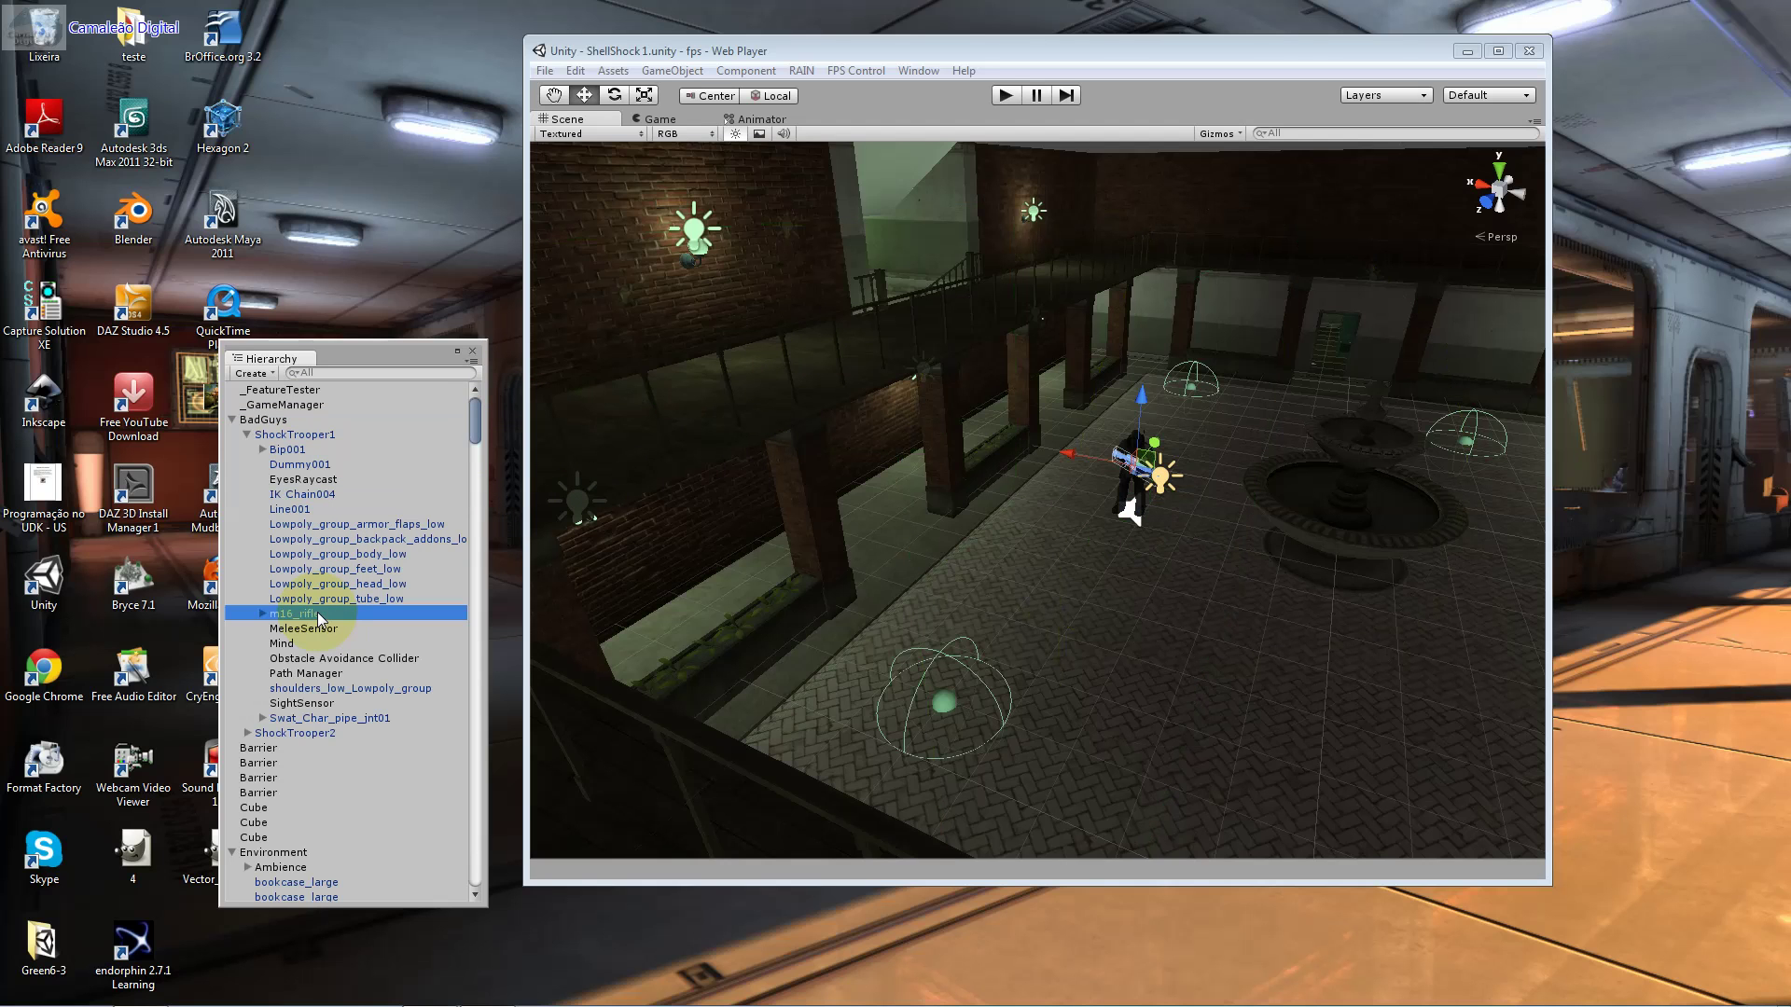
{"action": "left_click", "coordinate": [327, 630]}
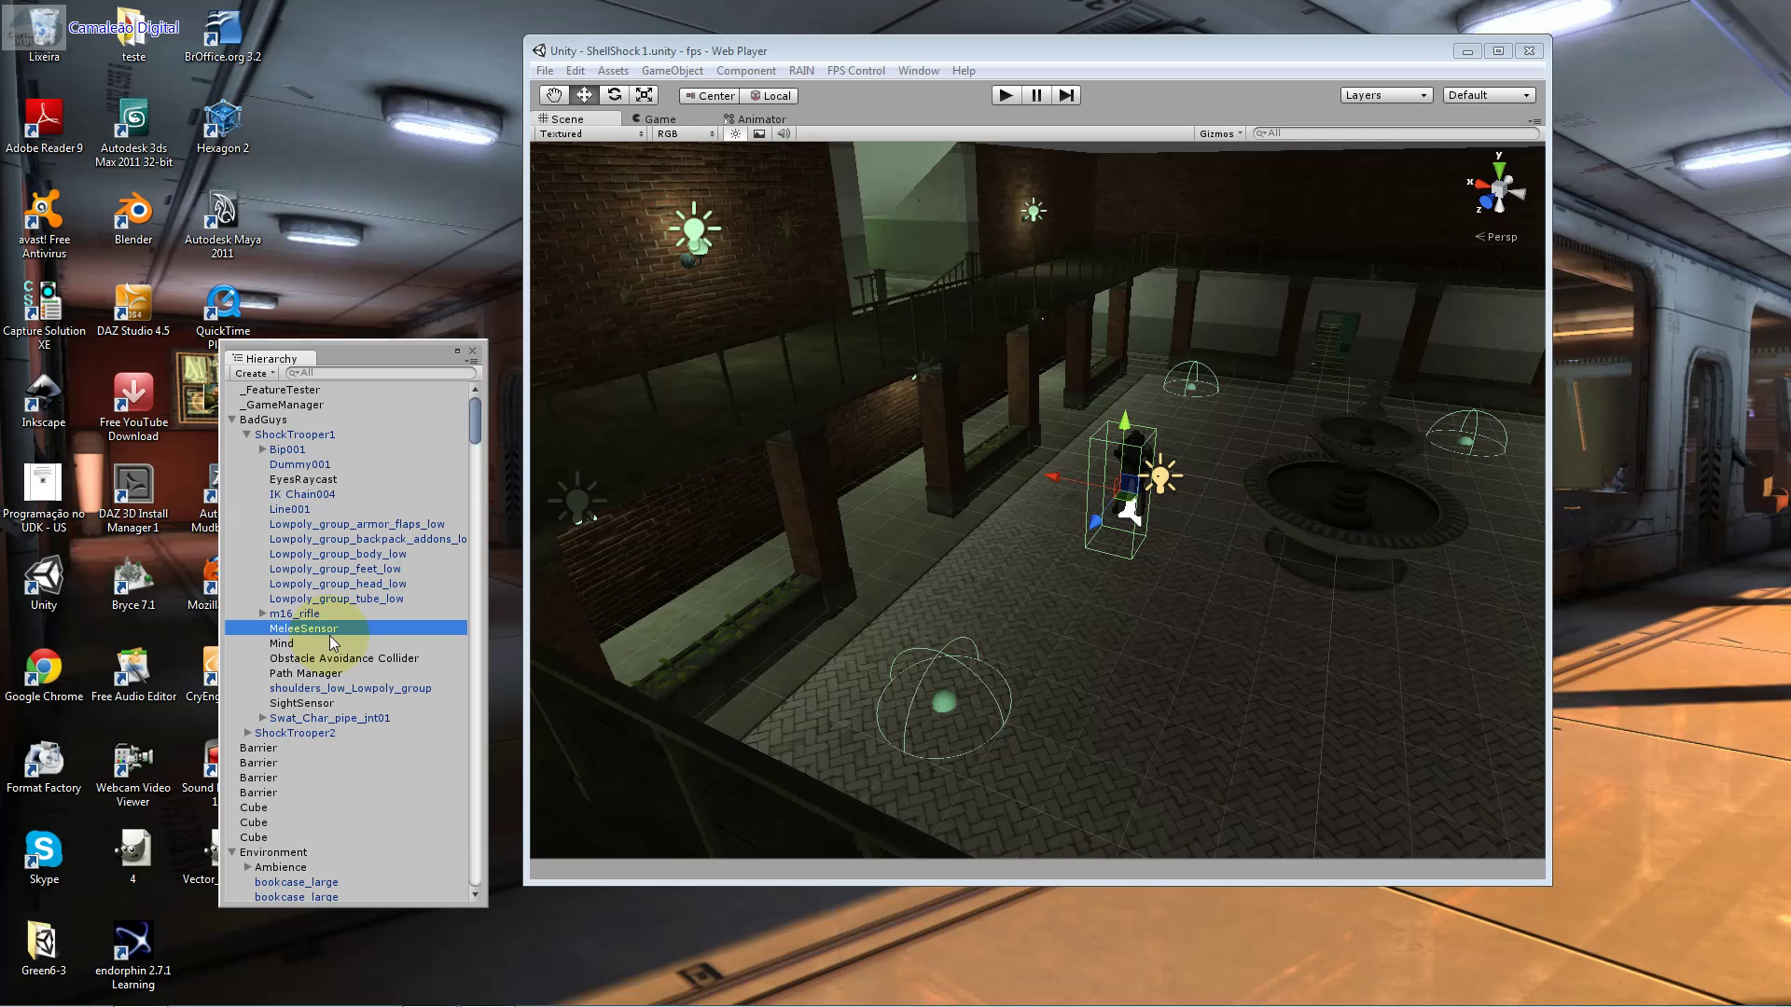
{"action": "left_click", "coordinate": [331, 642]}
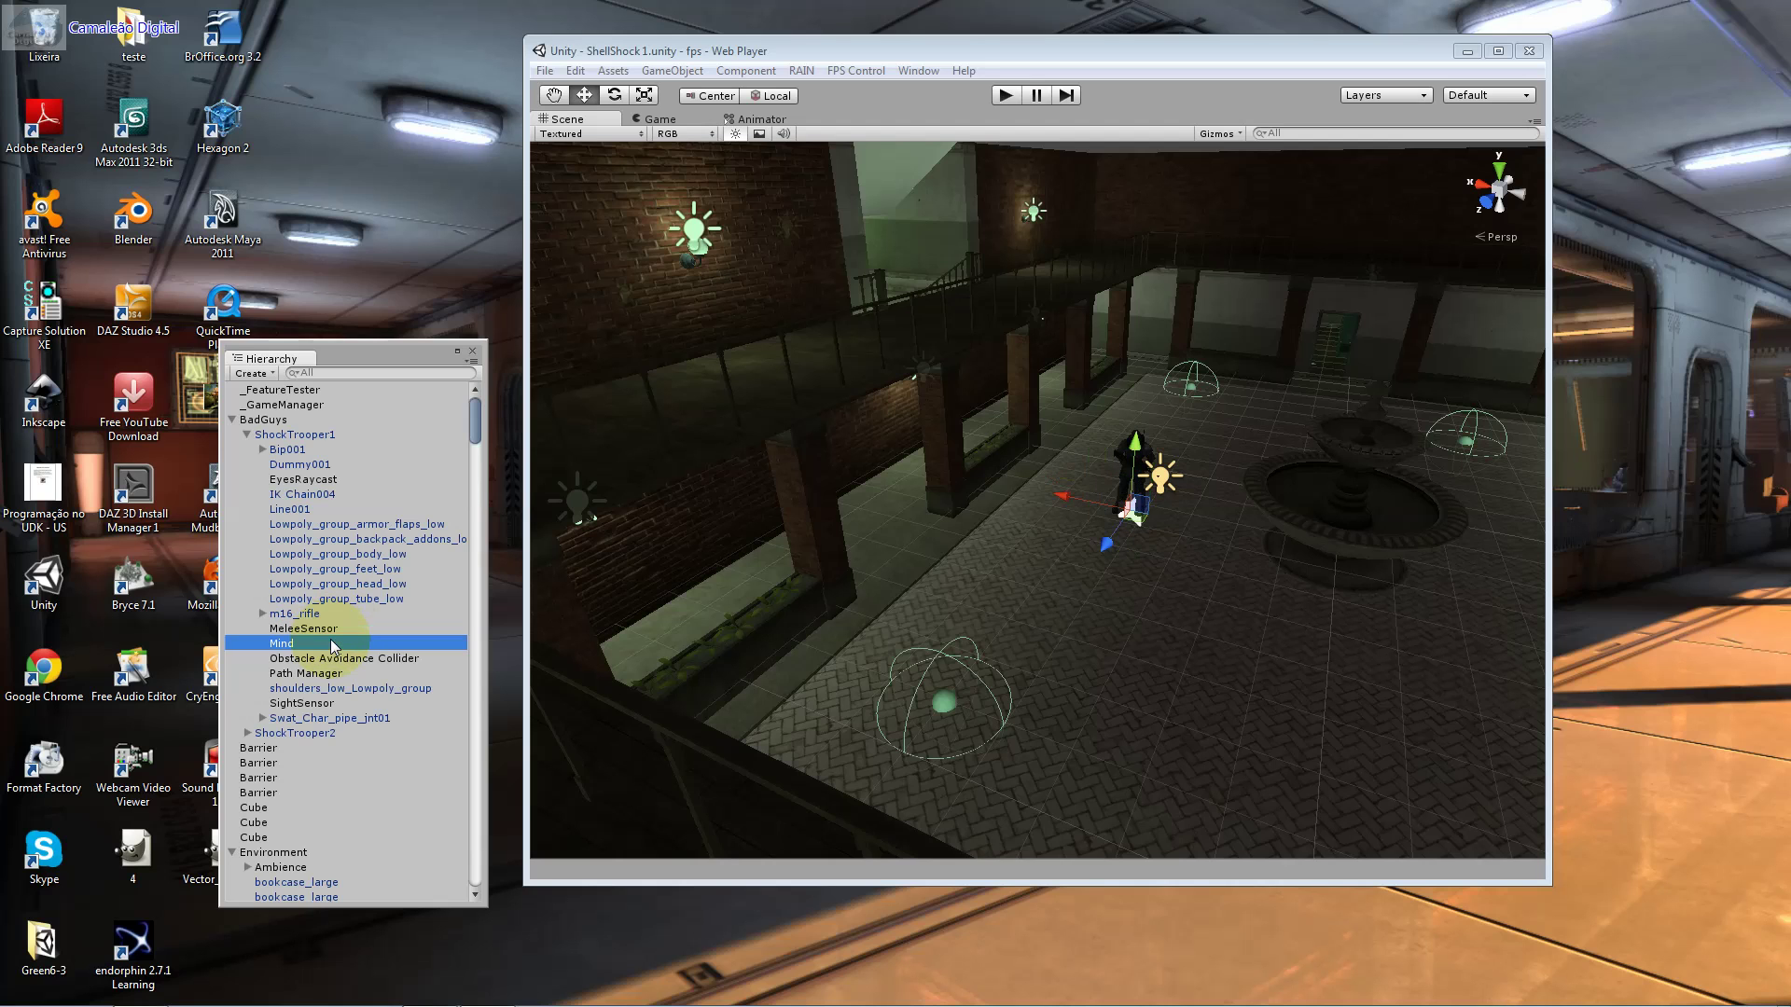
{"action": "left_click", "coordinate": [327, 660]}
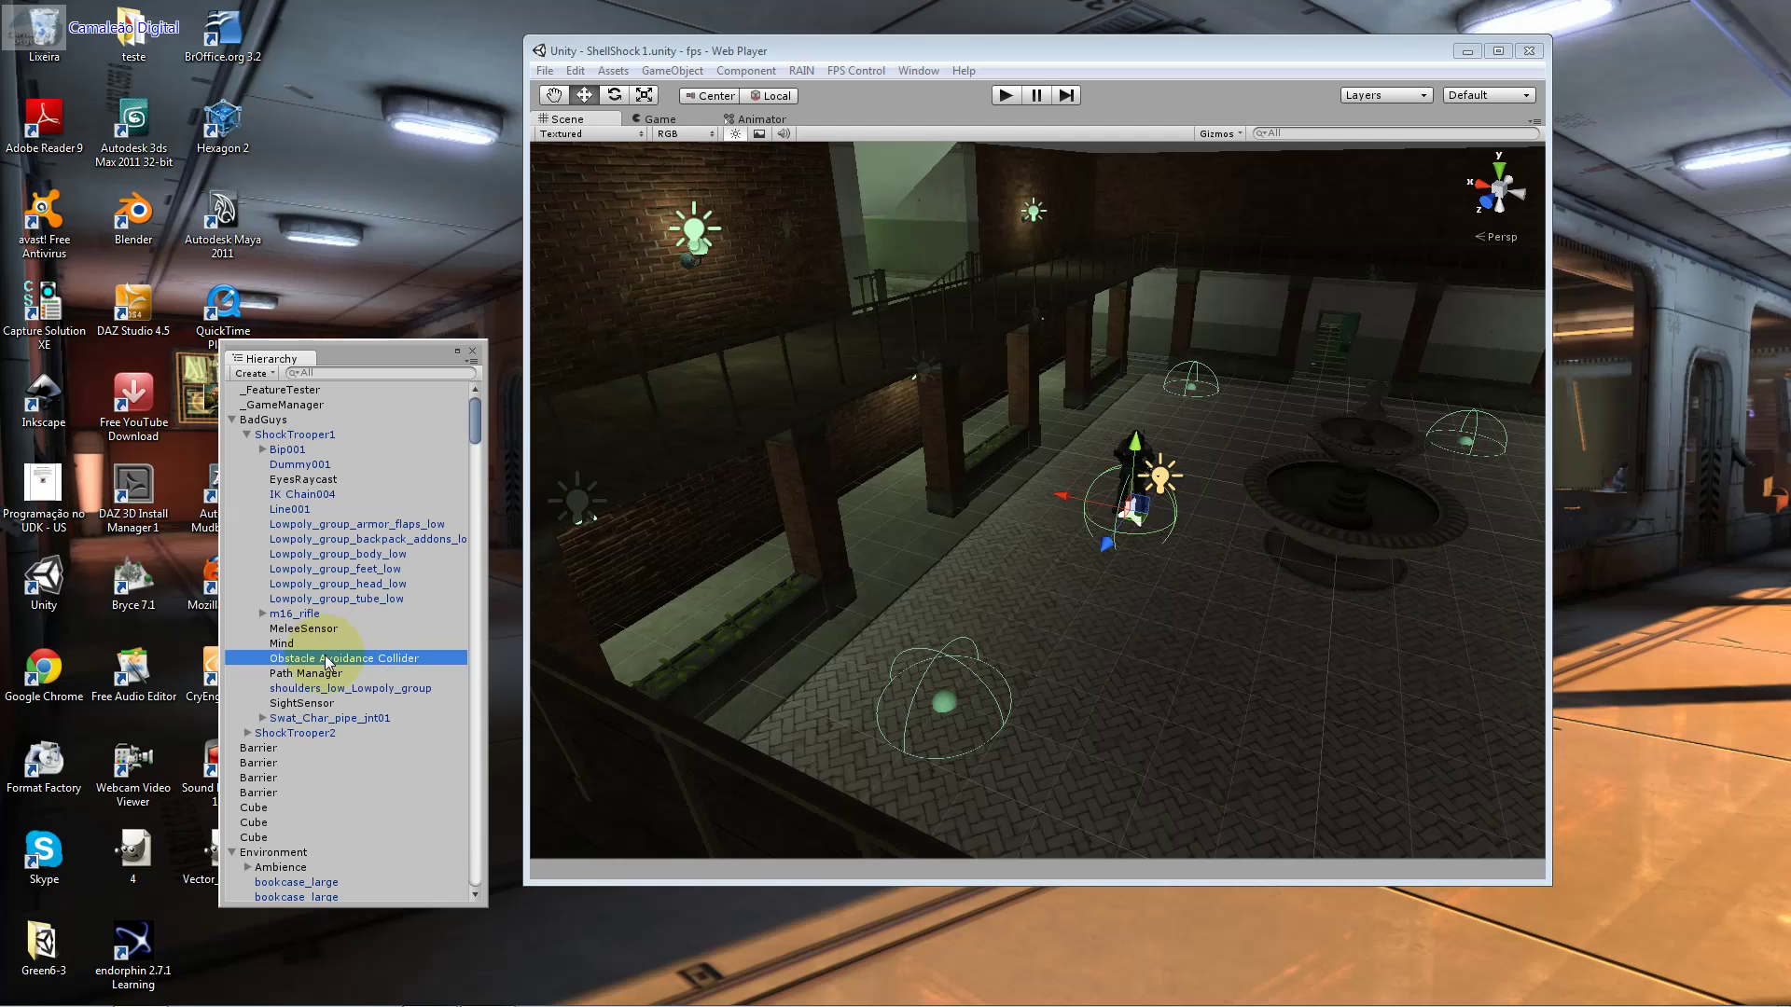
{"action": "left_click", "coordinate": [313, 689]}
{"action": "left_click", "coordinate": [315, 703]}
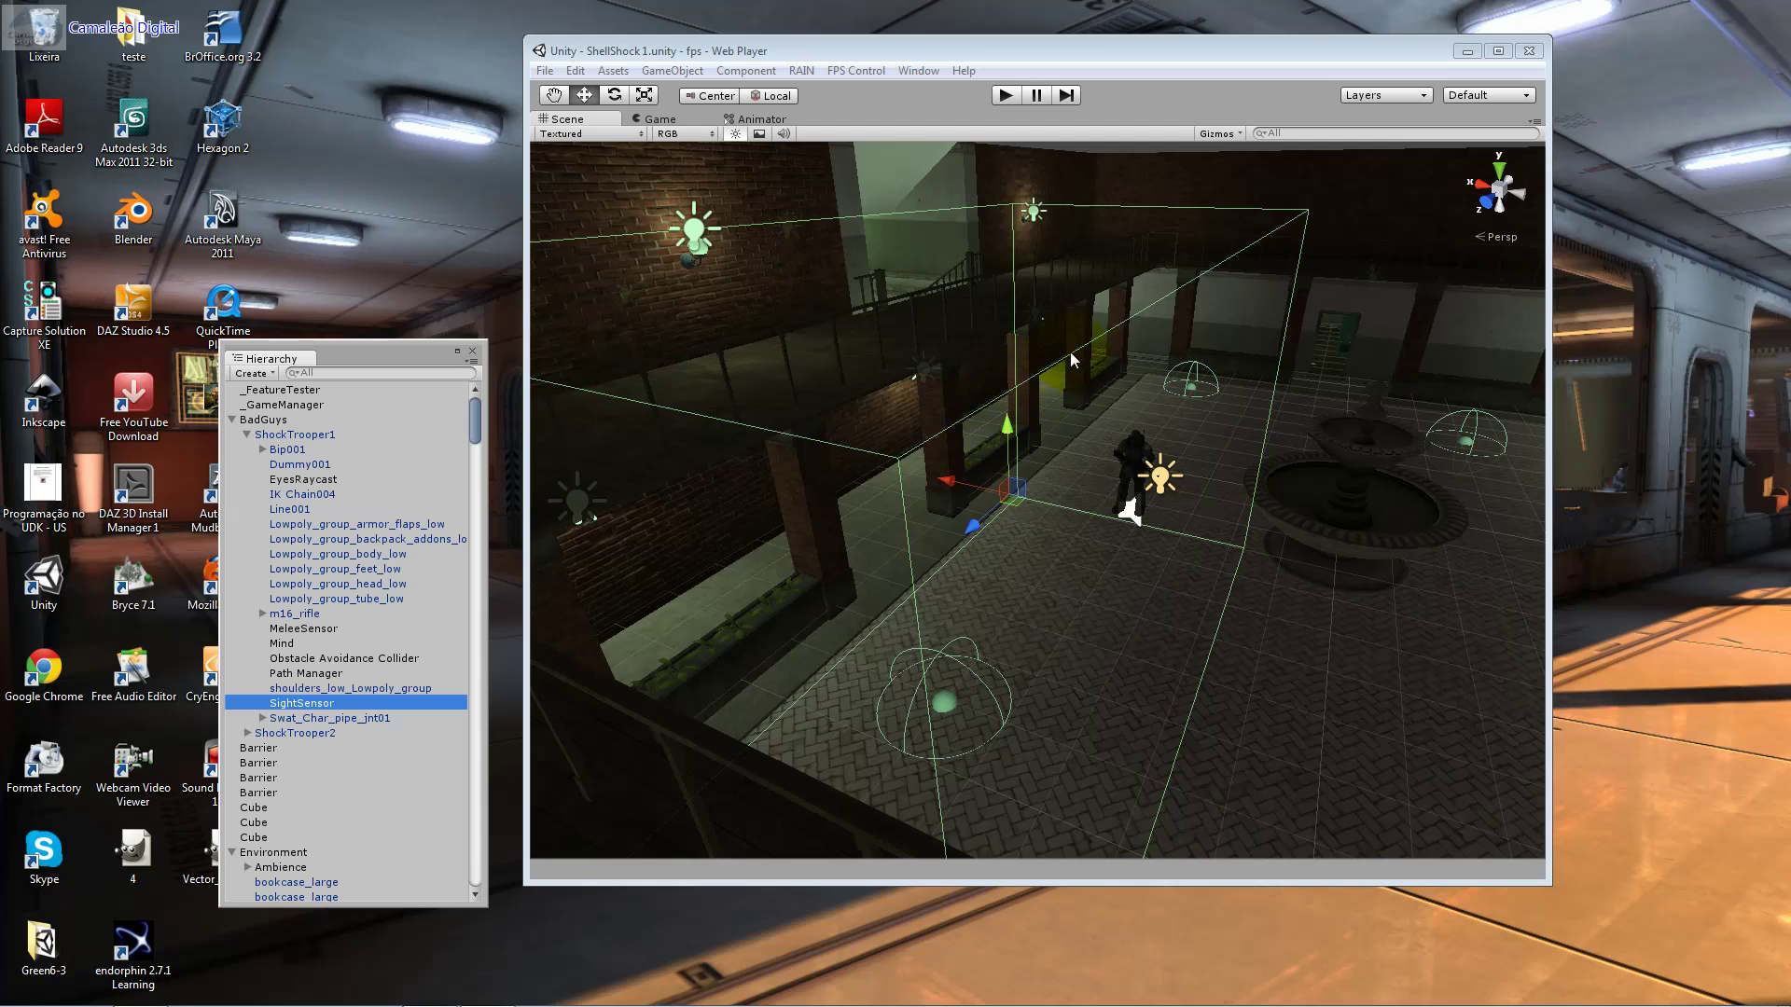
{"action": "left_click", "coordinate": [917, 71]}
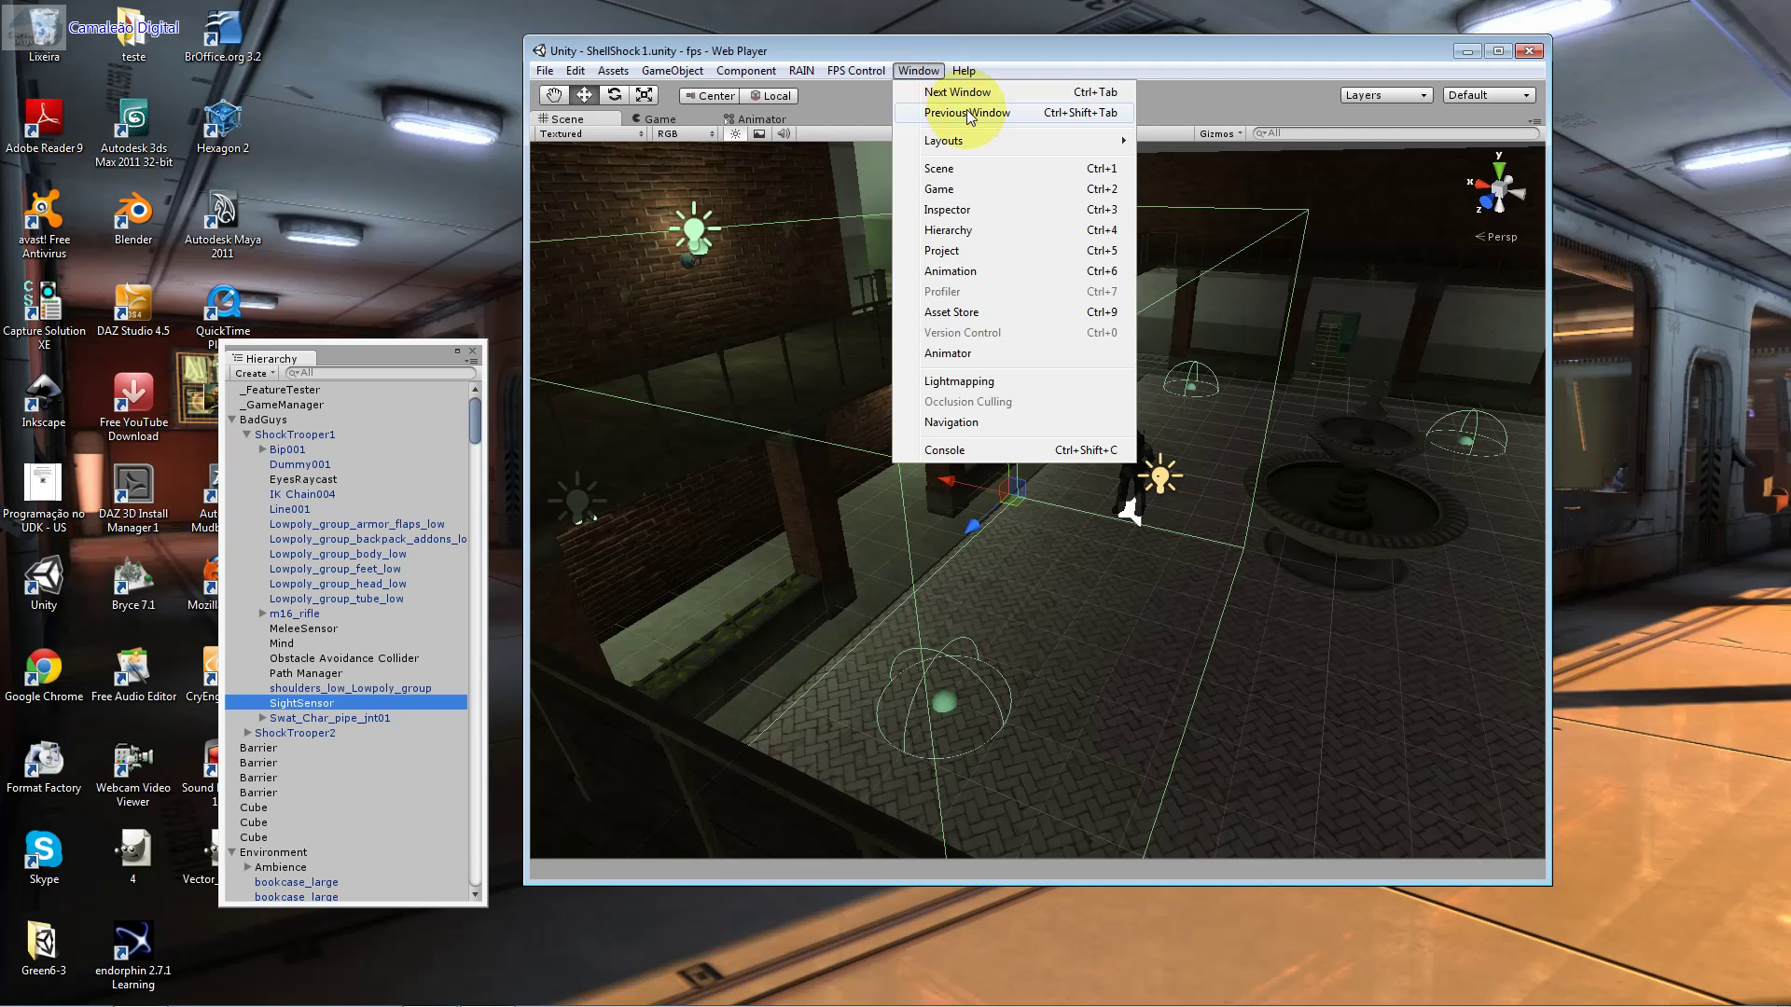
{"action": "left_click", "coordinate": [1010, 49]}
{"action": "left_click_drag", "start_coordinate": [1201, 441], "coordinate": [1189, 490], "text": "alt"}
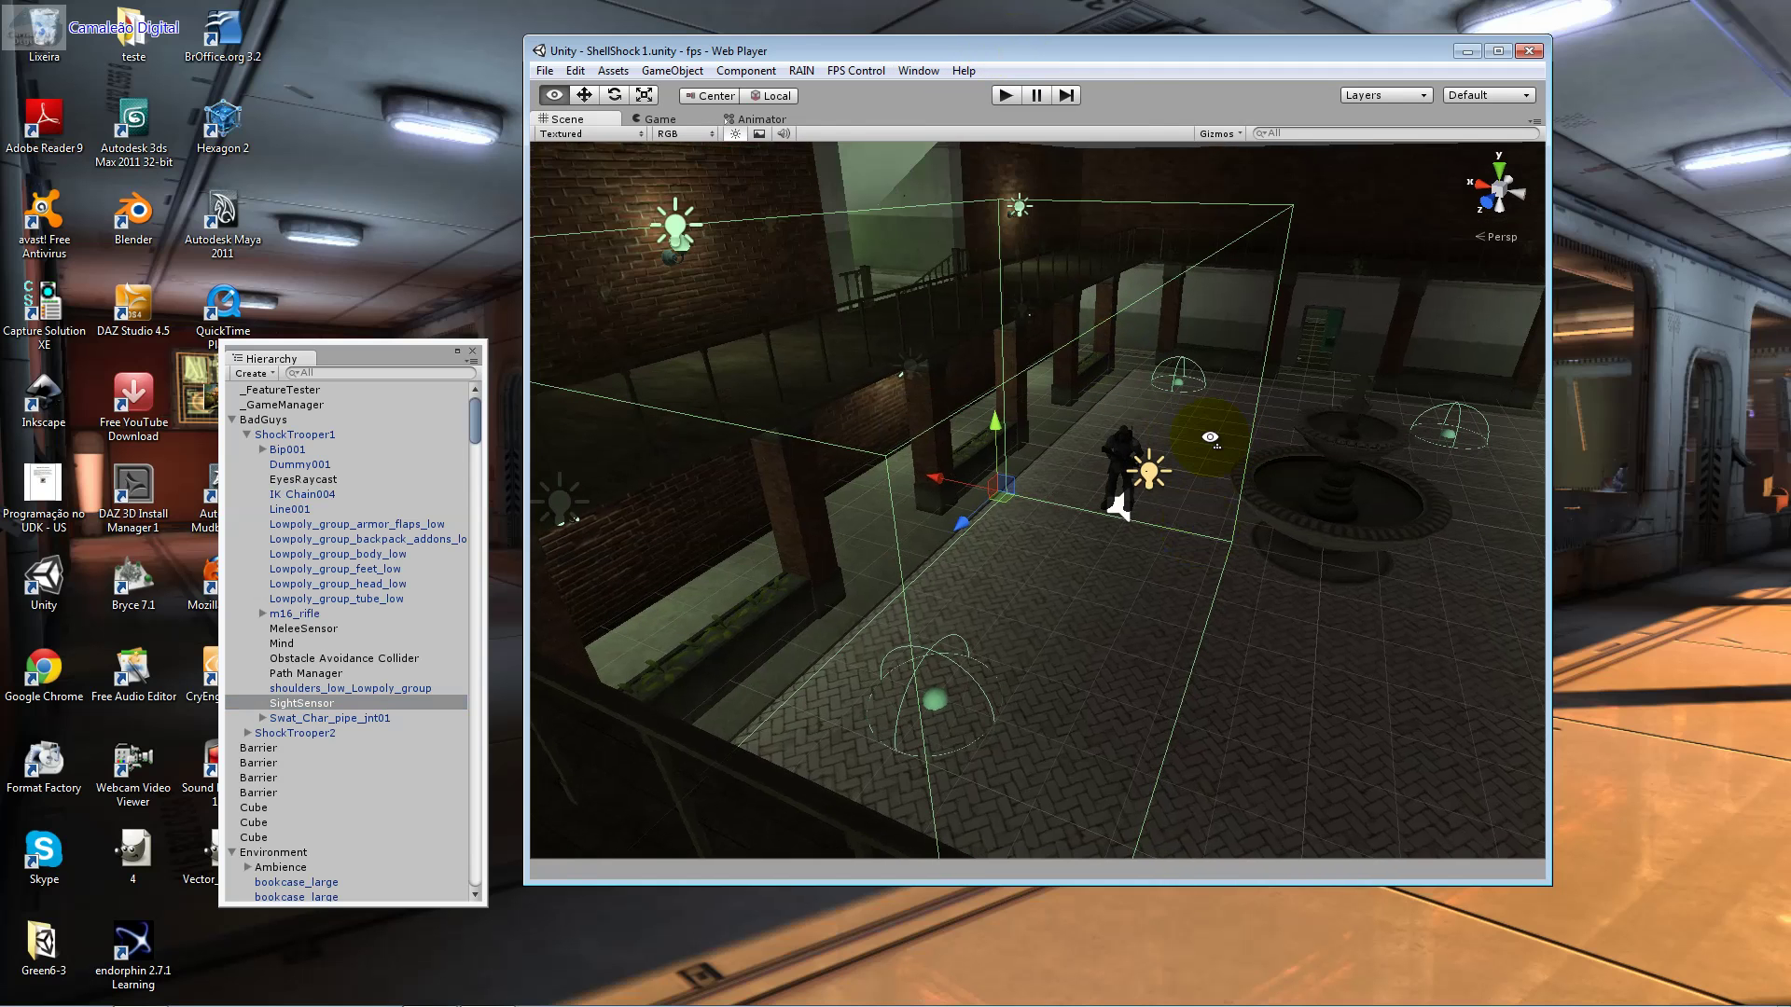
{"action": "scroll", "coordinate": [1190, 490], "scroll_direction": "up", "scroll_amount": 2}
{"action": "scroll", "coordinate": [1190, 489], "scroll_direction": "up", "scroll_amount": 2}
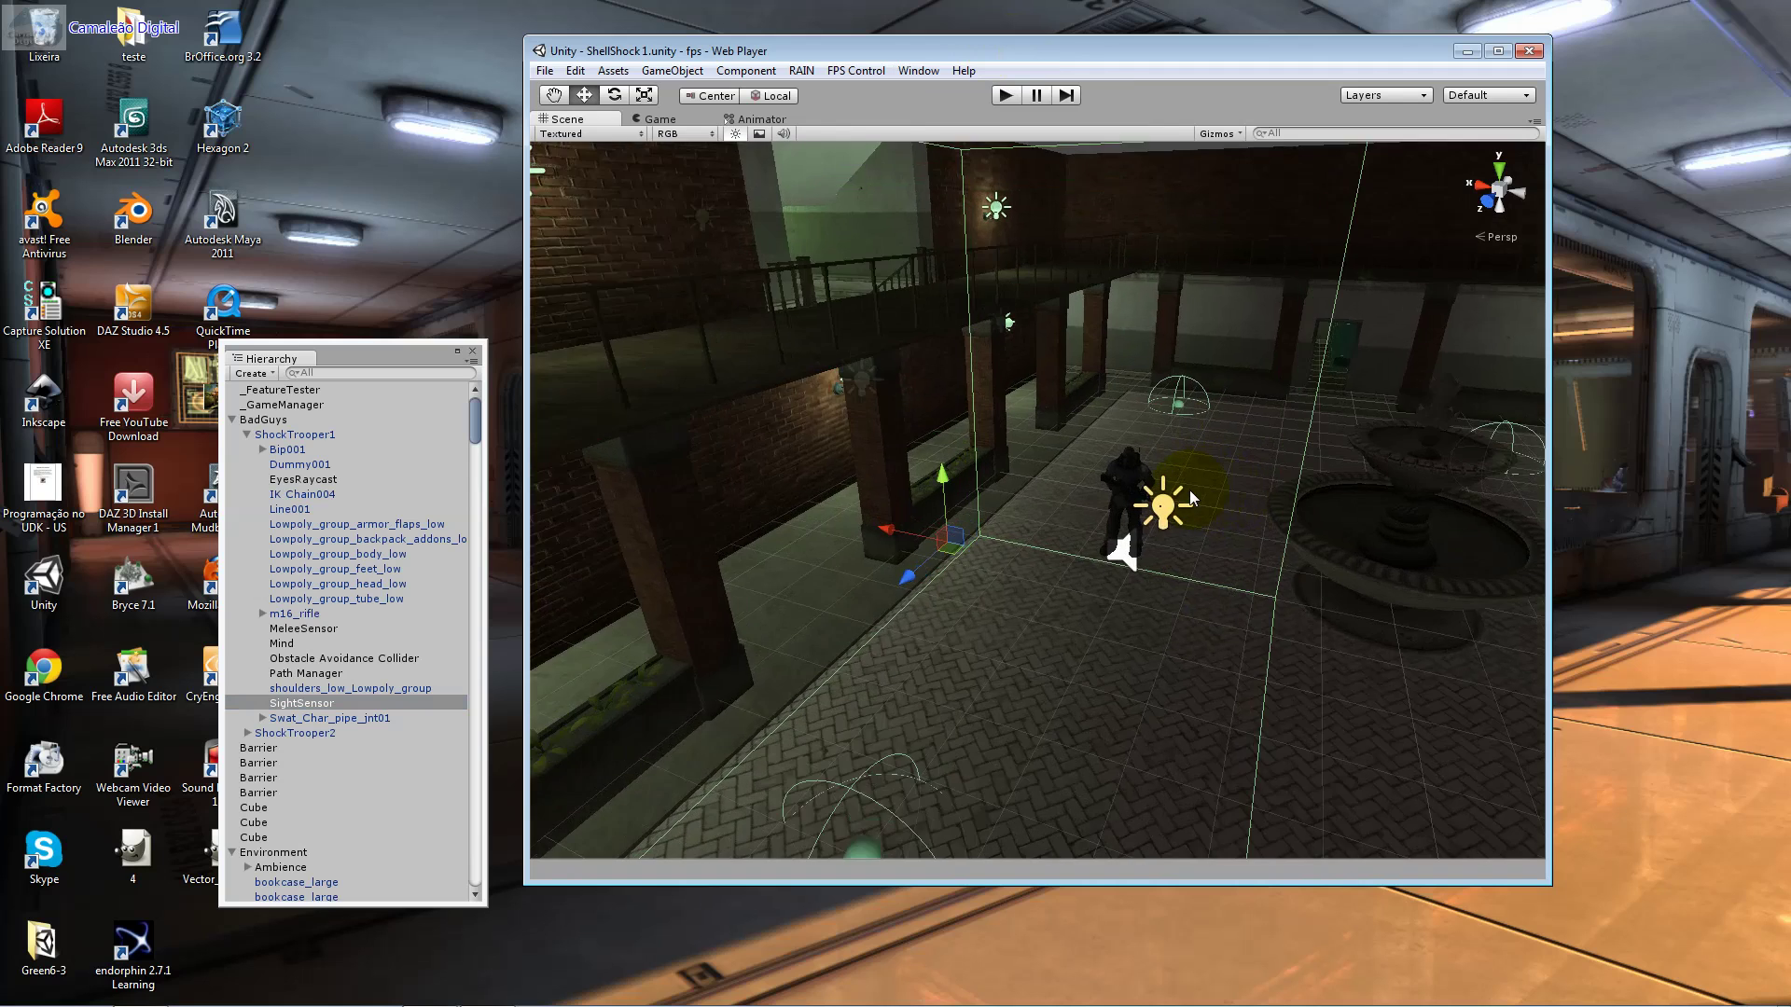
{"action": "scroll", "coordinate": [1190, 490], "scroll_direction": "up", "scroll_amount": 2}
{"action": "scroll", "coordinate": [1191, 499], "scroll_direction": "up", "scroll_amount": 2}
{"action": "scroll", "coordinate": [1192, 499], "scroll_direction": "up", "scroll_amount": 2}
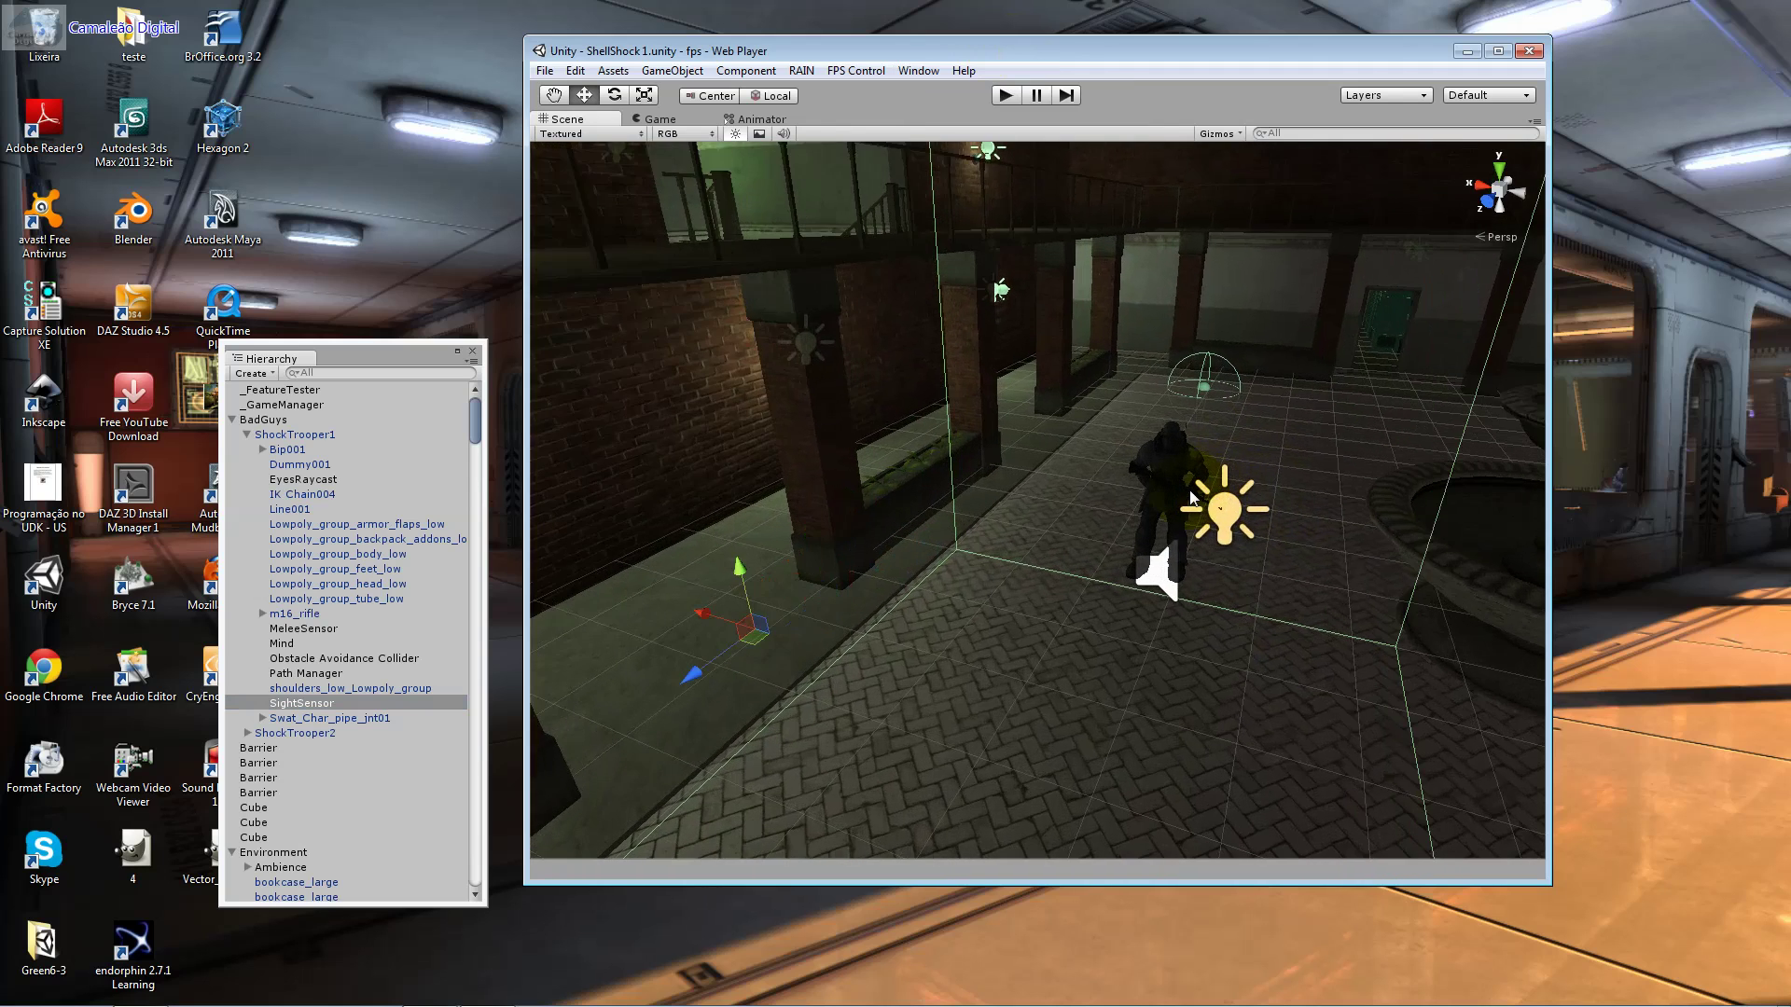
{"action": "scroll", "coordinate": [1192, 499], "scroll_direction": "up", "scroll_amount": 2}
{"action": "scroll", "coordinate": [1191, 498], "scroll_direction": "up", "scroll_amount": 2}
{"action": "scroll", "coordinate": [1191, 497], "scroll_direction": "up", "scroll_amount": 2}
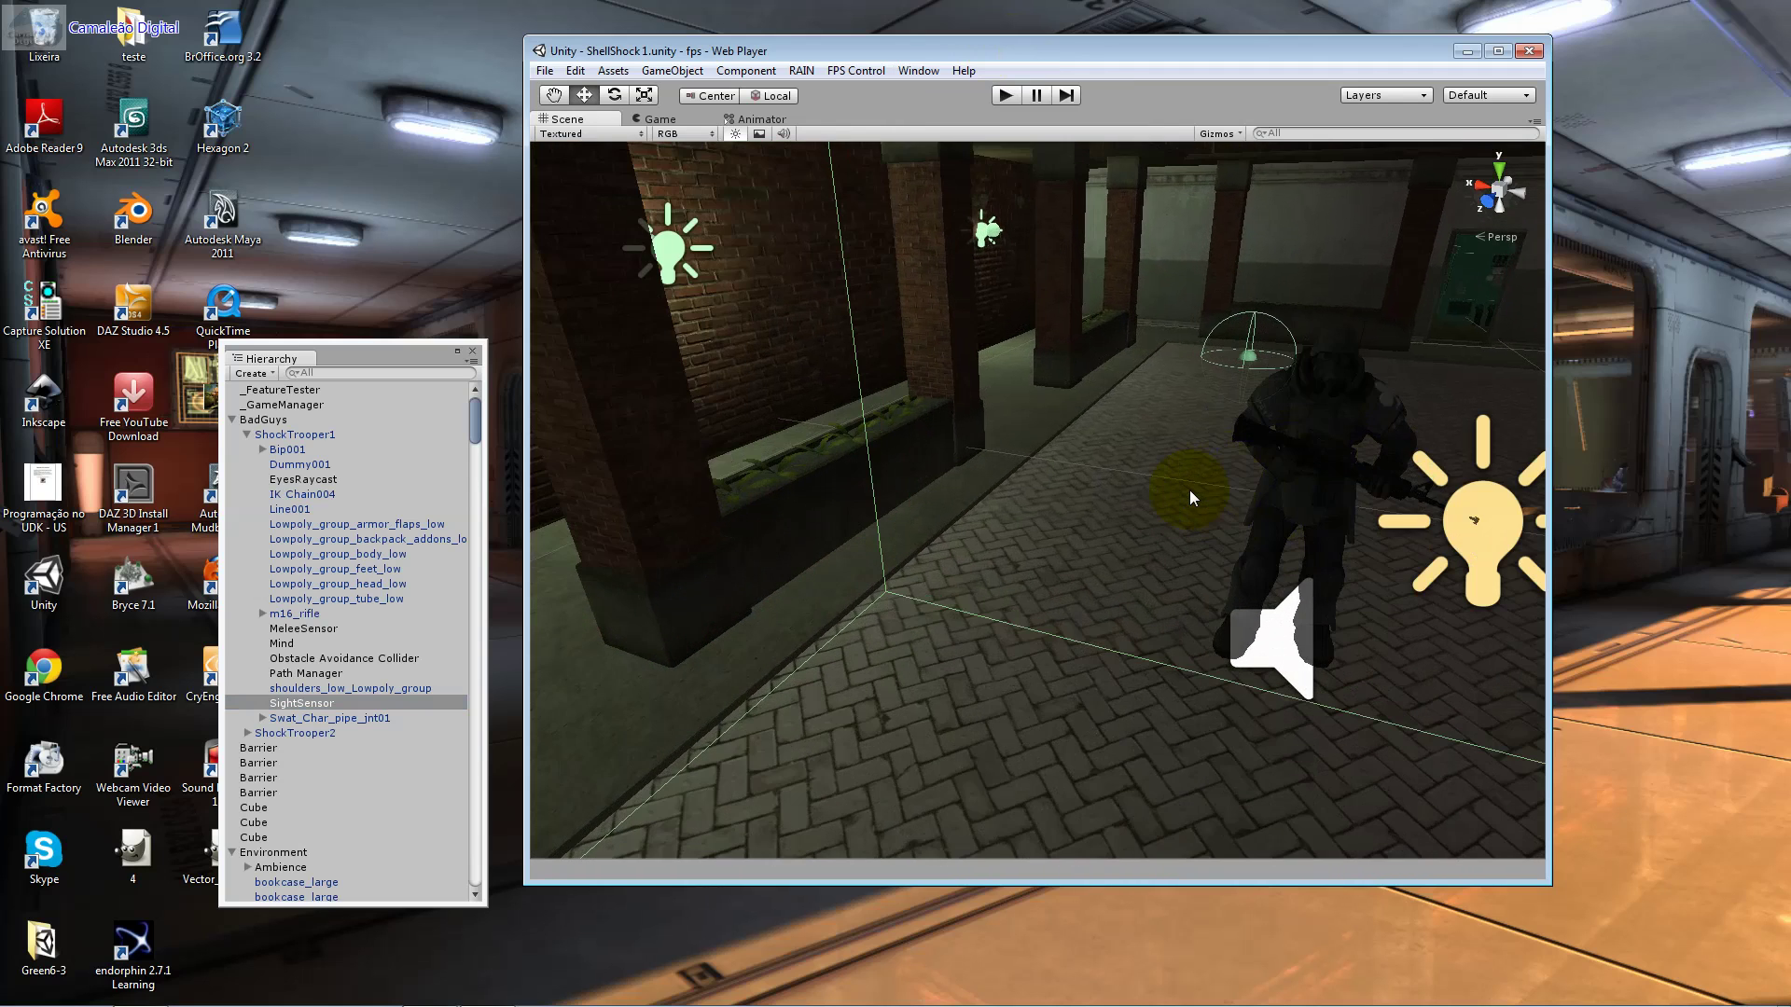
{"action": "left_click_drag", "start_coordinate": [1190, 490], "coordinate": [1267, 457], "text": "alt"}
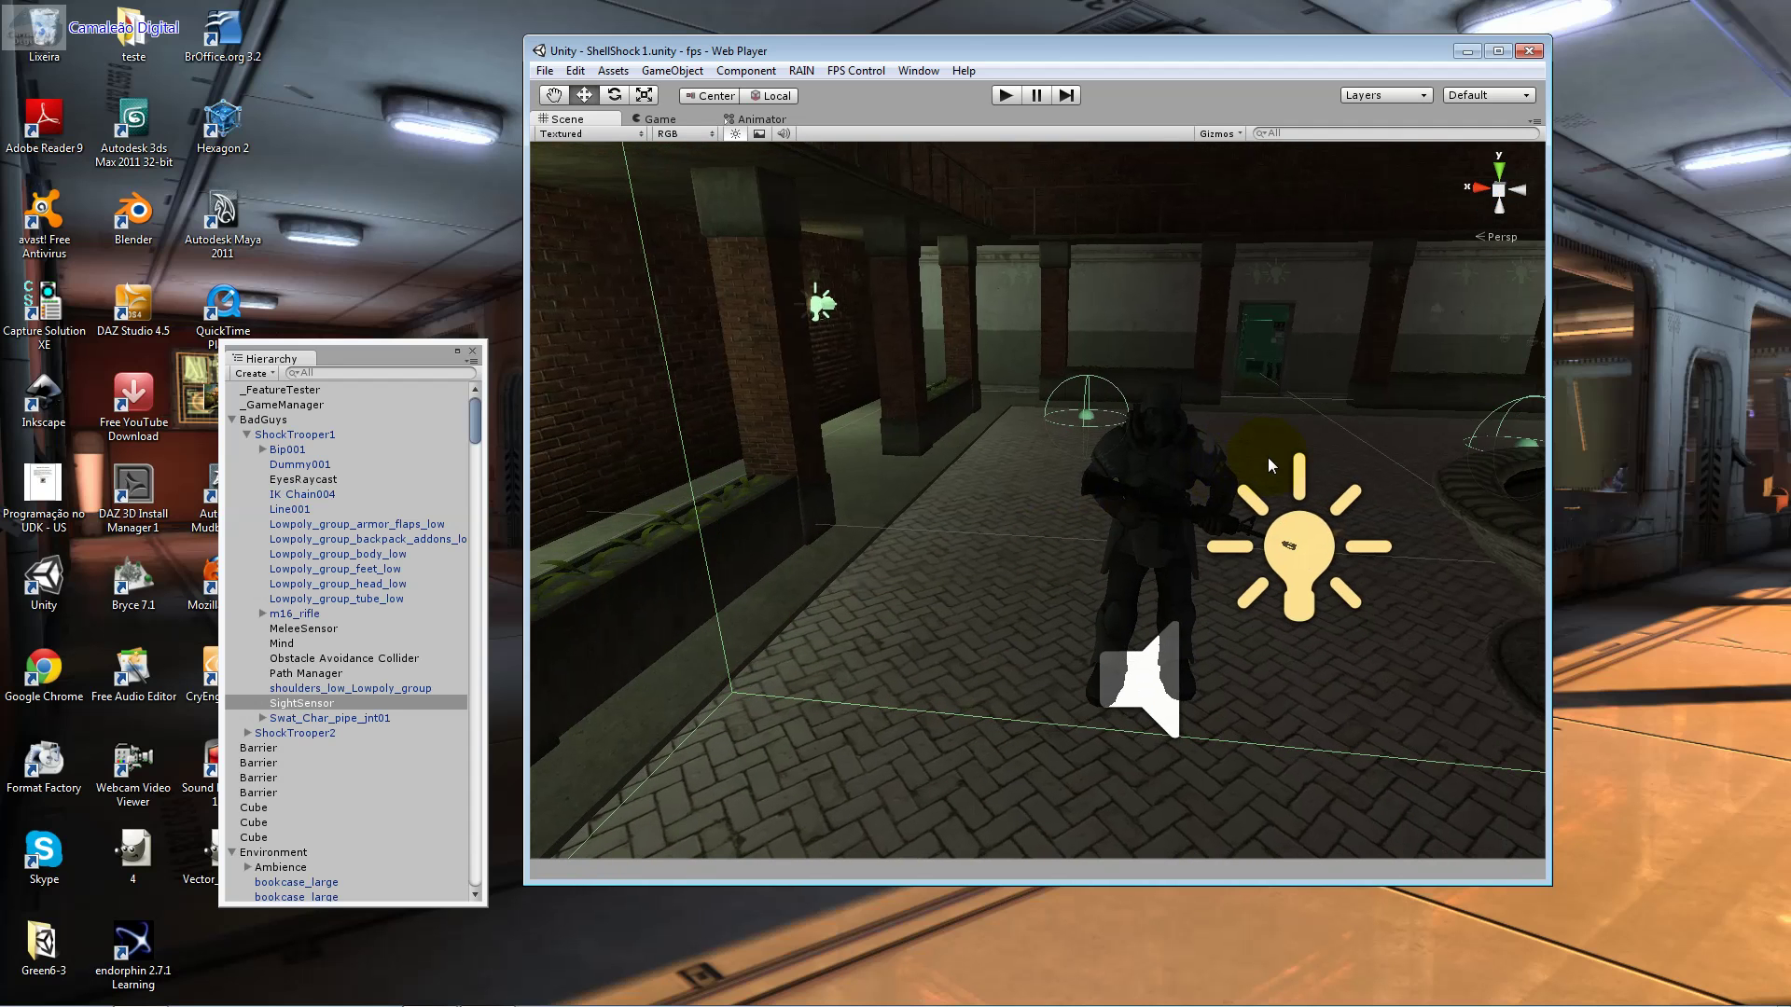
{"action": "scroll", "coordinate": [1267, 457], "scroll_direction": "down", "scroll_amount": 2}
{"action": "scroll", "coordinate": [1268, 457], "scroll_direction": "down", "scroll_amount": 2}
{"action": "scroll", "coordinate": [1267, 457], "scroll_direction": "down", "scroll_amount": 2}
{"action": "scroll", "coordinate": [1268, 457], "scroll_direction": "down", "scroll_amount": 2}
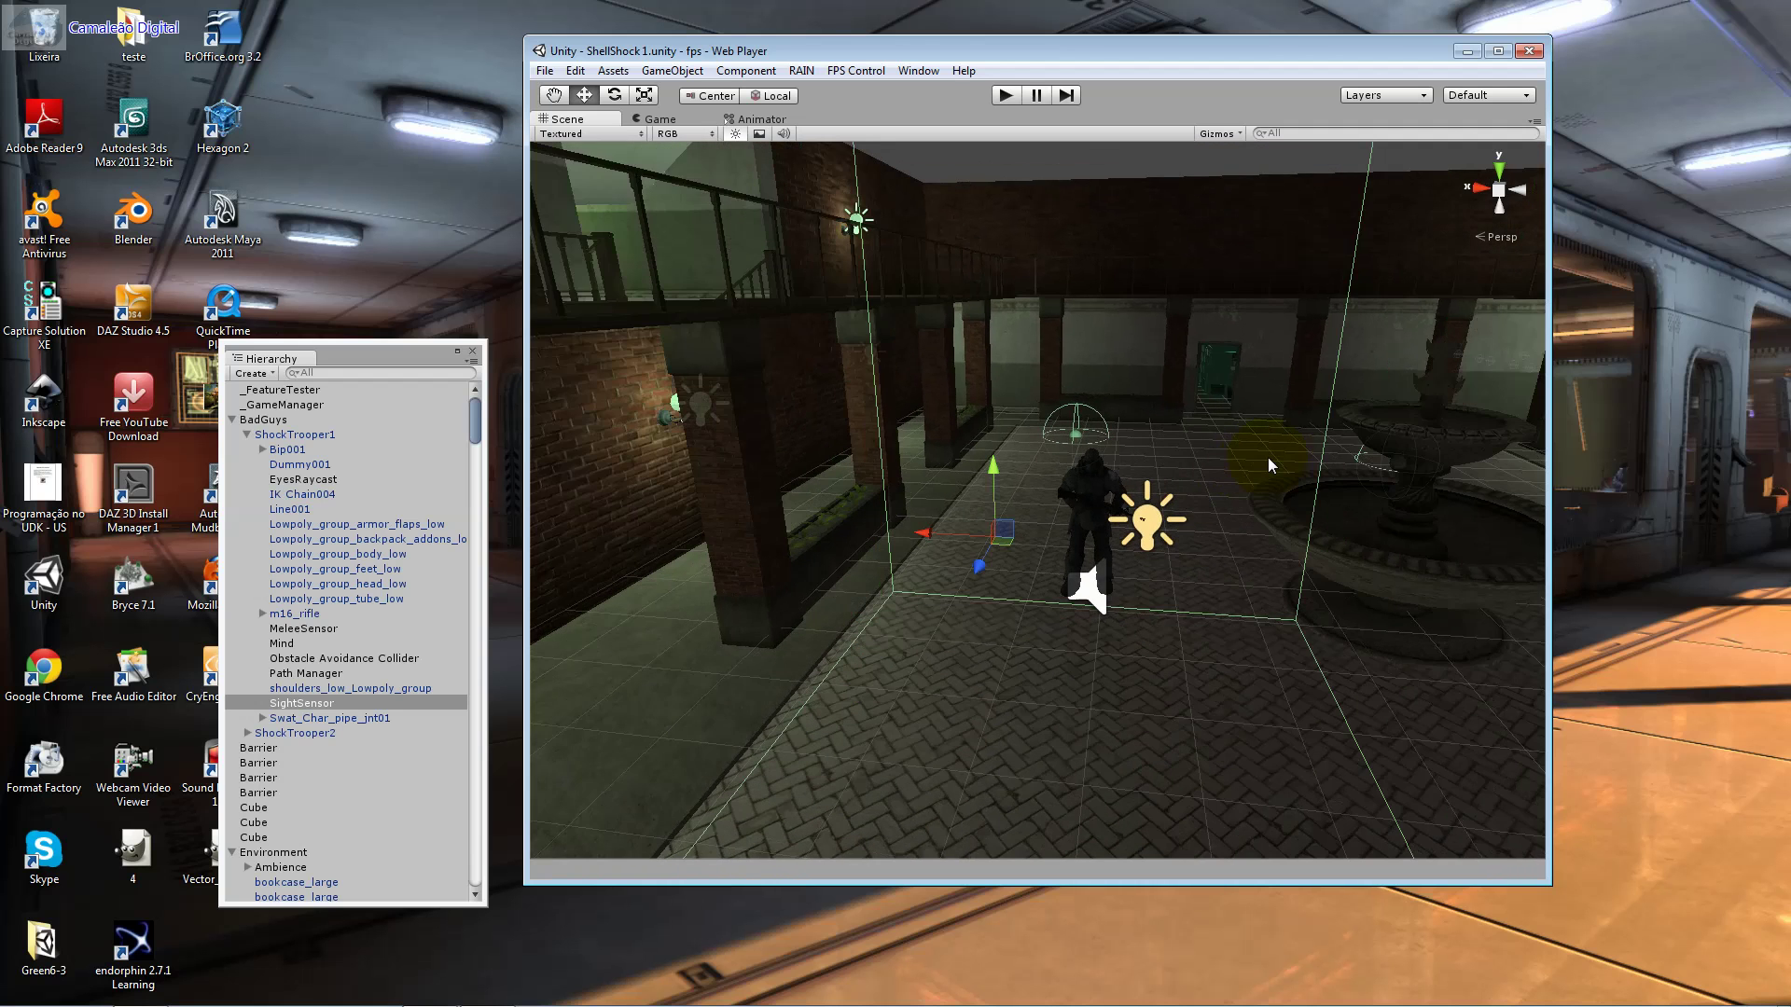
{"action": "scroll", "coordinate": [1268, 457], "scroll_direction": "down", "scroll_amount": 2}
{"action": "scroll", "coordinate": [1268, 457], "scroll_direction": "down", "scroll_amount": 2}
{"action": "scroll", "coordinate": [1268, 457], "scroll_direction": "down", "scroll_amount": 2}
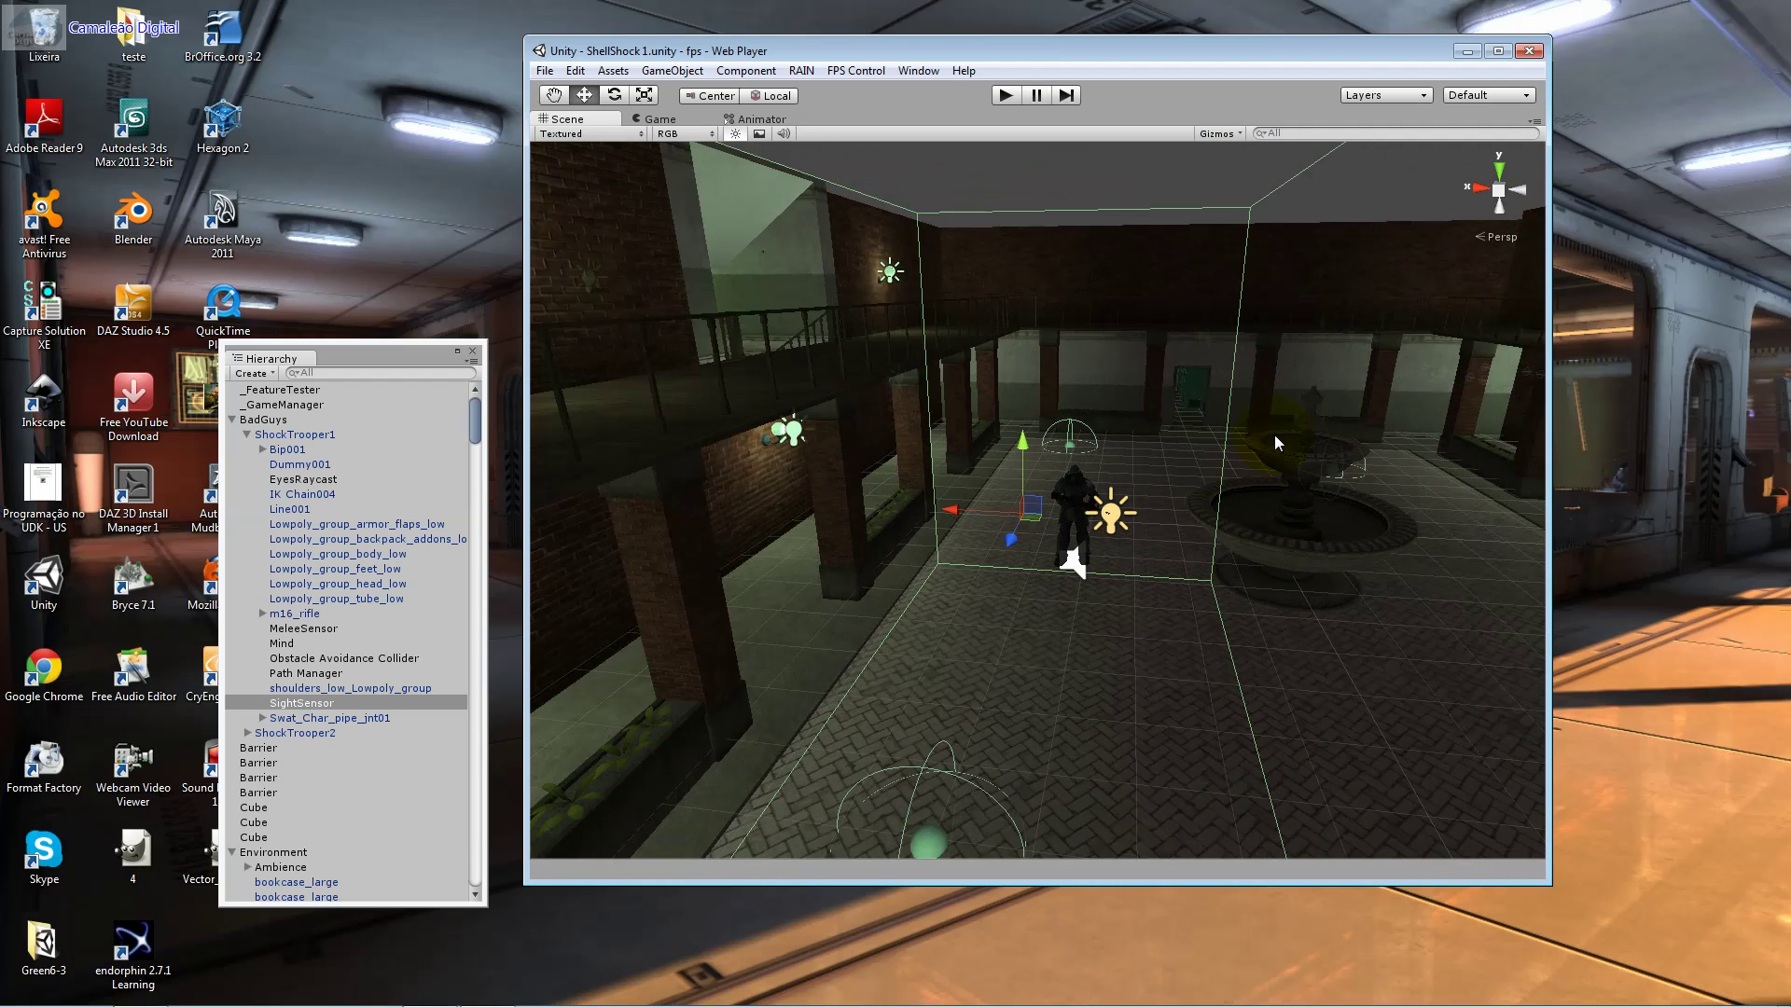
{"action": "left_click_drag", "start_coordinate": [1267, 434], "coordinate": [1213, 508], "text": "alt"}
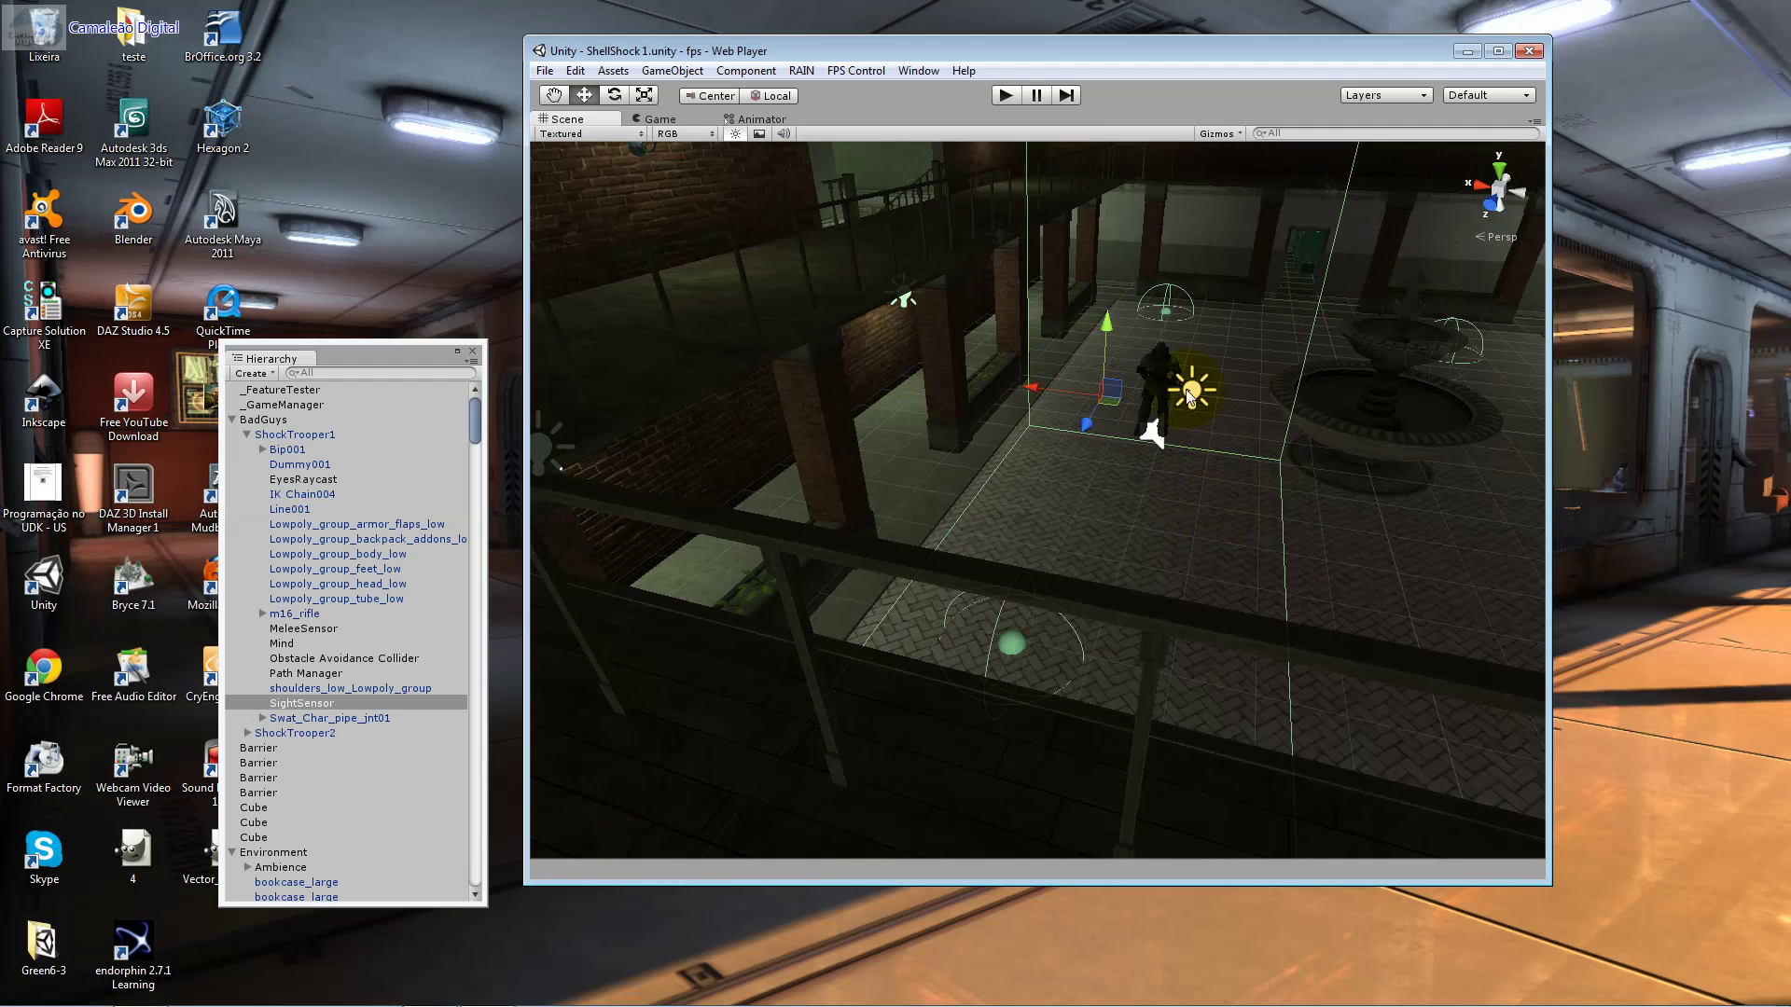
{"action": "left_click_drag", "start_coordinate": [1189, 396], "coordinate": [1373, 493], "text": "alt"}
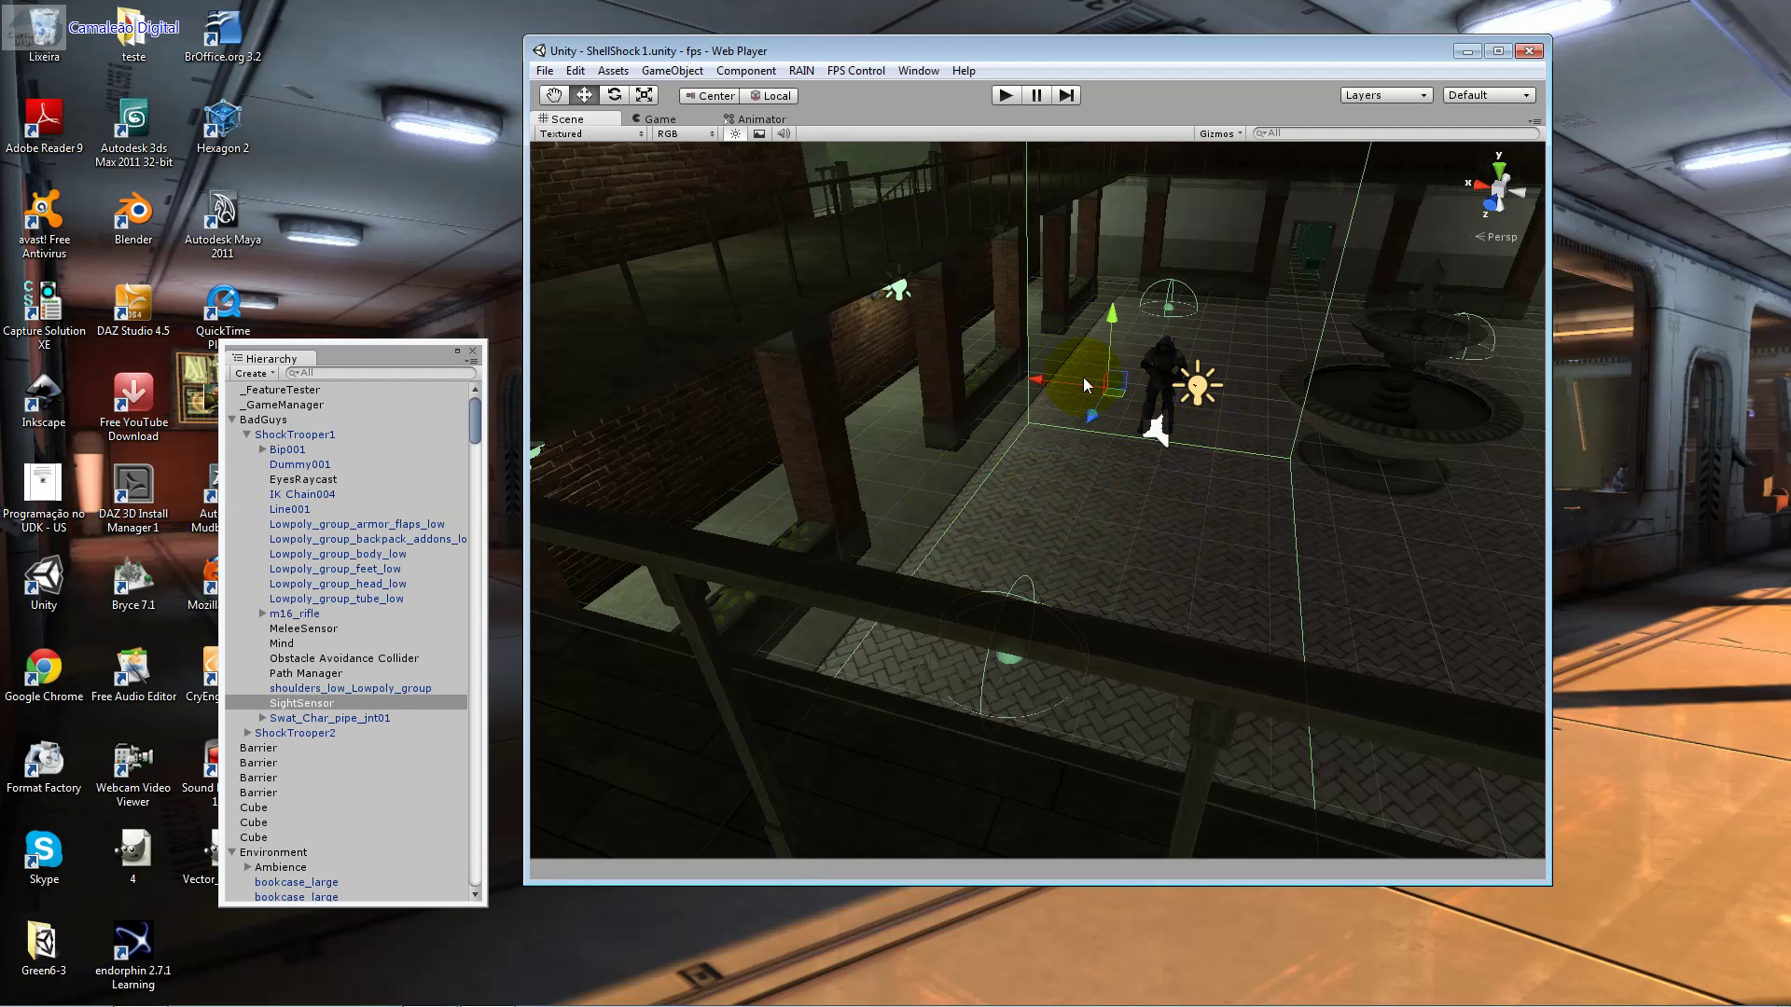
{"action": "mouse_move", "coordinate": [1363, 457]}
{"action": "left_mouse_down", "text": "alt"}
{"action": "mouse_move", "coordinate": [1337, 524]}
{"action": "mouse_move", "coordinate": [1182, 388]}
{"action": "left_mouse_up", "text": "alt"}
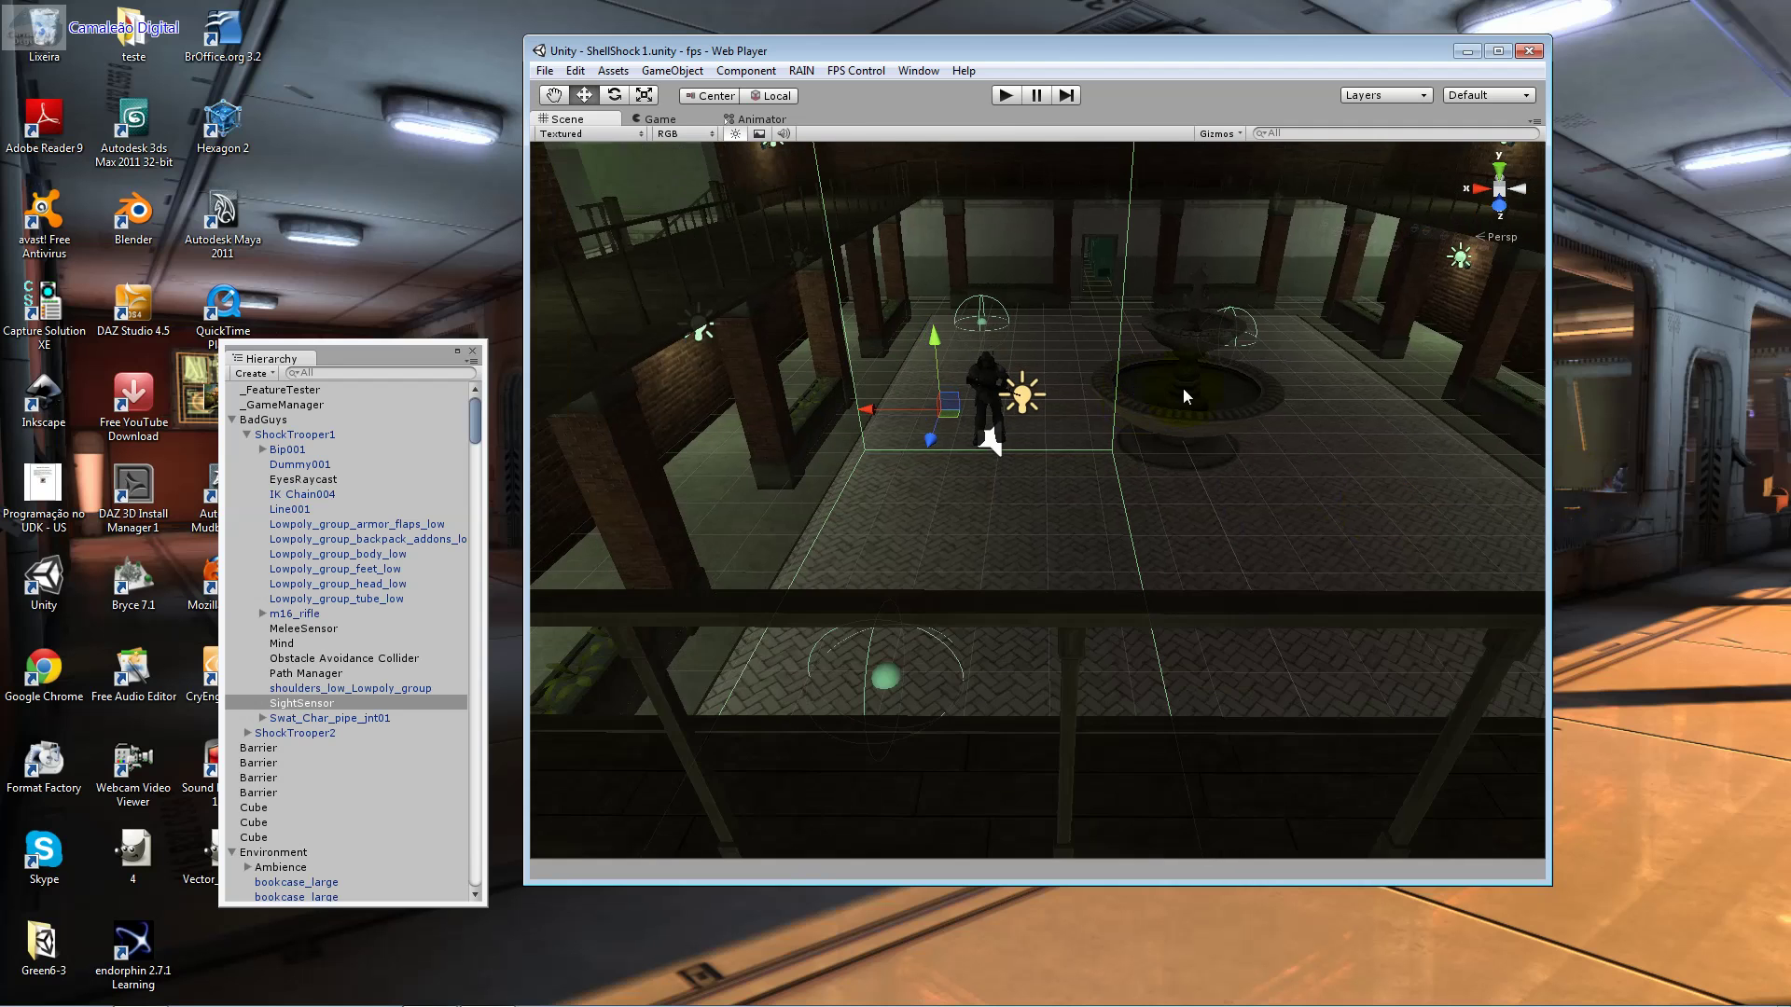
{"action": "left_click_drag", "start_coordinate": [1183, 388], "coordinate": [1125, 505], "text": "alt"}
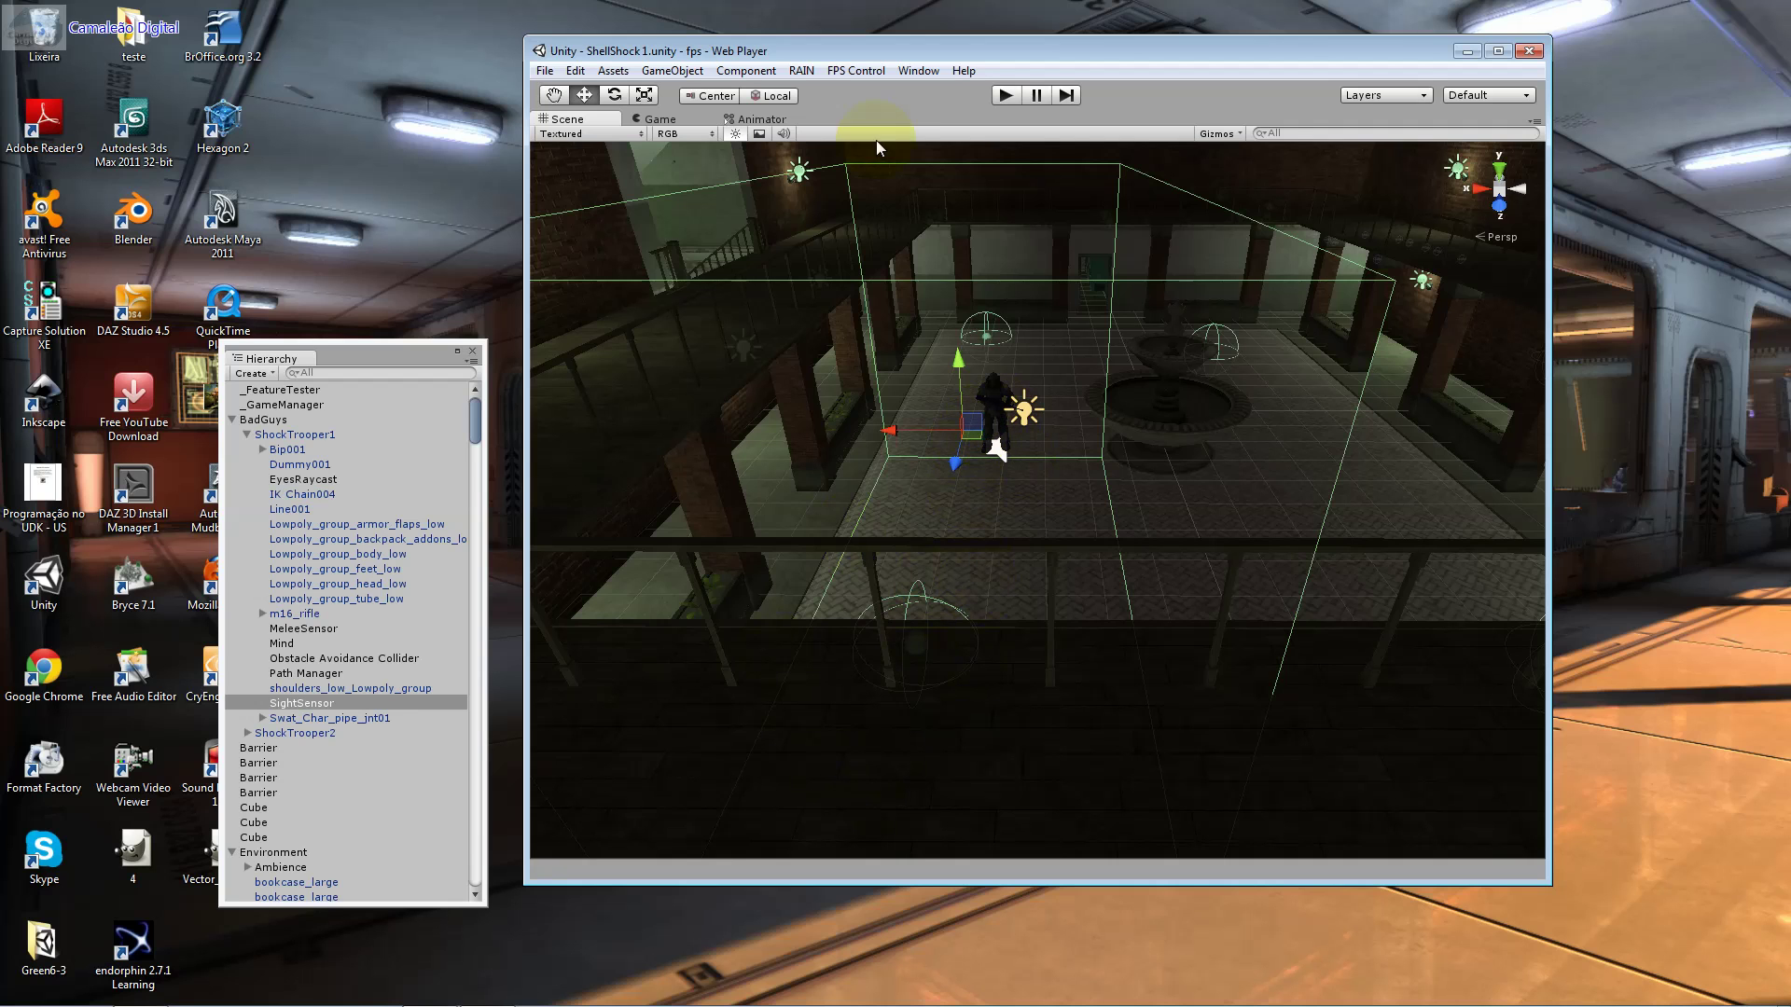
{"action": "left_click", "coordinate": [926, 72]}
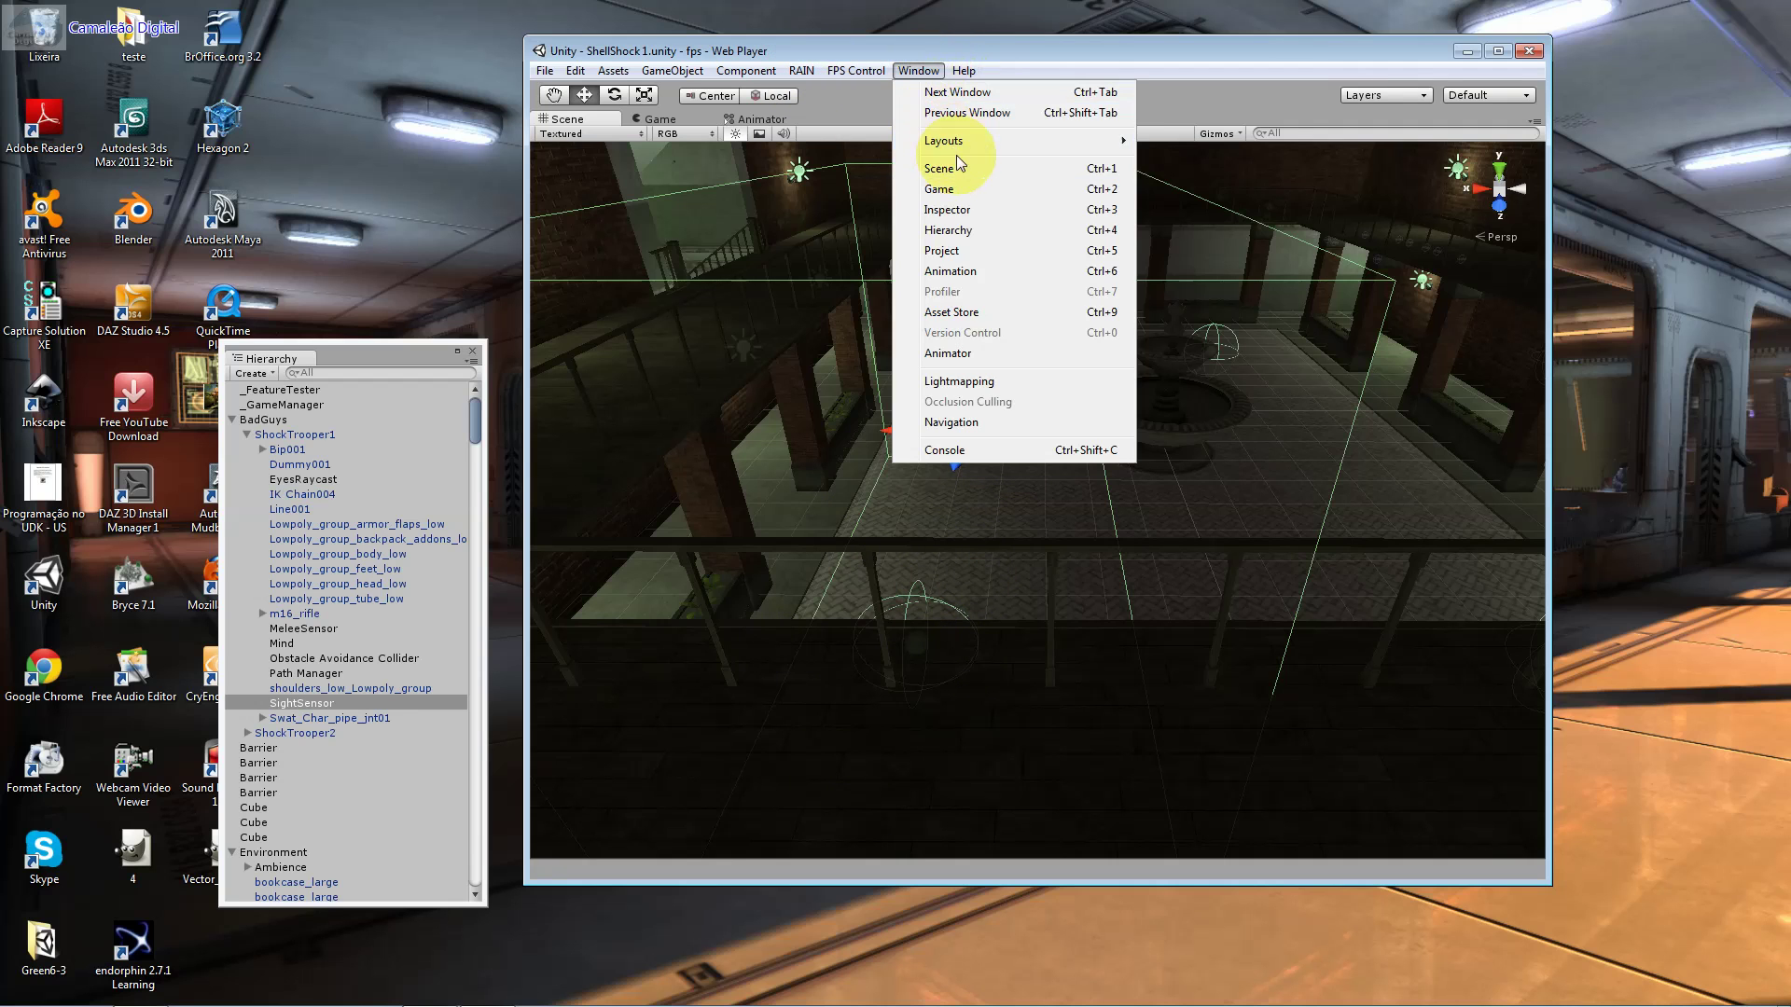
Step: Show SightSensor in the Inspector and open its BoxSensor script in MonoDevelop
{"action": "left_click", "coordinate": [958, 209]}
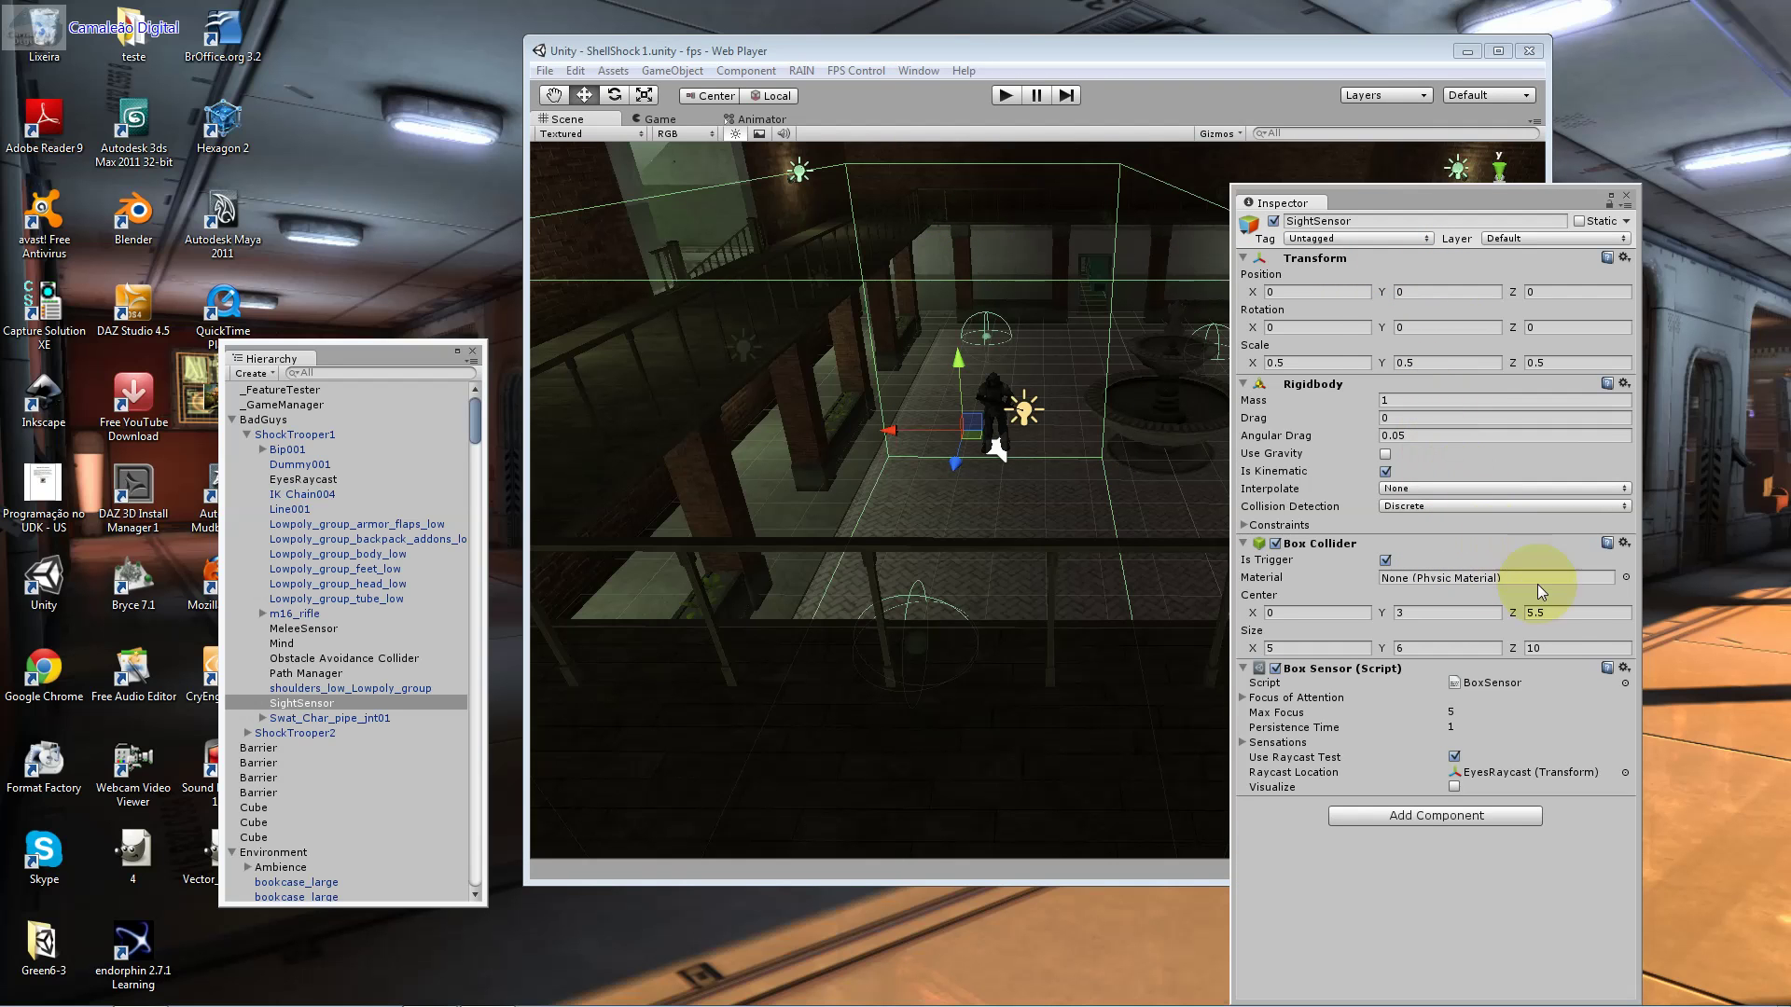
{"action": "left_click", "coordinate": [1539, 683]}
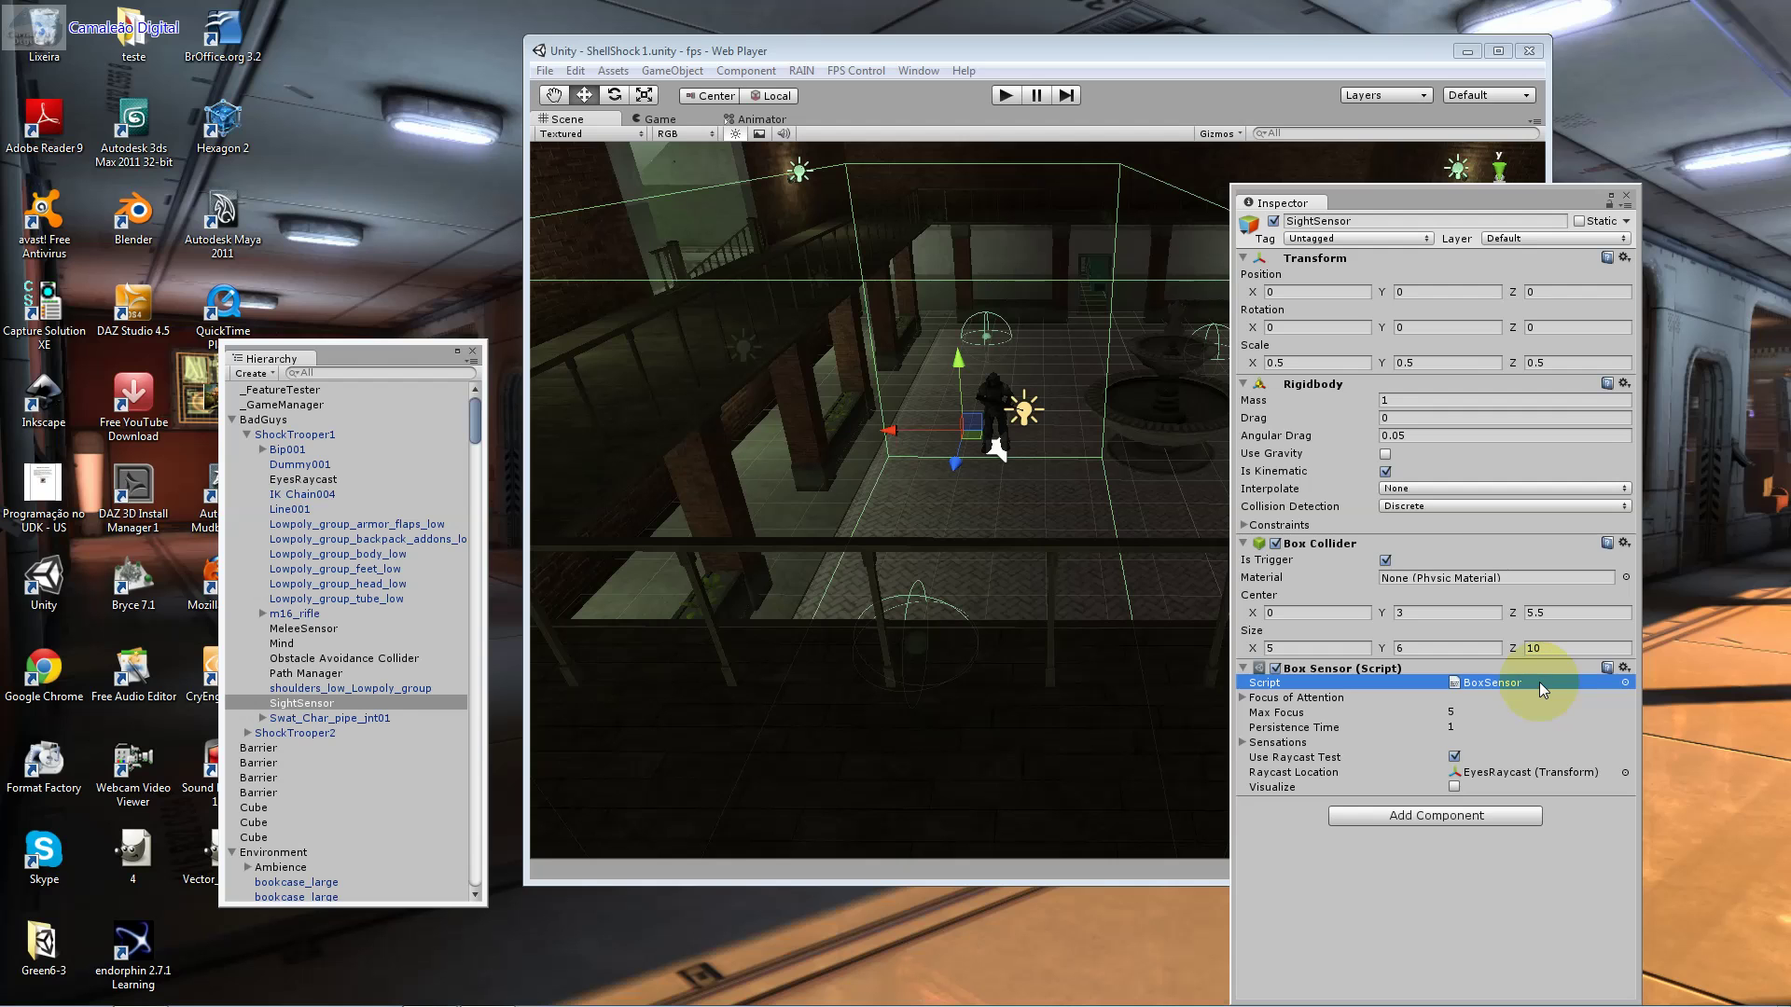
{"action": "double_click", "coordinate": [1539, 682]}
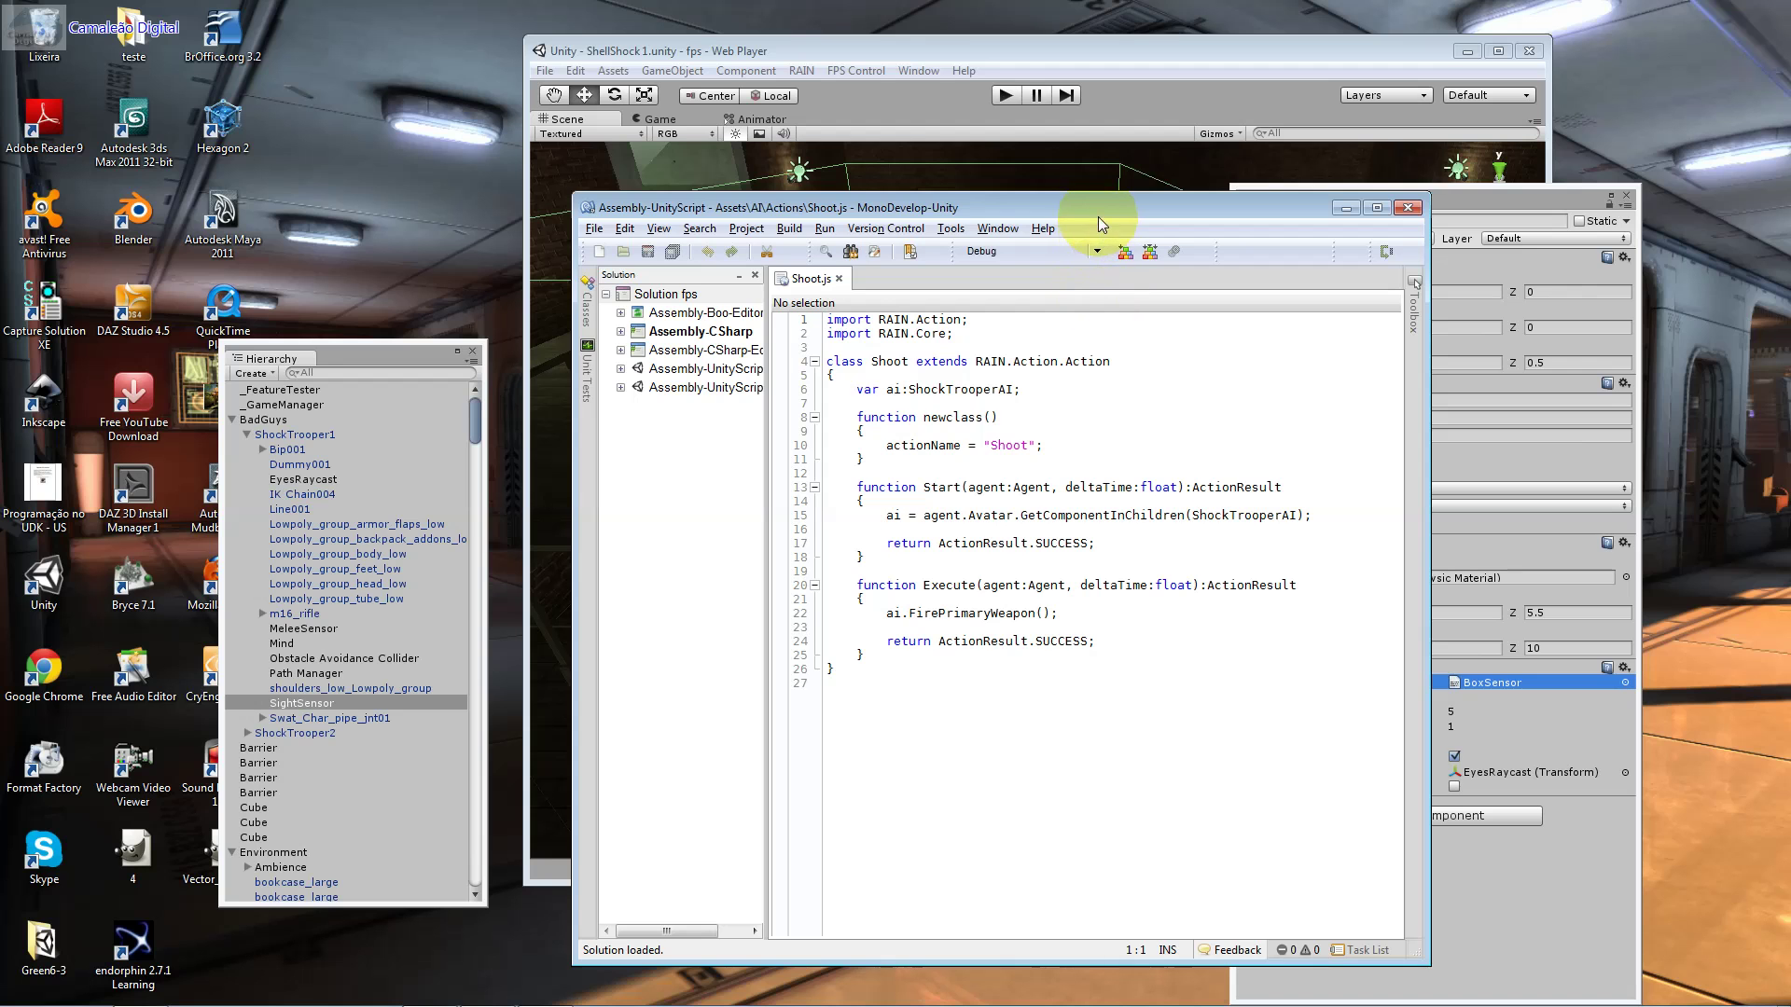
Step: Place Unity with its Hierarchy on the left and MonoDevelop's Shoot.js on the right
{"action": "mouse_move", "coordinate": [1099, 217]}
{"action": "left_mouse_down"}
{"action": "mouse_move", "coordinate": [1347, 338]}
{"action": "mouse_move", "coordinate": [1295, 367]}
{"action": "left_mouse_up"}
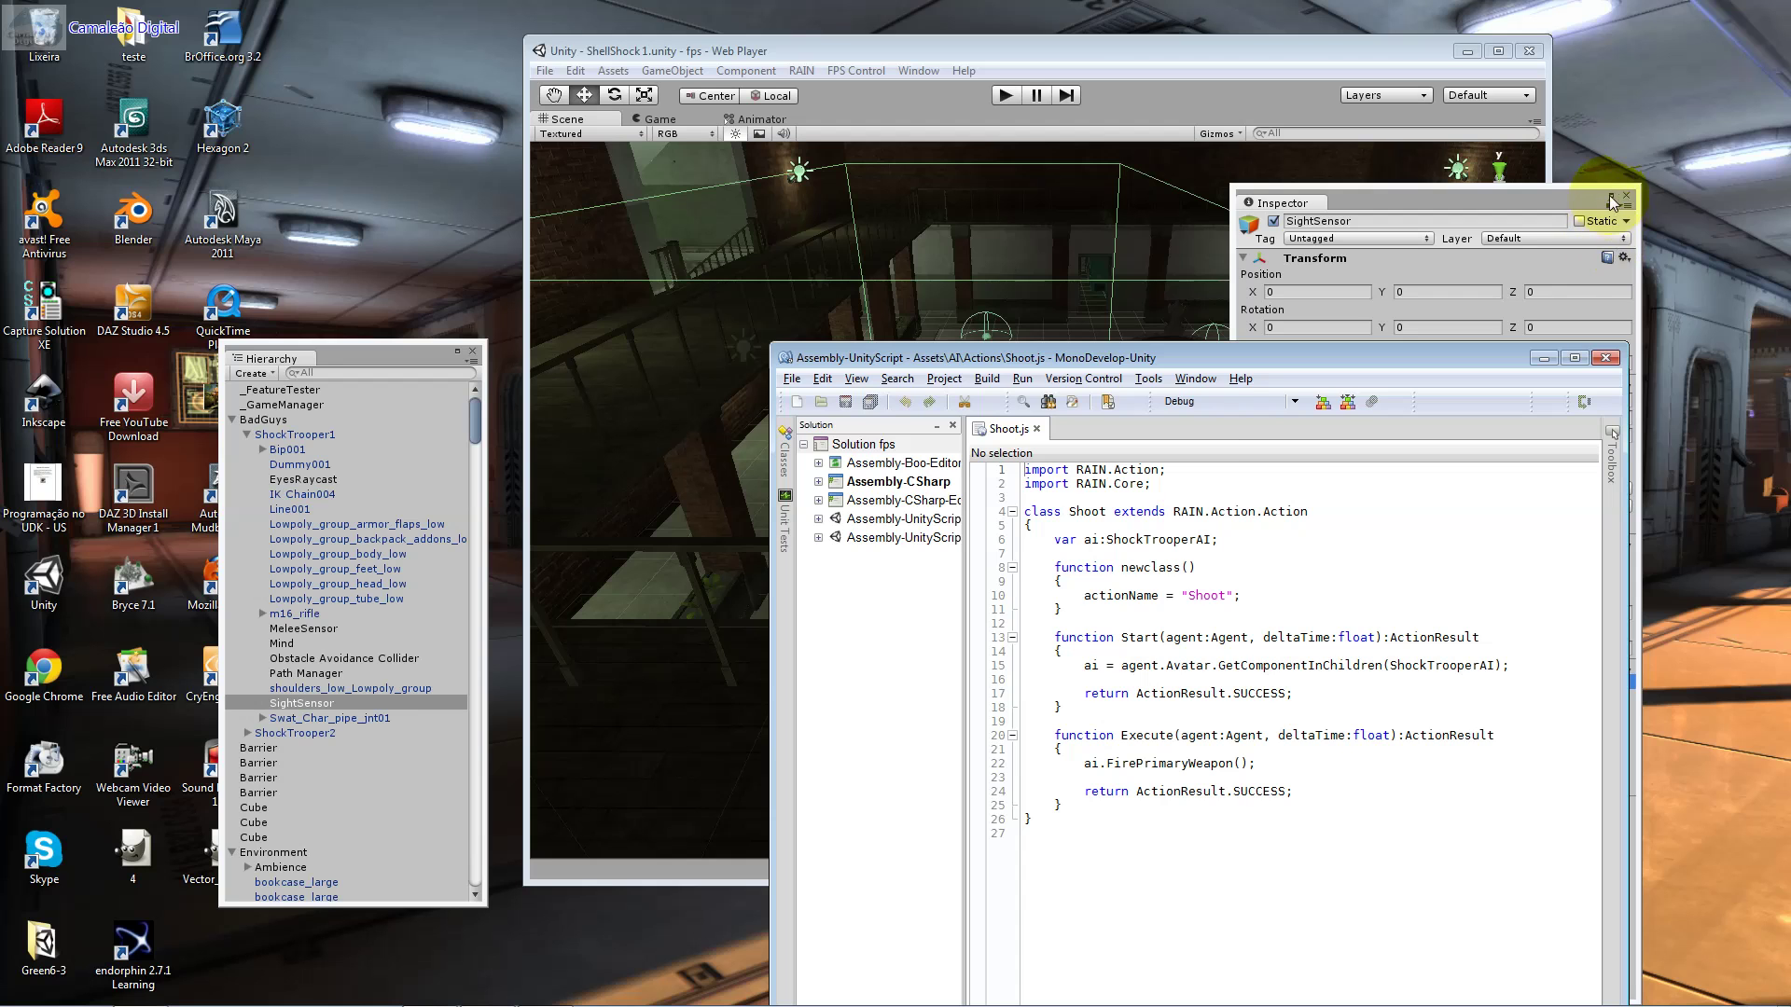
{"action": "left_click", "coordinate": [1627, 200]}
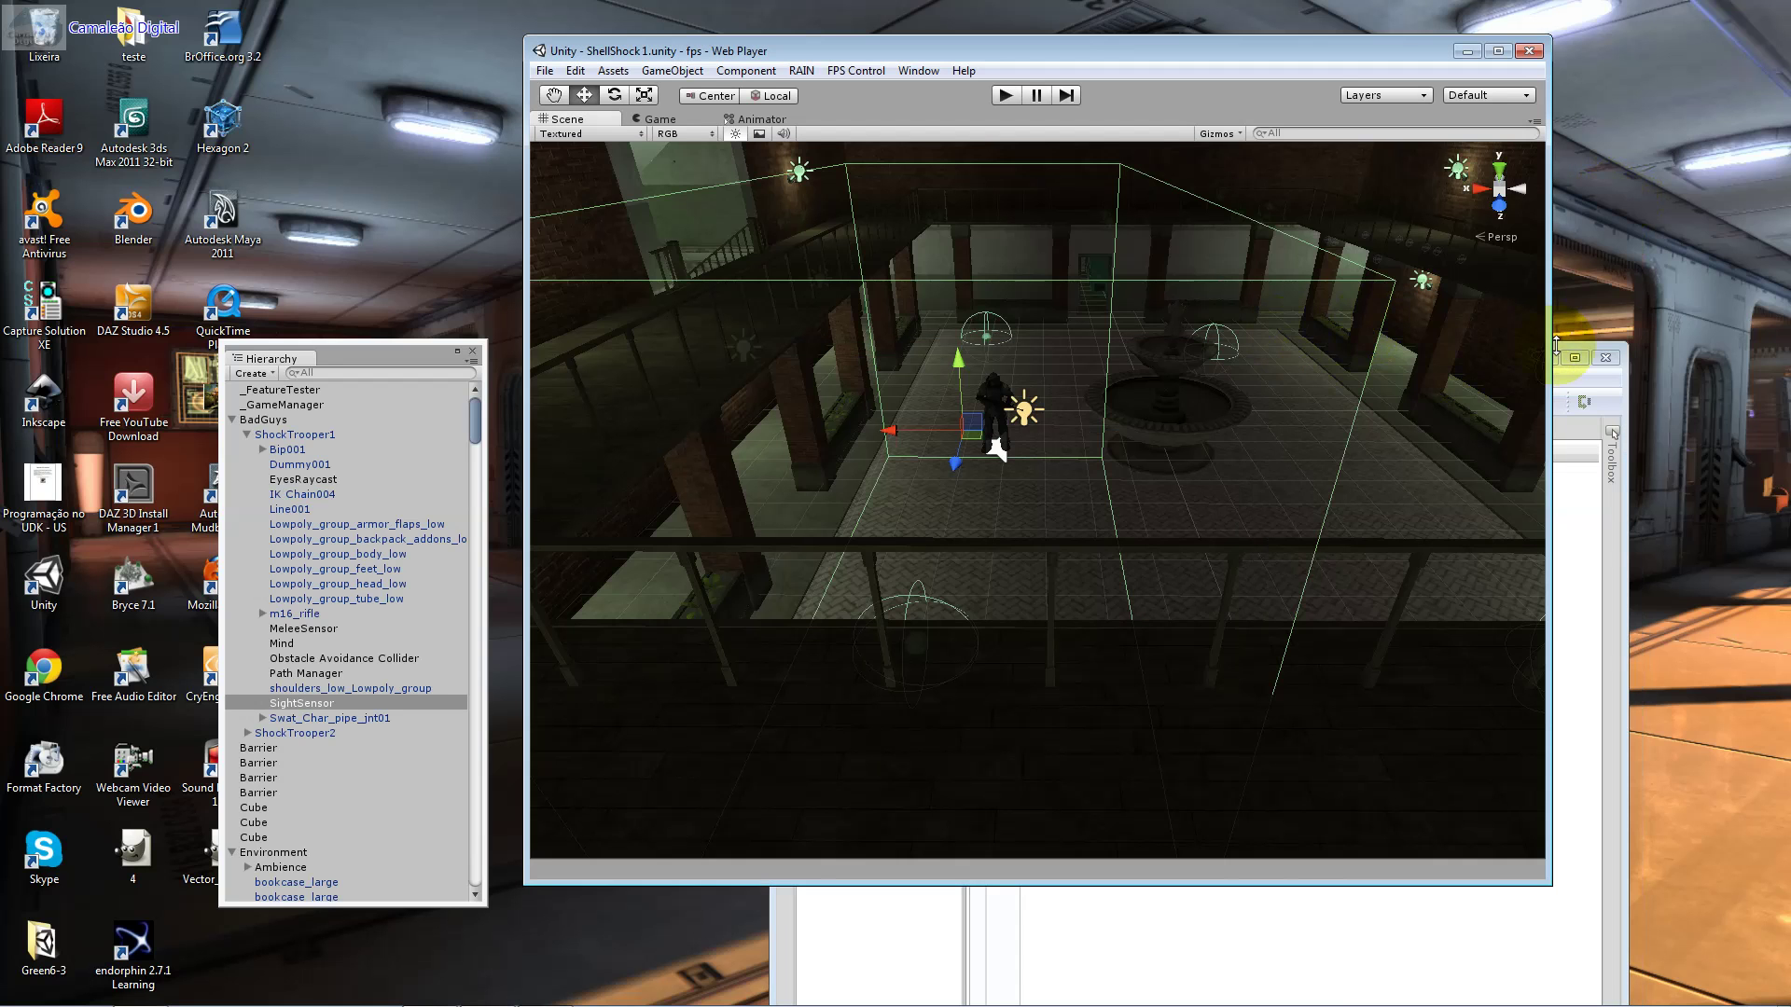
{"action": "left_click", "coordinate": [1606, 384]}
{"action": "left_click_drag", "start_coordinate": [1241, 347], "coordinate": [1503, 219]}
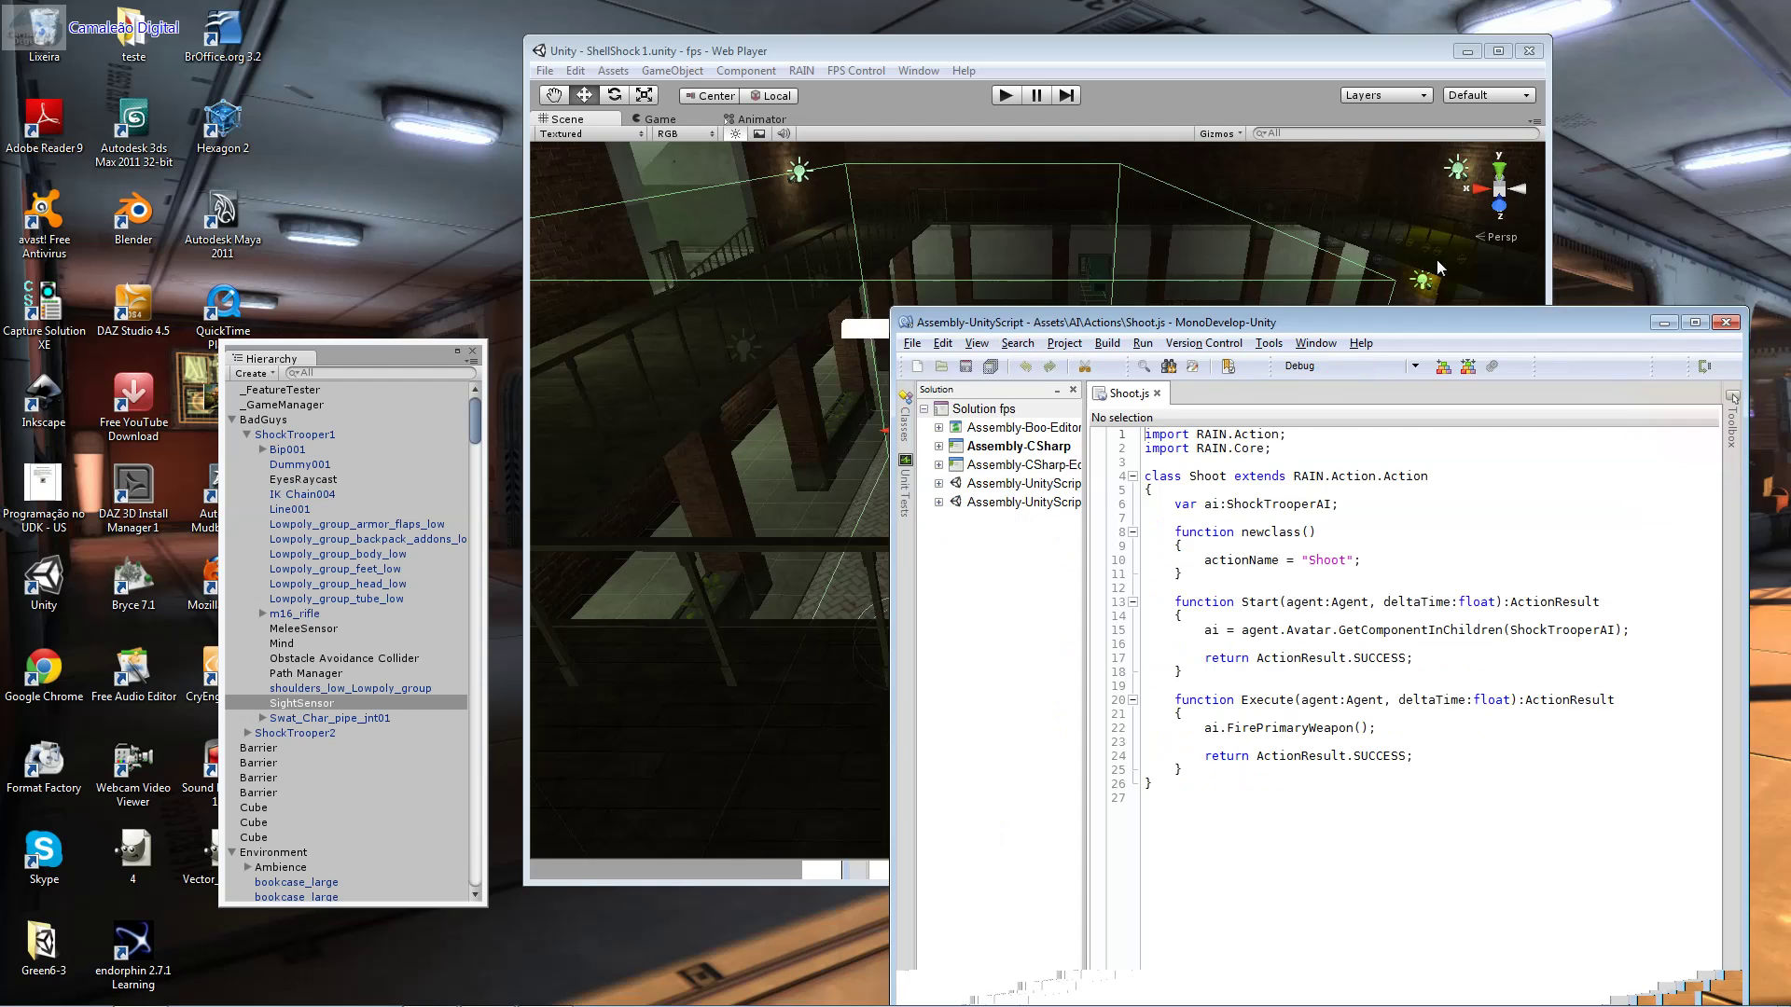
{"action": "left_click", "coordinate": [1075, 54]}
{"action": "left_click_drag", "start_coordinate": [1074, 54], "coordinate": [795, 84]}
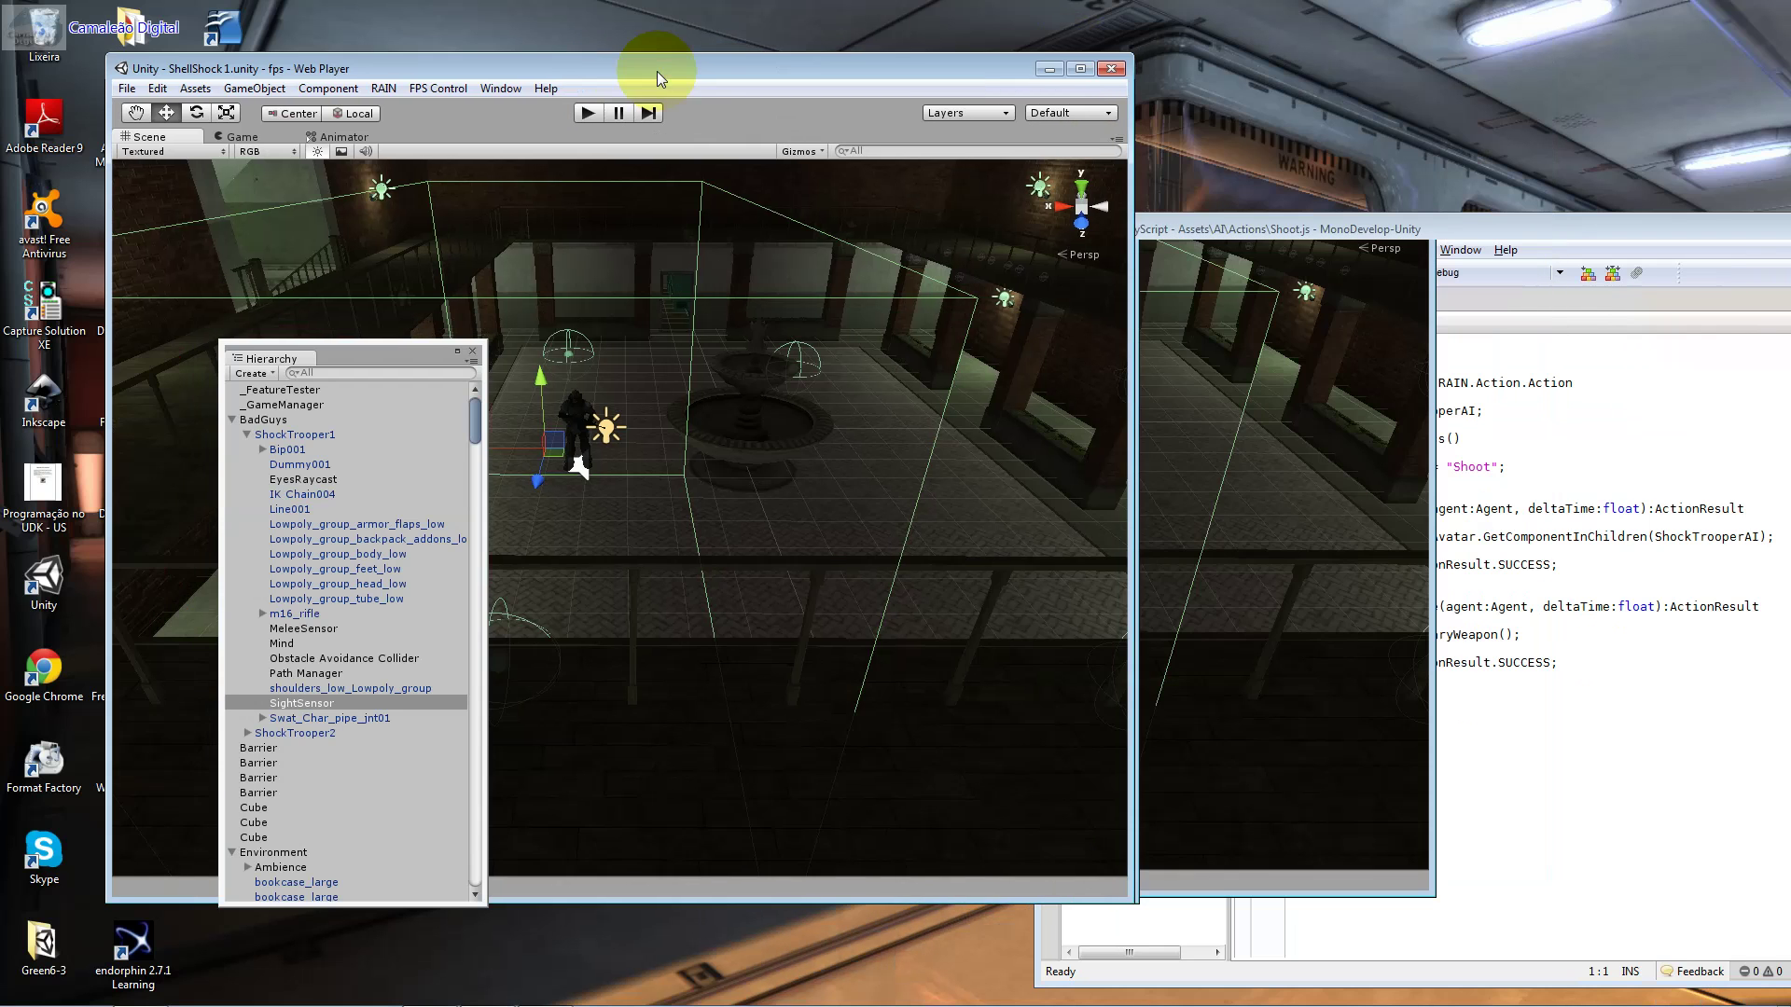
{"action": "left_click_drag", "start_coordinate": [421, 355], "coordinate": [384, 256]}
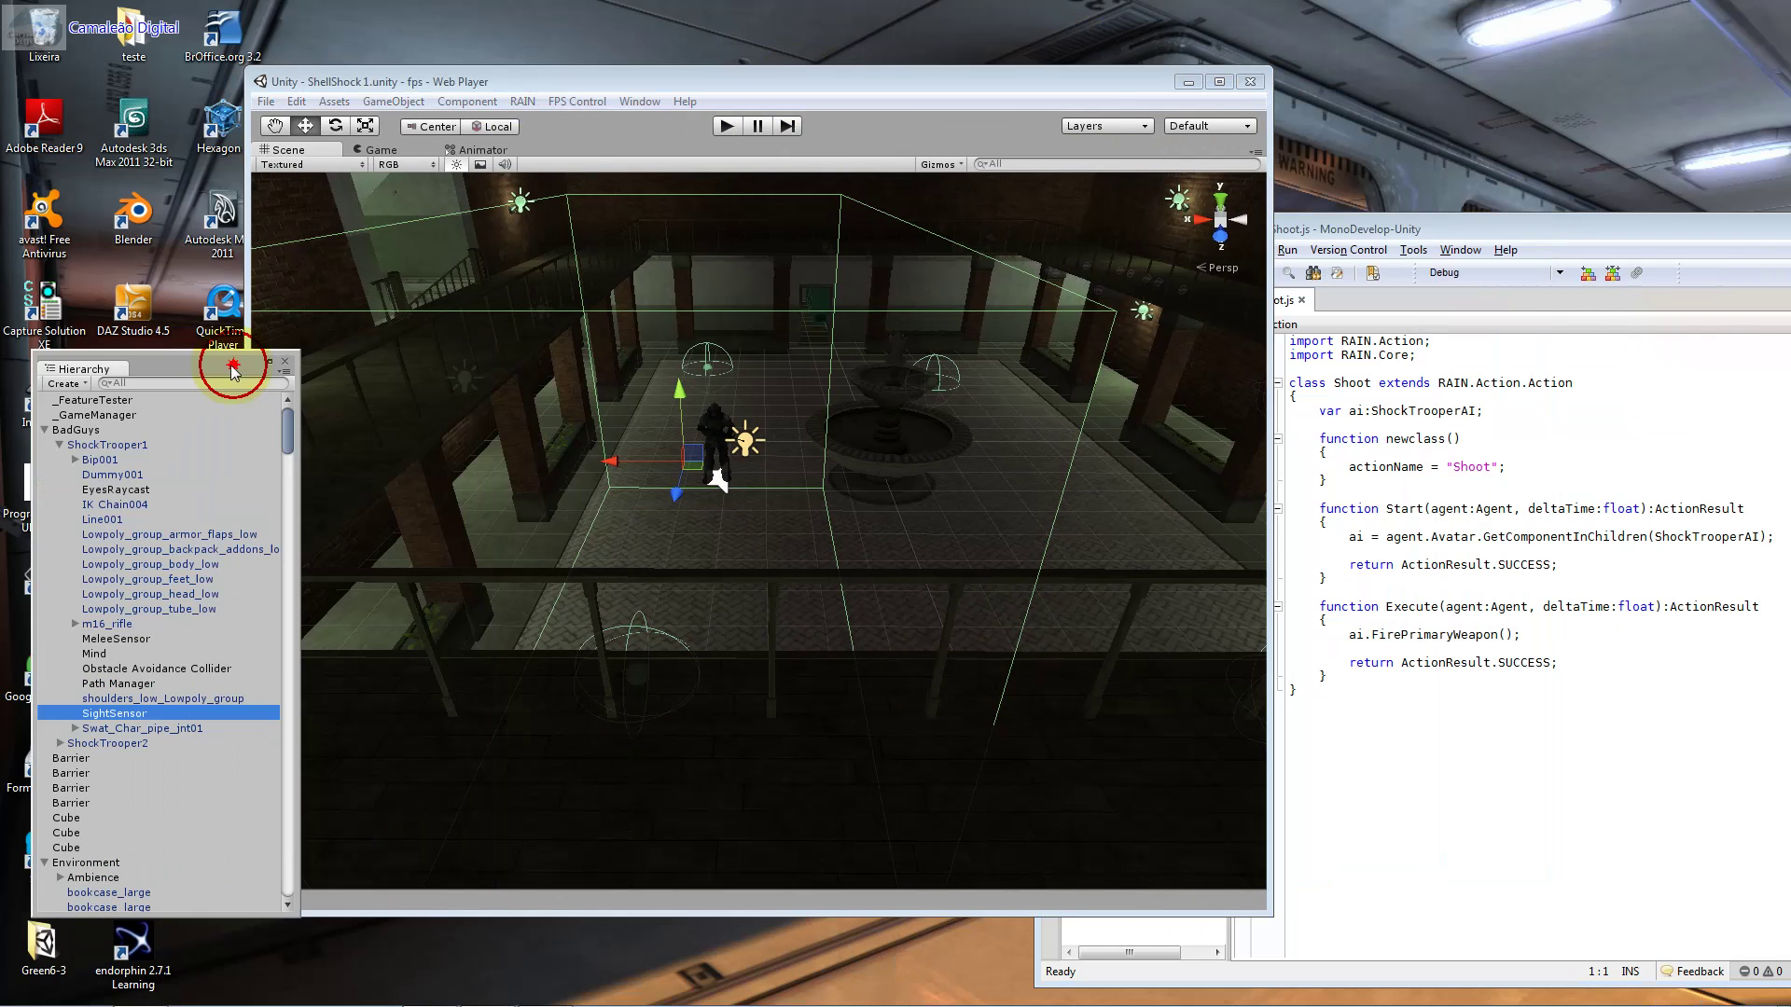
{"action": "left_click_drag", "start_coordinate": [1451, 228], "coordinate": [1504, 204]}
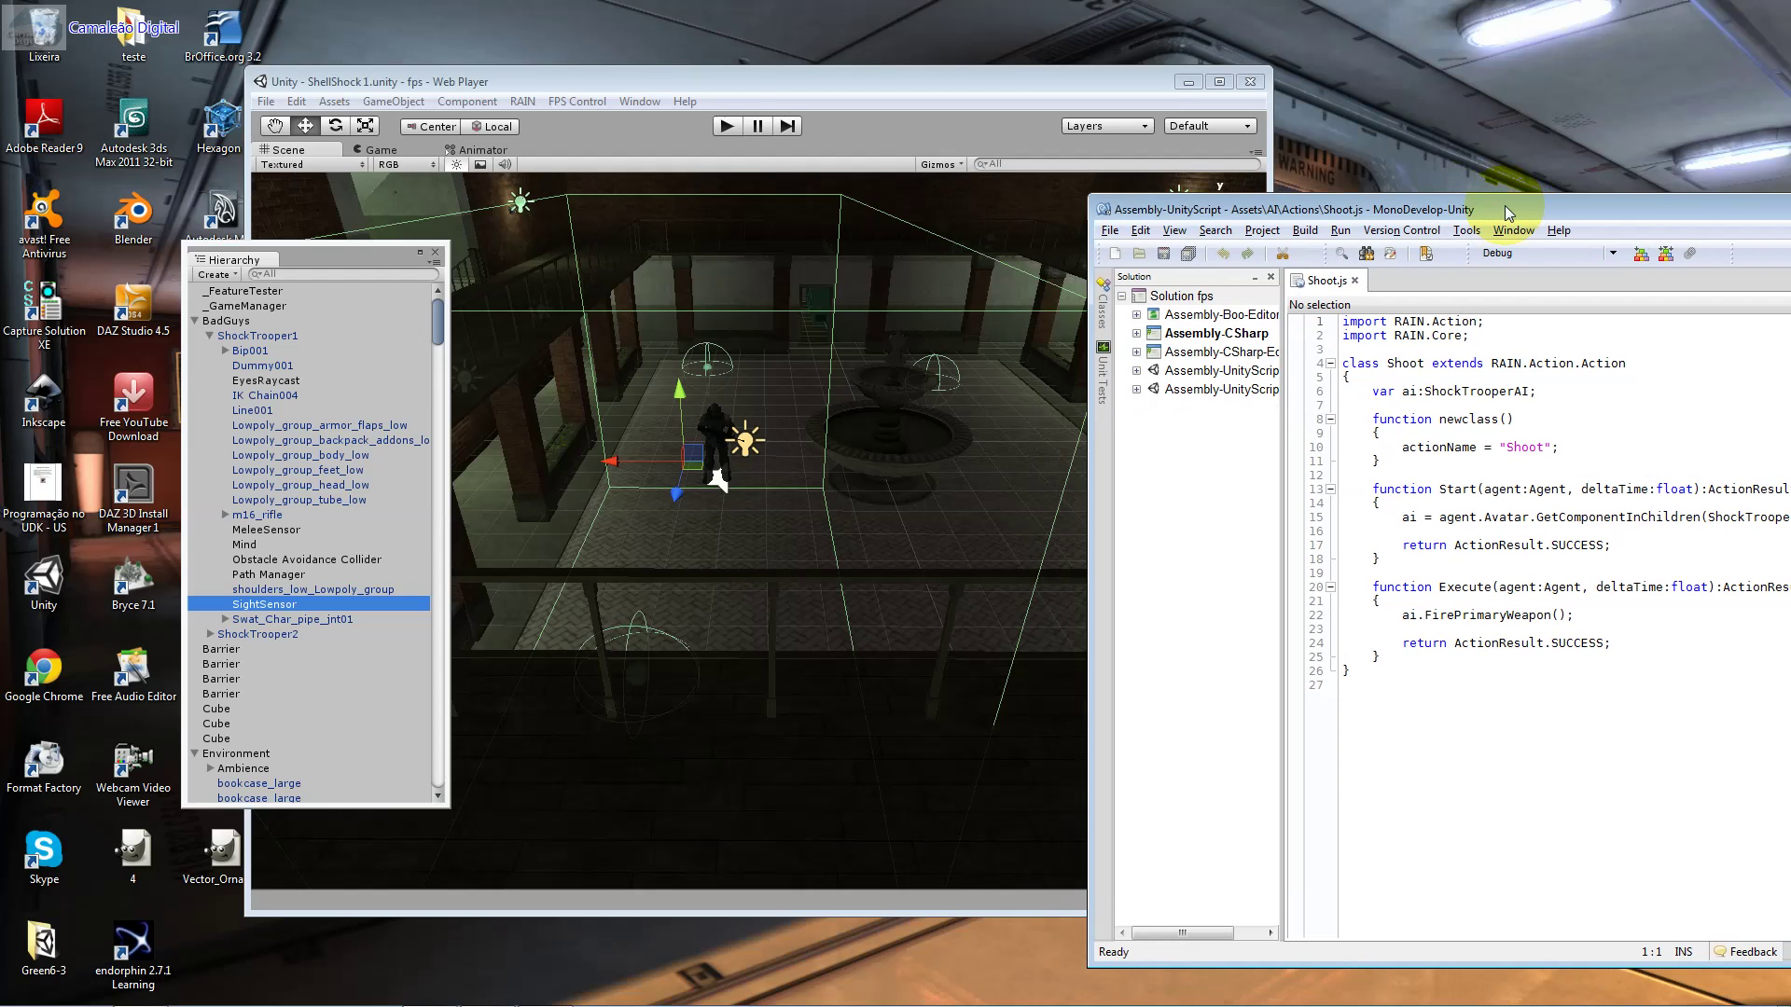
Step: Select the courtyard floor, then orbit and zoom out to look down on it
{"action": "left_click", "coordinate": [918, 529]}
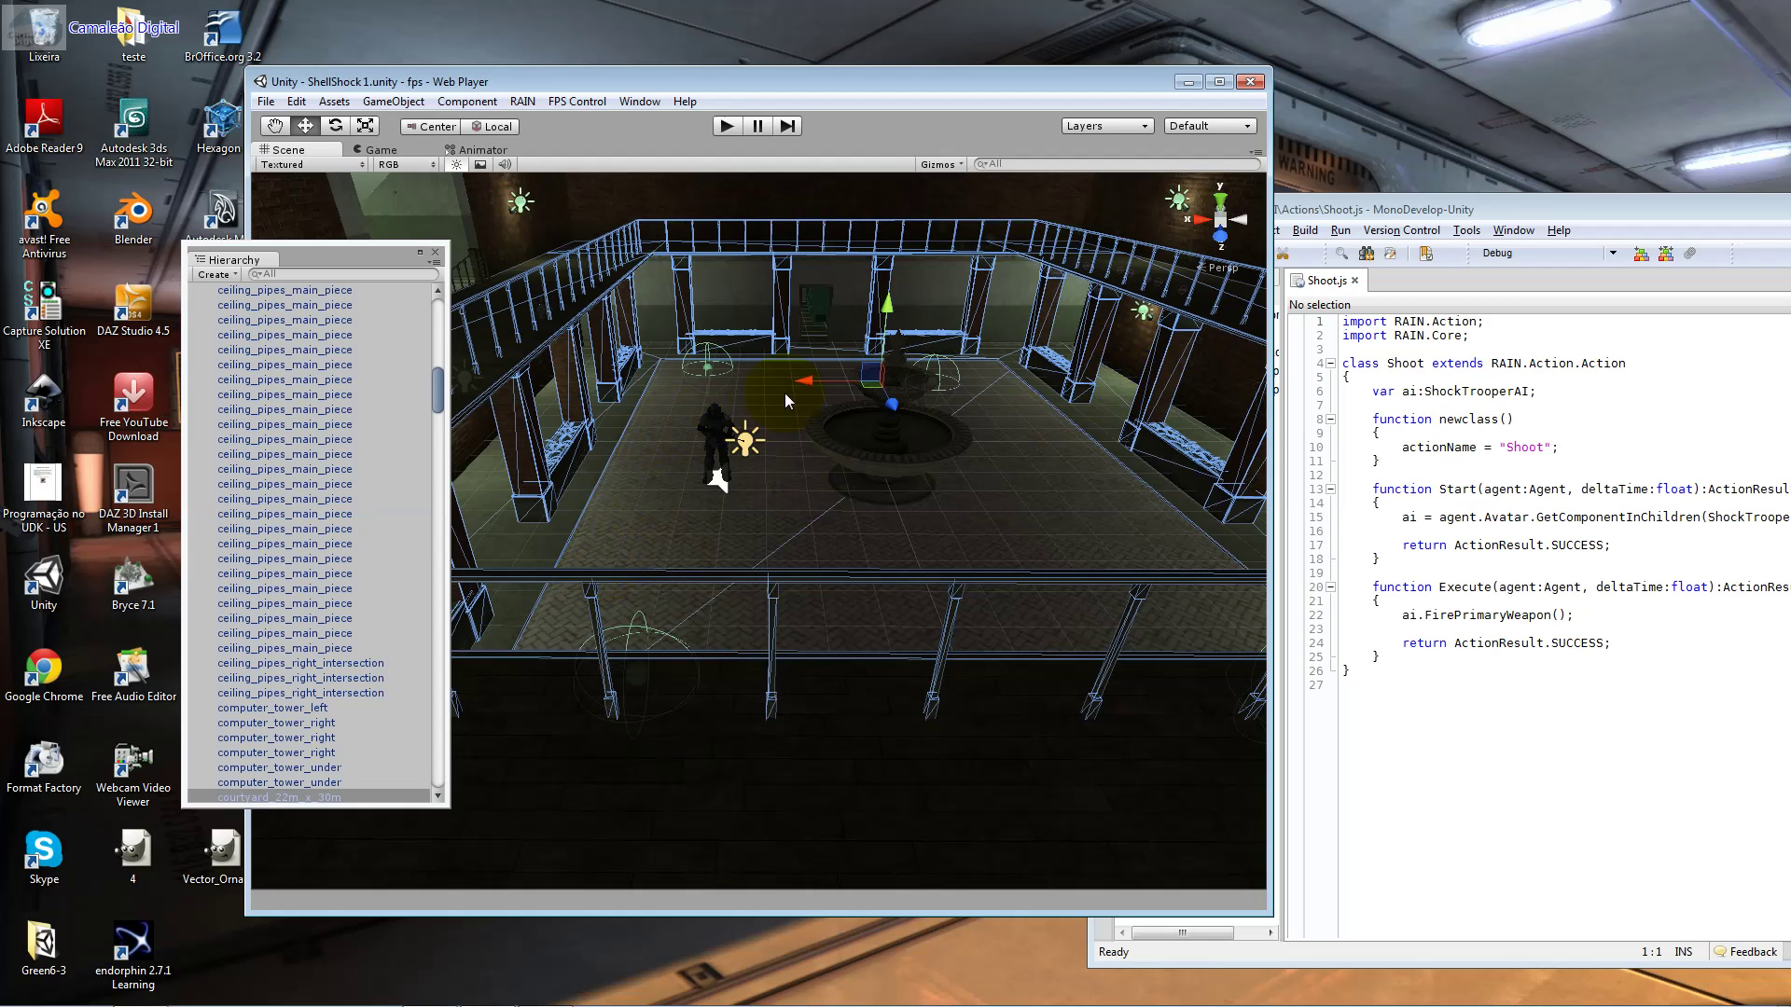
{"action": "left_click_drag", "start_coordinate": [769, 410], "coordinate": [744, 459], "text": "alt"}
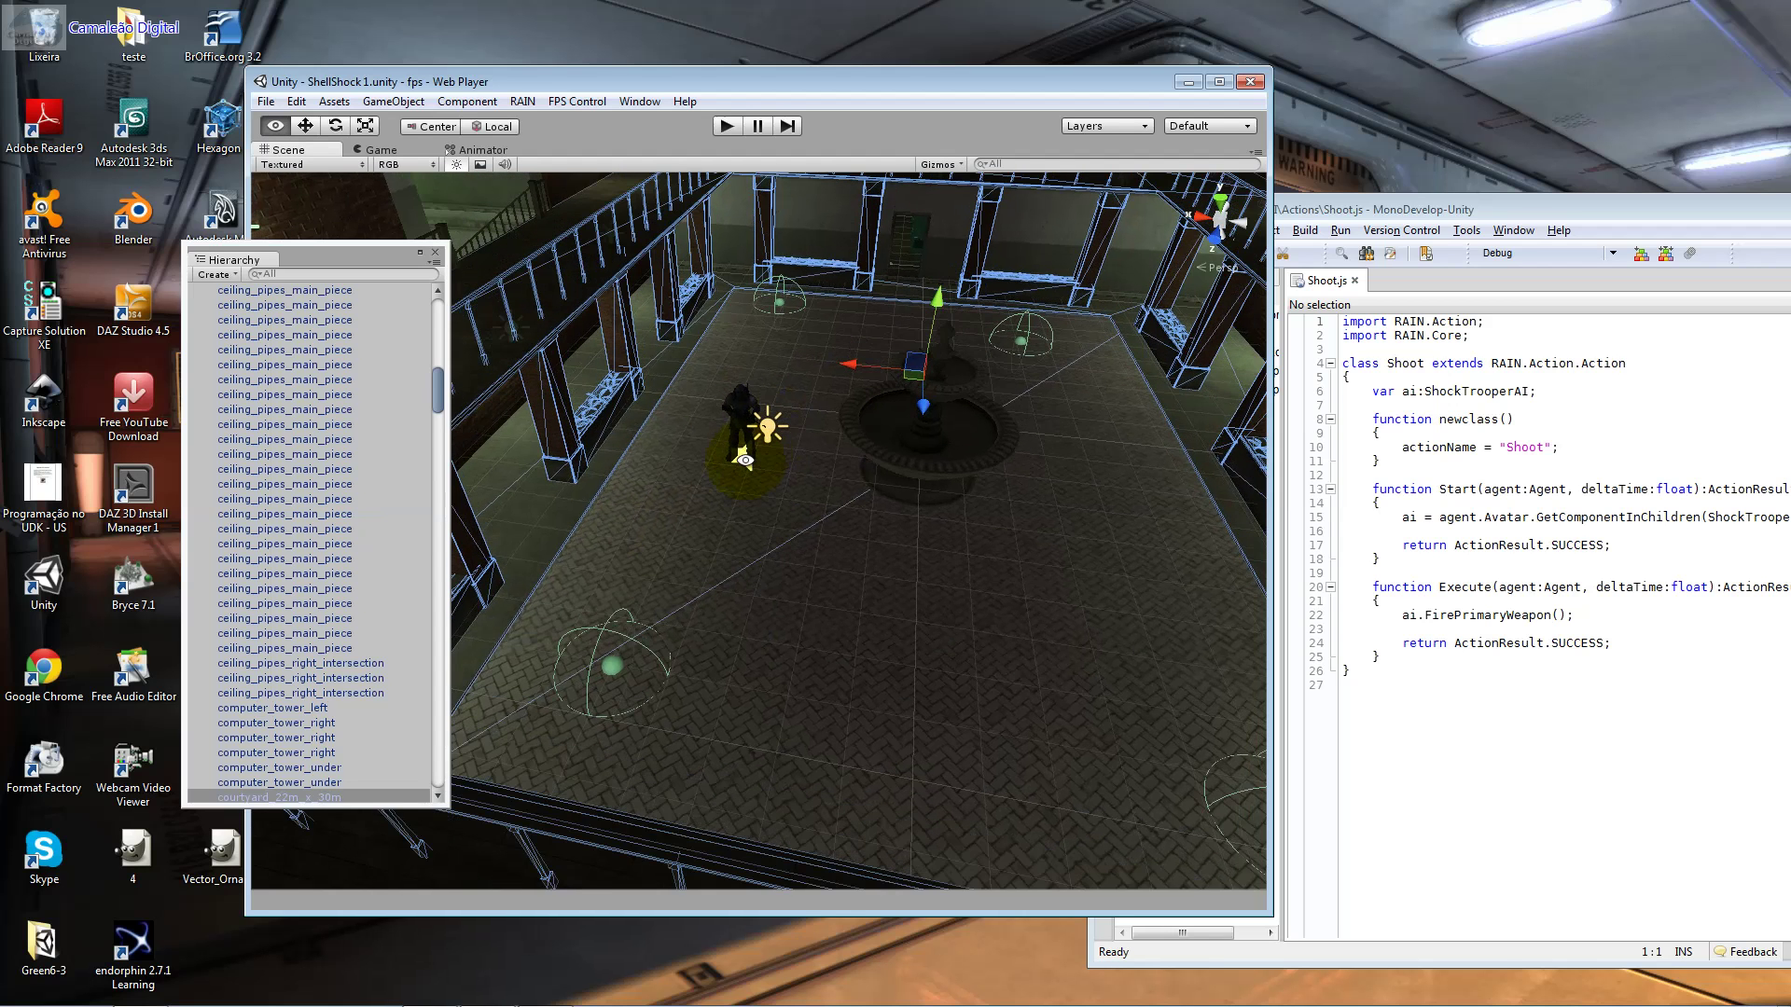
{"action": "scroll", "coordinate": [745, 459], "scroll_direction": "down", "scroll_amount": 5}
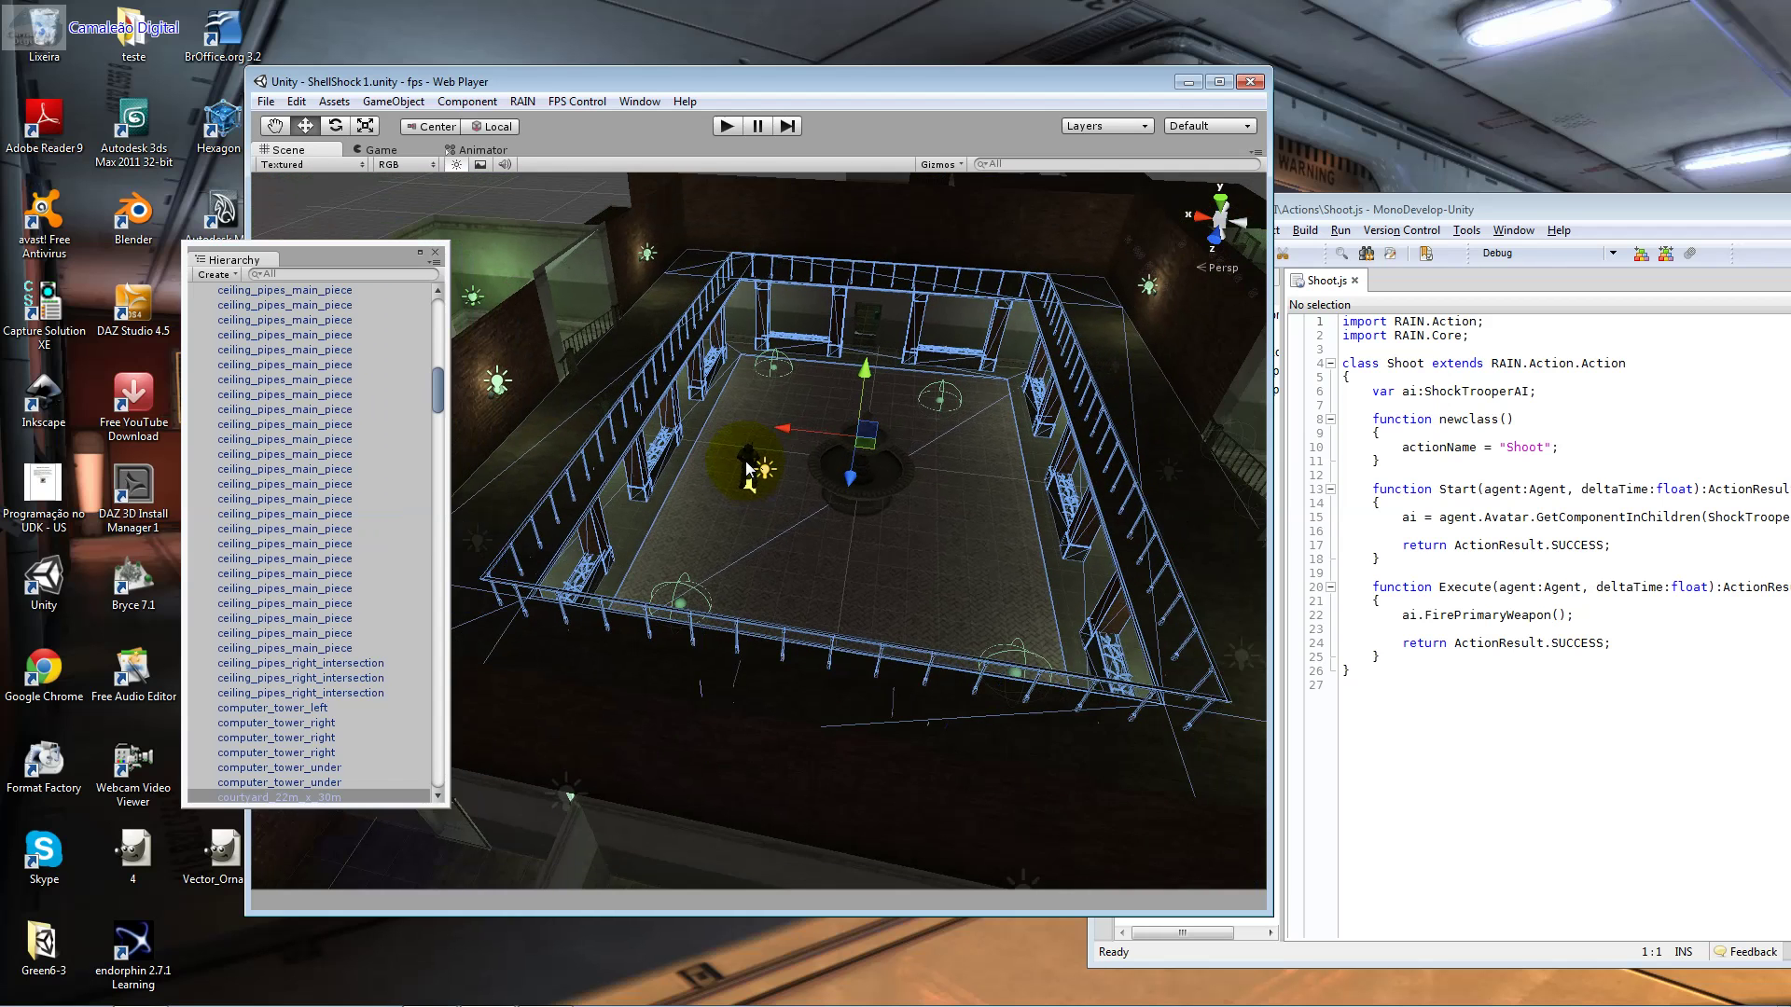
{"action": "scroll", "coordinate": [746, 469], "scroll_direction": "down", "scroll_amount": 2}
Step: Clear the selection and create a new empty GameObject in the scene
{"action": "left_click", "coordinate": [580, 213]}
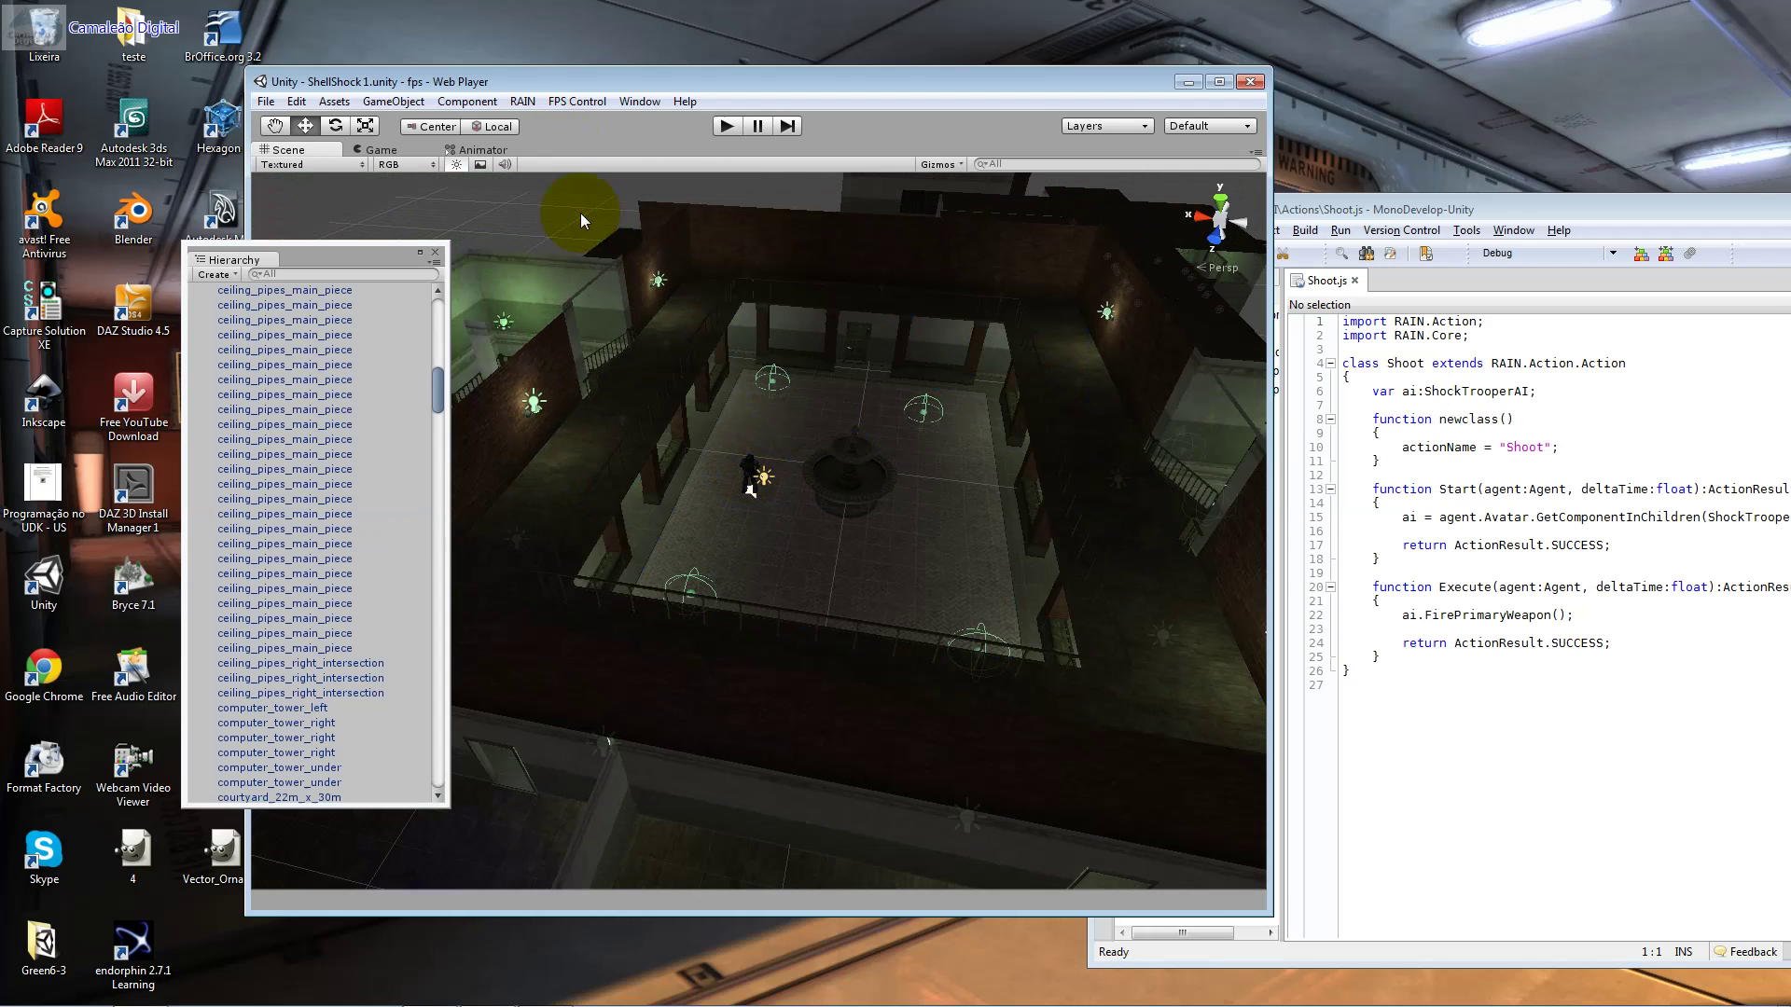
{"action": "left_click", "coordinate": [394, 101]}
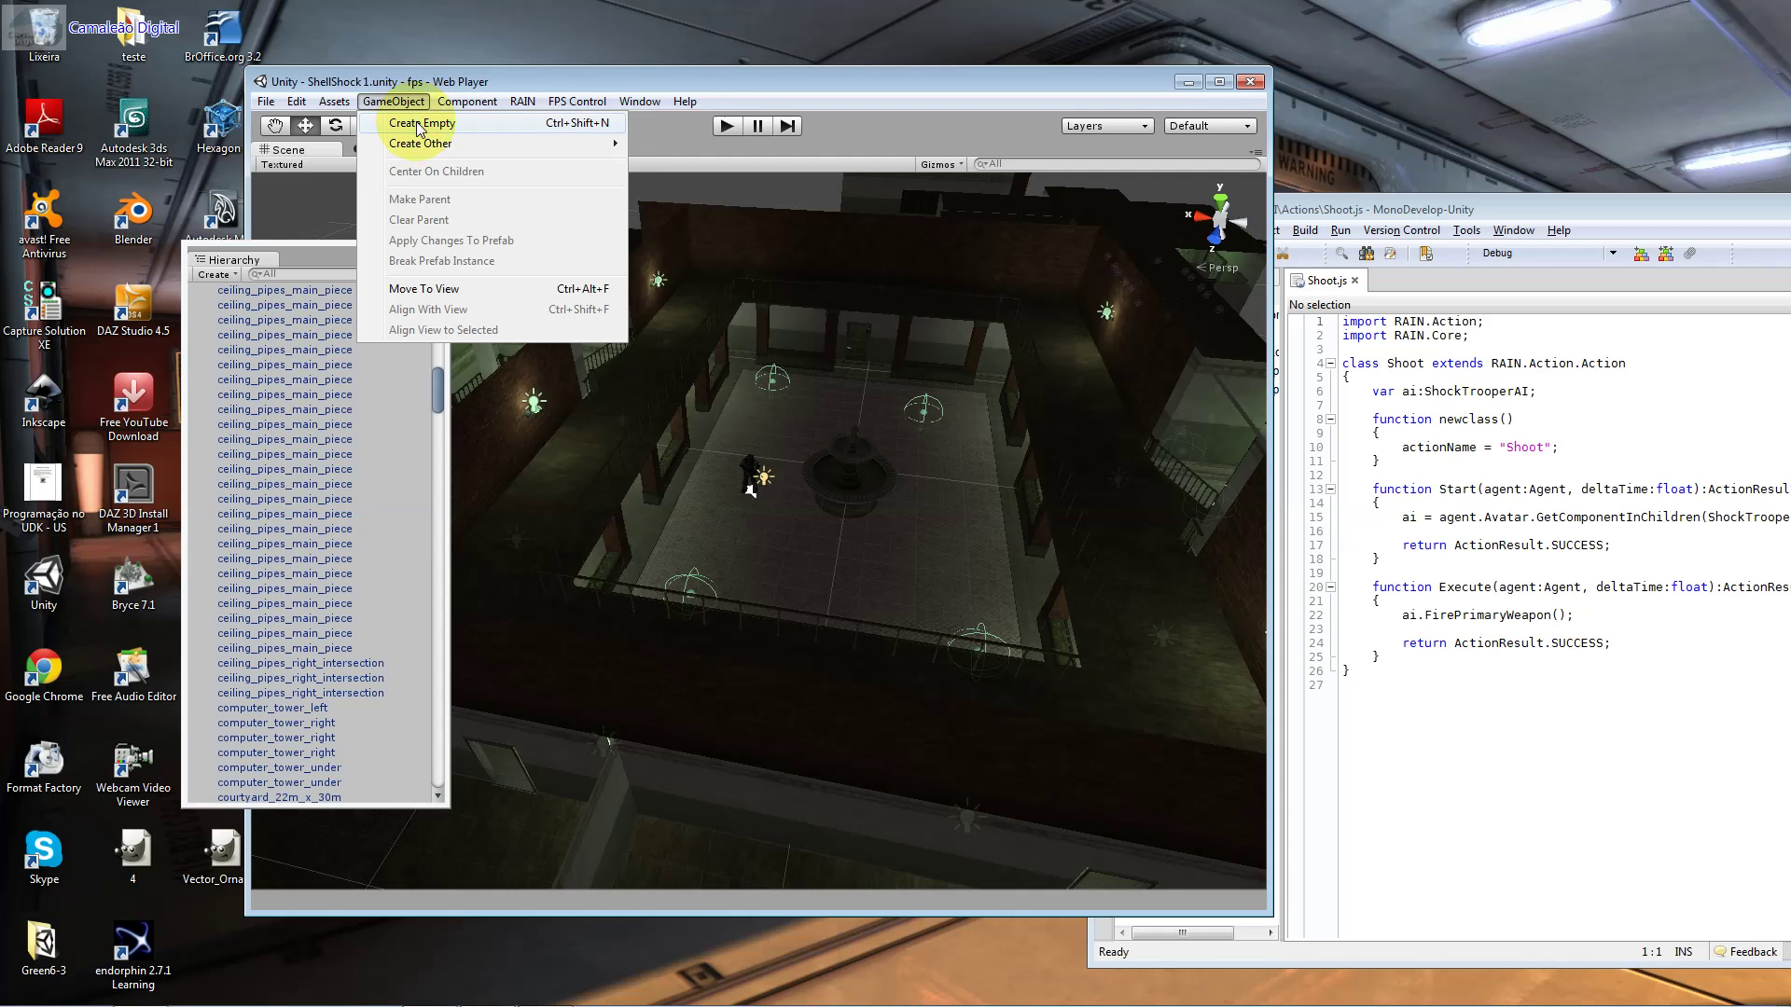
{"action": "left_click", "coordinate": [417, 124]}
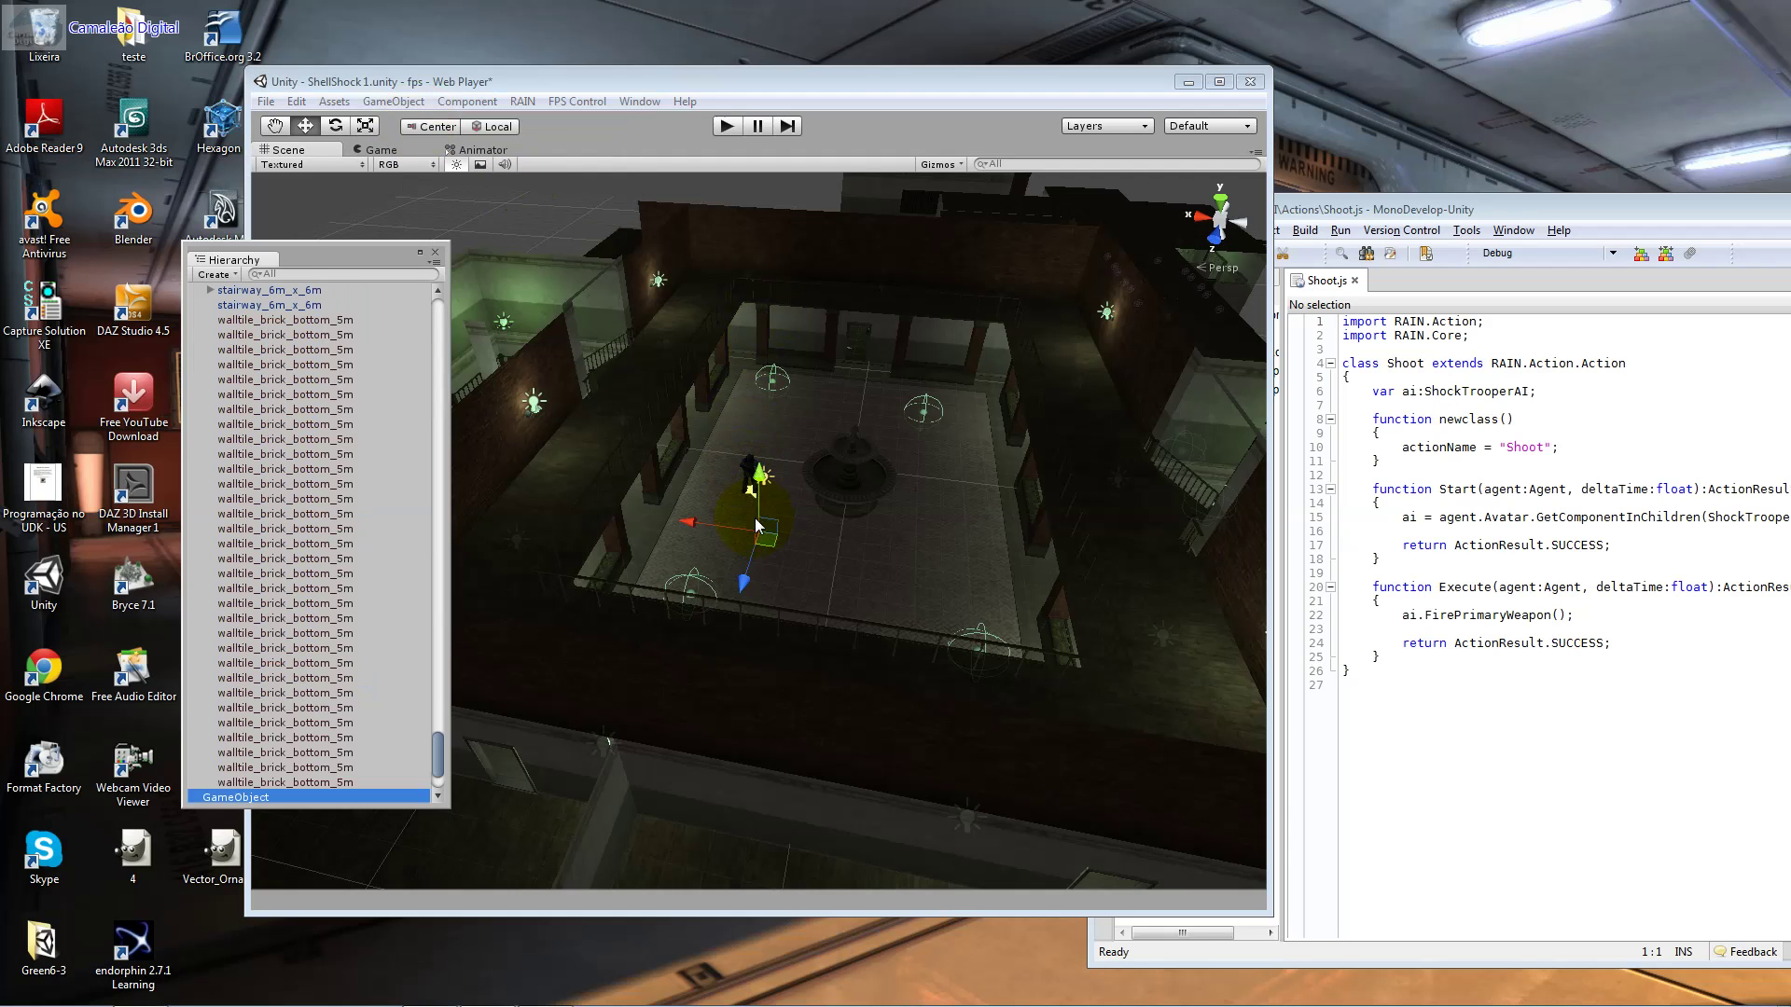
Step: Raise the new empty GameObject and add a Box Collider to it
{"action": "left_click_drag", "start_coordinate": [762, 483], "coordinate": [762, 457]}
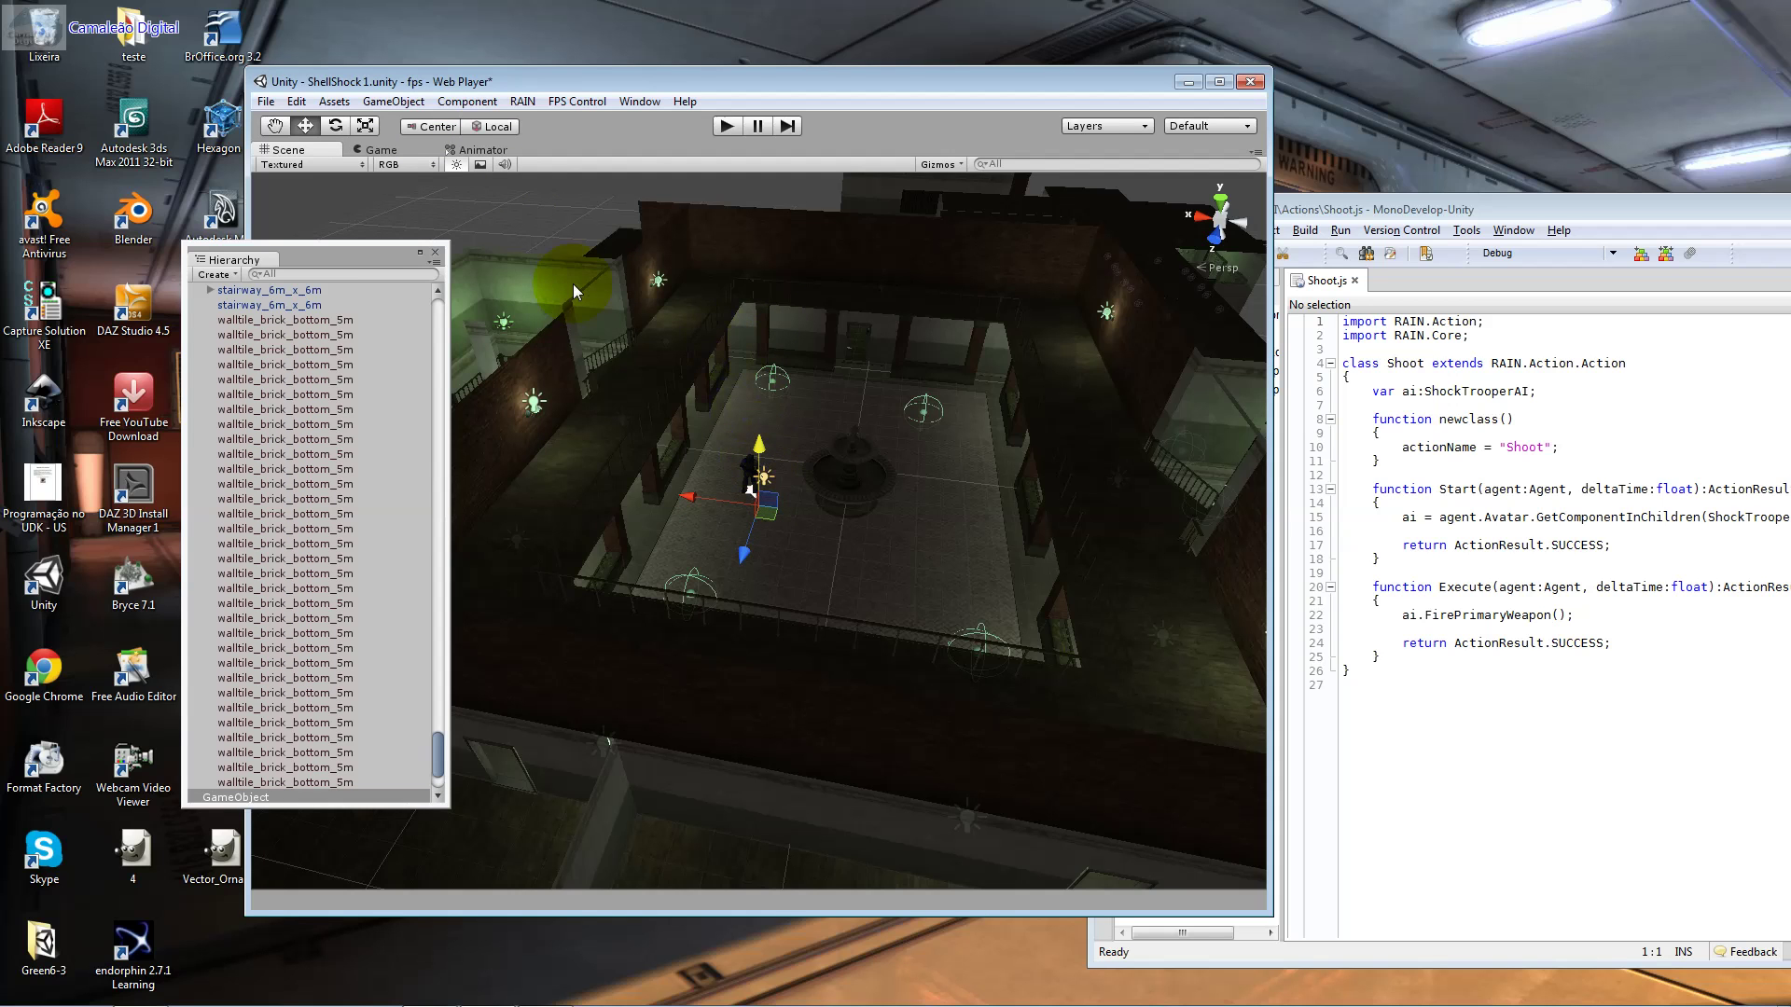
{"action": "left_click", "coordinate": [393, 100]}
{"action": "mouse_move", "coordinate": [467, 101]}
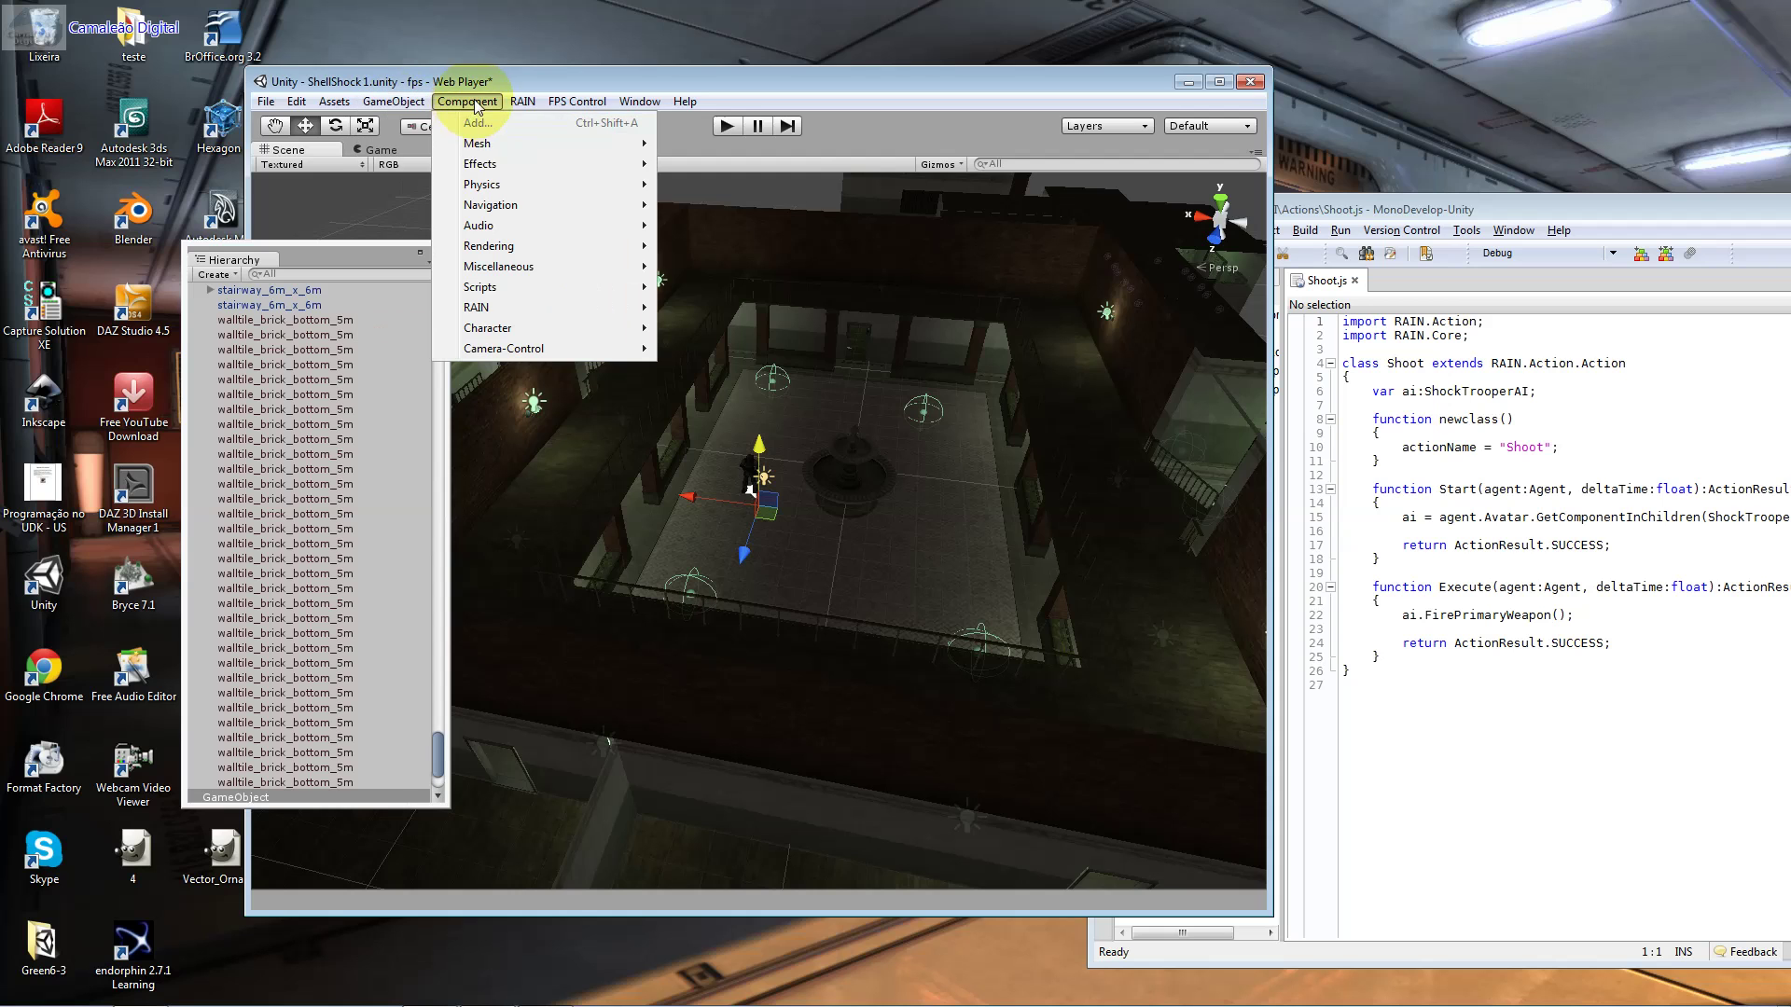
{"action": "mouse_move", "coordinate": [513, 183]}
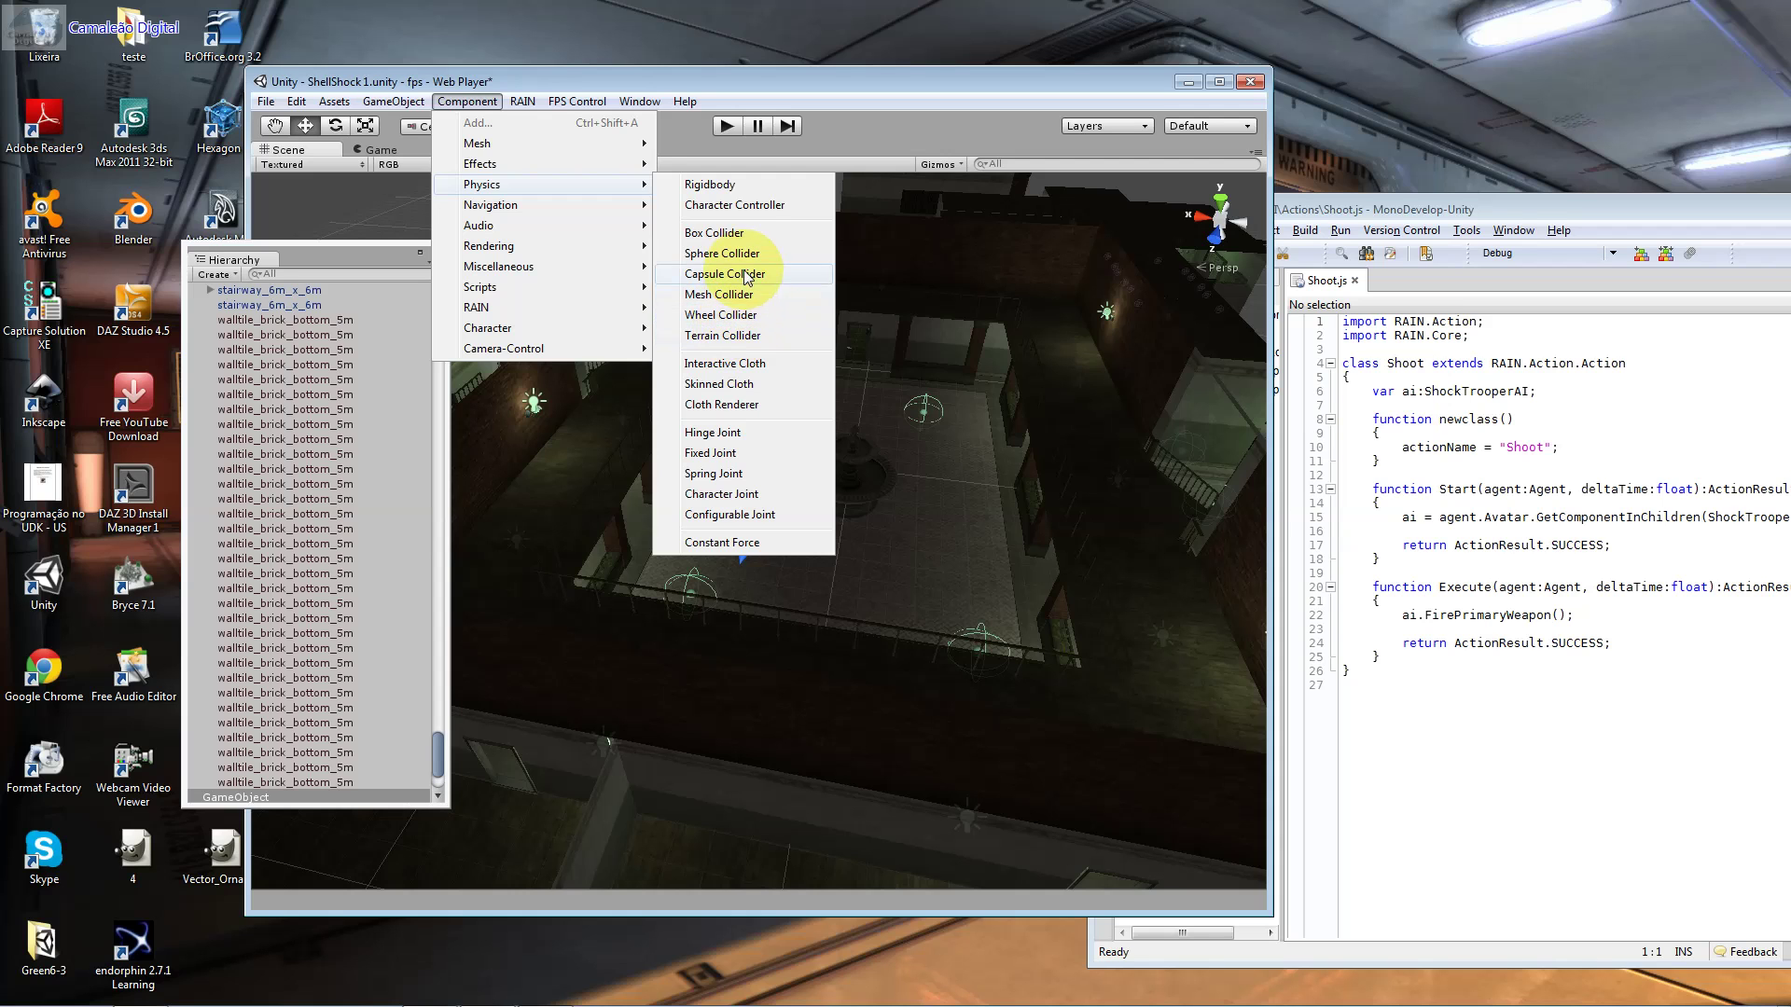
{"action": "left_click", "coordinate": [723, 233]}
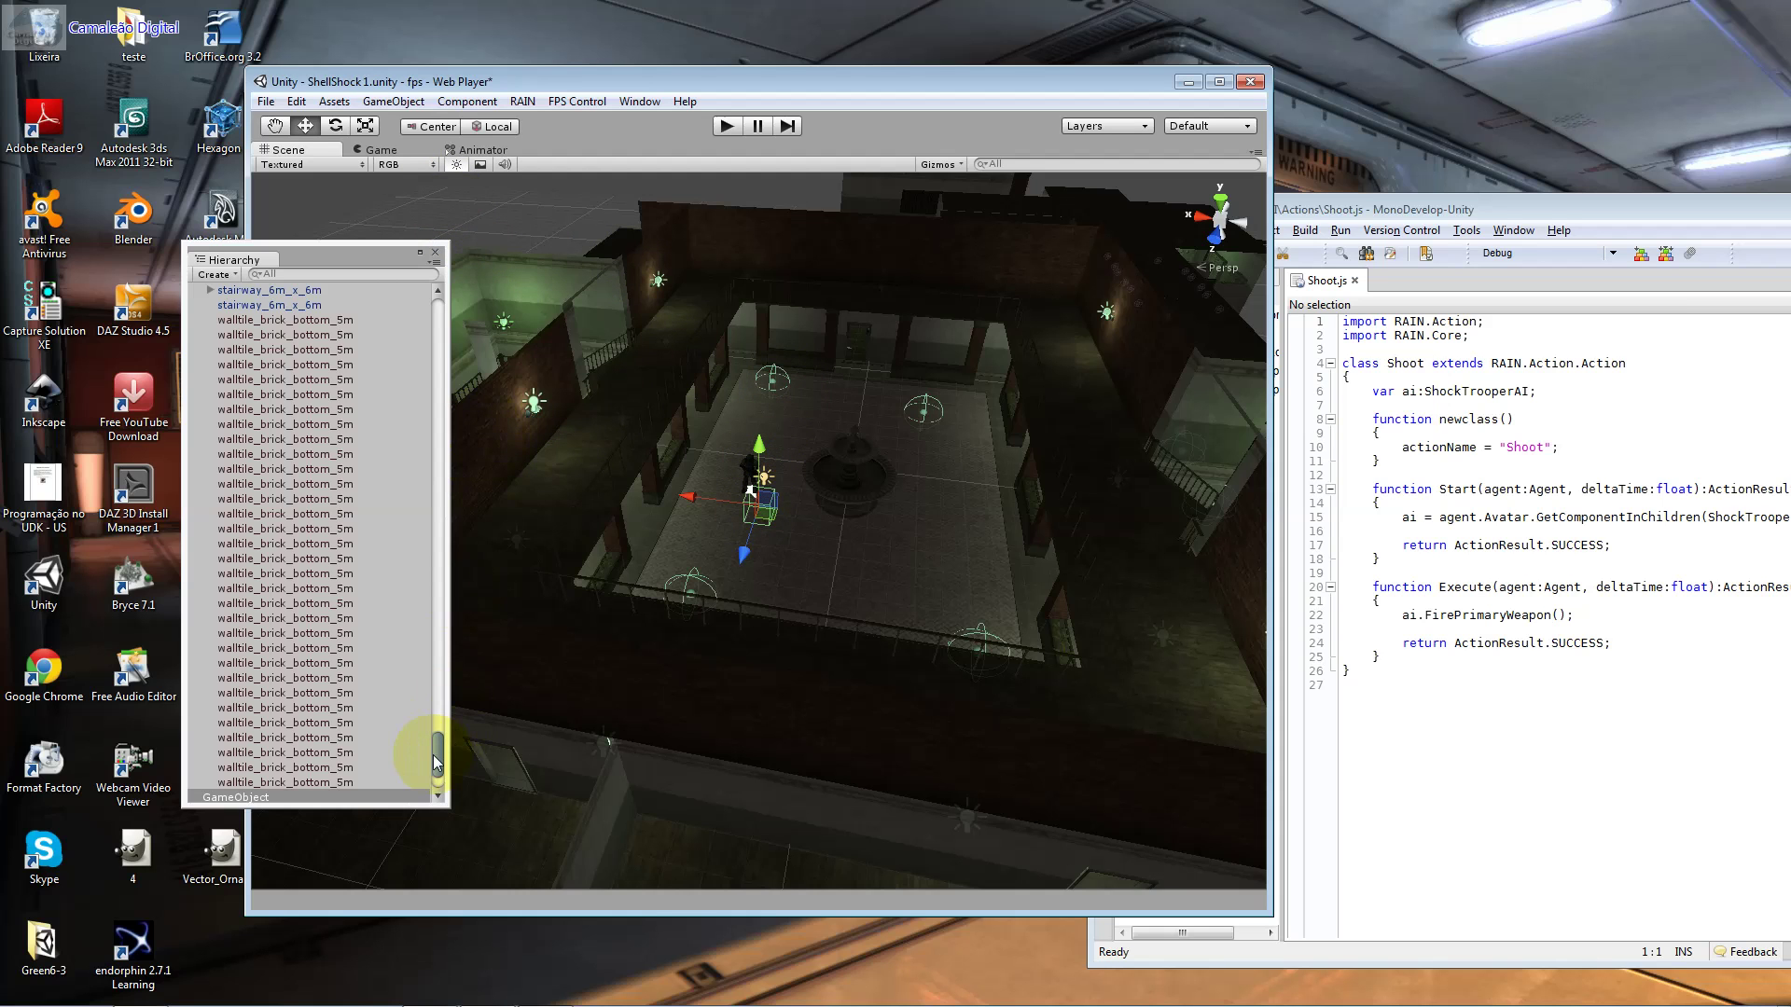
Step: Frame the GameObject, stretch it wider on X and much longer on Z, and show the Inspector
{"action": "double_click", "coordinate": [369, 795]}
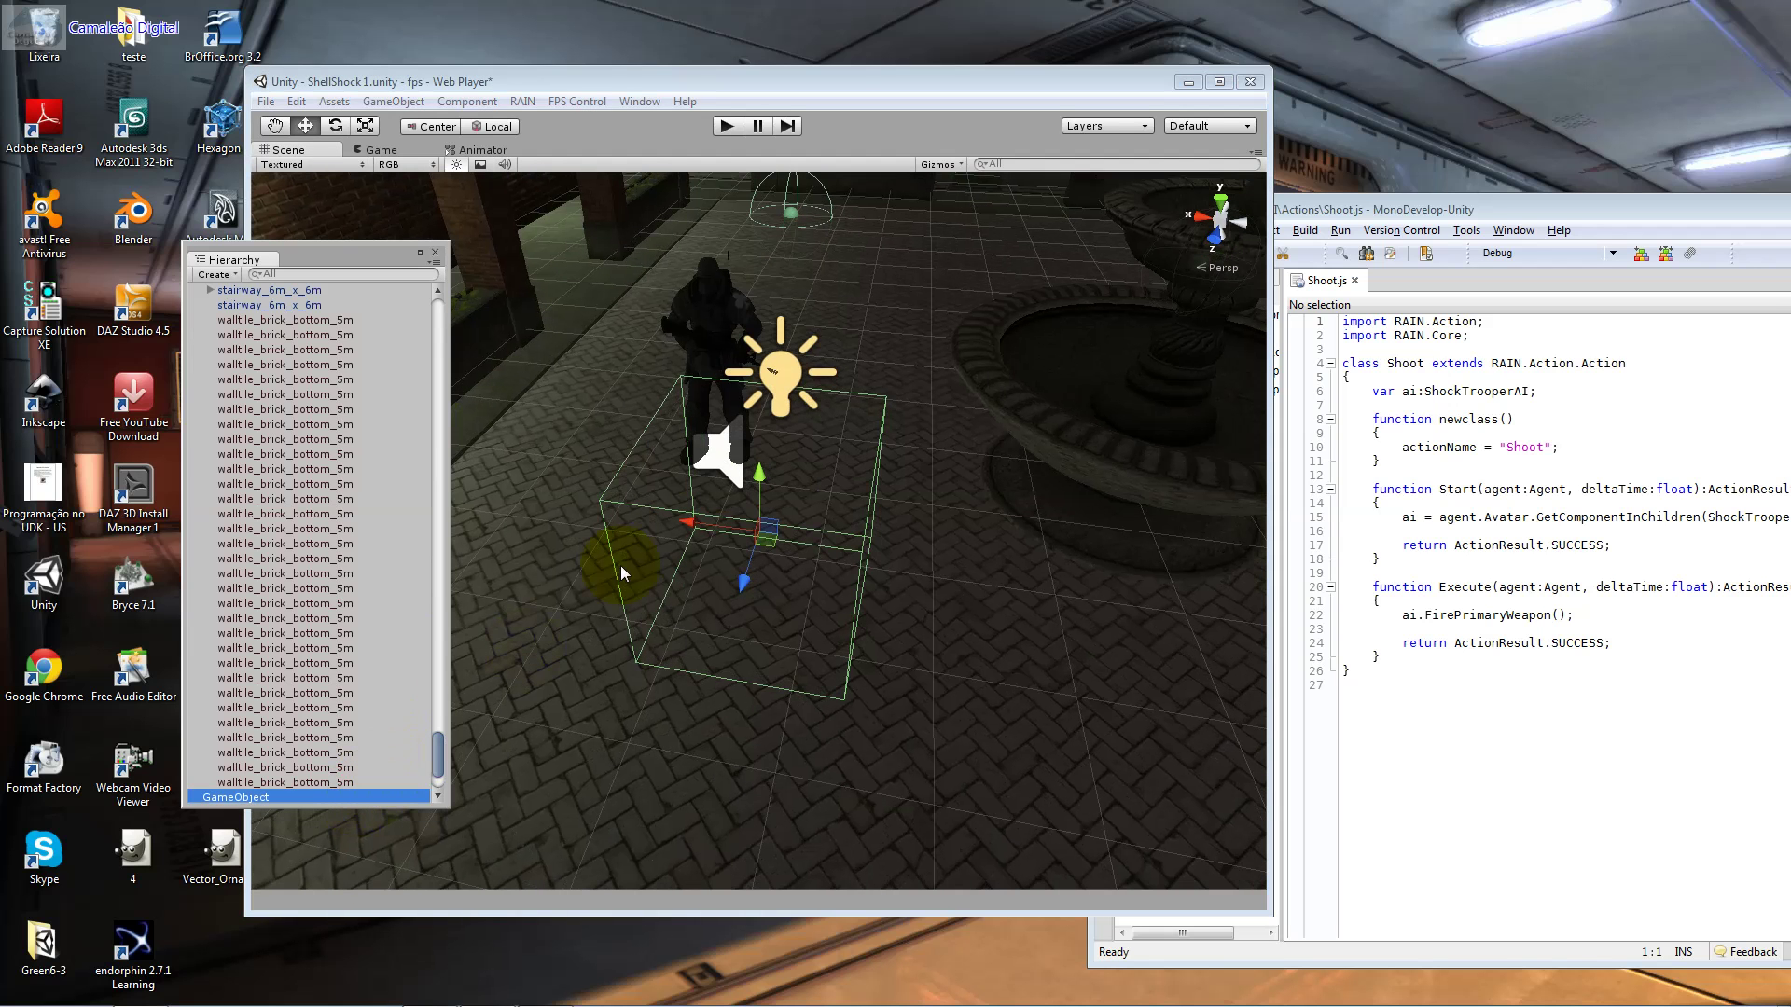
{"action": "left_click", "coordinate": [366, 125]}
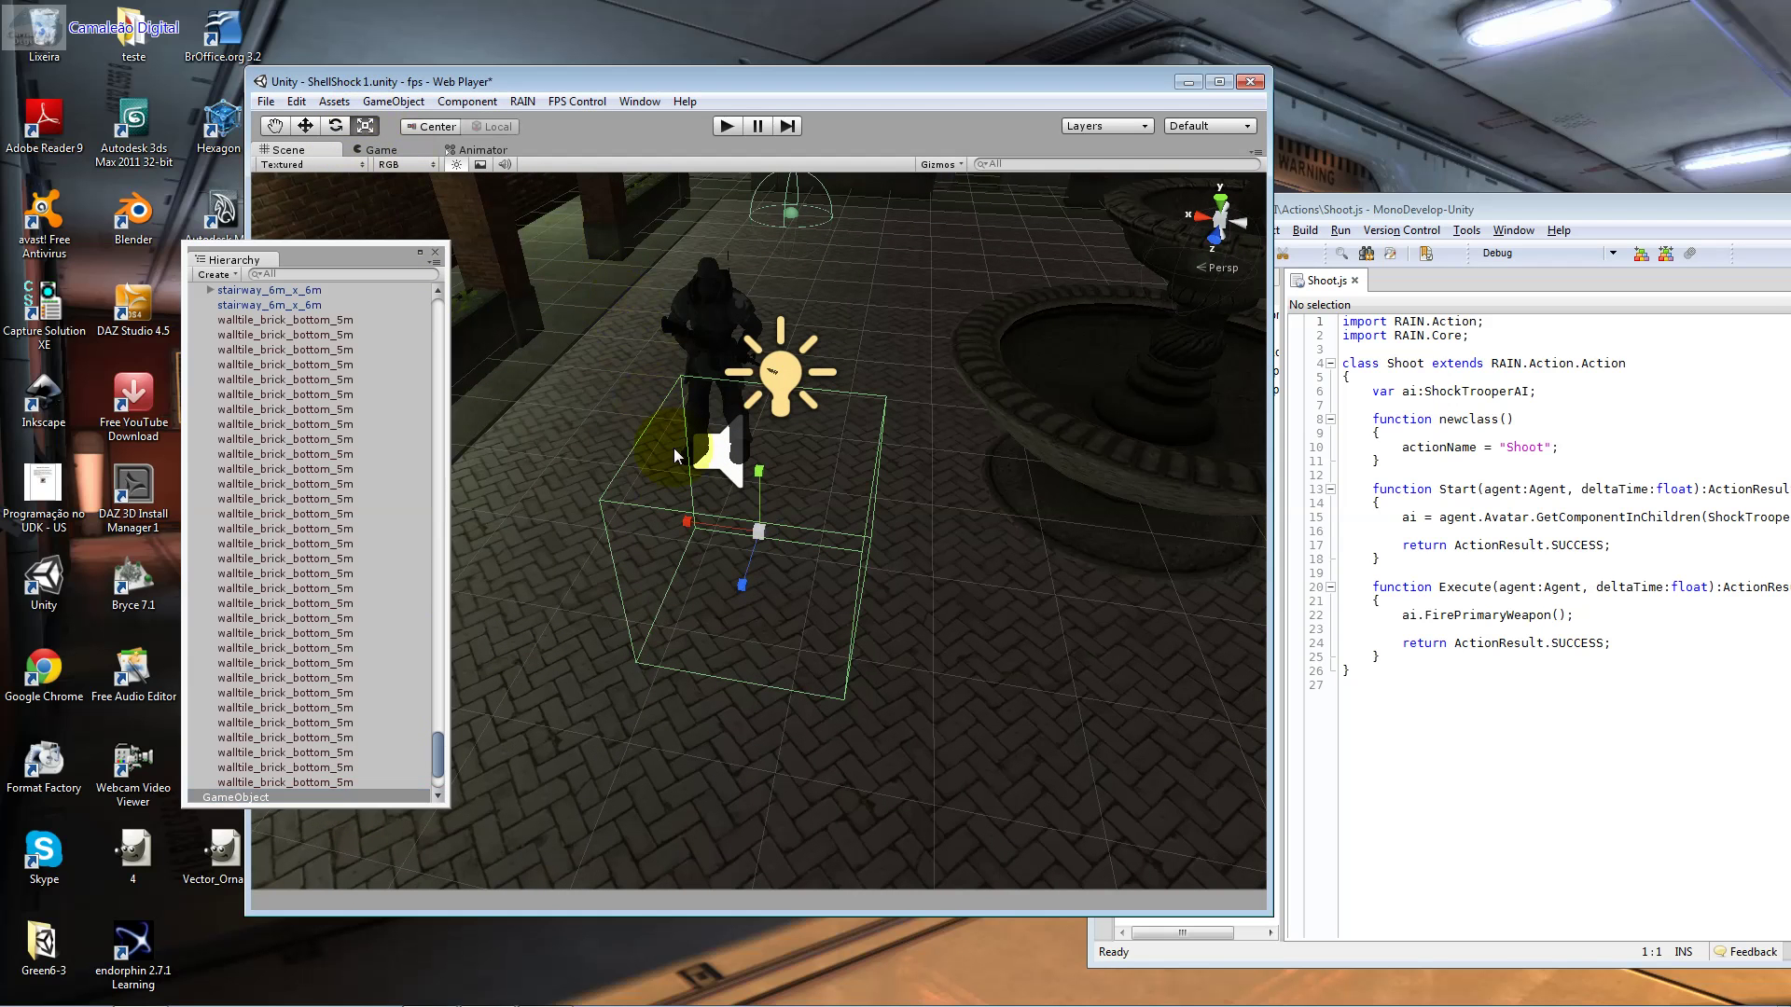
{"action": "left_click_drag", "start_coordinate": [688, 524], "coordinate": [608, 517]}
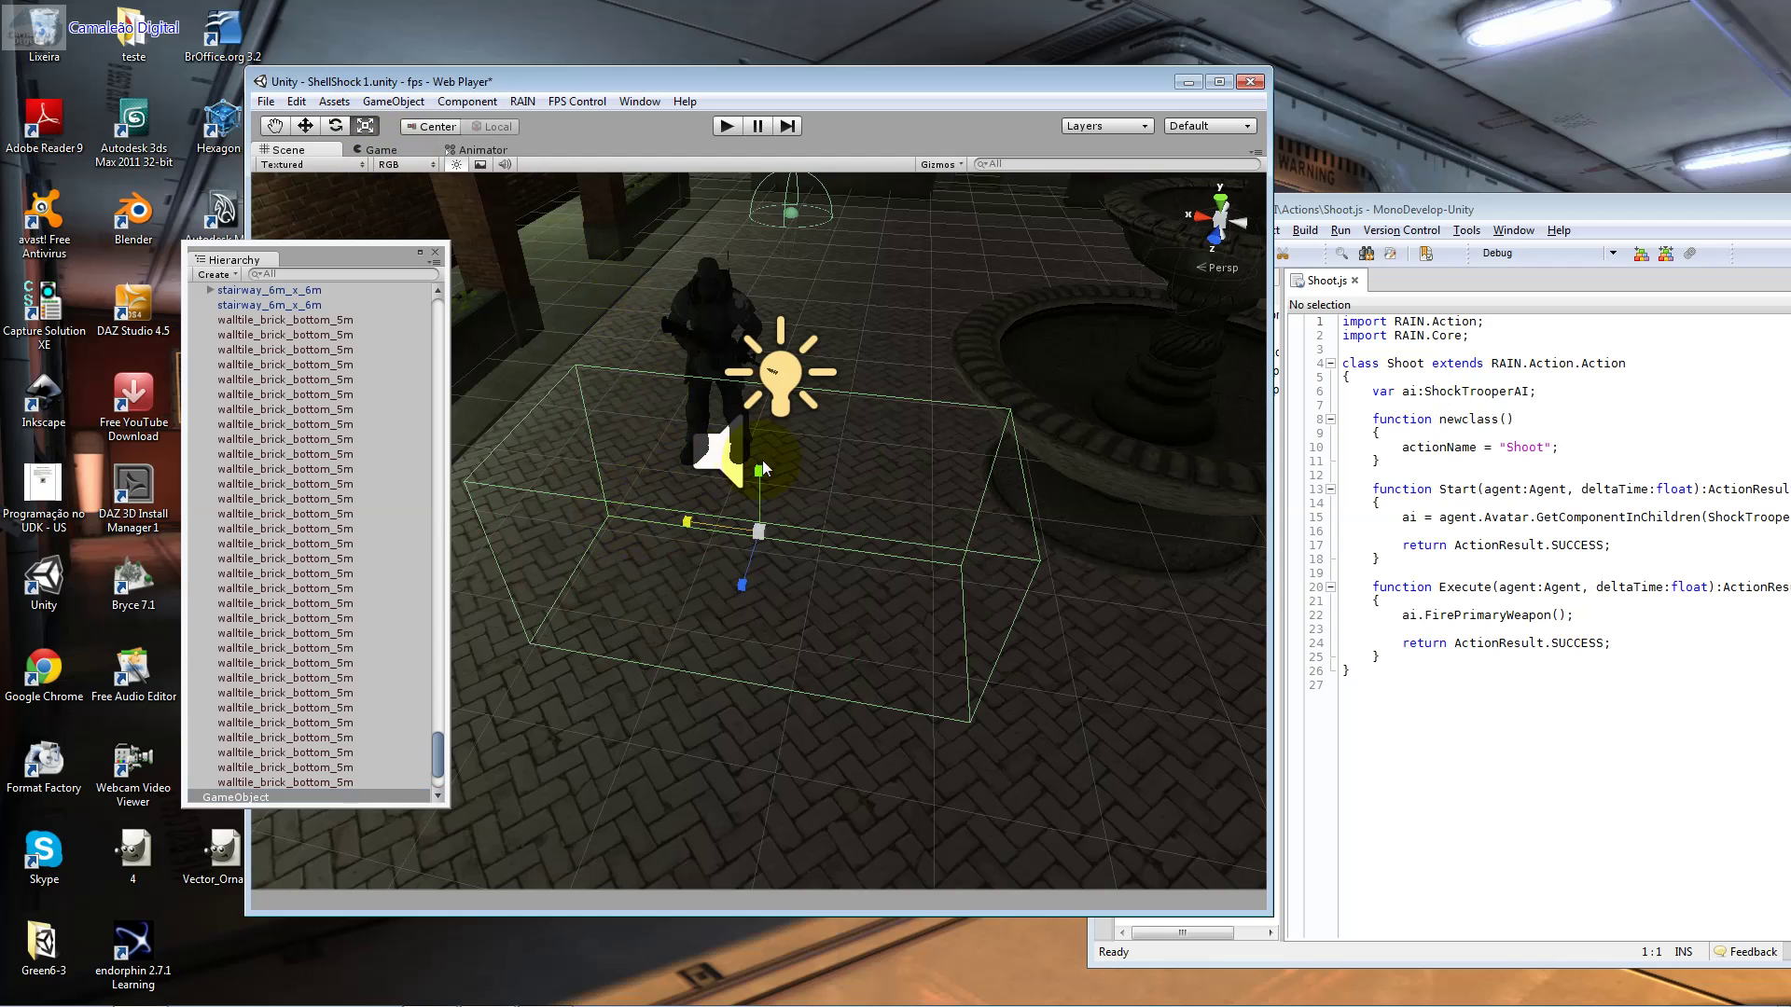
{"action": "left_click_drag", "start_coordinate": [744, 585], "coordinate": [729, 658]}
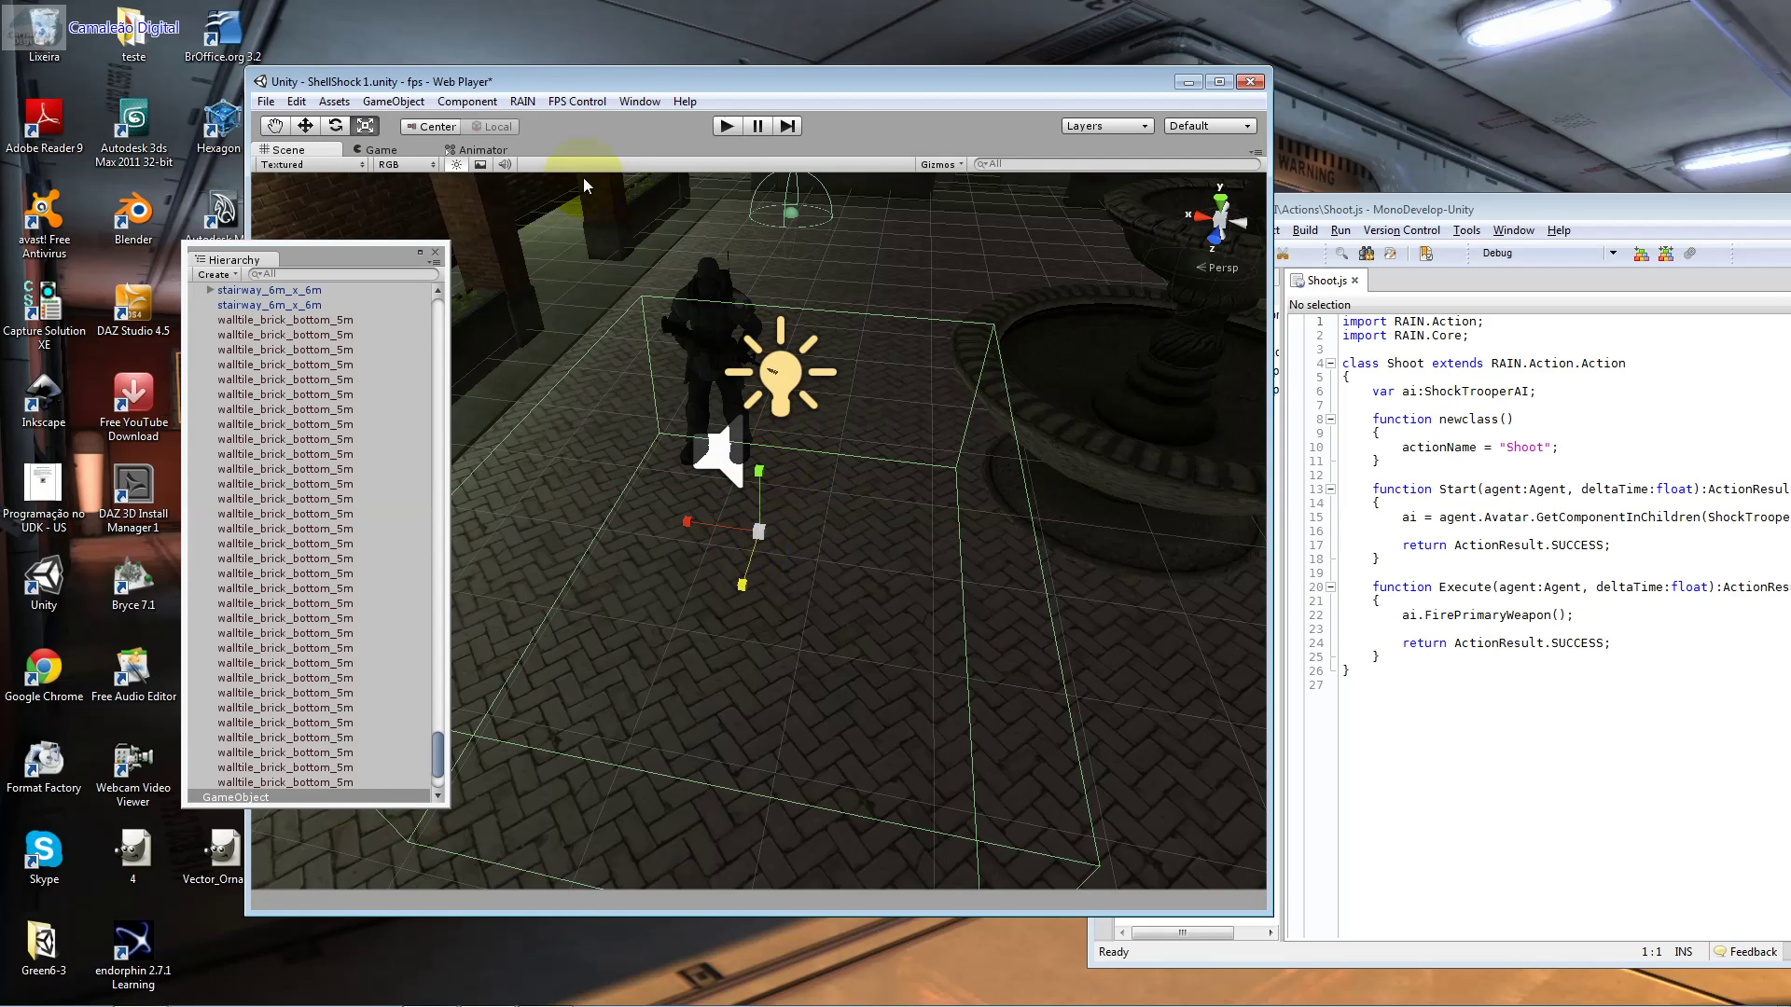
{"action": "left_click", "coordinate": [645, 100]}
{"action": "left_click", "coordinate": [728, 241]}
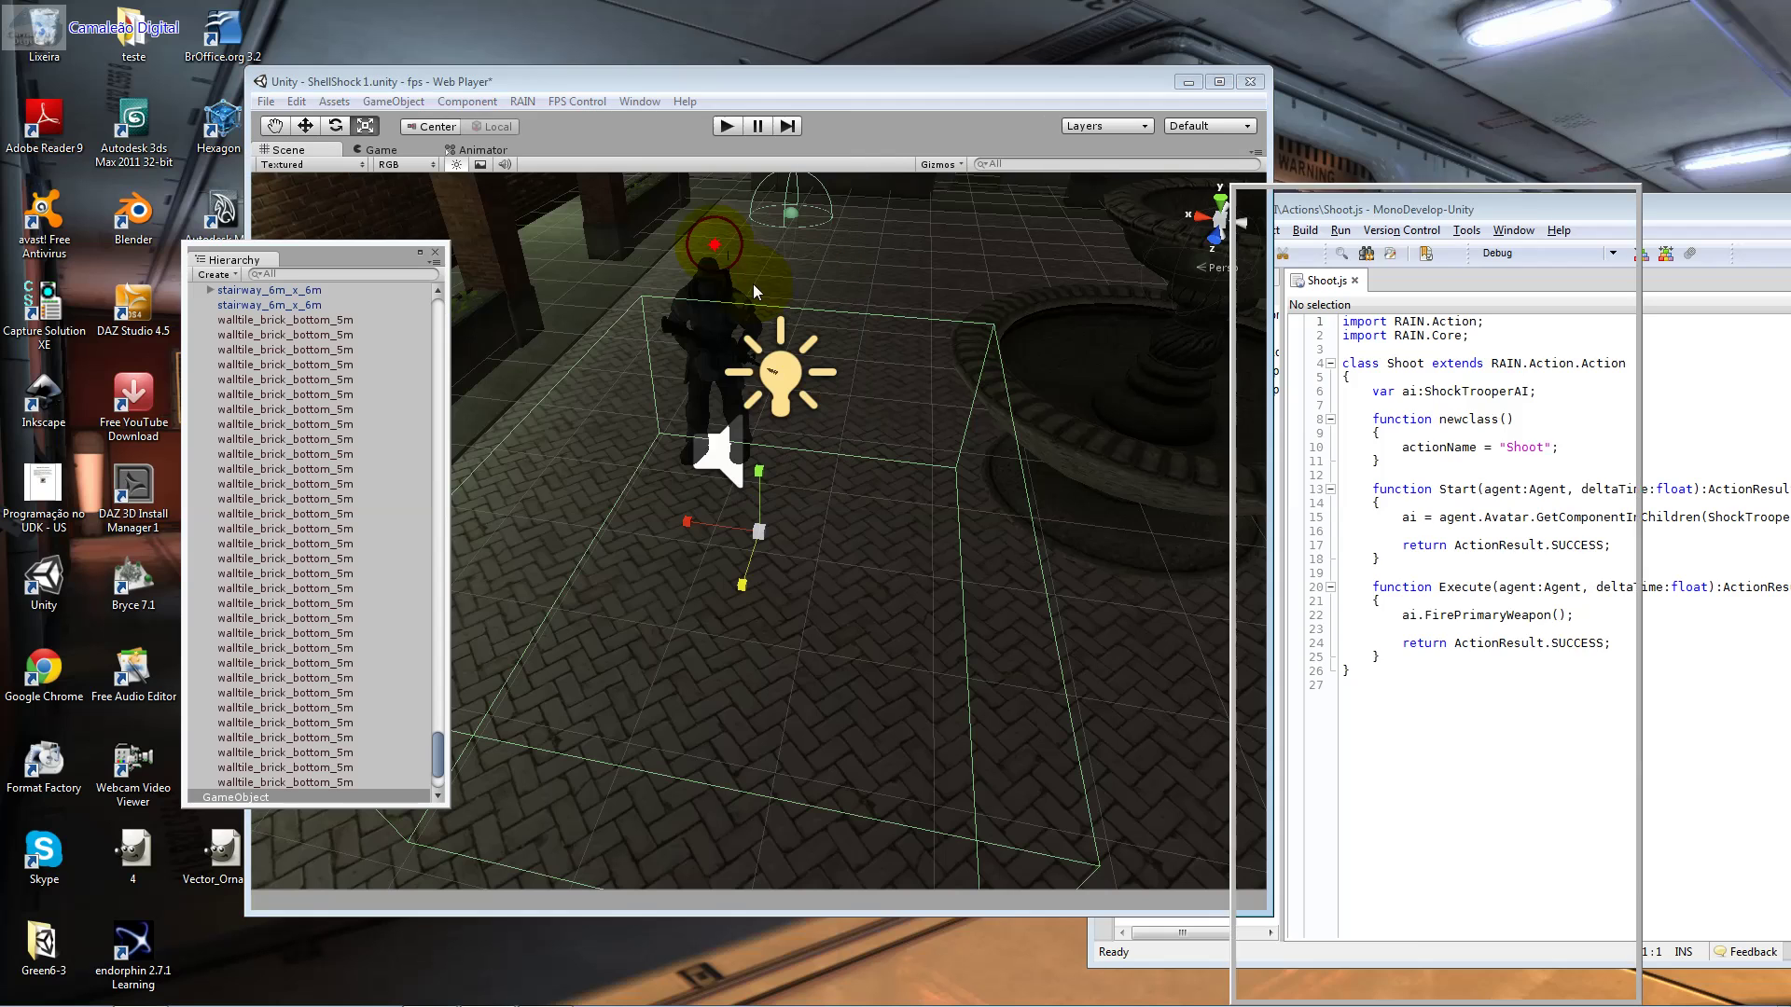
Step: Browse Add Component's Scripts > FPSControl list, then close it without adding any script
{"action": "left_click", "coordinate": [1512, 518]}
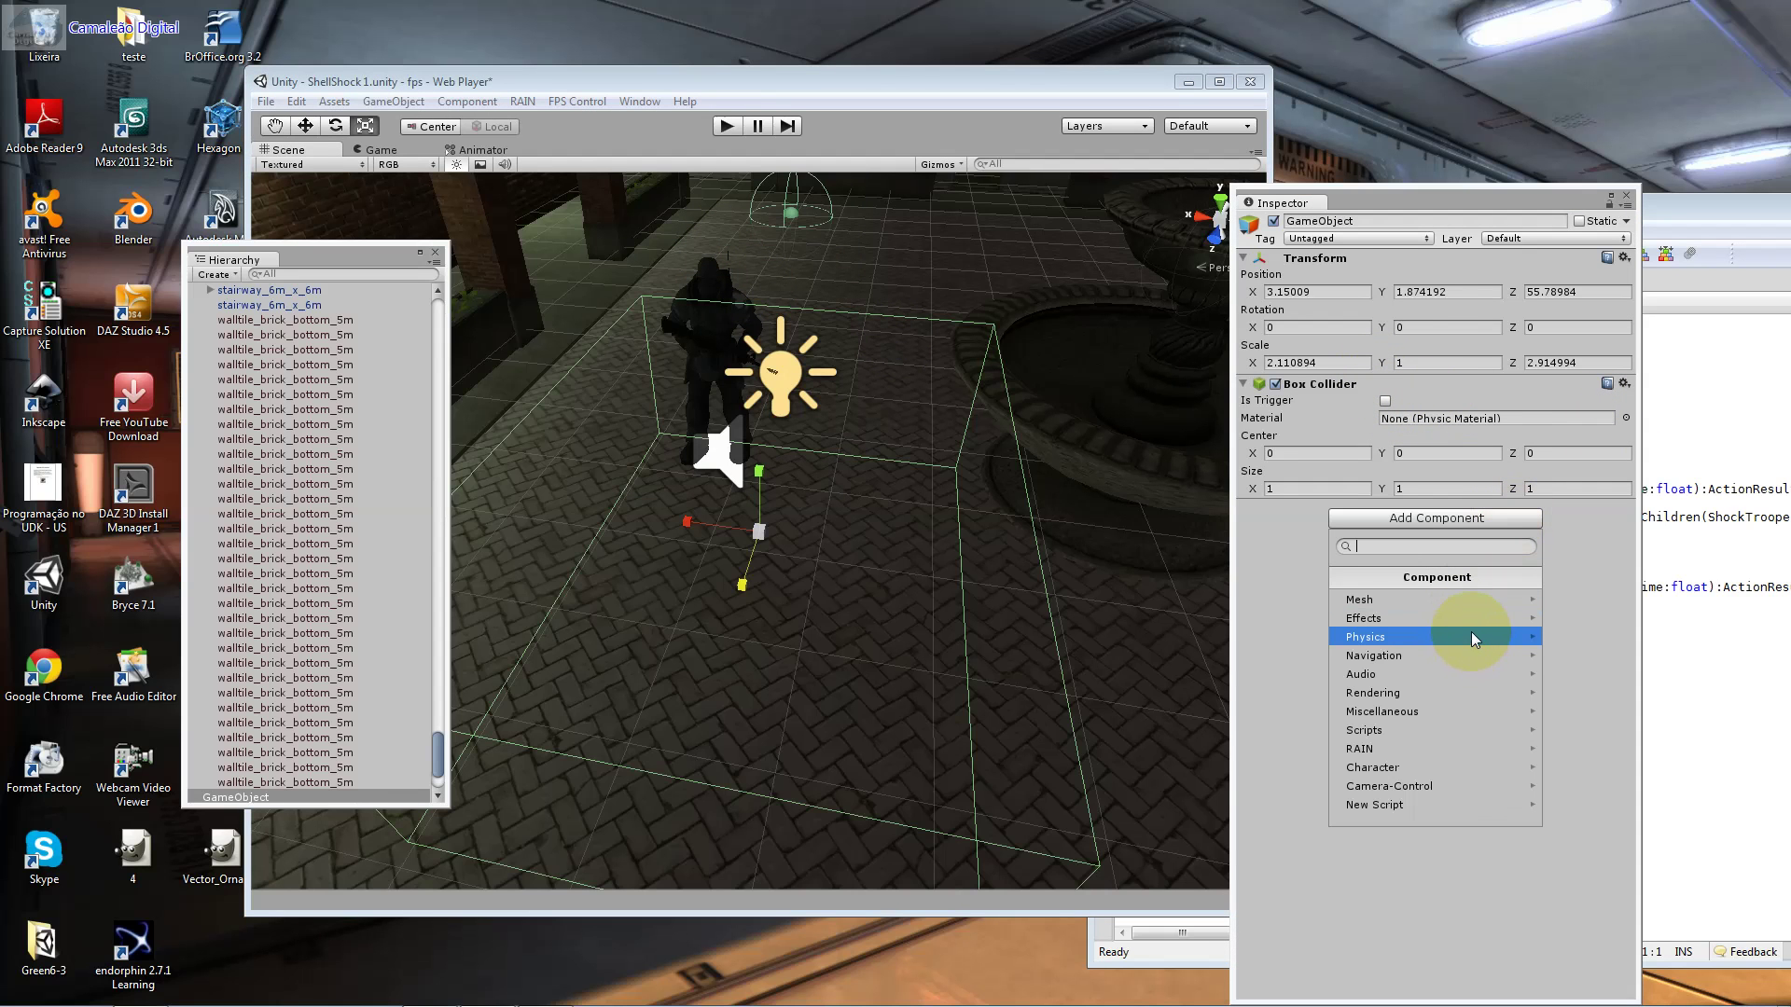
{"action": "left_click", "coordinate": [1470, 729]}
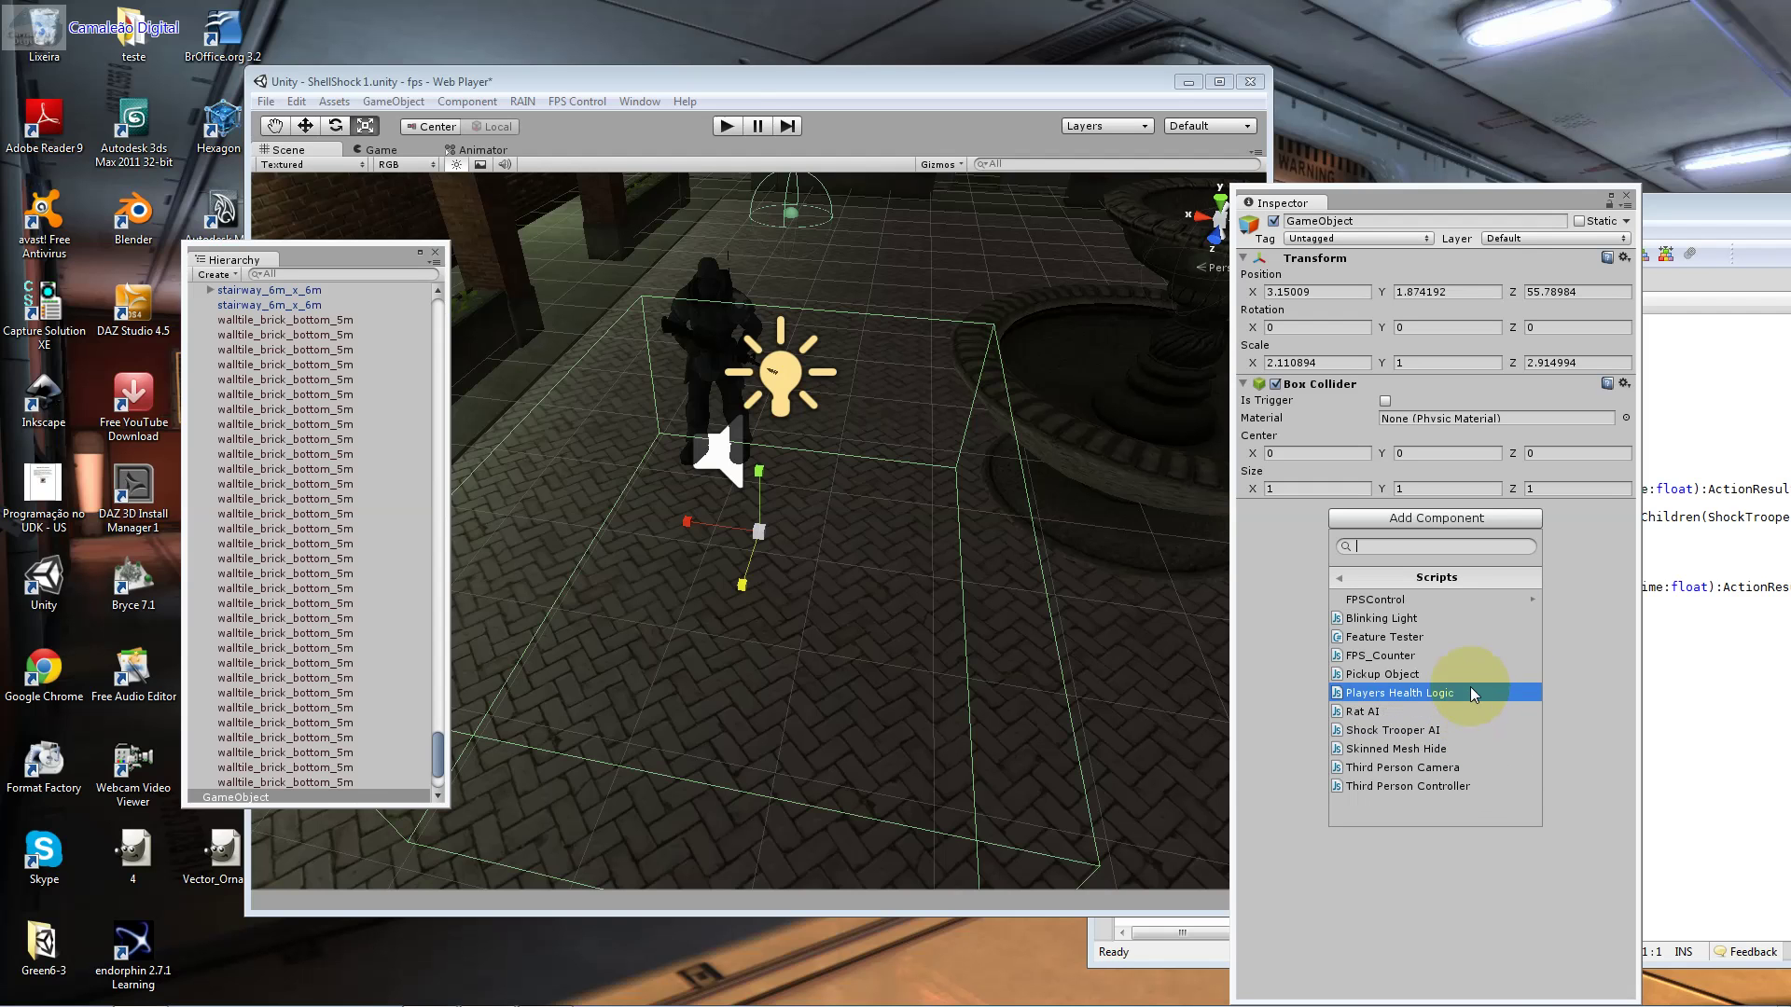
{"action": "left_click", "coordinate": [1483, 601]}
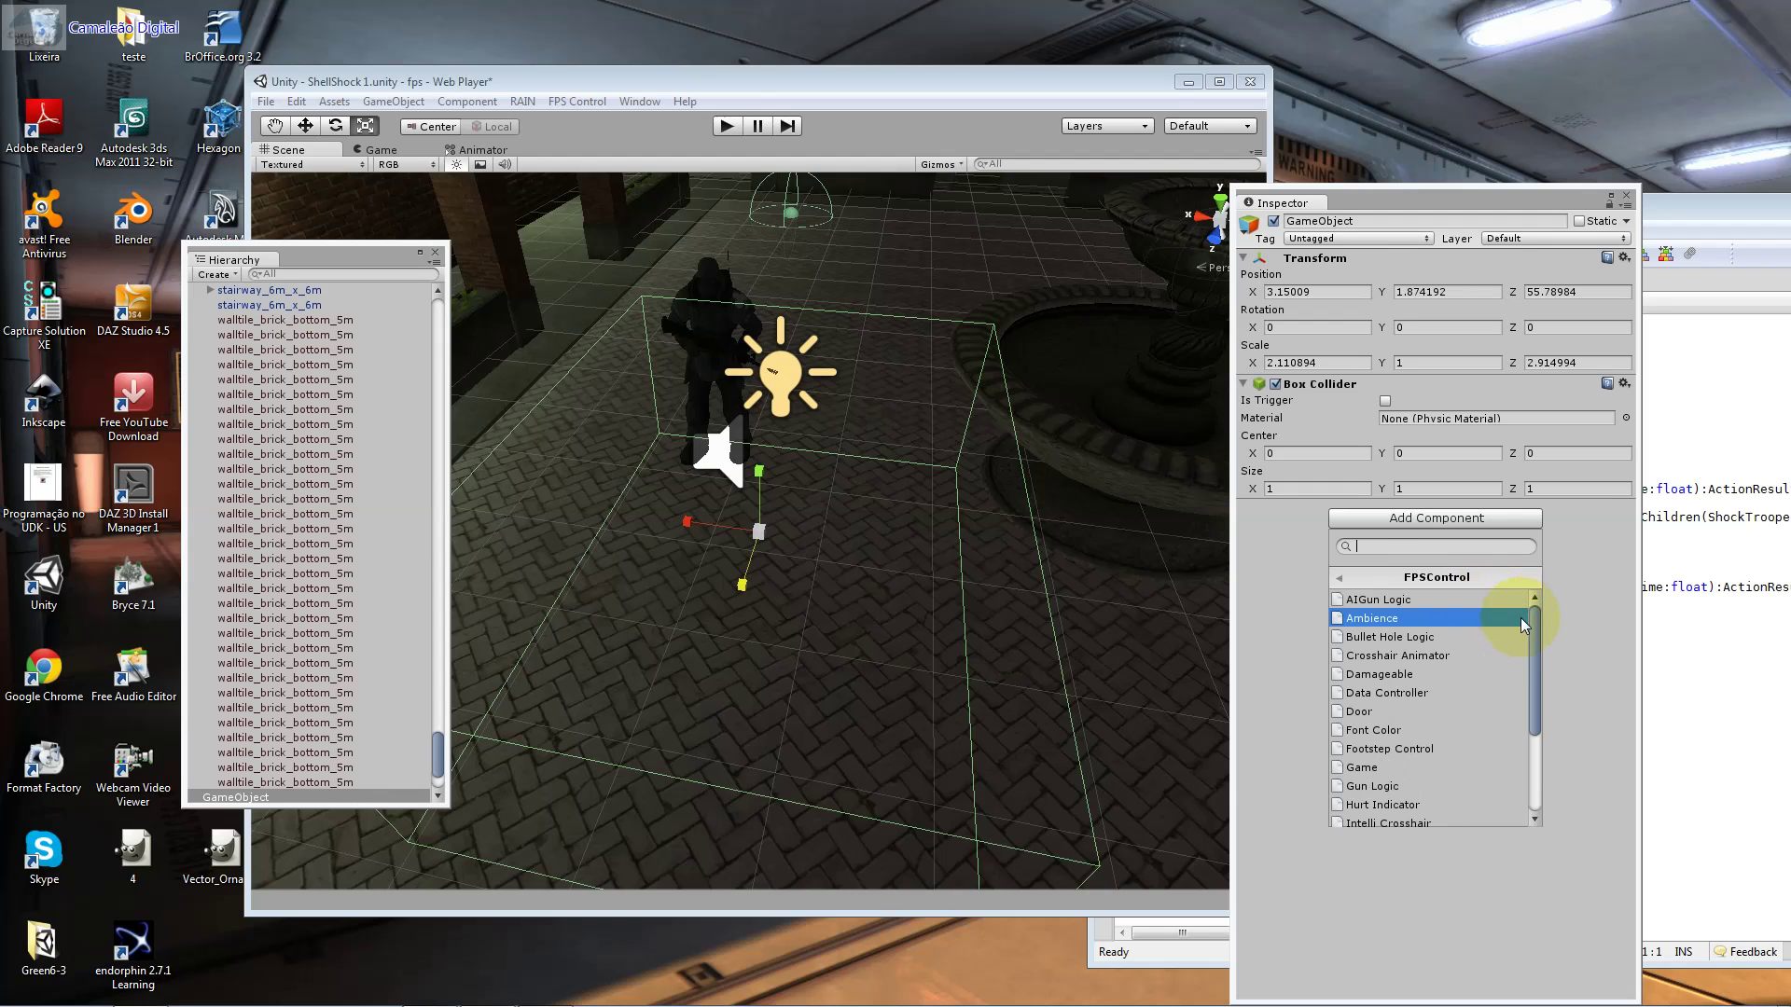
{"action": "left_click", "coordinate": [1498, 578]}
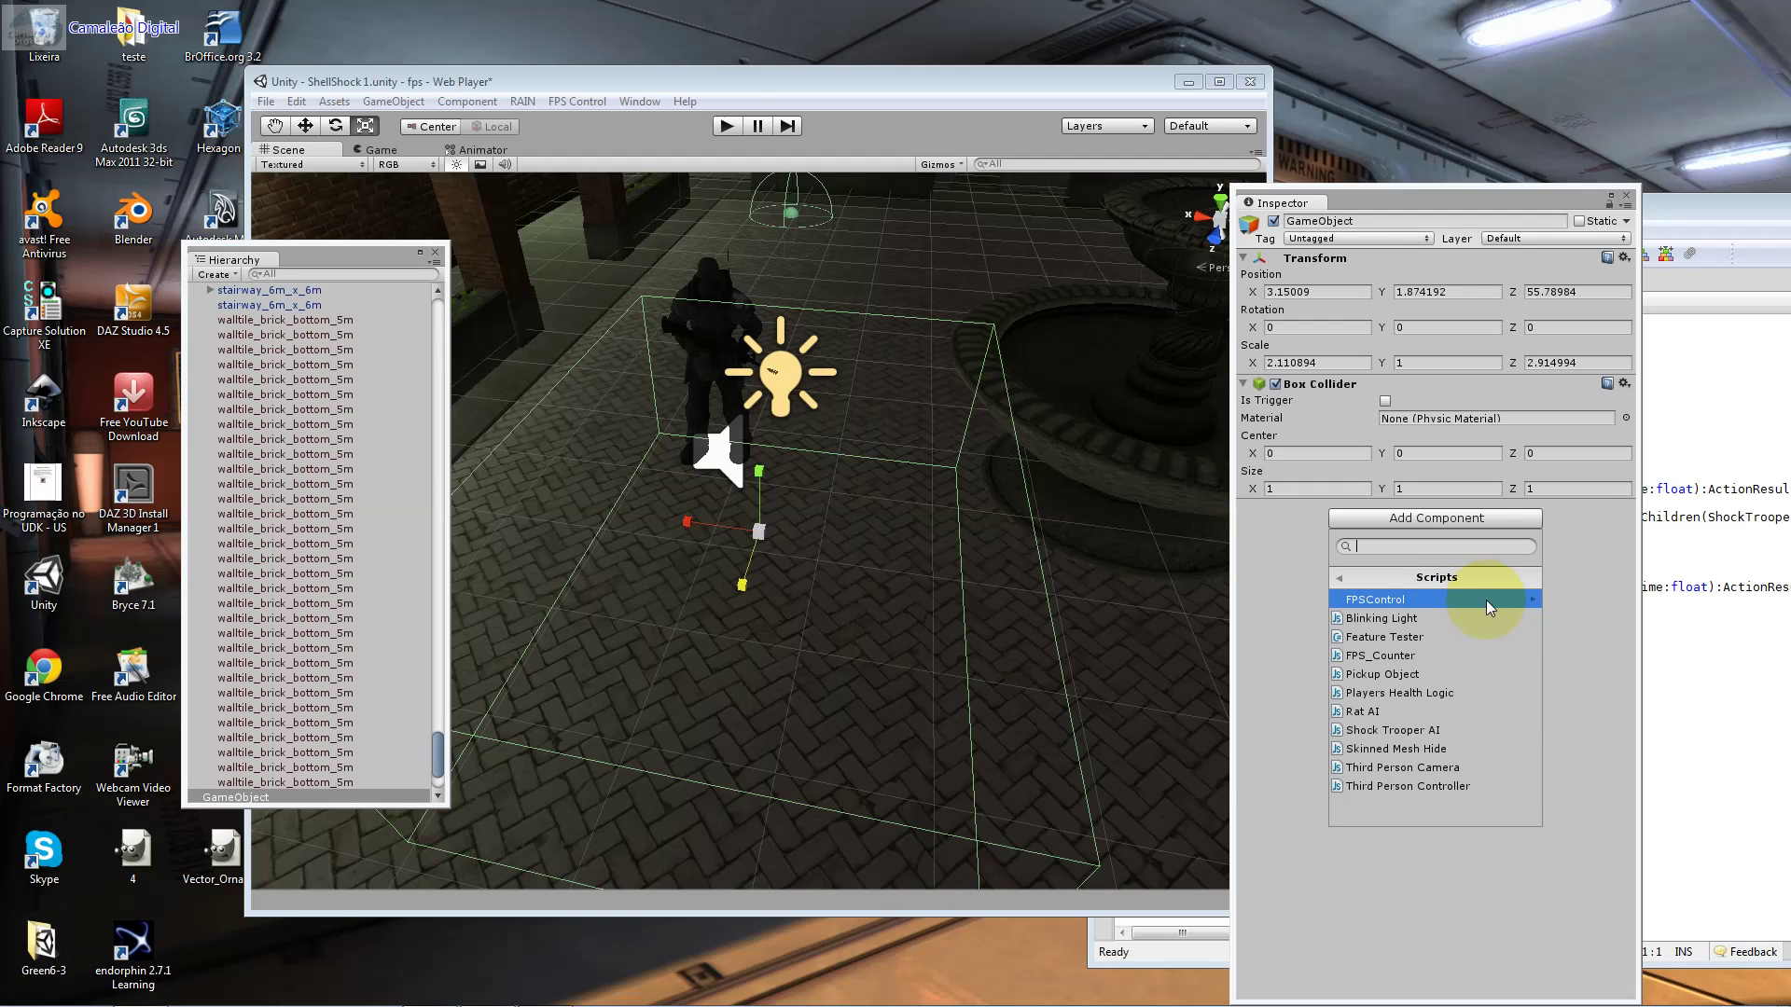
{"action": "left_click", "coordinate": [1487, 600]}
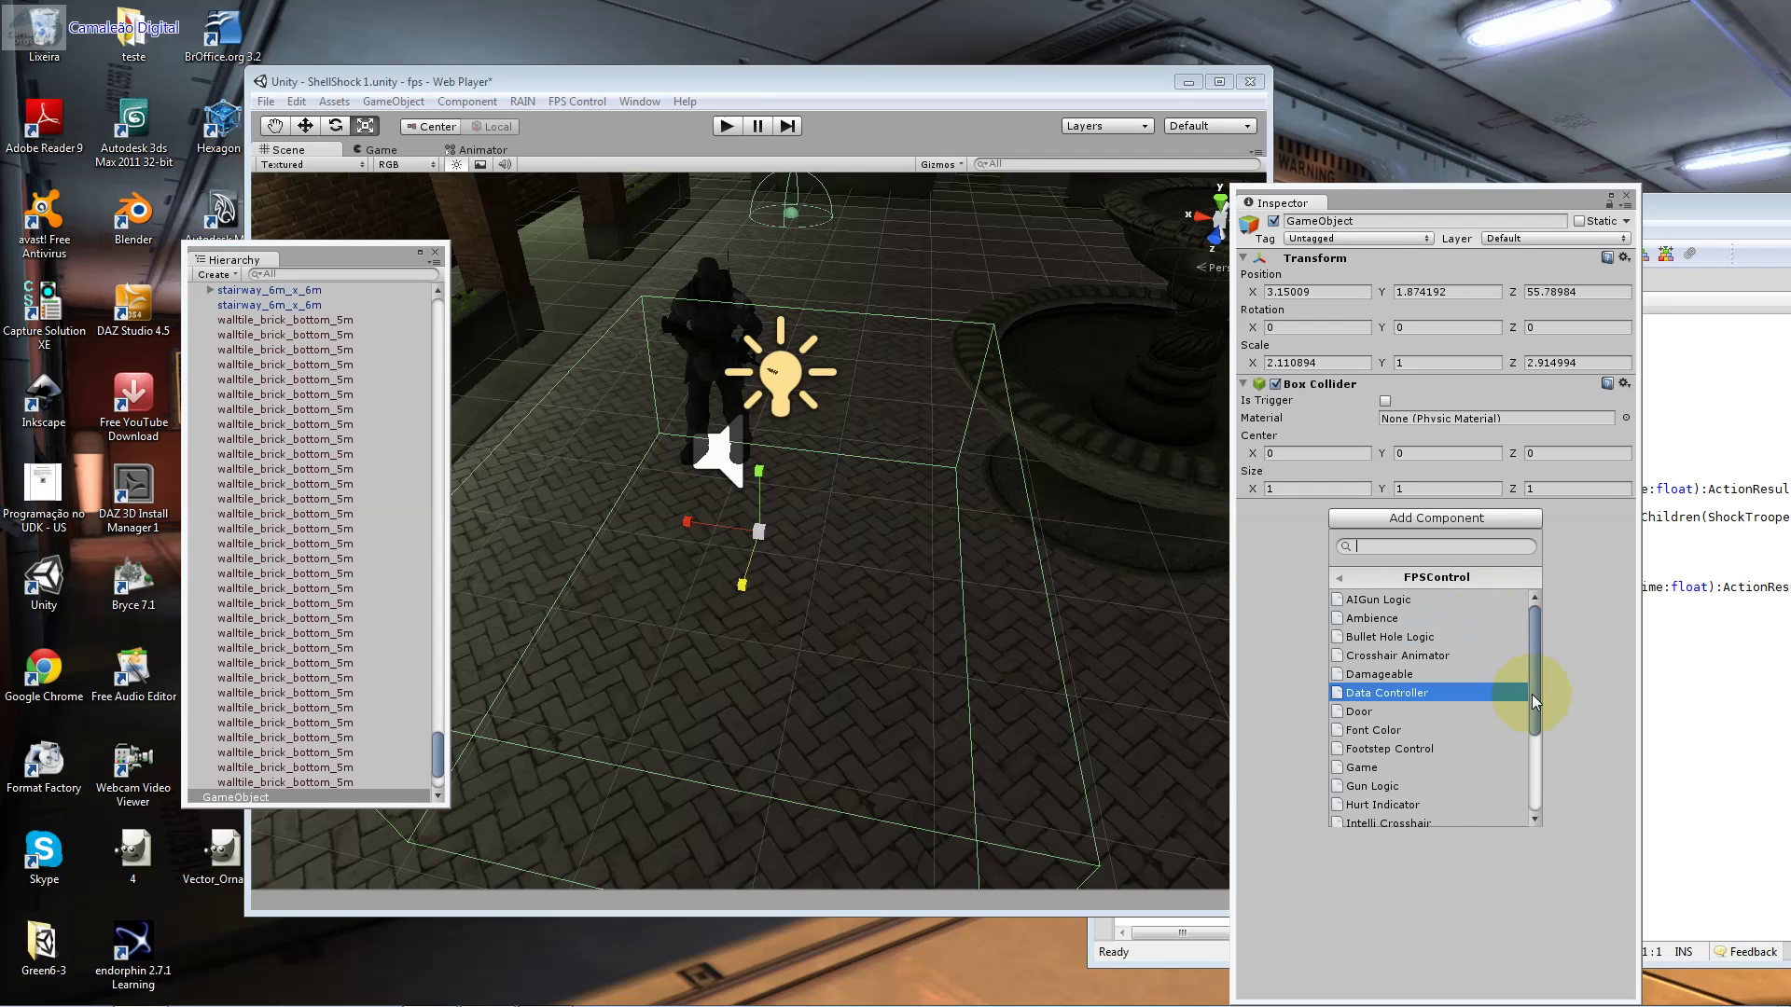
{"action": "left_click_drag", "start_coordinate": [1530, 692], "coordinate": [1548, 640]}
{"action": "left_click", "coordinate": [1423, 580]}
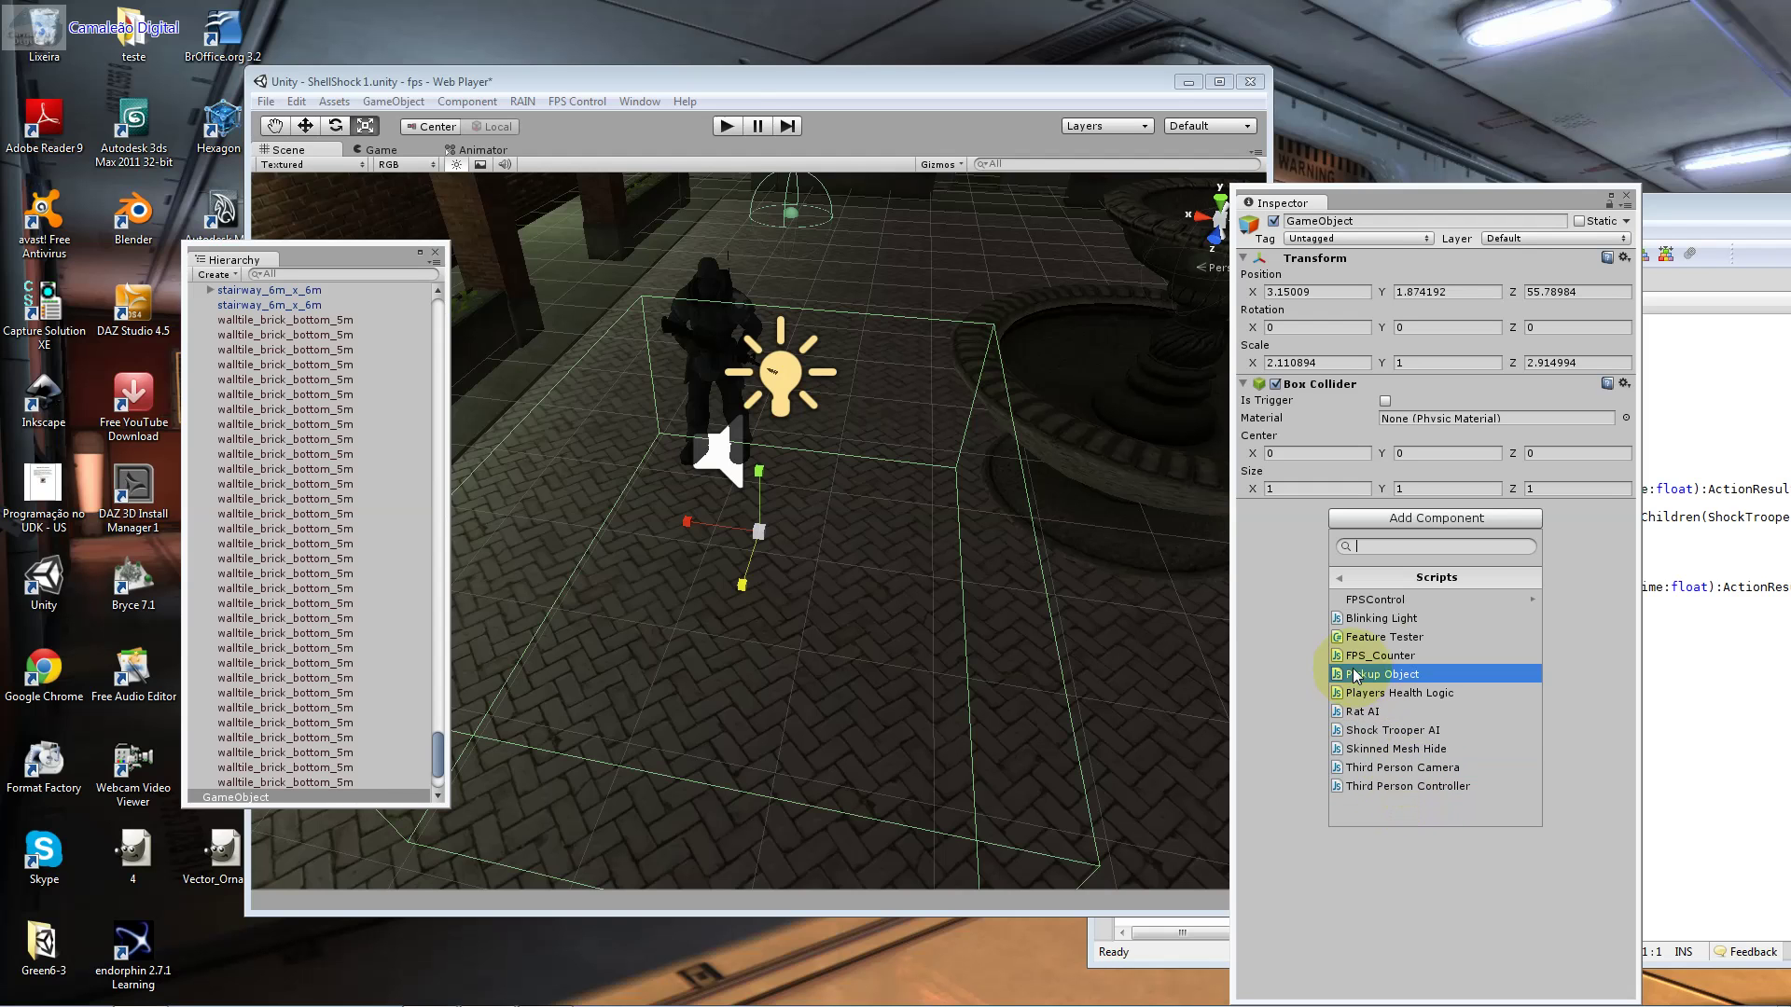
{"action": "left_click", "coordinate": [1356, 580]}
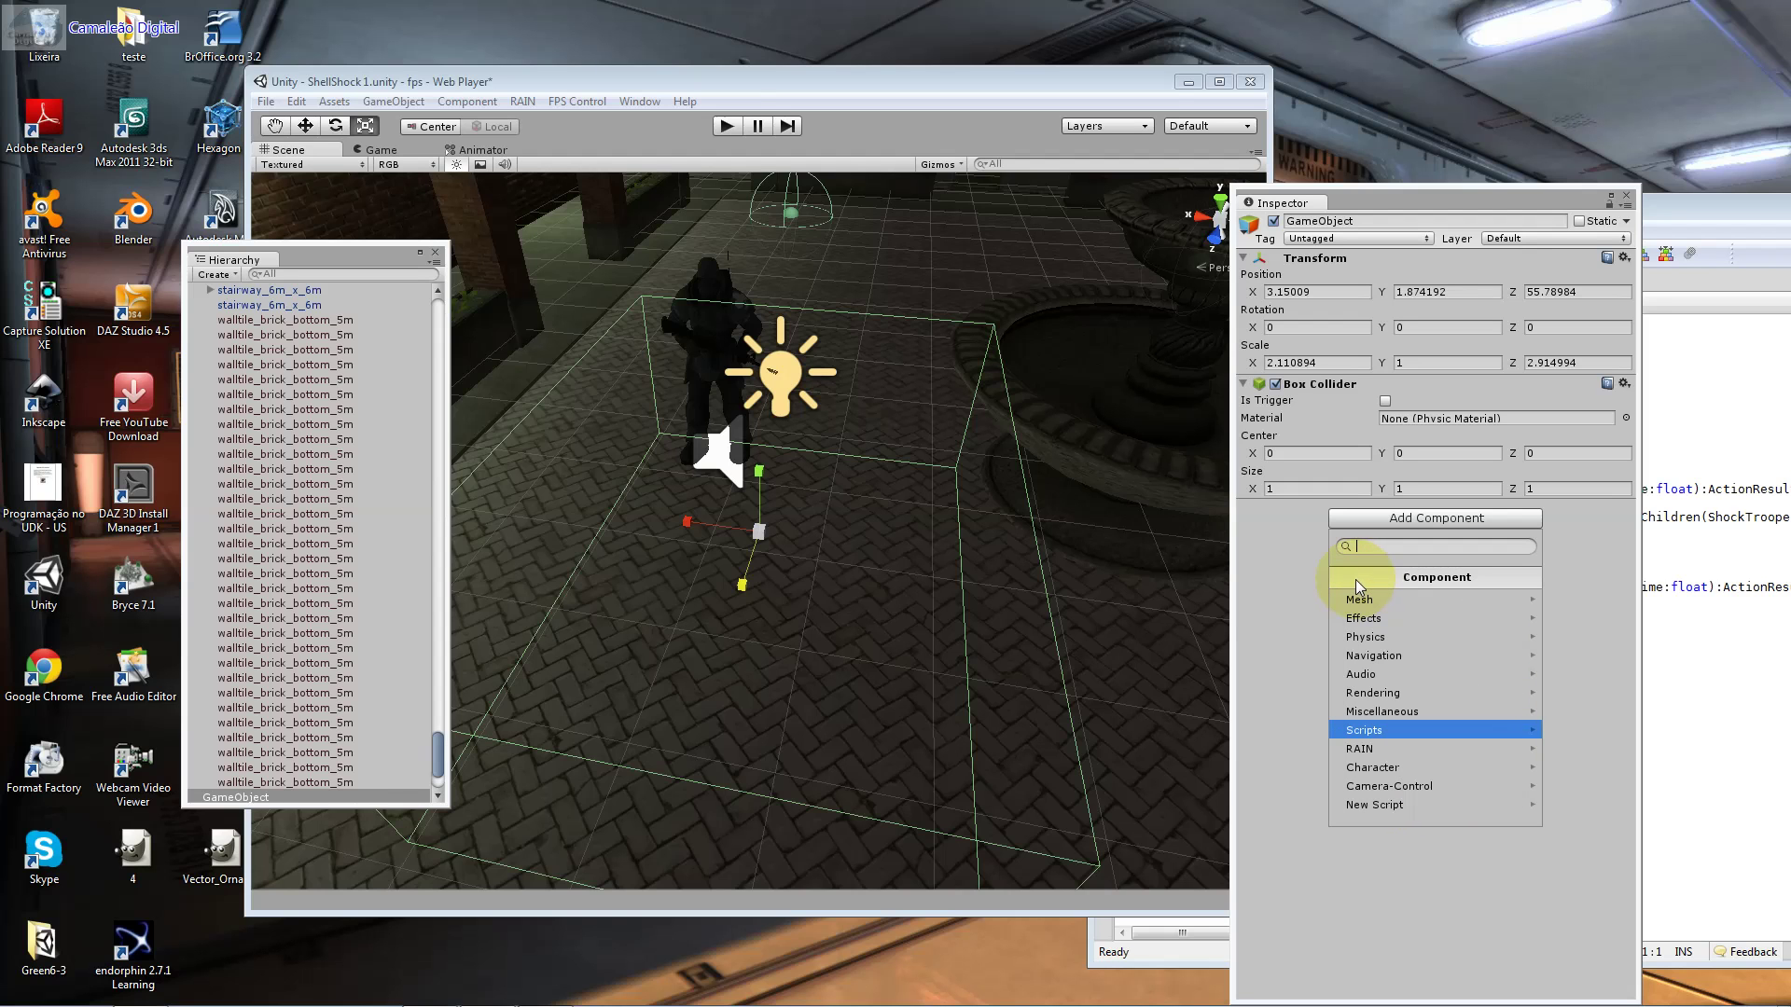
{"action": "left_click", "coordinate": [1294, 619]}
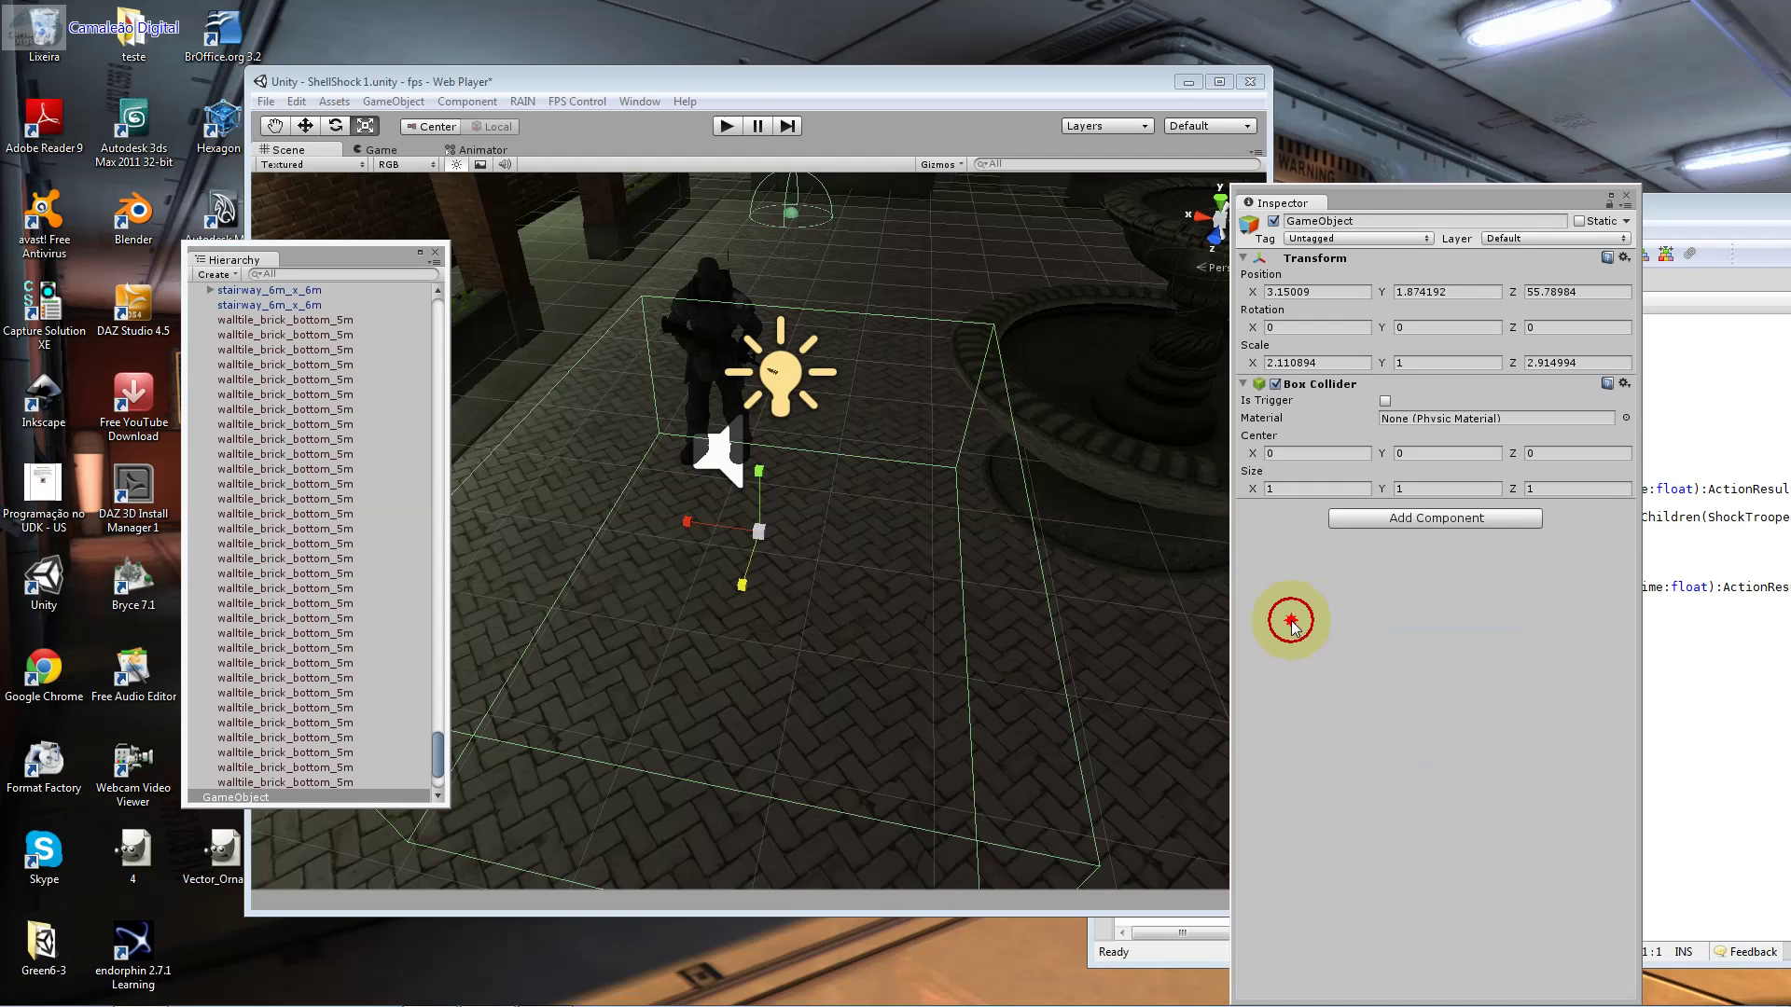
Step: With the Move tool active, delete the stray box-collider GameObject
{"action": "left_click", "coordinate": [305, 126]}
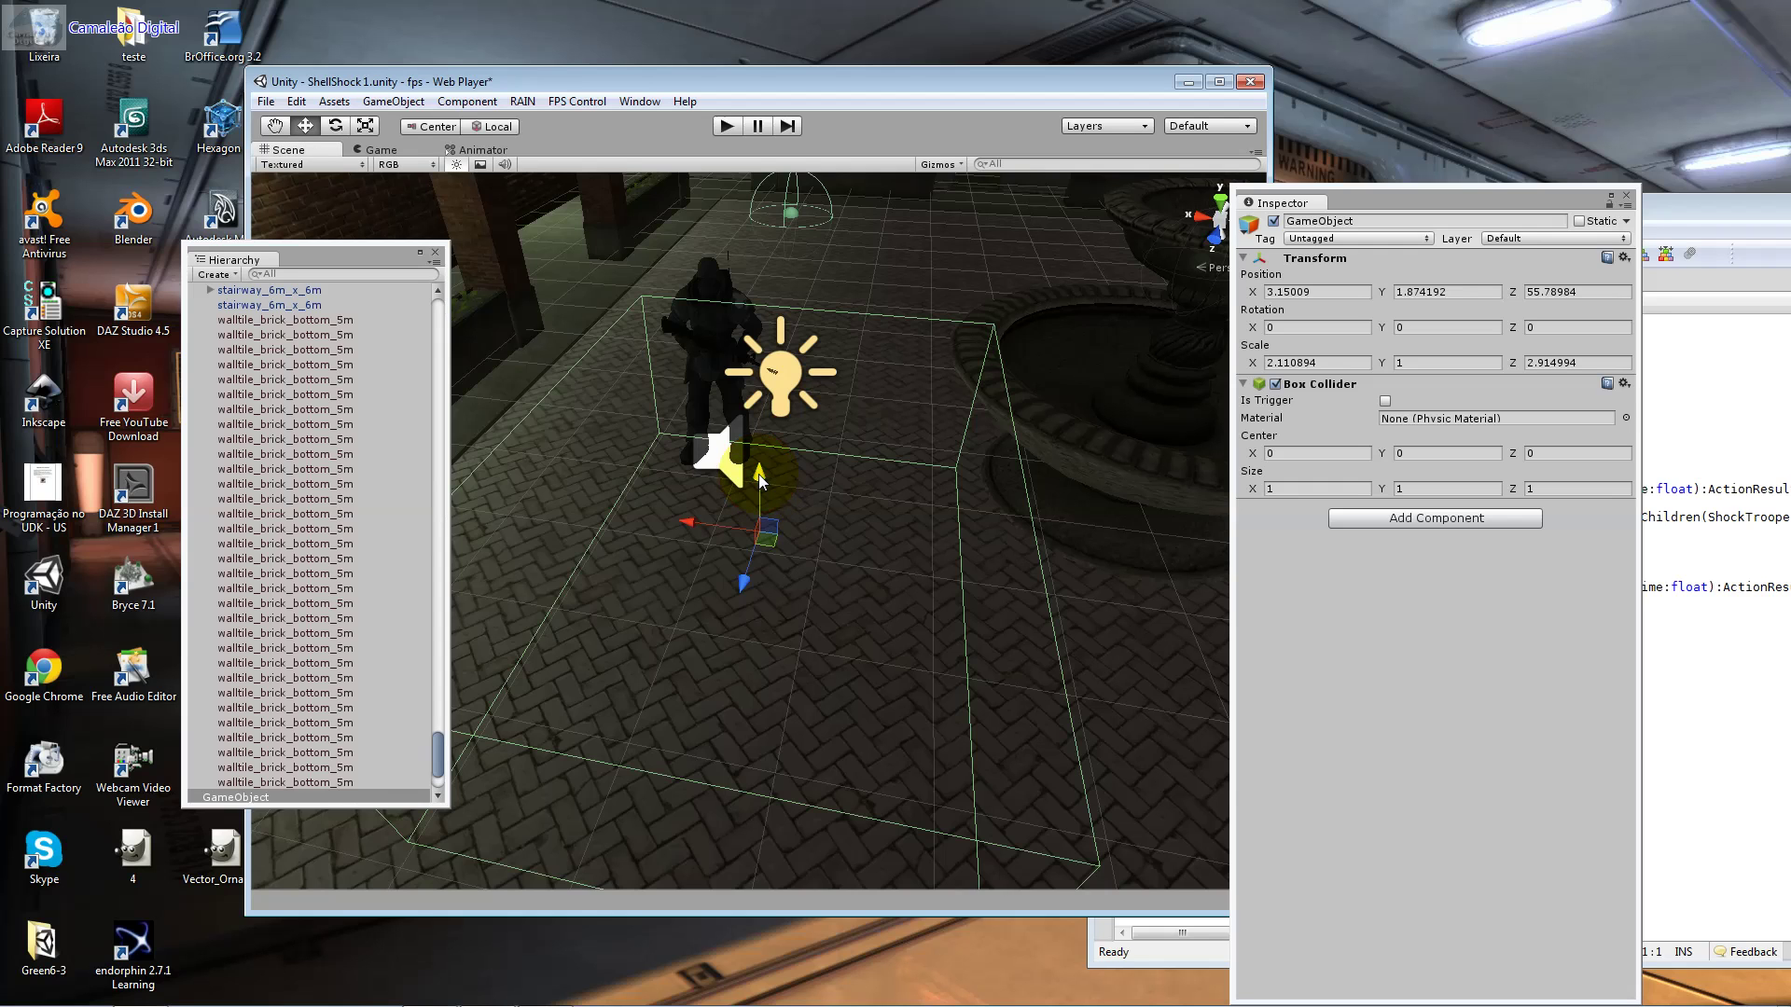
{"action": "key", "text": "Delete"}
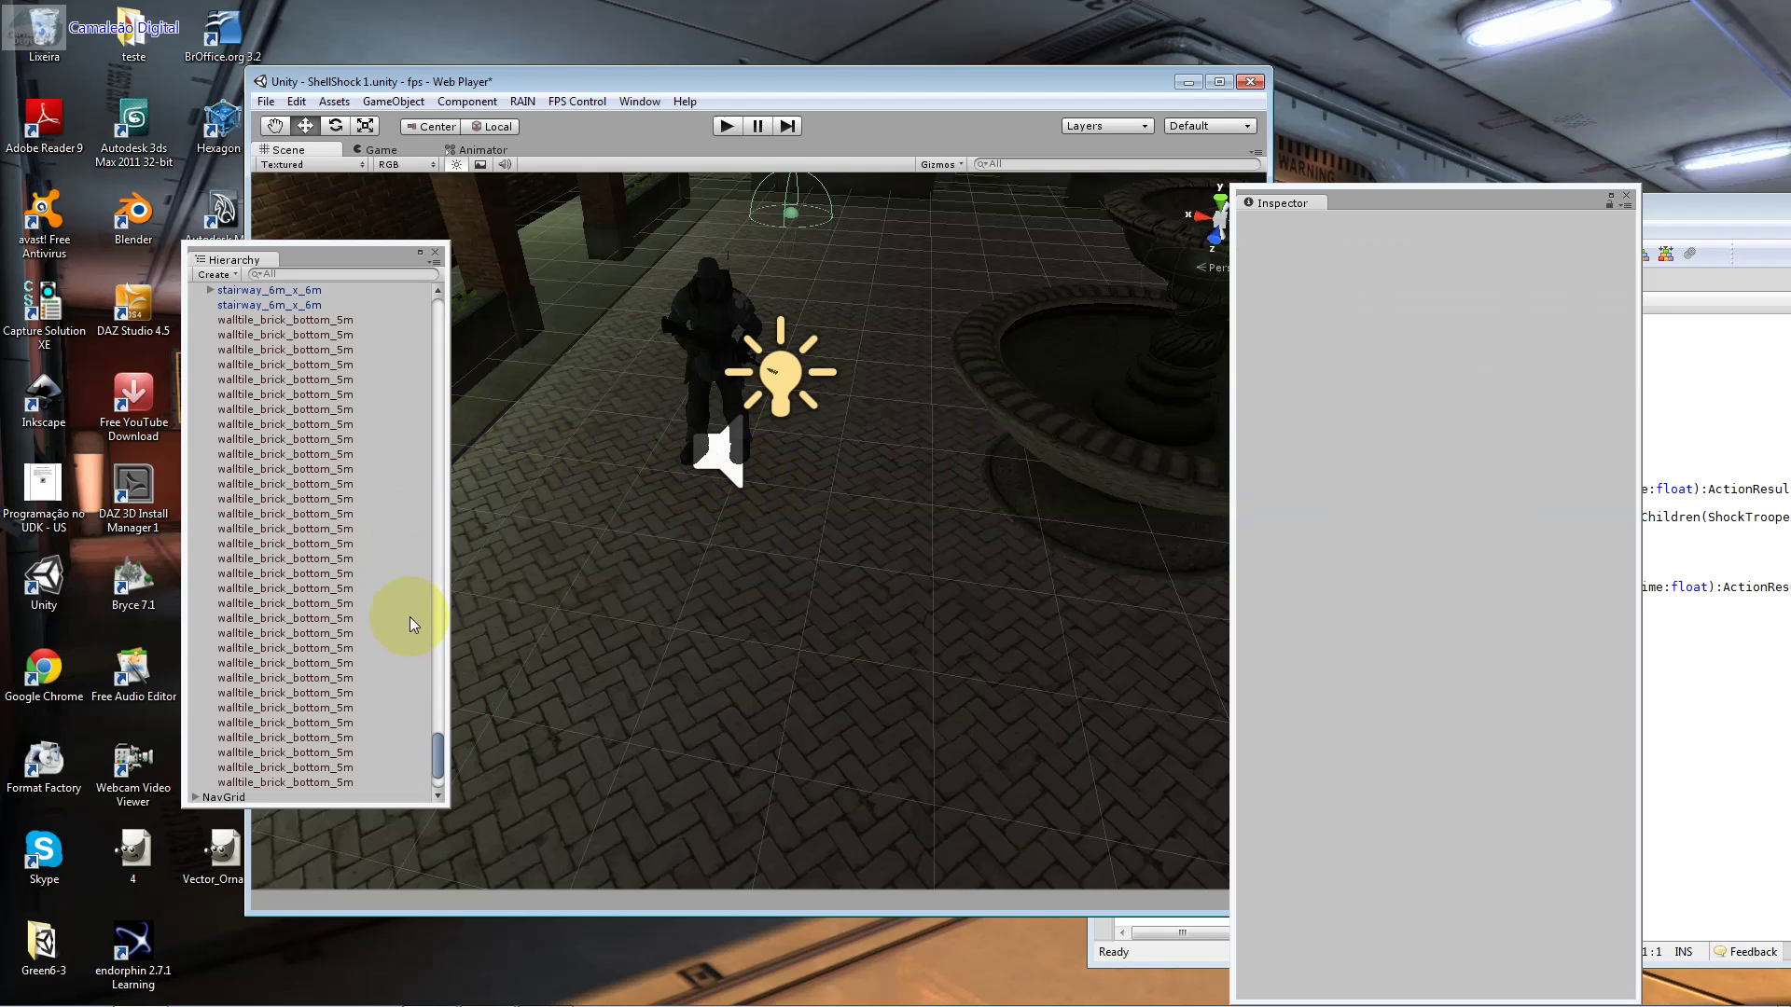
{"action": "left_click", "coordinate": [1650, 425]}
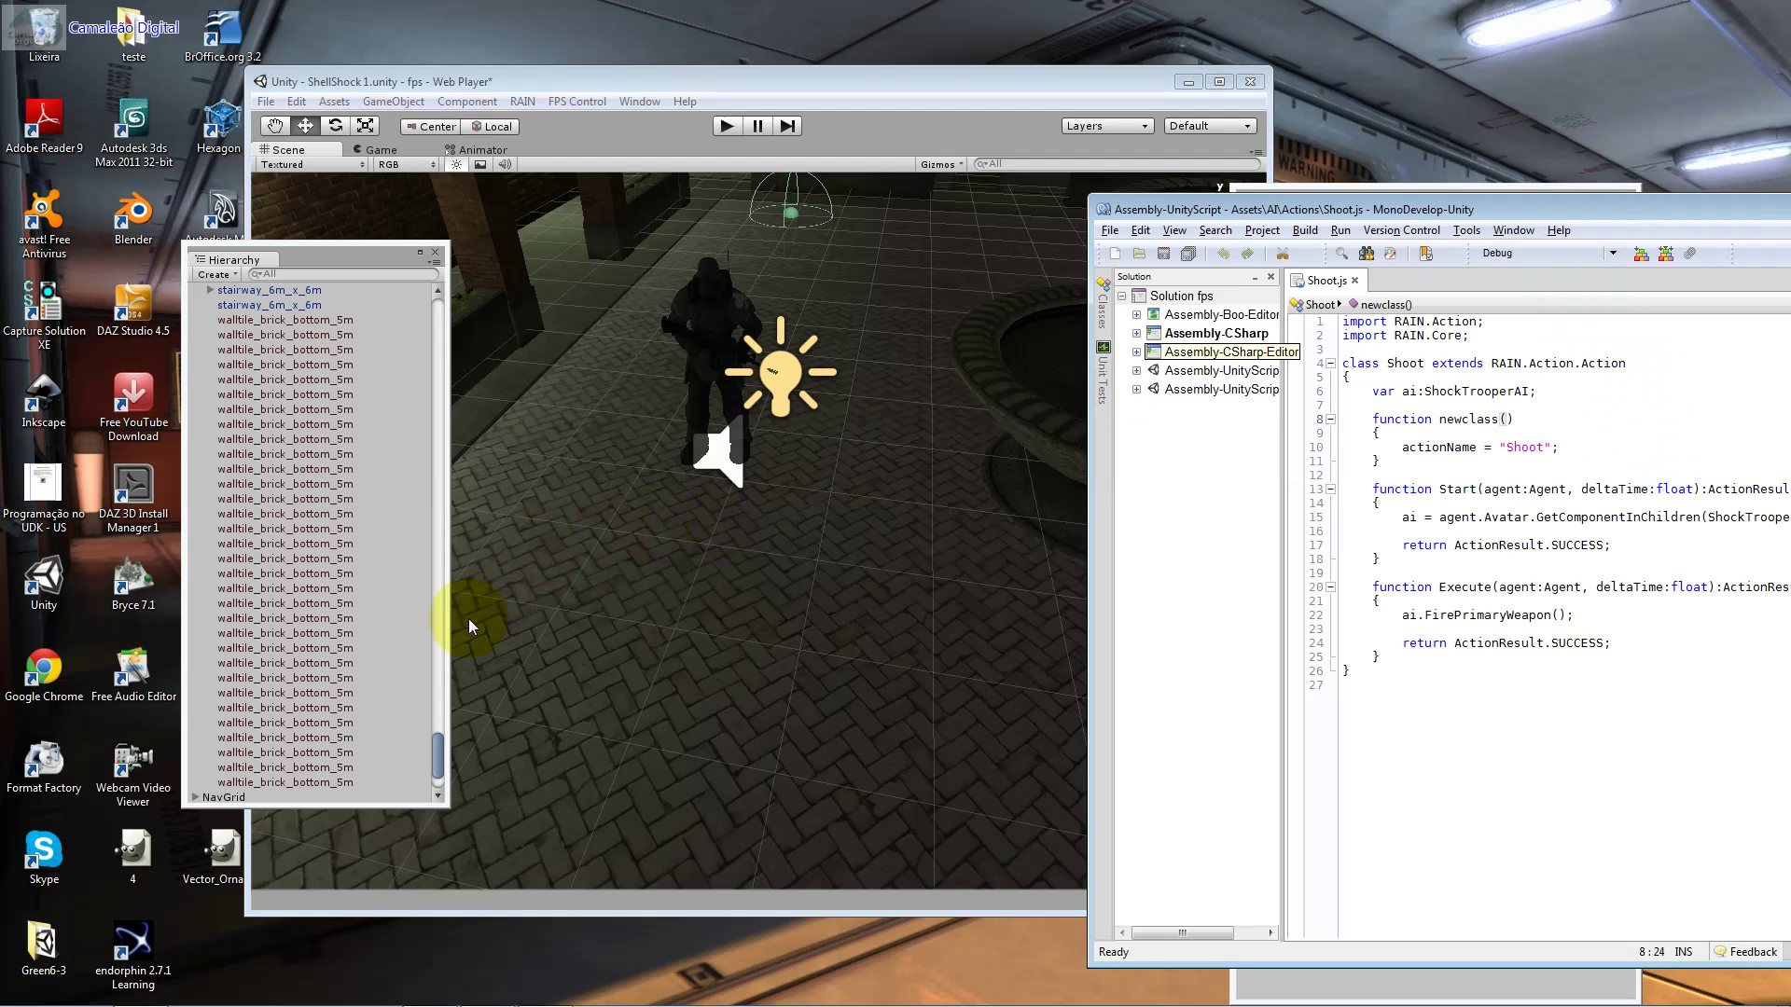
Step: Frame ShockTrooper1's SightSensor and inspect its BoxSensor script, then return to Shoot.js
{"action": "left_click_drag", "start_coordinate": [438, 746], "coordinate": [451, 310]}
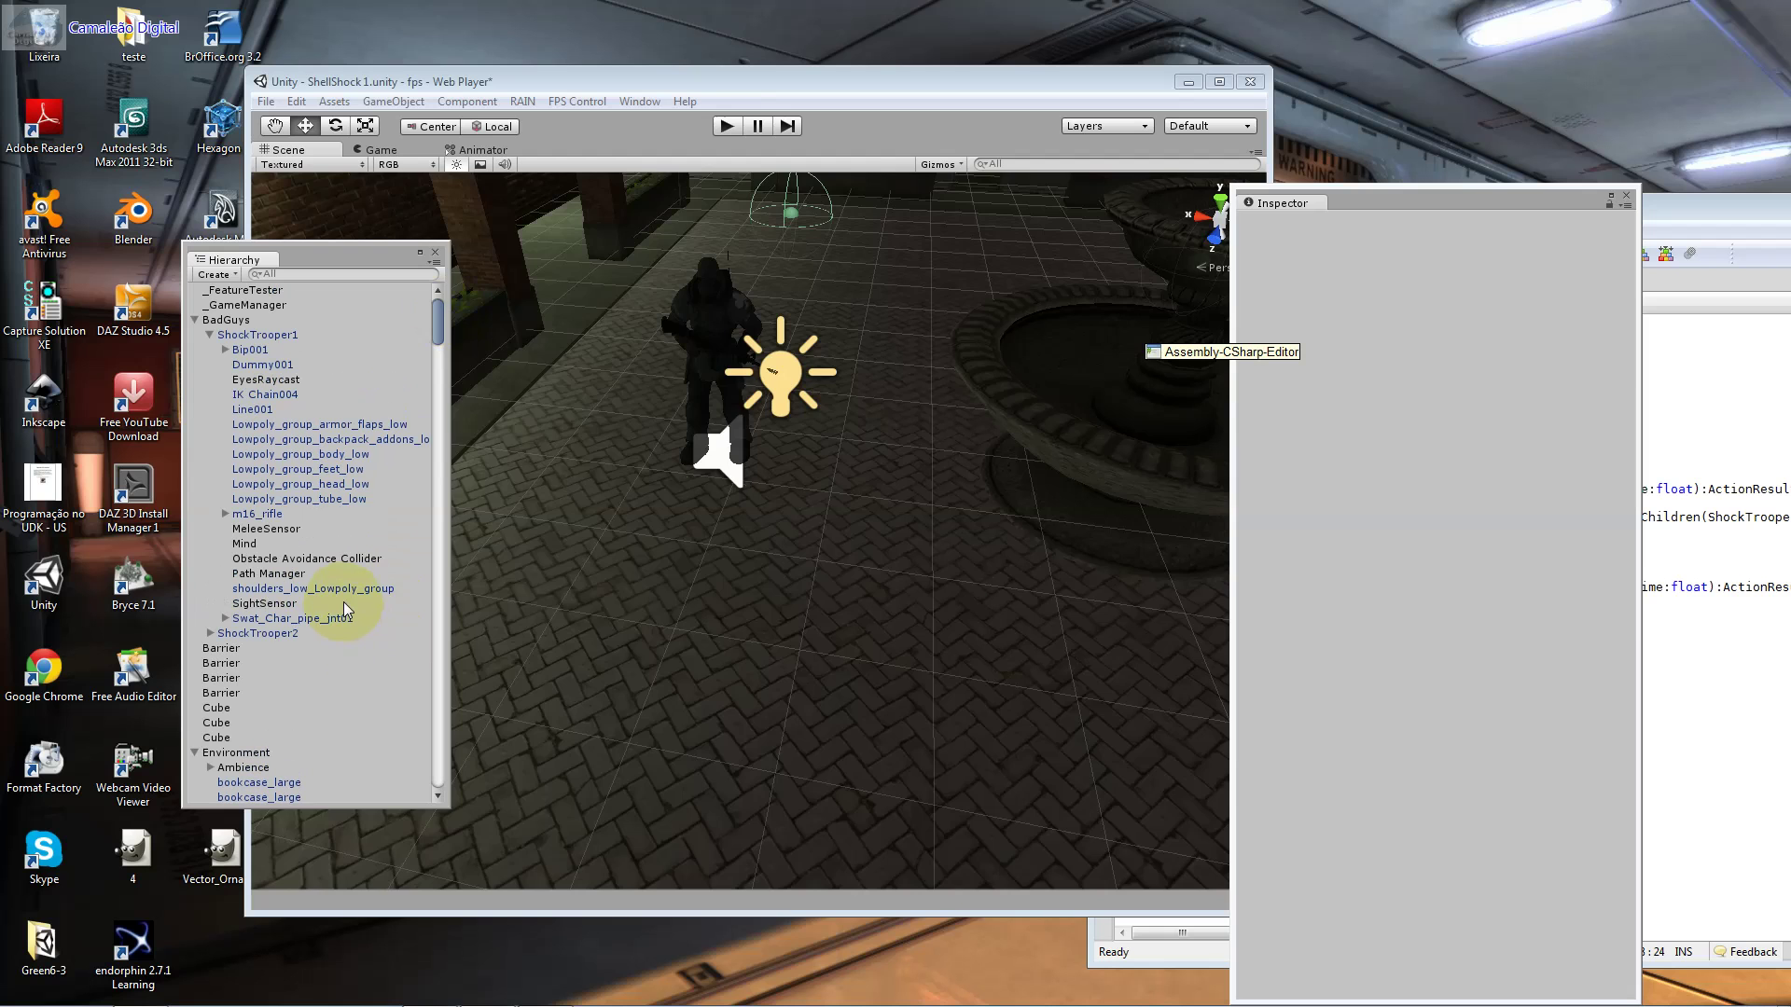
{"action": "double_click", "coordinate": [343, 602]}
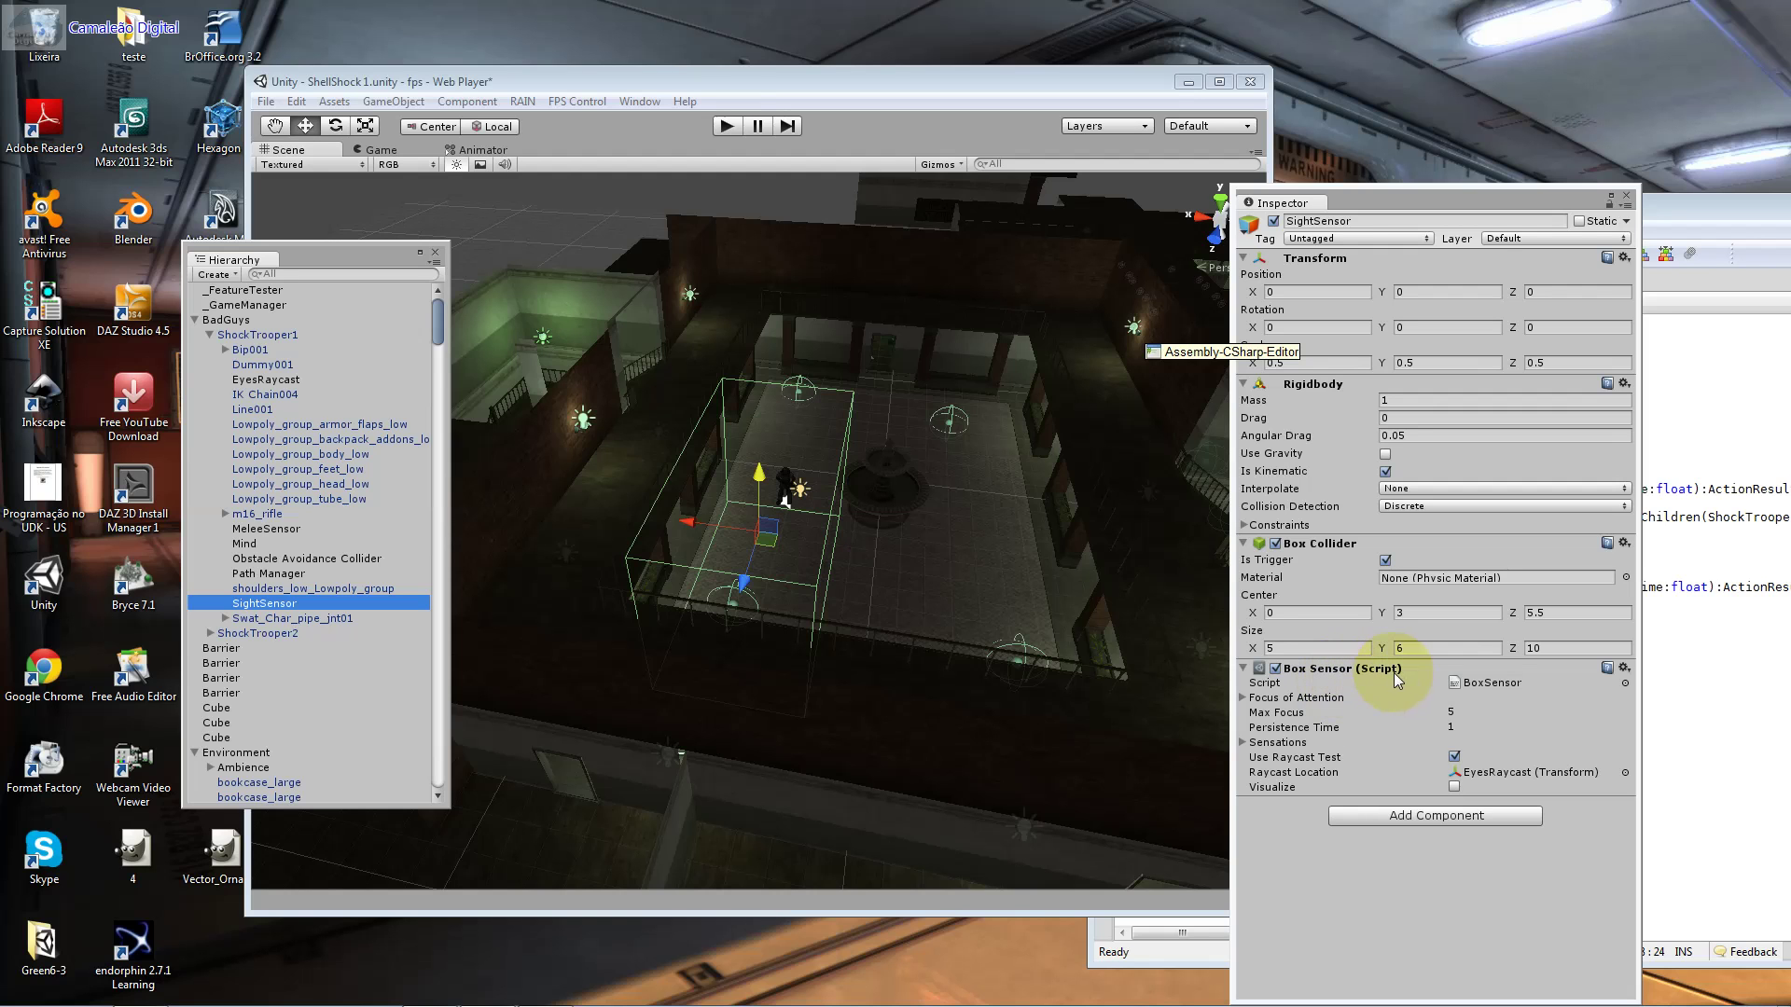
{"action": "left_click", "coordinate": [1487, 686]}
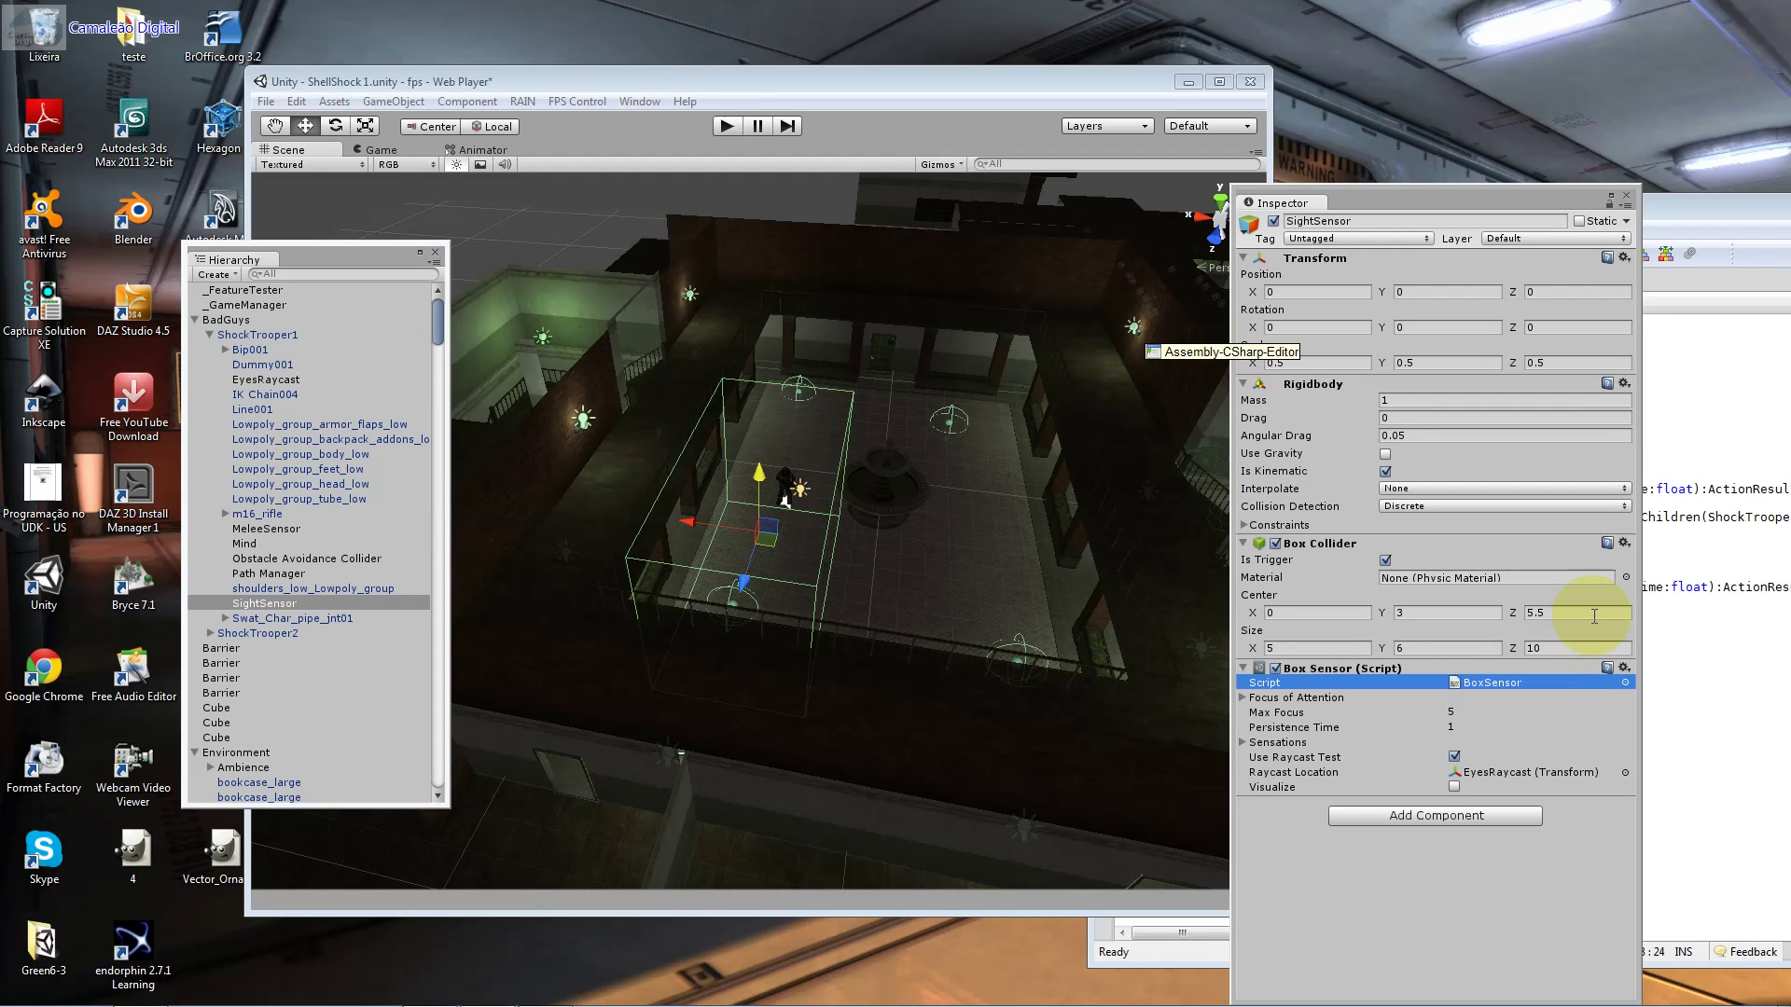
{"action": "left_click", "coordinate": [1688, 573]}
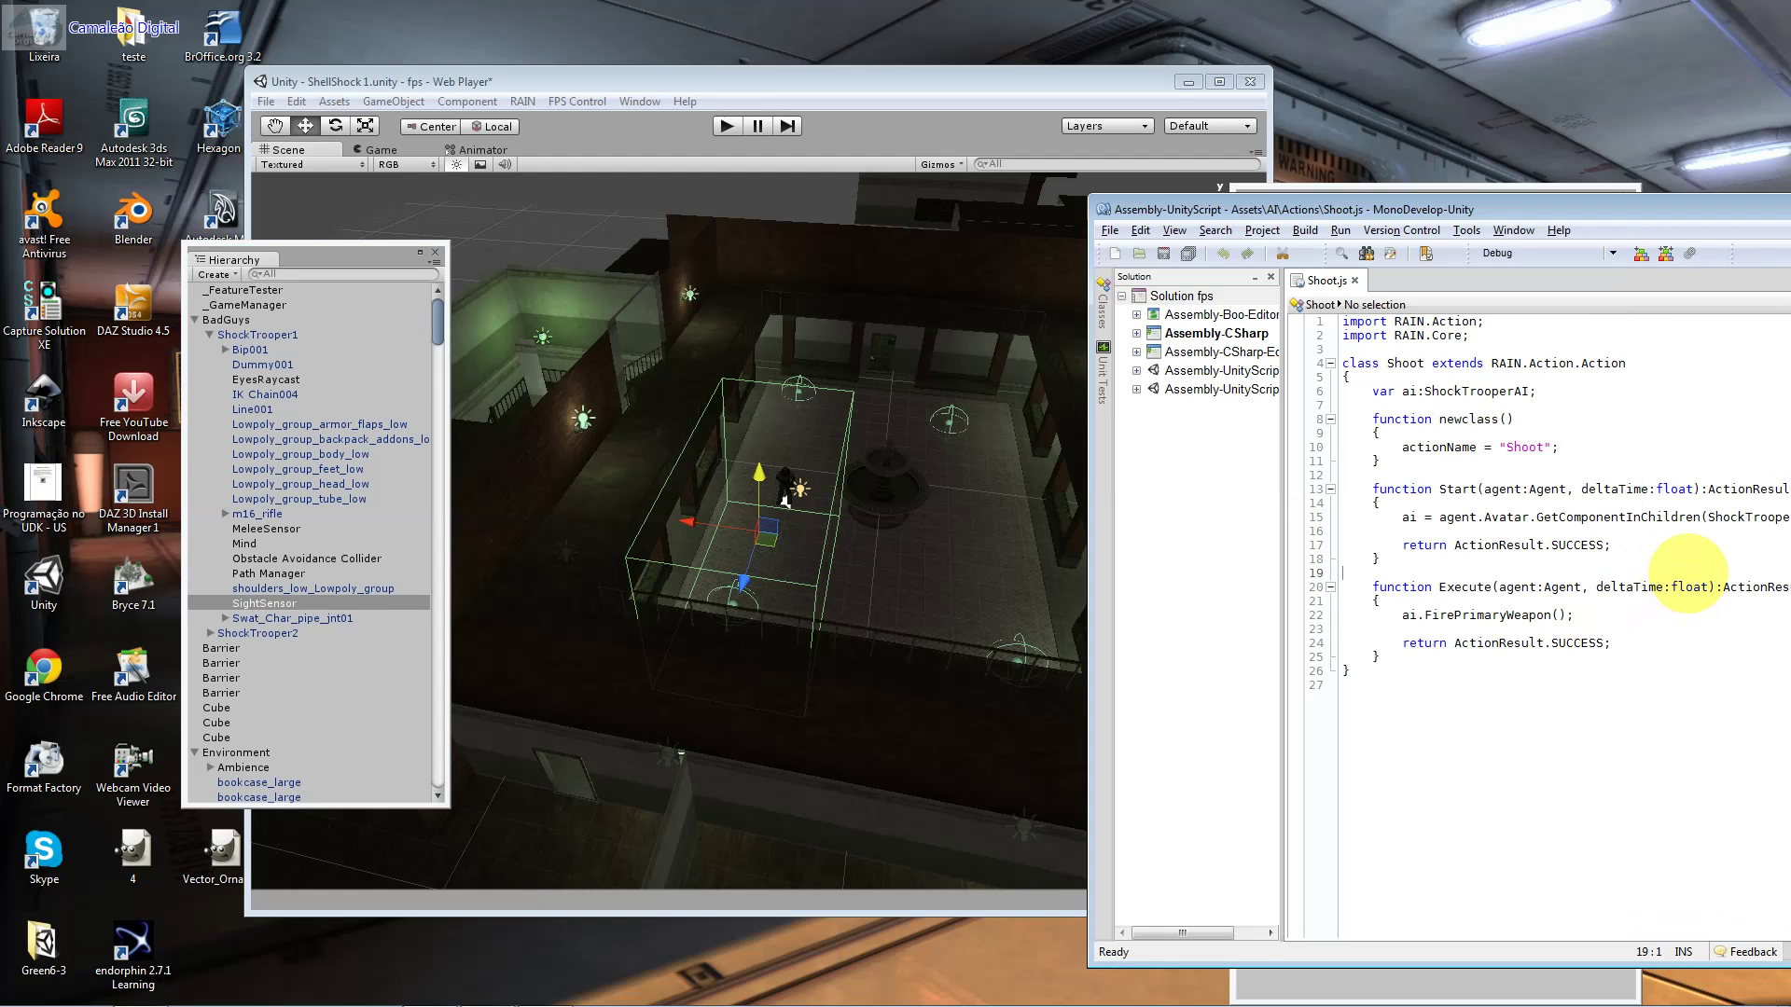
{"action": "left_click_drag", "start_coordinate": [1483, 213], "coordinate": [1166, 239]}
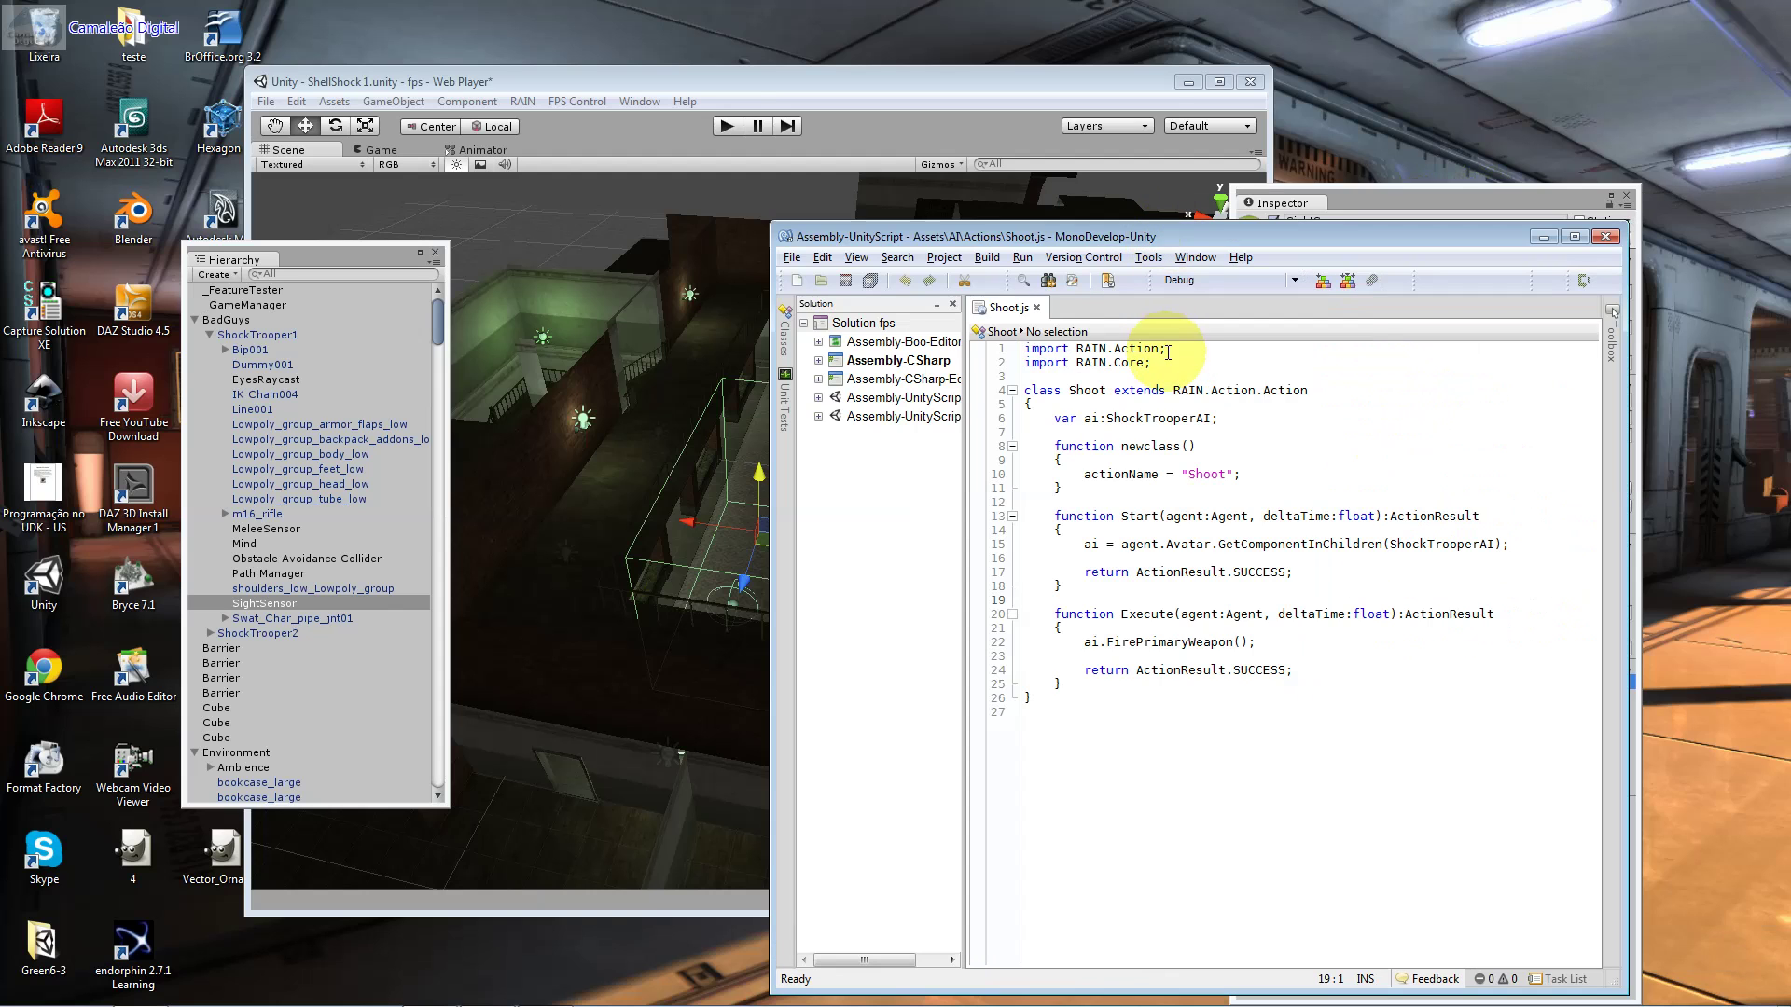
{"action": "left_click_drag", "start_coordinate": [1120, 376], "coordinate": [1003, 349]}
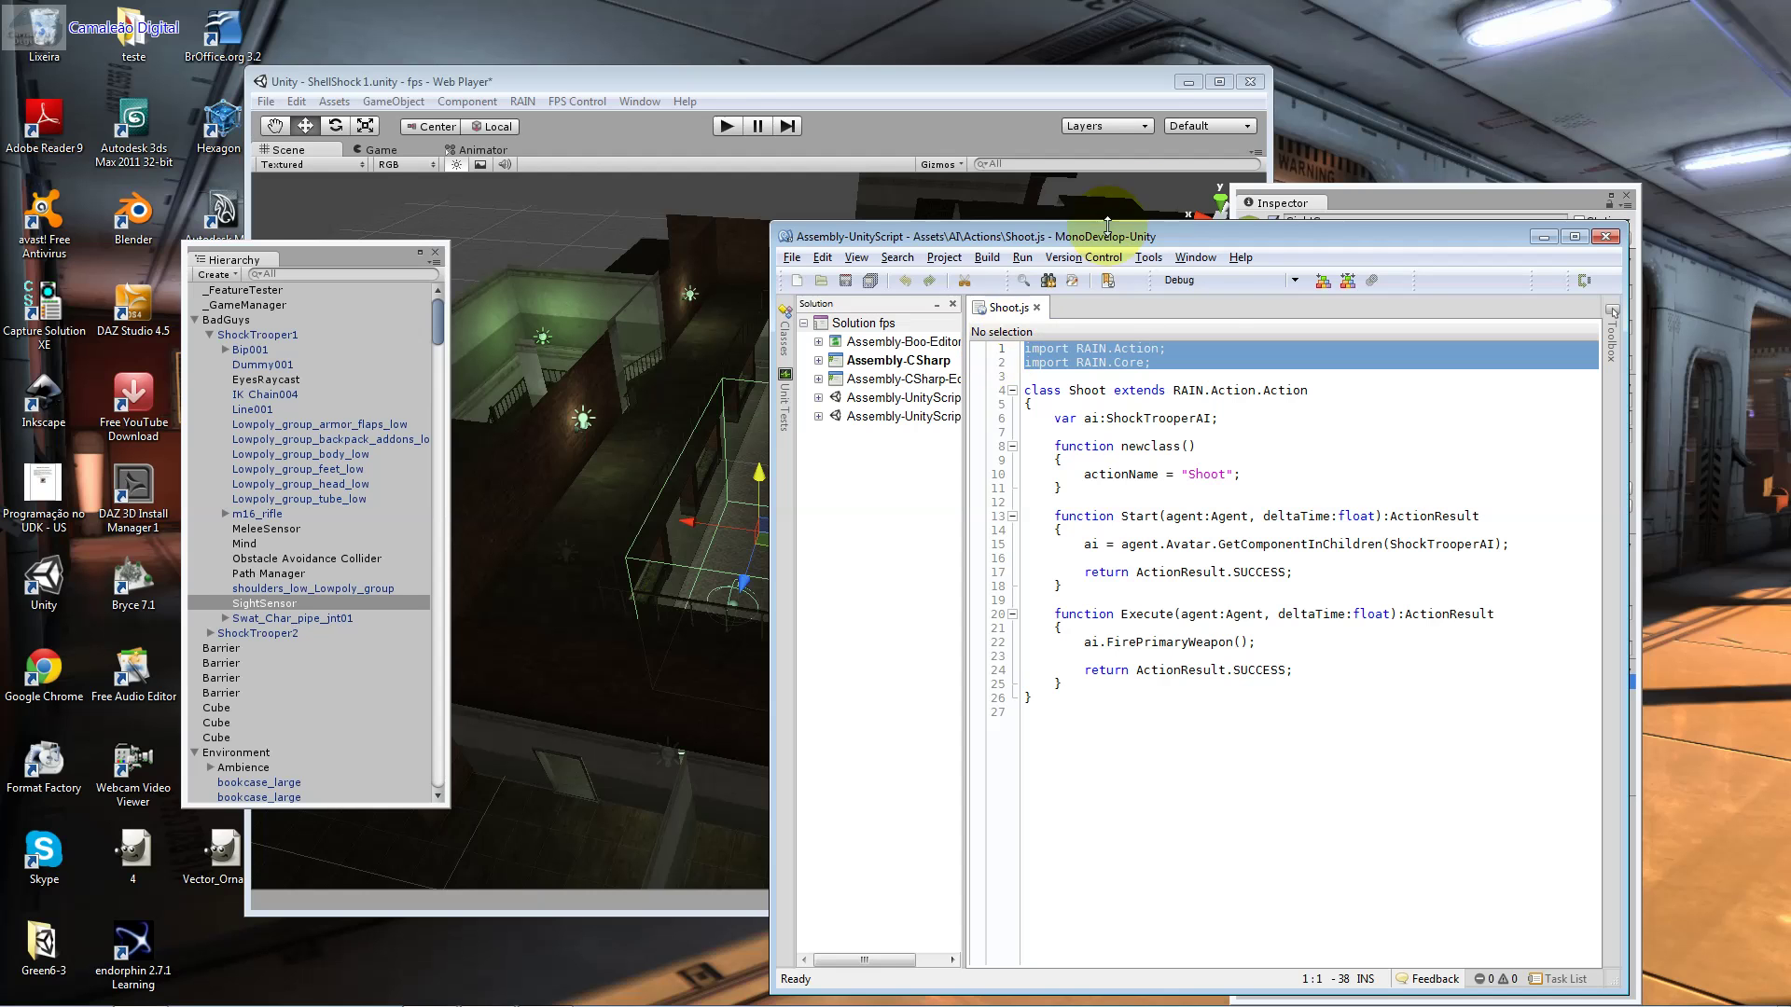
{"action": "left_click", "coordinate": [1161, 362]}
{"action": "left_click_drag", "start_coordinate": [1162, 362], "coordinate": [984, 340]}
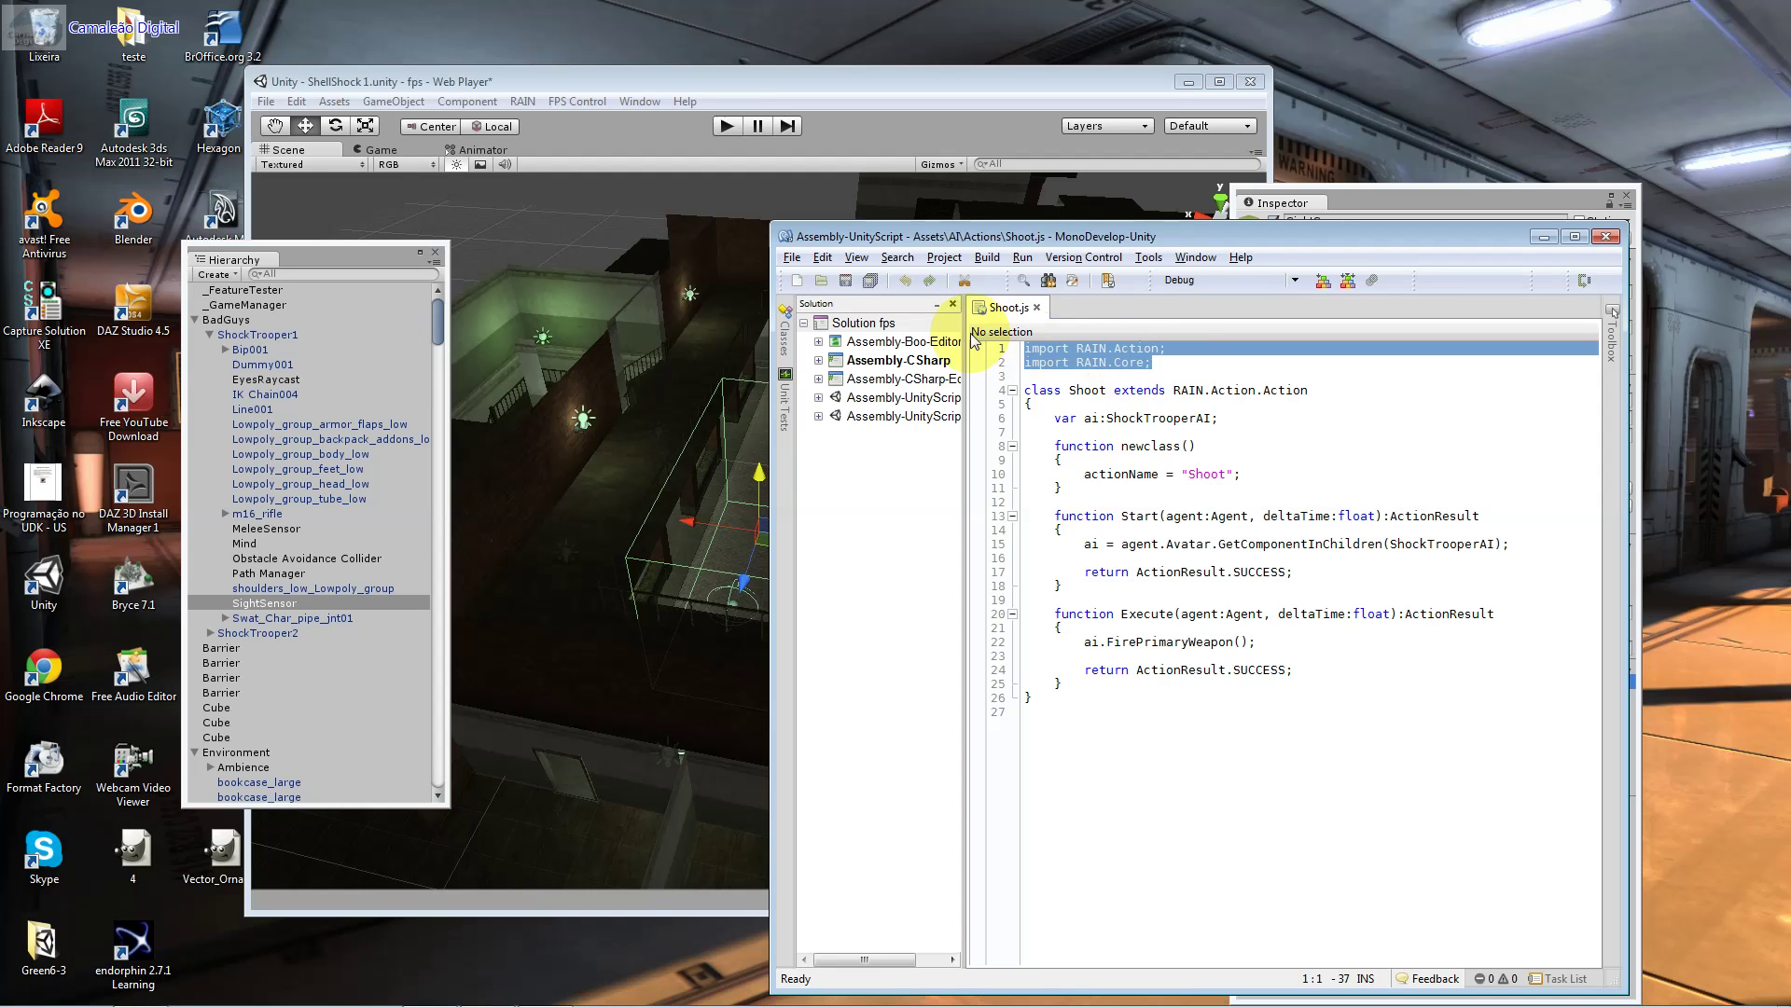
{"action": "double_click", "coordinate": [1040, 390]}
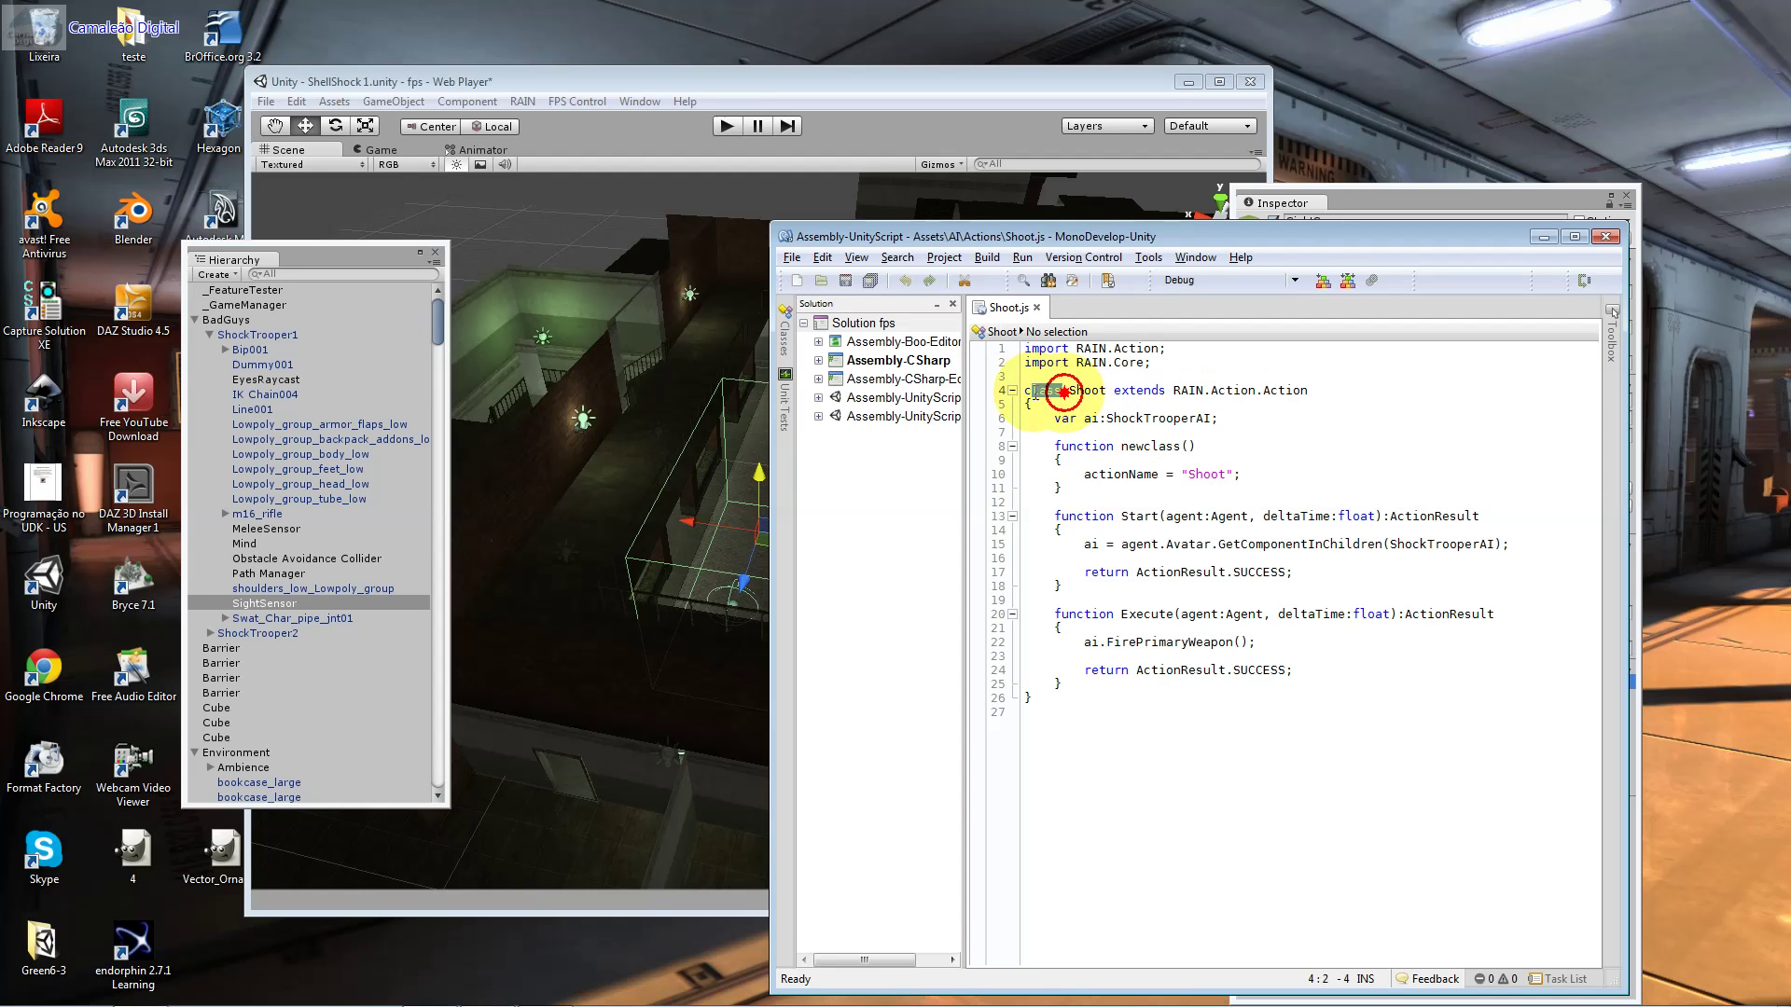
{"action": "left_click_drag", "start_coordinate": [1108, 392], "coordinate": [1079, 392]}
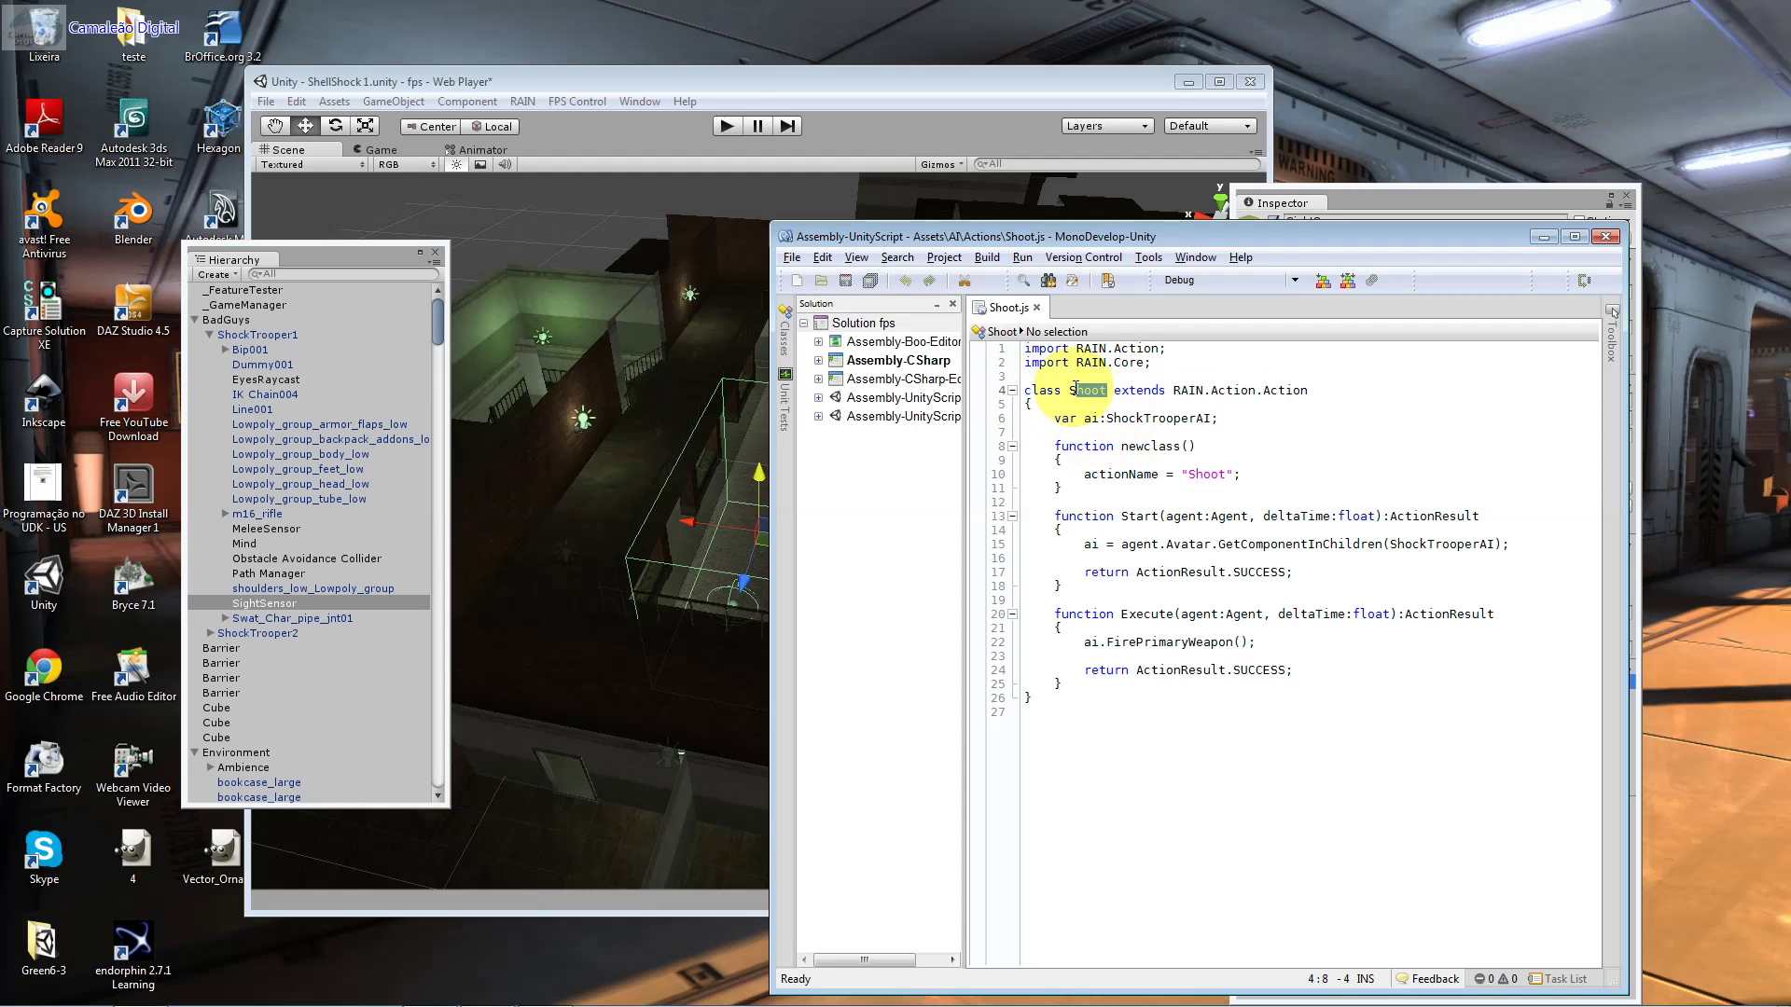
{"action": "left_click", "coordinate": [1052, 390]}
{"action": "double_click", "coordinate": [1051, 391]}
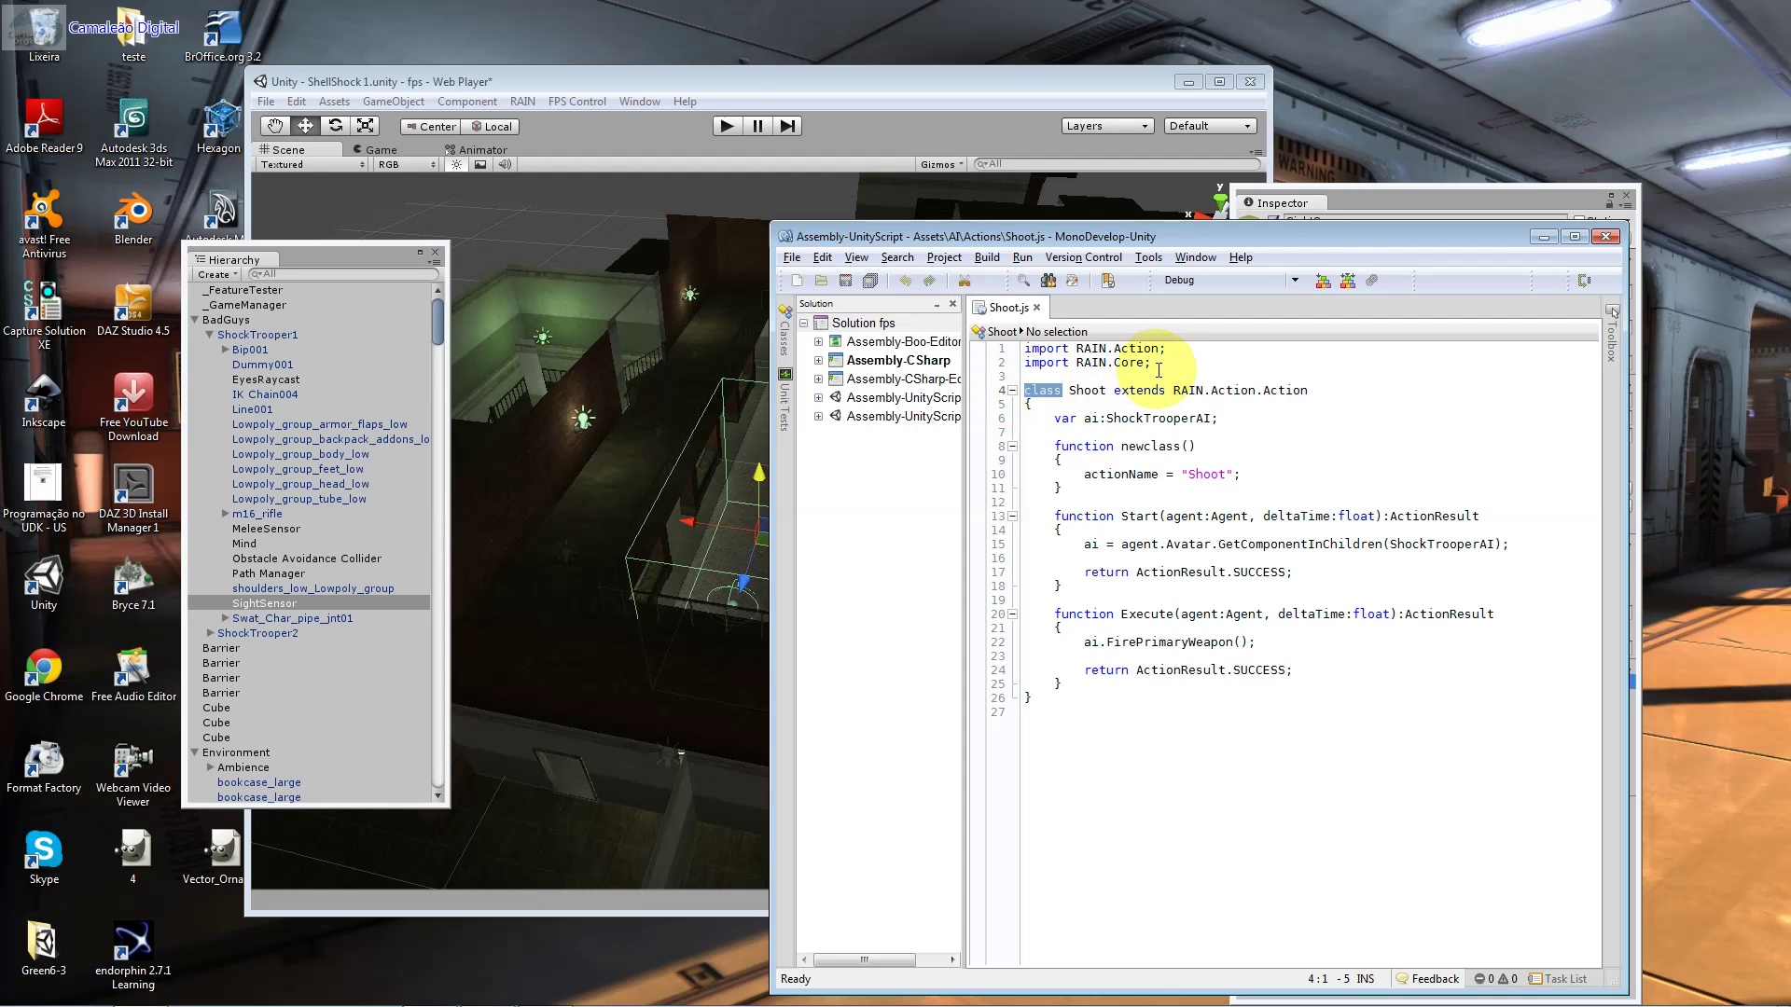
{"action": "left_click", "coordinate": [1179, 392]}
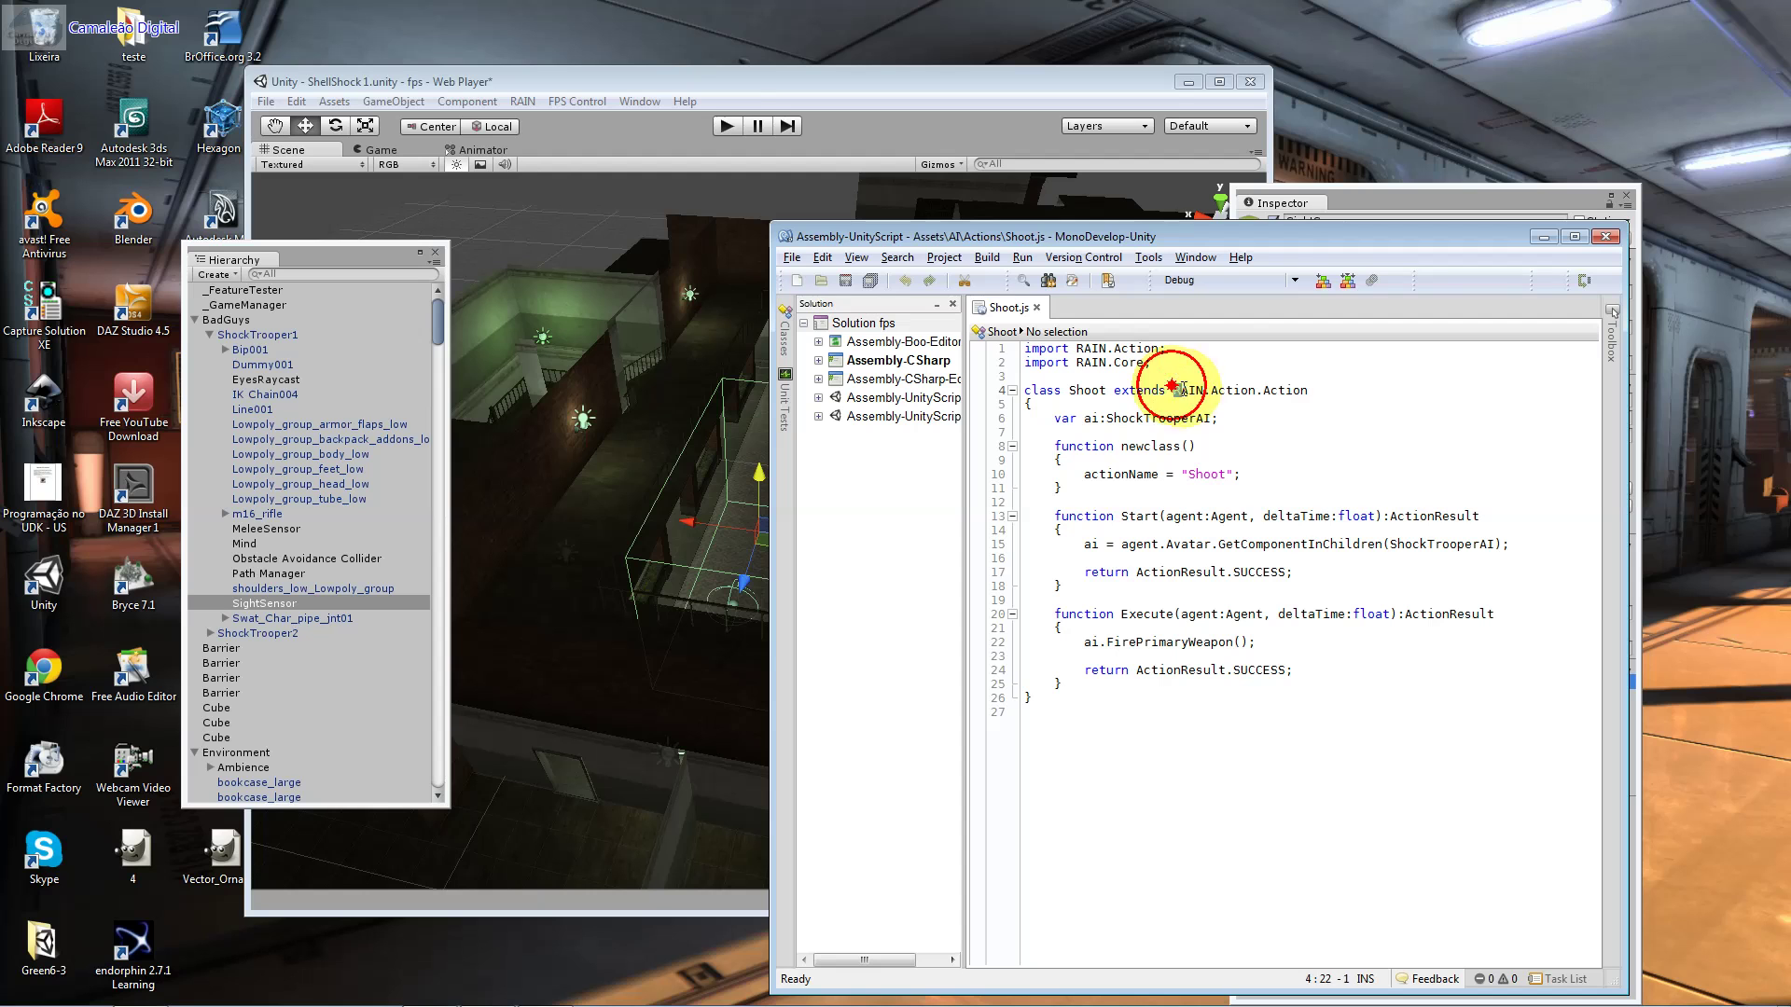
{"action": "mouse_move", "coordinate": [1179, 391]}
{"action": "left_mouse_down"}
{"action": "mouse_move", "coordinate": [1358, 402]}
{"action": "mouse_move", "coordinate": [1335, 391]}
{"action": "left_mouse_up"}
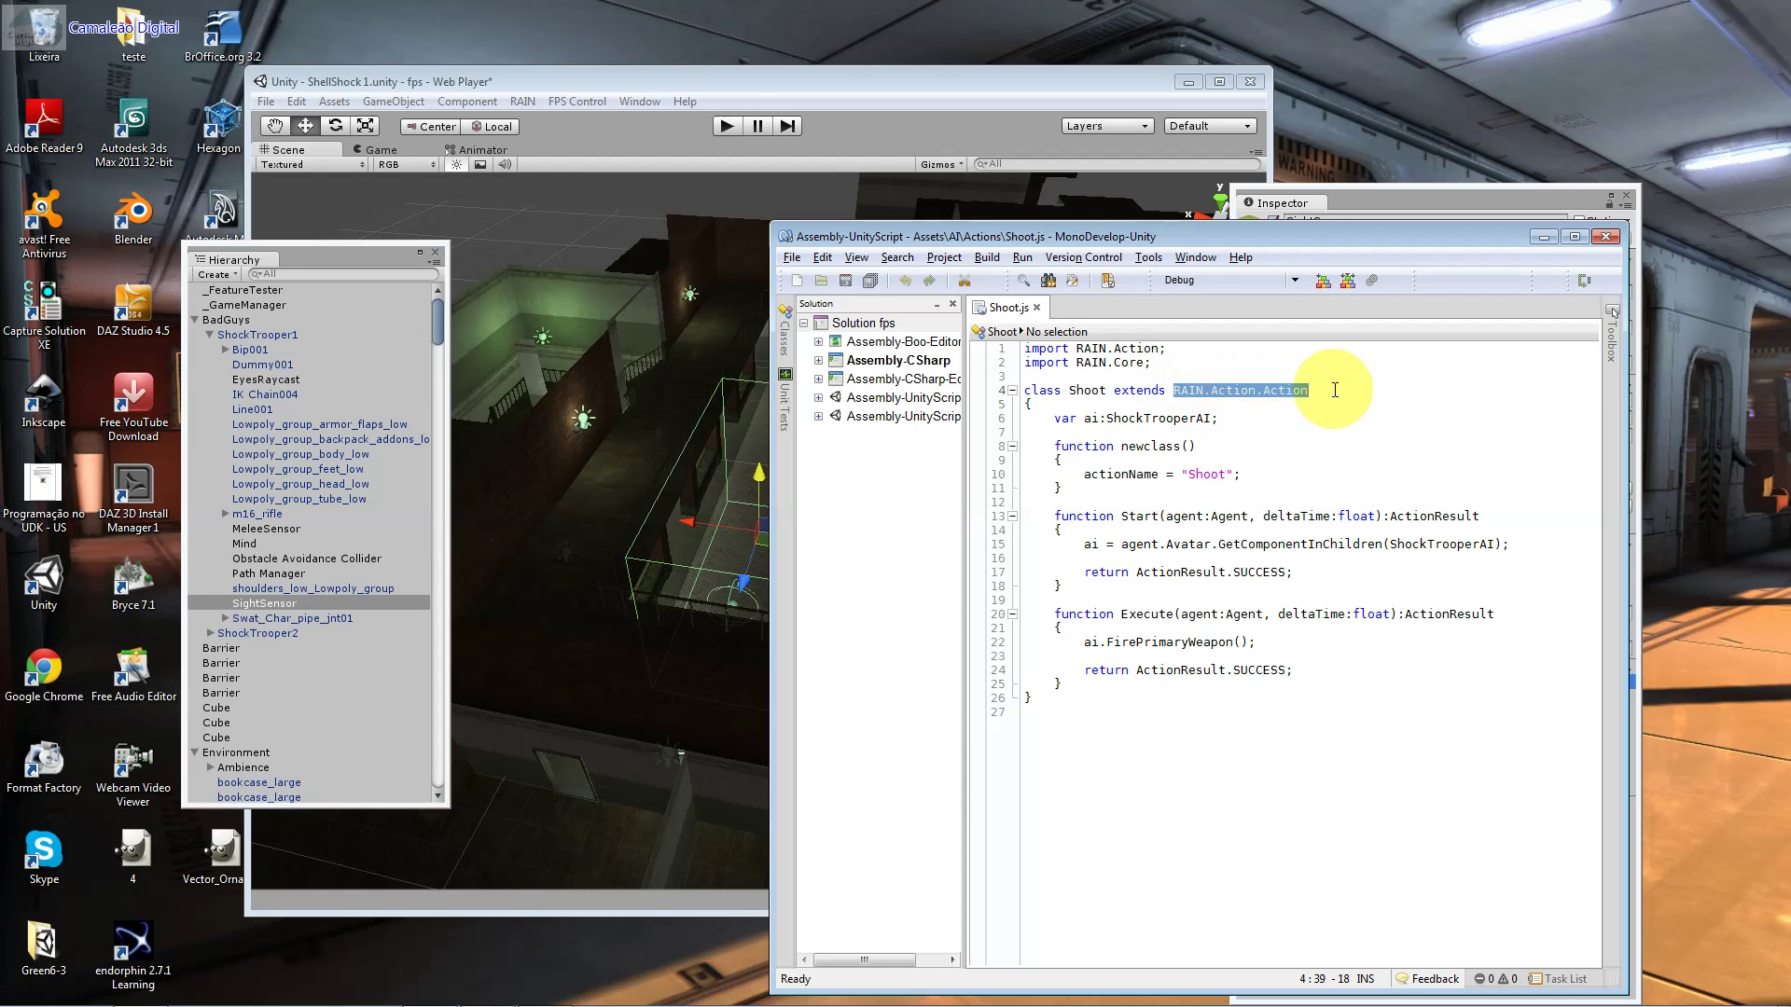
{"action": "left_click", "coordinate": [1320, 390]}
{"action": "left_click_drag", "start_coordinate": [1321, 390], "coordinate": [1116, 387]}
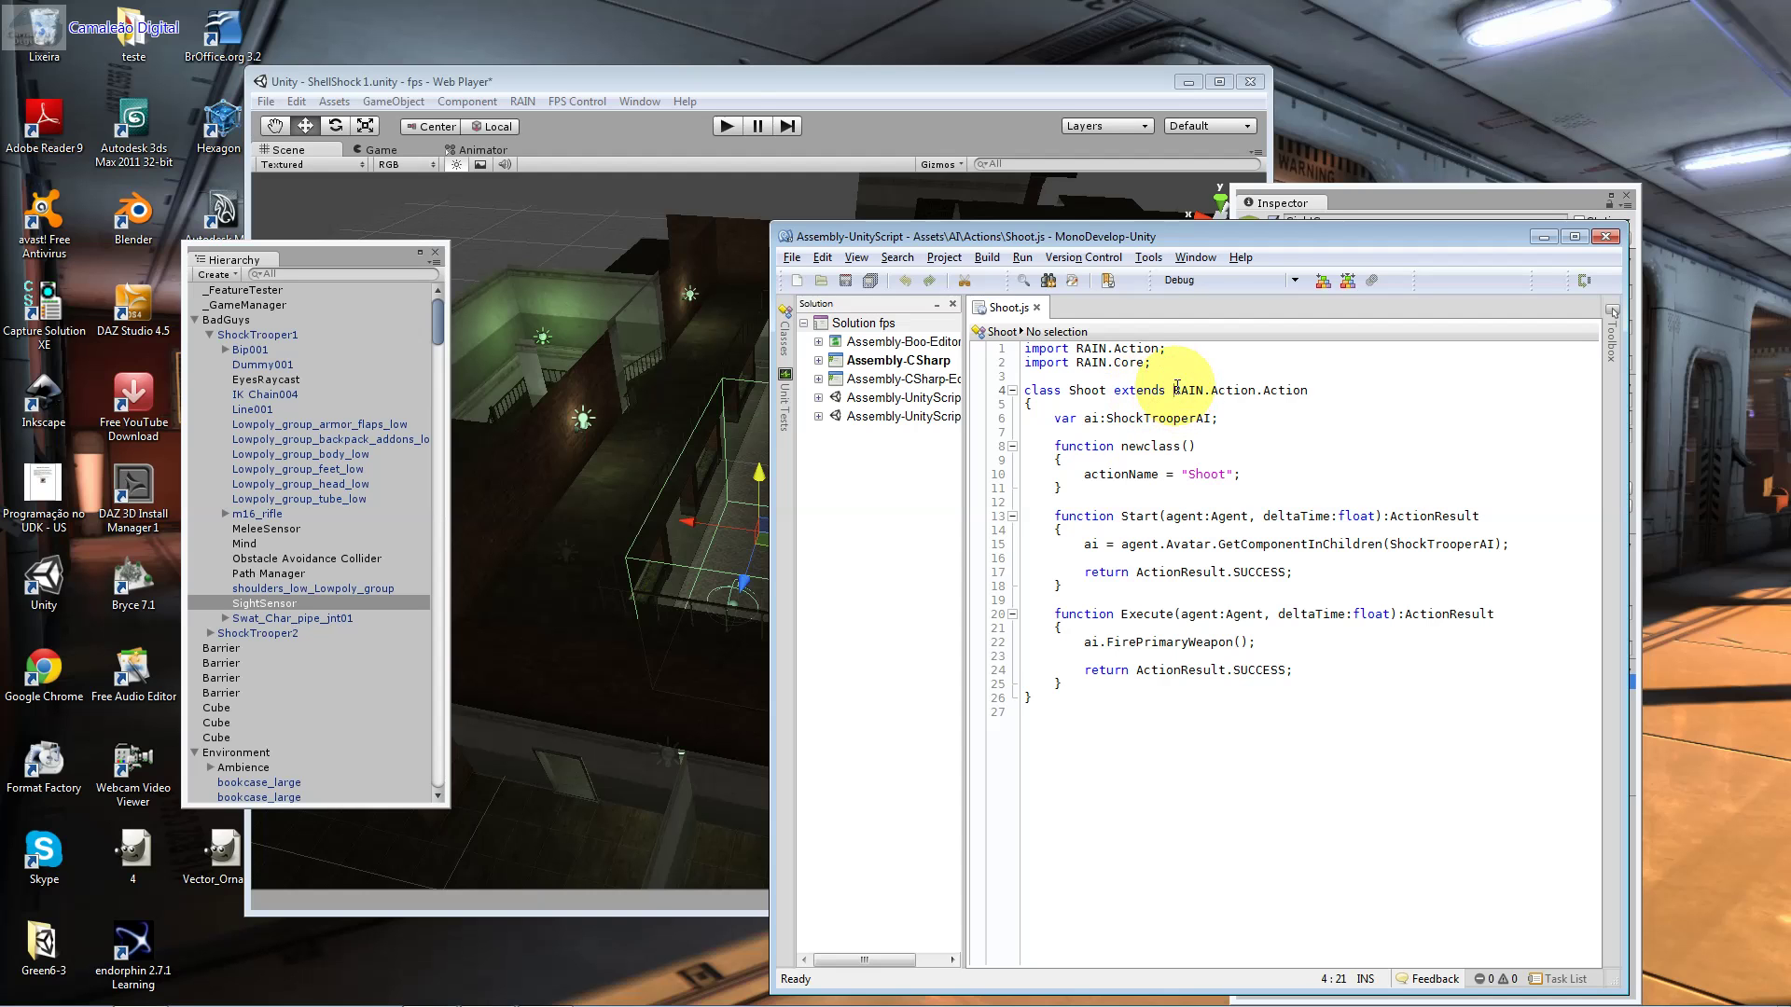
{"action": "mouse_move", "coordinate": [1174, 390]}
{"action": "left_mouse_down"}
{"action": "mouse_move", "coordinate": [1215, 379]}
{"action": "mouse_move", "coordinate": [1254, 398]}
{"action": "left_mouse_up"}
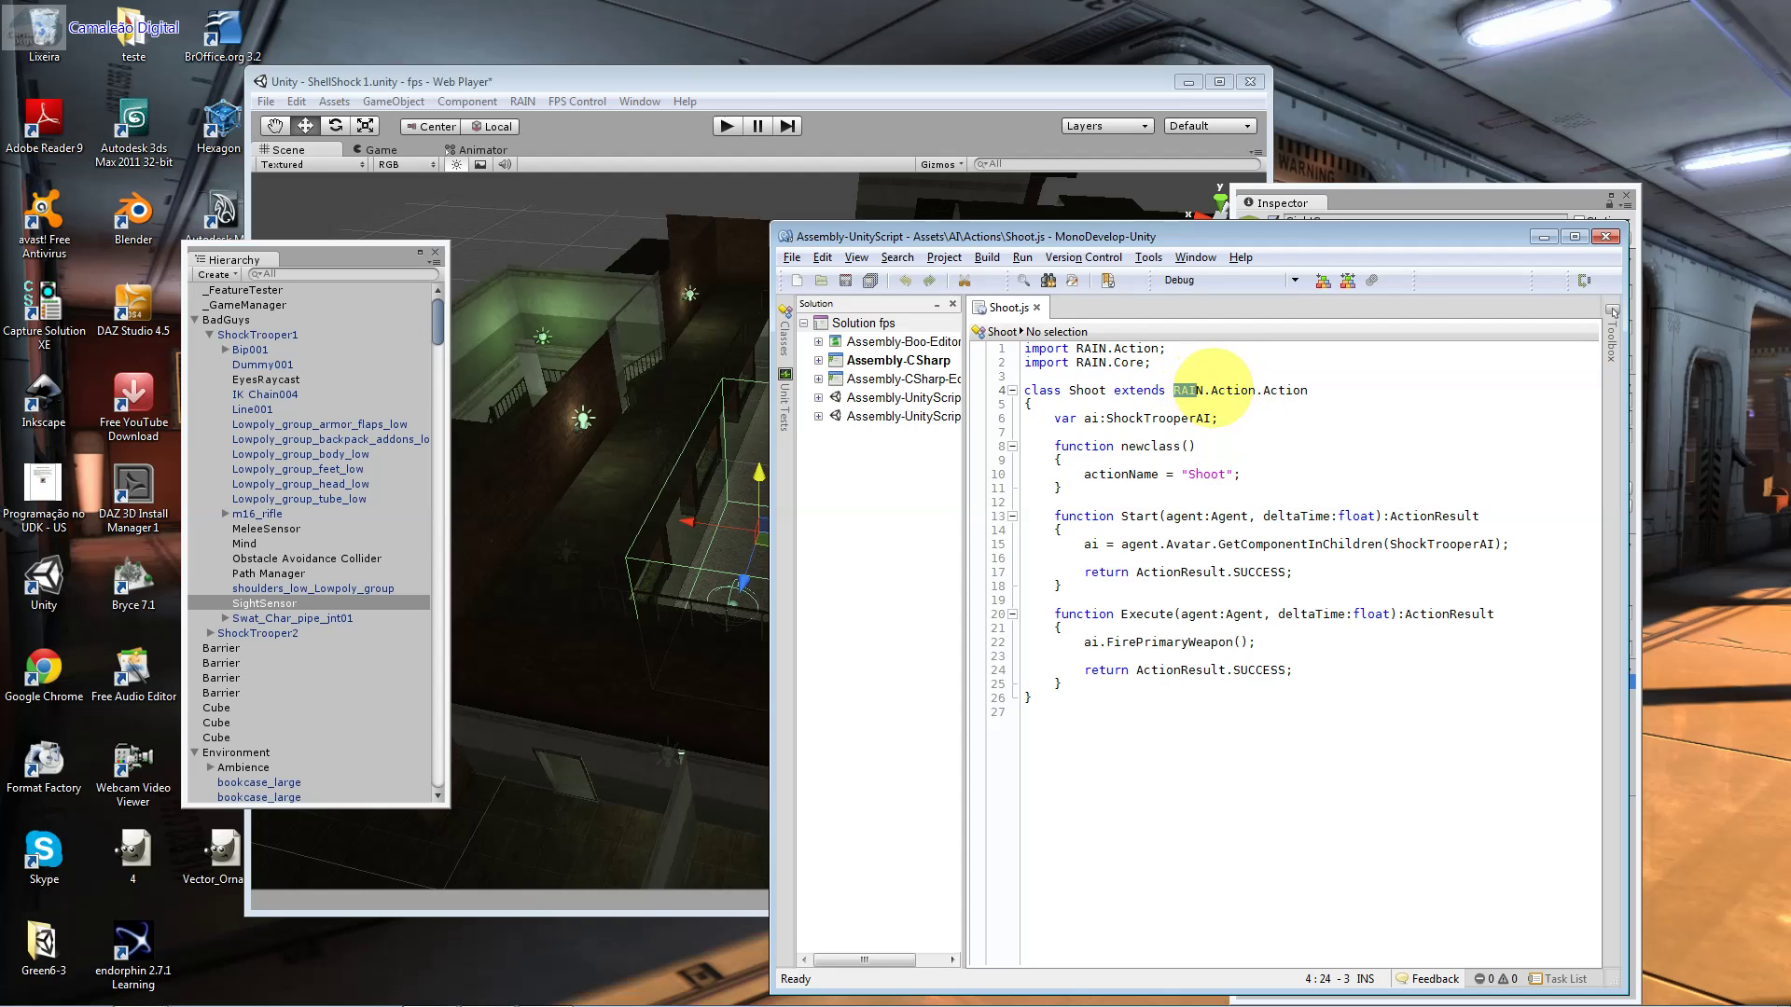
{"action": "double_click", "coordinate": [1284, 392]}
{"action": "key", "text": "shift+Down"}
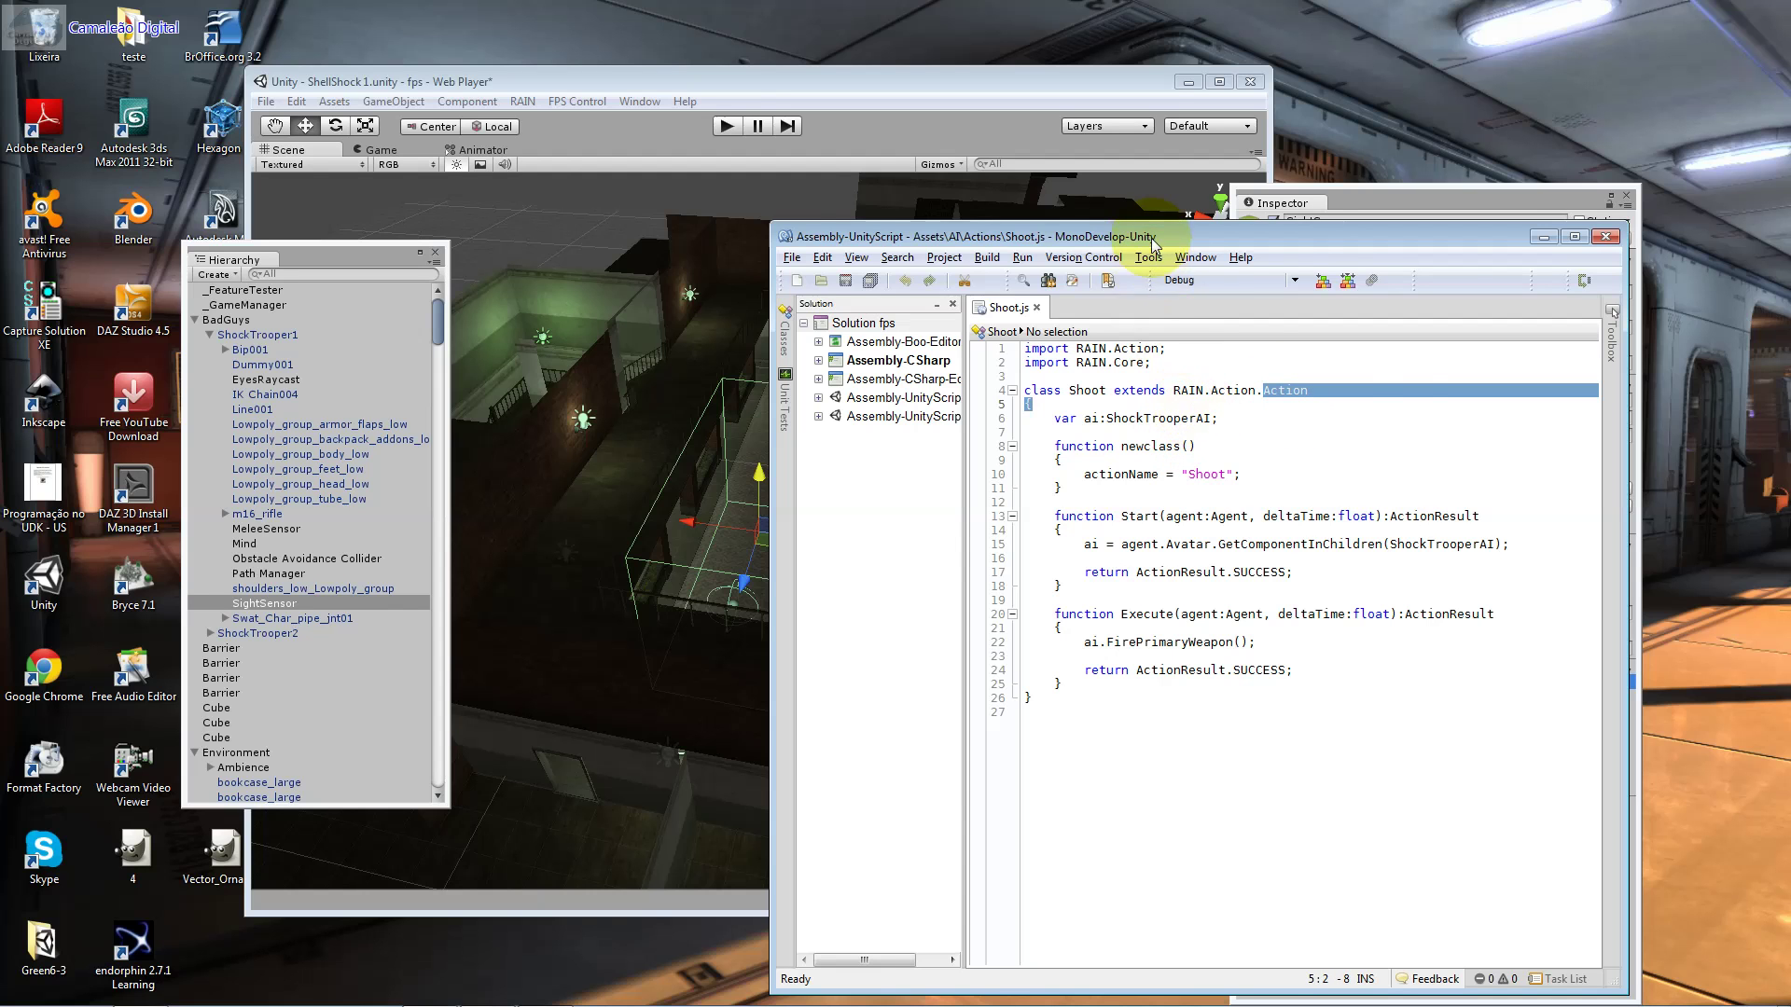
{"action": "left_click_drag", "start_coordinate": [1152, 230], "coordinate": [1278, 205]}
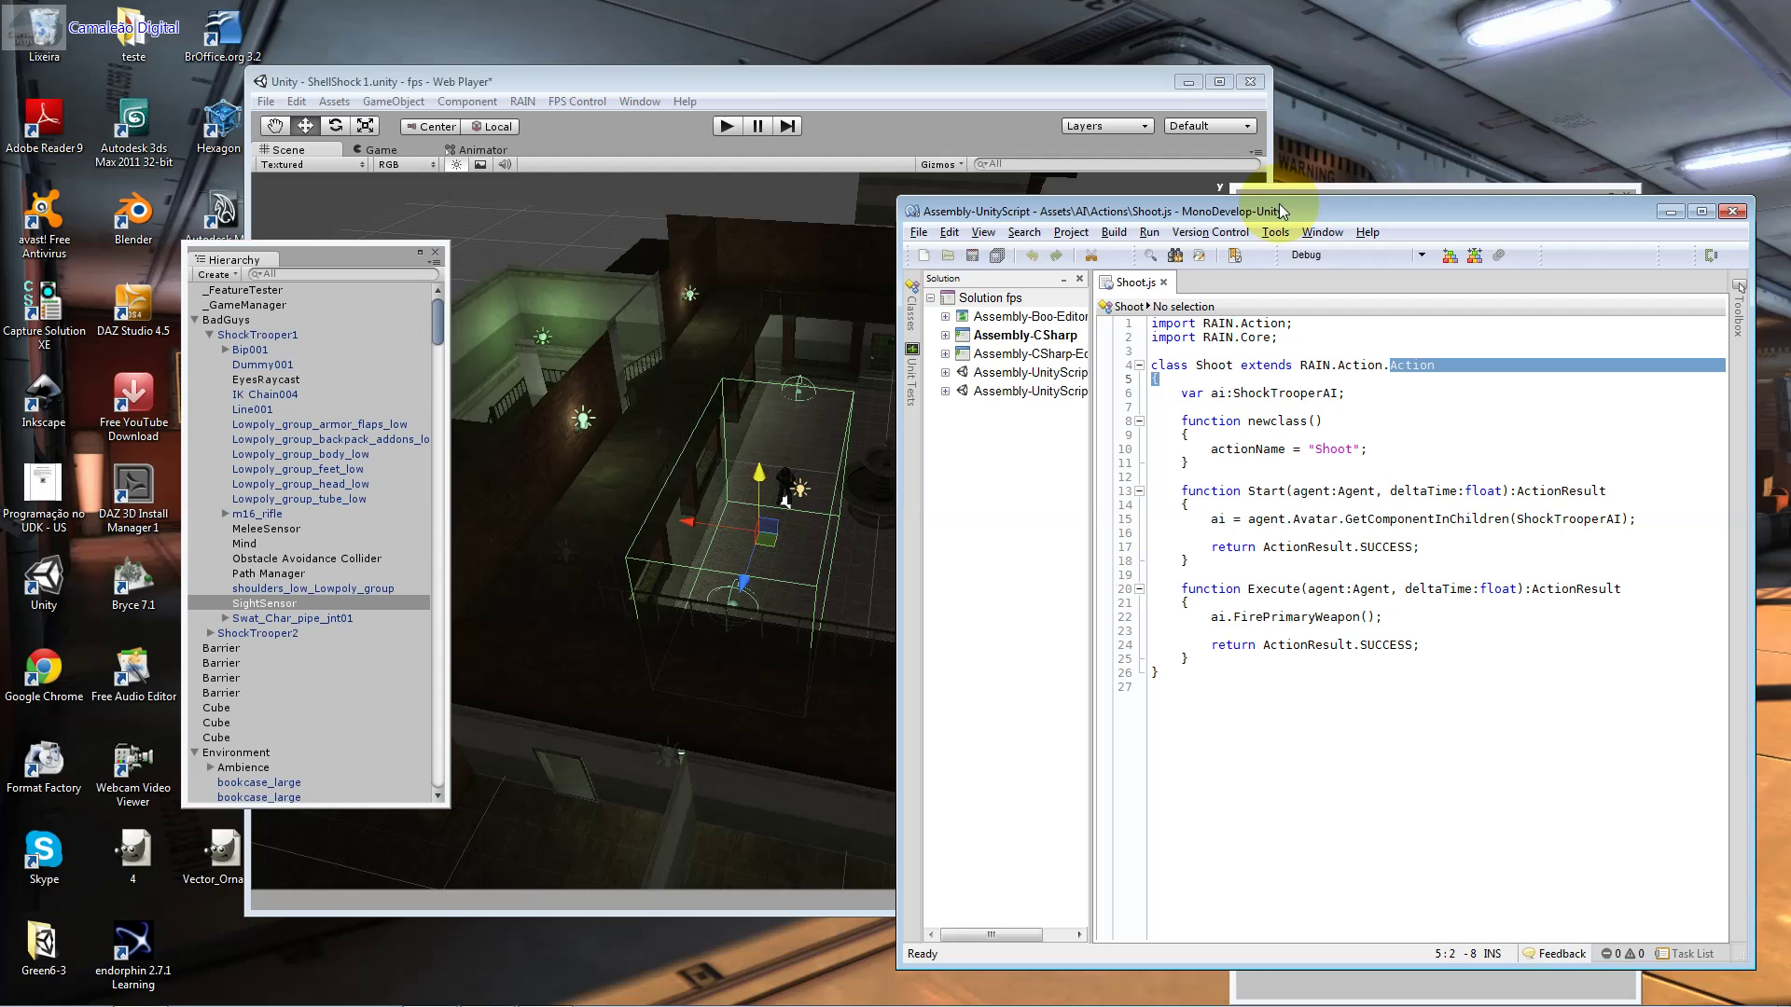
Step: Review the RAIN Action base class and the ShockTrooperAI-typed ai variable, then select ShockTrooper1
{"action": "left_click", "coordinate": [1419, 366]}
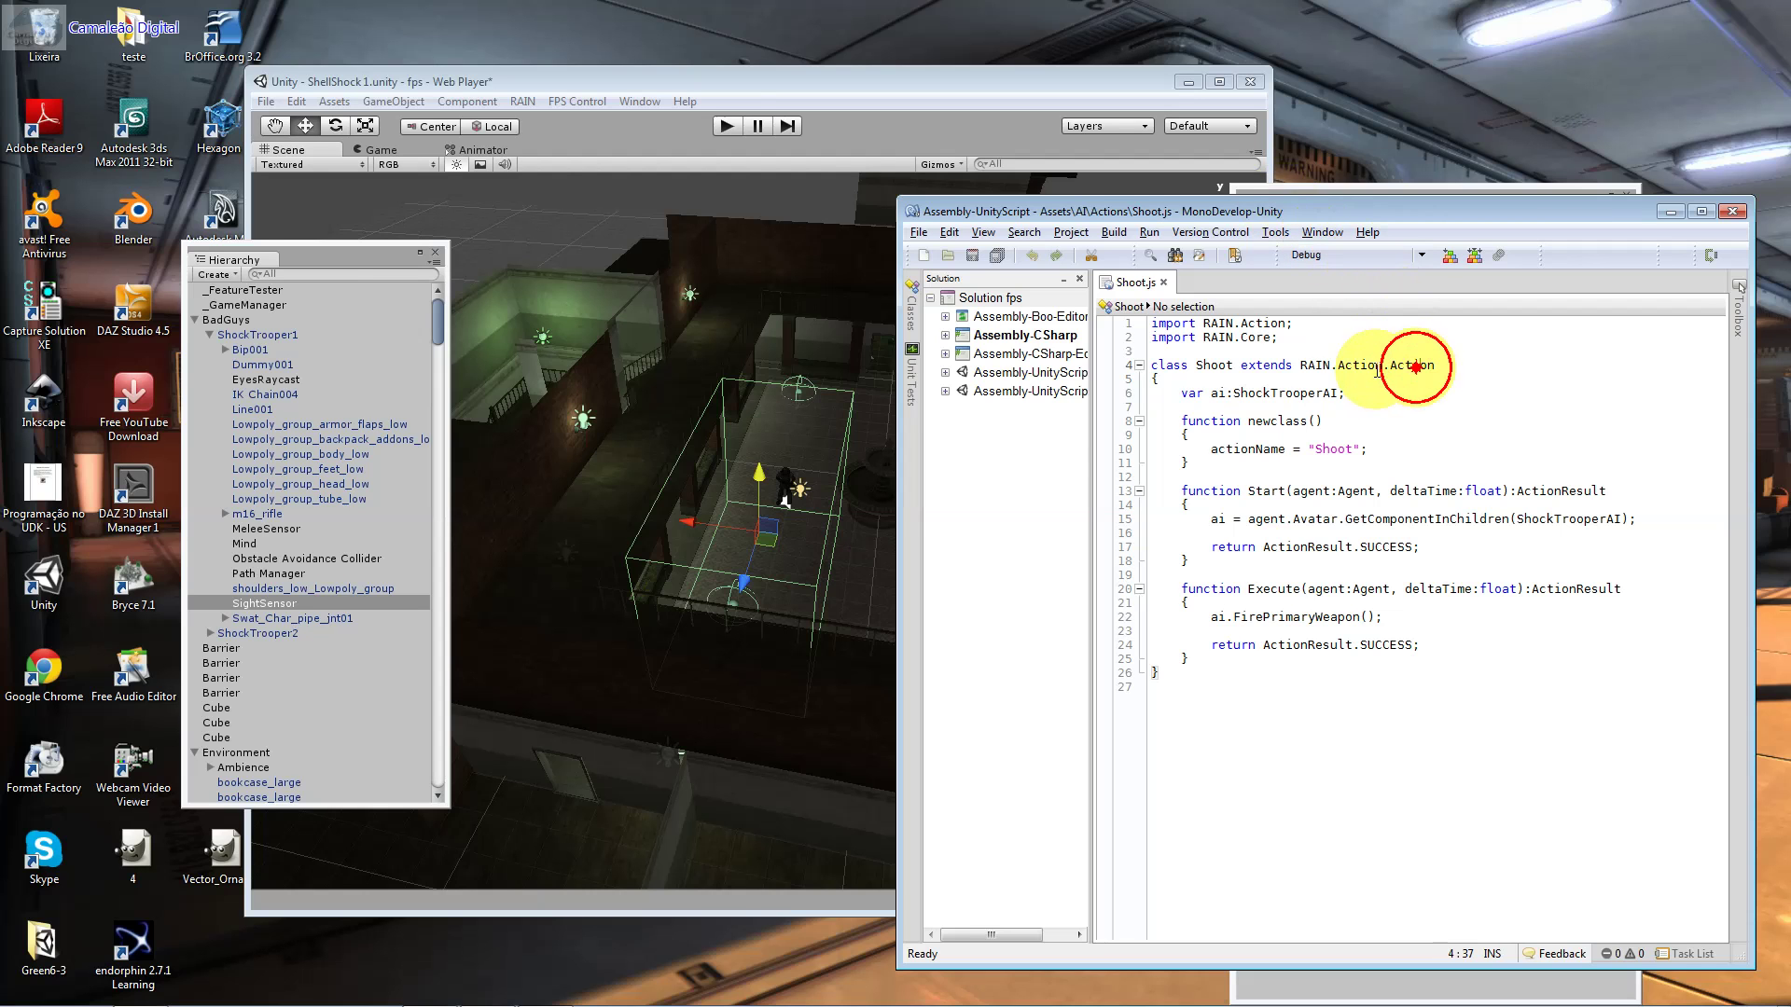
{"action": "mouse_move", "coordinate": [1336, 365]}
{"action": "left_mouse_down"}
{"action": "mouse_move", "coordinate": [1321, 366]}
{"action": "mouse_move", "coordinate": [1338, 366]}
{"action": "left_mouse_up"}
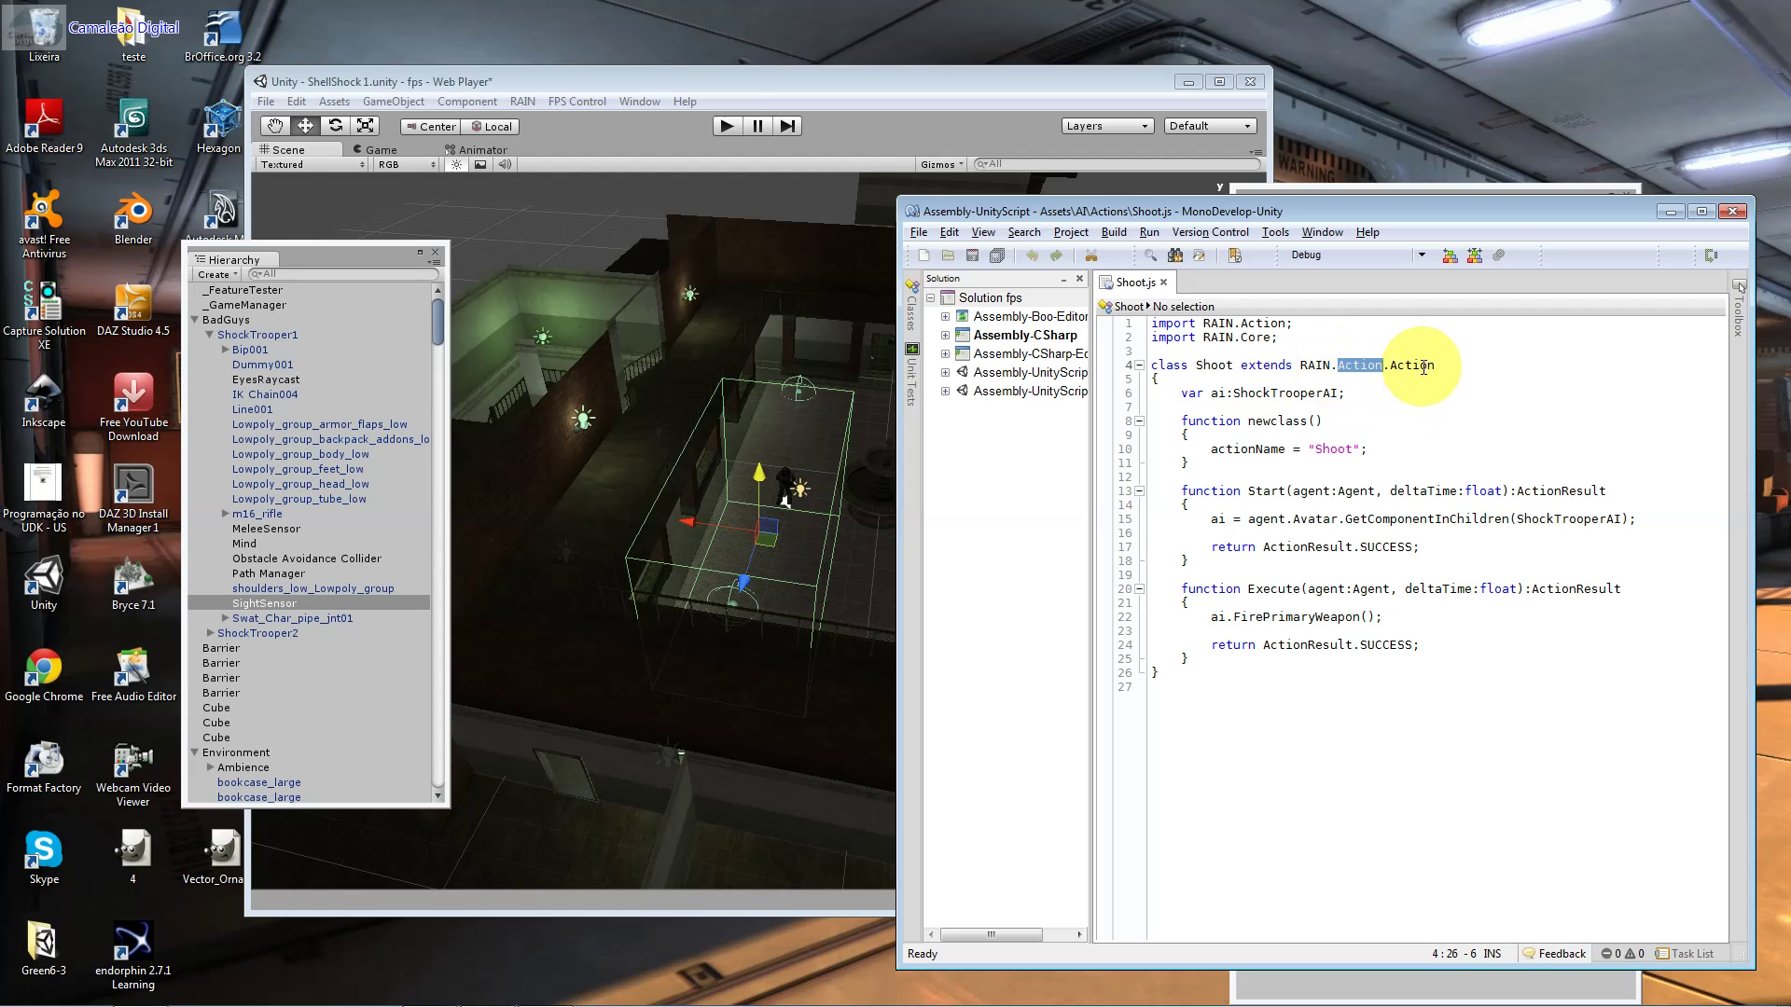
{"action": "left_click_drag", "start_coordinate": [1434, 365], "coordinate": [1392, 366]}
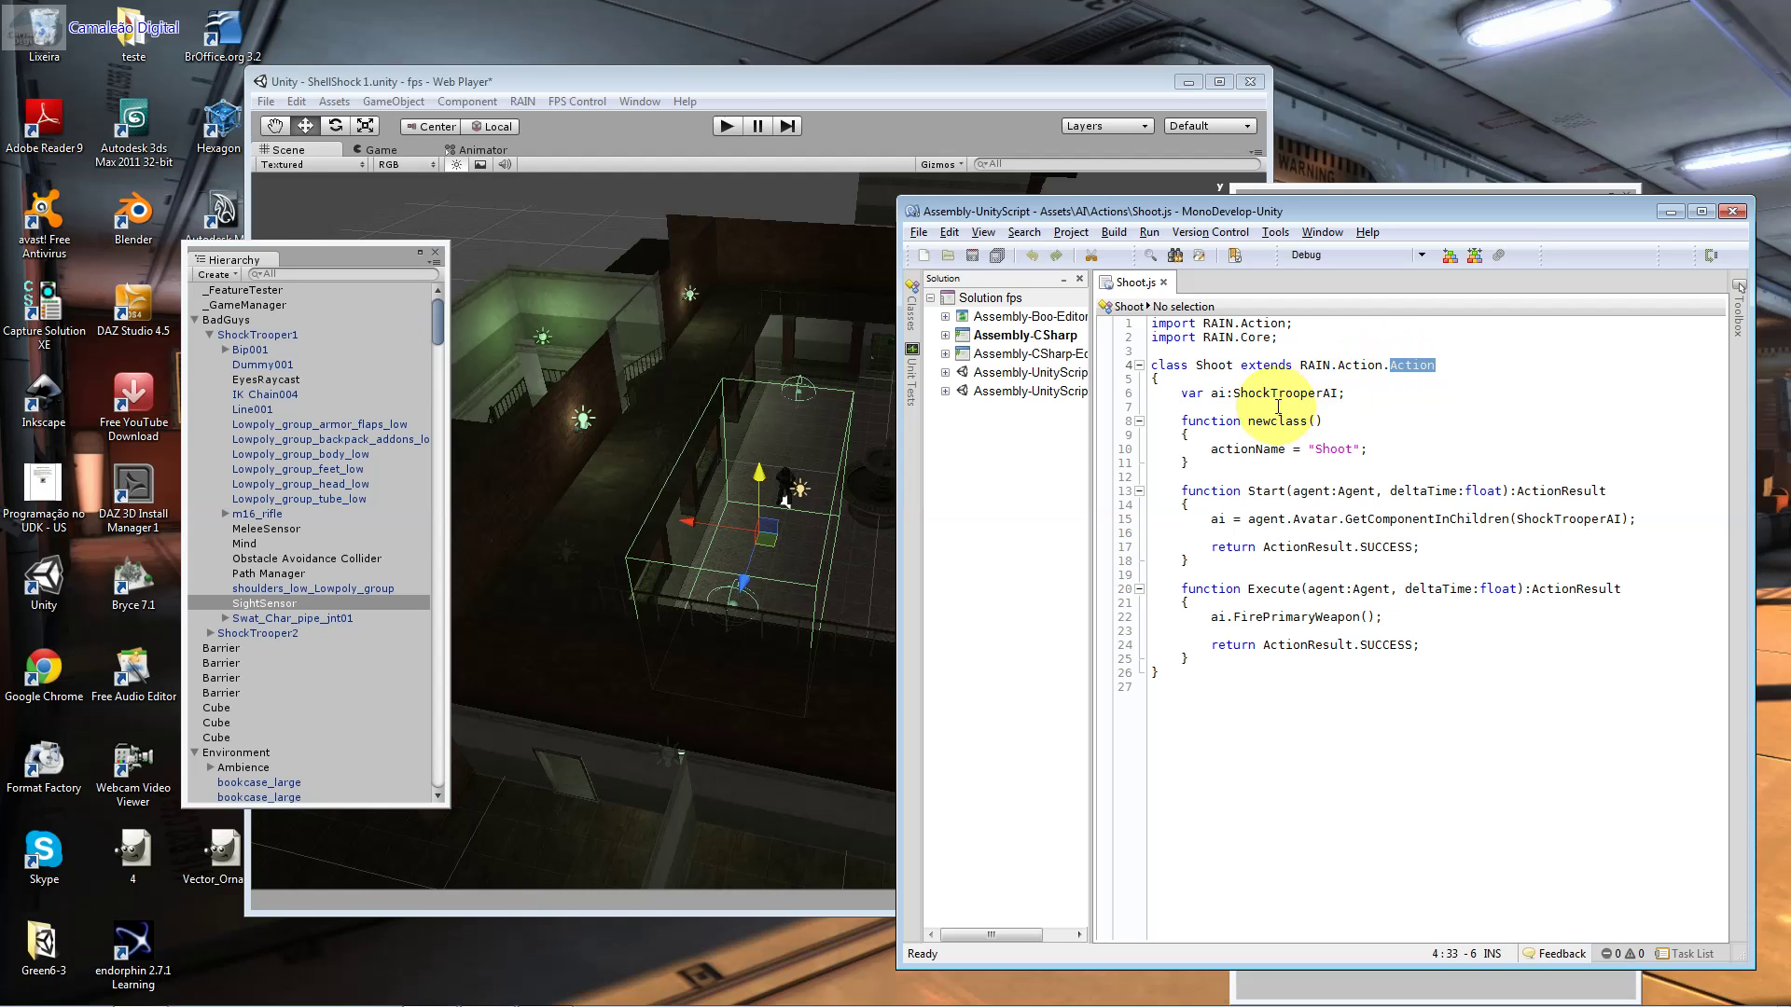
{"action": "left_click_drag", "start_coordinate": [1344, 392], "coordinate": [1181, 392]}
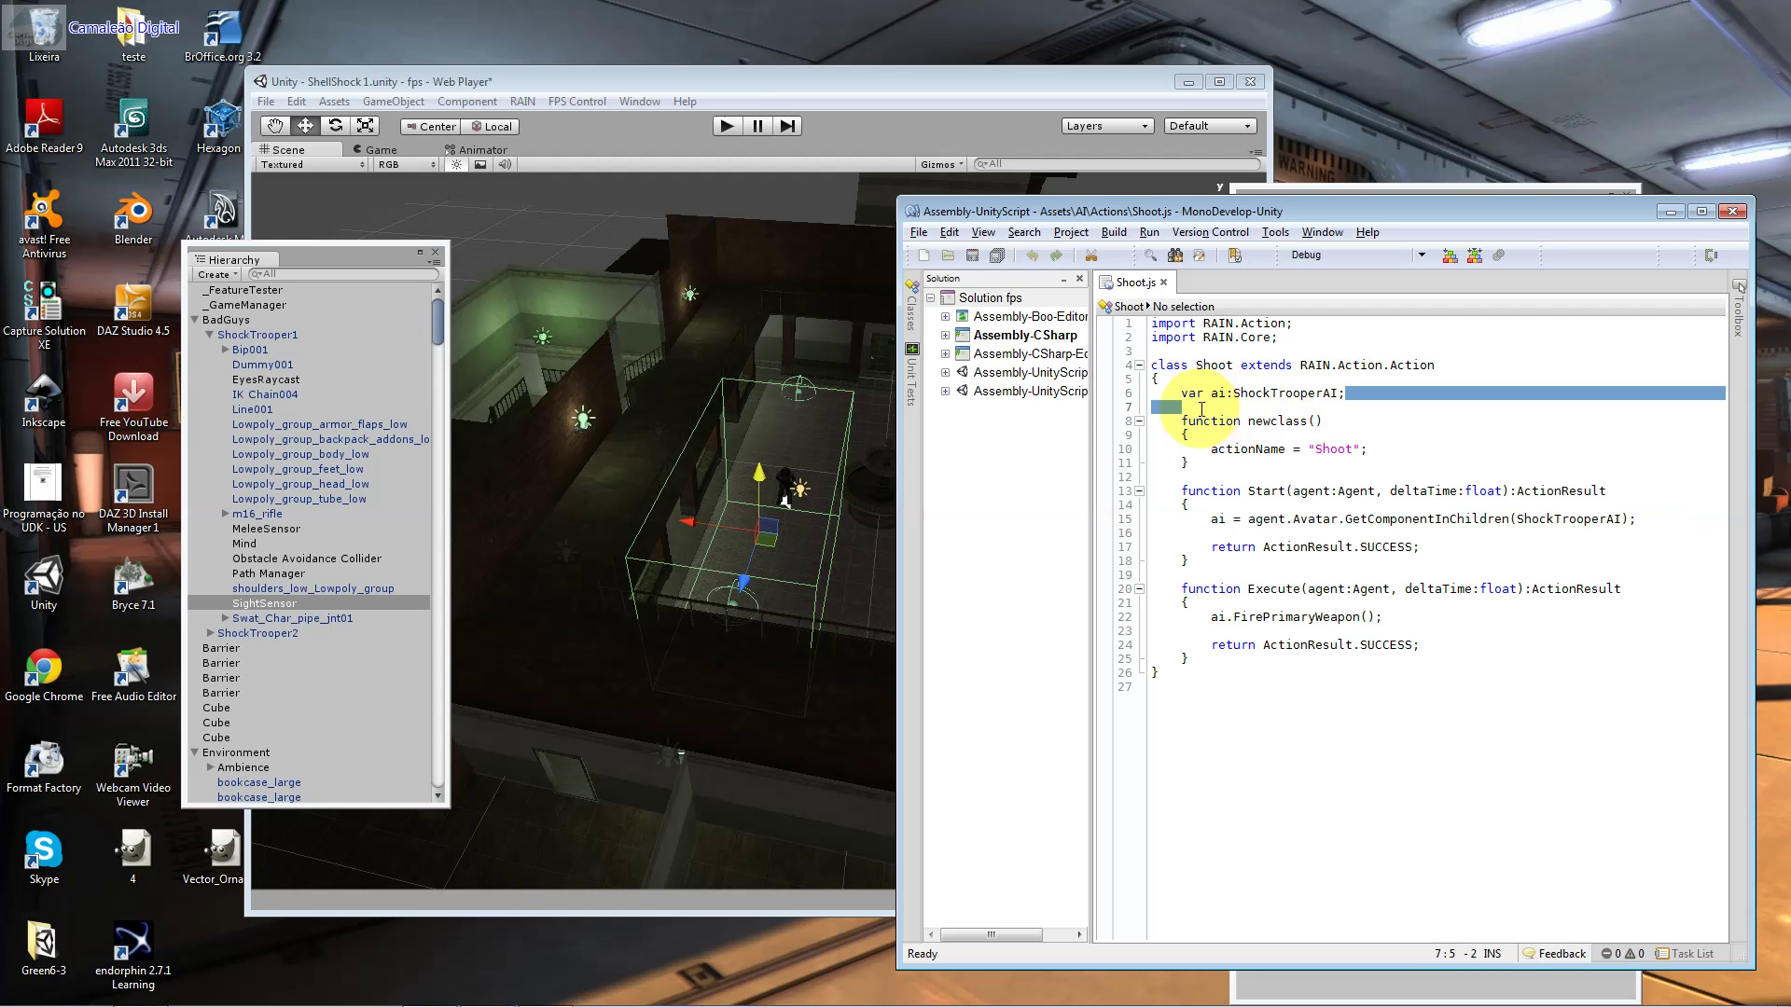
{"action": "double_click", "coordinate": [1217, 392]}
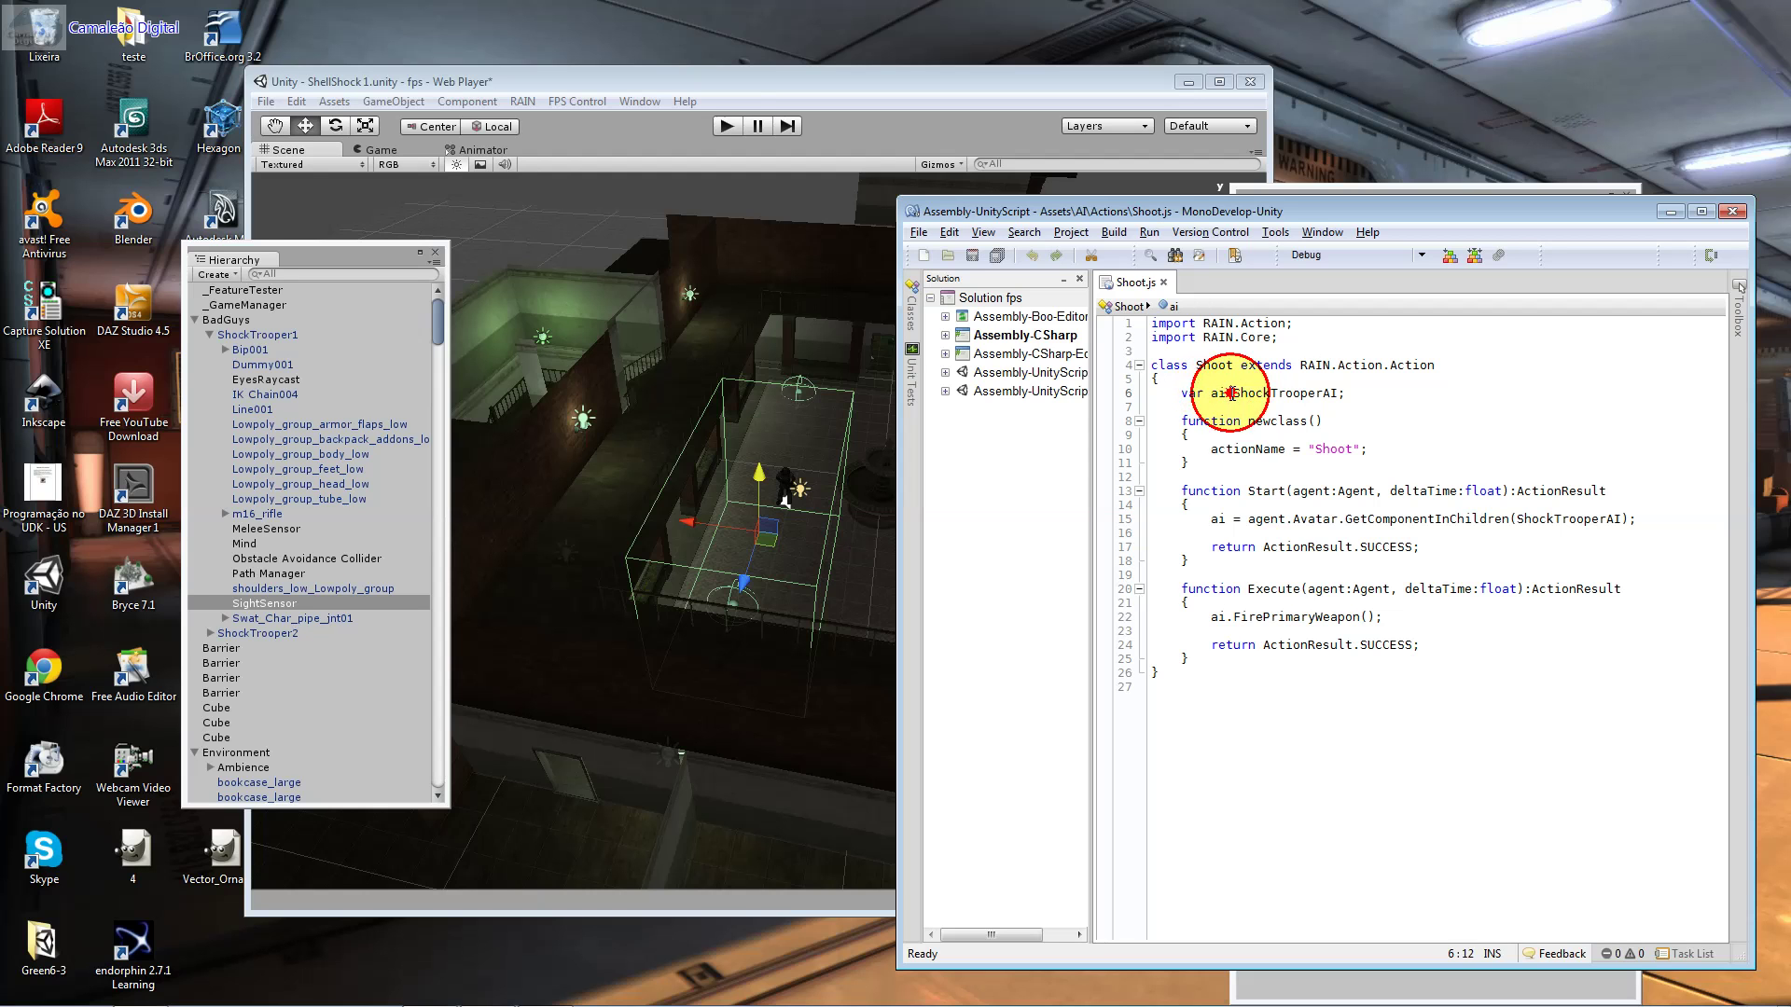
{"action": "left_click_drag", "start_coordinate": [1239, 392], "coordinate": [1350, 392]}
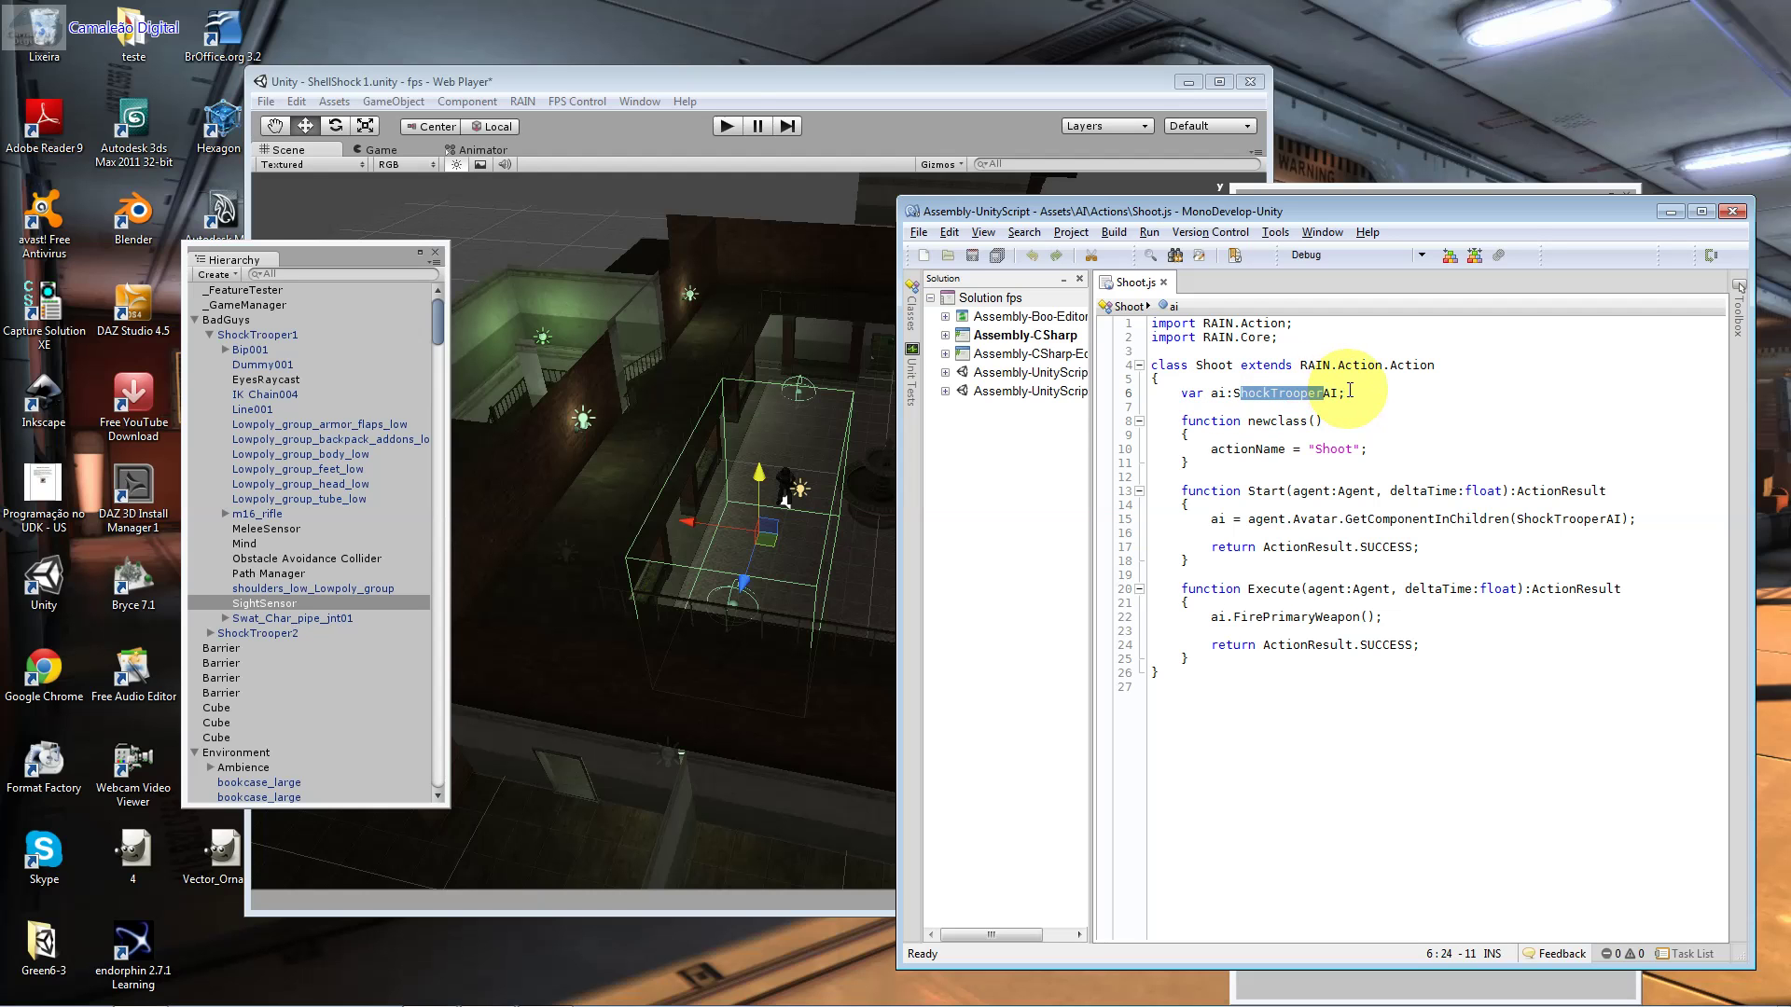
{"action": "left_click", "coordinate": [786, 485]}
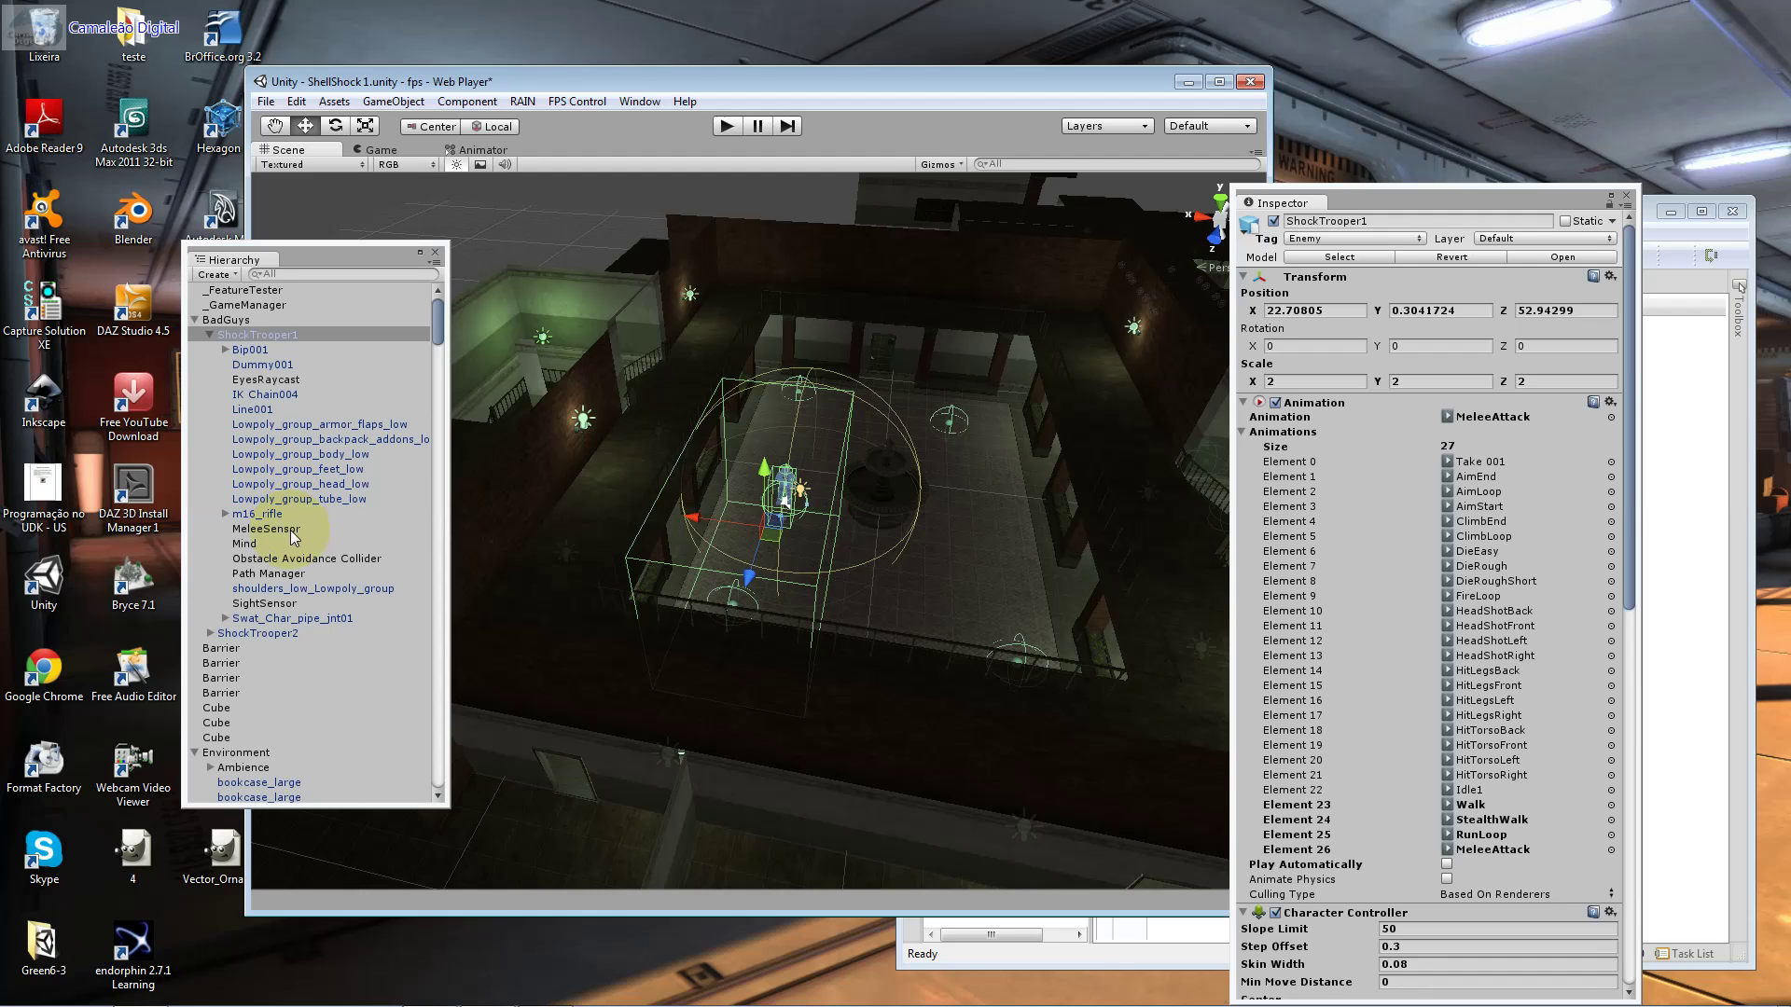
Step: Select ShockTrooper1's SightSensor in the Hierarchy and switch back to Shoot.js in MonoDevelop
{"action": "left_click", "coordinate": [318, 605]}
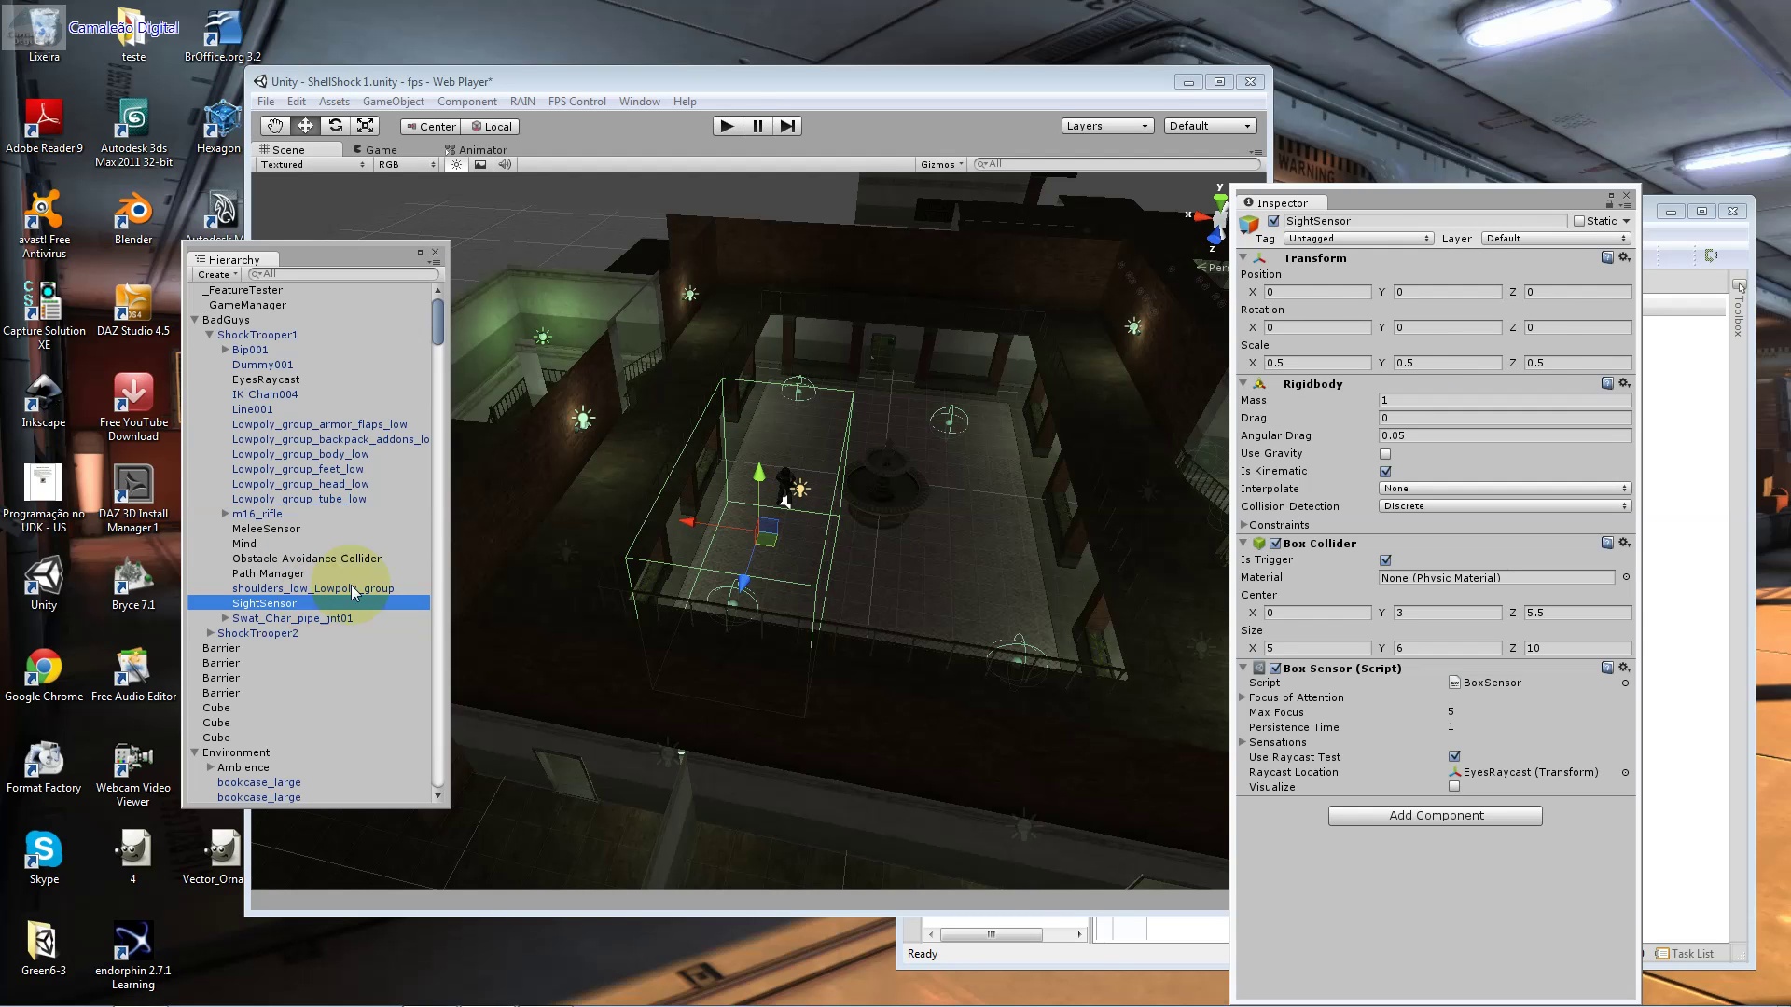
{"action": "left_click", "coordinate": [1687, 392]}
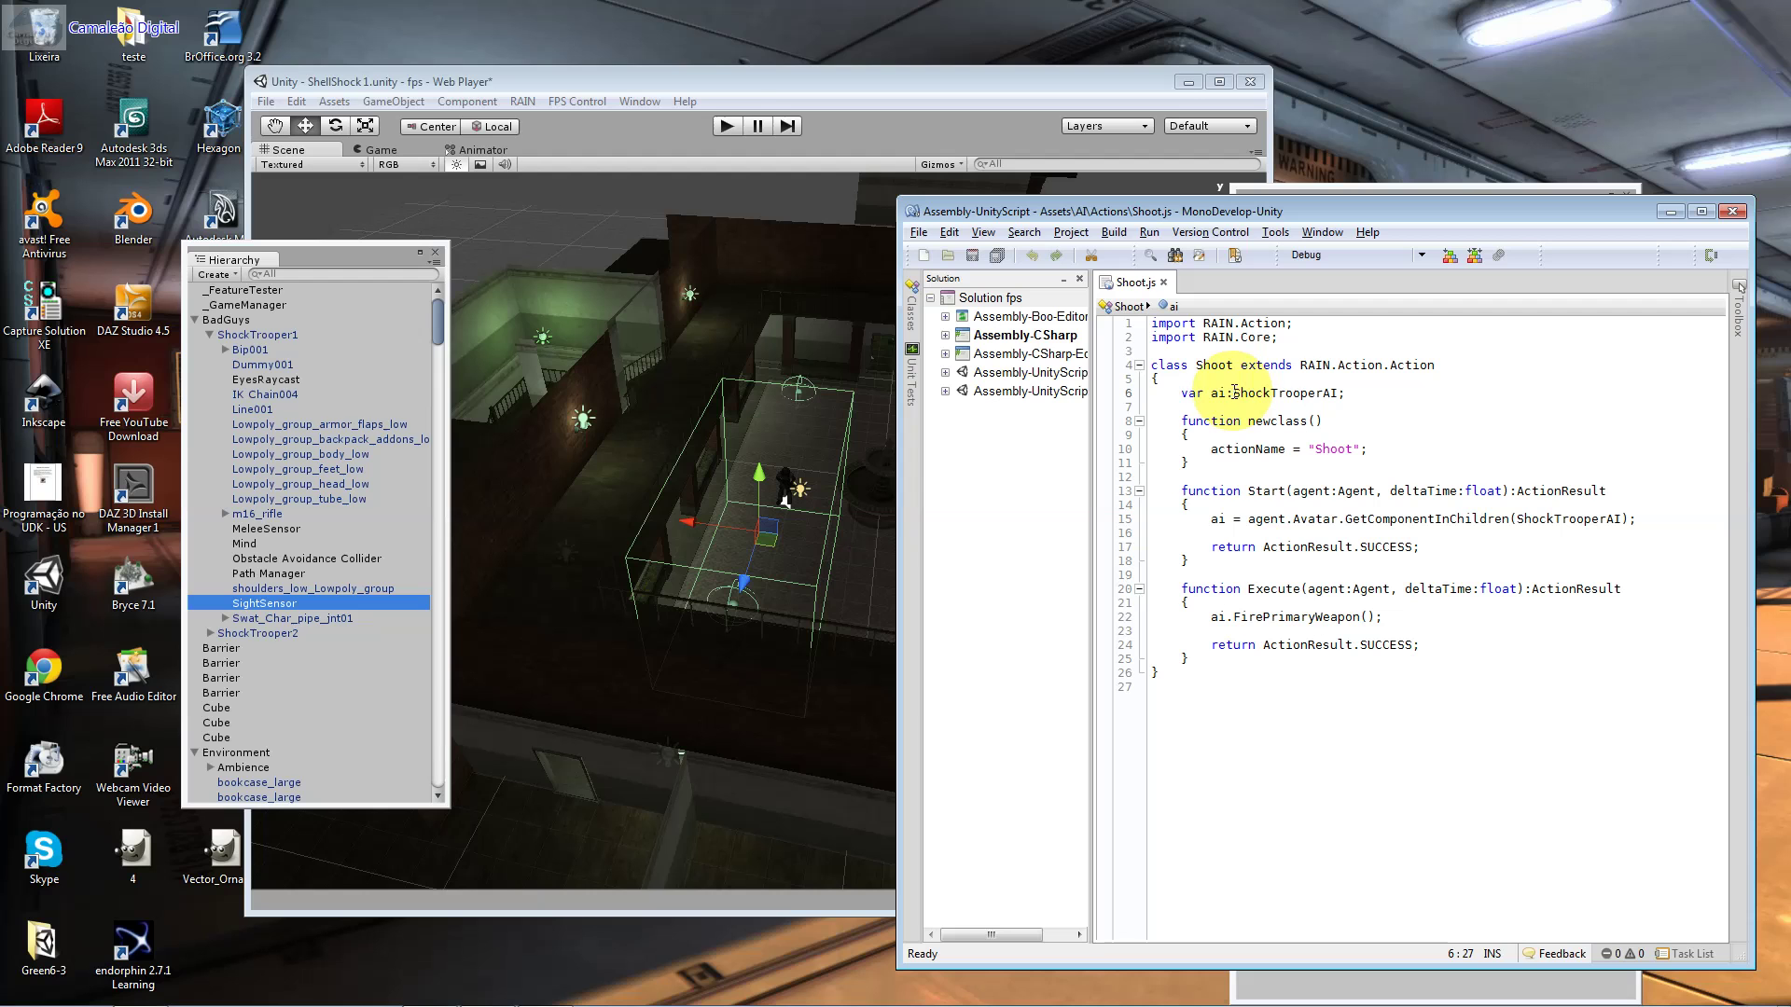
{"action": "double_click", "coordinate": [1220, 393]}
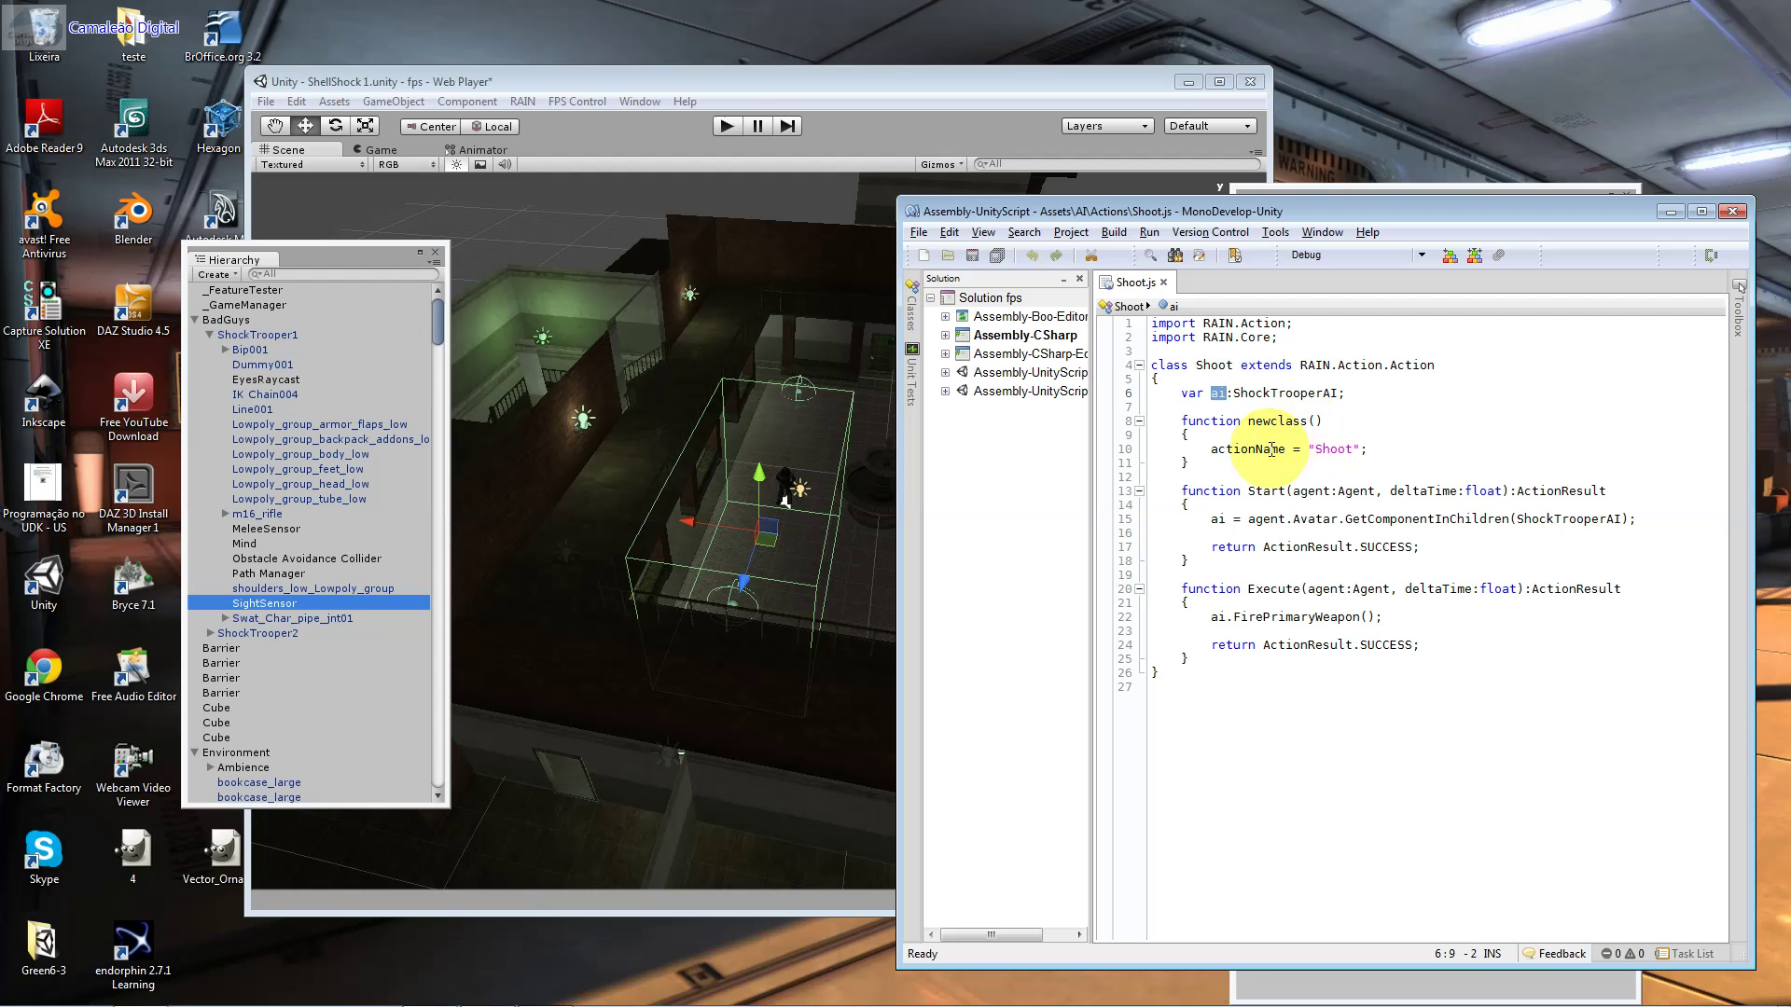
{"action": "left_click_drag", "start_coordinate": [1329, 449], "coordinate": [1350, 449]}
{"action": "double_click", "coordinate": [1349, 449]}
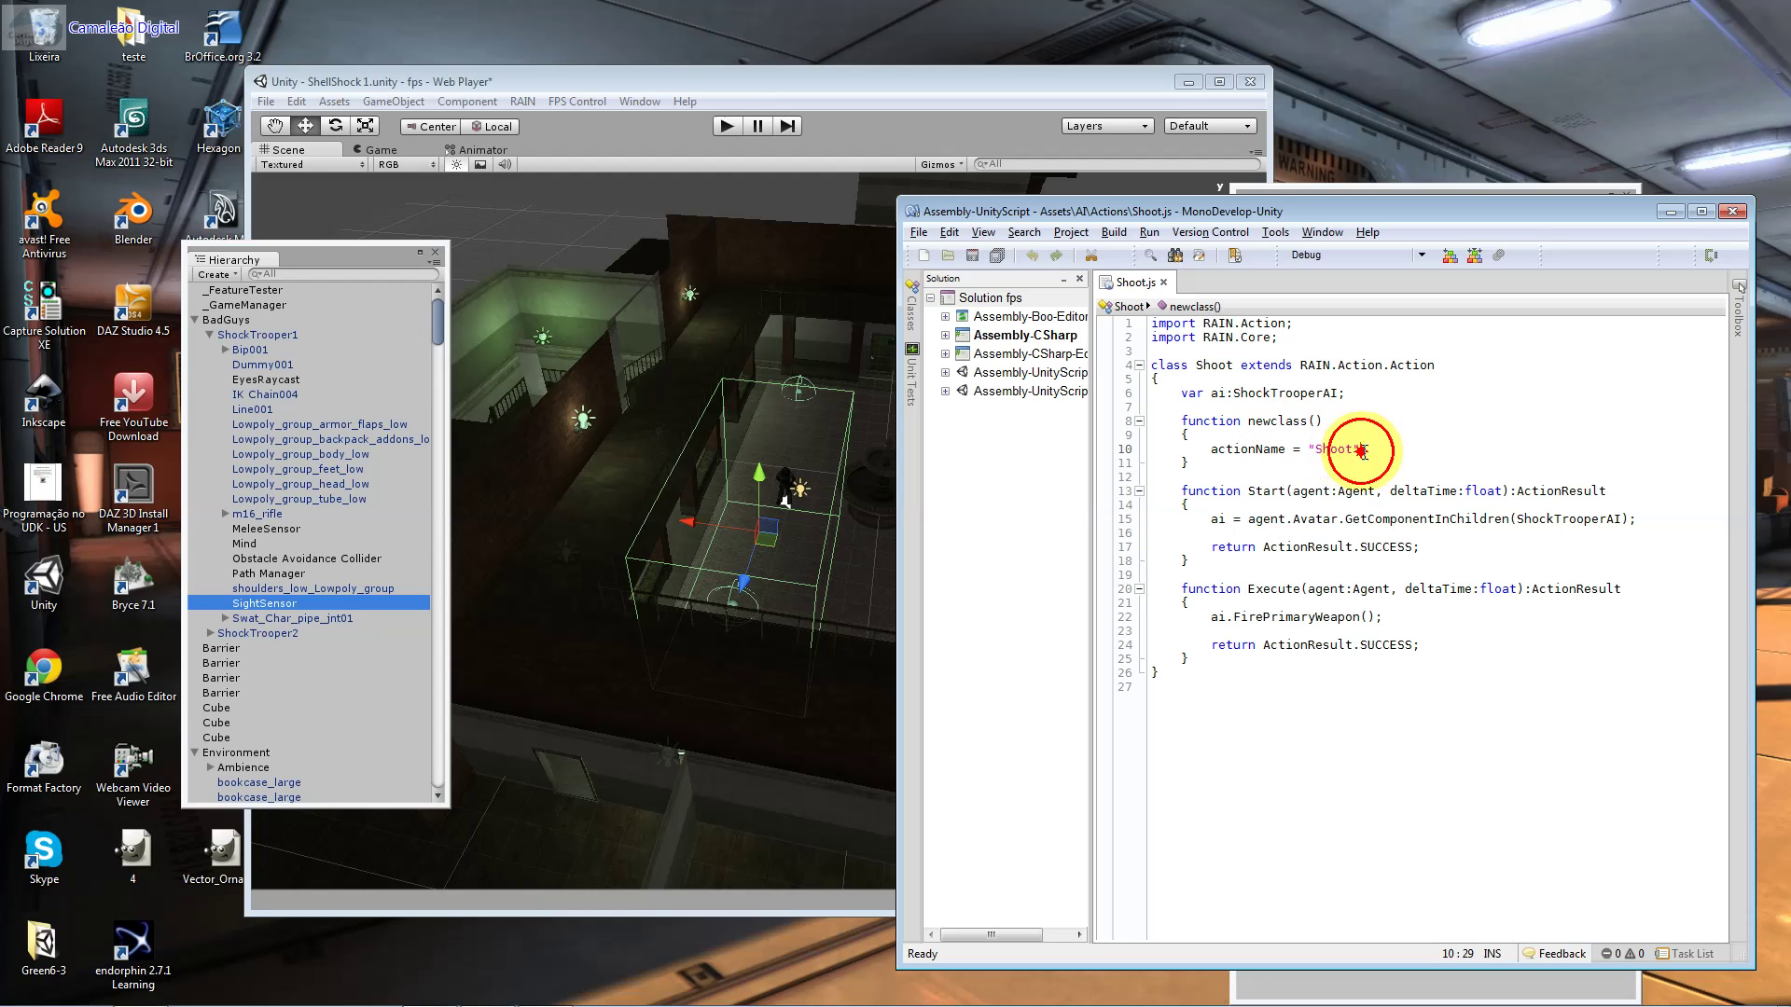
{"action": "left_click_drag", "start_coordinate": [1303, 448], "coordinate": [1210, 449]}
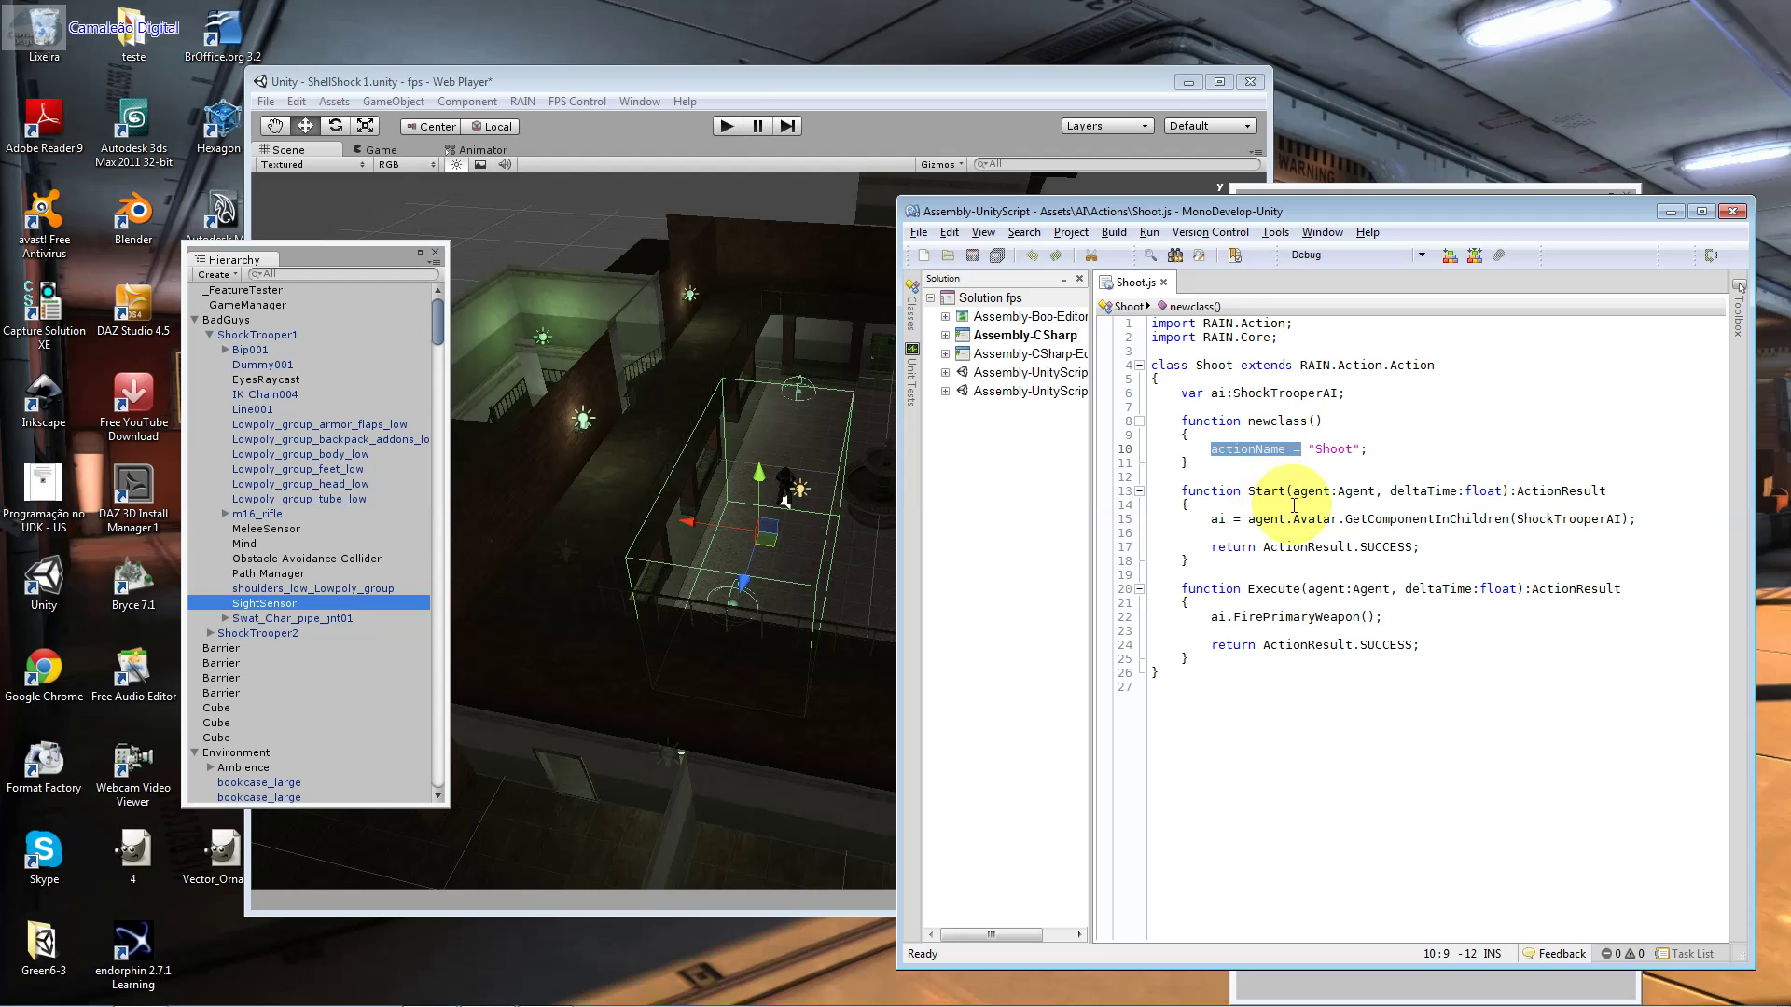
{"action": "double_click", "coordinate": [1267, 492]}
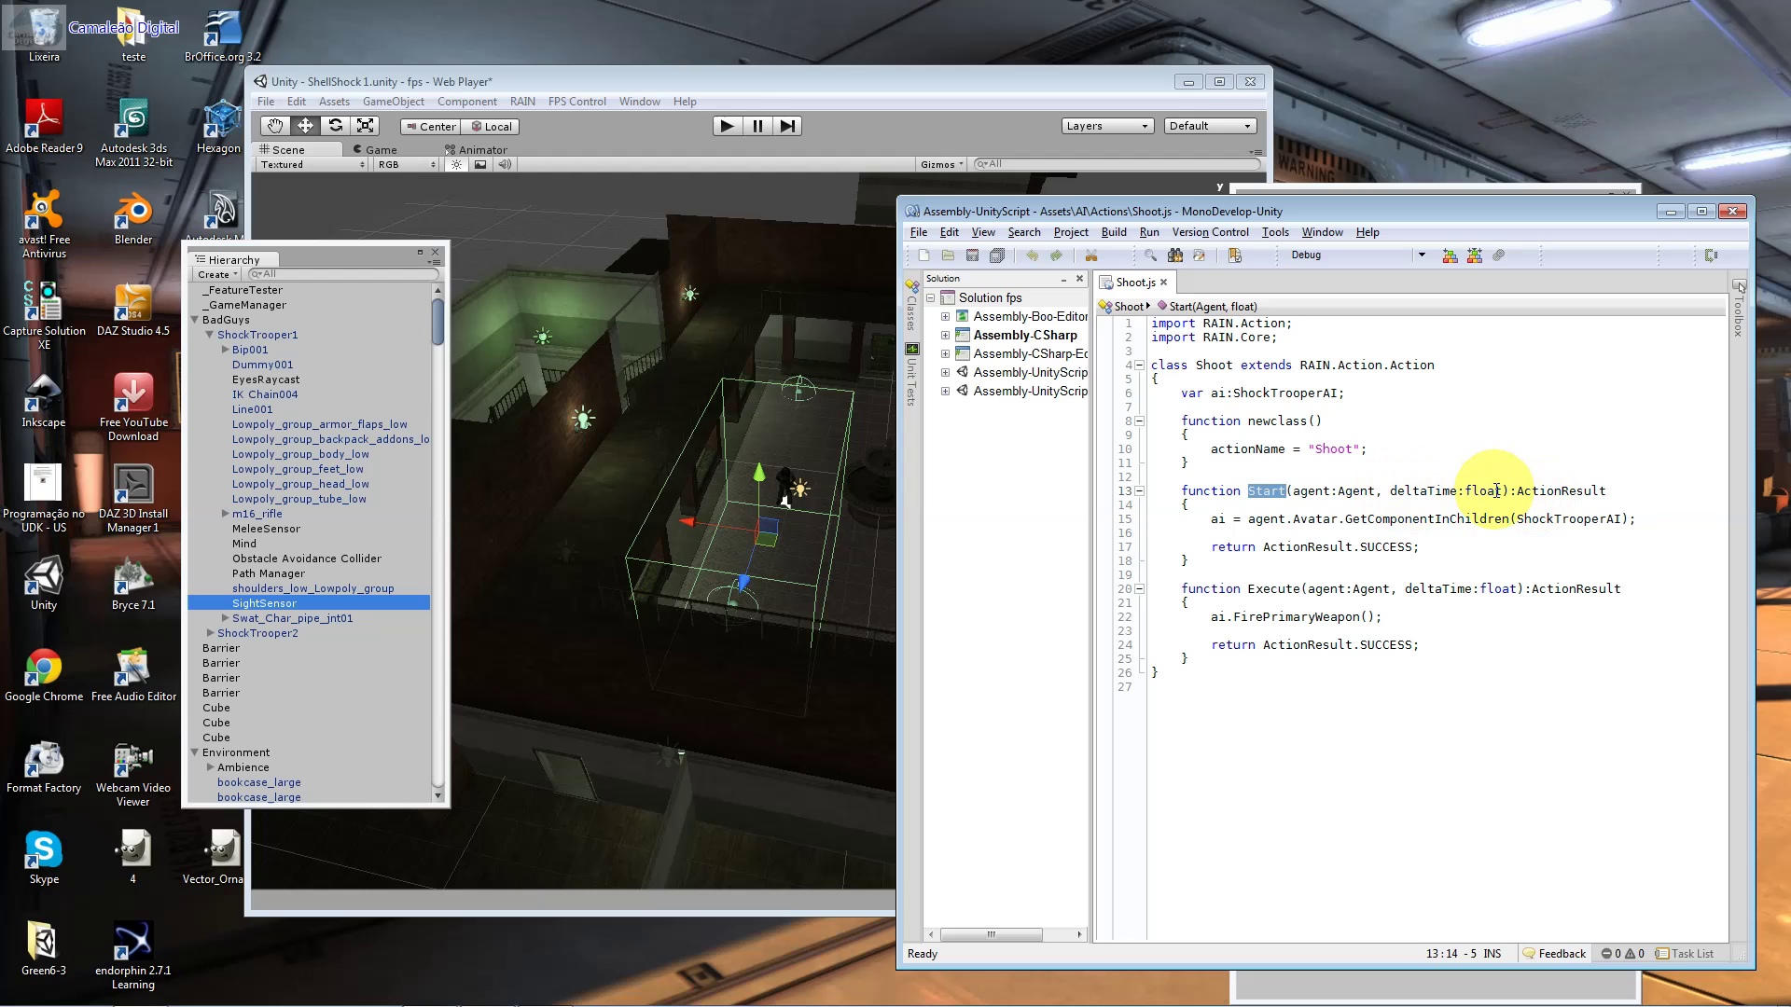
{"action": "left_click_drag", "start_coordinate": [1502, 491], "coordinate": [1391, 493]}
{"action": "left_click", "coordinate": [1422, 501]}
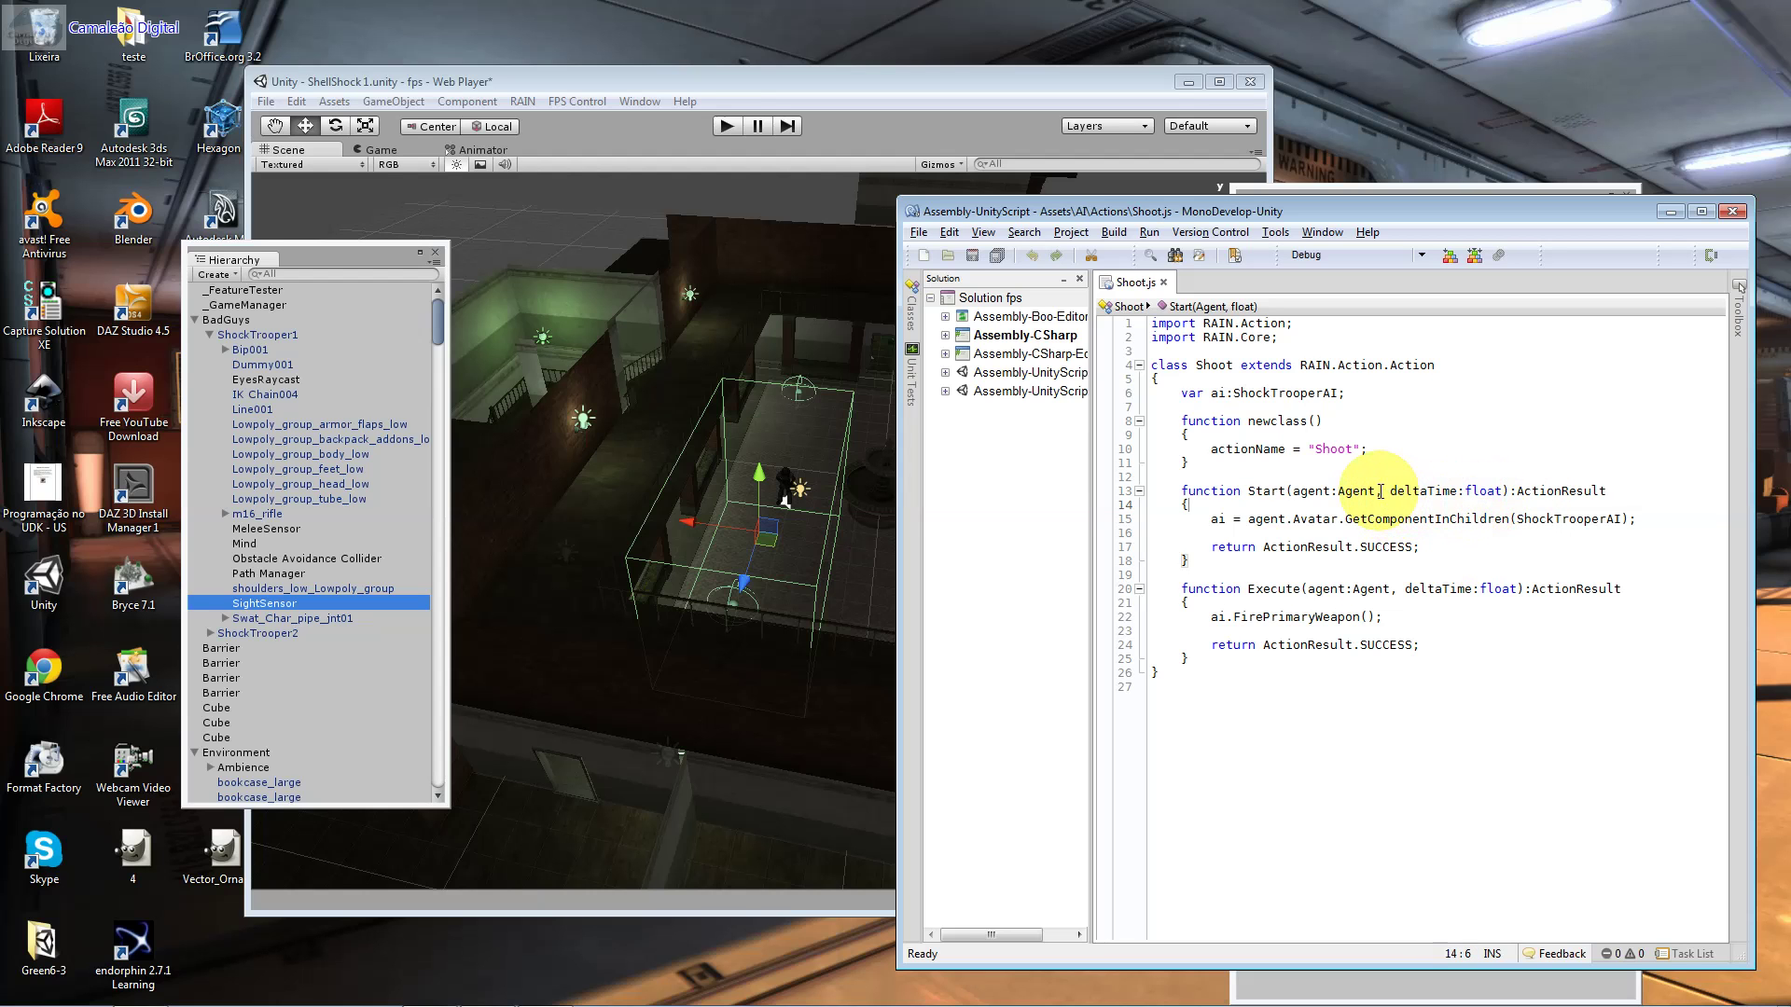
{"action": "left_click_drag", "start_coordinate": [1369, 492], "coordinate": [1316, 492]}
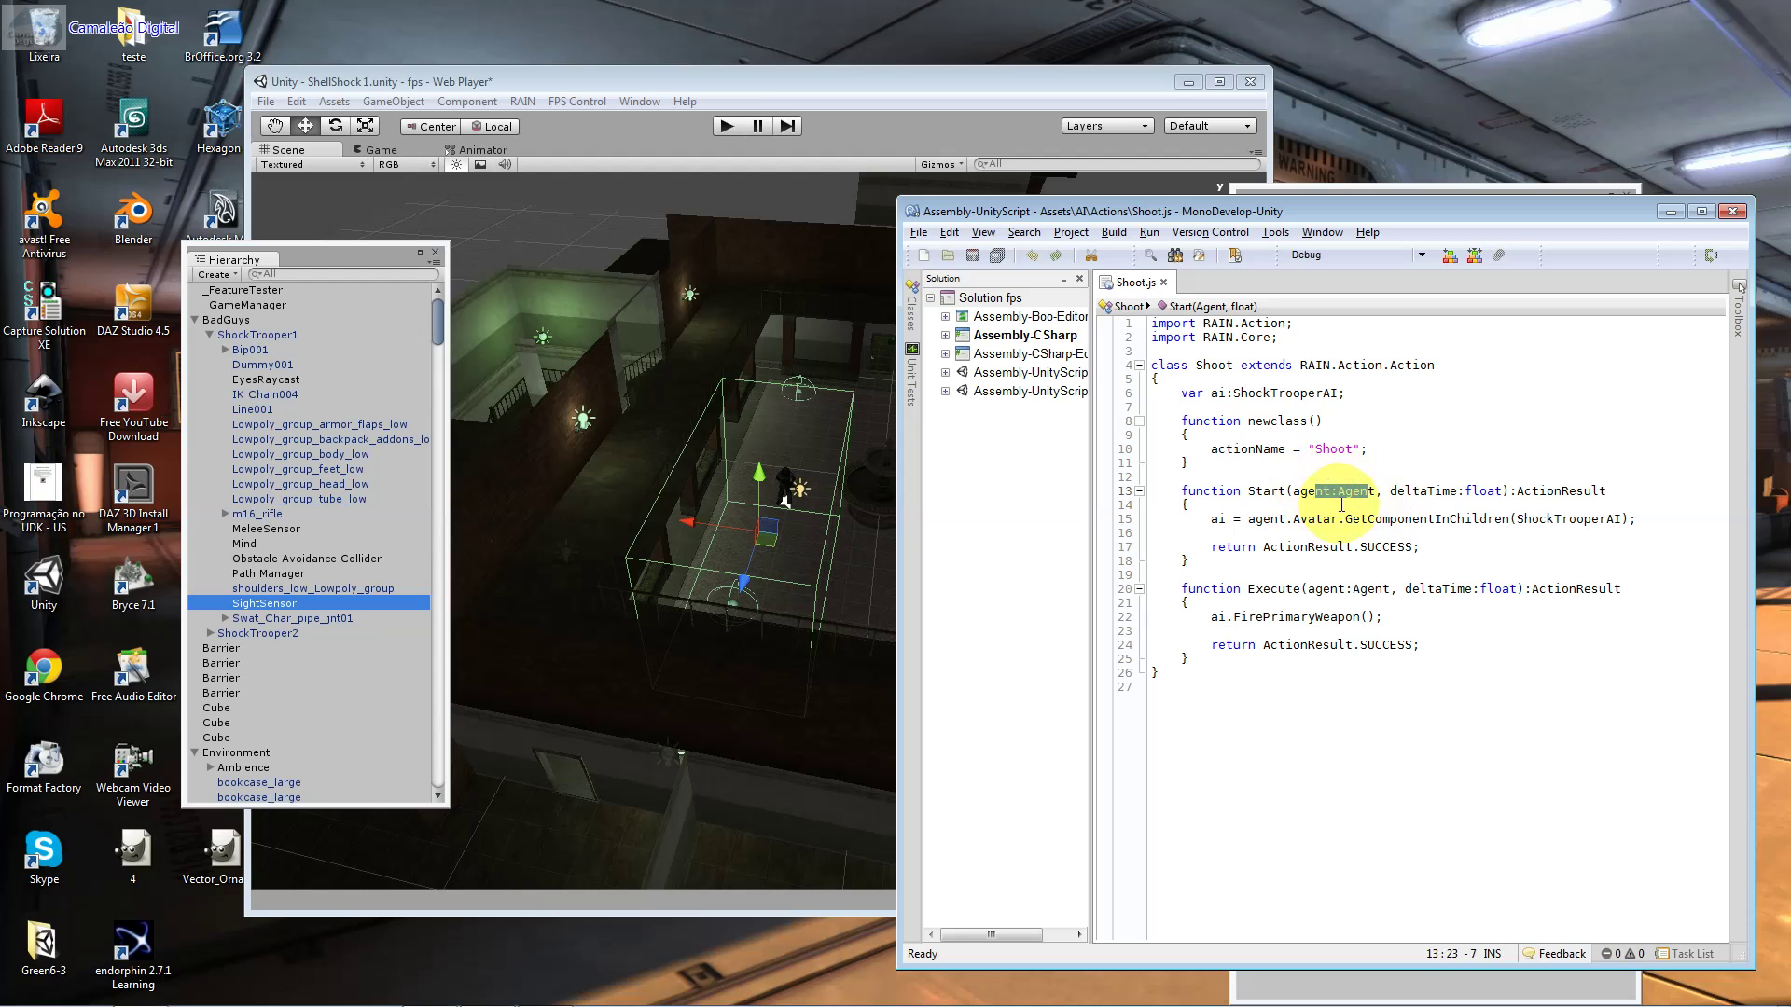
{"action": "left_click", "coordinate": [1367, 492]}
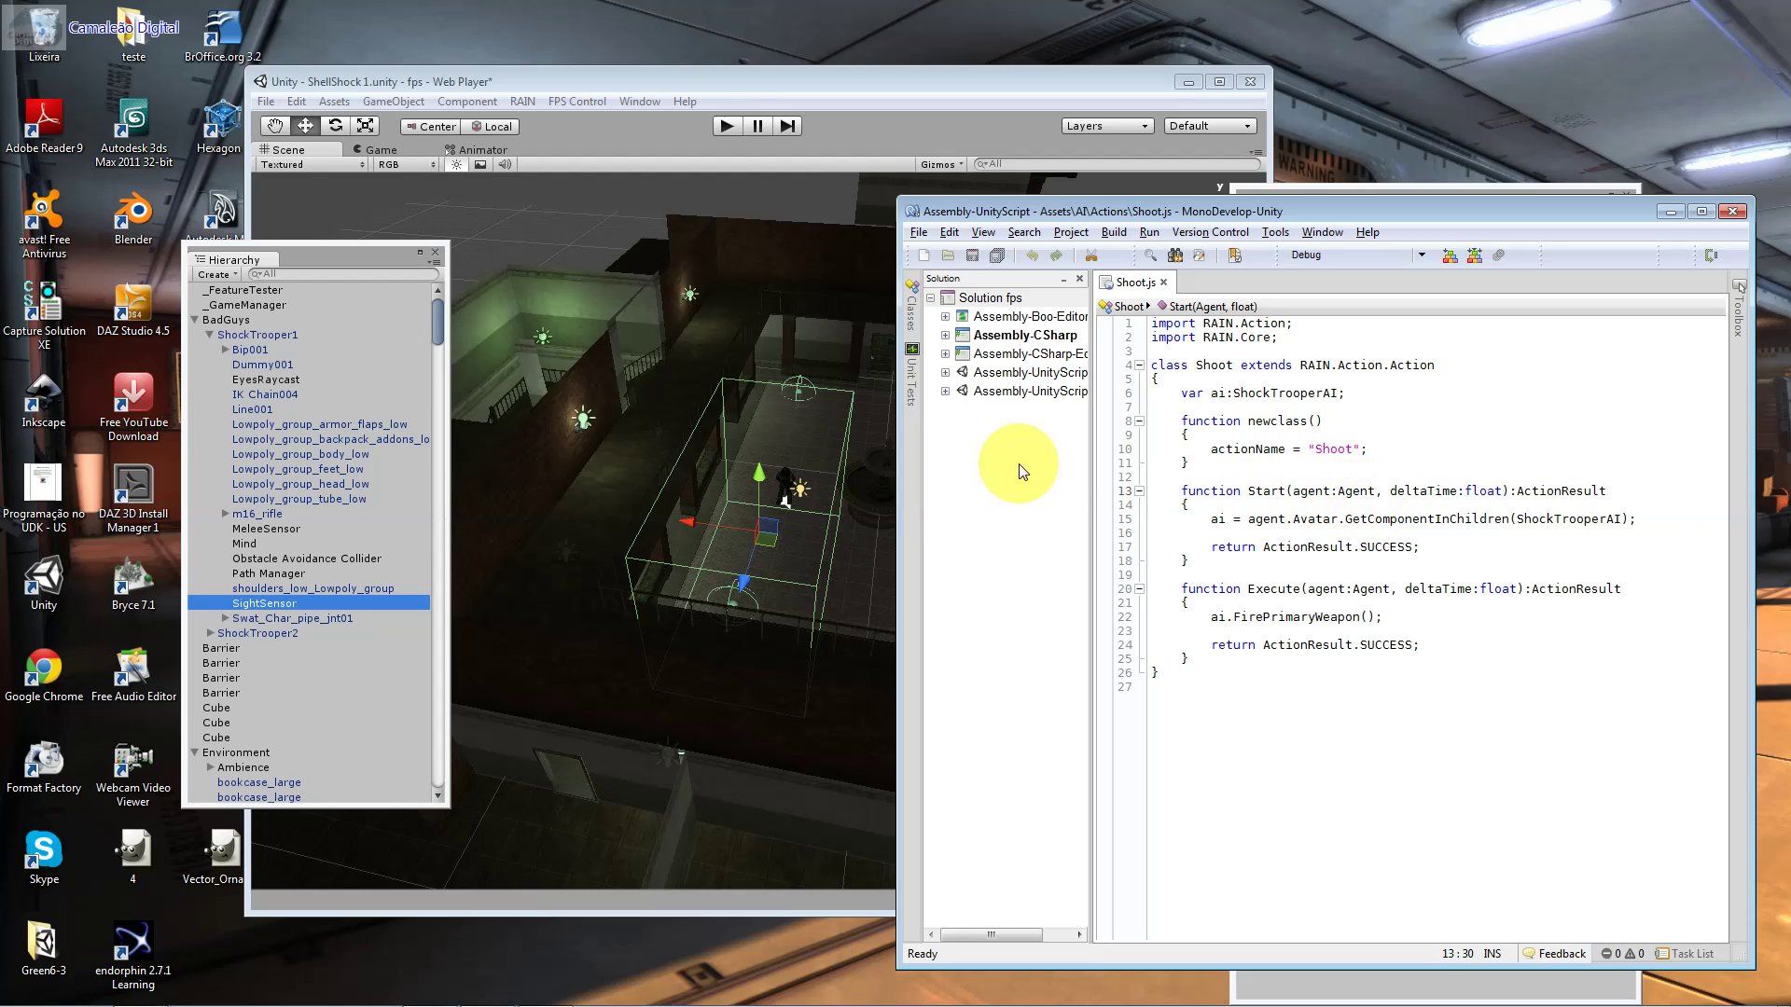
{"action": "left_click", "coordinate": [1331, 490]}
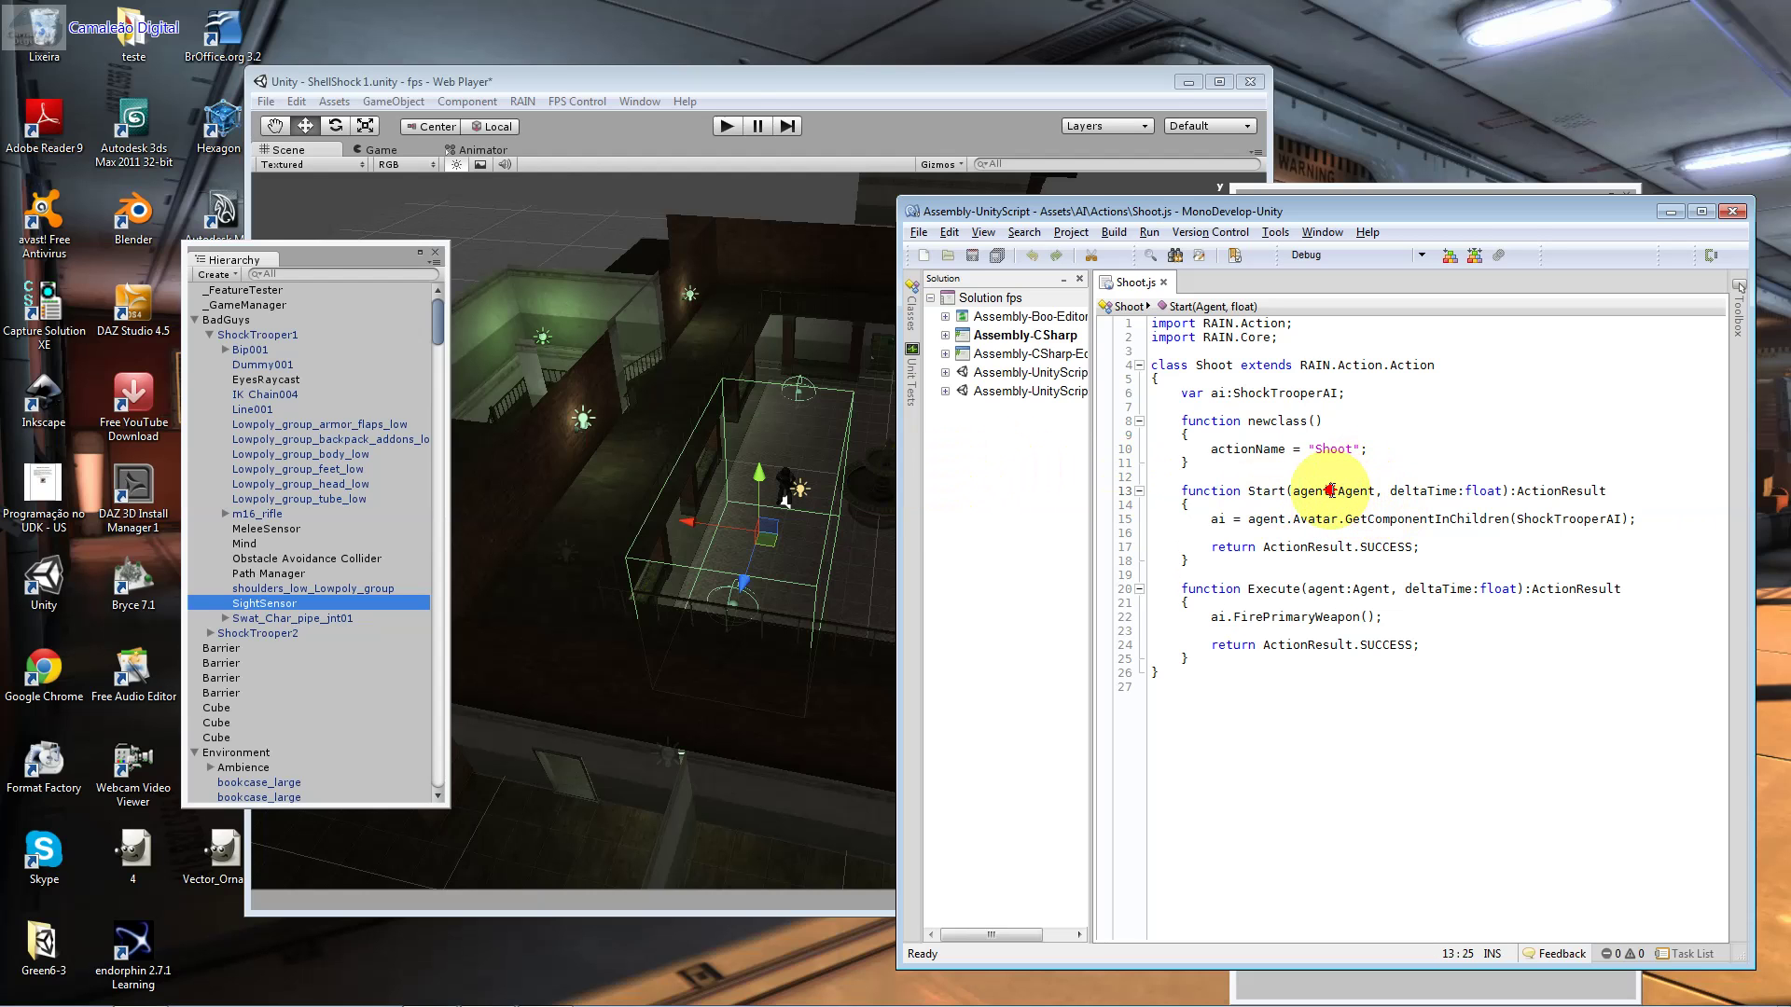
{"action": "left_click", "coordinate": [1489, 474]}
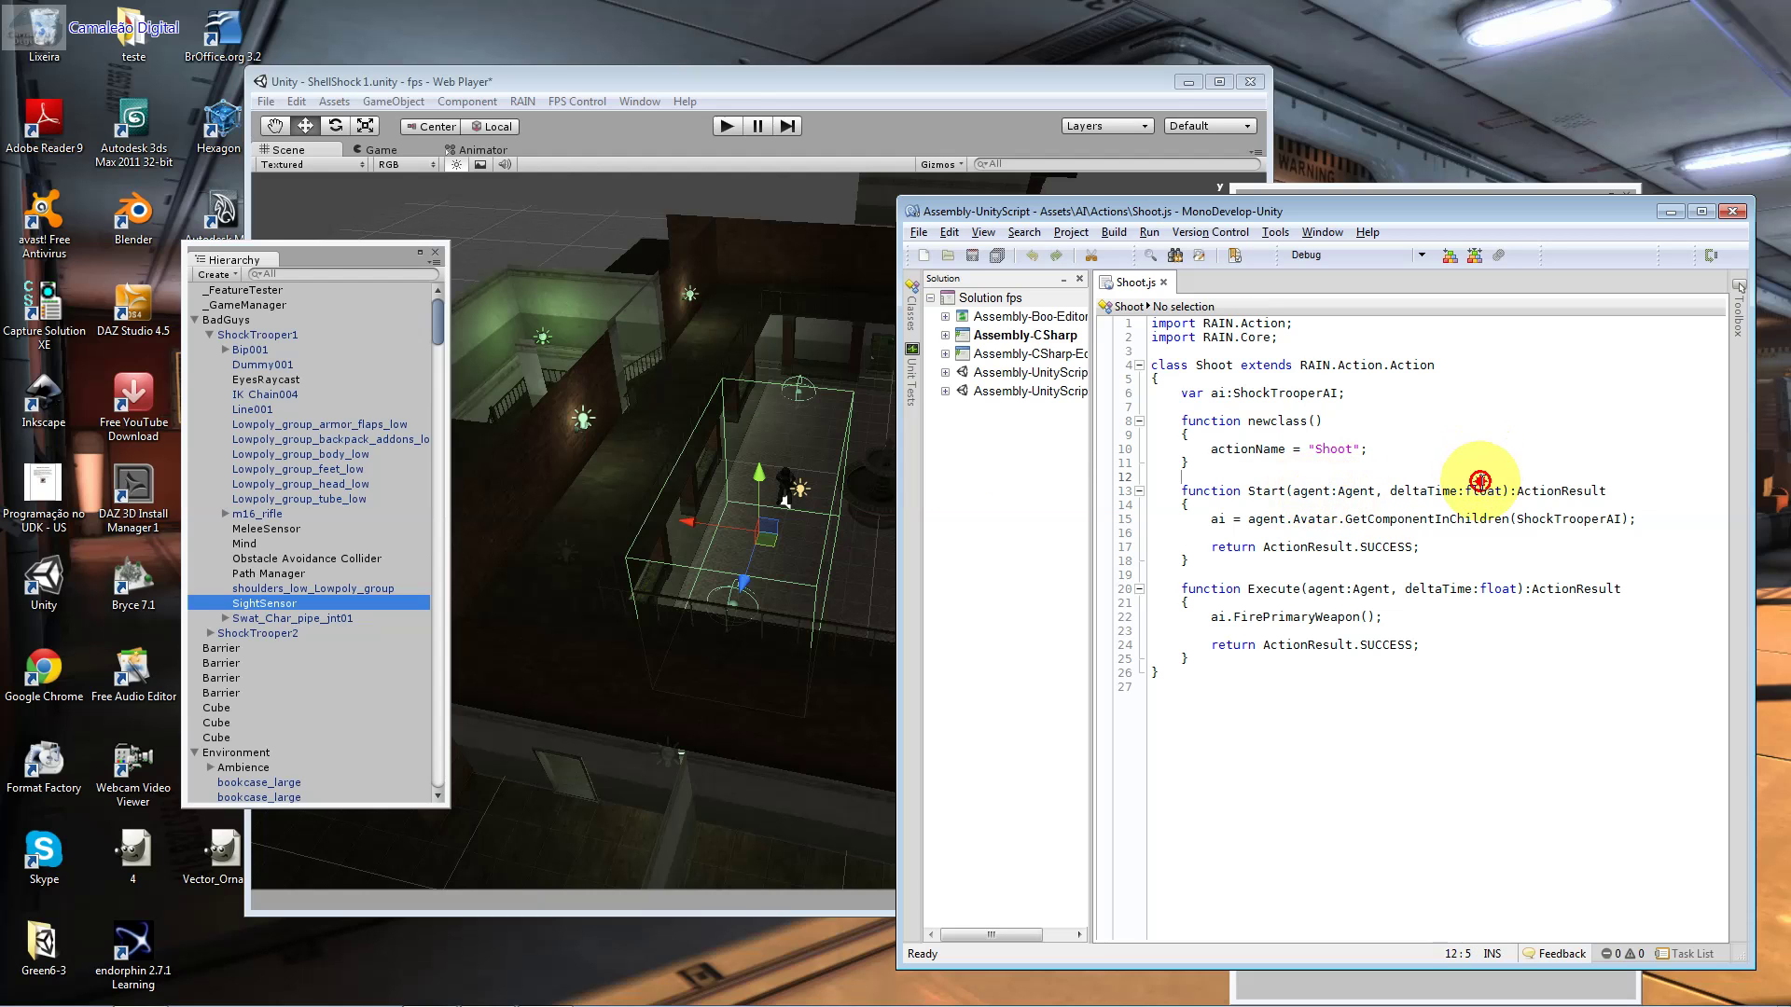
{"action": "left_click", "coordinate": [1577, 494]}
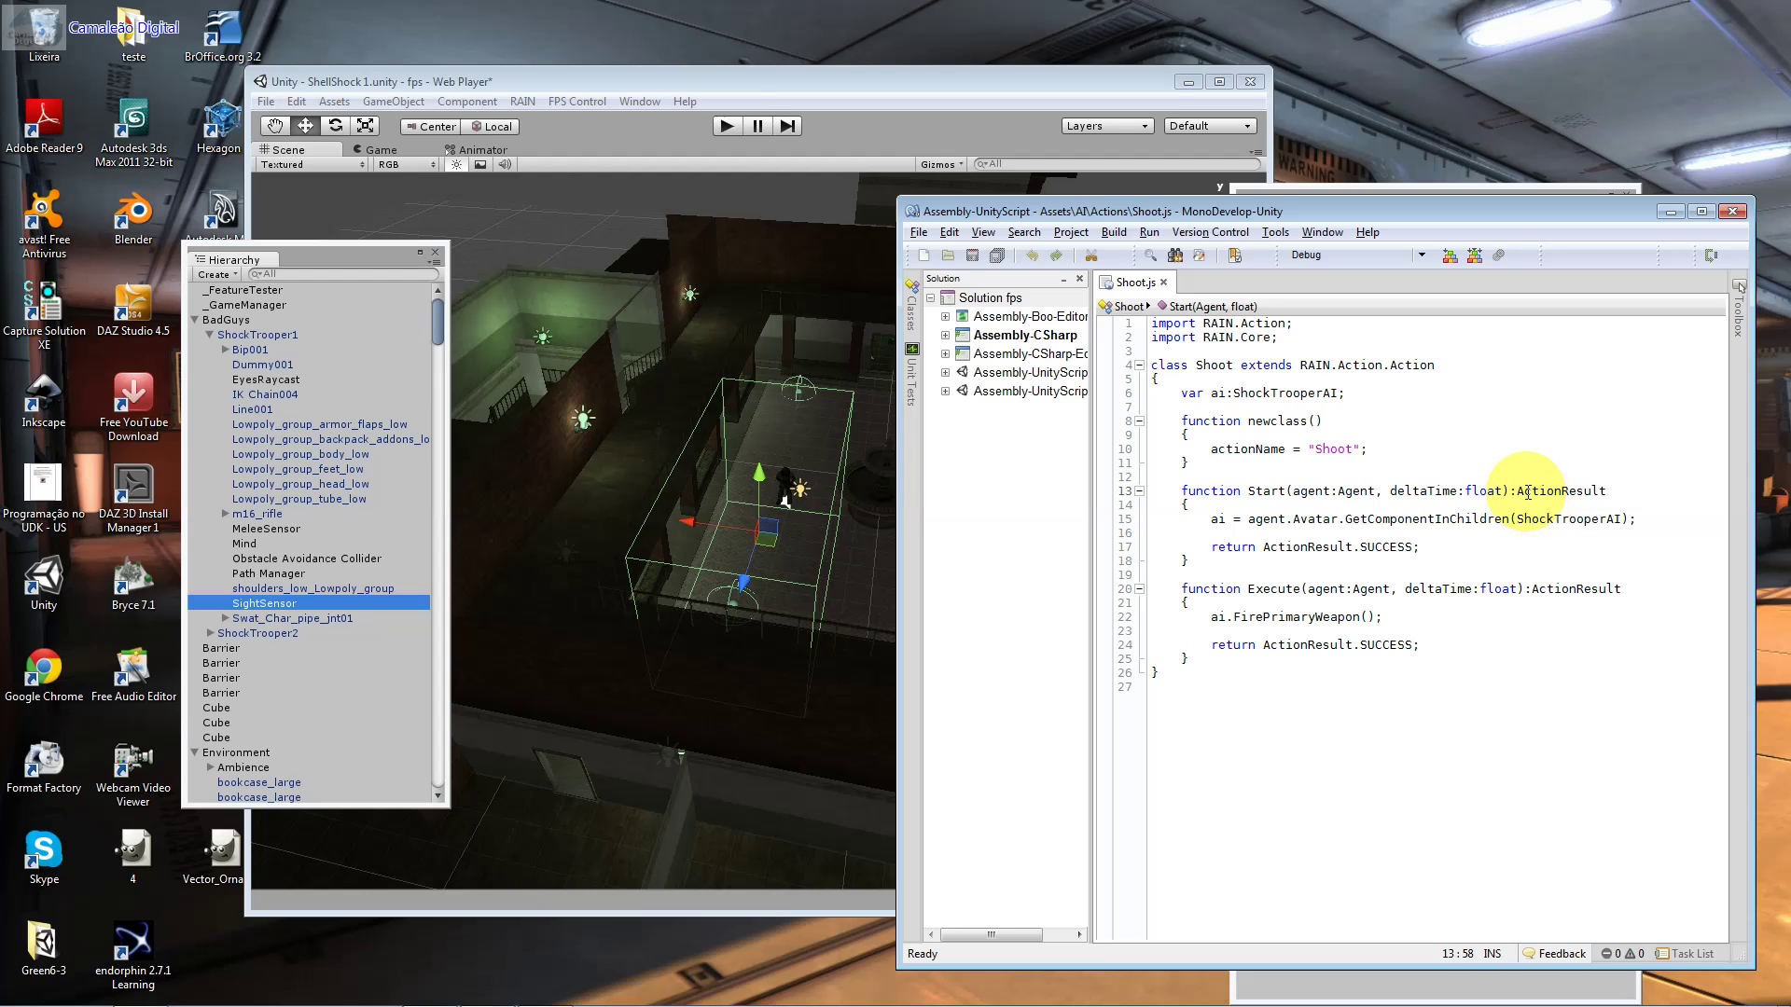
{"action": "double_click", "coordinate": [1618, 487]}
Step: Highlight the ai variable and its ShockTrooperAI component lookup in the Start function
{"action": "double_click", "coordinate": [1218, 518]}
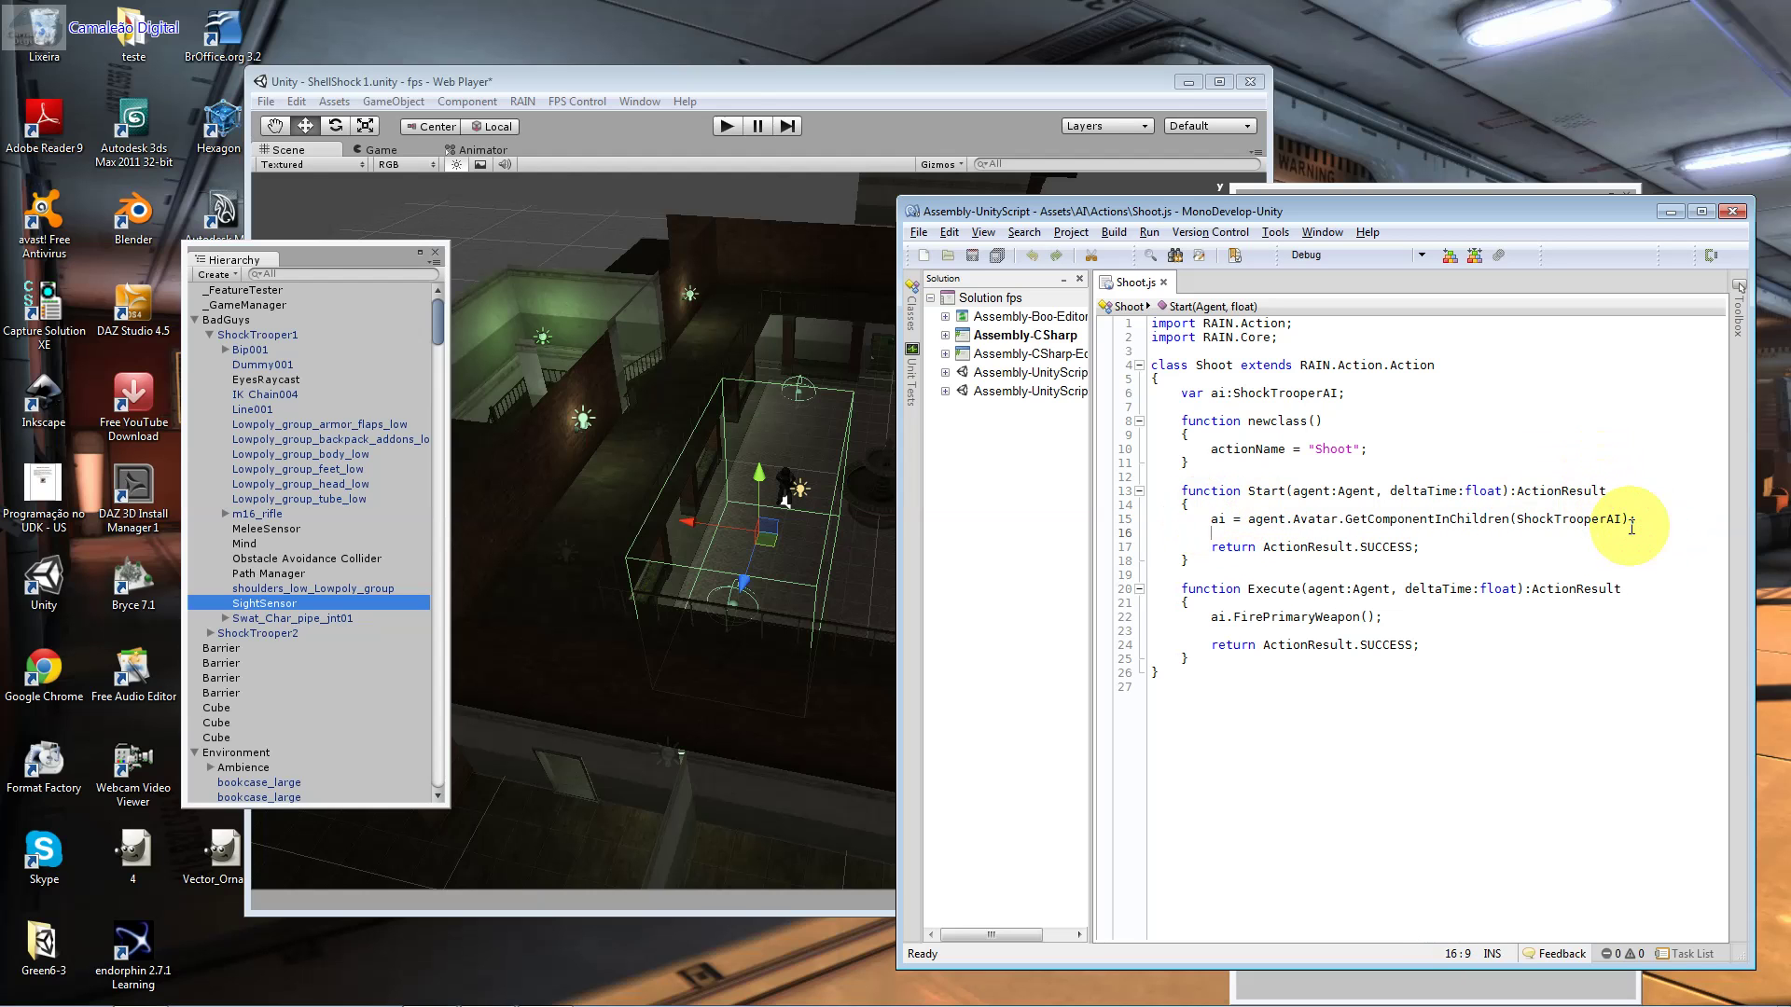
{"action": "left_click_drag", "start_coordinate": [1234, 519], "coordinate": [1211, 520]}
{"action": "left_click", "coordinate": [1220, 393]}
{"action": "left_click_drag", "start_coordinate": [1285, 519], "coordinate": [1256, 519]}
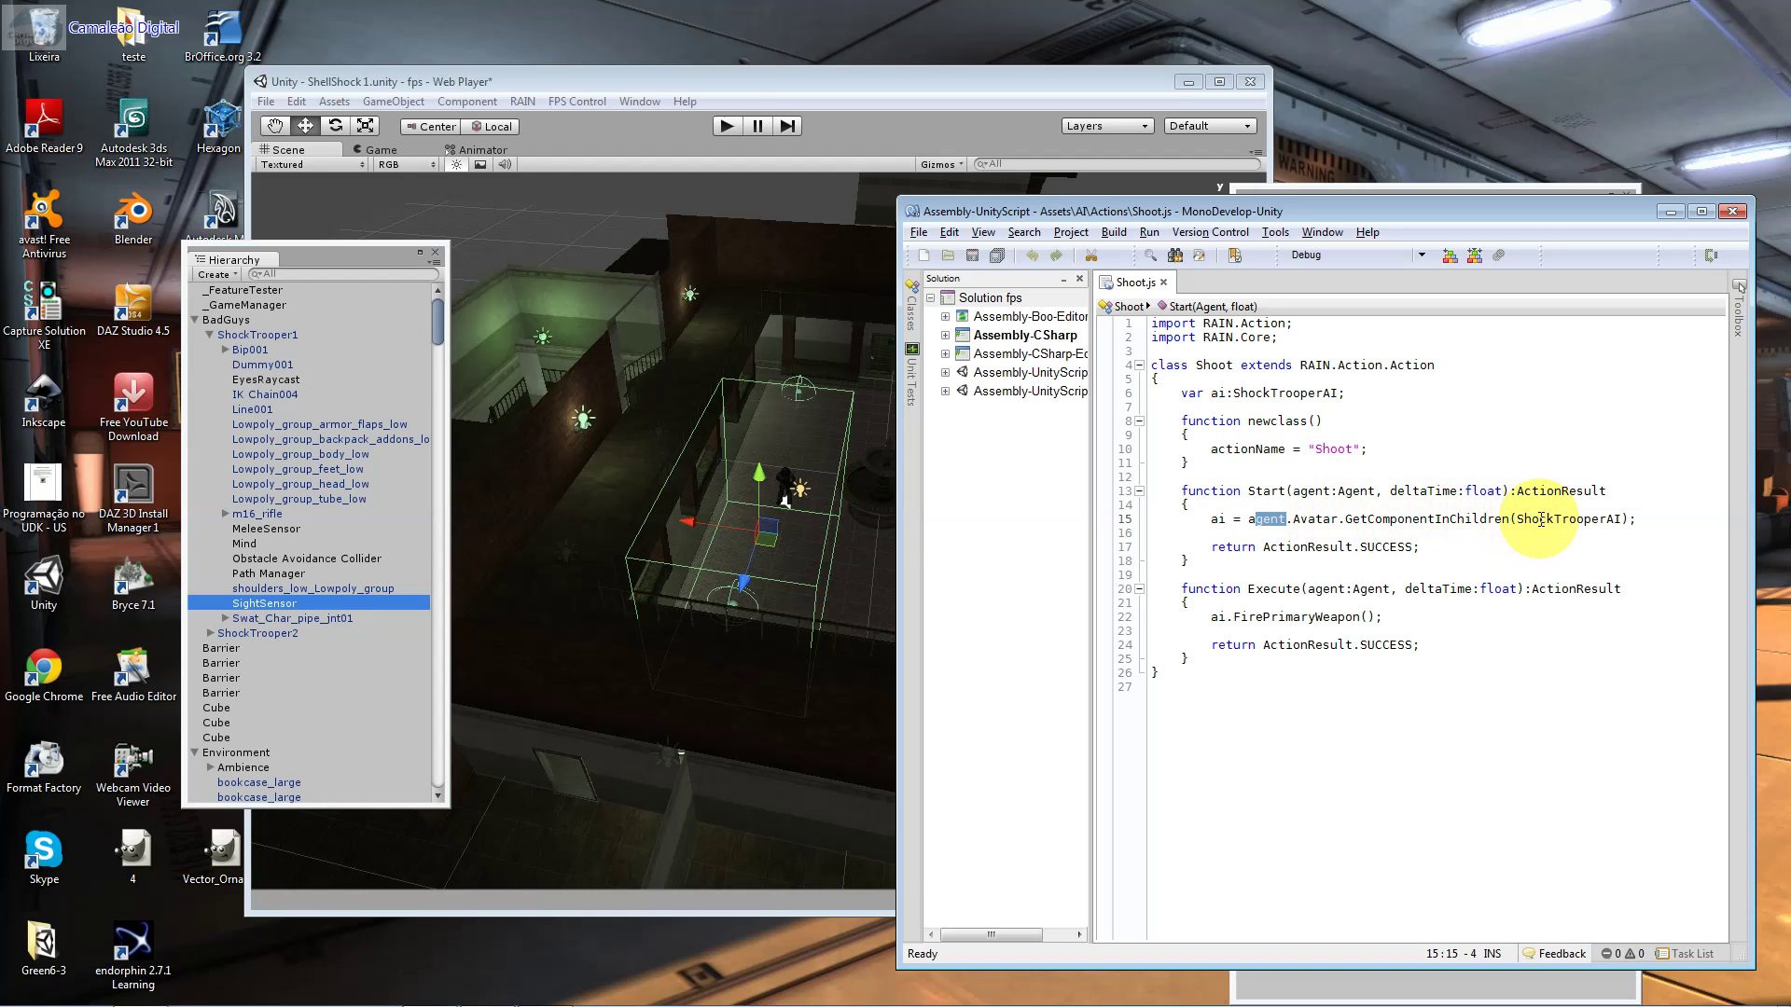
{"action": "mouse_move", "coordinate": [1532, 519]}
{"action": "left_mouse_down"}
{"action": "mouse_move", "coordinate": [1517, 518]}
{"action": "mouse_move", "coordinate": [1625, 520]}
{"action": "left_mouse_up"}
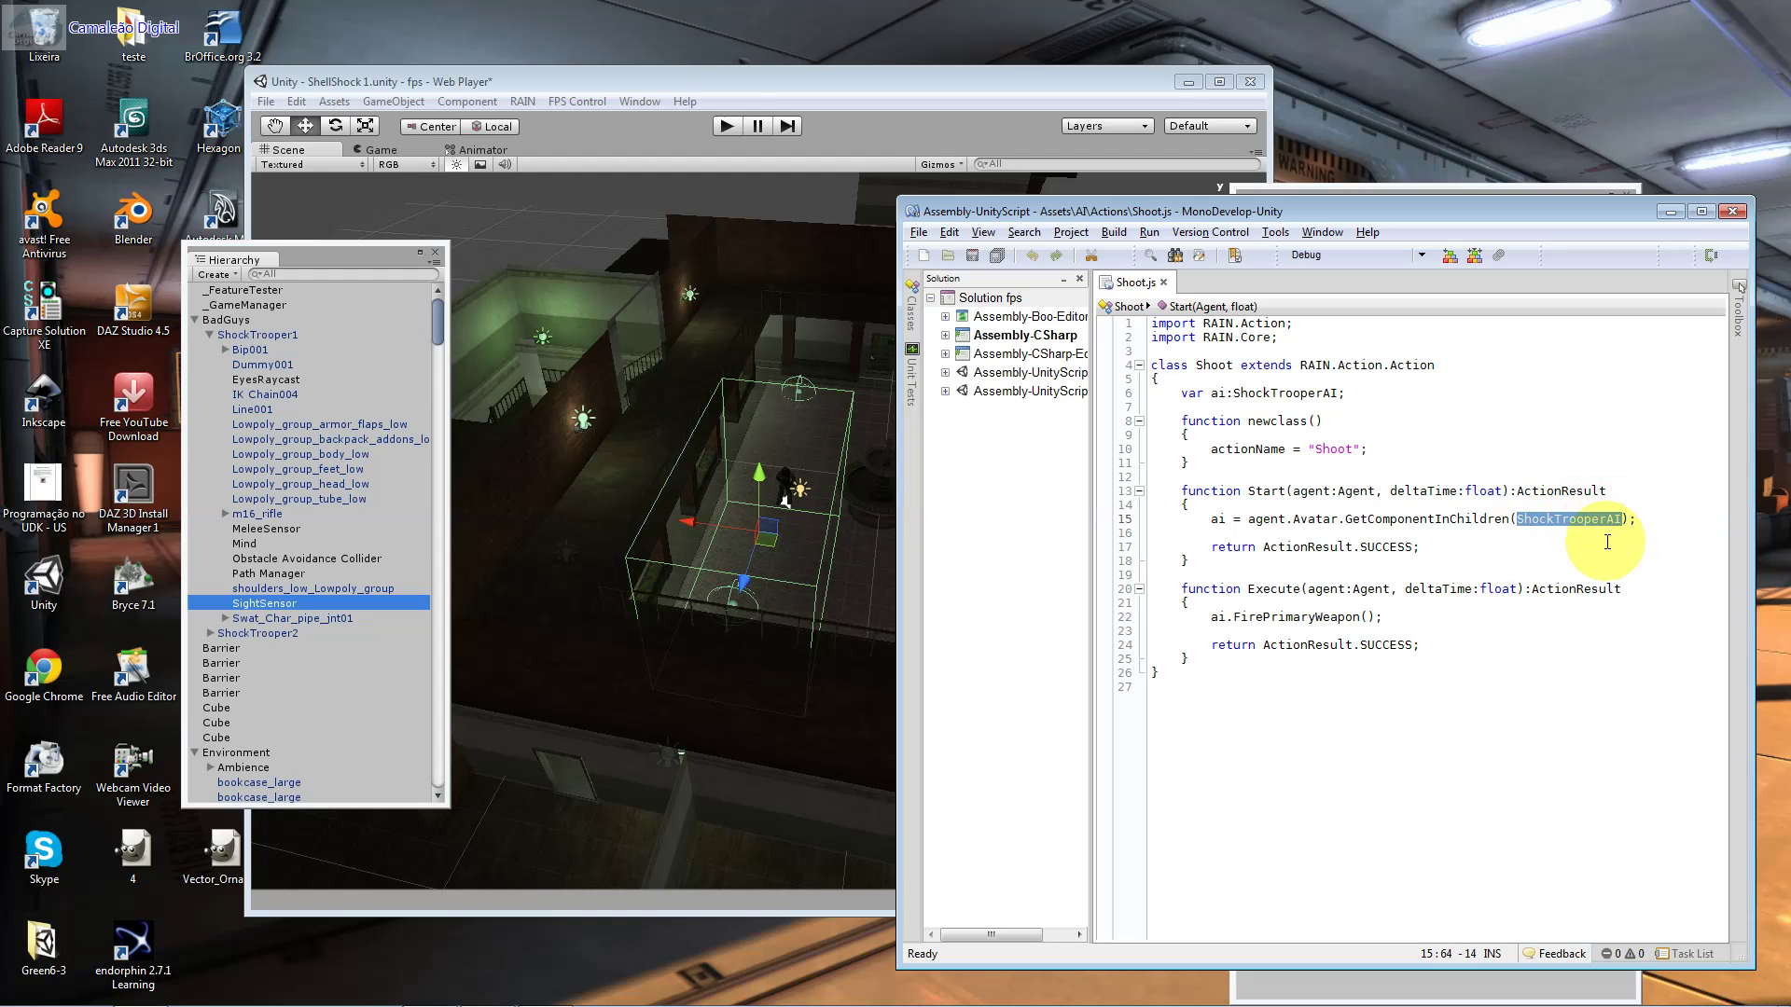
{"action": "left_click", "coordinate": [1226, 521]}
{"action": "left_click", "coordinate": [1341, 558]}
{"action": "mouse_move", "coordinate": [1341, 558]}
{"action": "left_mouse_down"}
{"action": "mouse_move", "coordinate": [1251, 558]}
{"action": "mouse_move", "coordinate": [1389, 560]}
{"action": "mouse_move", "coordinate": [1285, 548]}
{"action": "left_mouse_up"}
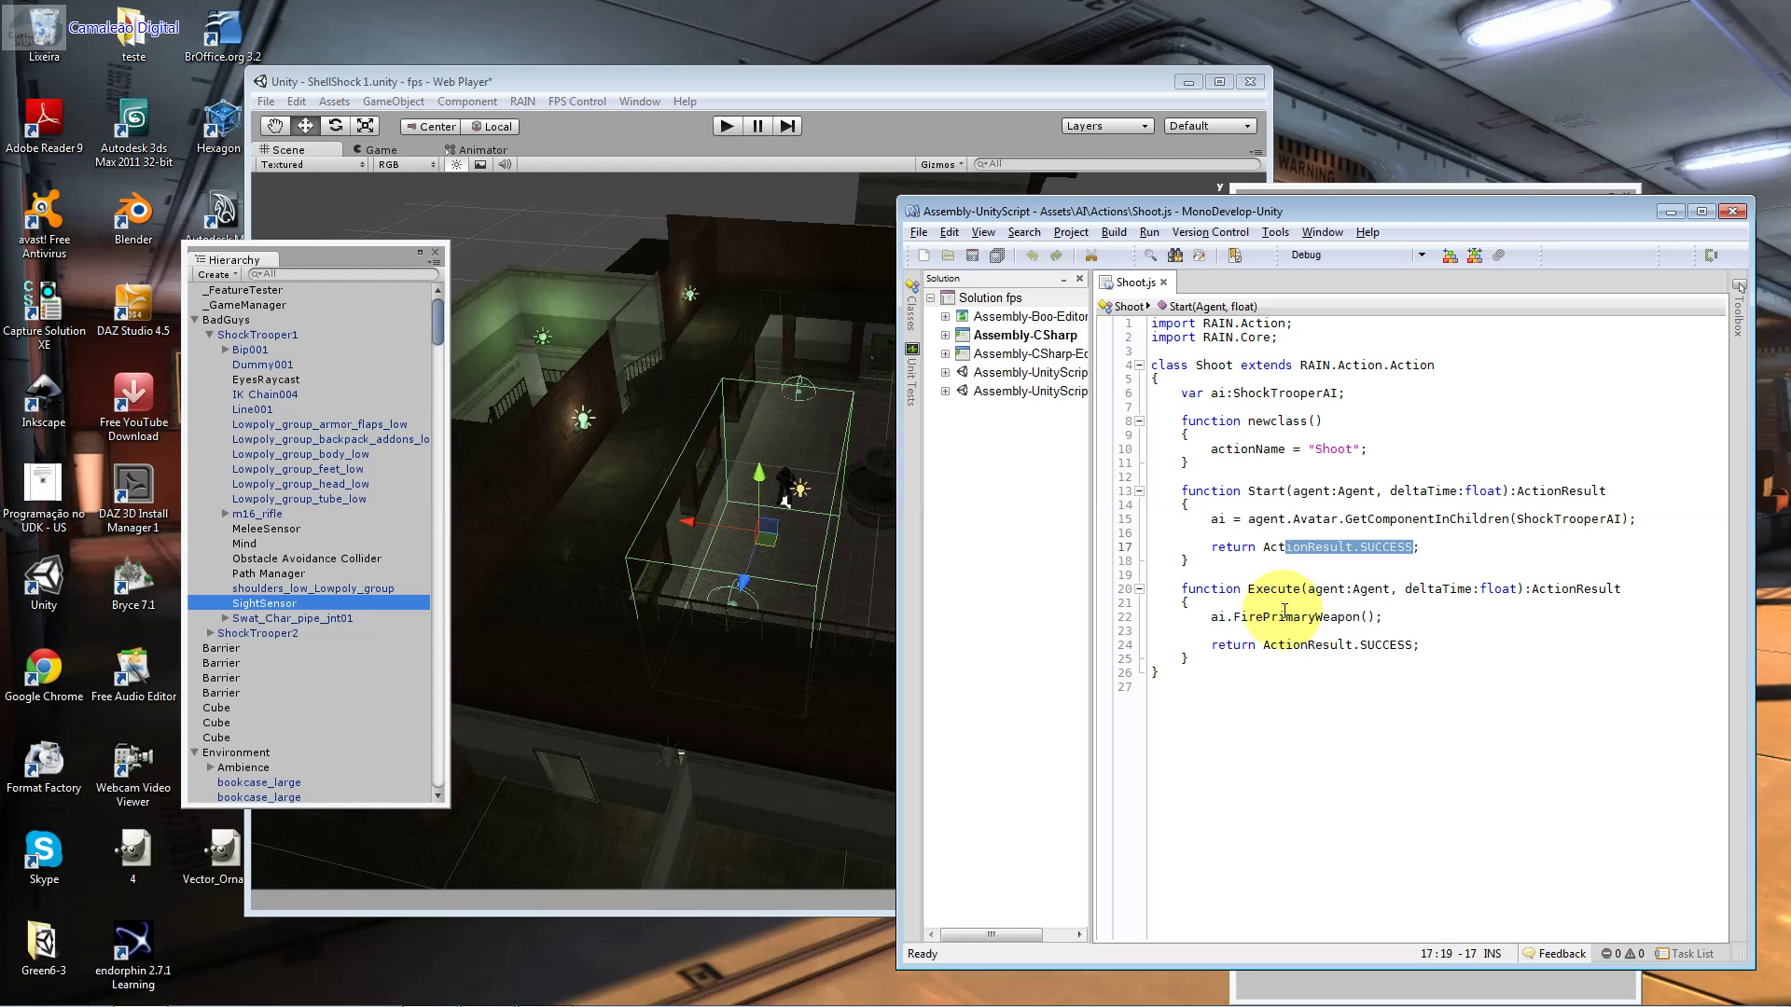
Step: Highlight Execute's agent:Agent and deltaTime:float parameters and the Start function body
{"action": "left_click_drag", "start_coordinate": [1405, 590], "coordinate": [1517, 589]}
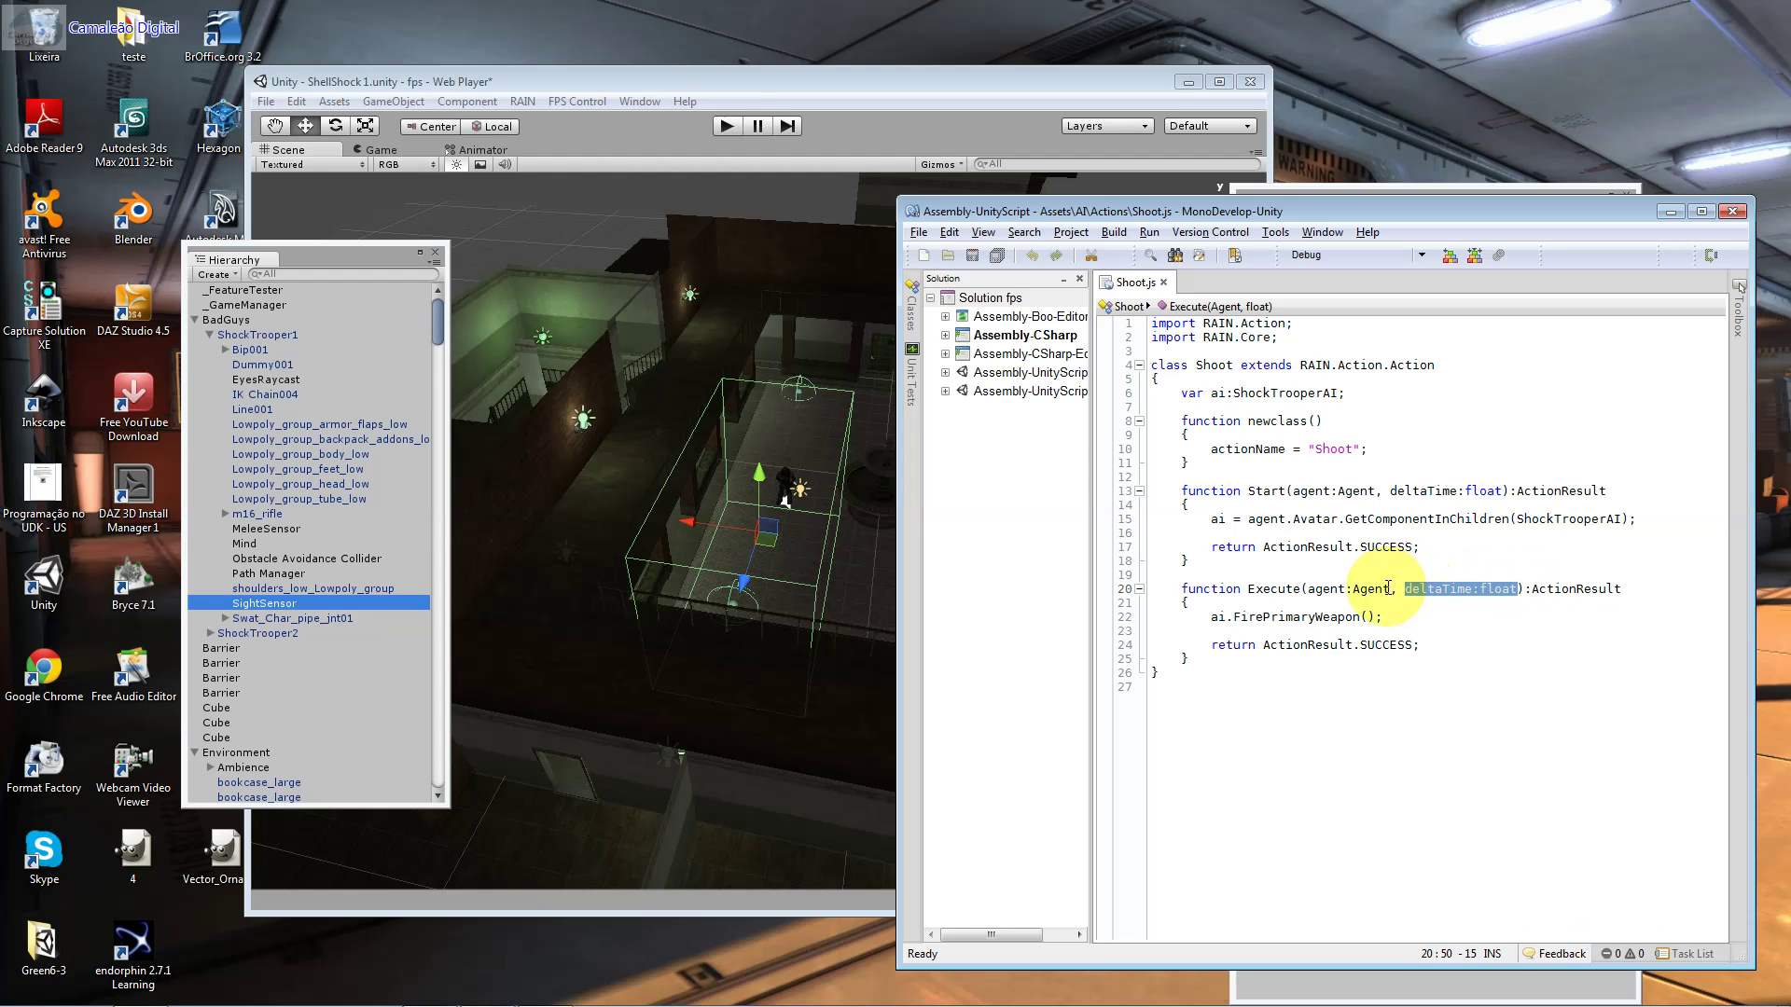
{"action": "left_click_drag", "start_coordinate": [1384, 589], "coordinate": [1319, 590]}
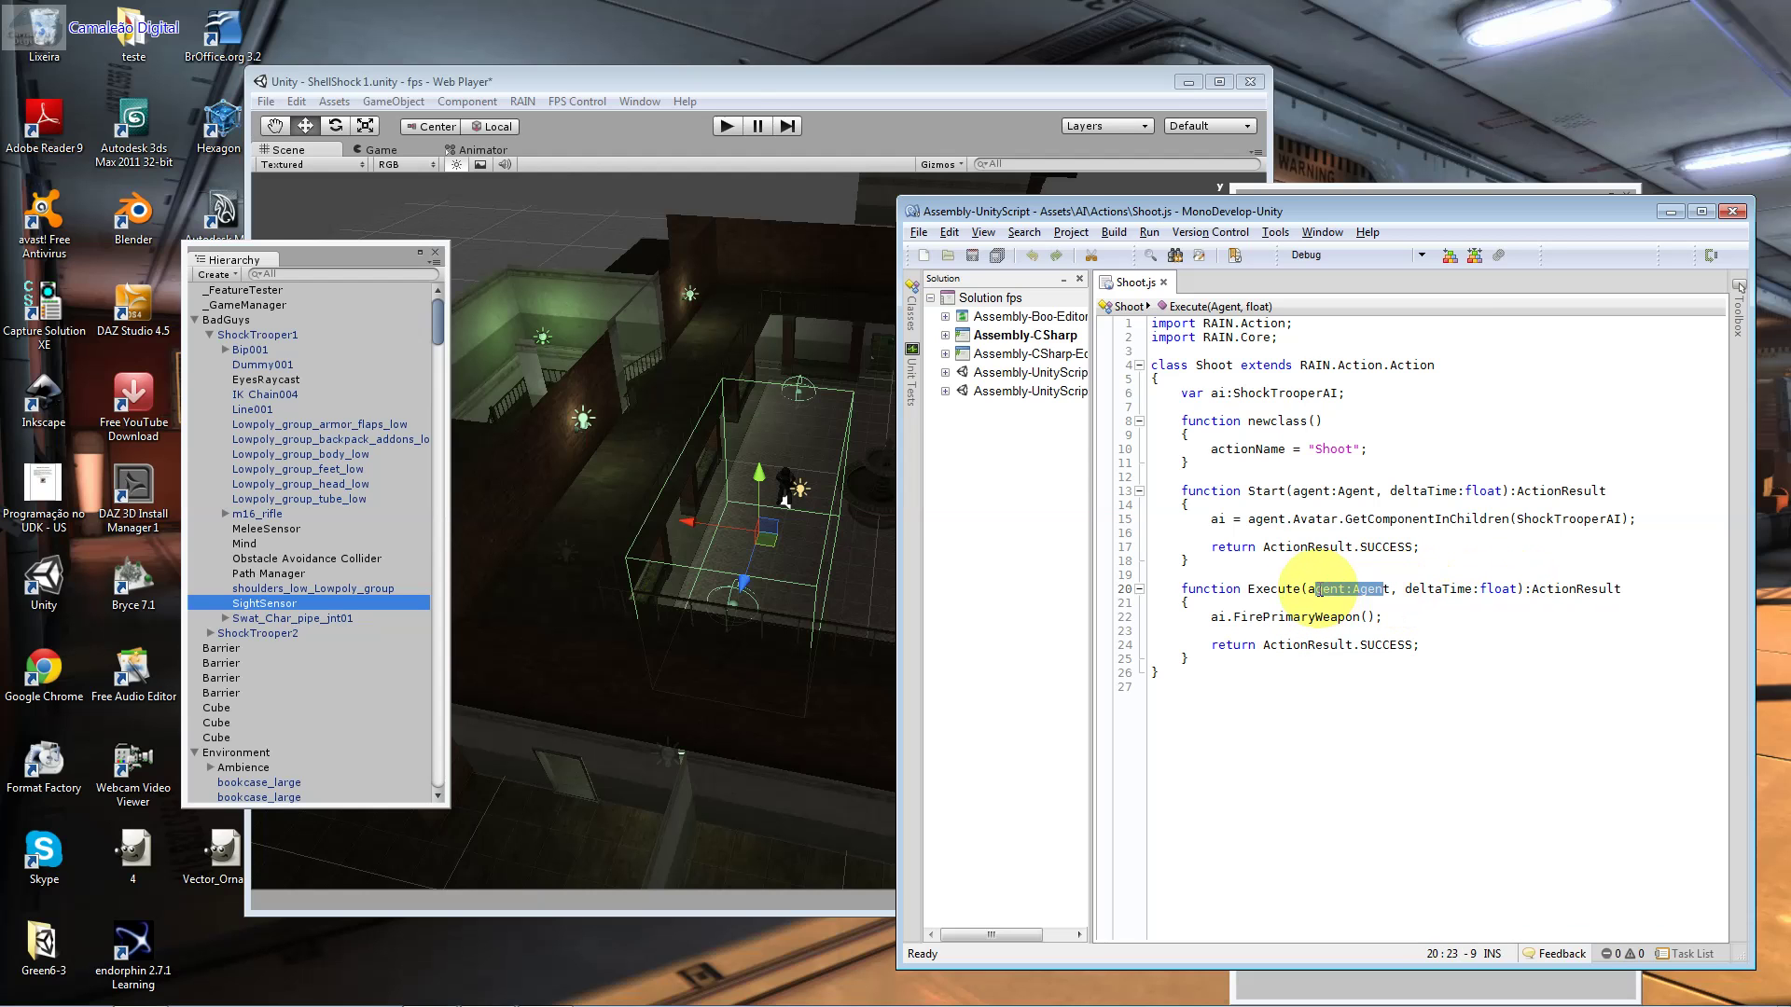
{"action": "left_click", "coordinate": [1443, 588]}
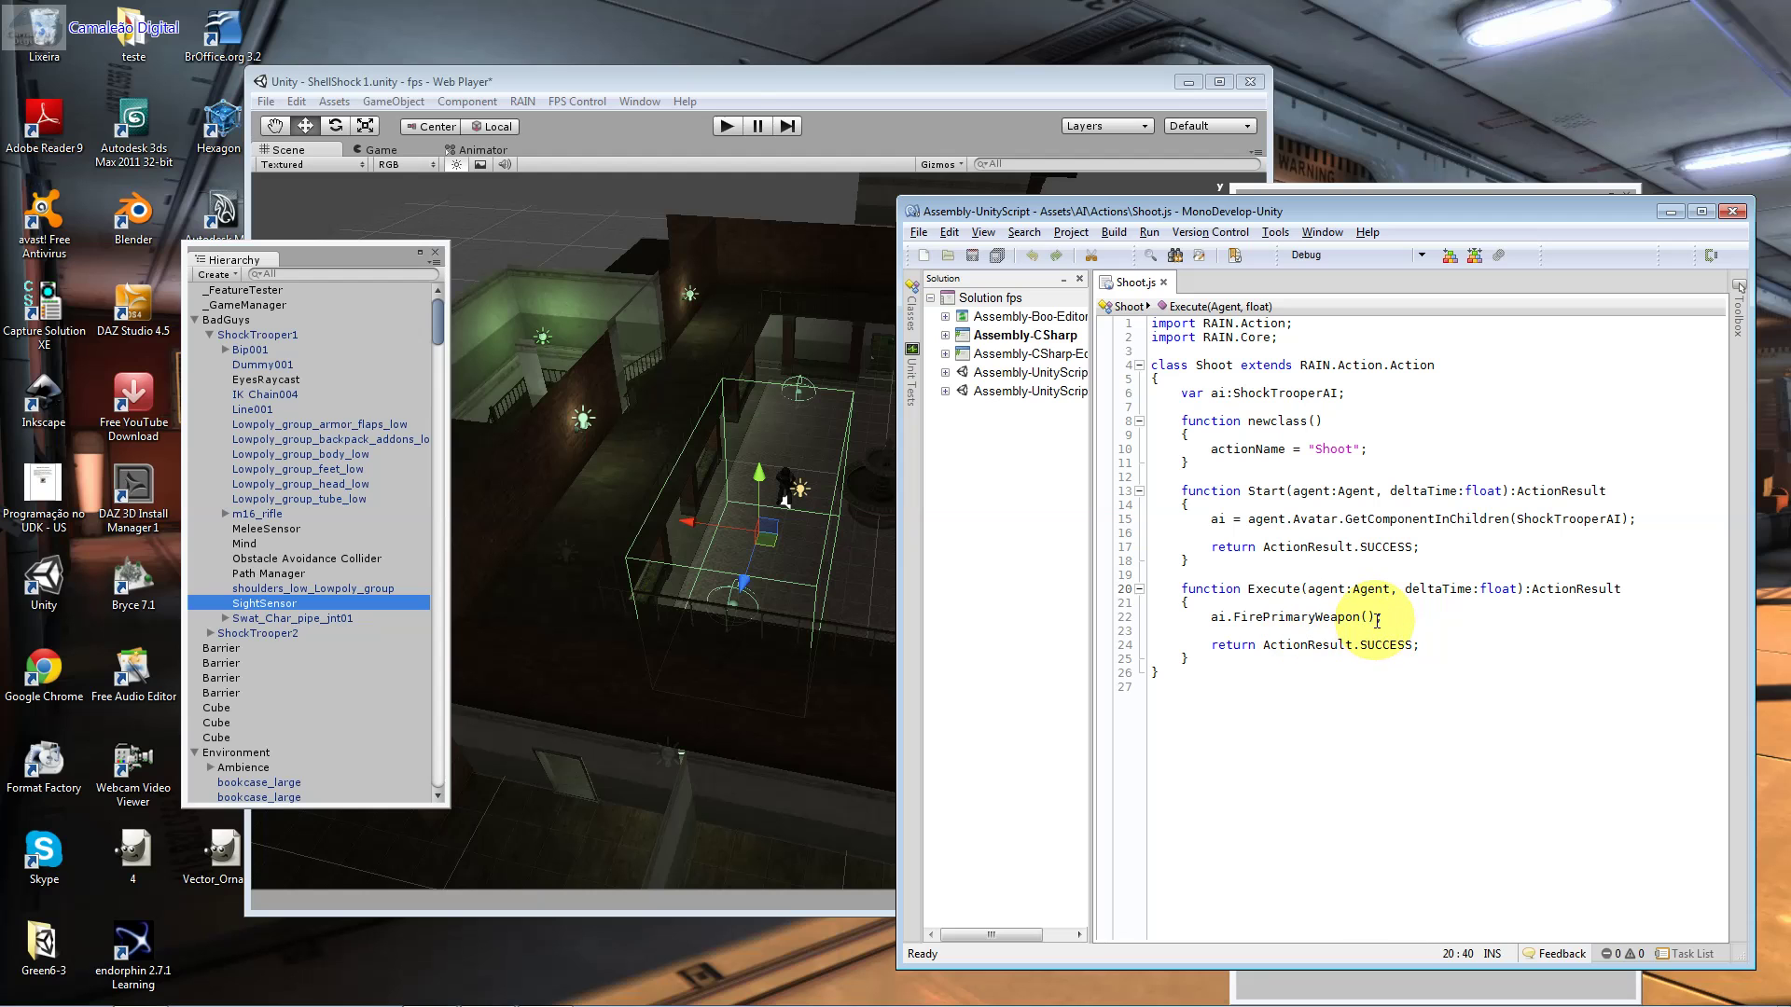
{"action": "left_click_drag", "start_coordinate": [1377, 617], "coordinate": [1362, 617]}
{"action": "left_click_drag", "start_coordinate": [1405, 547], "coordinate": [1371, 519]}
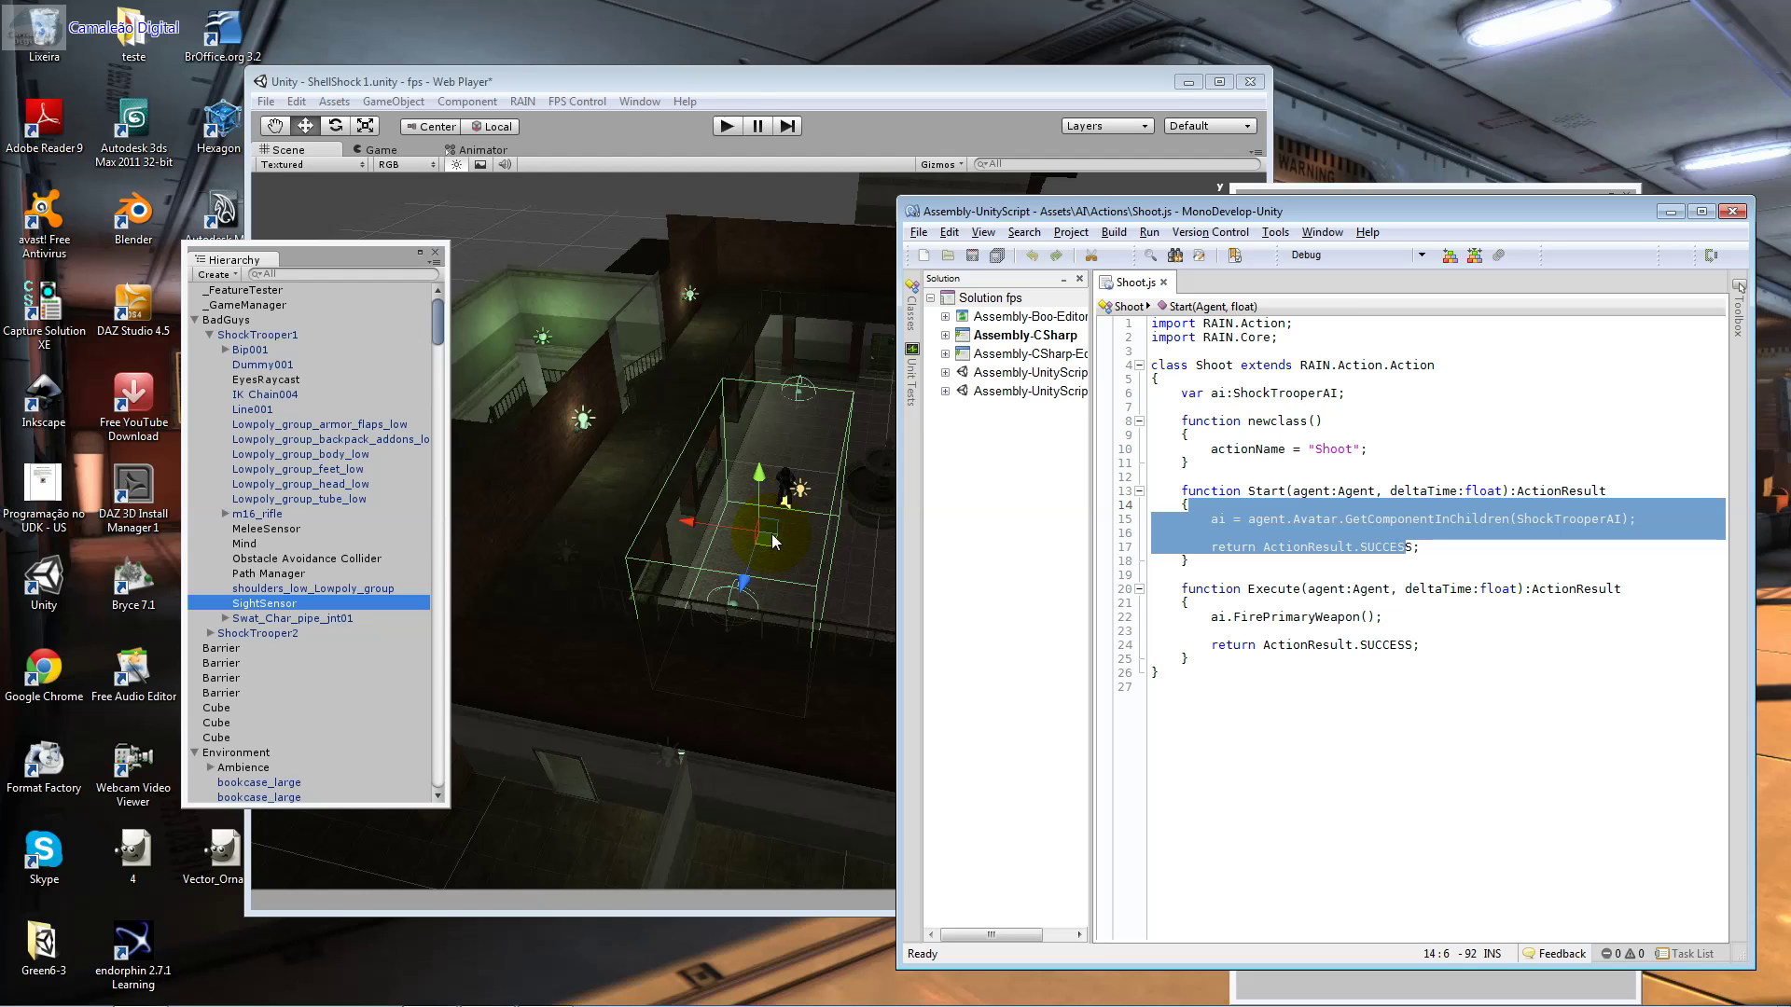
{"action": "left_click", "coordinate": [1325, 601]}
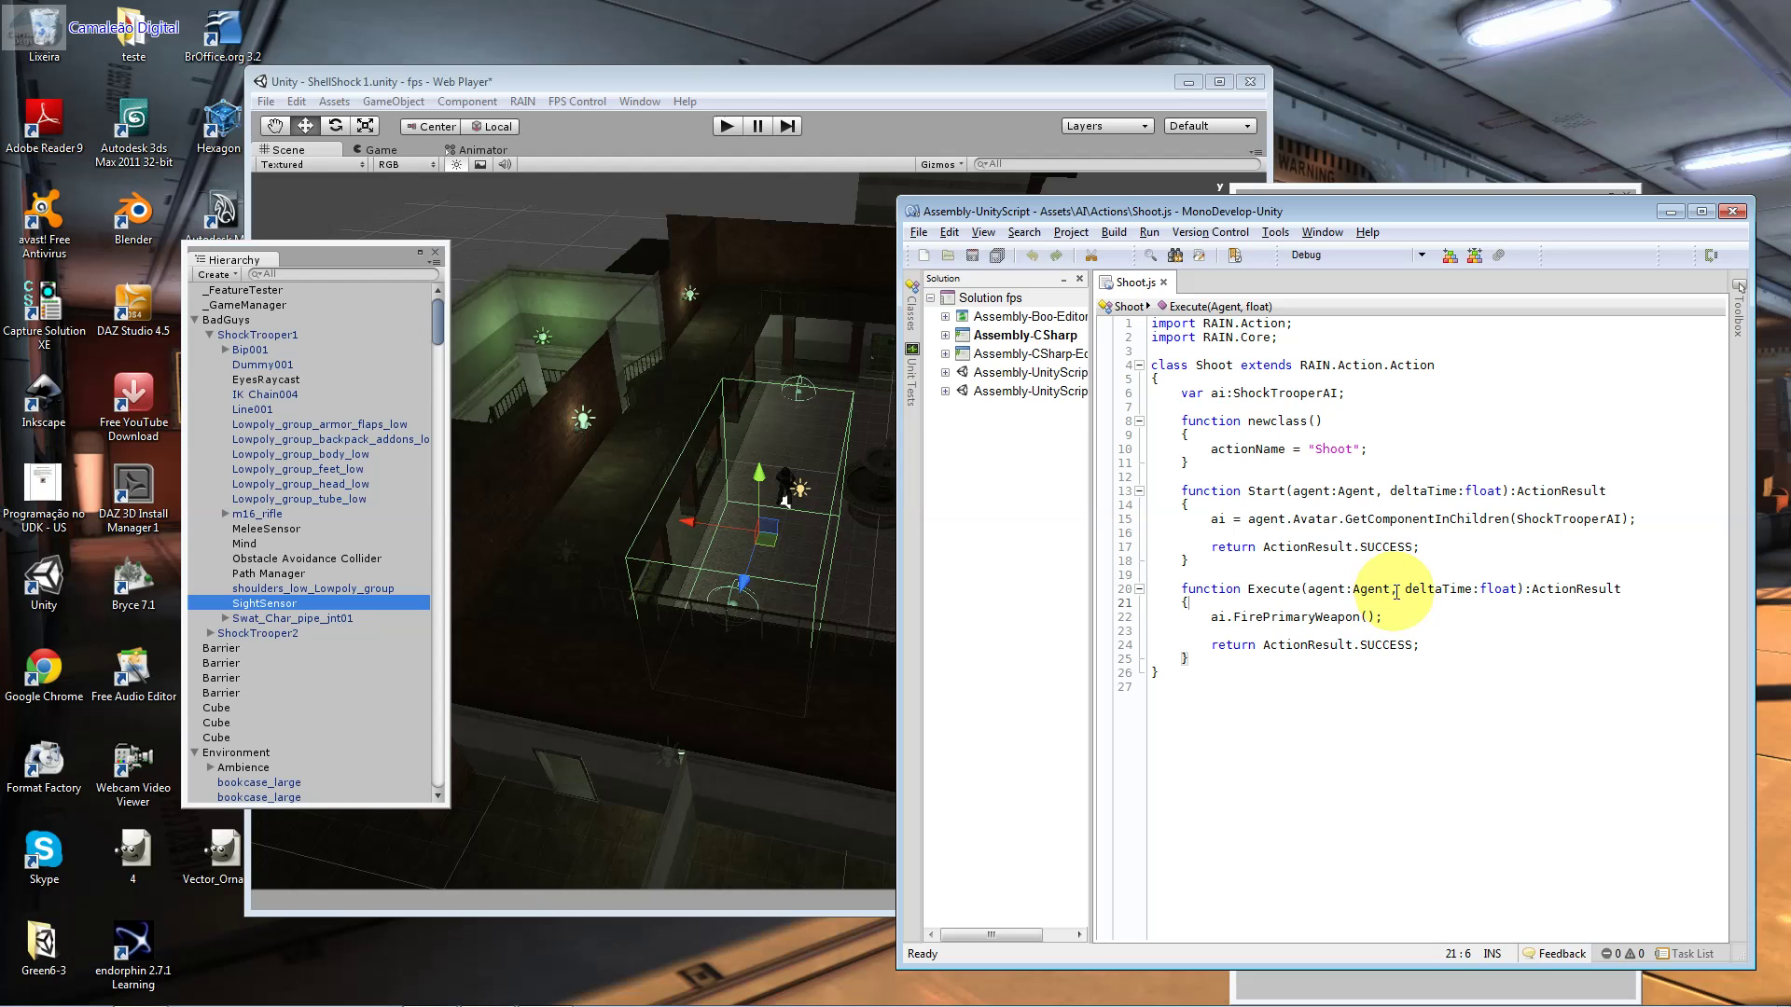
Step: Highlight the ai.FirePrimaryWeapon() call in Execute, then close MonoDevelop
{"action": "double_click", "coordinate": [1513, 589]}
{"action": "left_click", "coordinate": [1379, 589]}
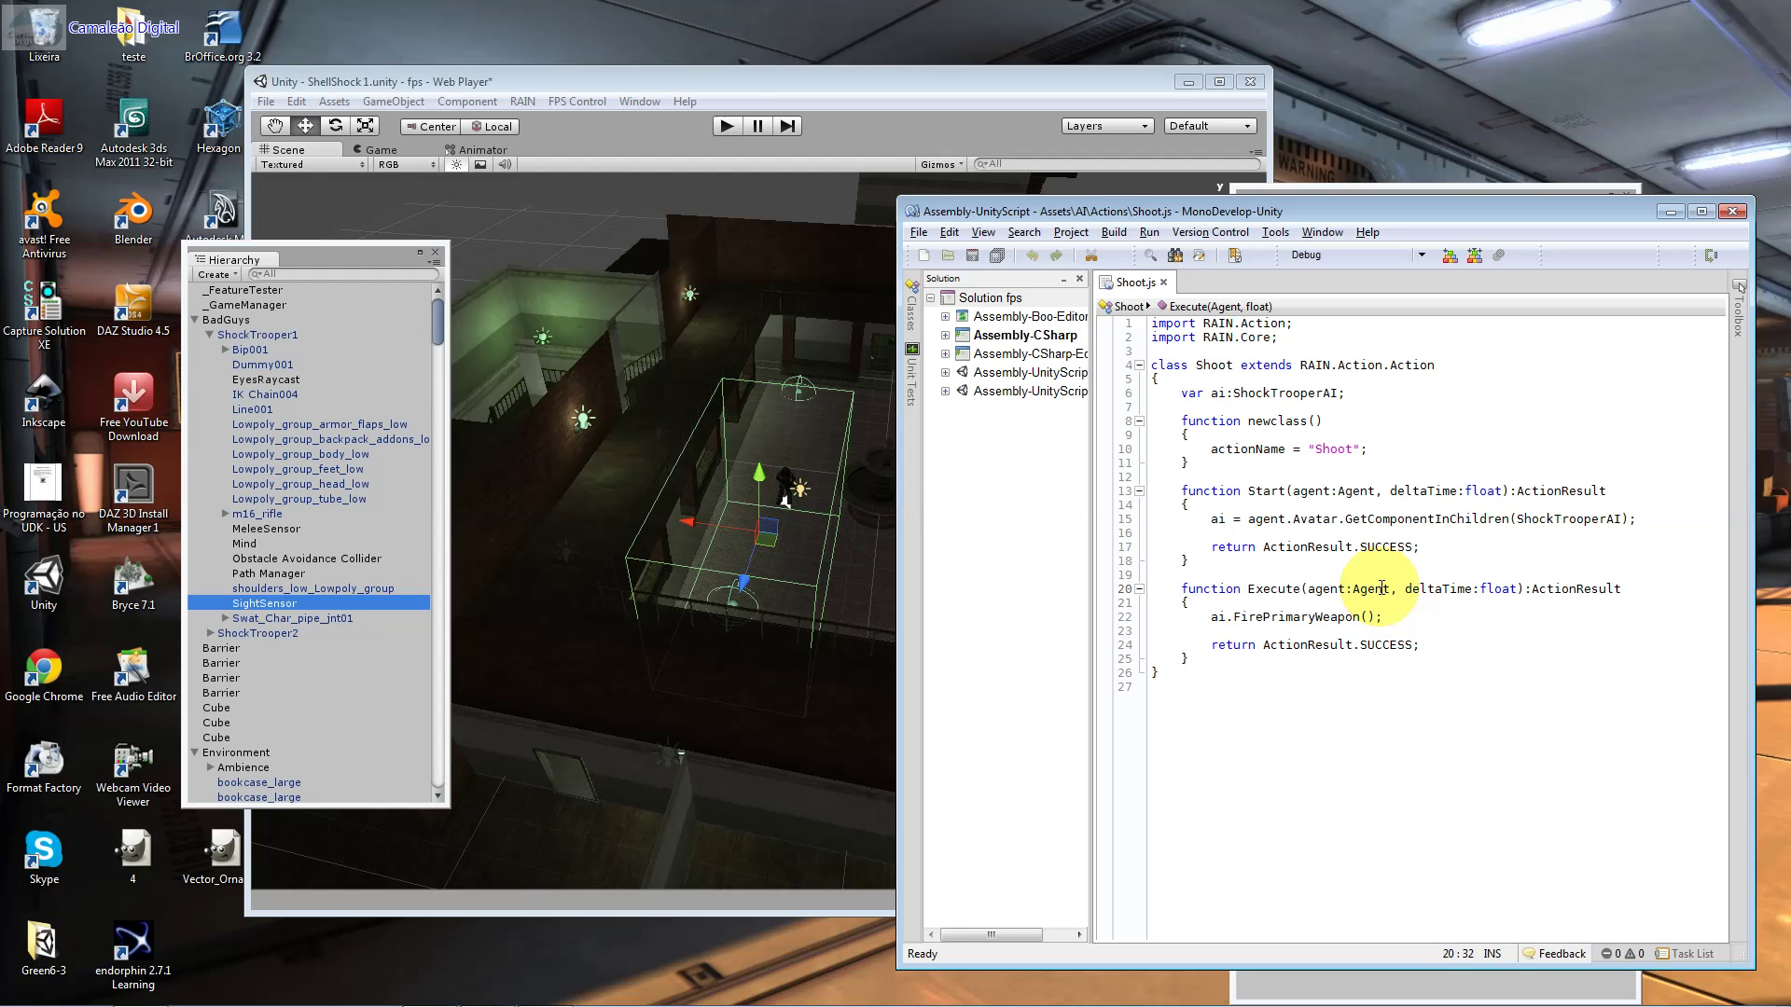
{"action": "left_click", "coordinate": [1363, 615]}
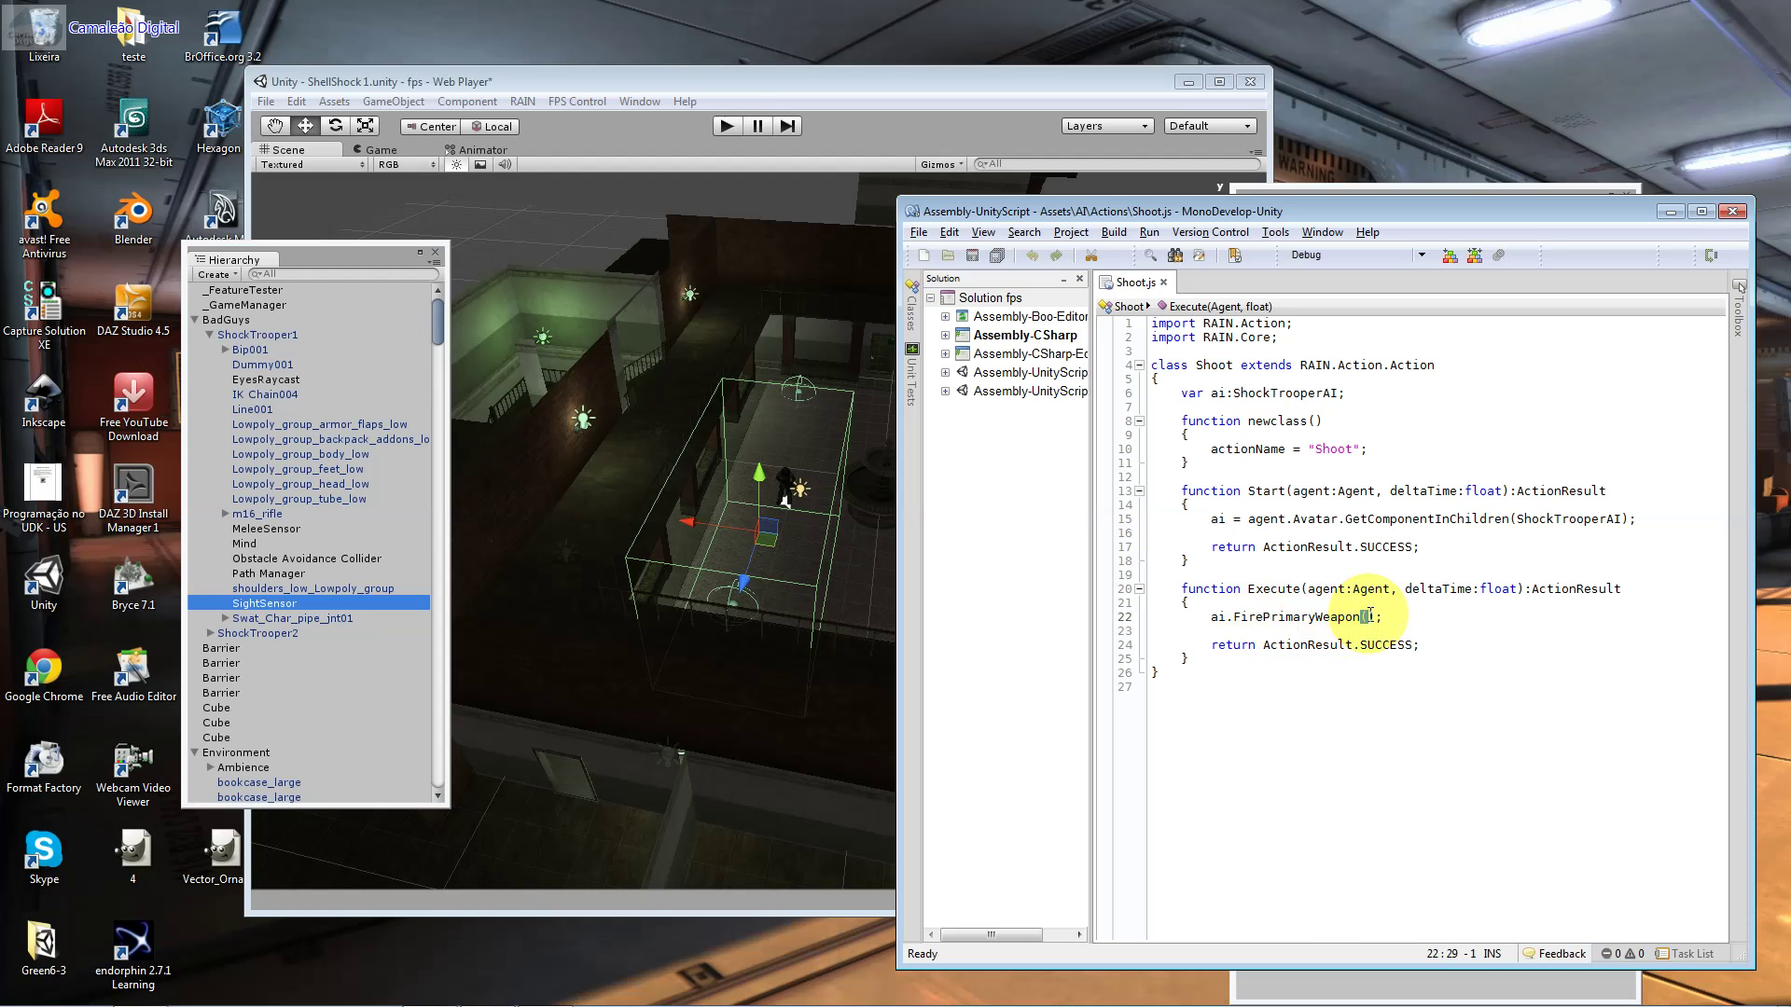
{"action": "left_click_drag", "start_coordinate": [1377, 616], "coordinate": [1251, 619]}
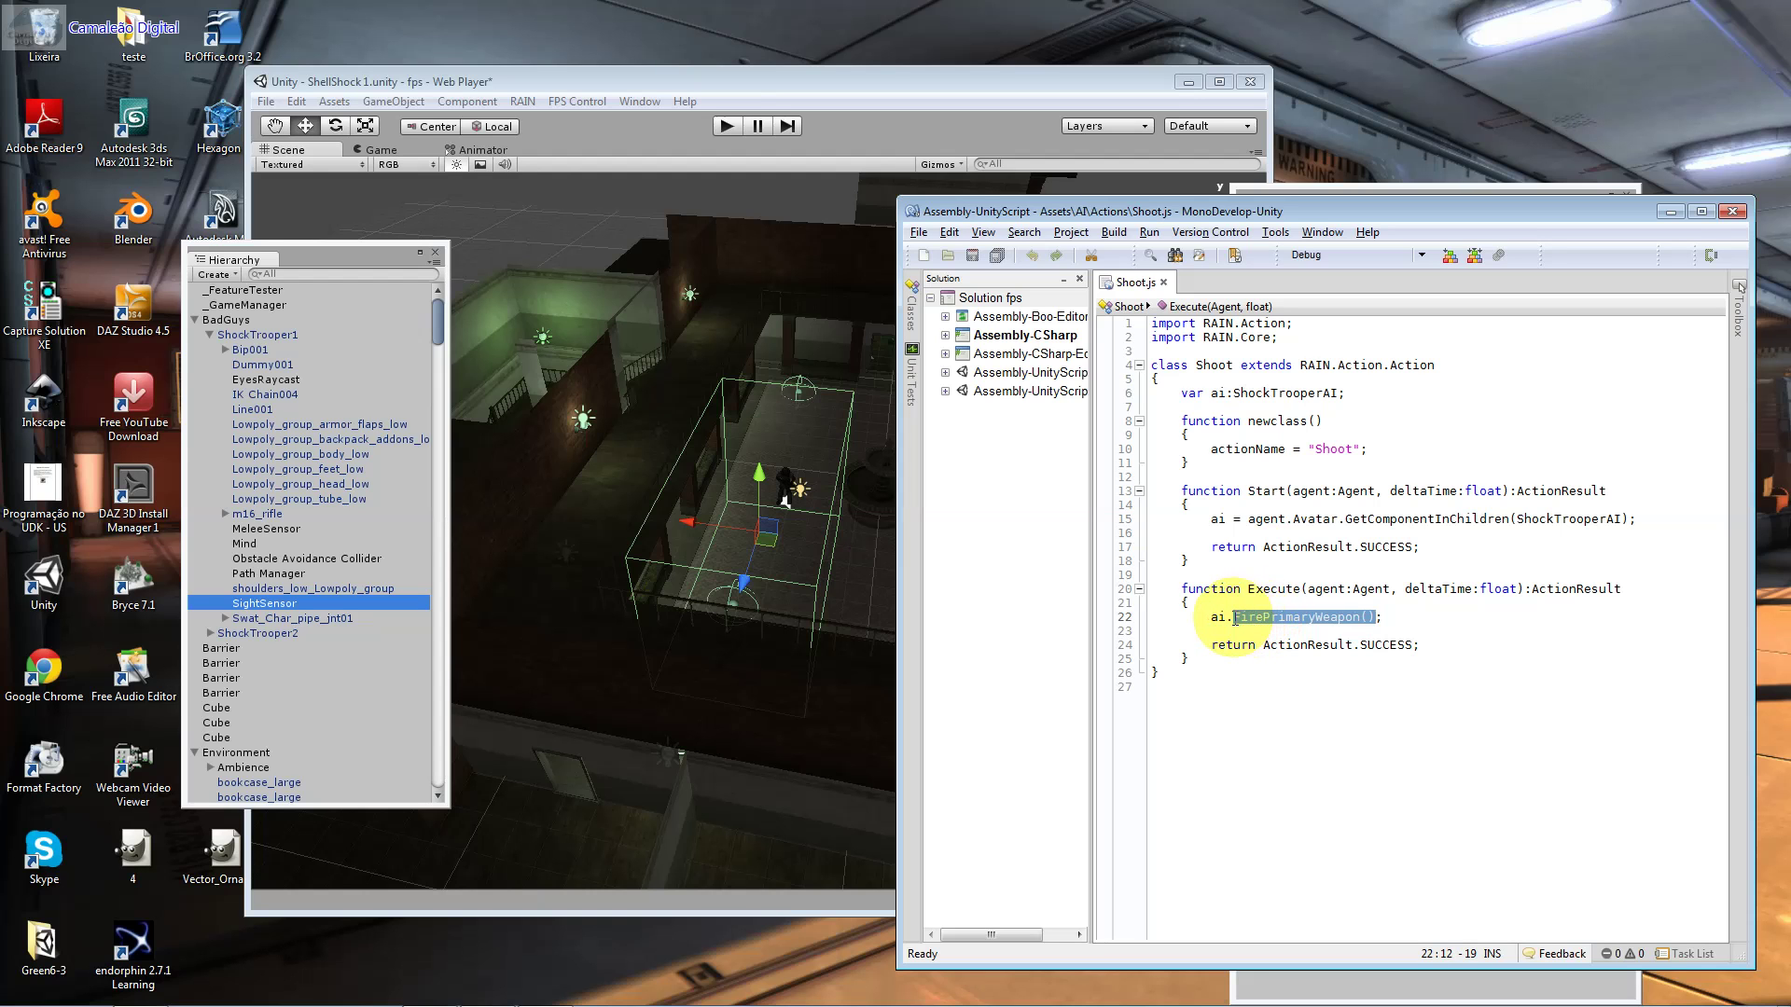
{"action": "left_click", "coordinate": [1288, 340]}
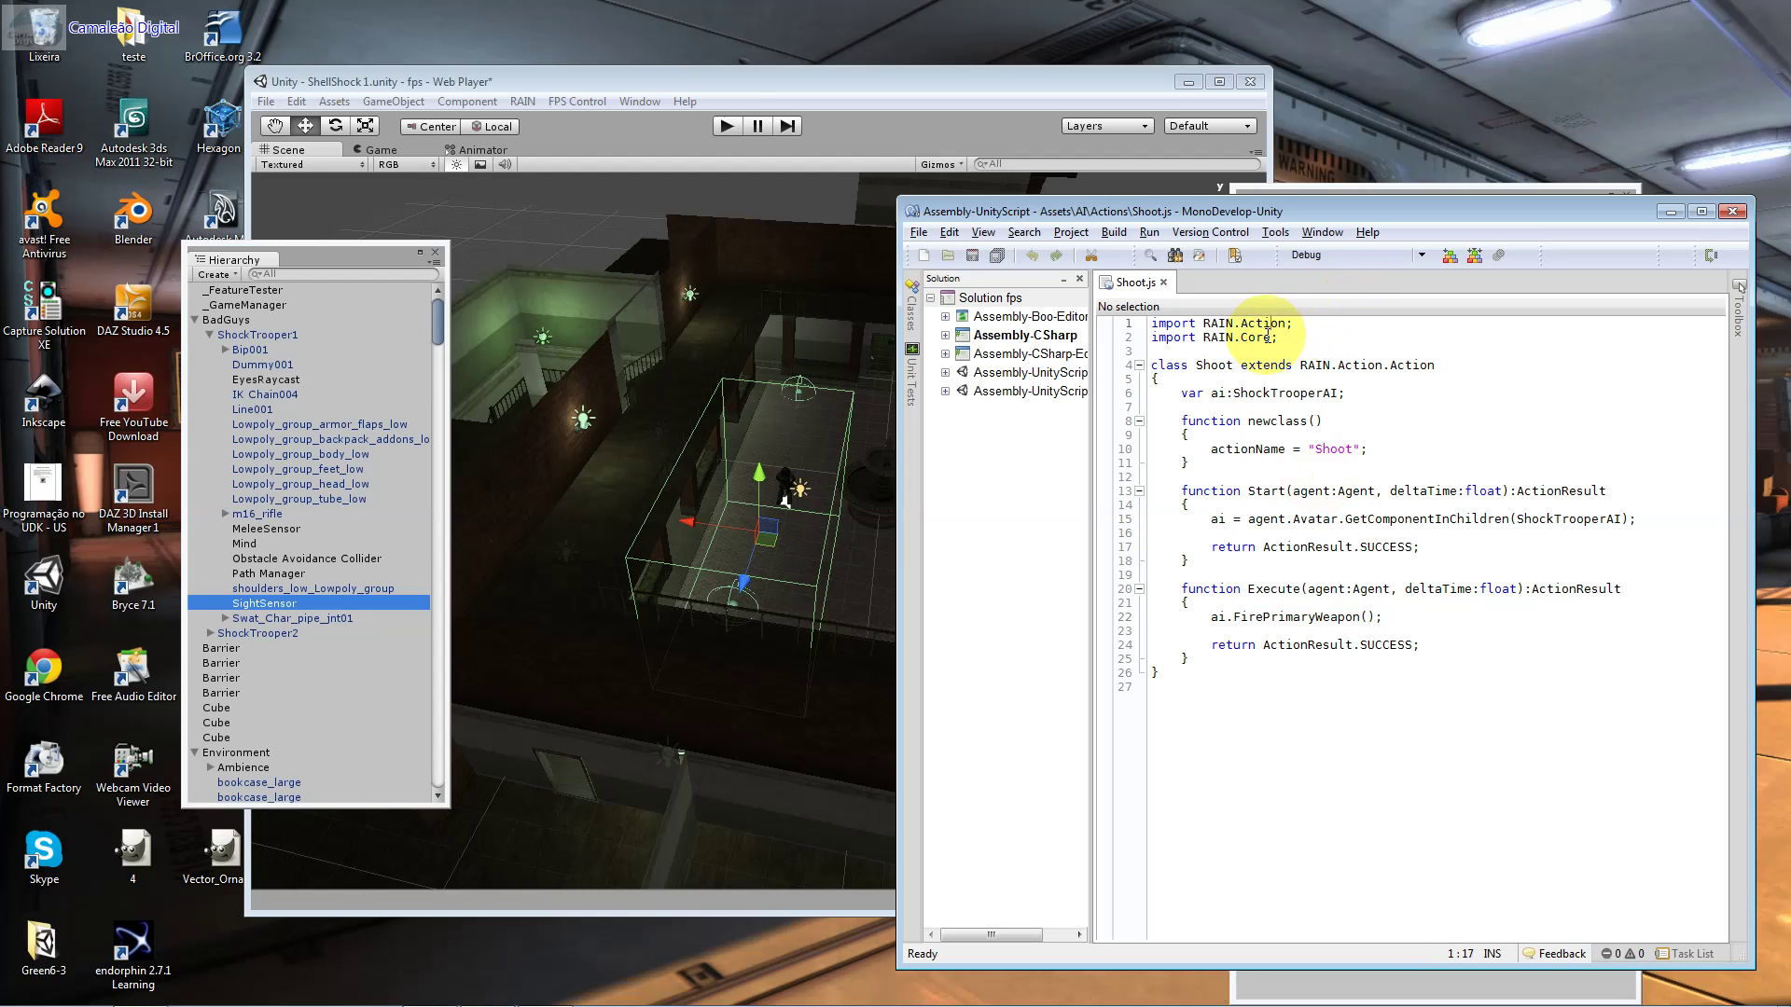
{"action": "double_click", "coordinate": [1214, 616]}
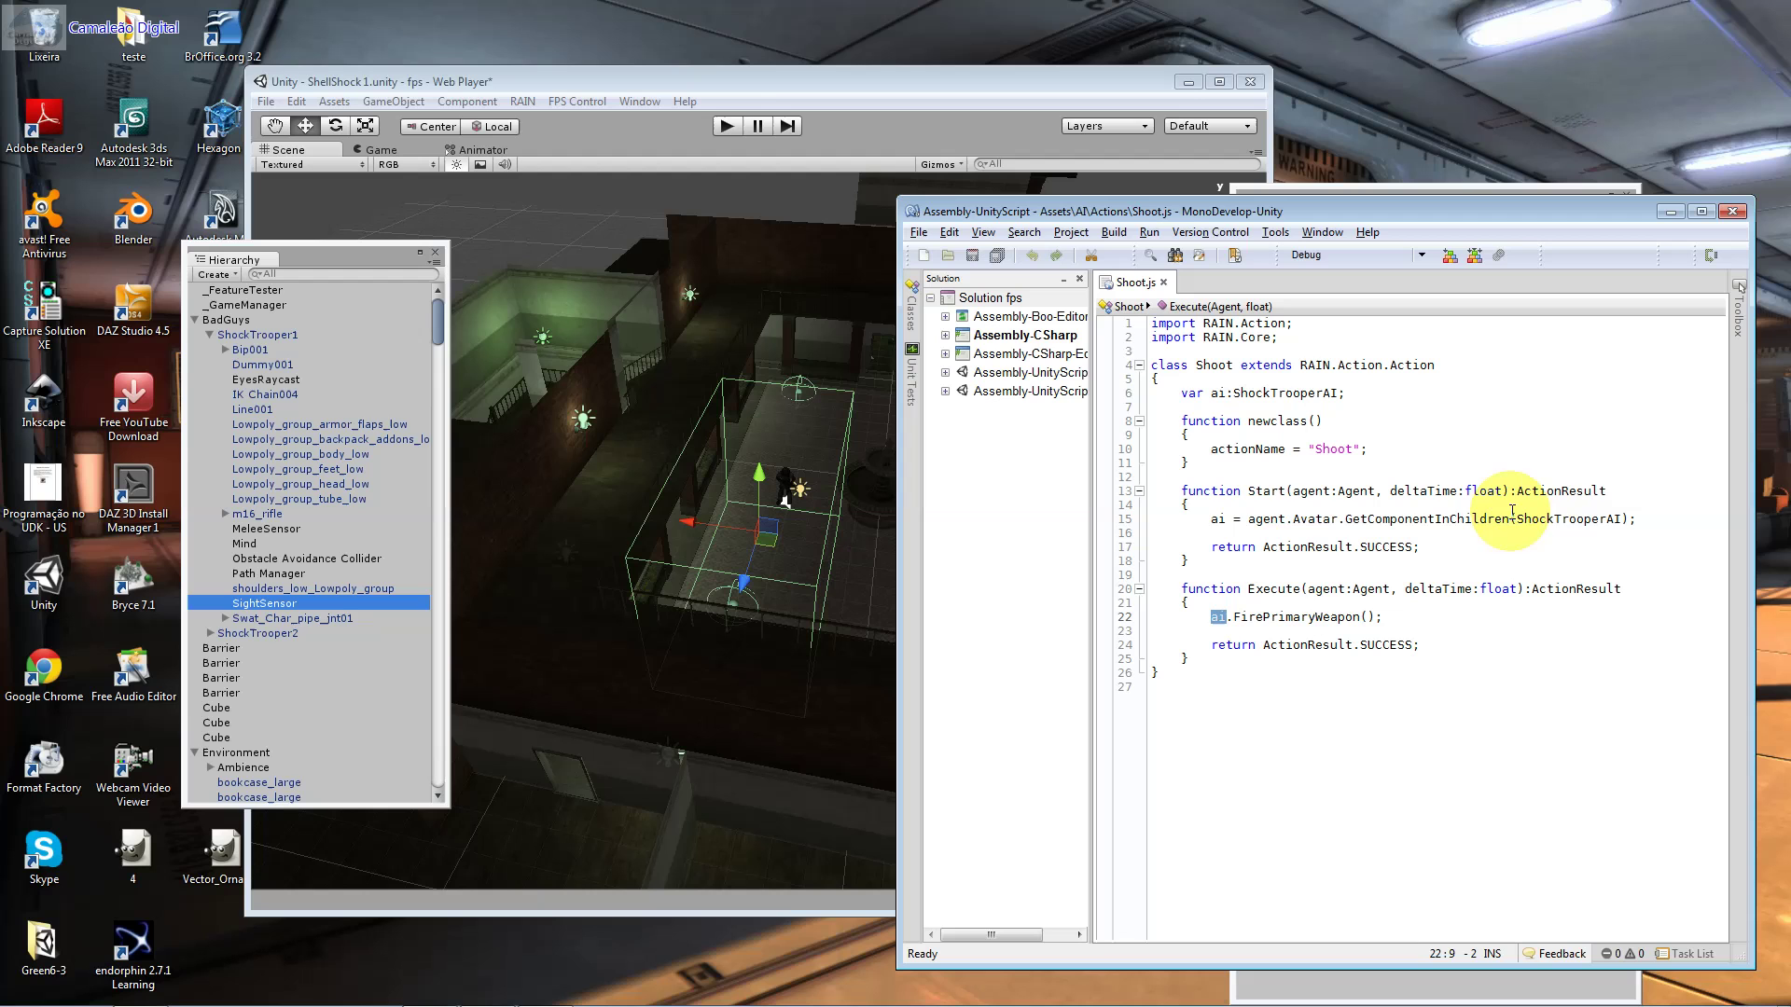
{"action": "left_click", "coordinate": [1583, 519]}
{"action": "double_click", "coordinate": [1218, 518]}
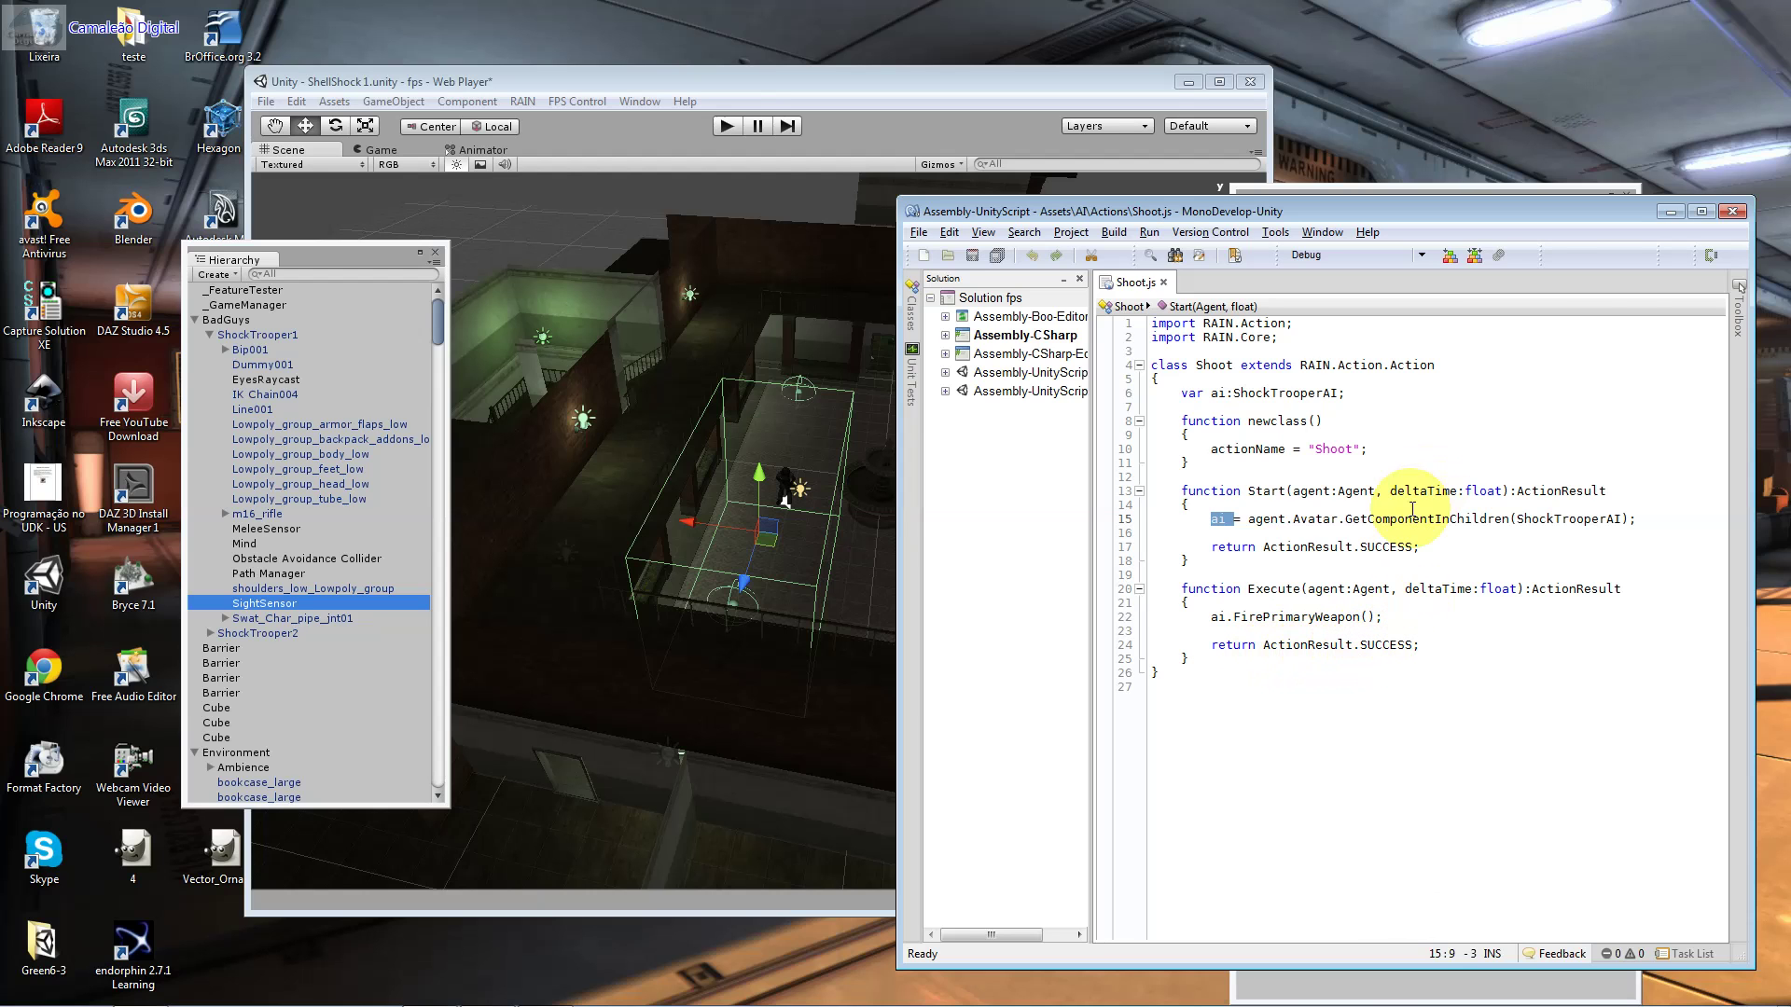
{"action": "left_click", "coordinate": [1735, 214]}
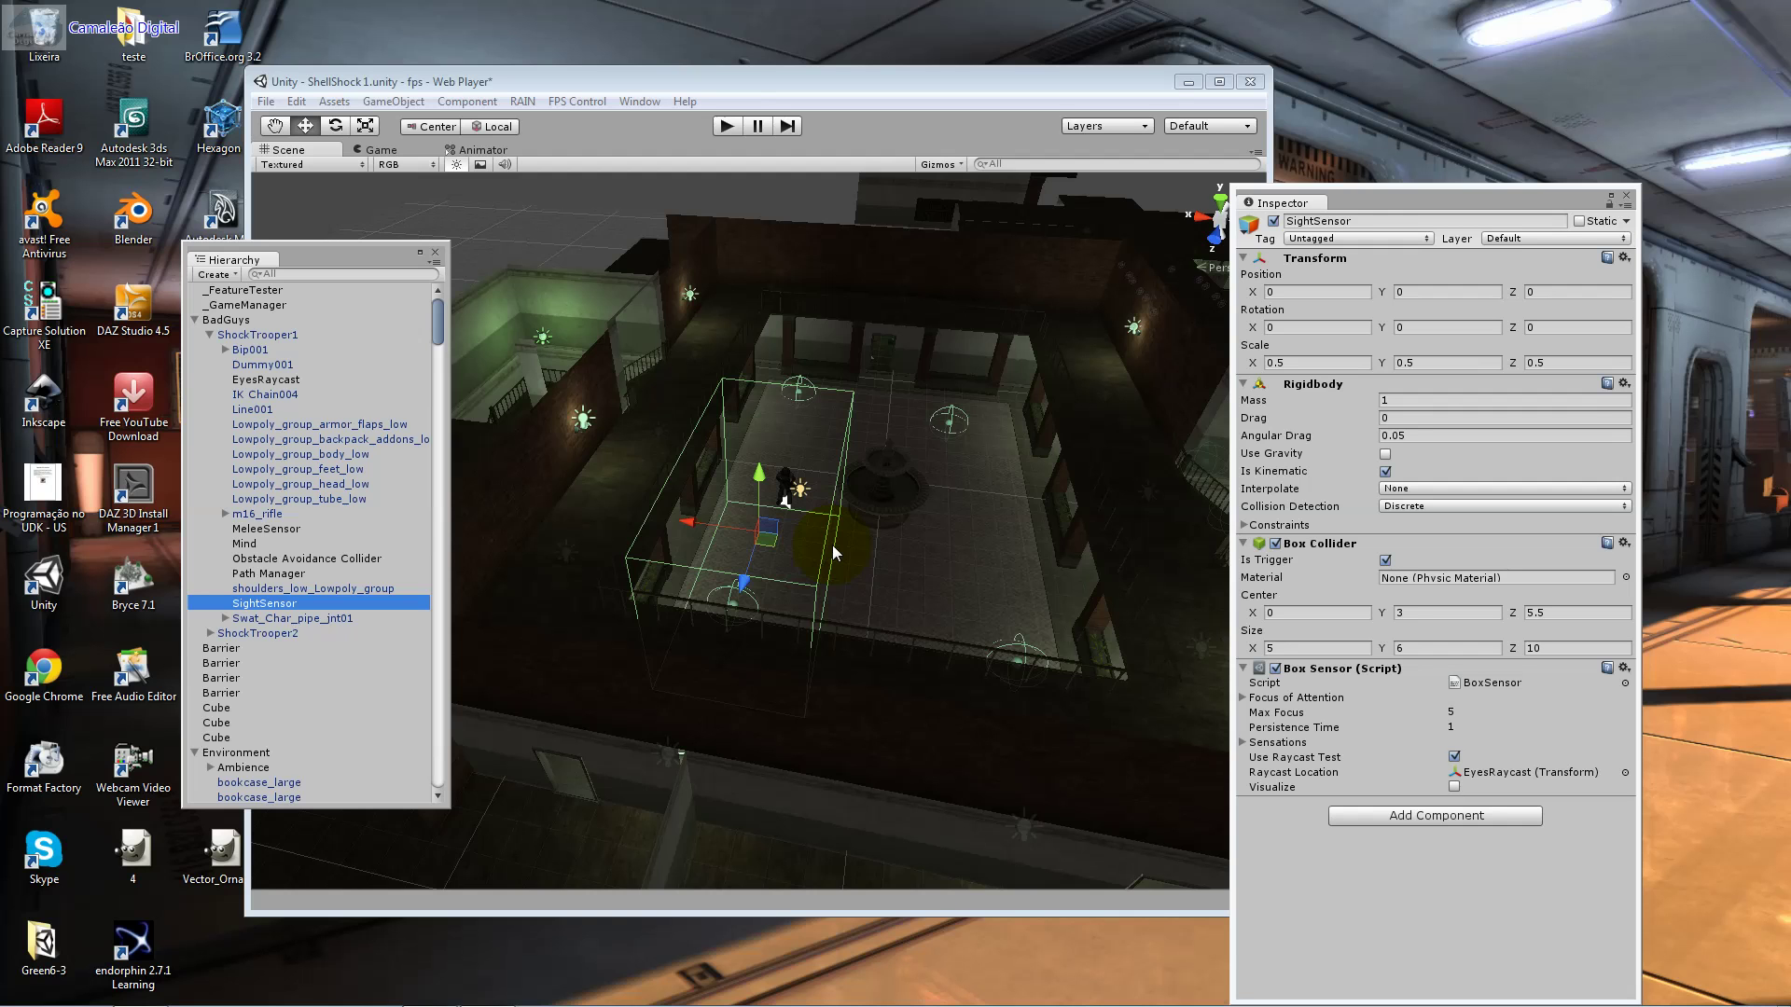
Step: Orbit, pan and zoom the Scene view onto the room with crates, stairs and a trooper
{"action": "mouse_move", "coordinate": [901, 528]}
{"action": "right_mouse_down"}
{"action": "mouse_move", "coordinate": [1120, 562]}
{"action": "mouse_move", "coordinate": [1164, 529]}
{"action": "mouse_move", "coordinate": [826, 548]}
{"action": "right_mouse_up"}
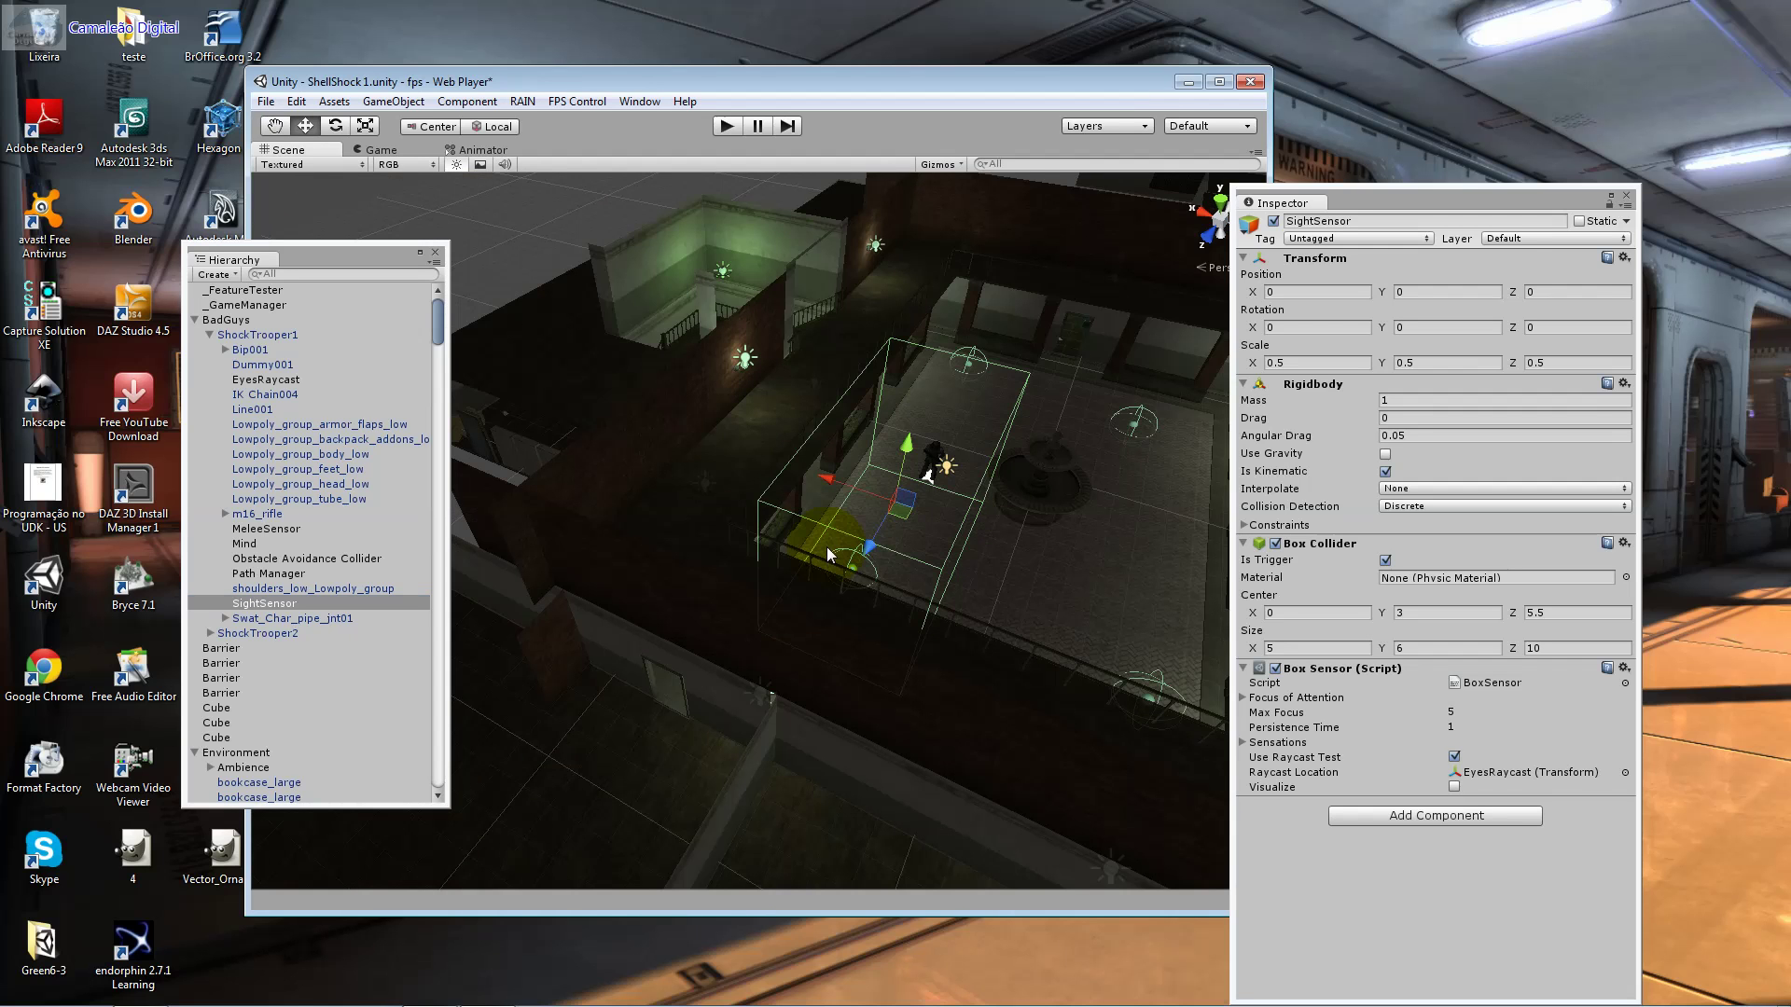
{"action": "left_click_drag", "start_coordinate": [821, 541], "coordinate": [706, 744]}
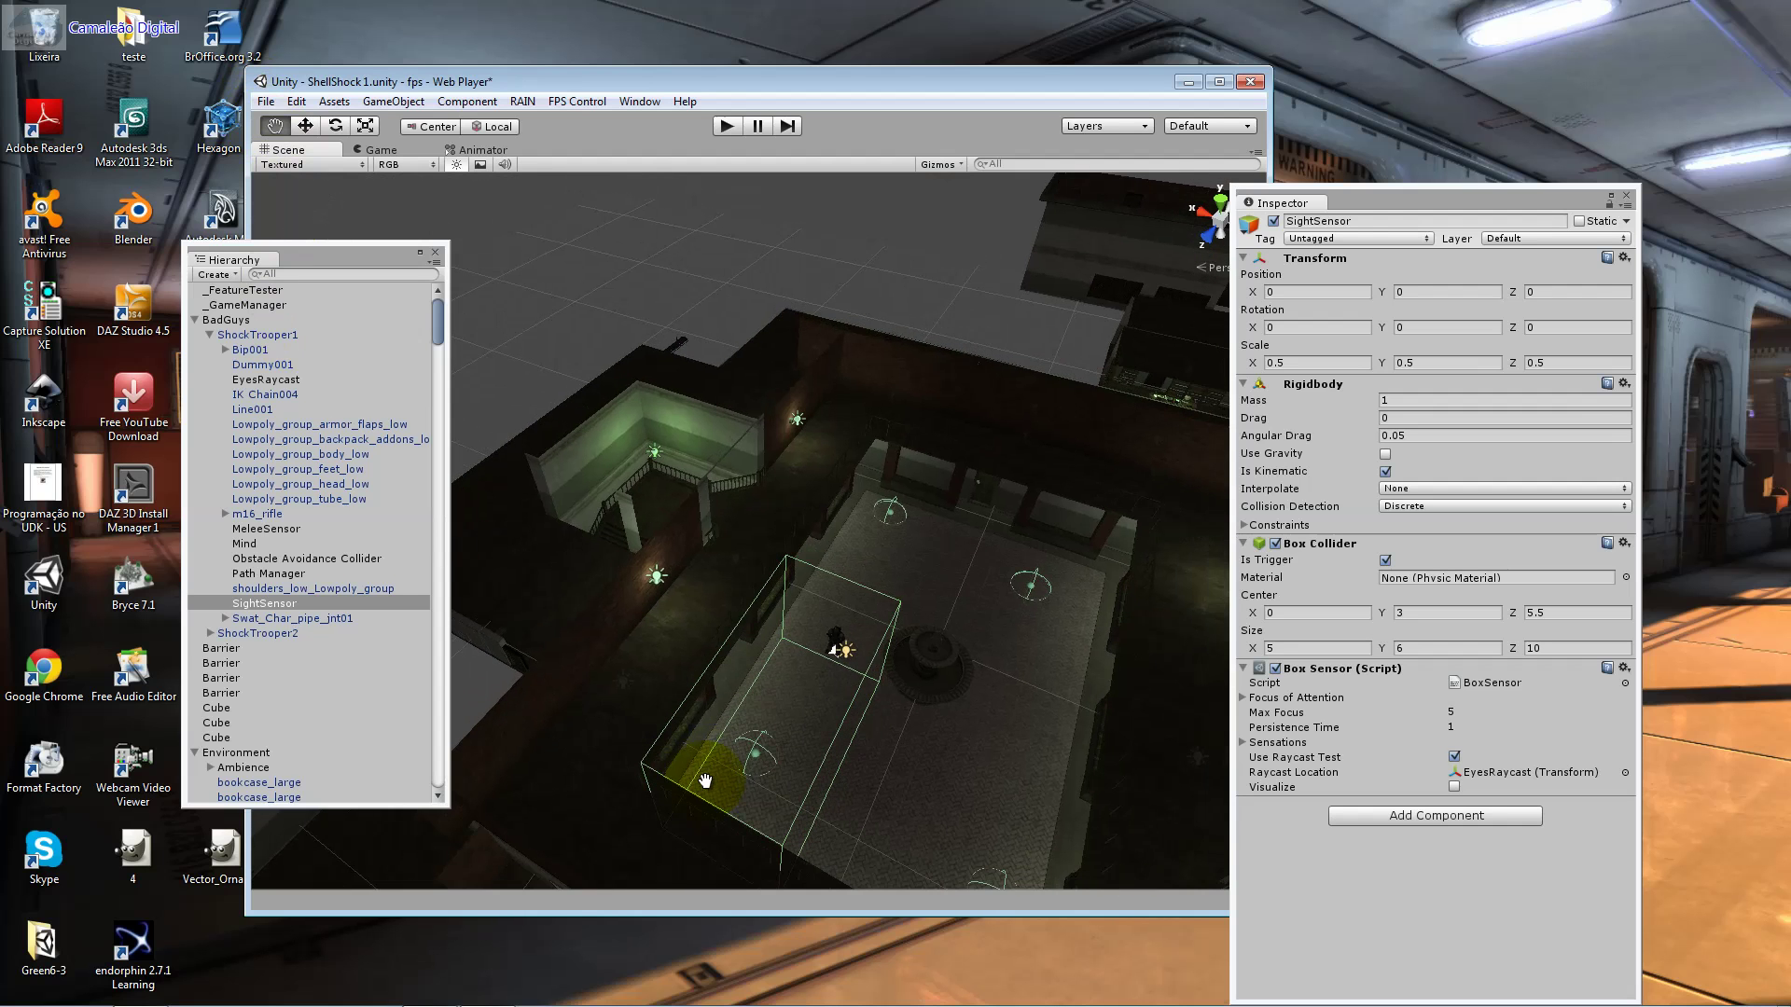
{"action": "scroll", "coordinate": [986, 595], "scroll_direction": "down", "scroll_amount": 10}
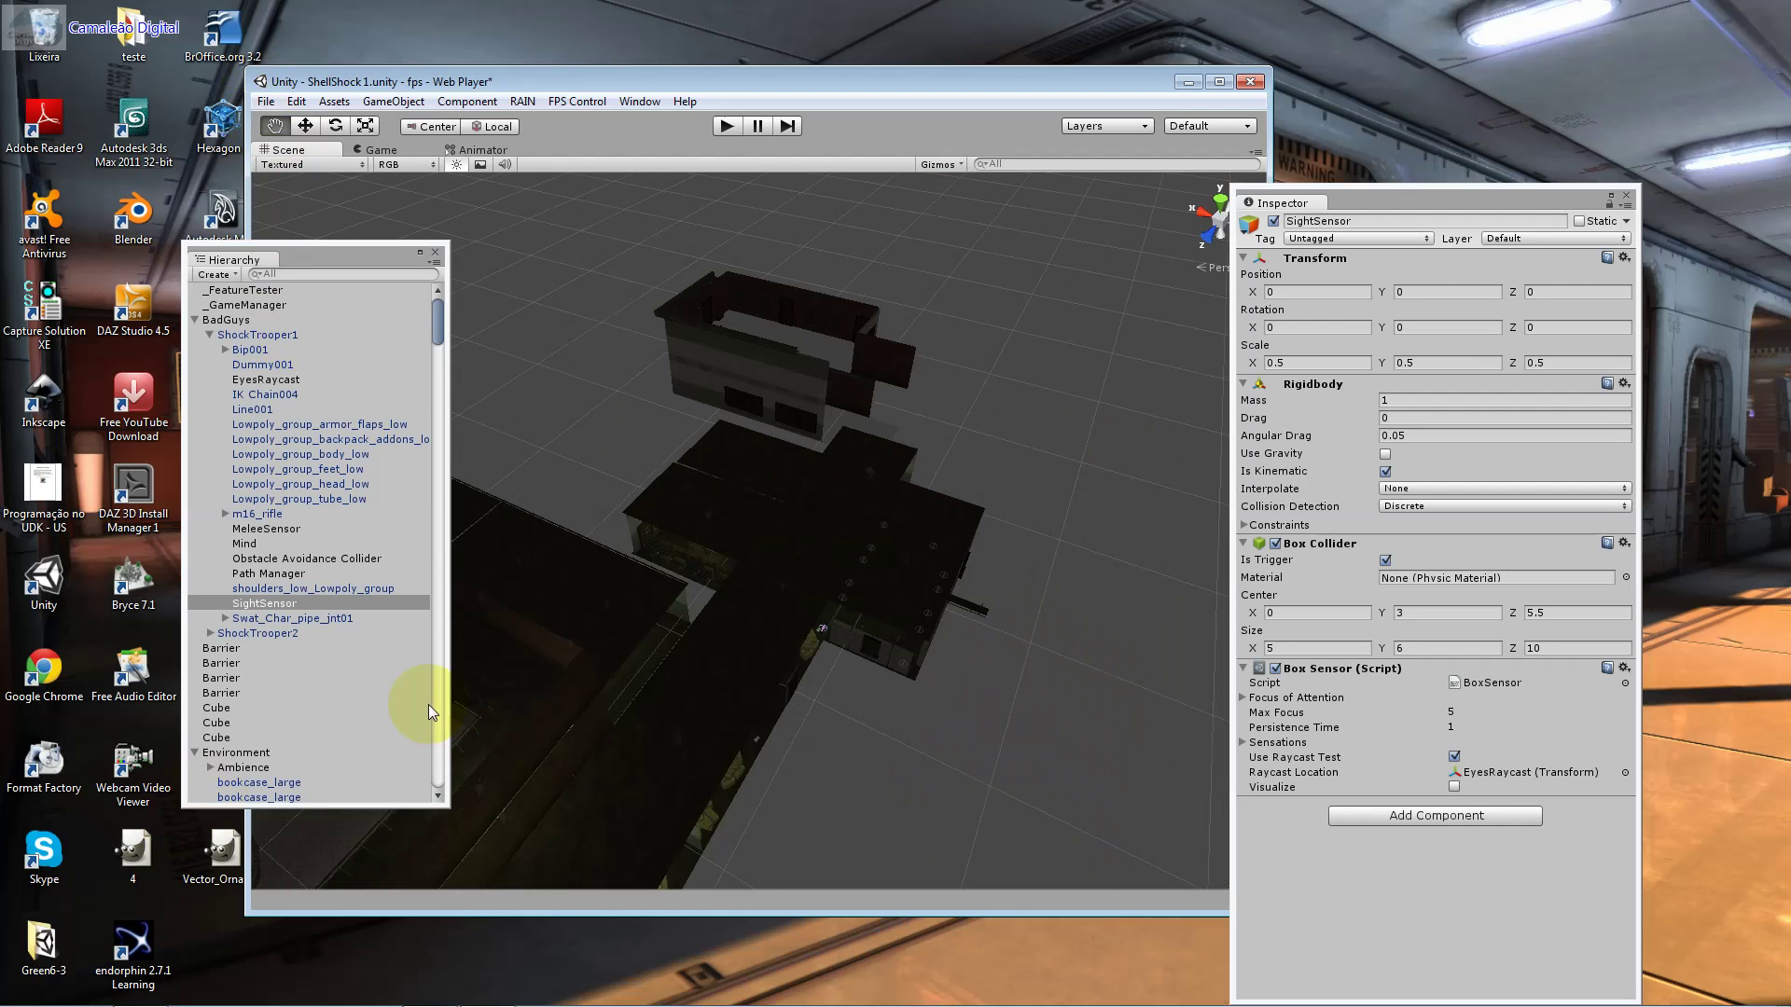
{"action": "left_click_drag", "start_coordinate": [420, 711], "coordinate": [667, 531]}
{"action": "scroll", "coordinate": [812, 558], "scroll_direction": "up", "scroll_amount": 5}
{"action": "scroll", "coordinate": [806, 571], "scroll_direction": "up", "scroll_amount": 5}
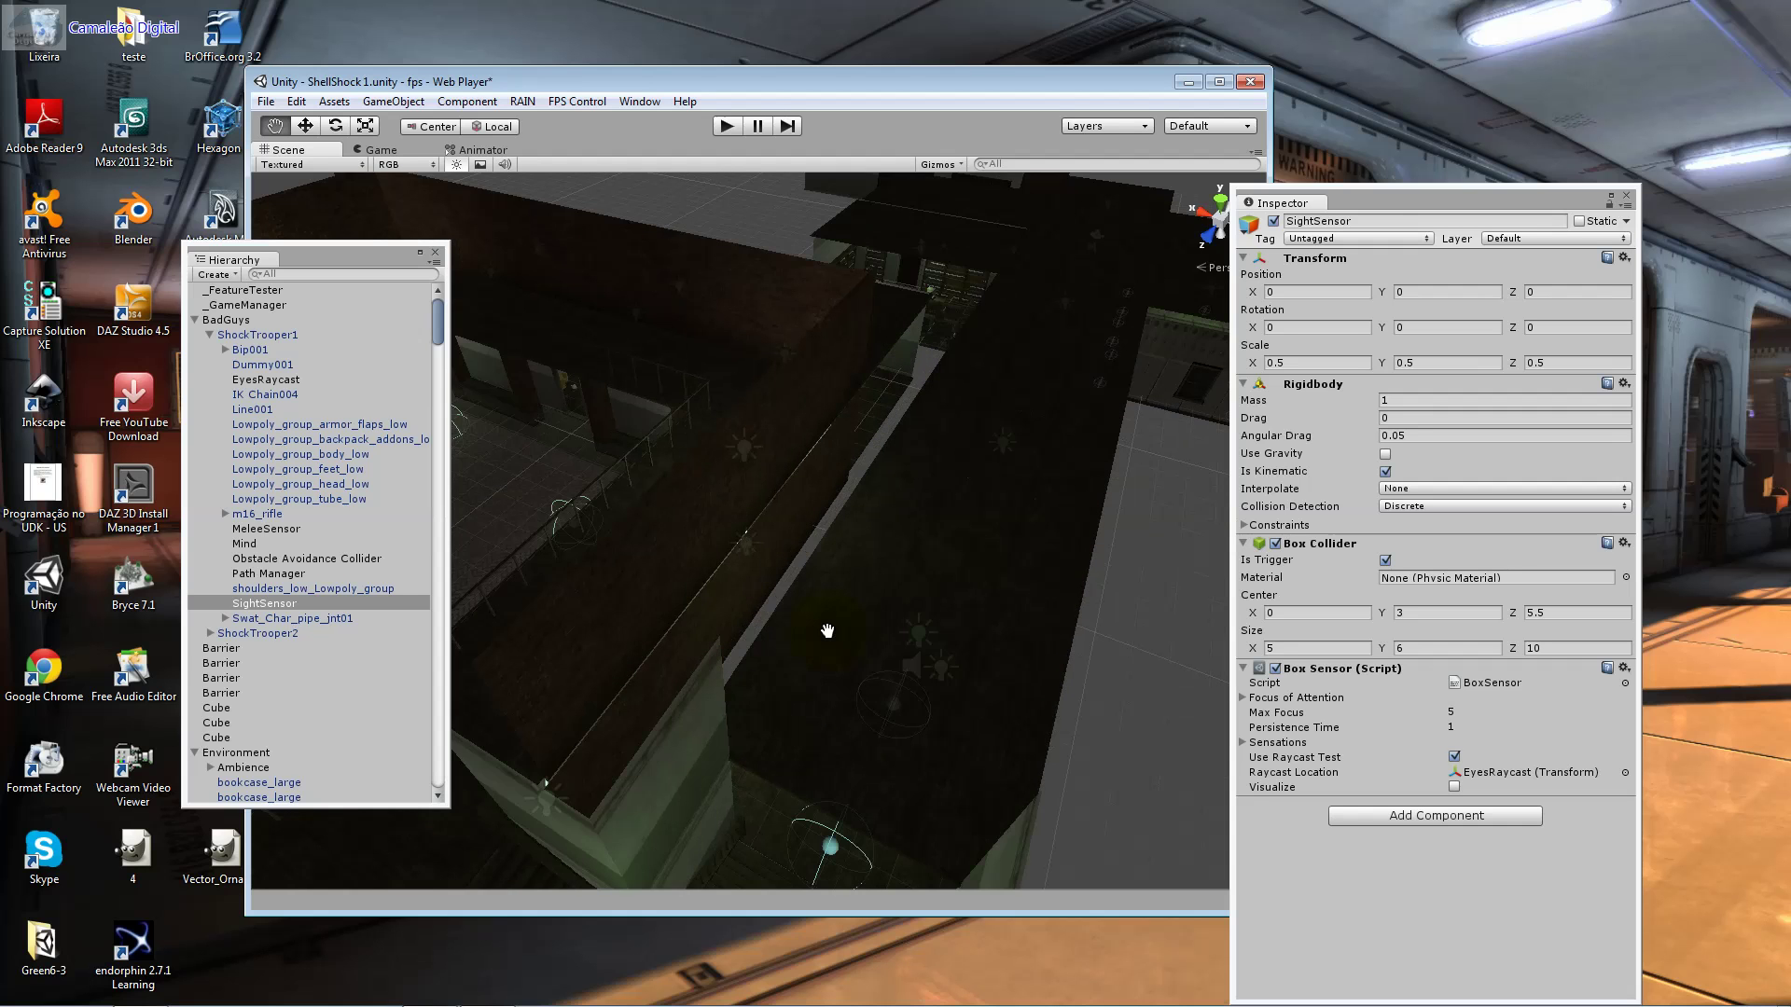
{"action": "scroll", "coordinate": [828, 630], "scroll_direction": "up", "scroll_amount": 2}
{"action": "scroll", "coordinate": [840, 616], "scroll_direction": "up", "scroll_amount": 2}
{"action": "scroll", "coordinate": [853, 597], "scroll_direction": "up", "scroll_amount": 2}
{"action": "scroll", "coordinate": [874, 577], "scroll_direction": "up", "scroll_amount": 2}
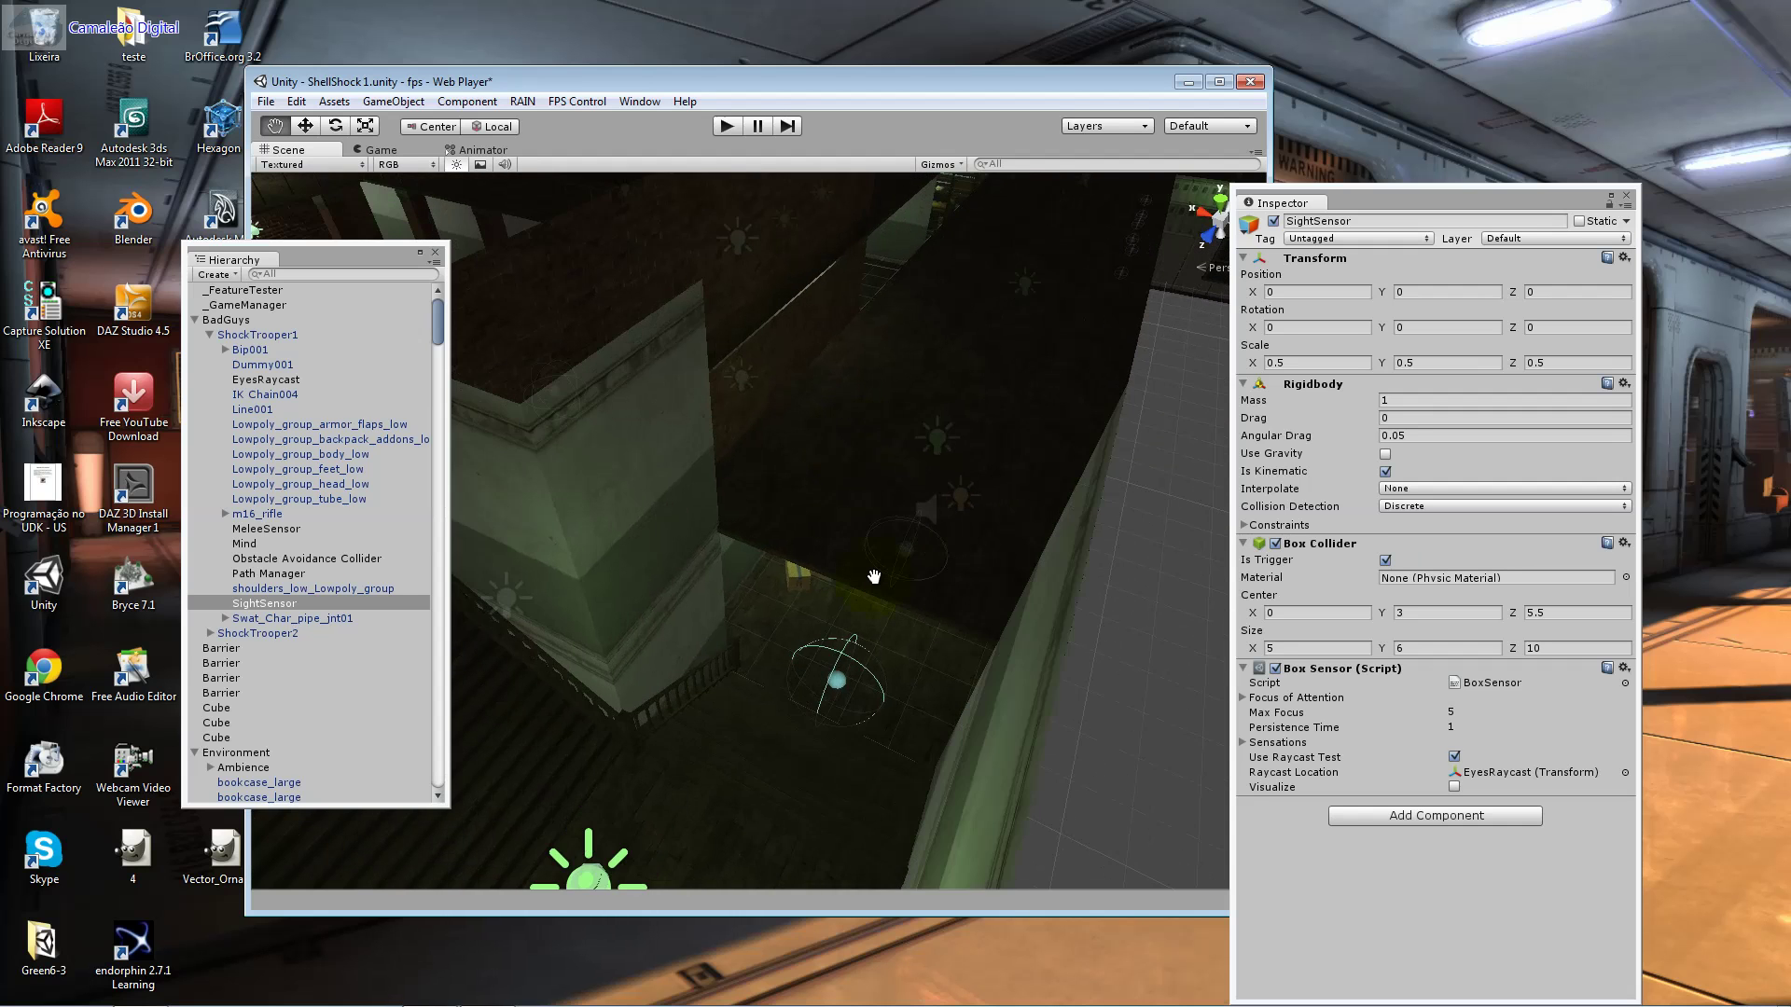
{"action": "scroll", "coordinate": [874, 578], "scroll_direction": "up", "scroll_amount": 2}
{"action": "scroll", "coordinate": [872, 583], "scroll_direction": "up", "scroll_amount": 2}
{"action": "scroll", "coordinate": [877, 584], "scroll_direction": "up", "scroll_amount": 2}
{"action": "scroll", "coordinate": [922, 633], "scroll_direction": "up", "scroll_amount": 2}
{"action": "left_click_drag", "start_coordinate": [921, 634], "coordinate": [966, 359]}
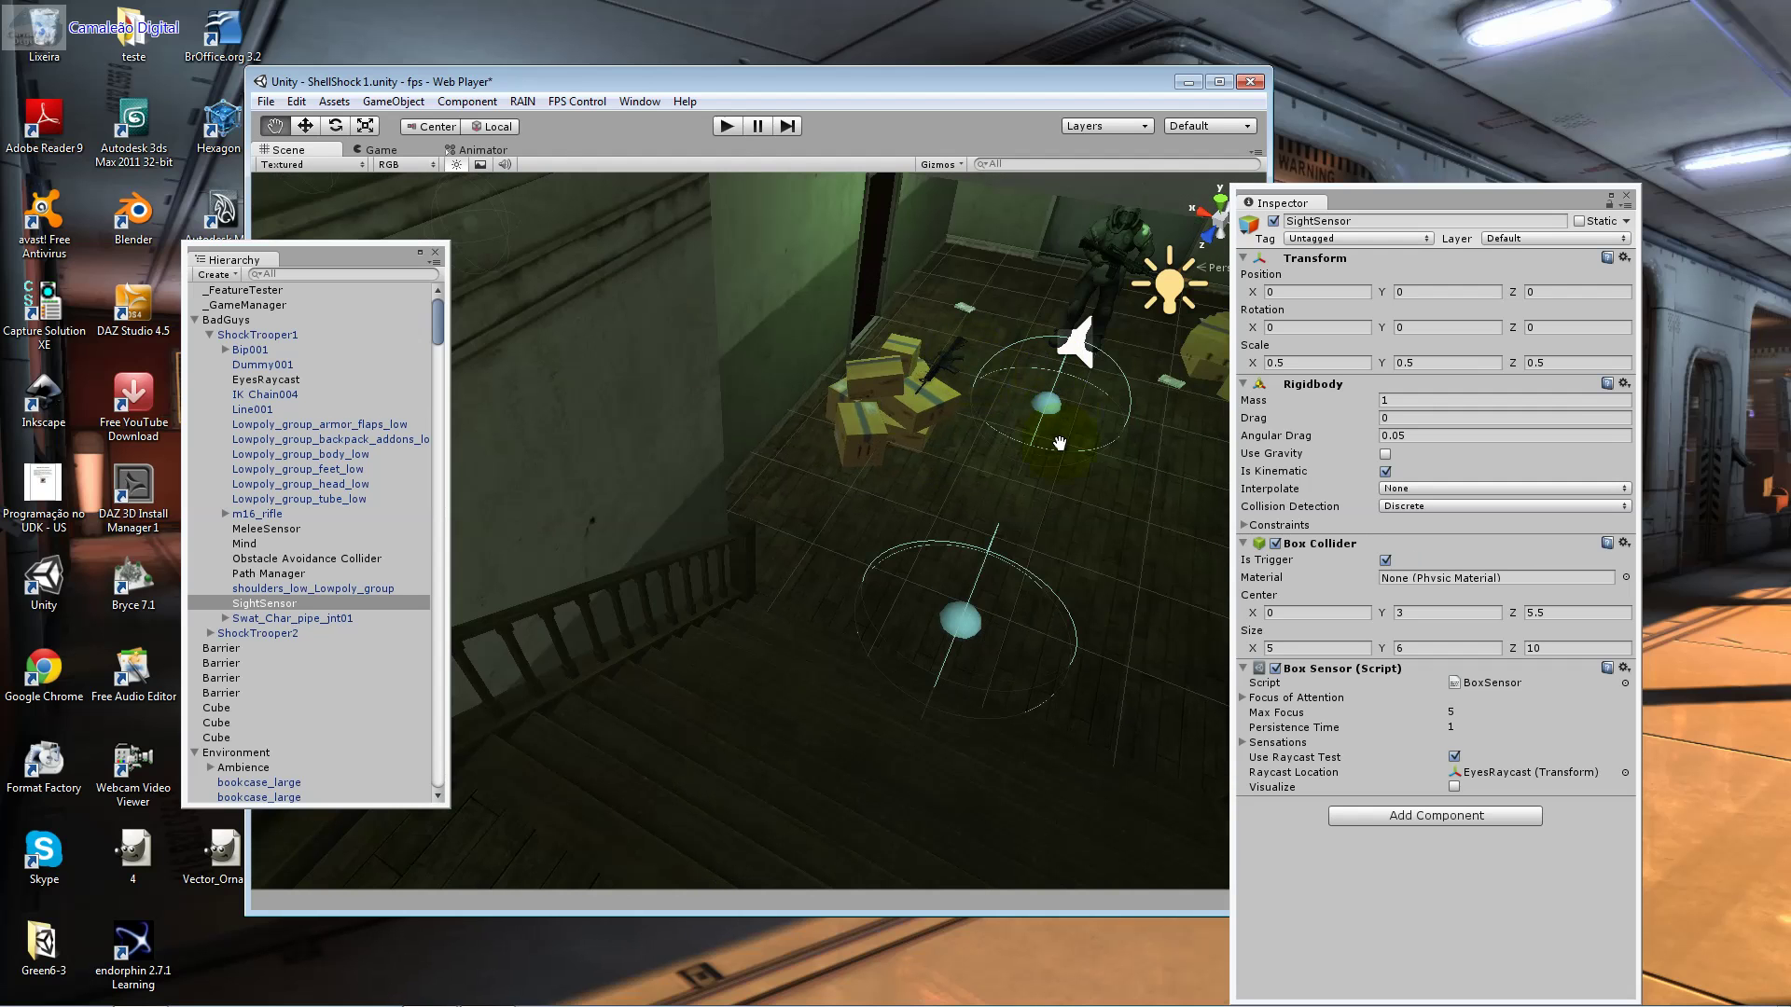
{"action": "left_click", "coordinate": [304, 126]}
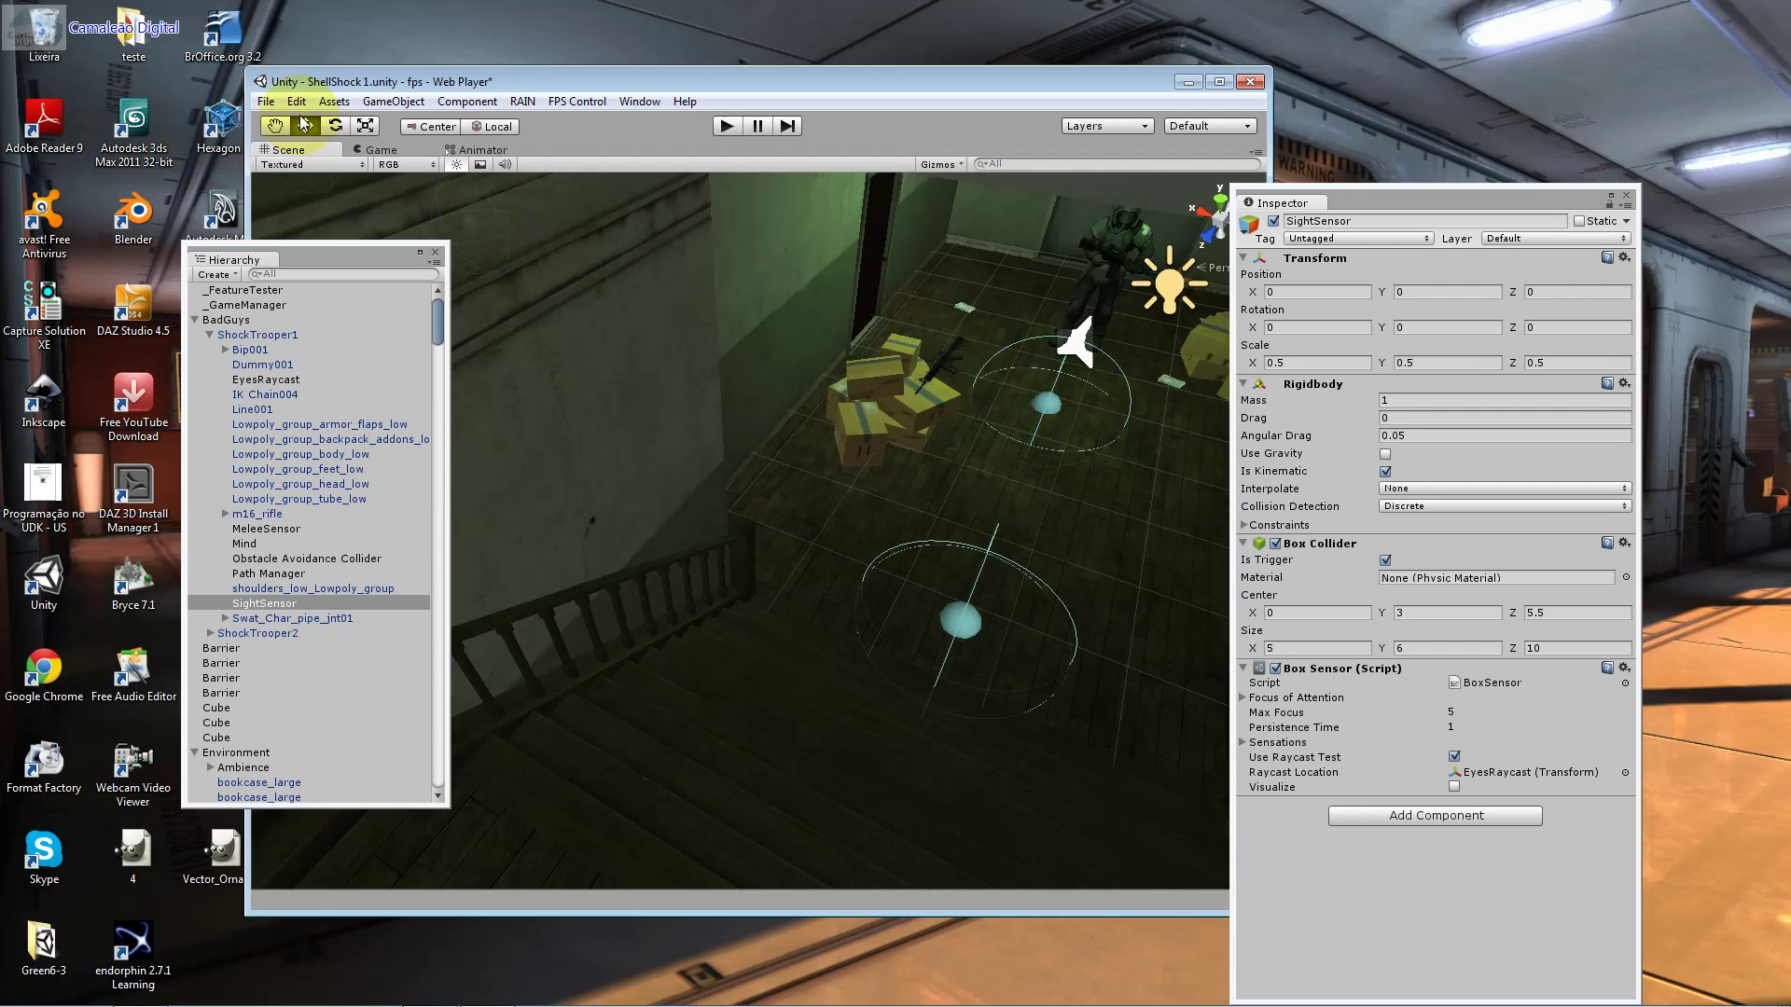
Step: Select ShockTrooper2, expand its children and frame its SightSensor's 6 × 6 × 15 trigger box
{"action": "left_click", "coordinate": [1097, 268]}
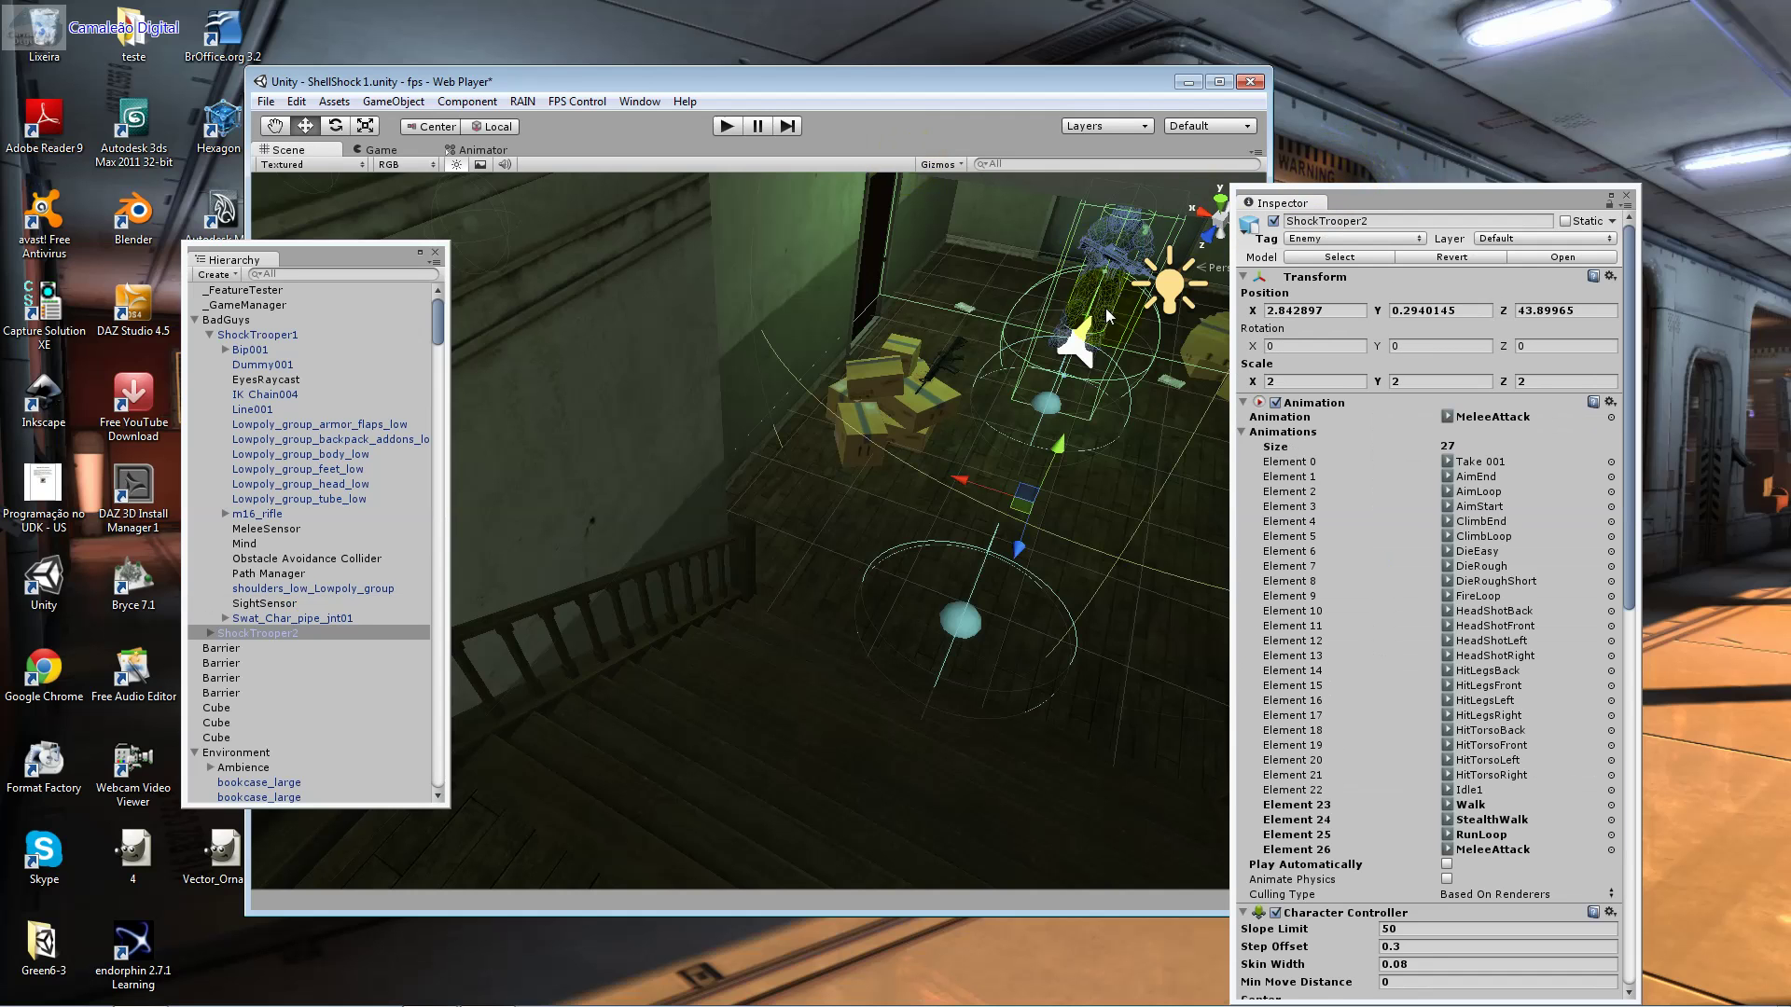
{"action": "scroll", "coordinate": [1120, 352], "scroll_direction": "down", "scroll_amount": 2}
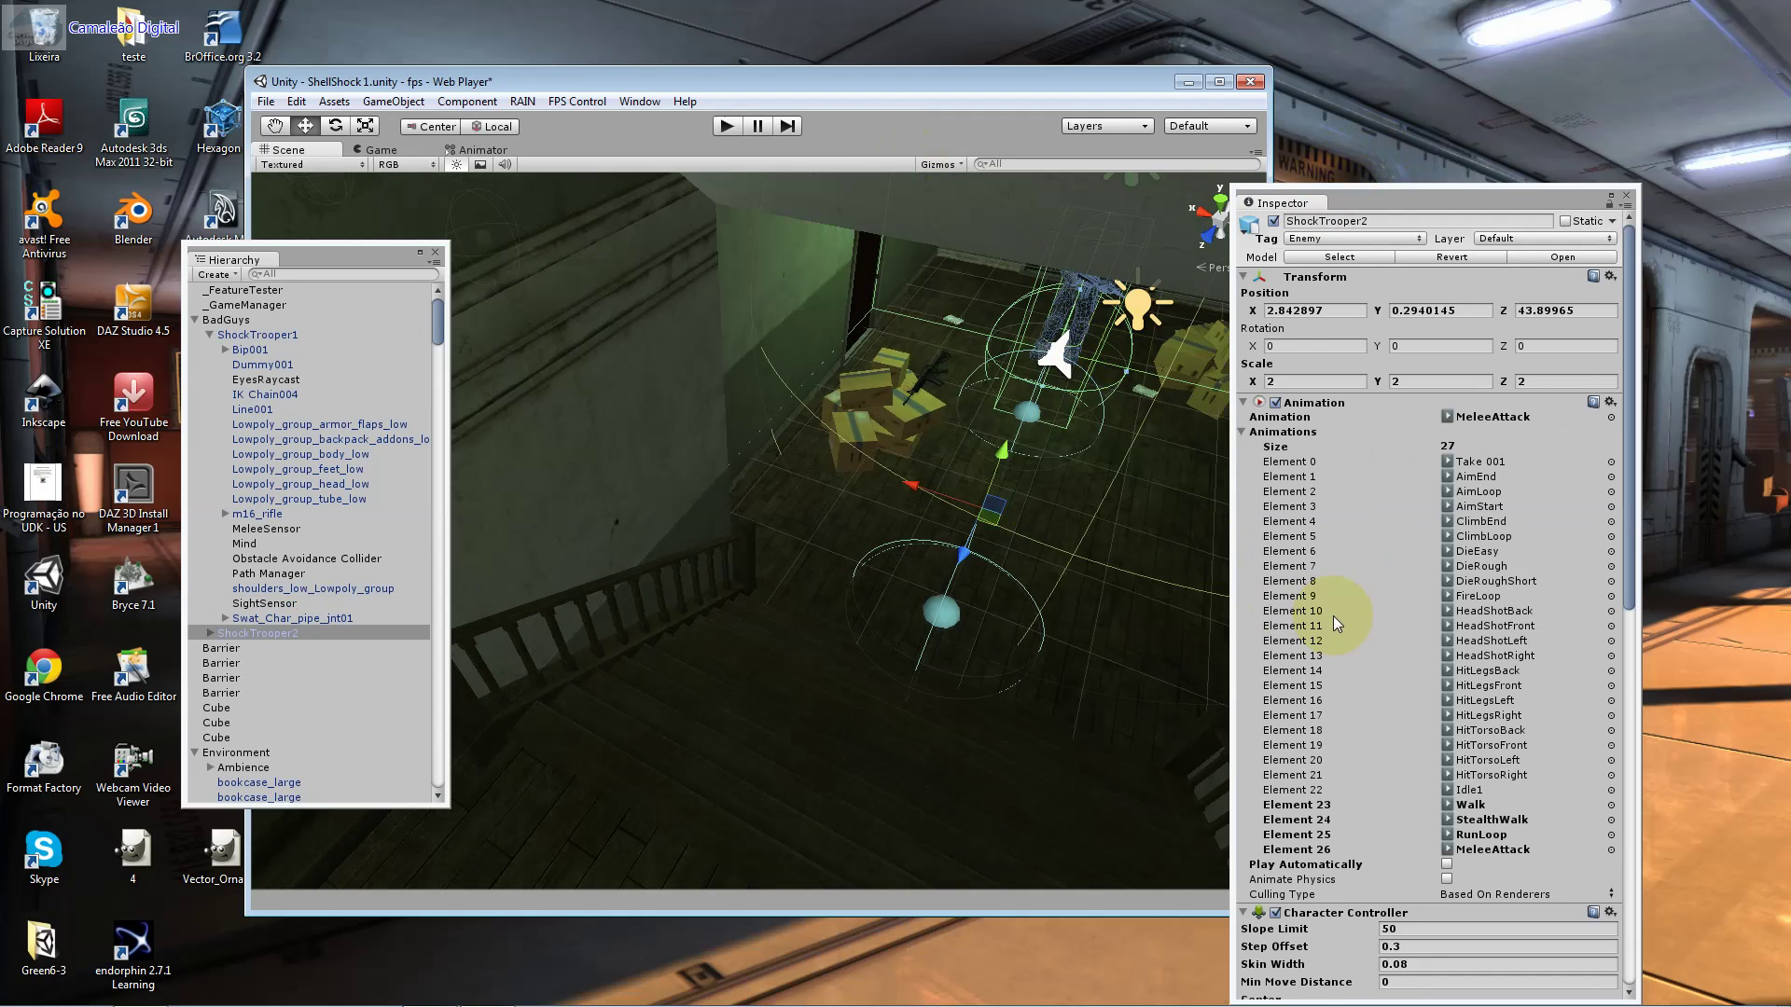
{"action": "left_click", "coordinate": [208, 633]}
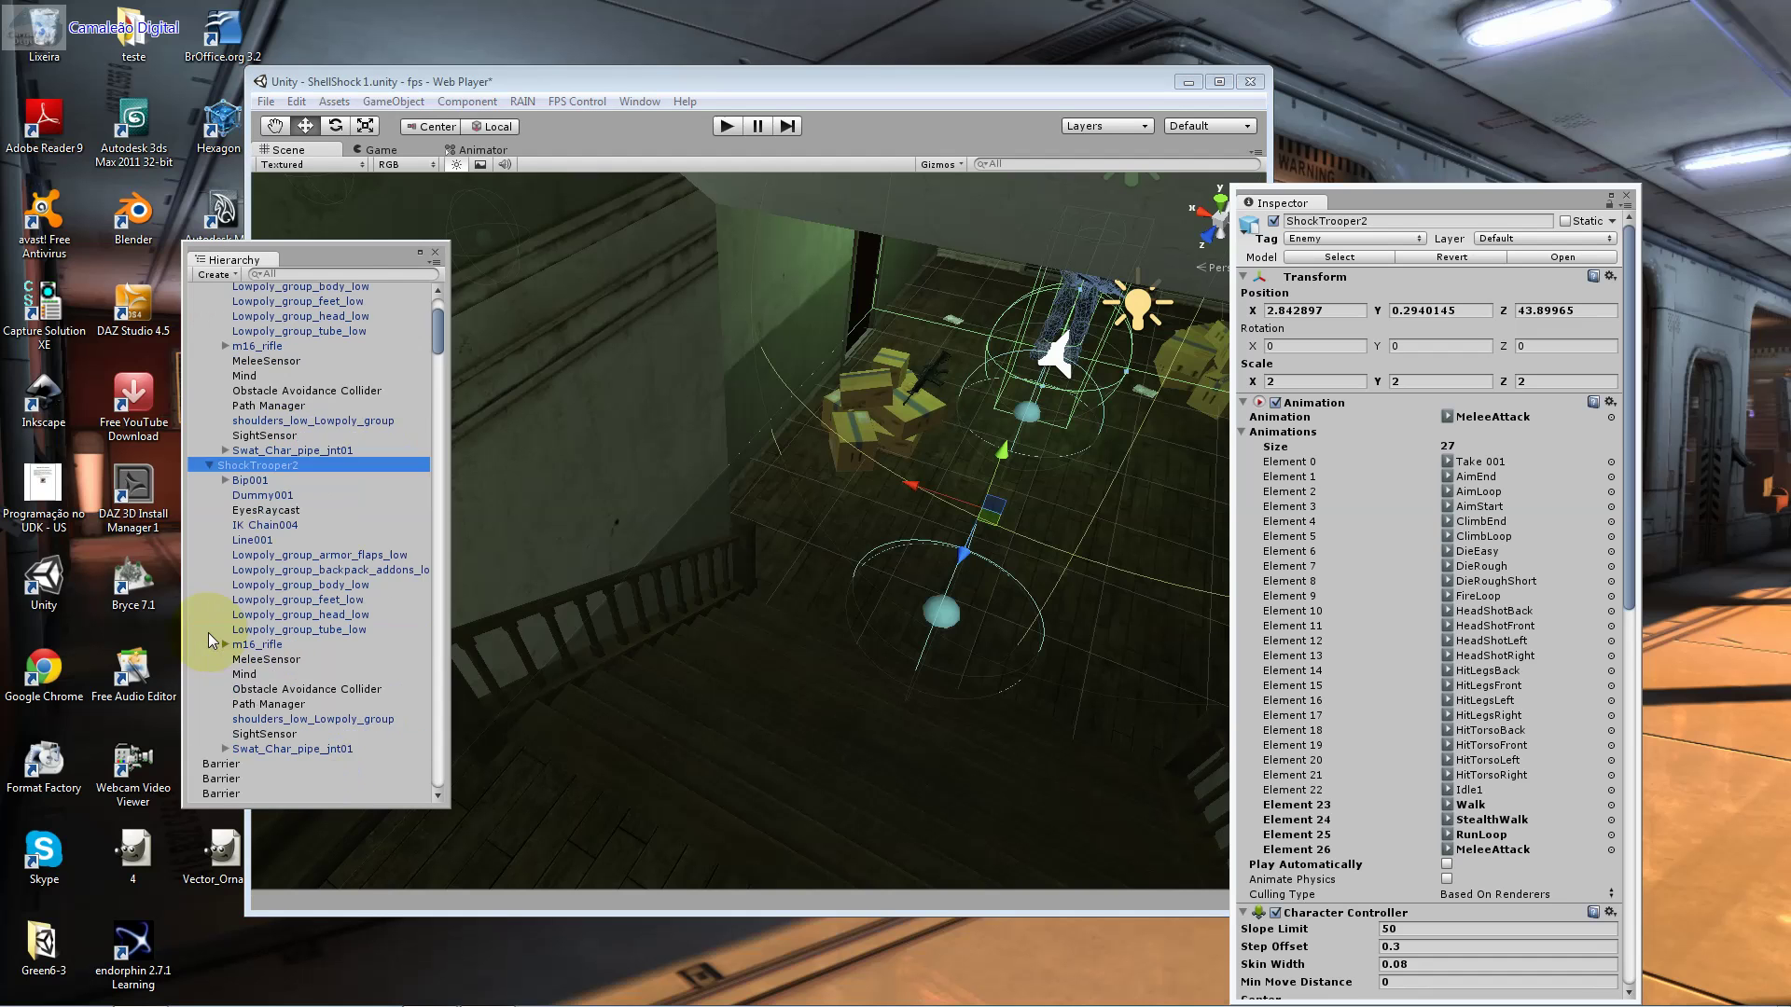
{"action": "left_click", "coordinate": [289, 664]}
{"action": "double_click", "coordinate": [275, 678]}
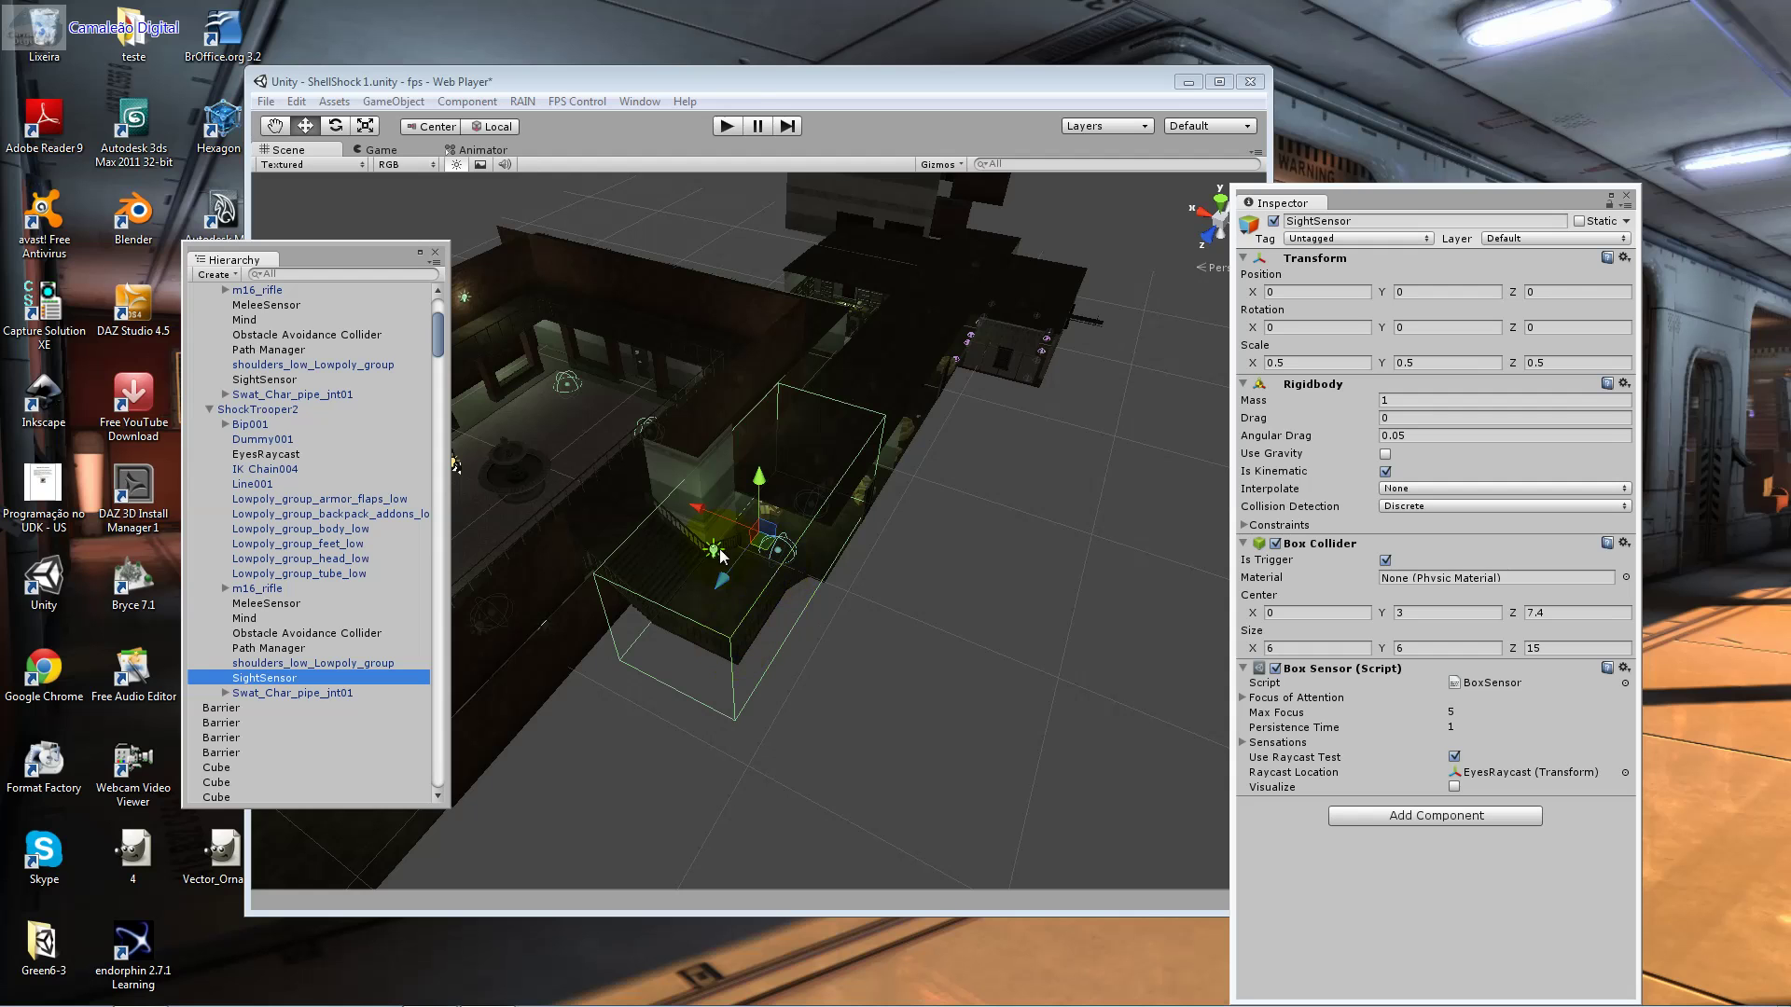
Step: Frame ShockTrooper2 near the crates and uncheck its SightSensor's active checkbox
{"action": "left_click_drag", "start_coordinate": [731, 461], "coordinate": [1021, 546]}
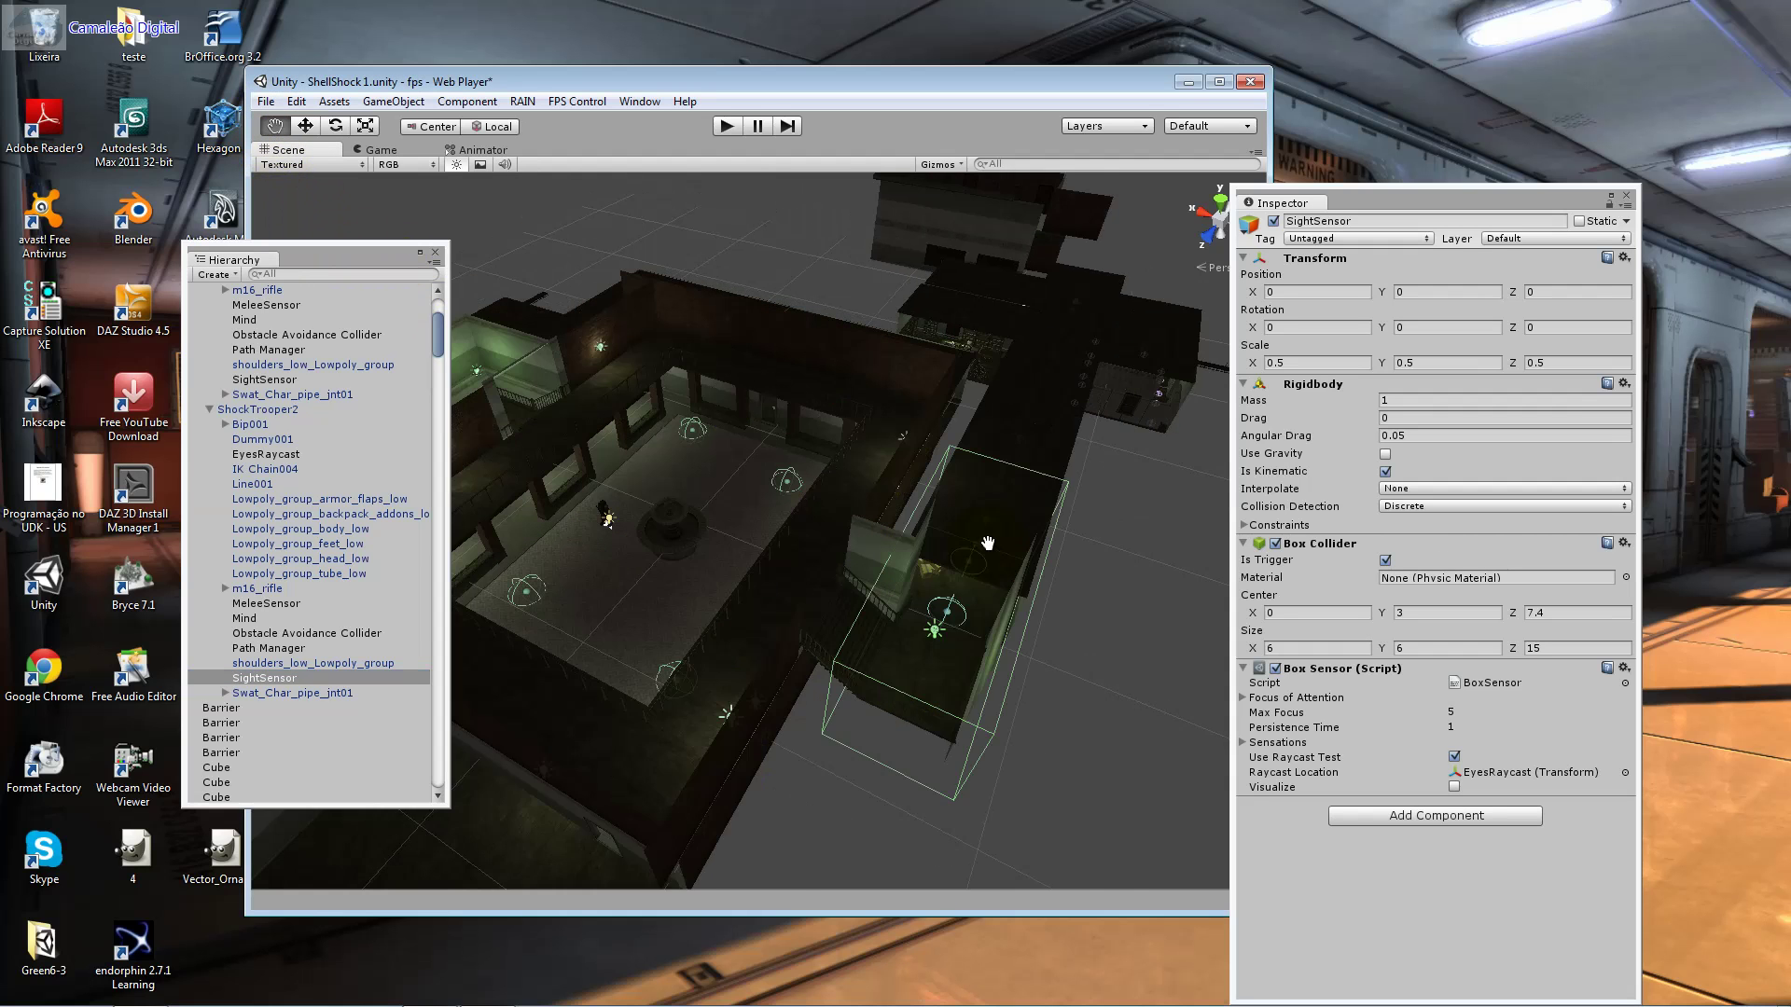
{"action": "mouse_move", "coordinate": [1021, 546]}
{"action": "left_mouse_down"}
{"action": "mouse_move", "coordinate": [948, 663]}
{"action": "mouse_move", "coordinate": [1143, 530]}
{"action": "left_mouse_up"}
{"action": "left_click_drag", "start_coordinate": [1073, 373], "coordinate": [892, 489]}
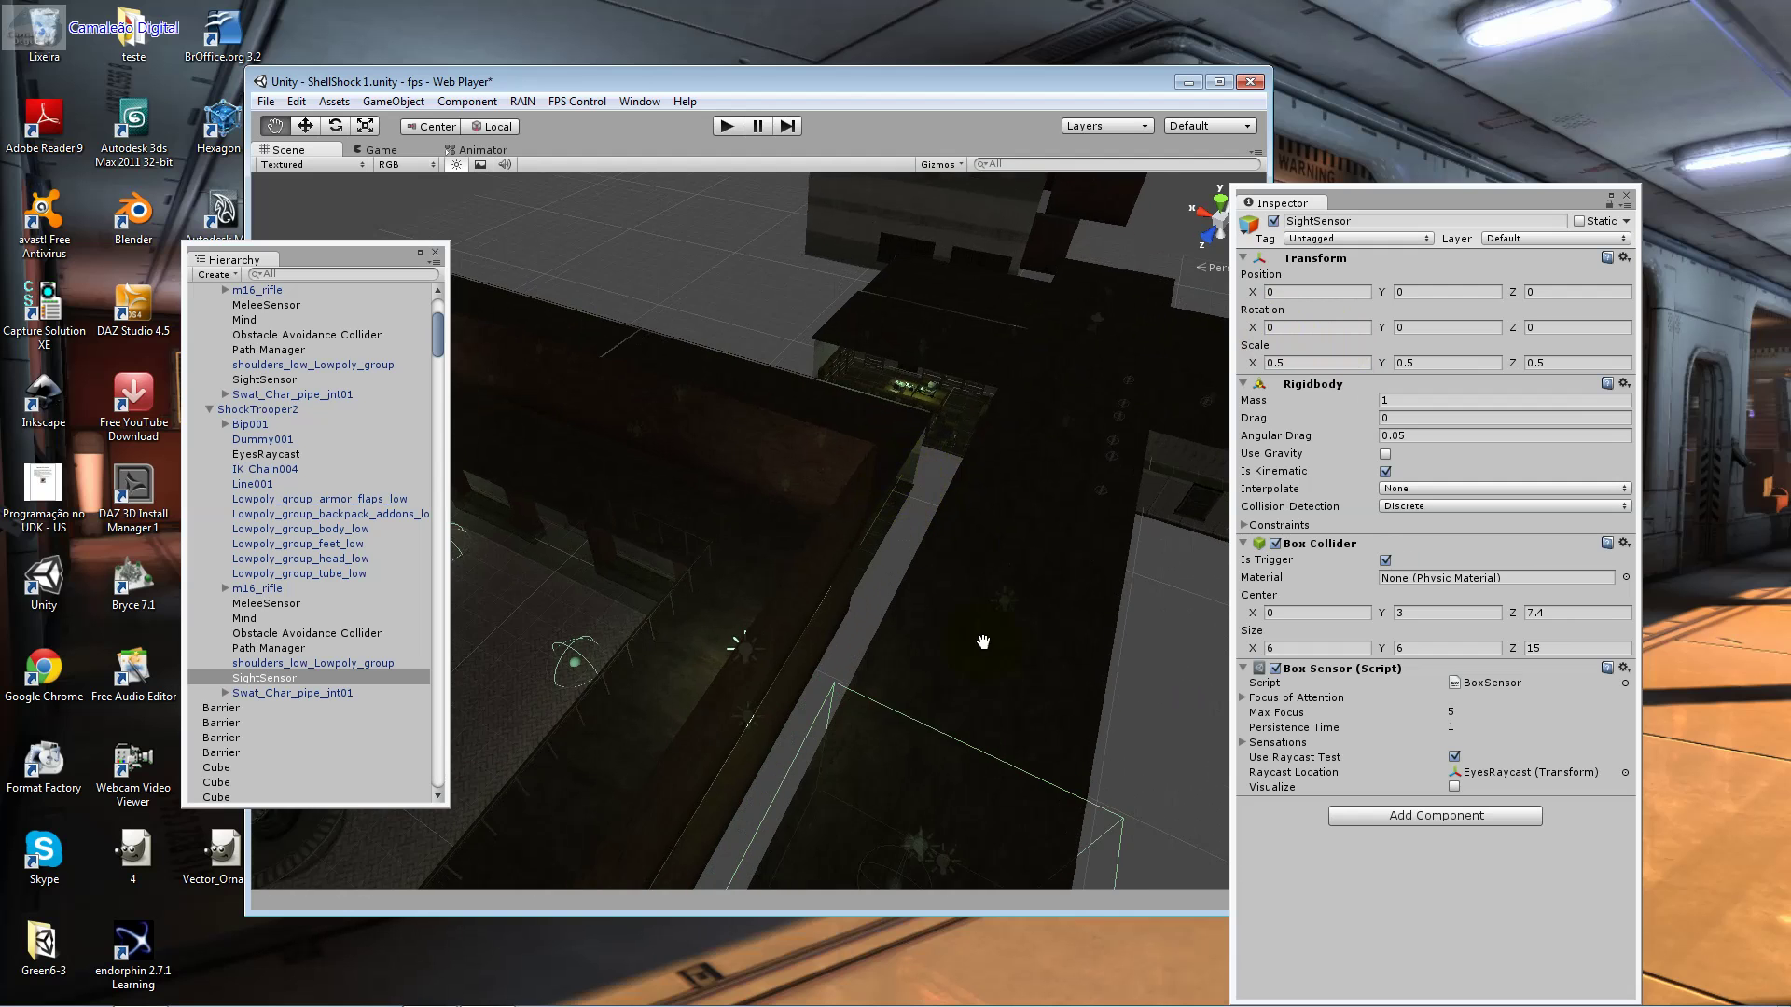
{"action": "mouse_move", "coordinate": [892, 489]}
{"action": "left_mouse_down"}
{"action": "mouse_move", "coordinate": [950, 423]}
{"action": "mouse_move", "coordinate": [995, 285]}
{"action": "left_mouse_up"}
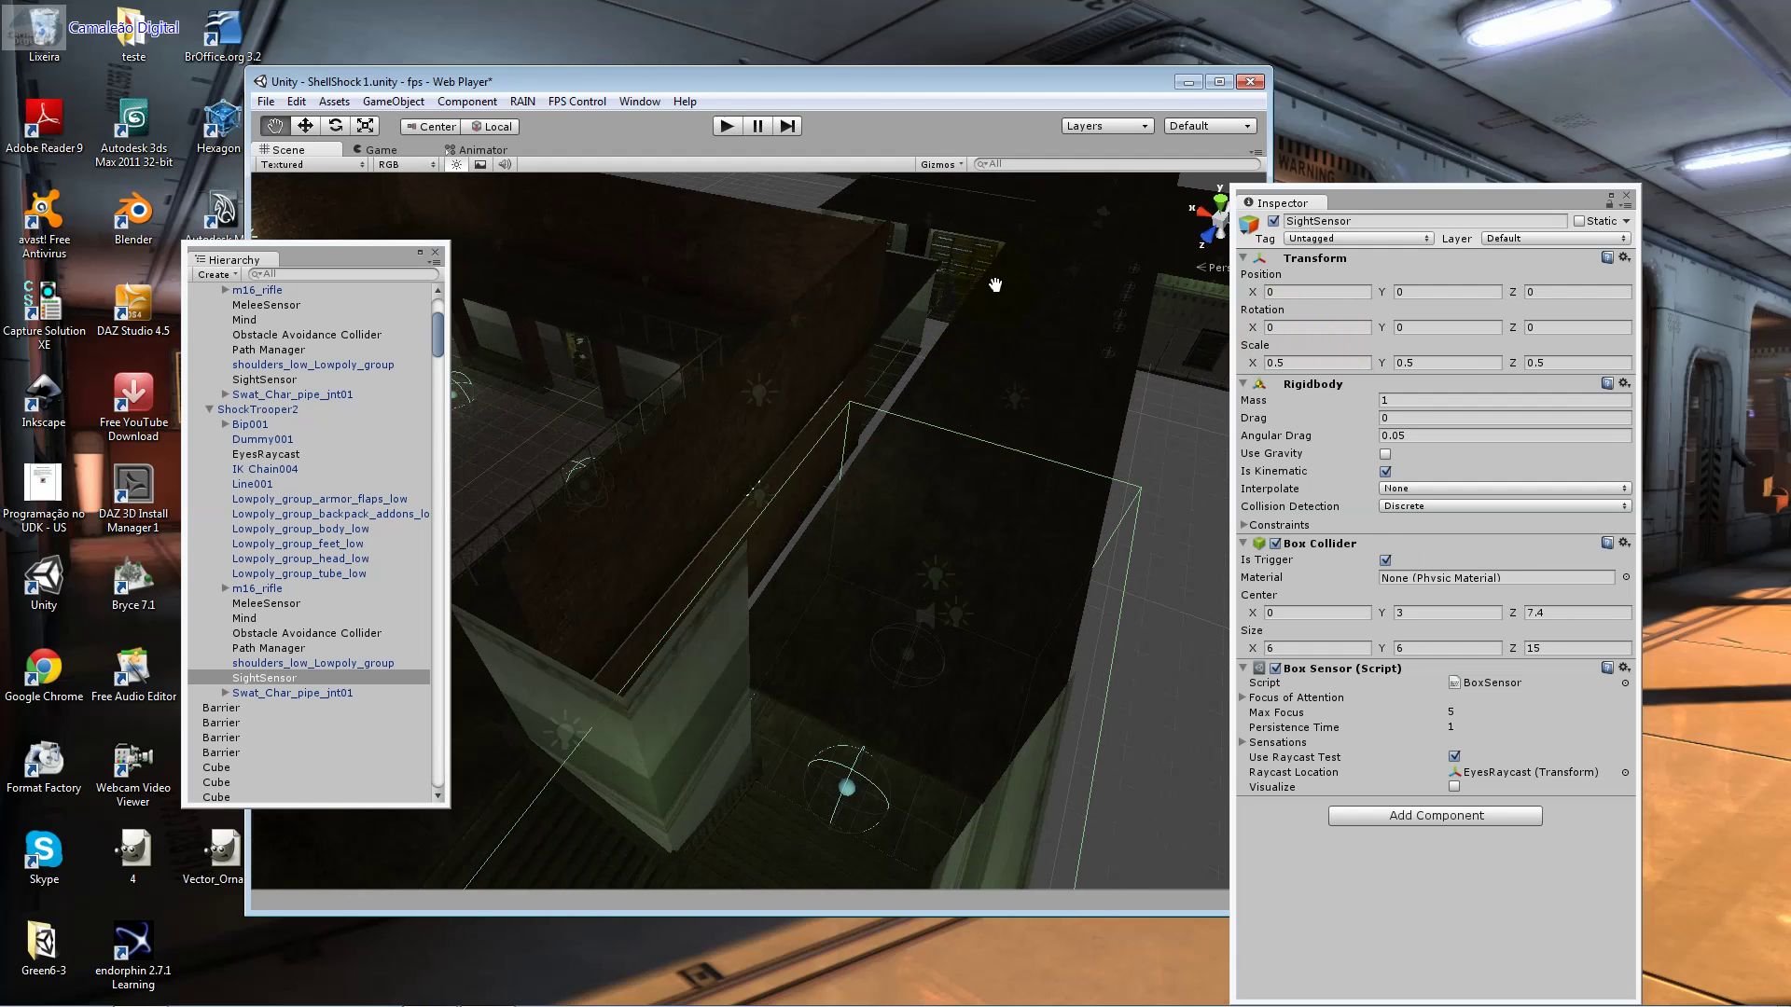
{"action": "left_click_drag", "start_coordinate": [955, 603], "coordinate": [1005, 284]}
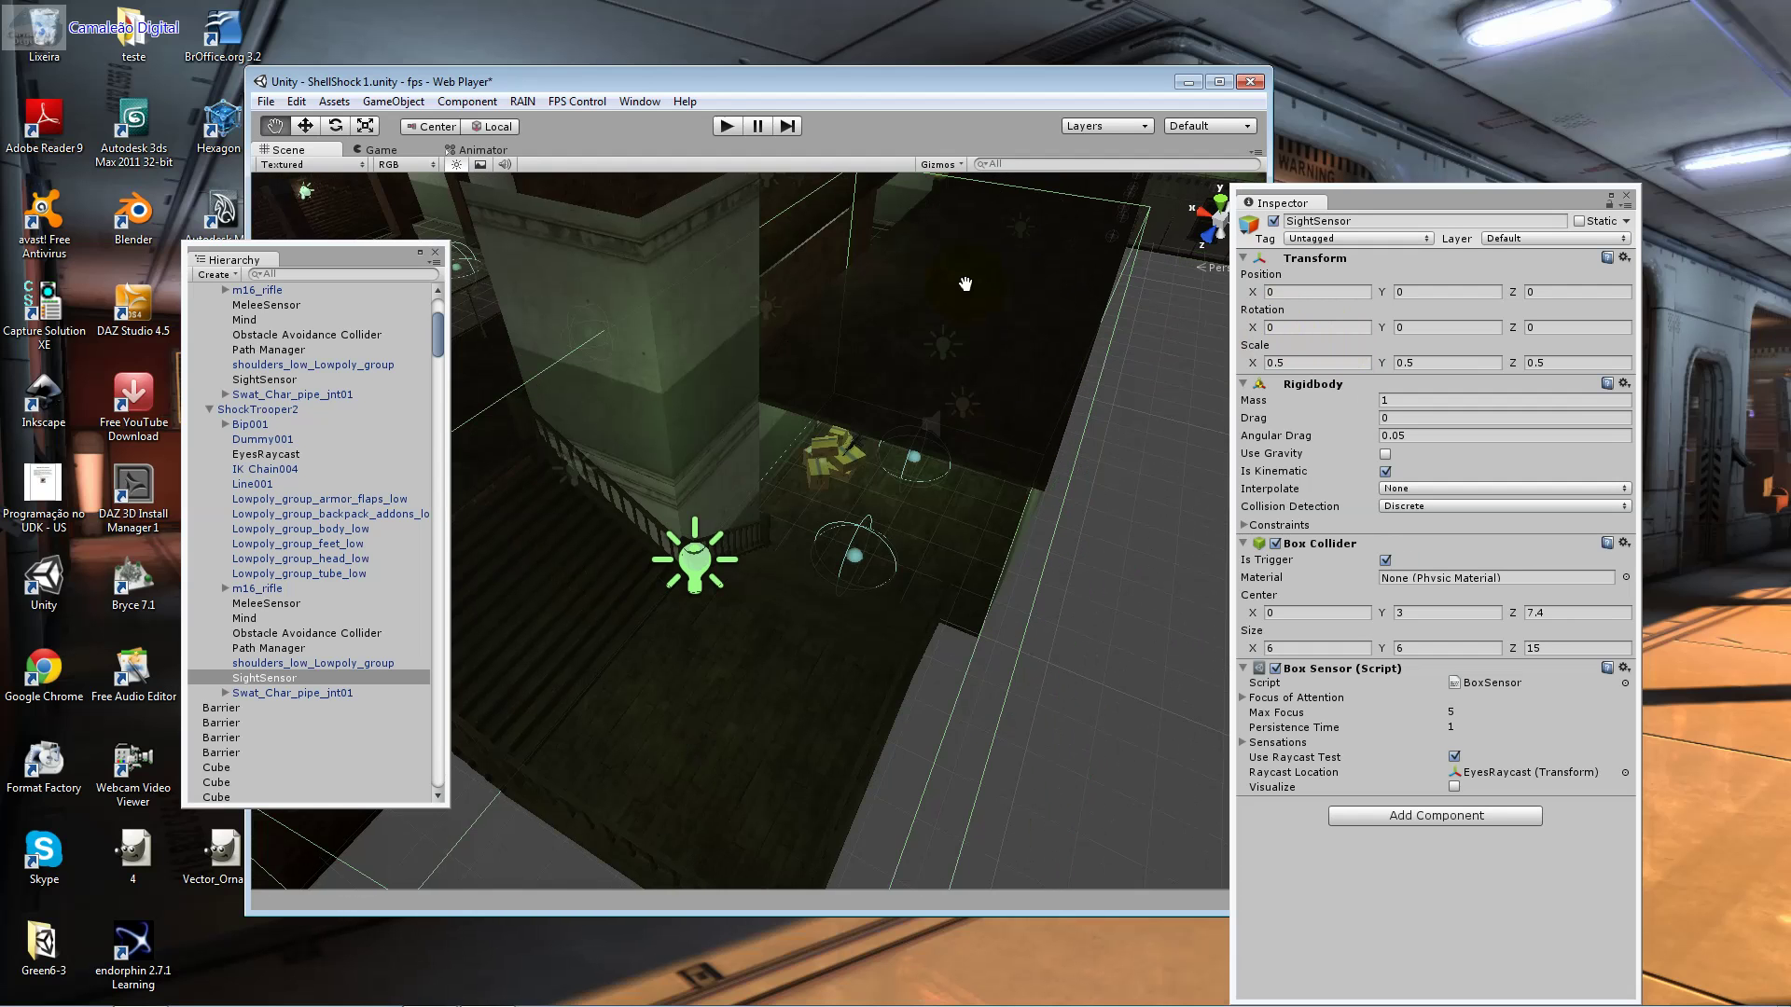
{"action": "scroll", "coordinate": [1004, 284], "scroll_direction": "up", "scroll_amount": 3}
{"action": "left_click_drag", "start_coordinate": [1004, 285], "coordinate": [674, 431]}
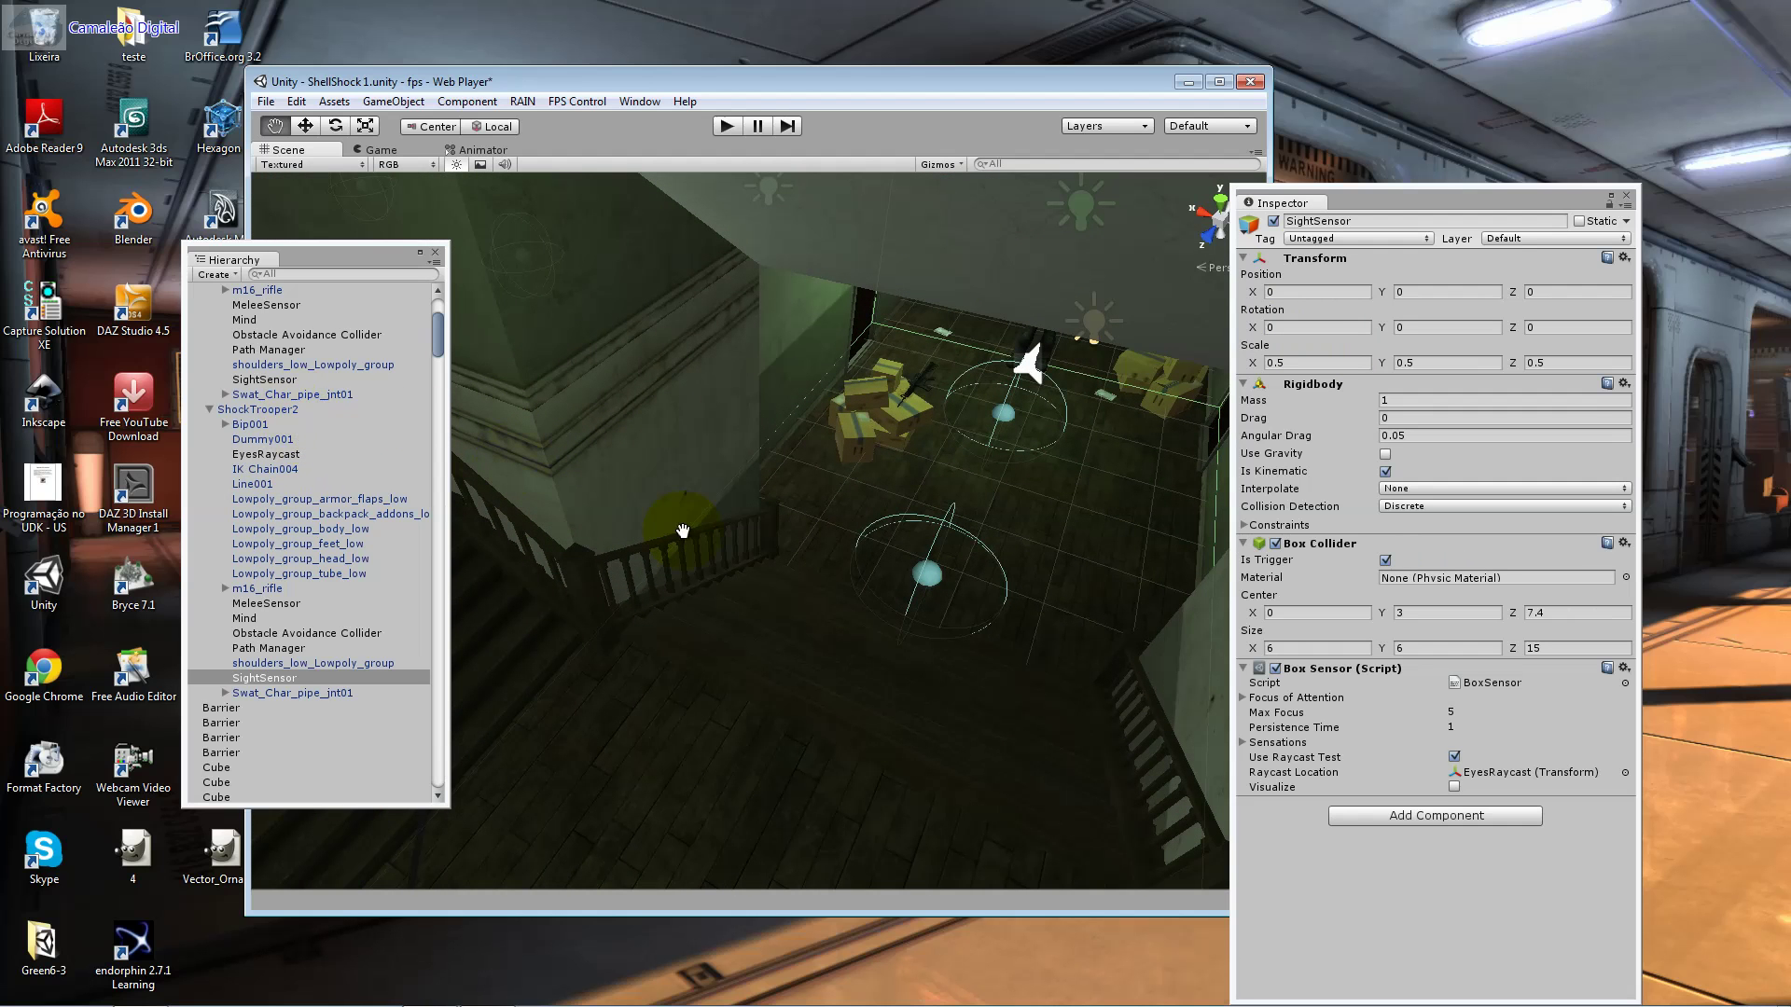
{"action": "left_click", "coordinate": [288, 411]}
{"action": "double_click", "coordinate": [287, 410]}
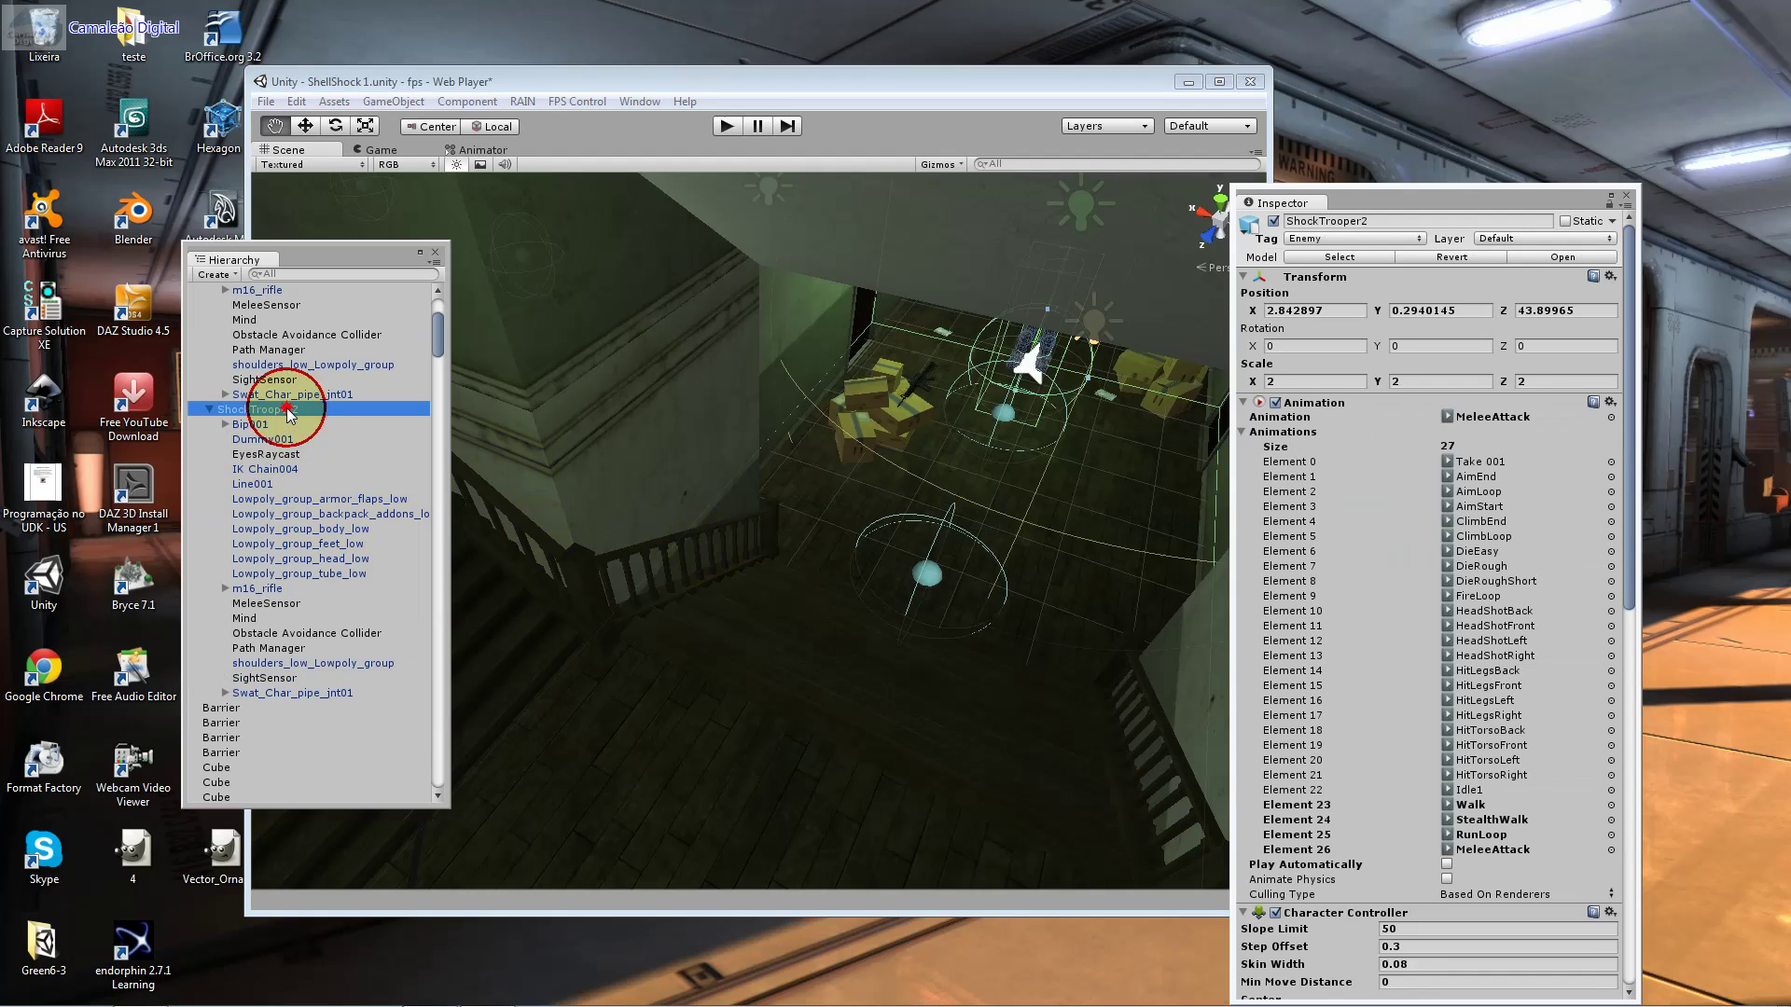
{"action": "left_click_drag", "start_coordinate": [932, 420], "coordinate": [806, 521]}
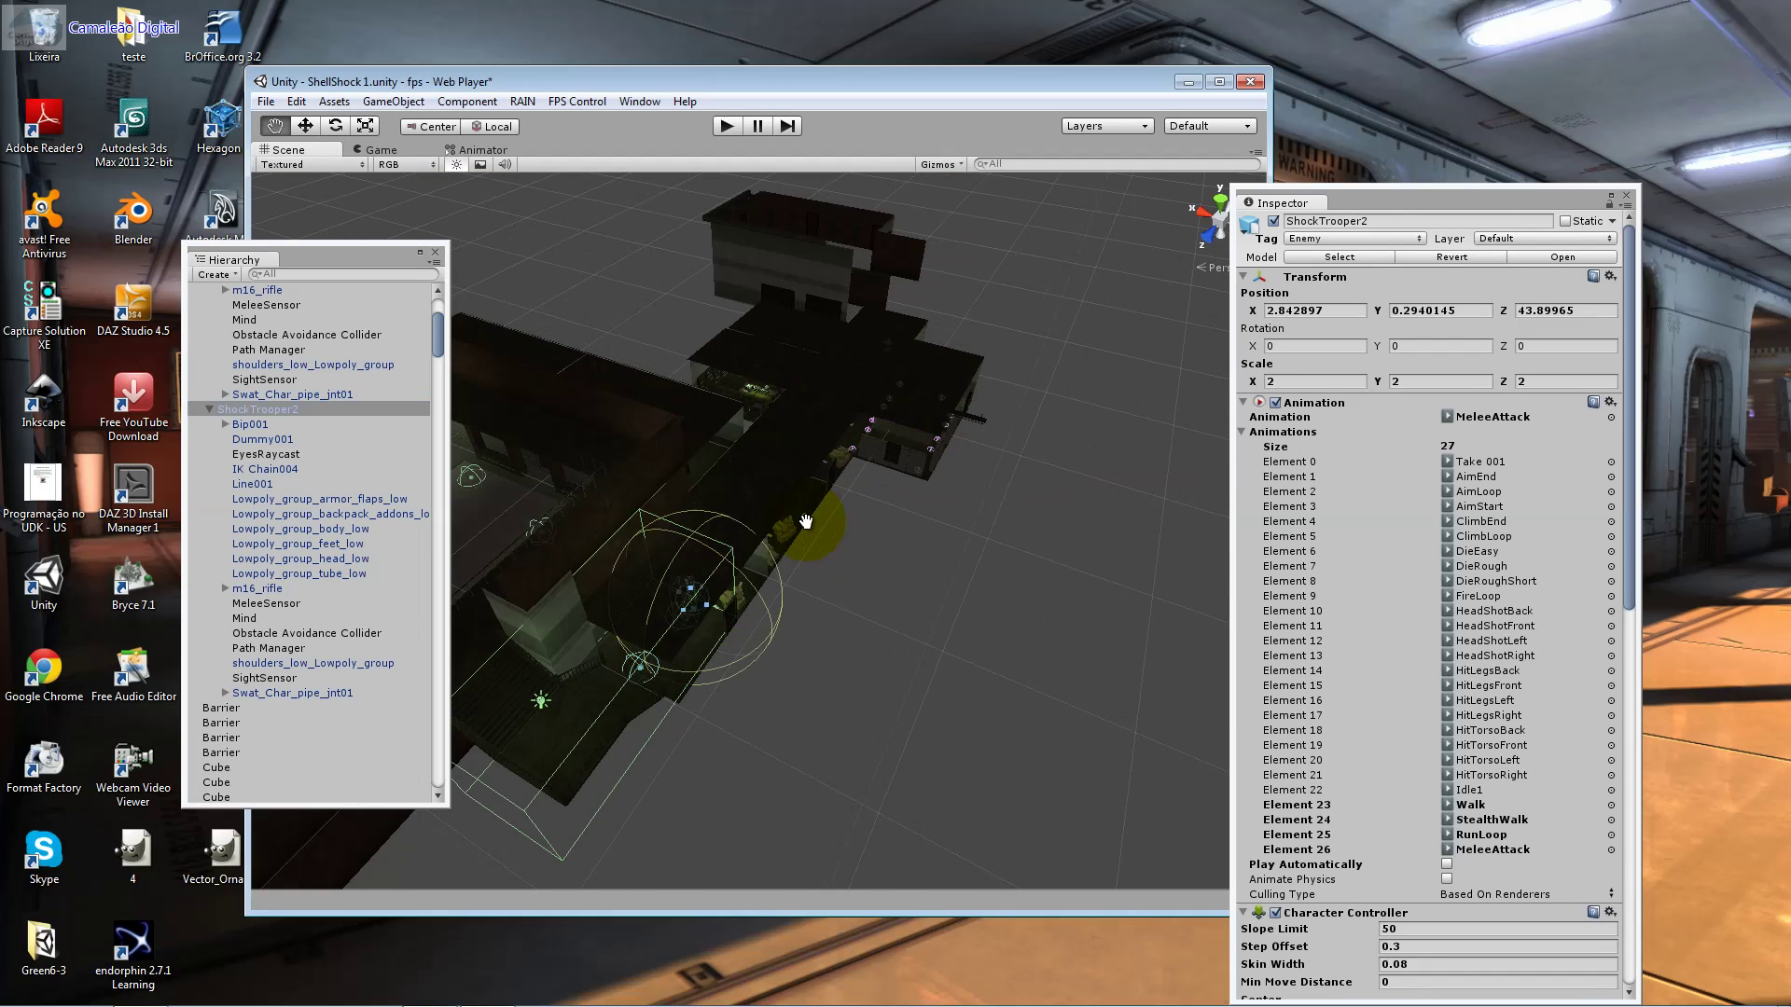
{"action": "left_click", "coordinate": [317, 679]}
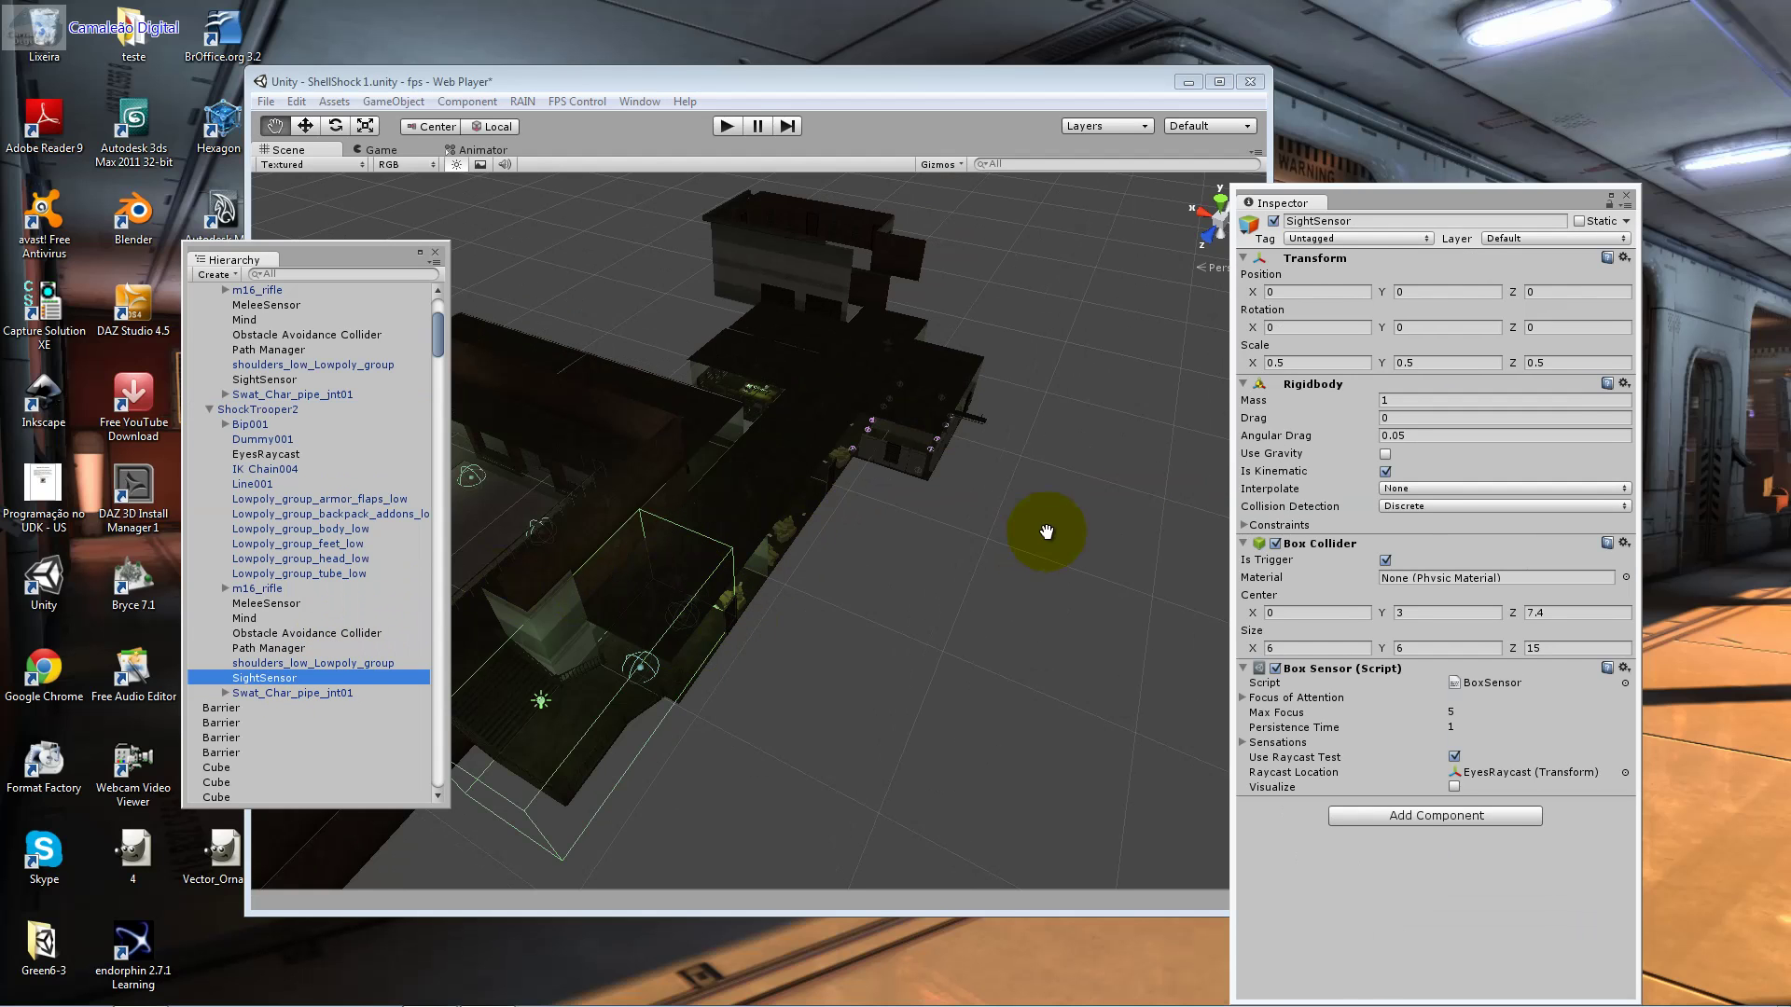
{"action": "left_click", "coordinate": [1273, 221]}
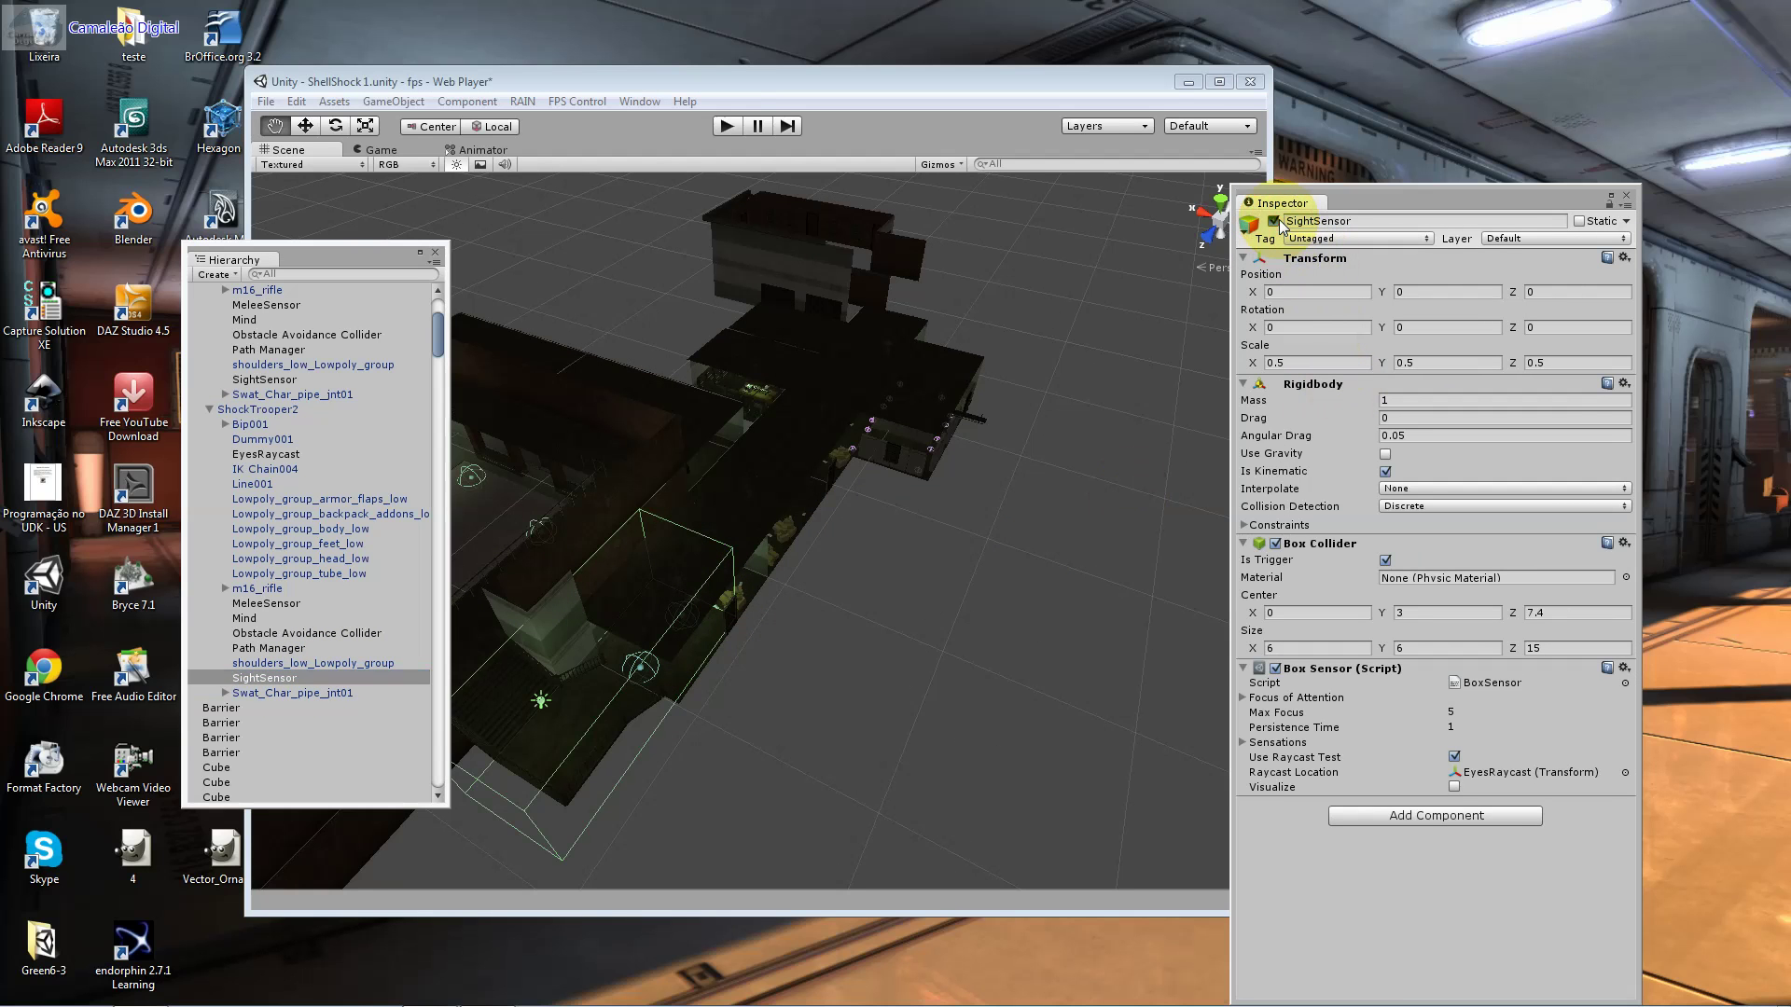
Step: Enter Play mode, walk down the corridor and open the first door
{"action": "left_click", "coordinate": [726, 129]}
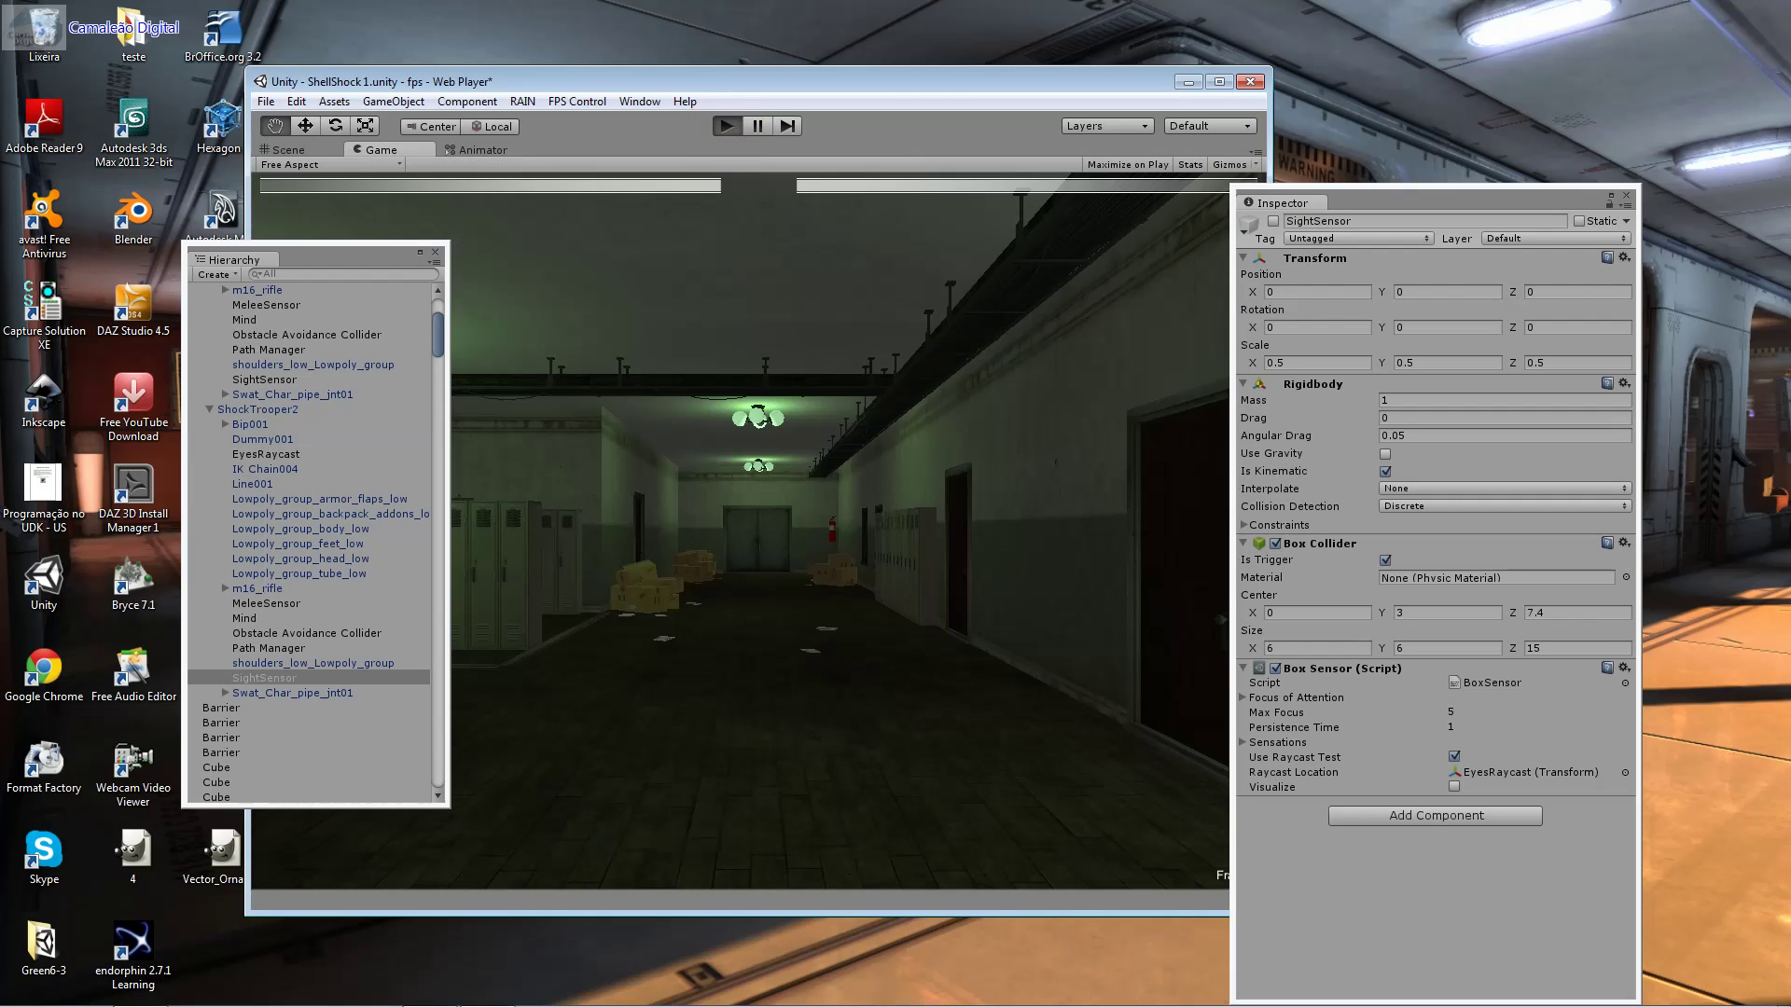
{"action": "key", "text": "w"}
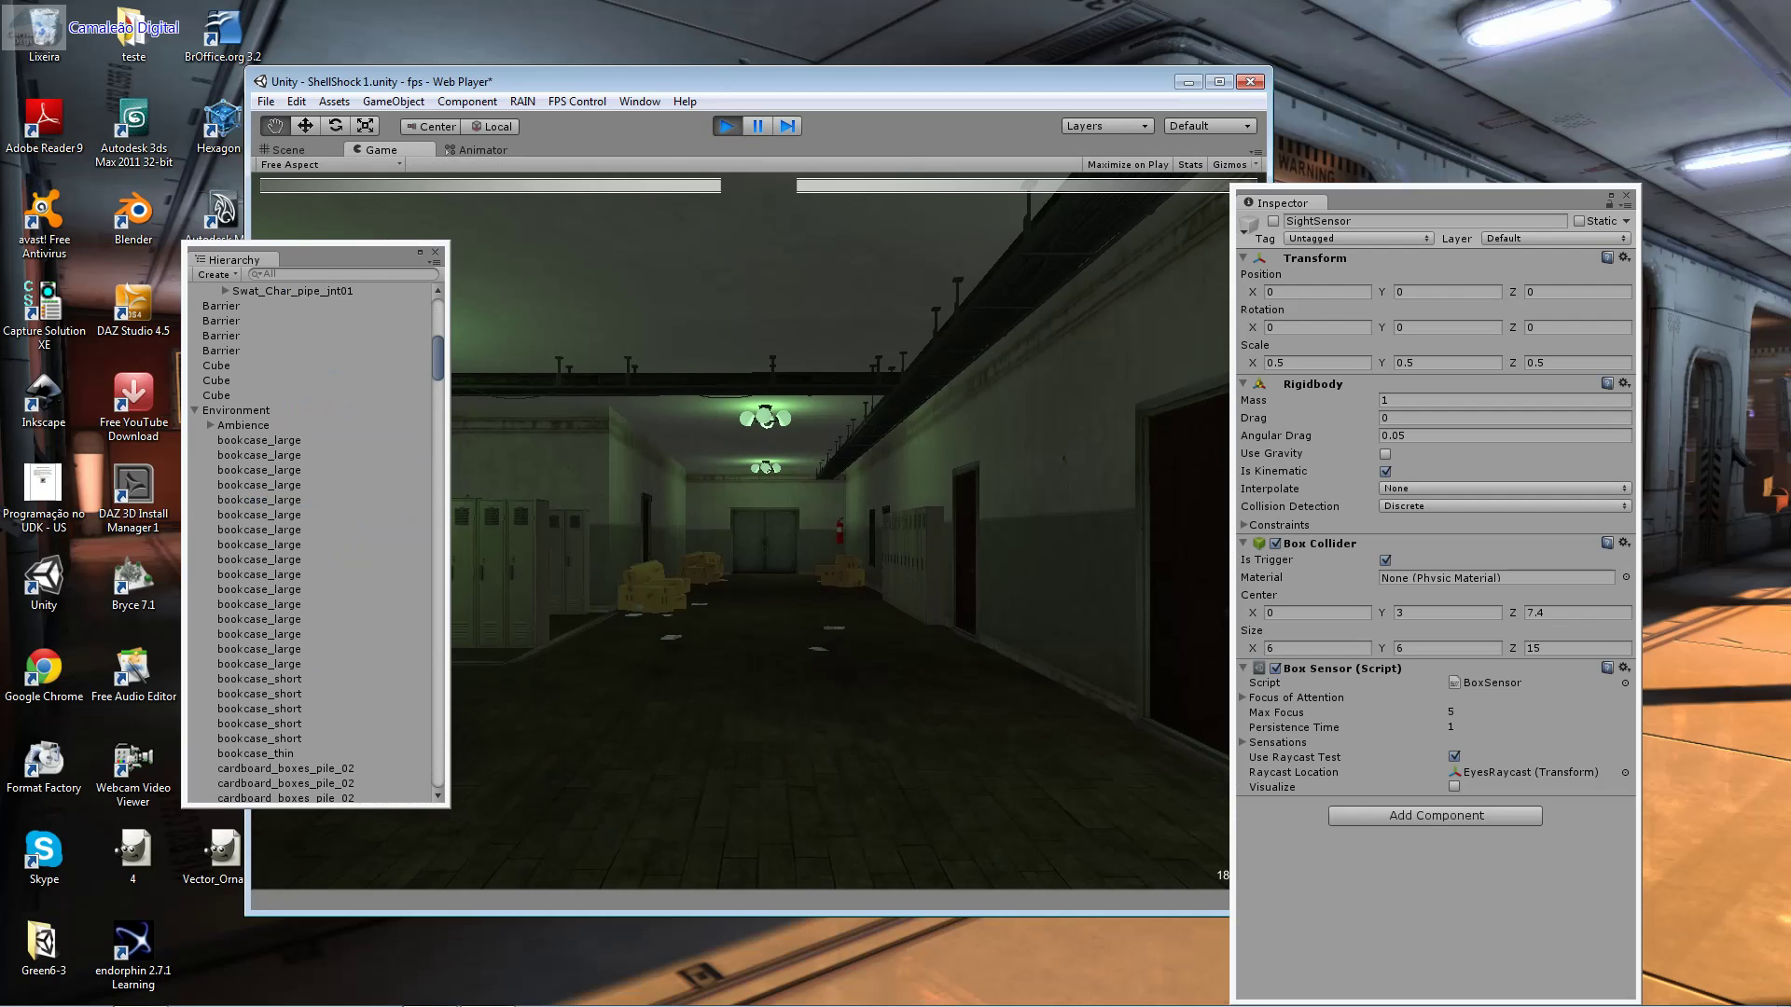
{"action": "key", "text": "w"}
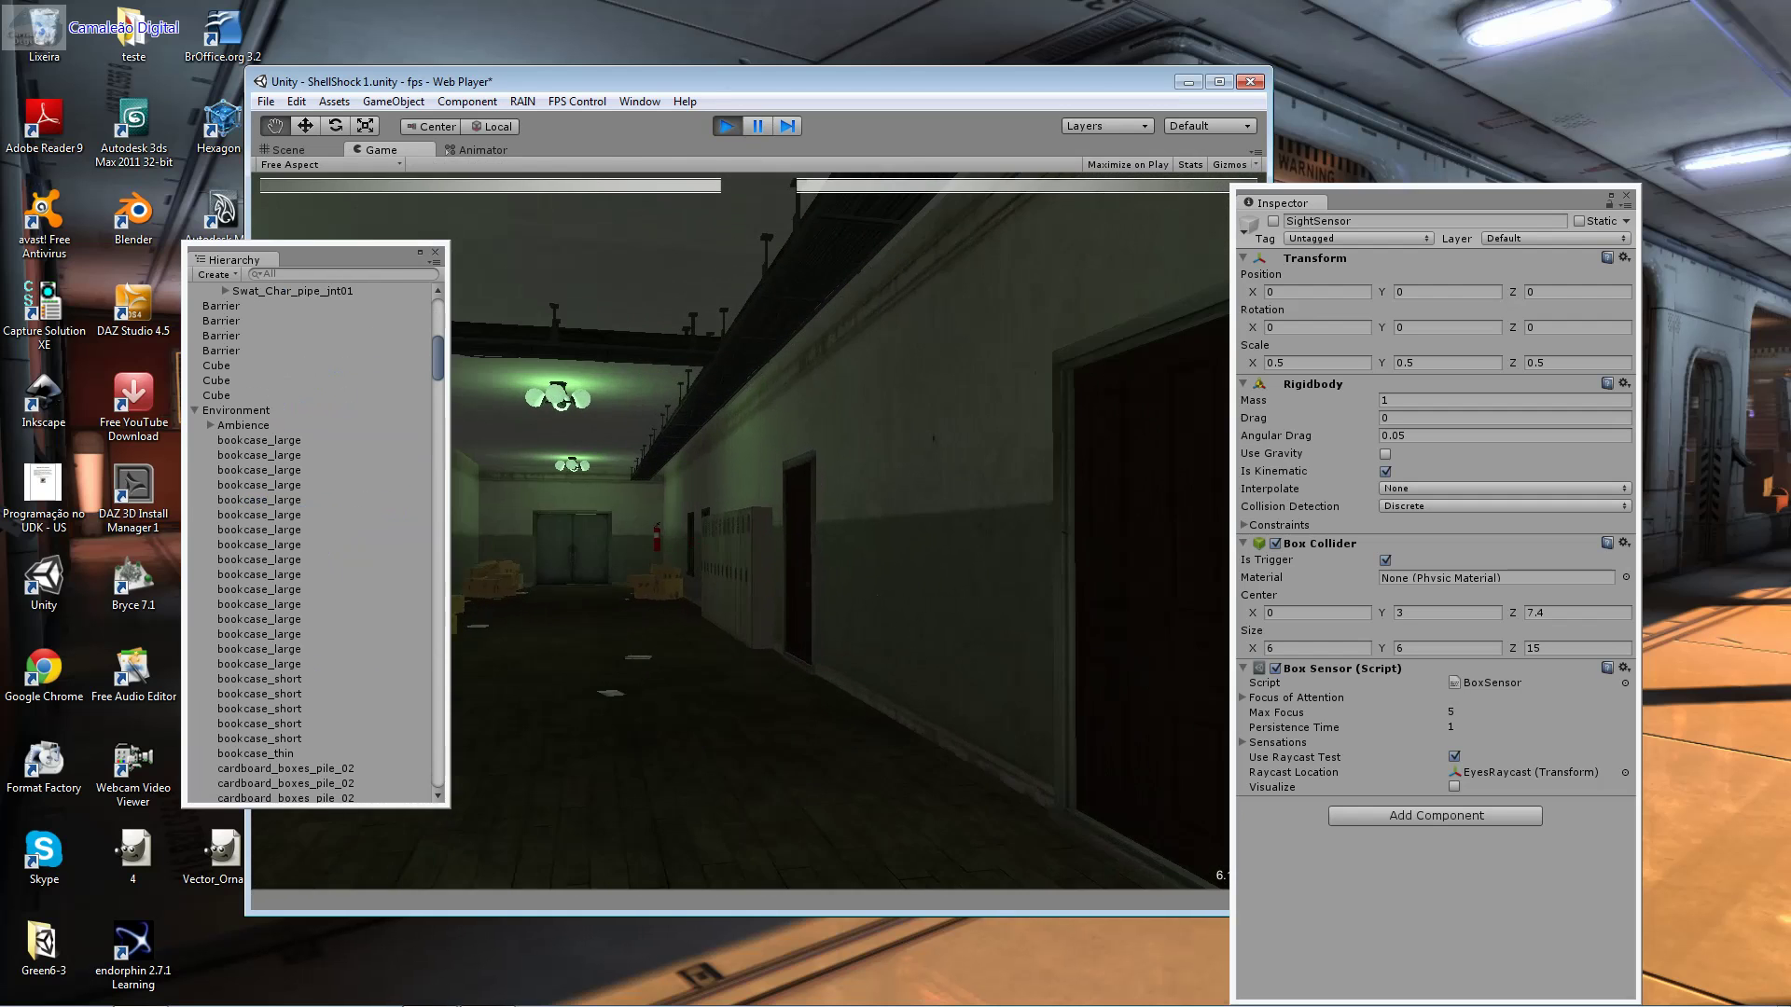
{"action": "key", "text": "w"}
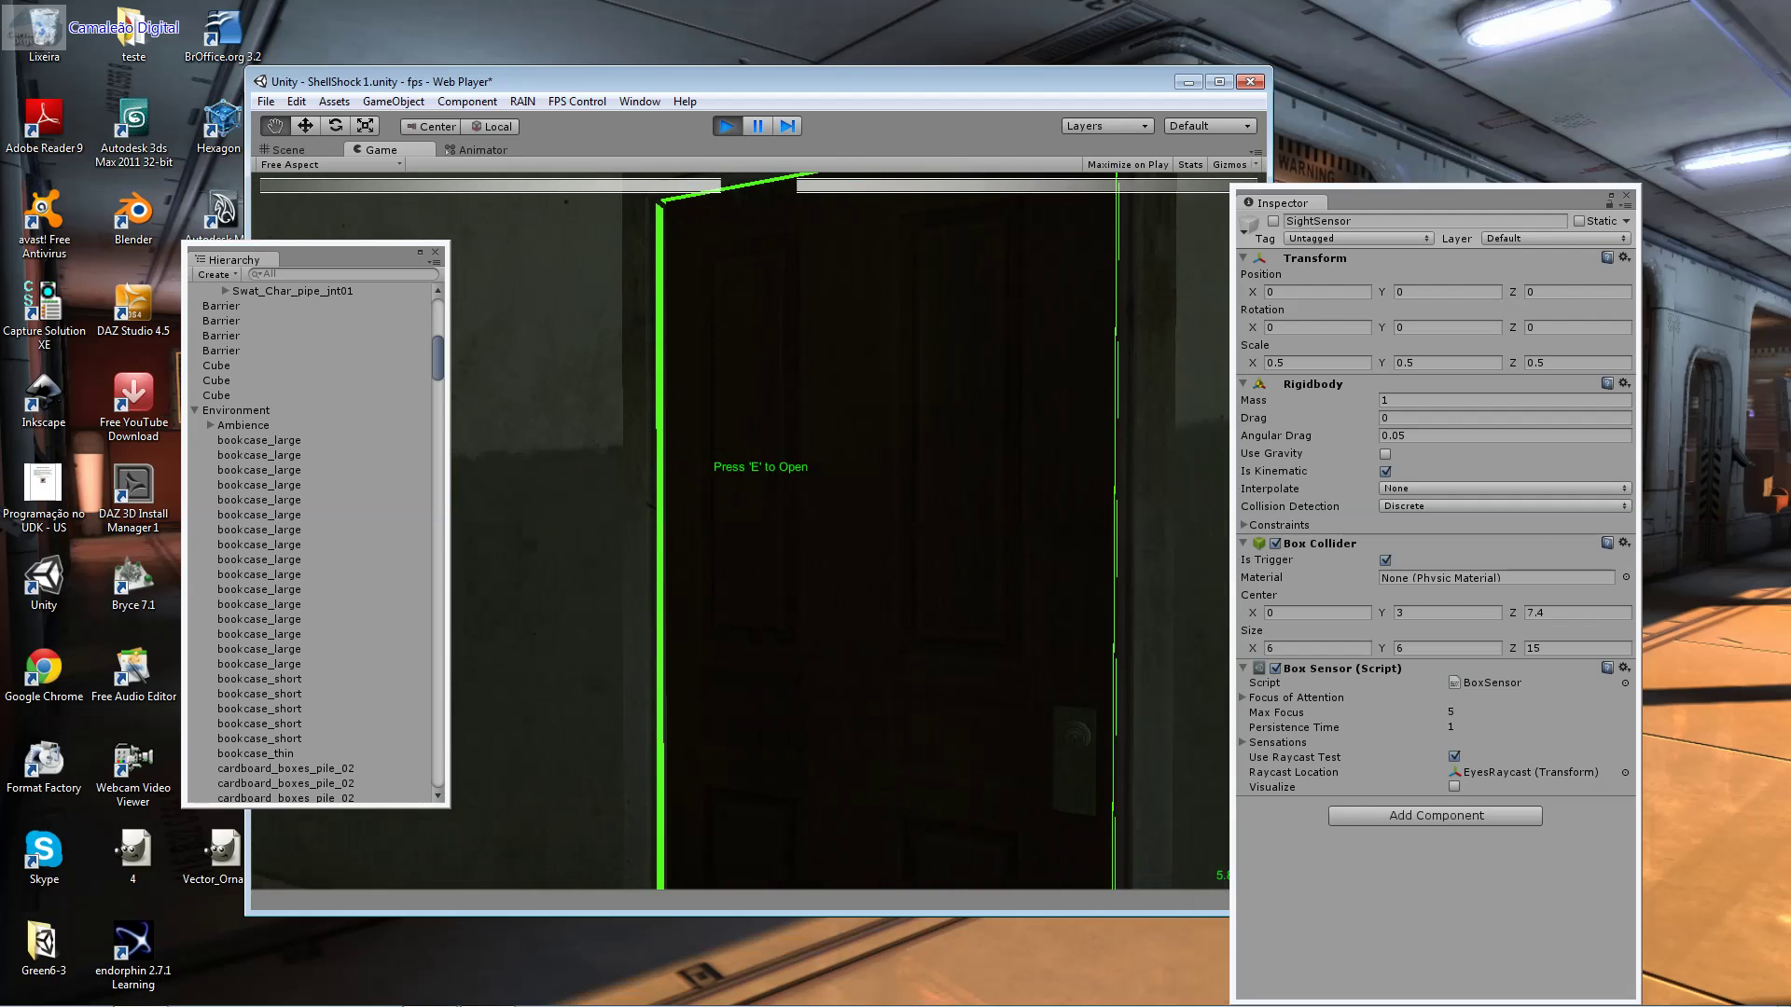
{"action": "left_click", "coordinate": [1436, 593]}
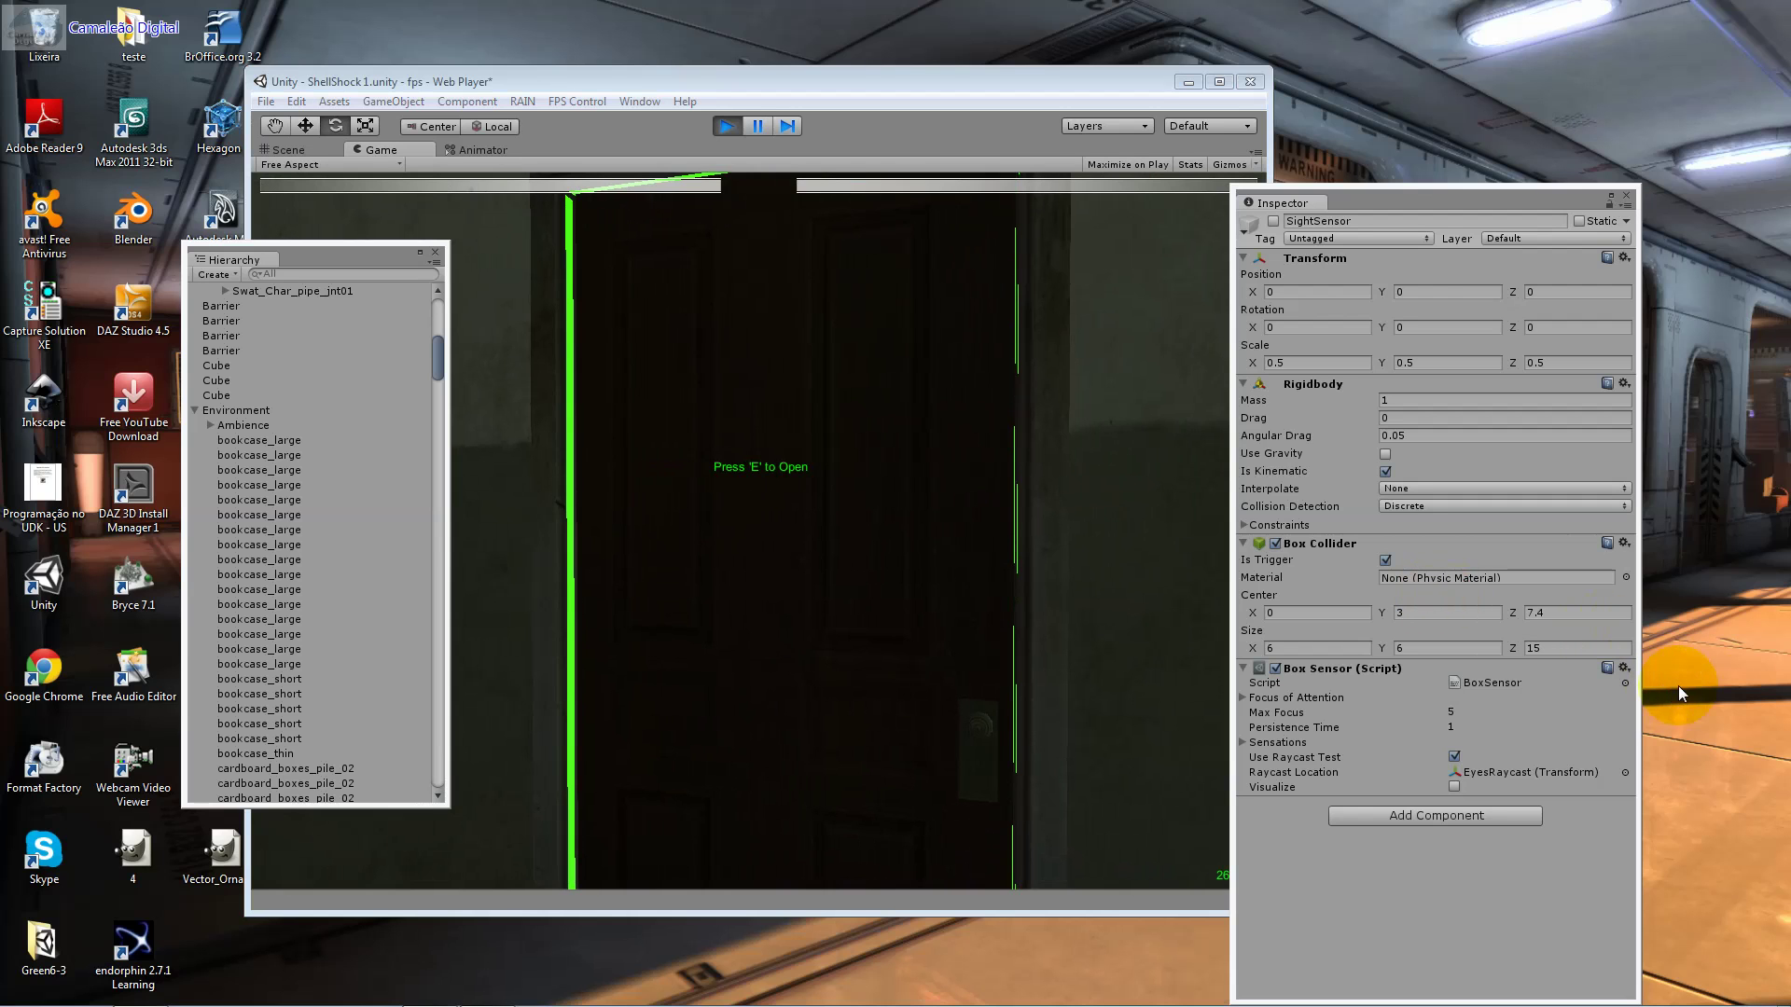
{"action": "left_click", "coordinate": [996, 642]}
{"action": "key", "text": "e"}
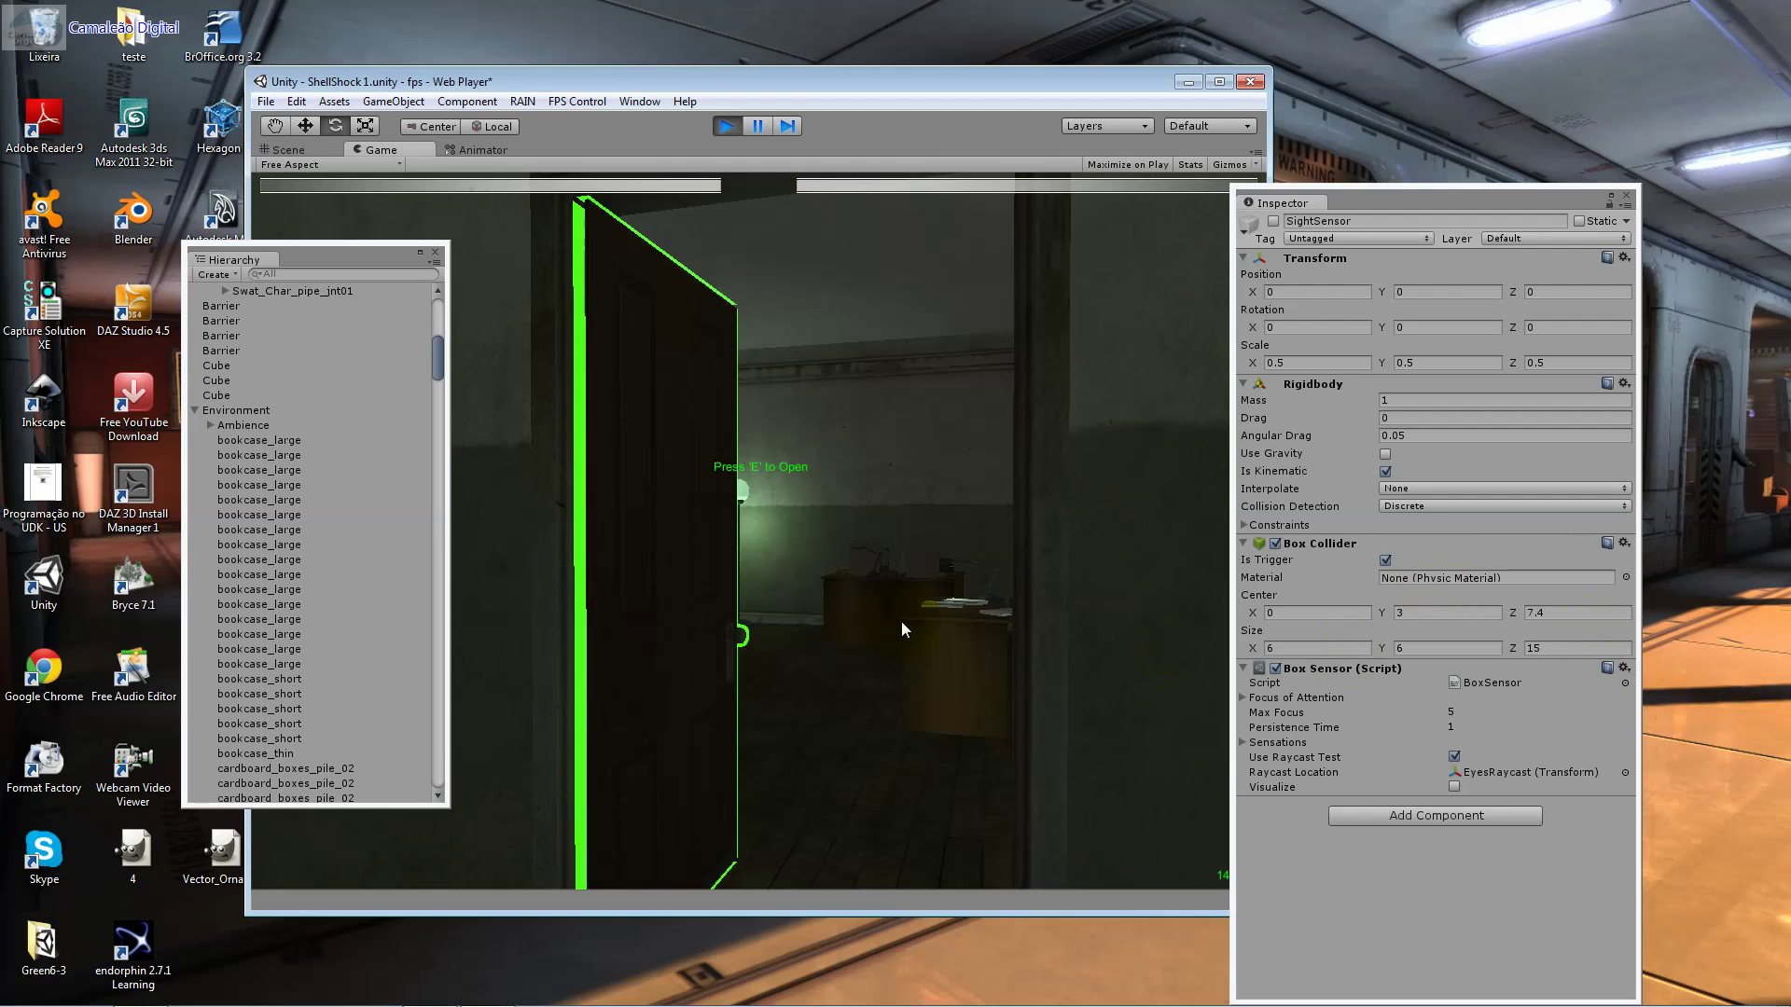
Step: Walk into the bookcase room and move around the desks
{"action": "key", "text": "w"}
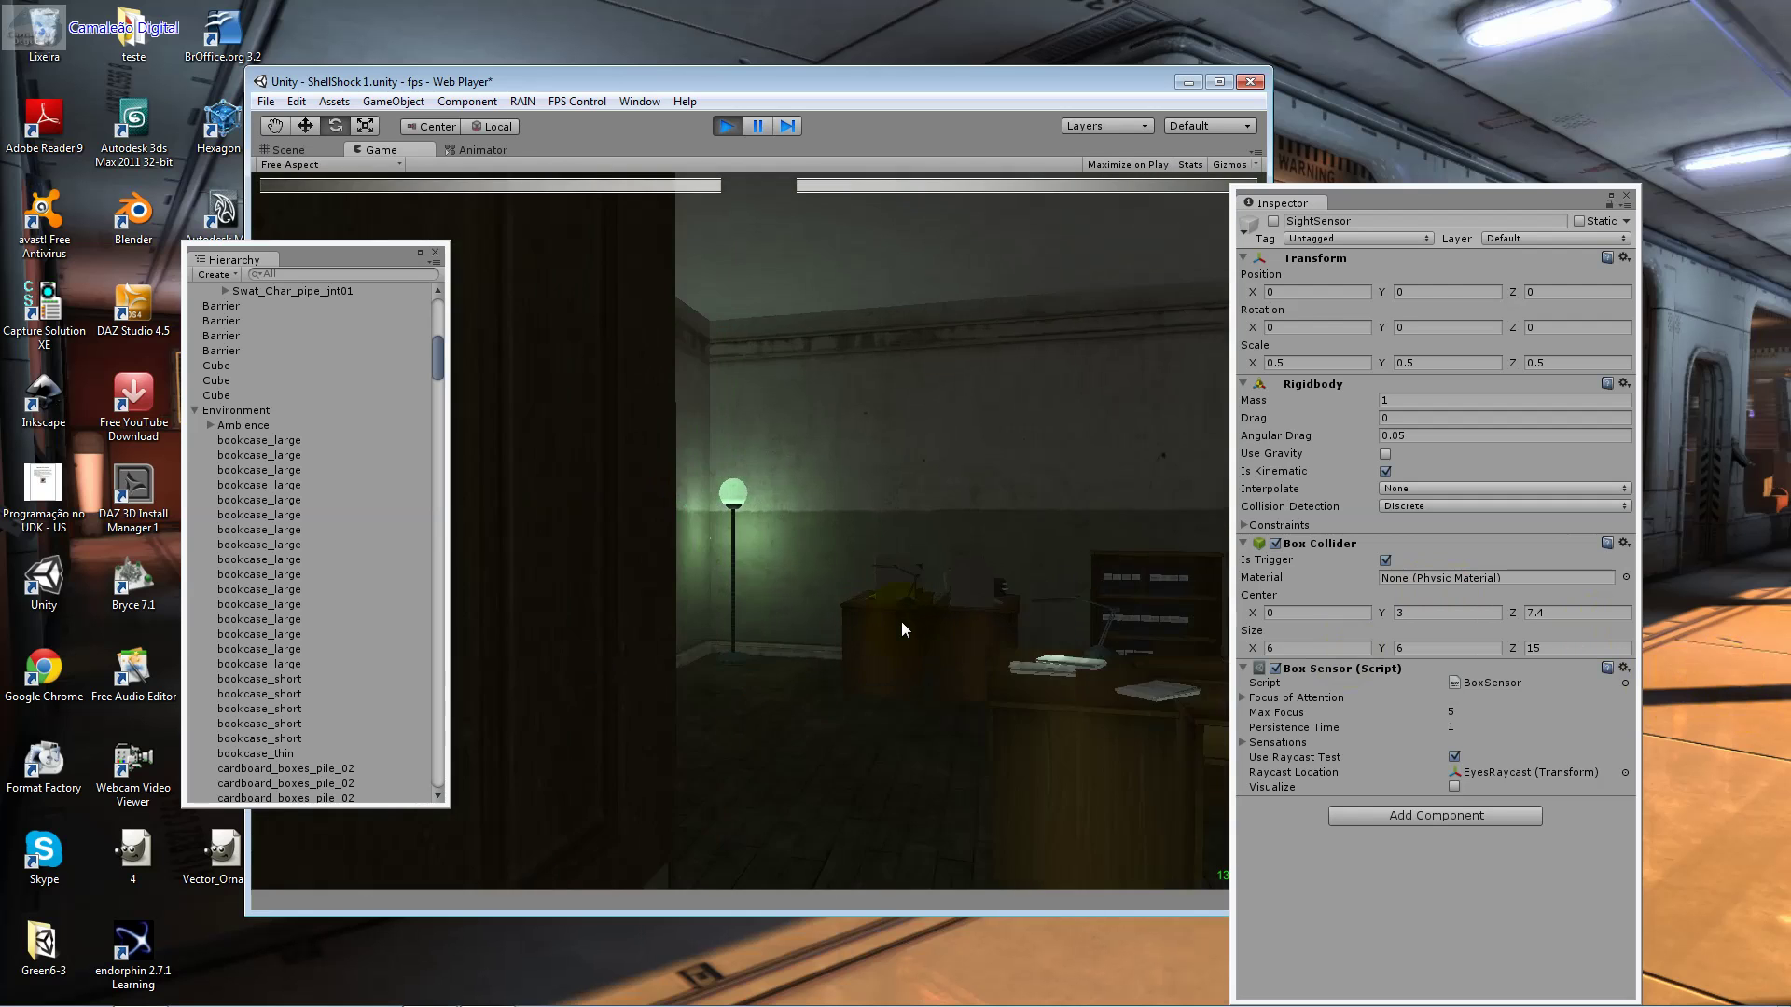
{"action": "key", "text": "w"}
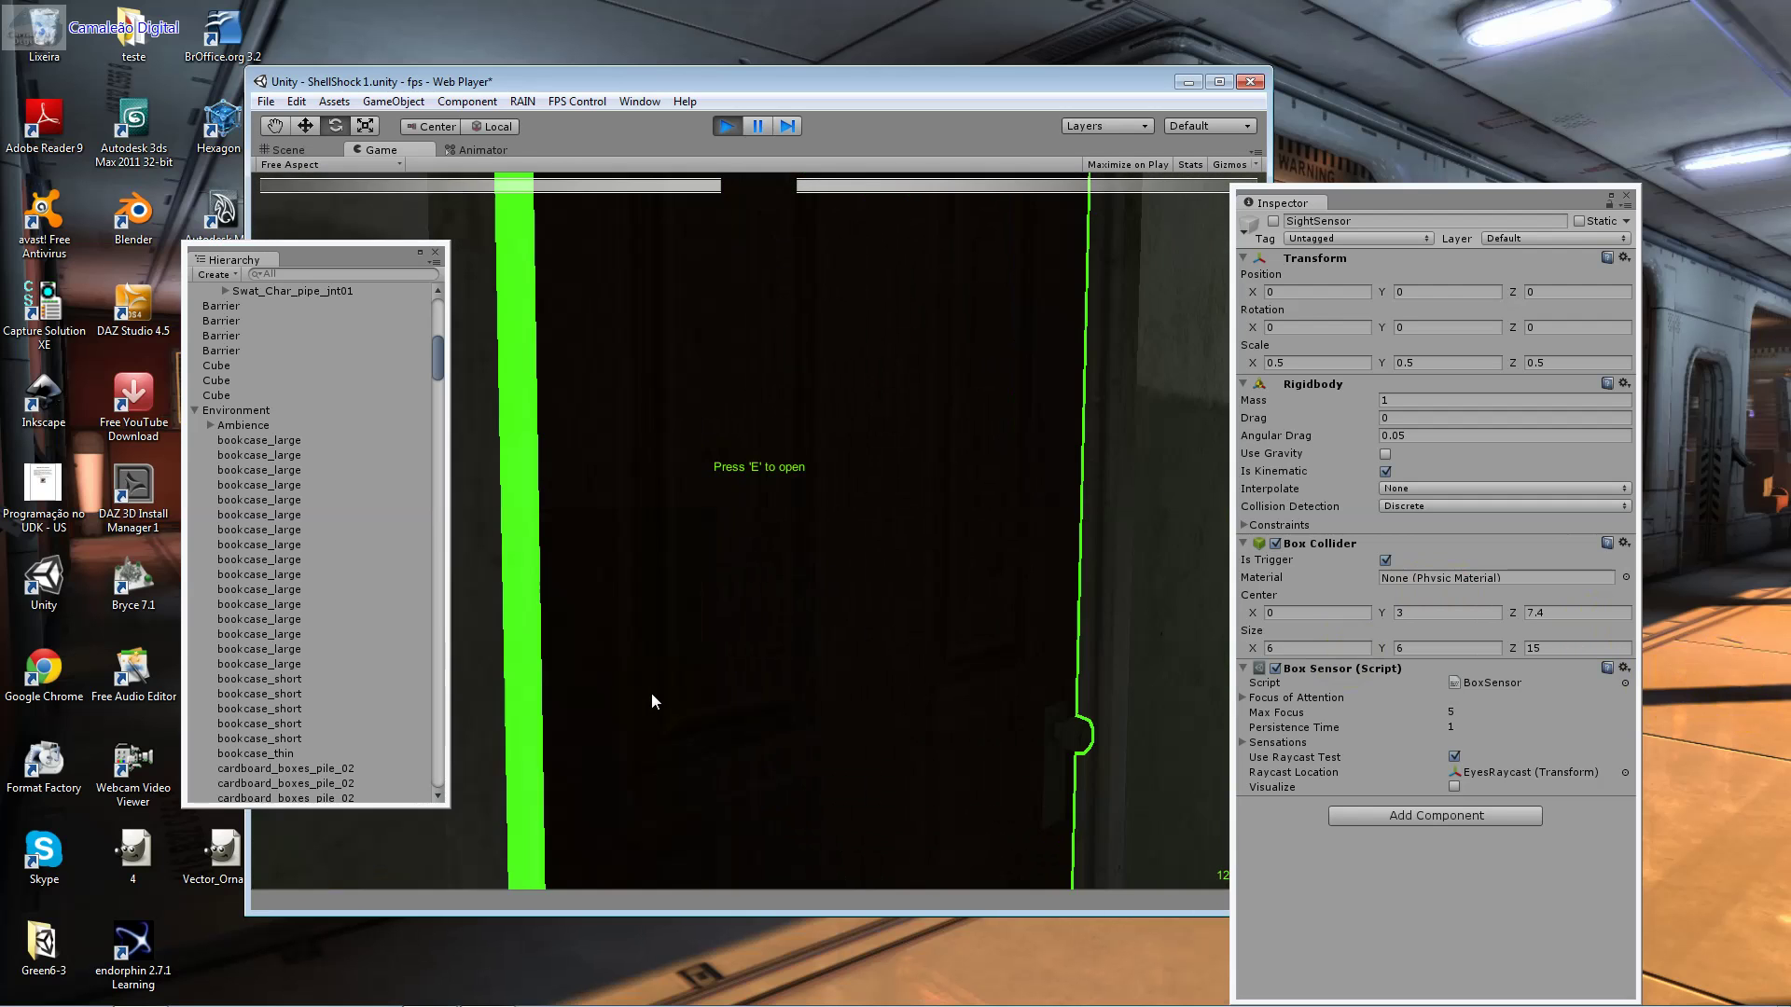
{"action": "key", "text": "w"}
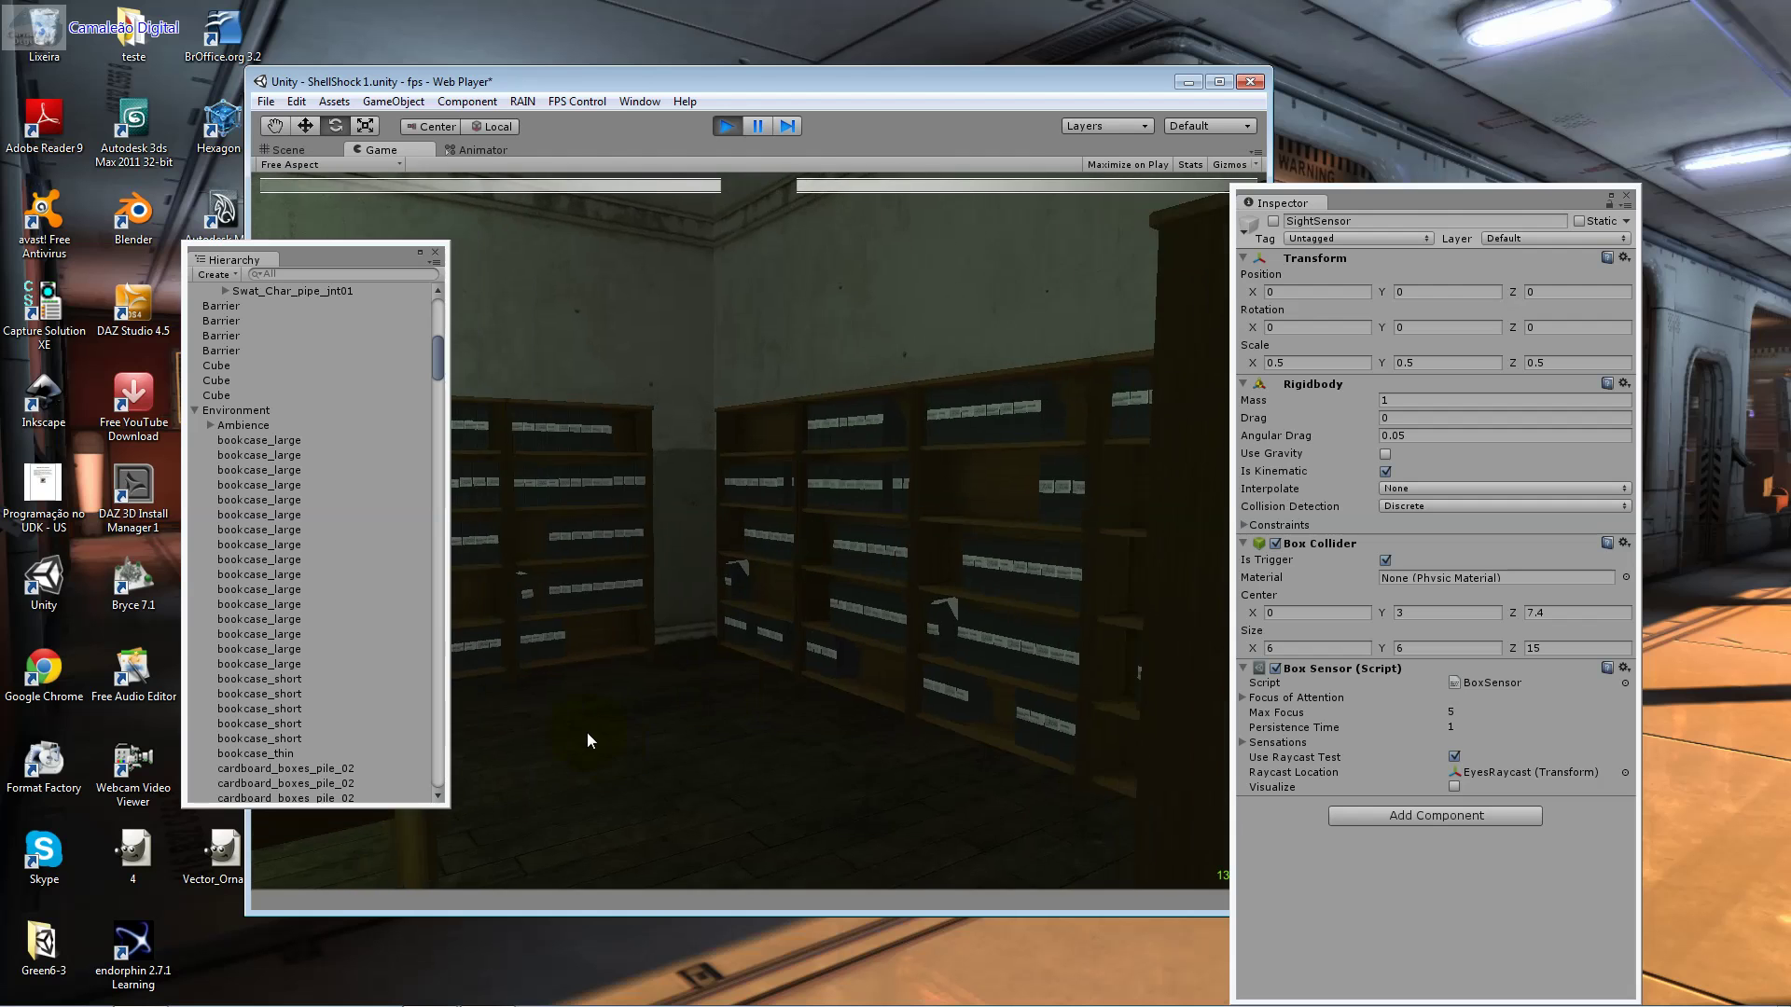
{"action": "key", "text": "w"}
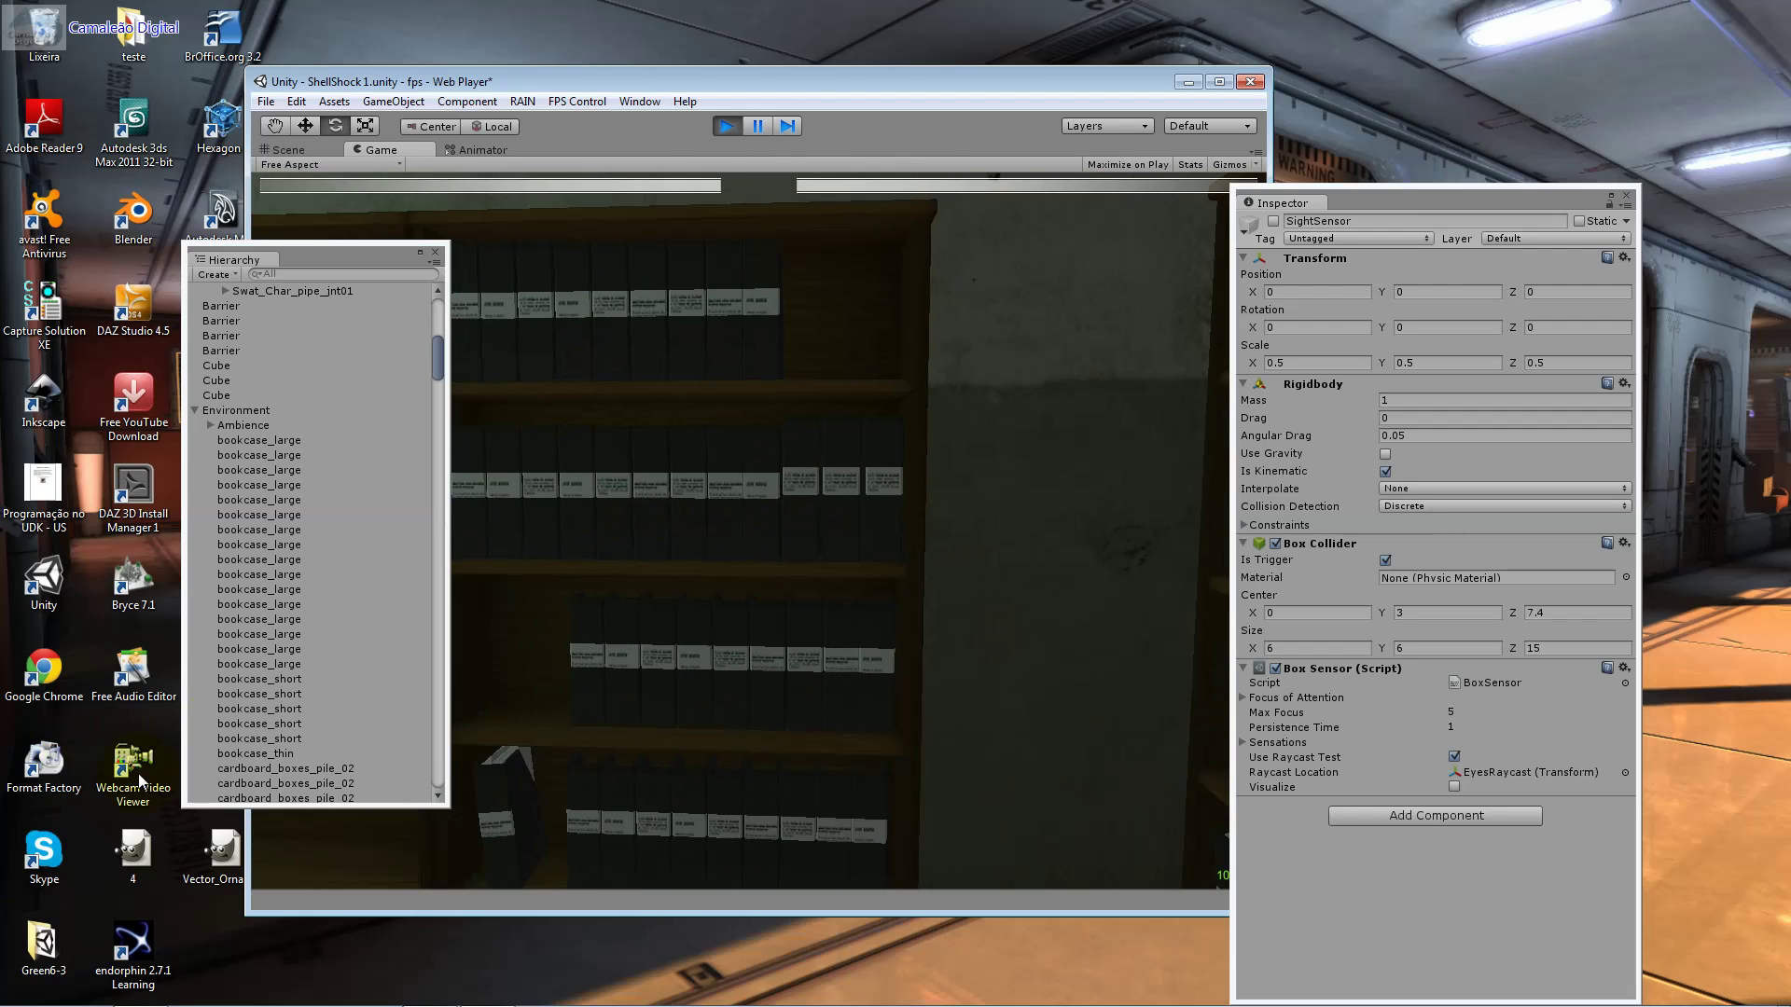
{"action": "key", "text": "s"}
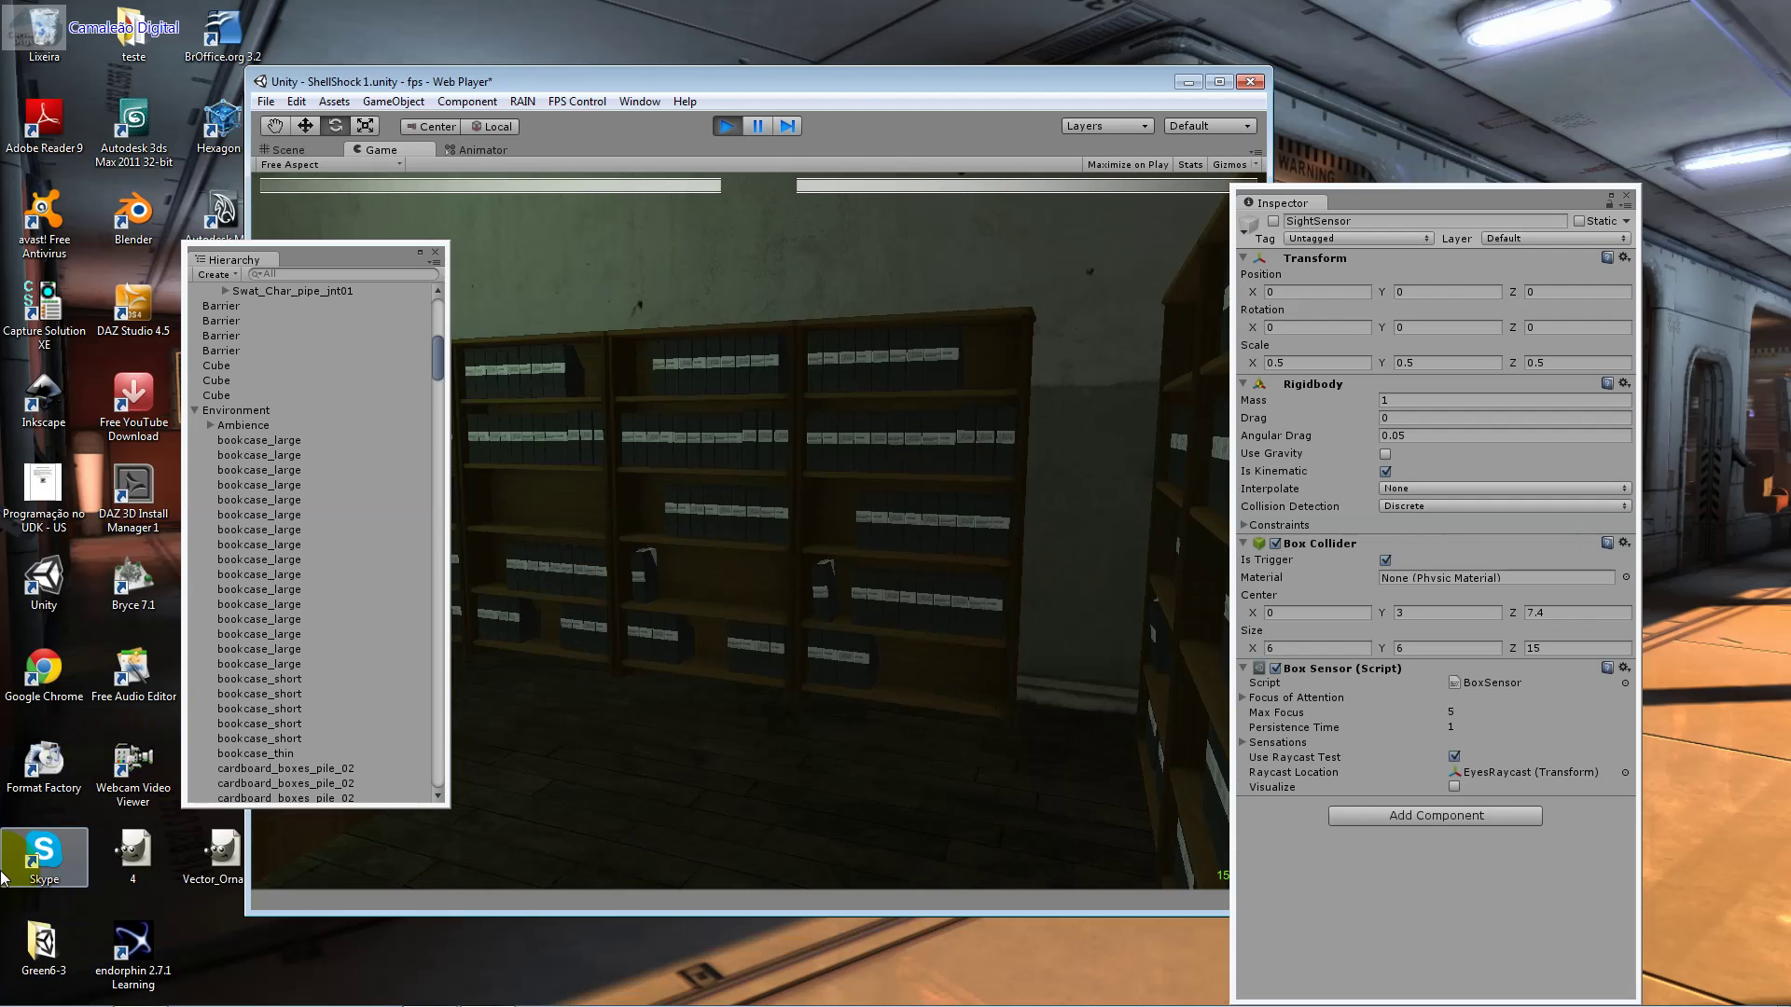
{"action": "key", "text": "w"}
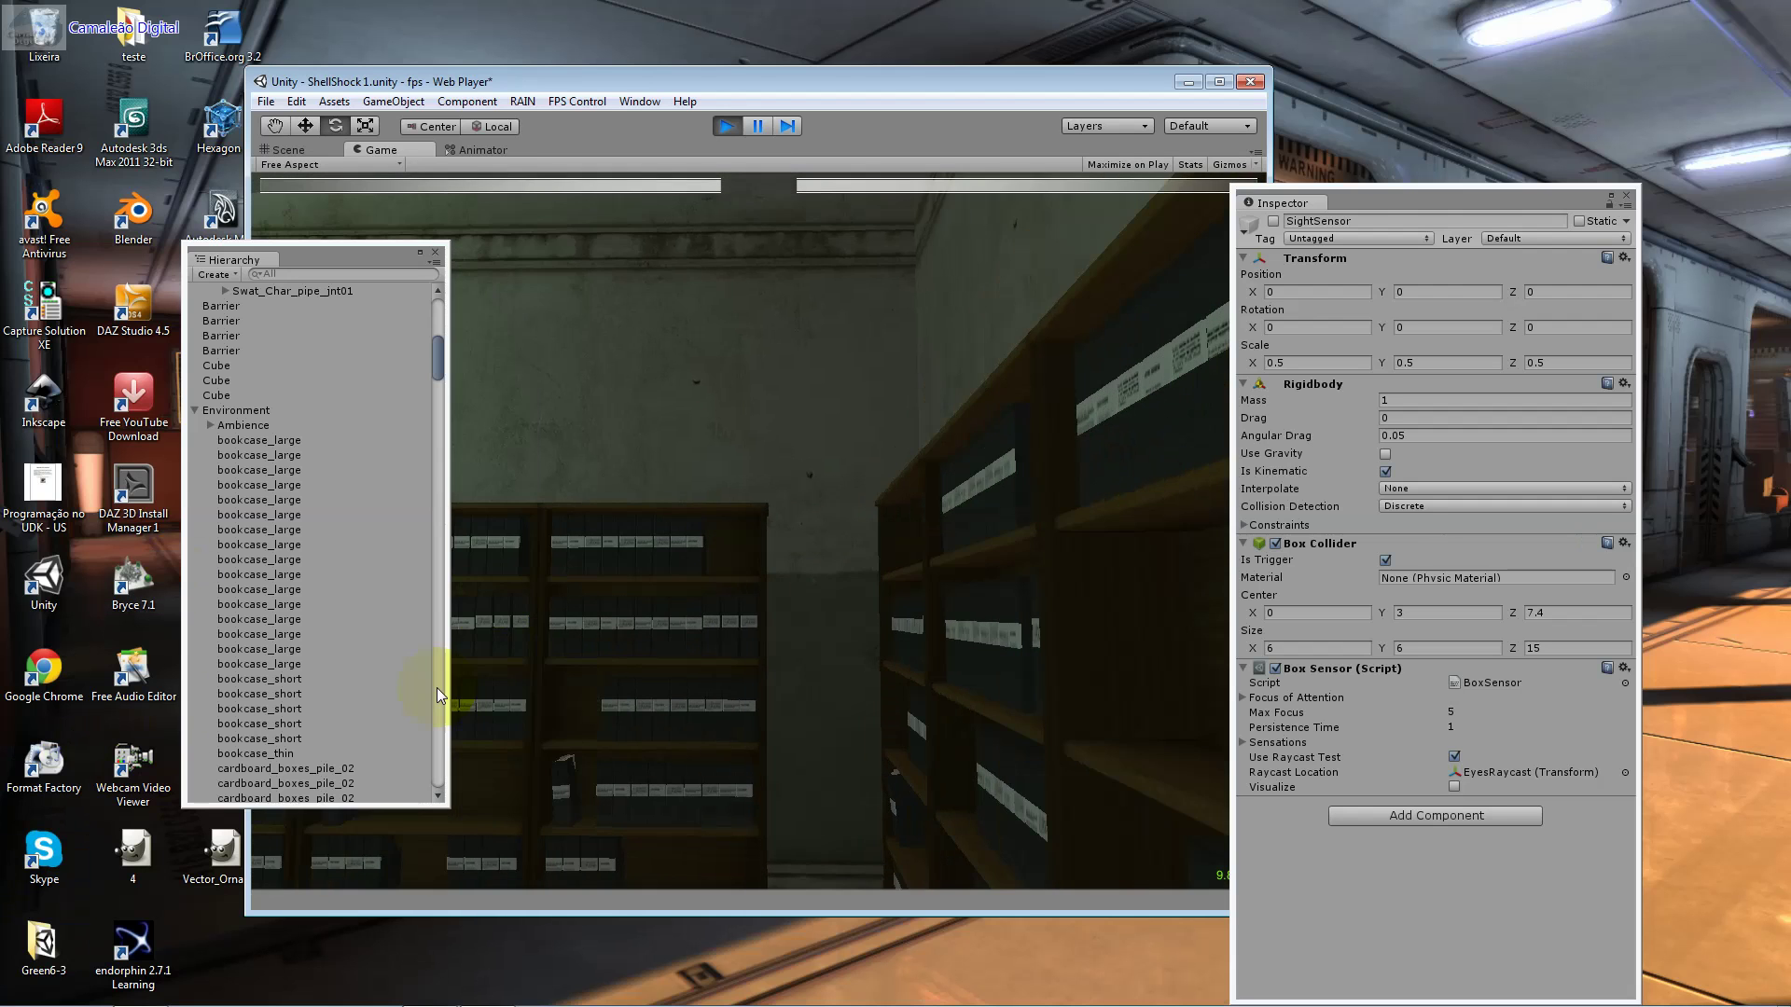
{"action": "key", "text": "w"}
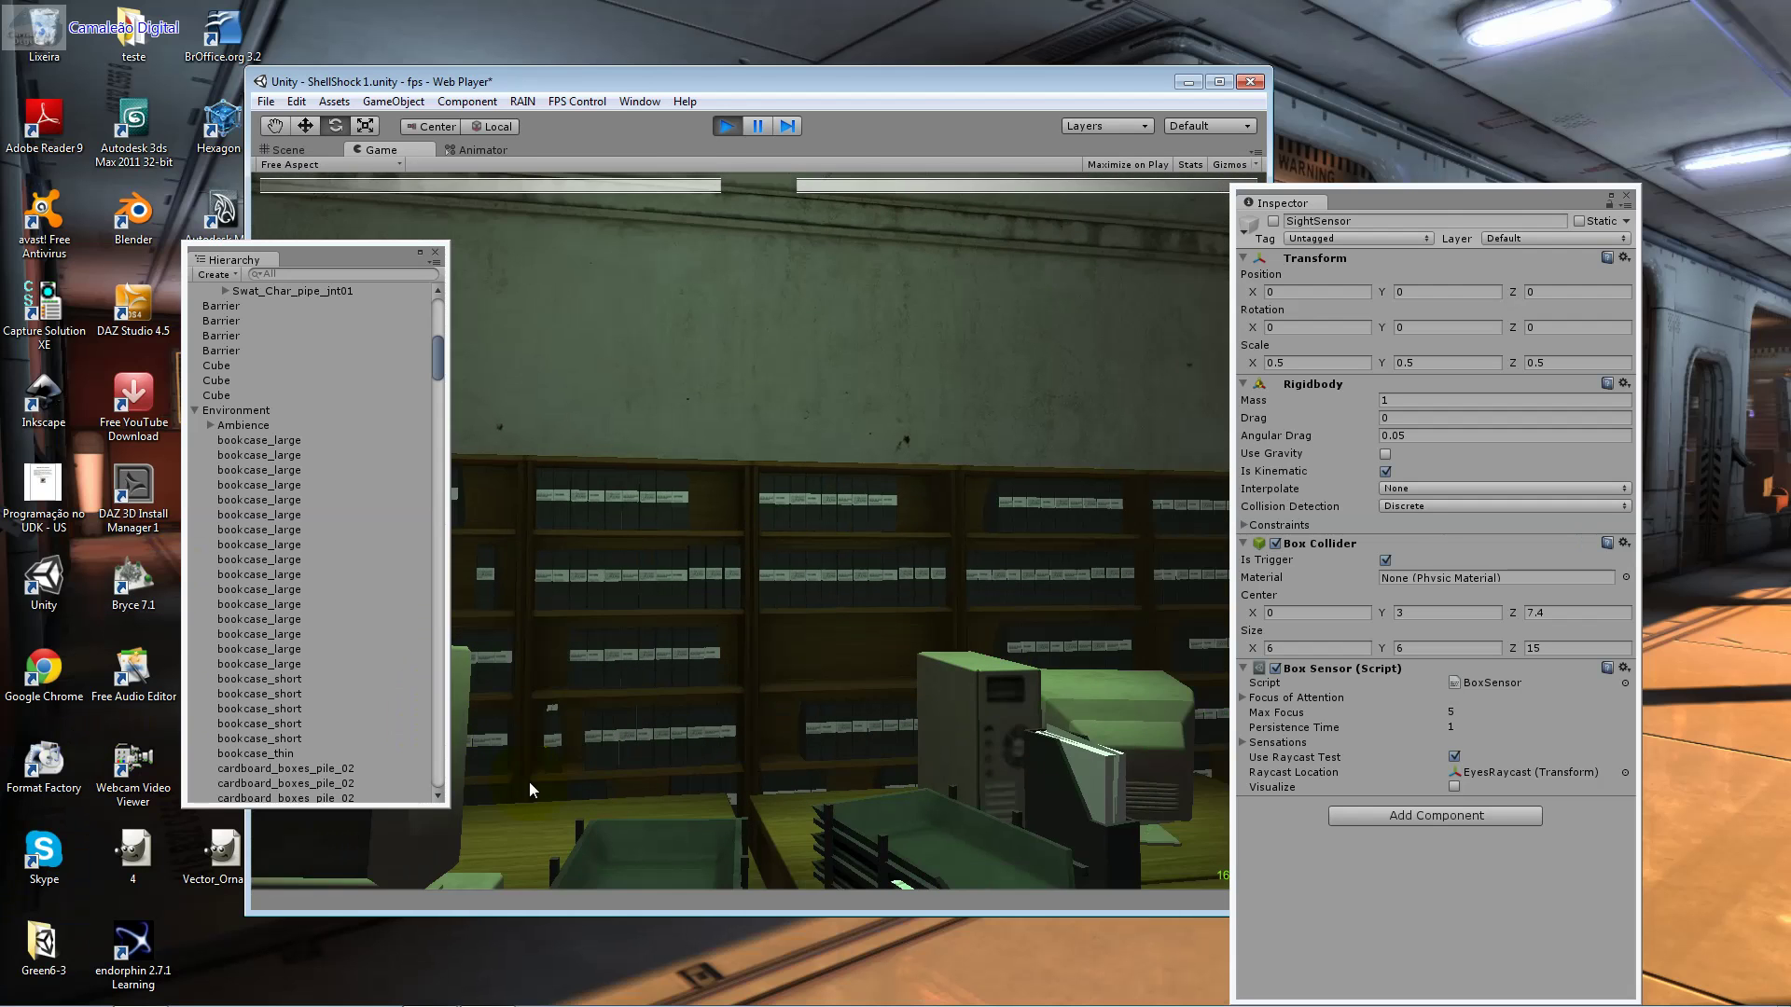
{"action": "key", "text": "a"}
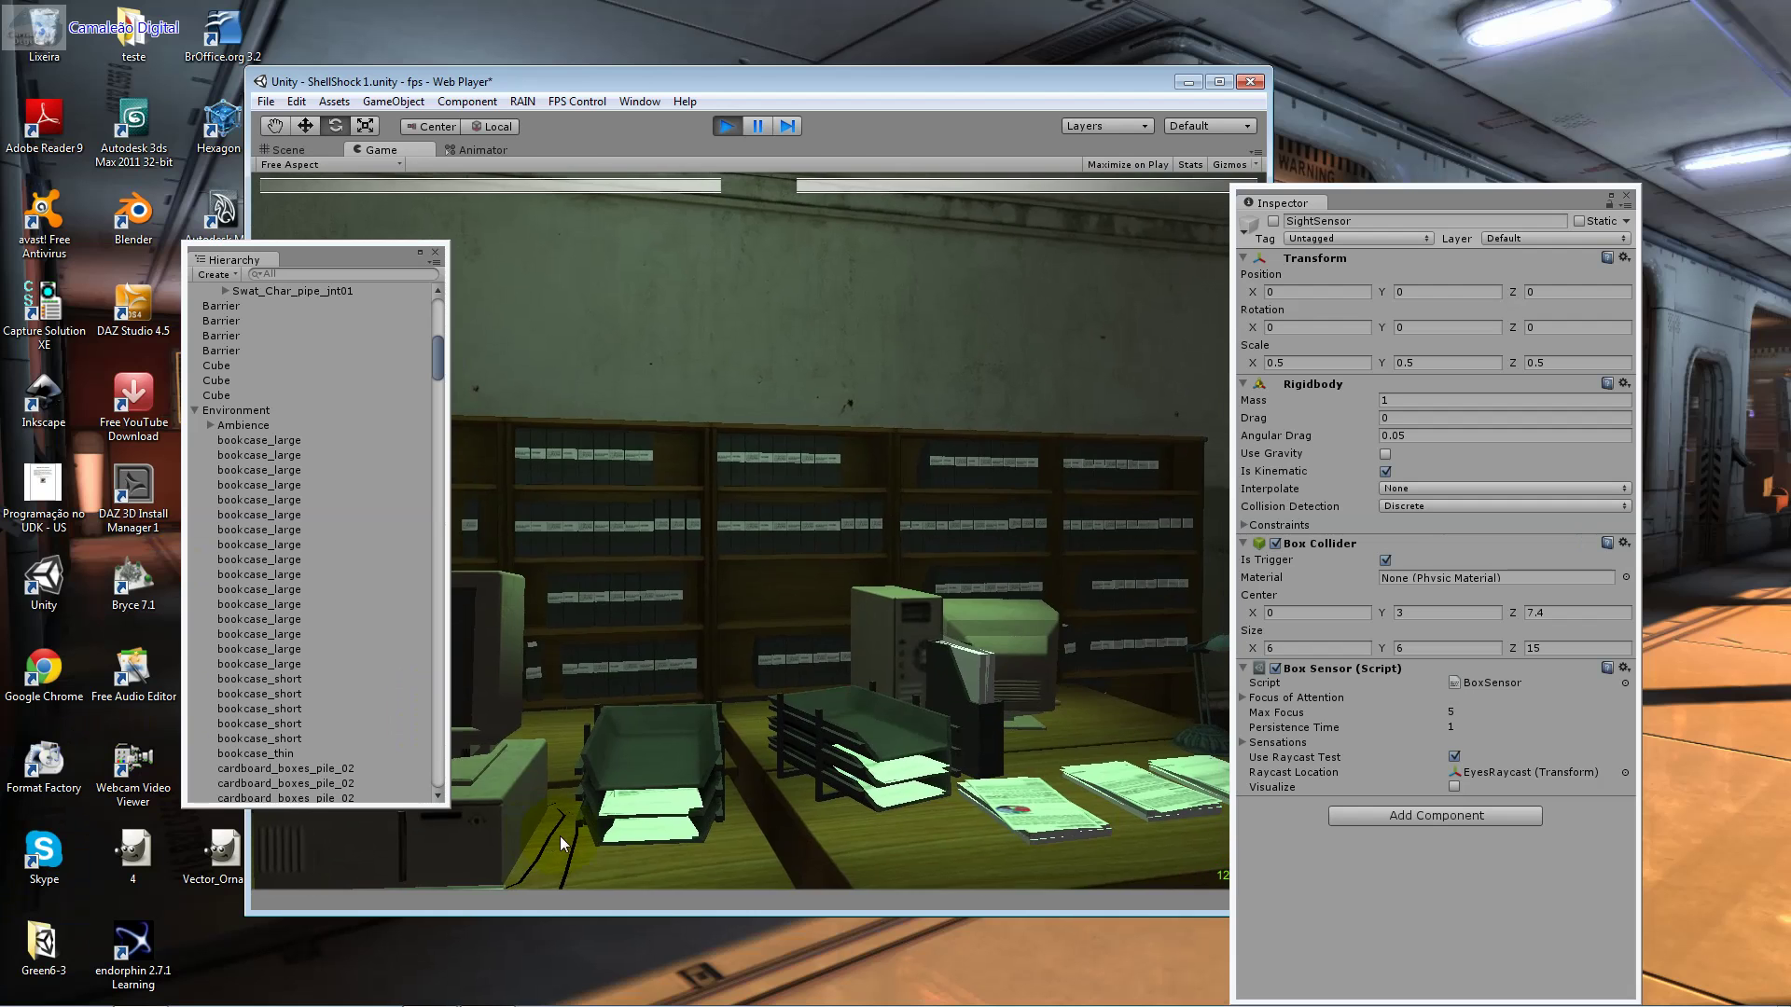
{"action": "key", "text": "w"}
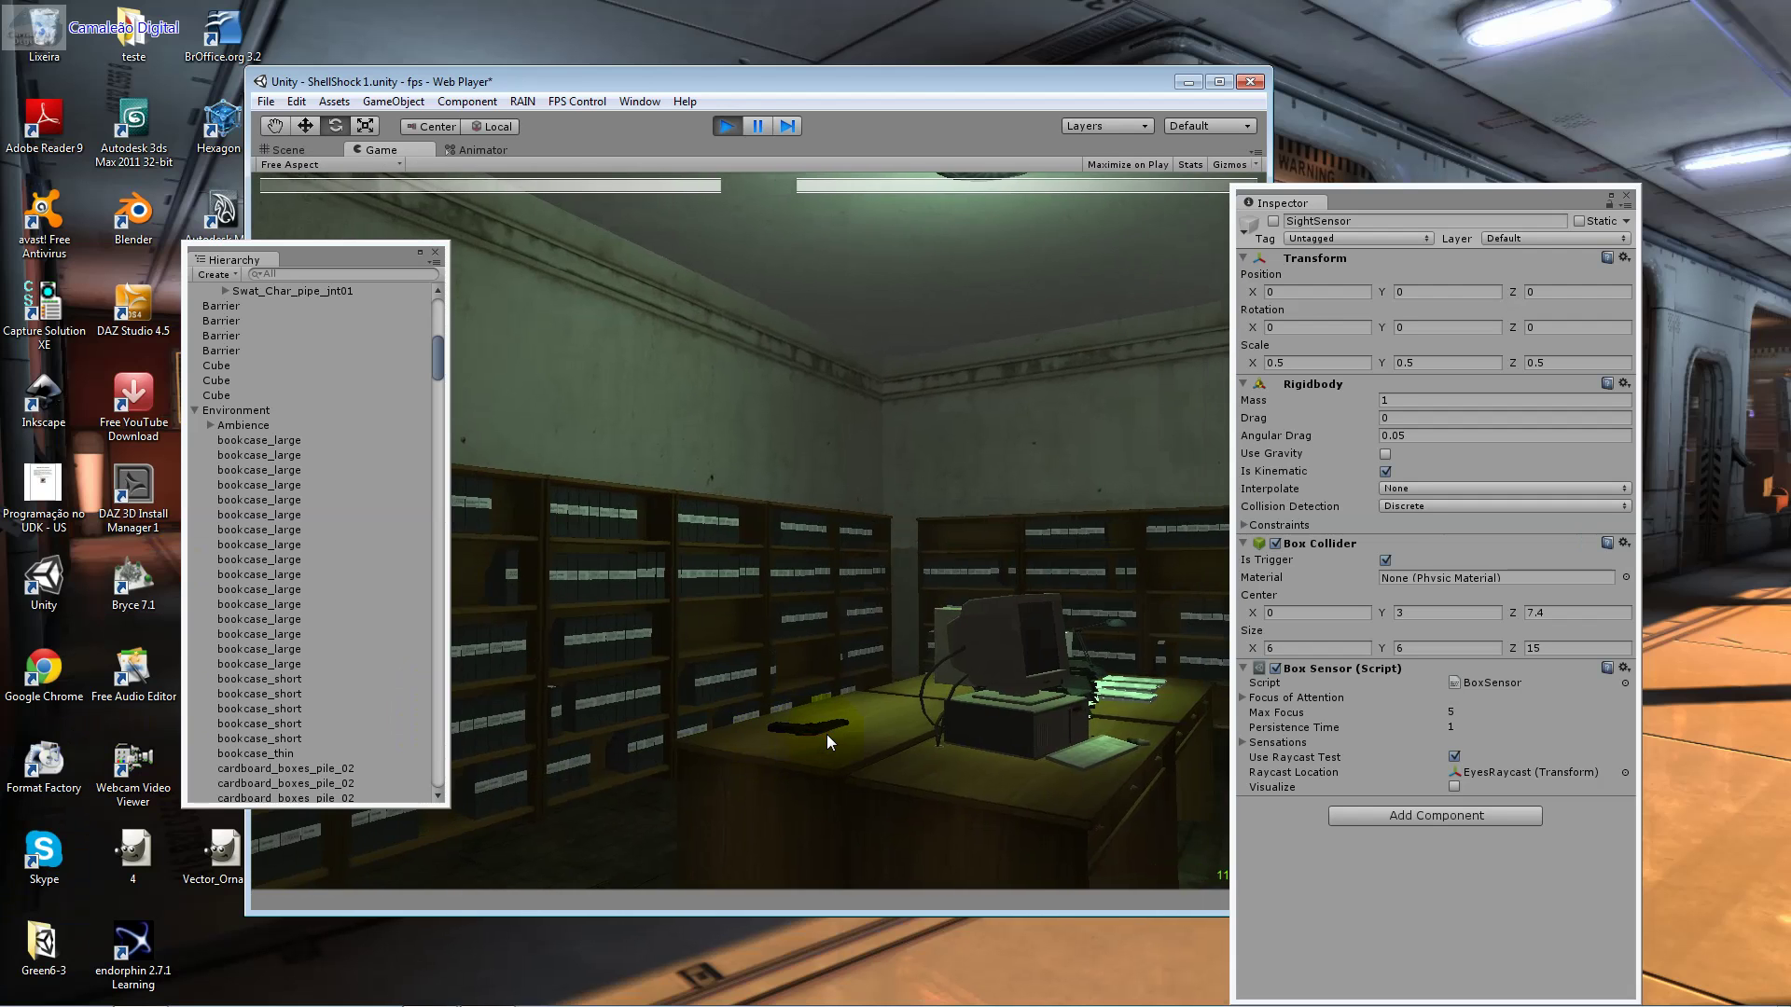
{"action": "key", "text": "w"}
{"action": "key", "text": "s"}
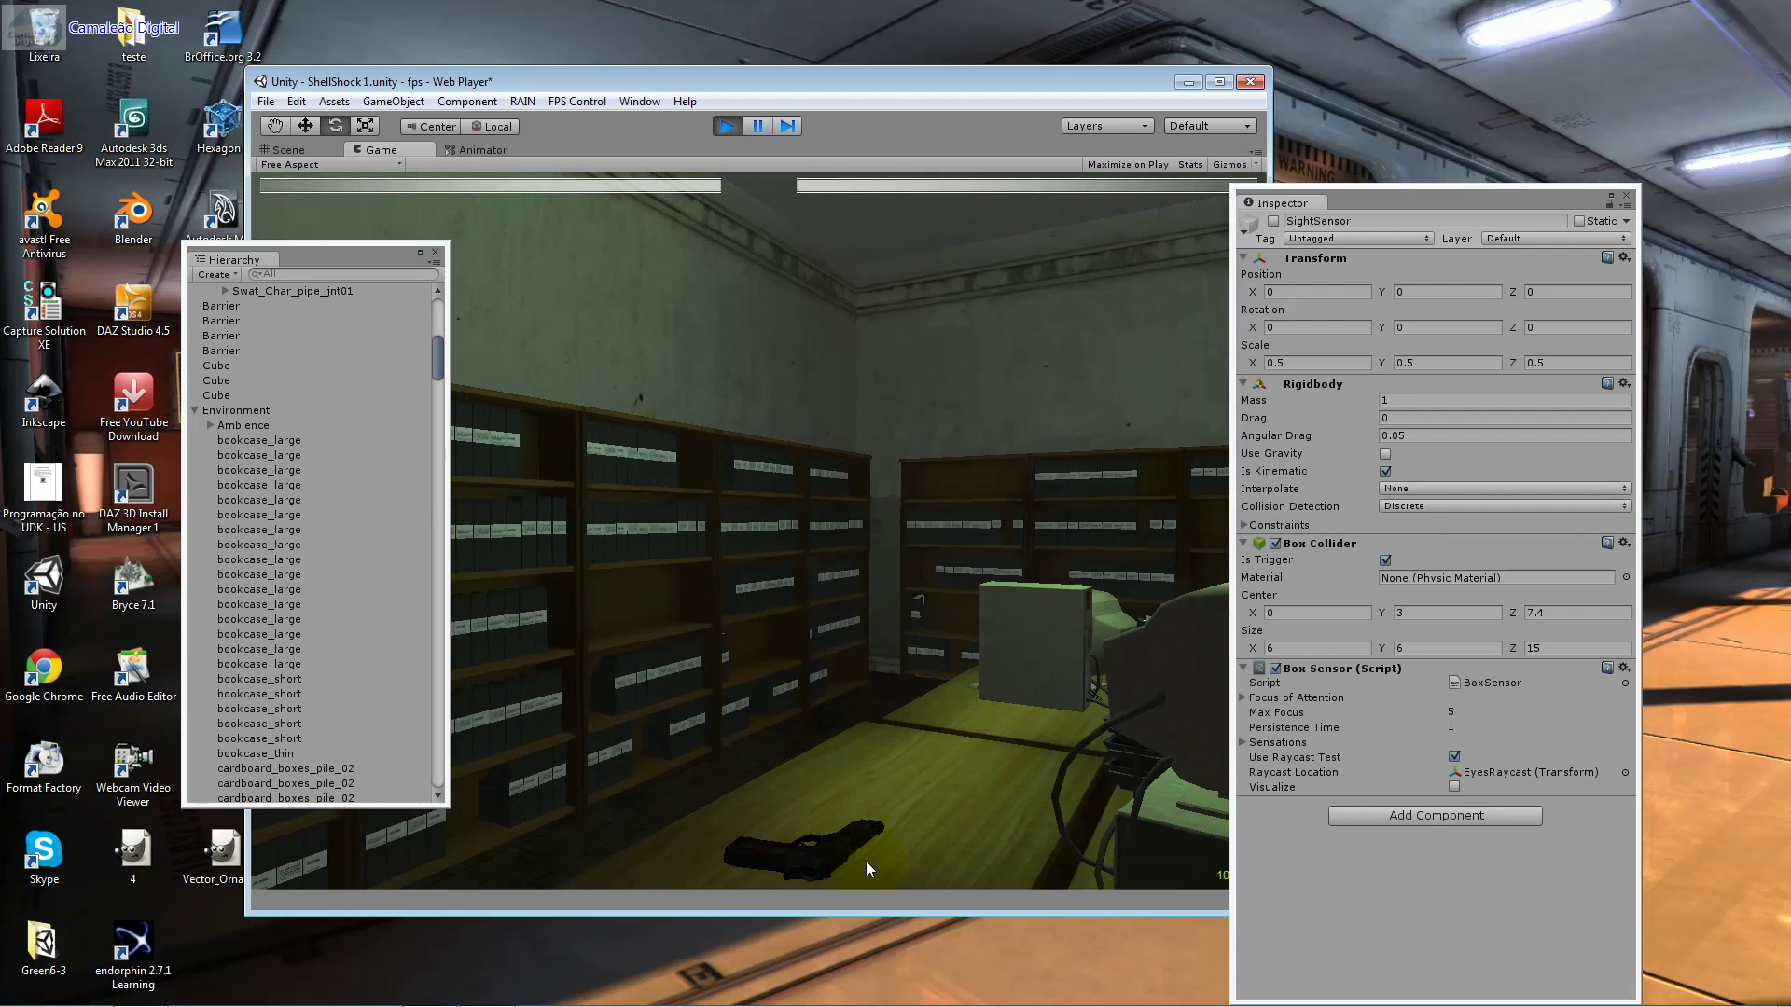
{"action": "key", "text": "a"}
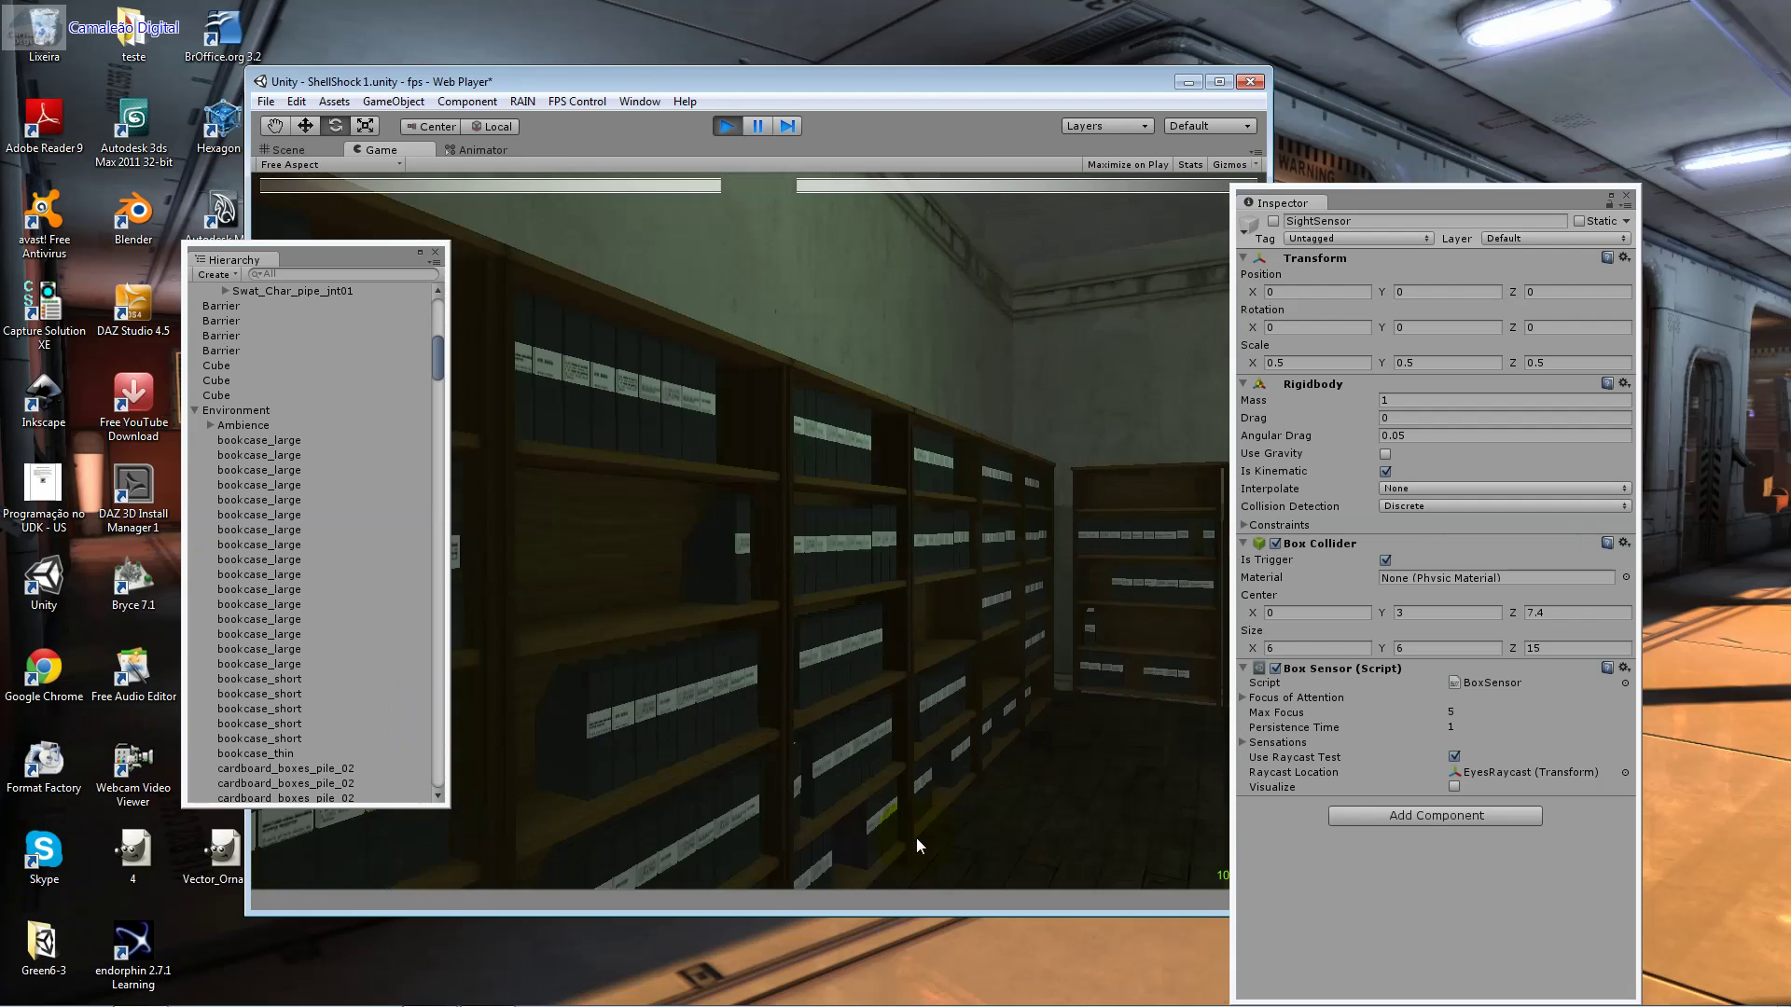
{"action": "key", "text": "w"}
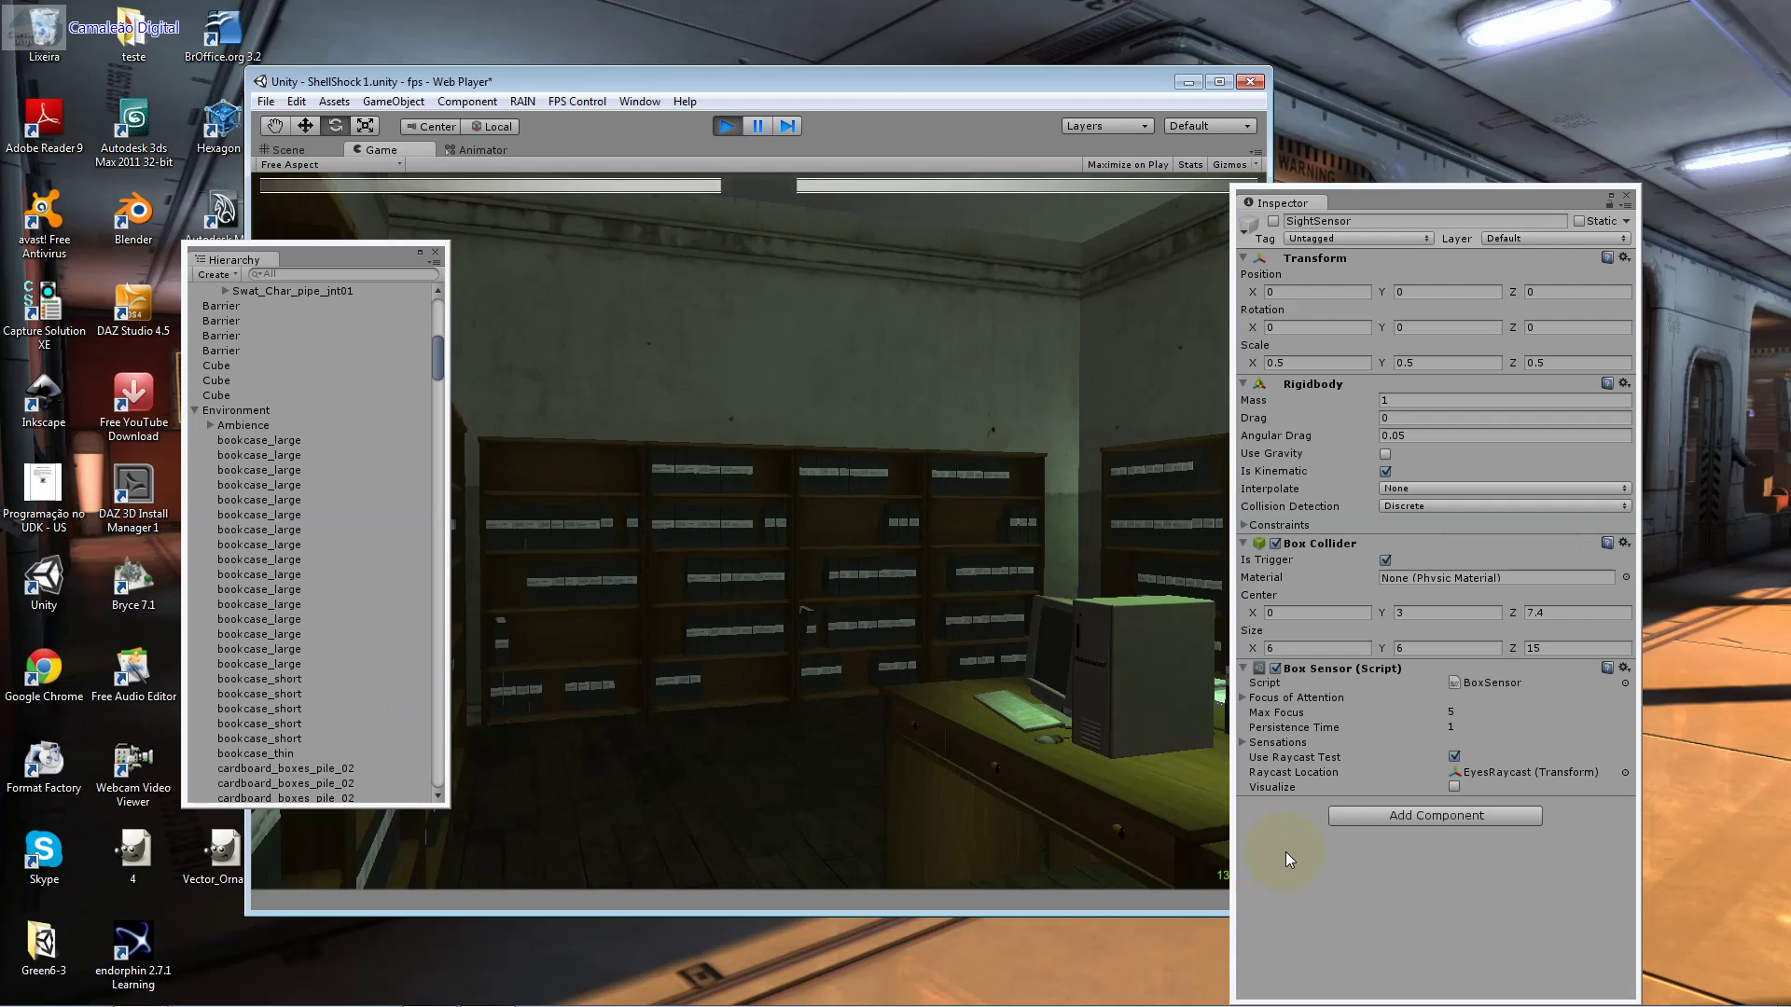
{"action": "key", "text": "s"}
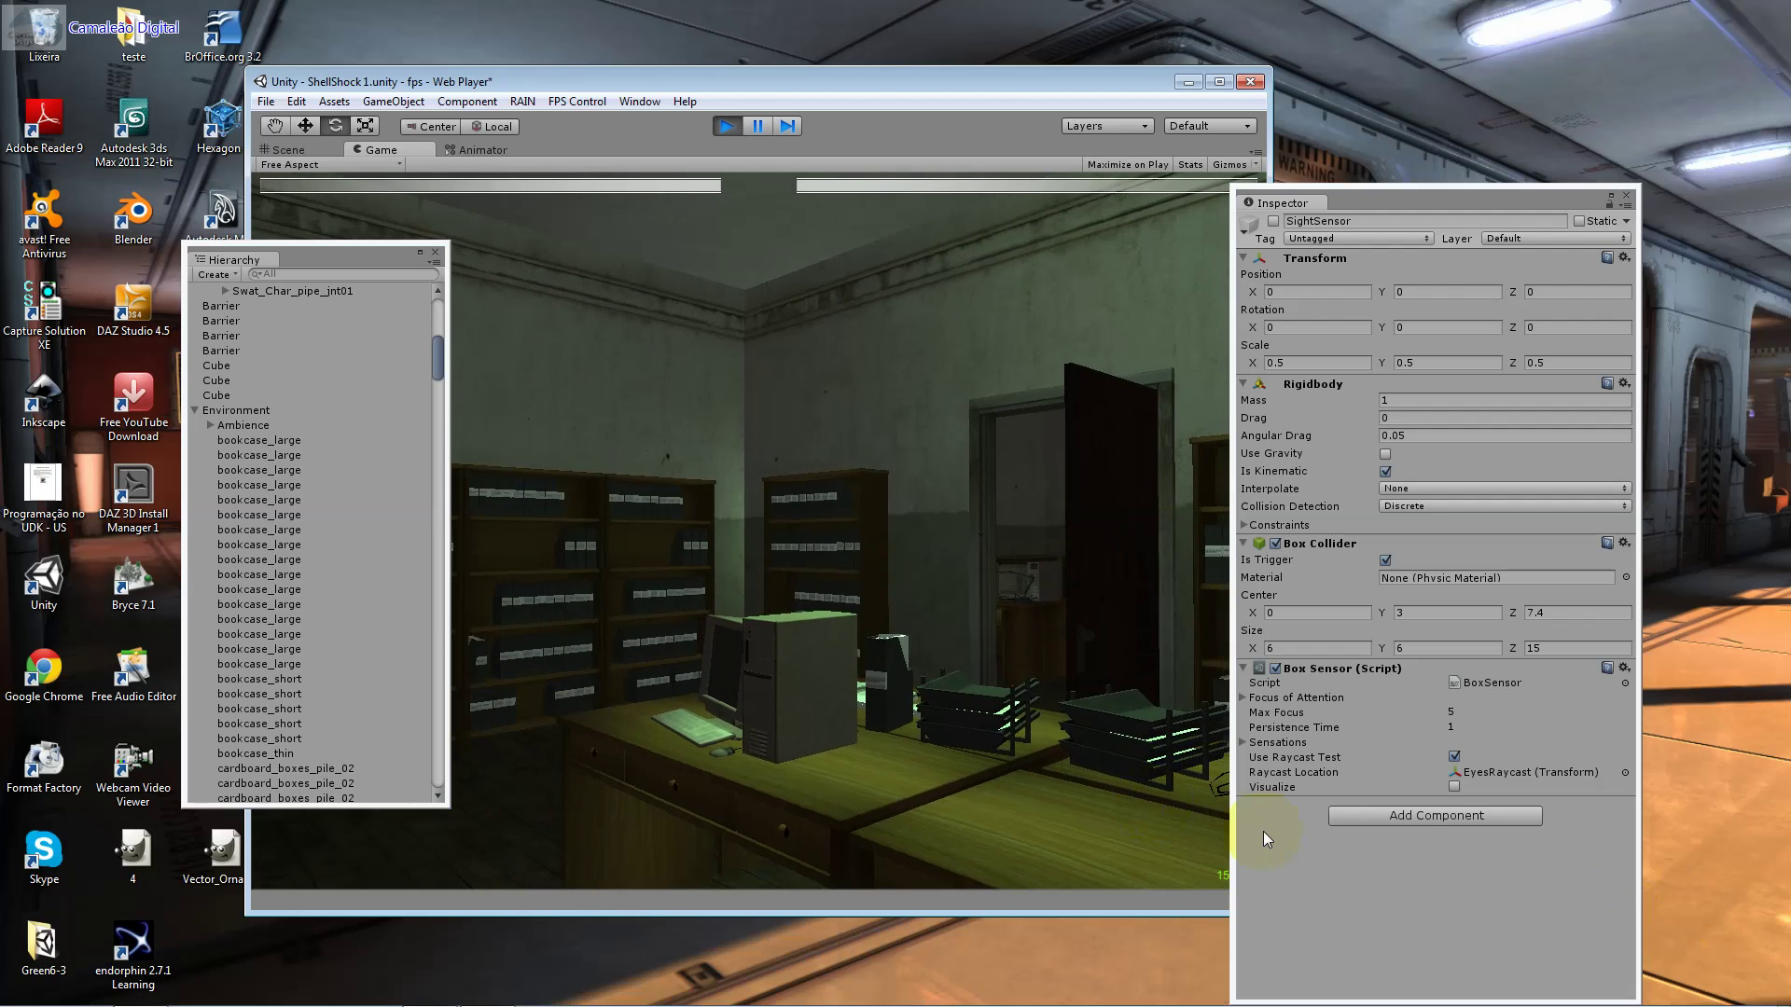
{"action": "key", "text": "w"}
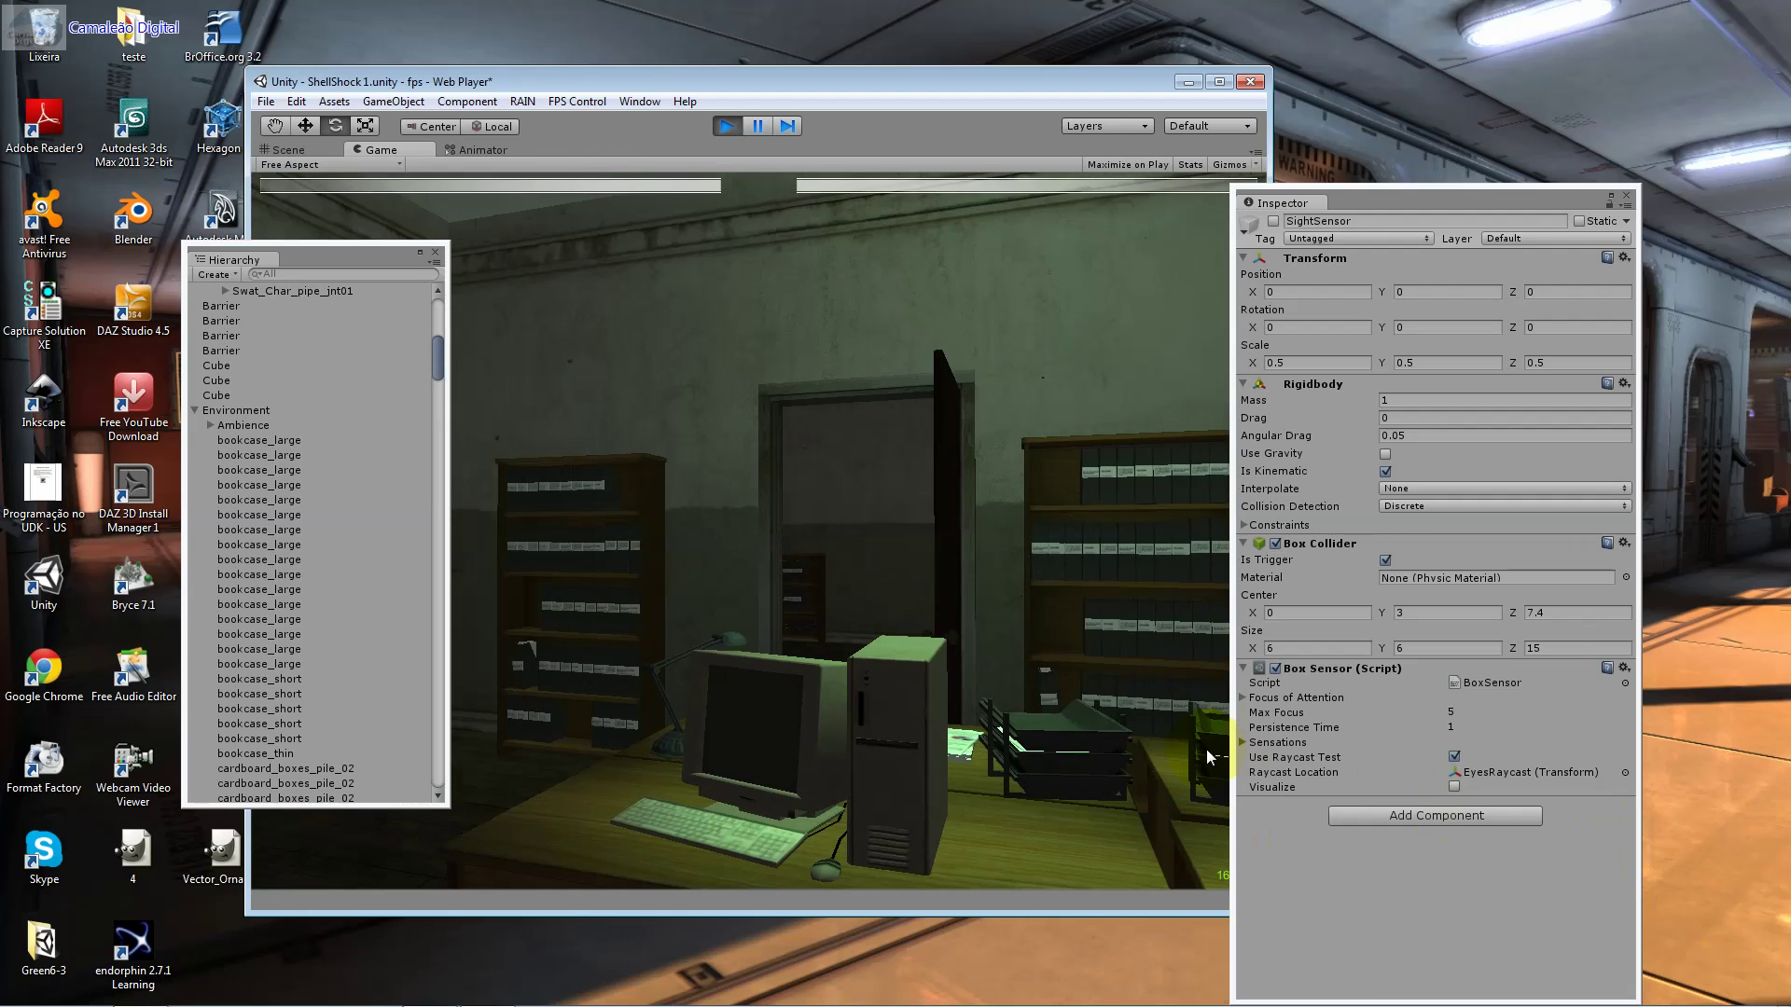
Step: Hide the floating panels and pick up the pistol from the desk
{"action": "left_click", "coordinate": [764, 691]}
{"action": "key", "text": "s"}
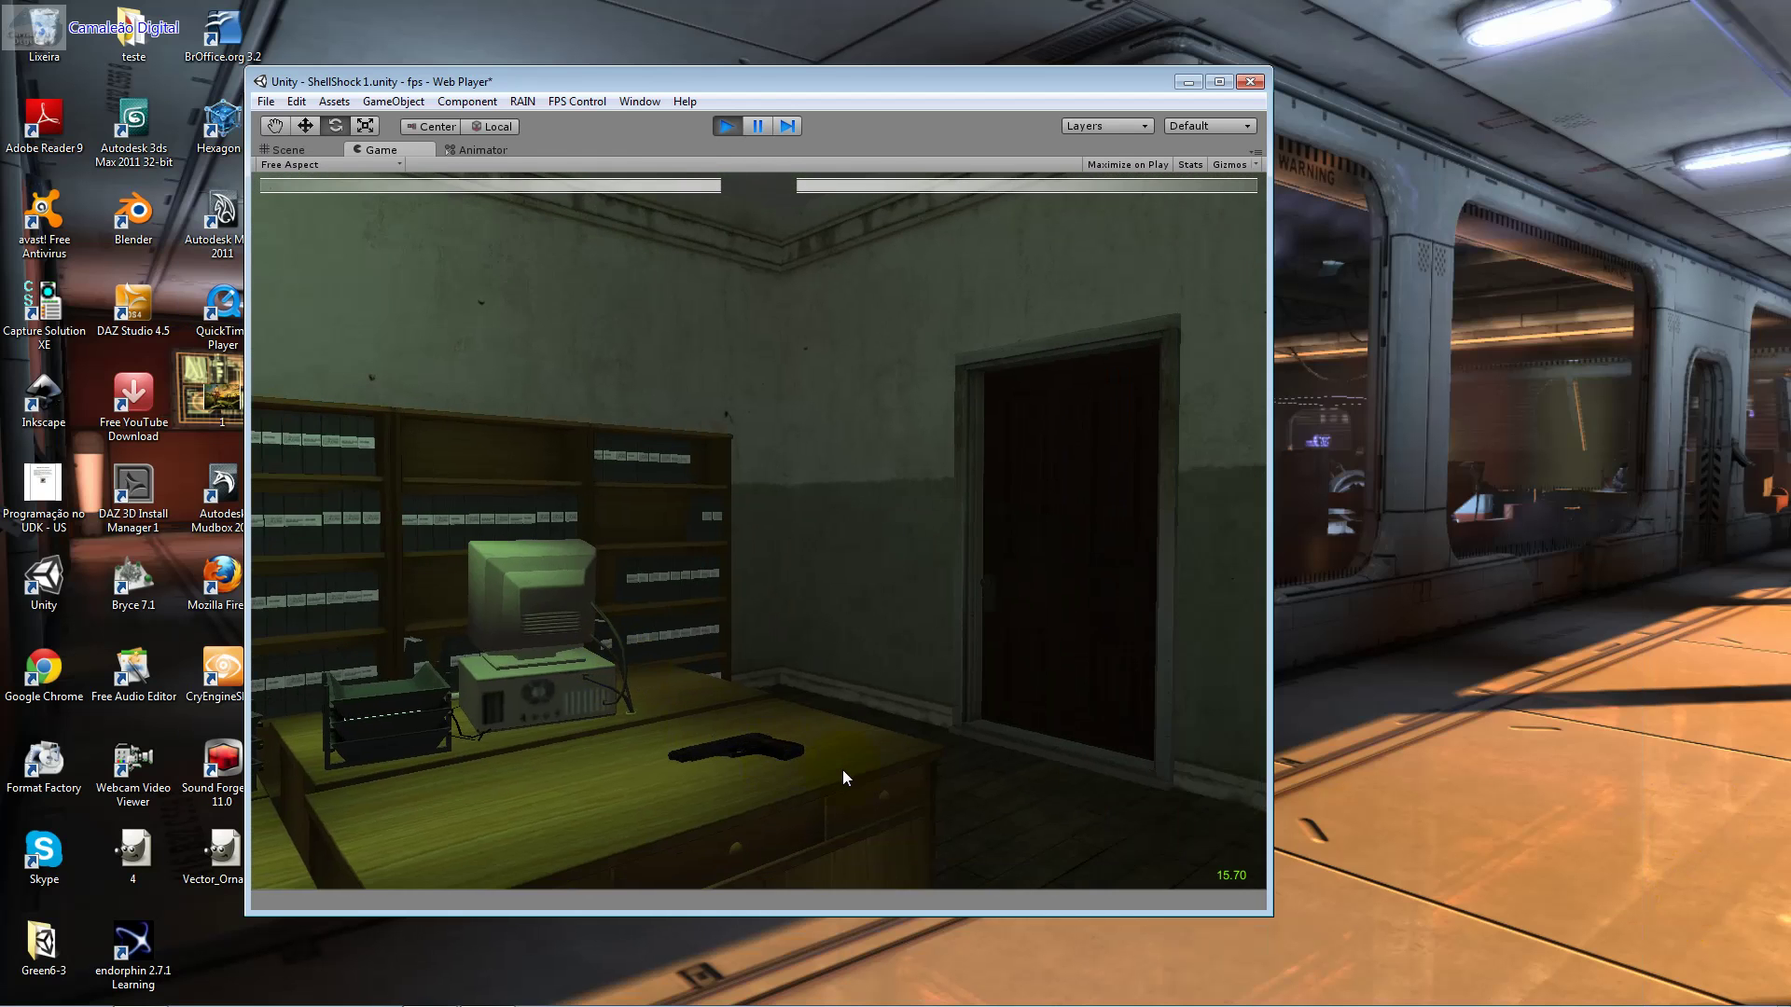
{"action": "key", "text": "w"}
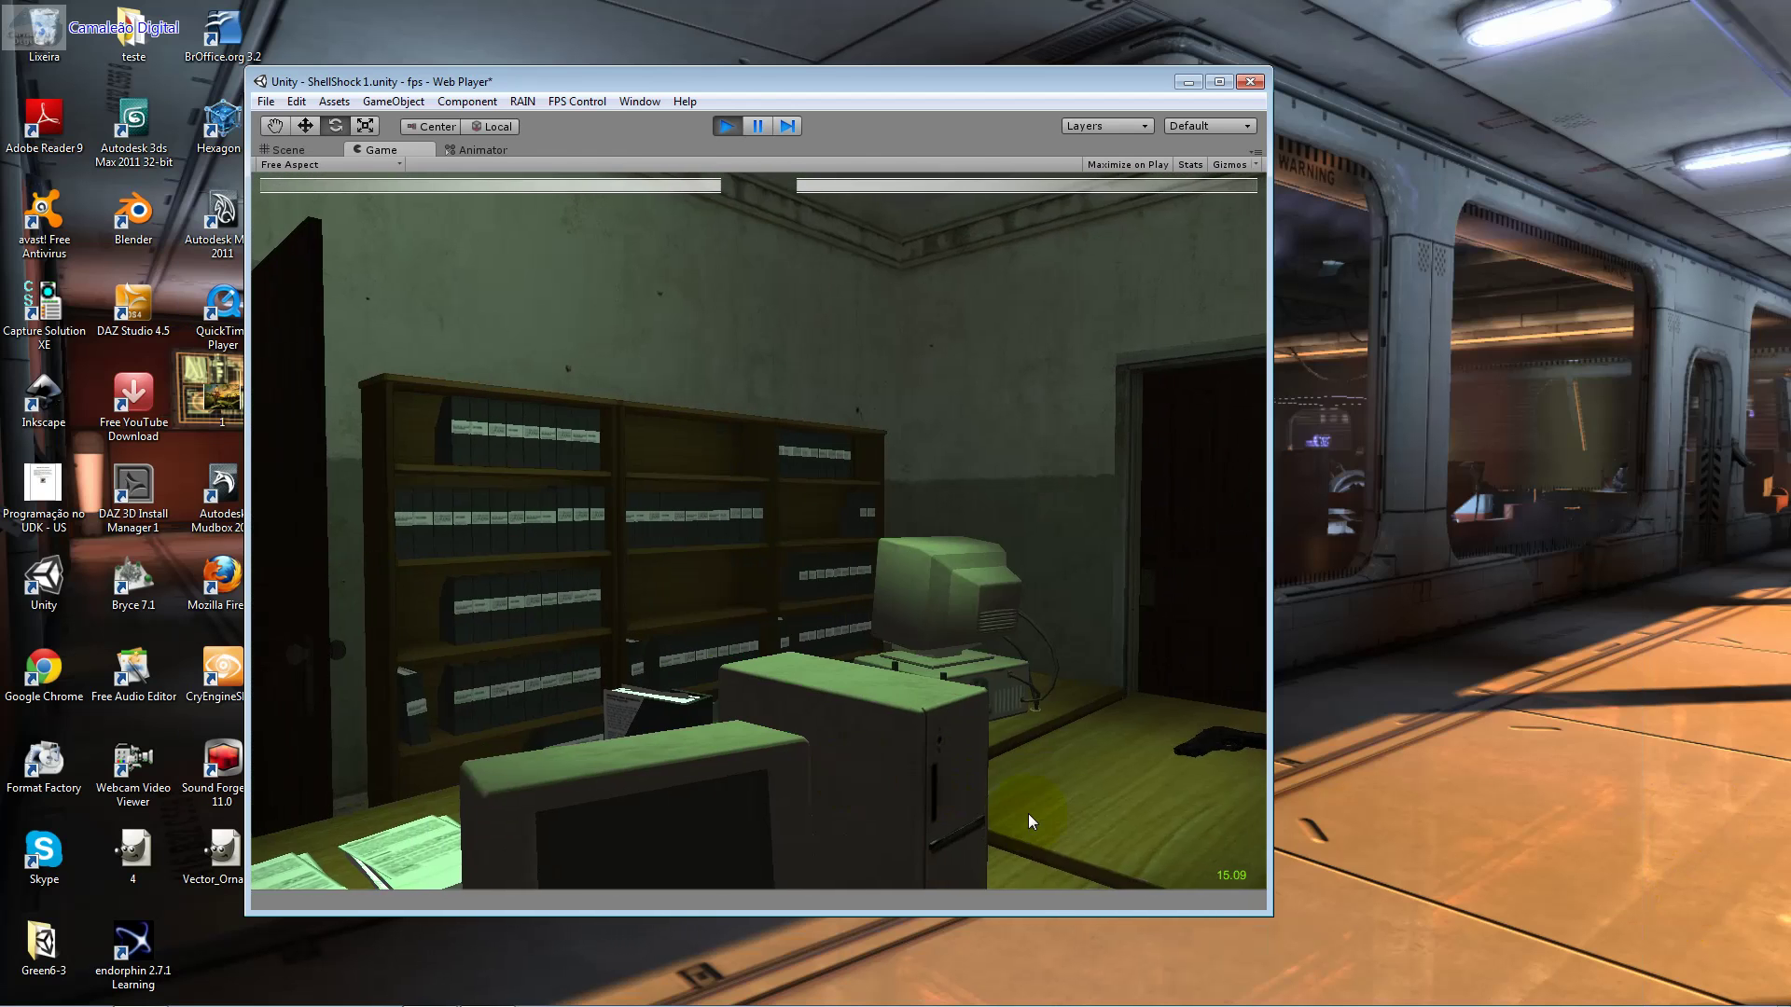
{"action": "key", "text": "s"}
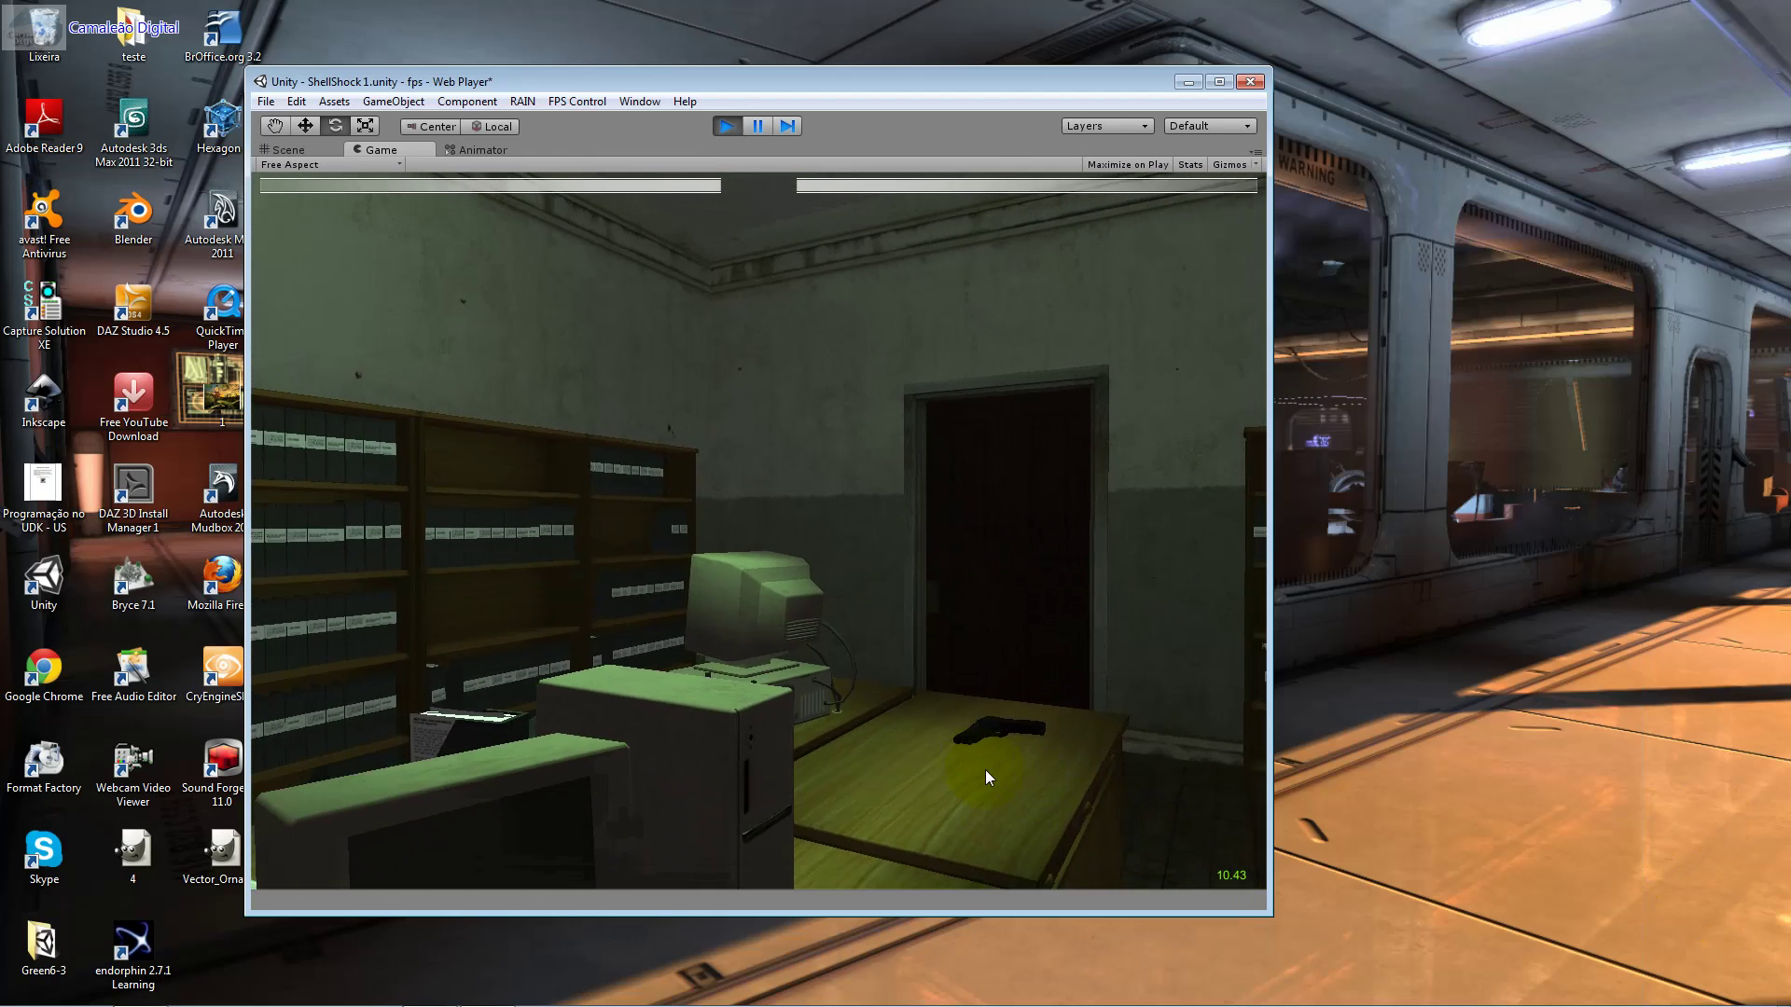
{"action": "key", "text": "w"}
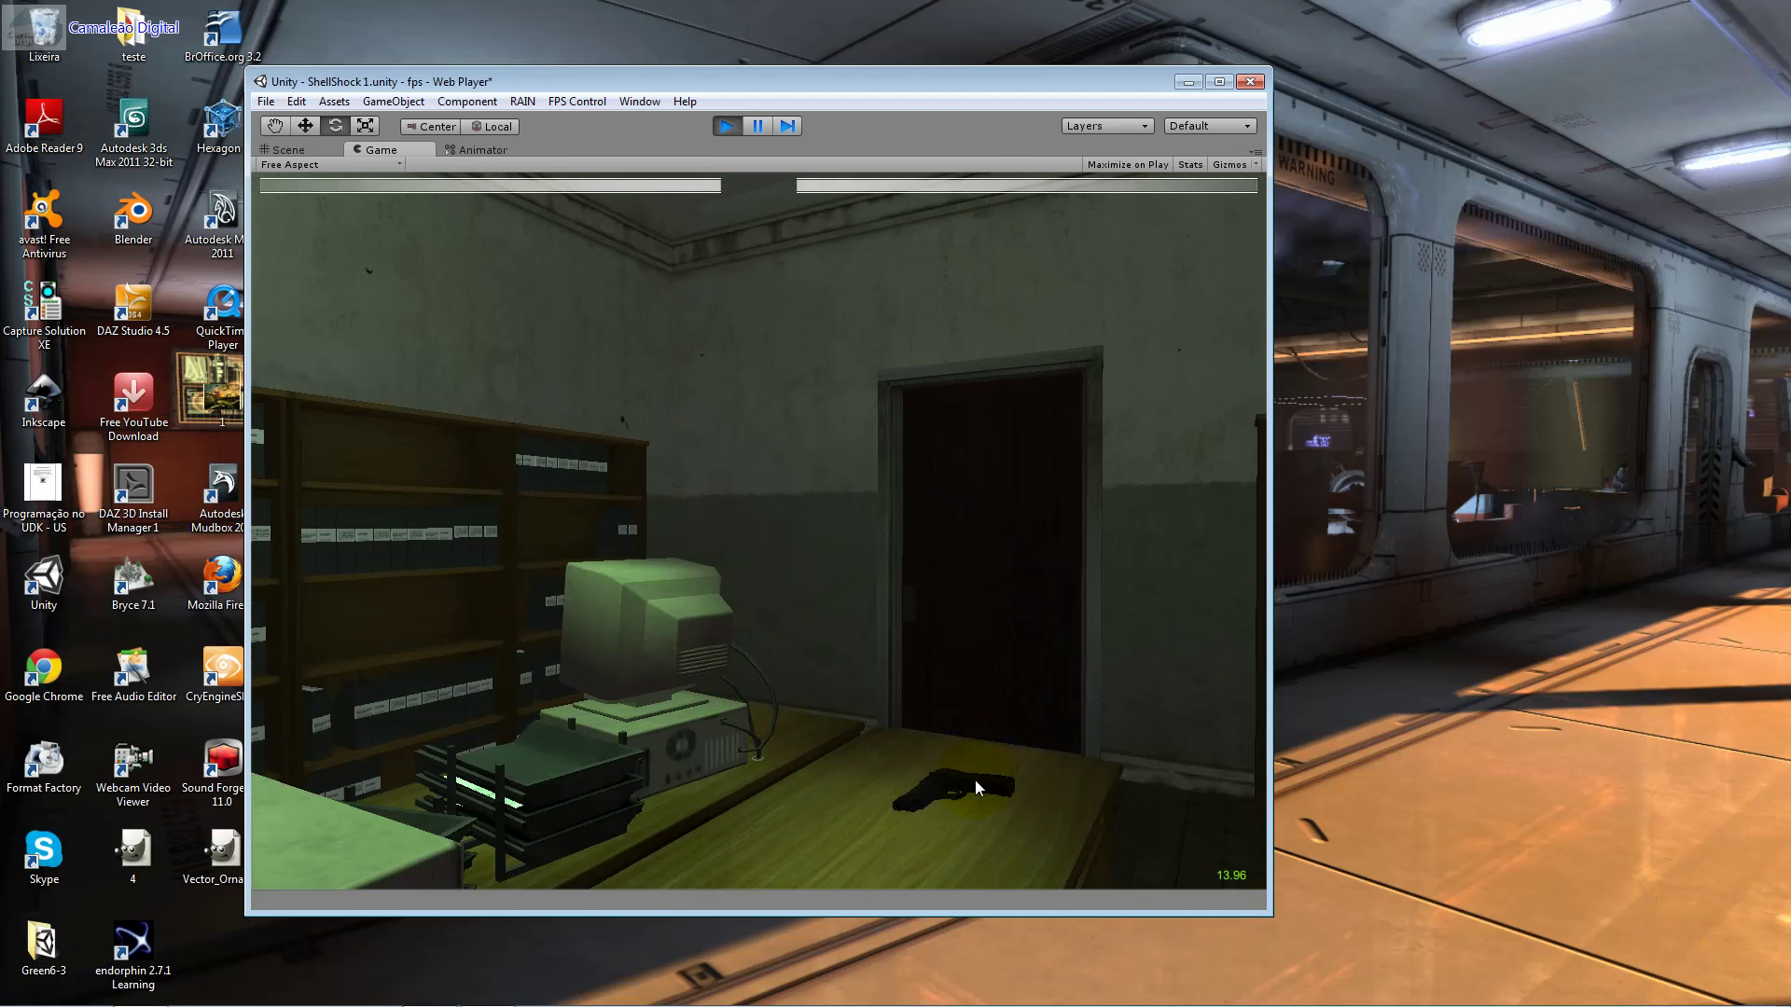
{"action": "key", "text": "s"}
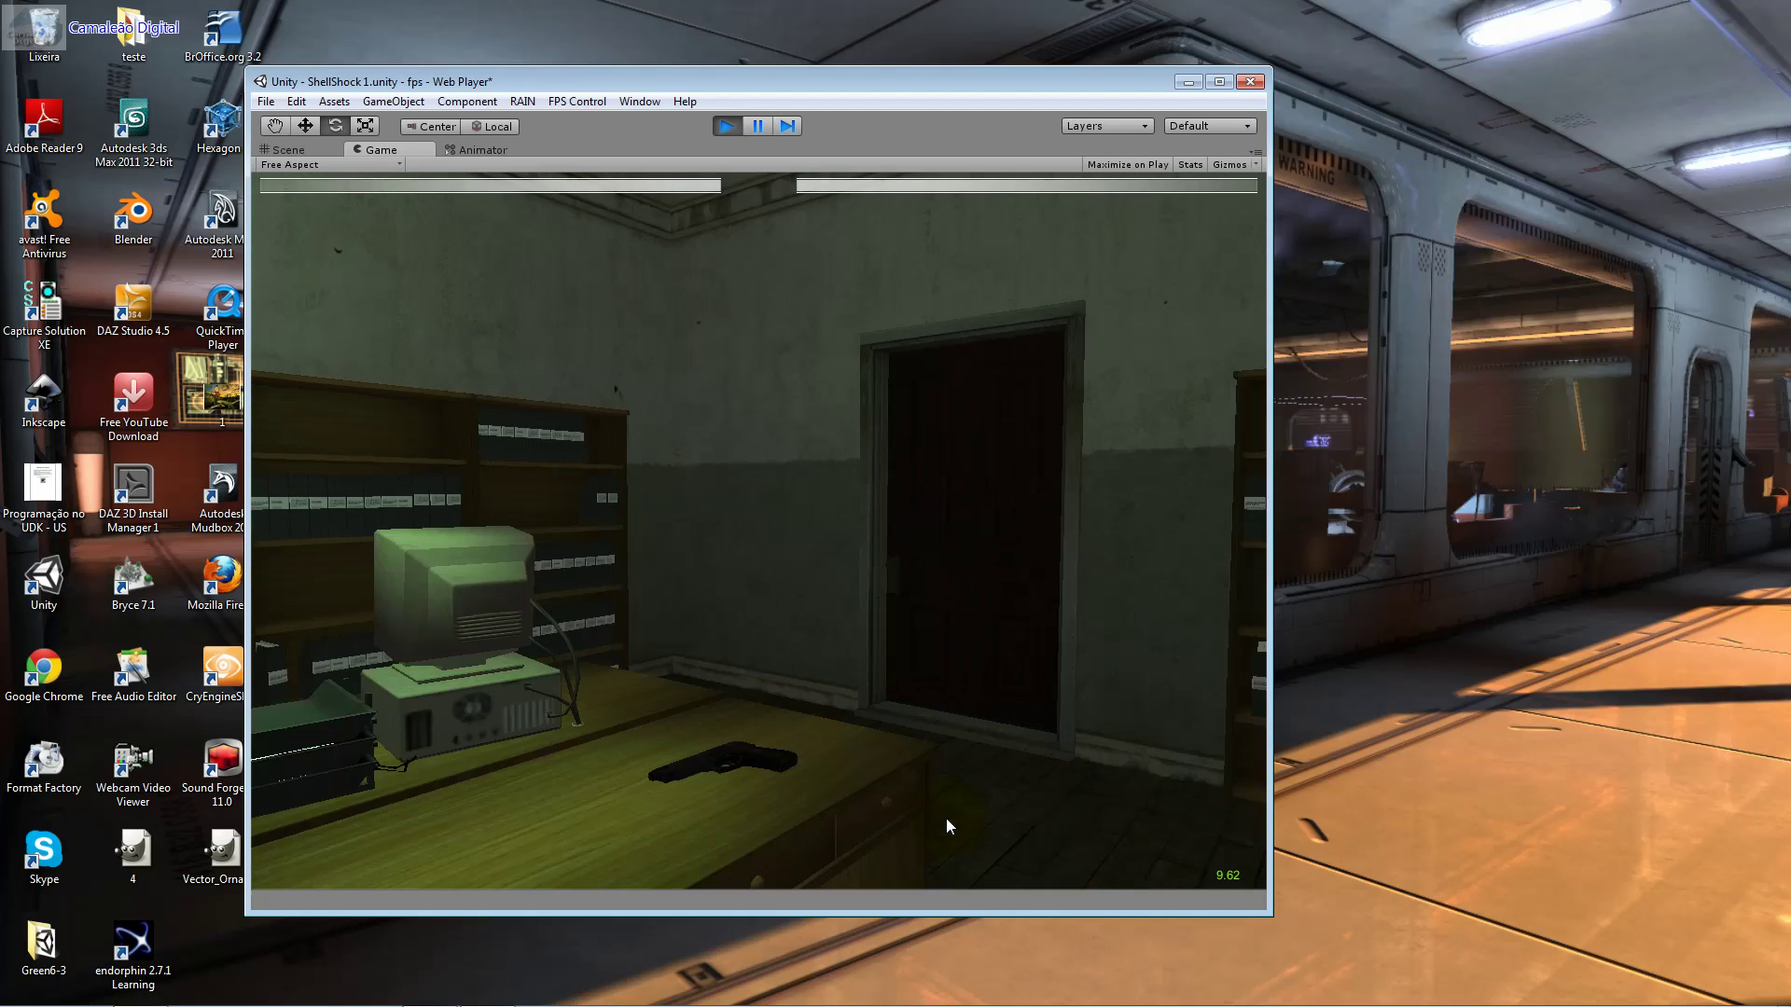
{"action": "key", "text": "s"}
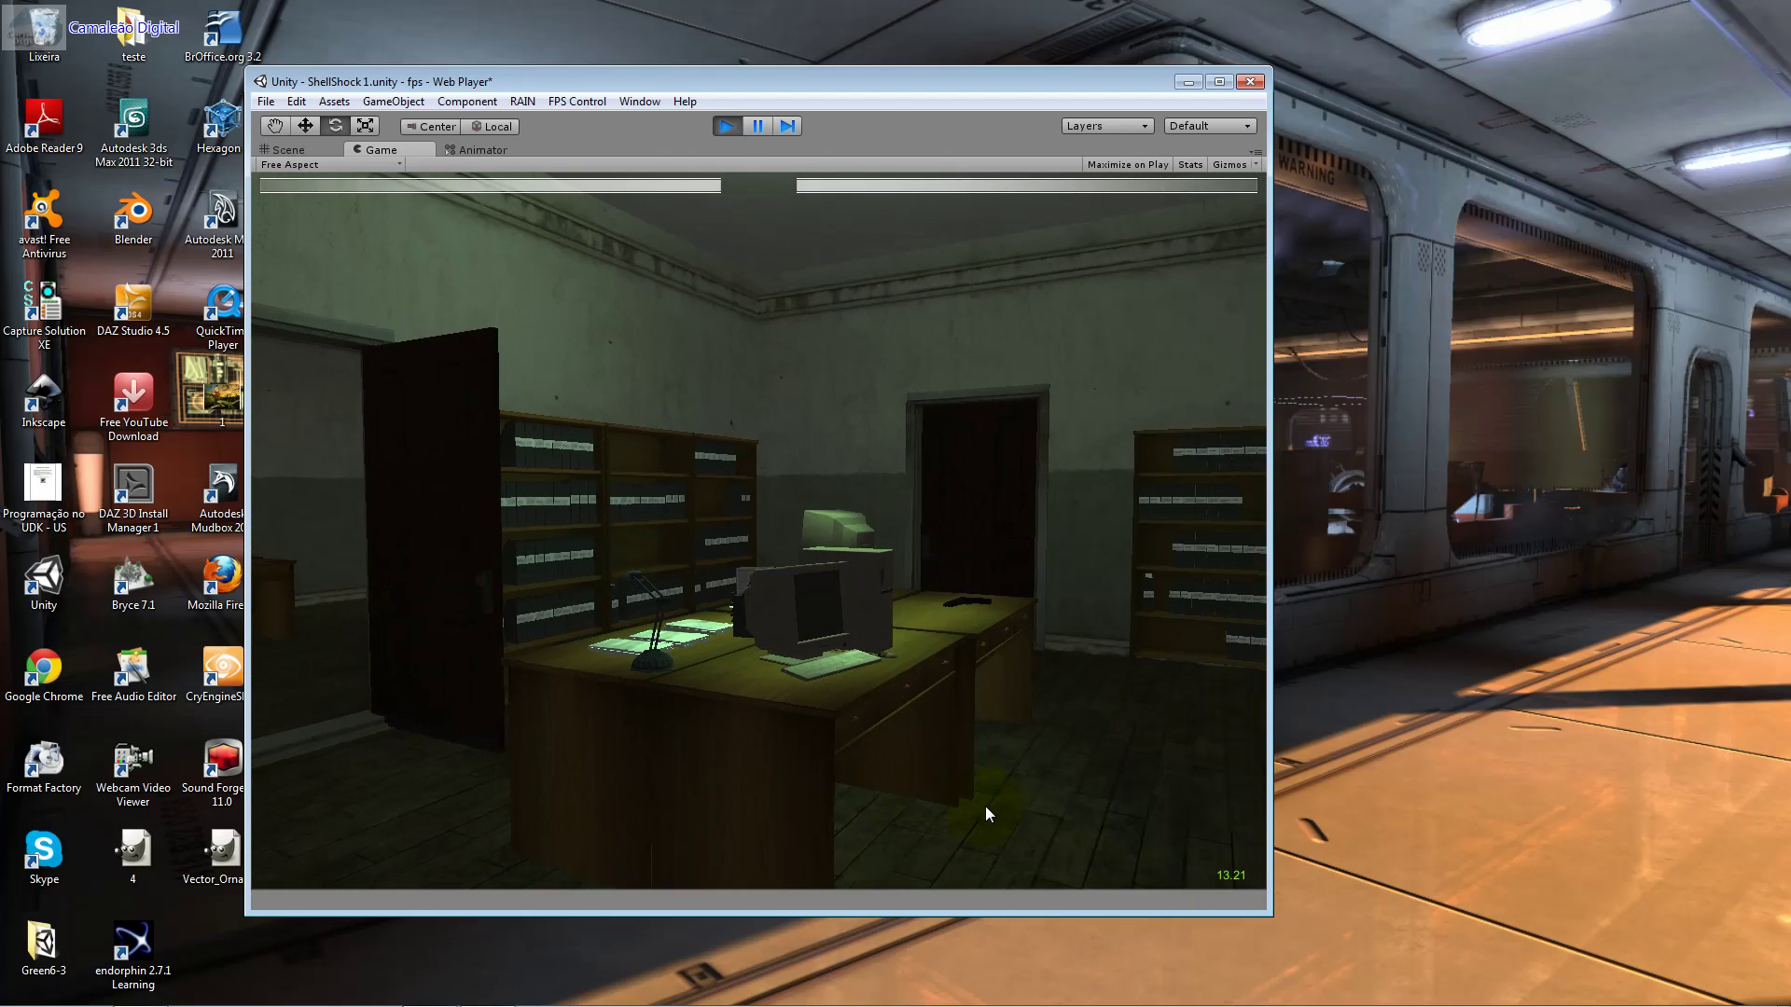
{"action": "key", "text": "w"}
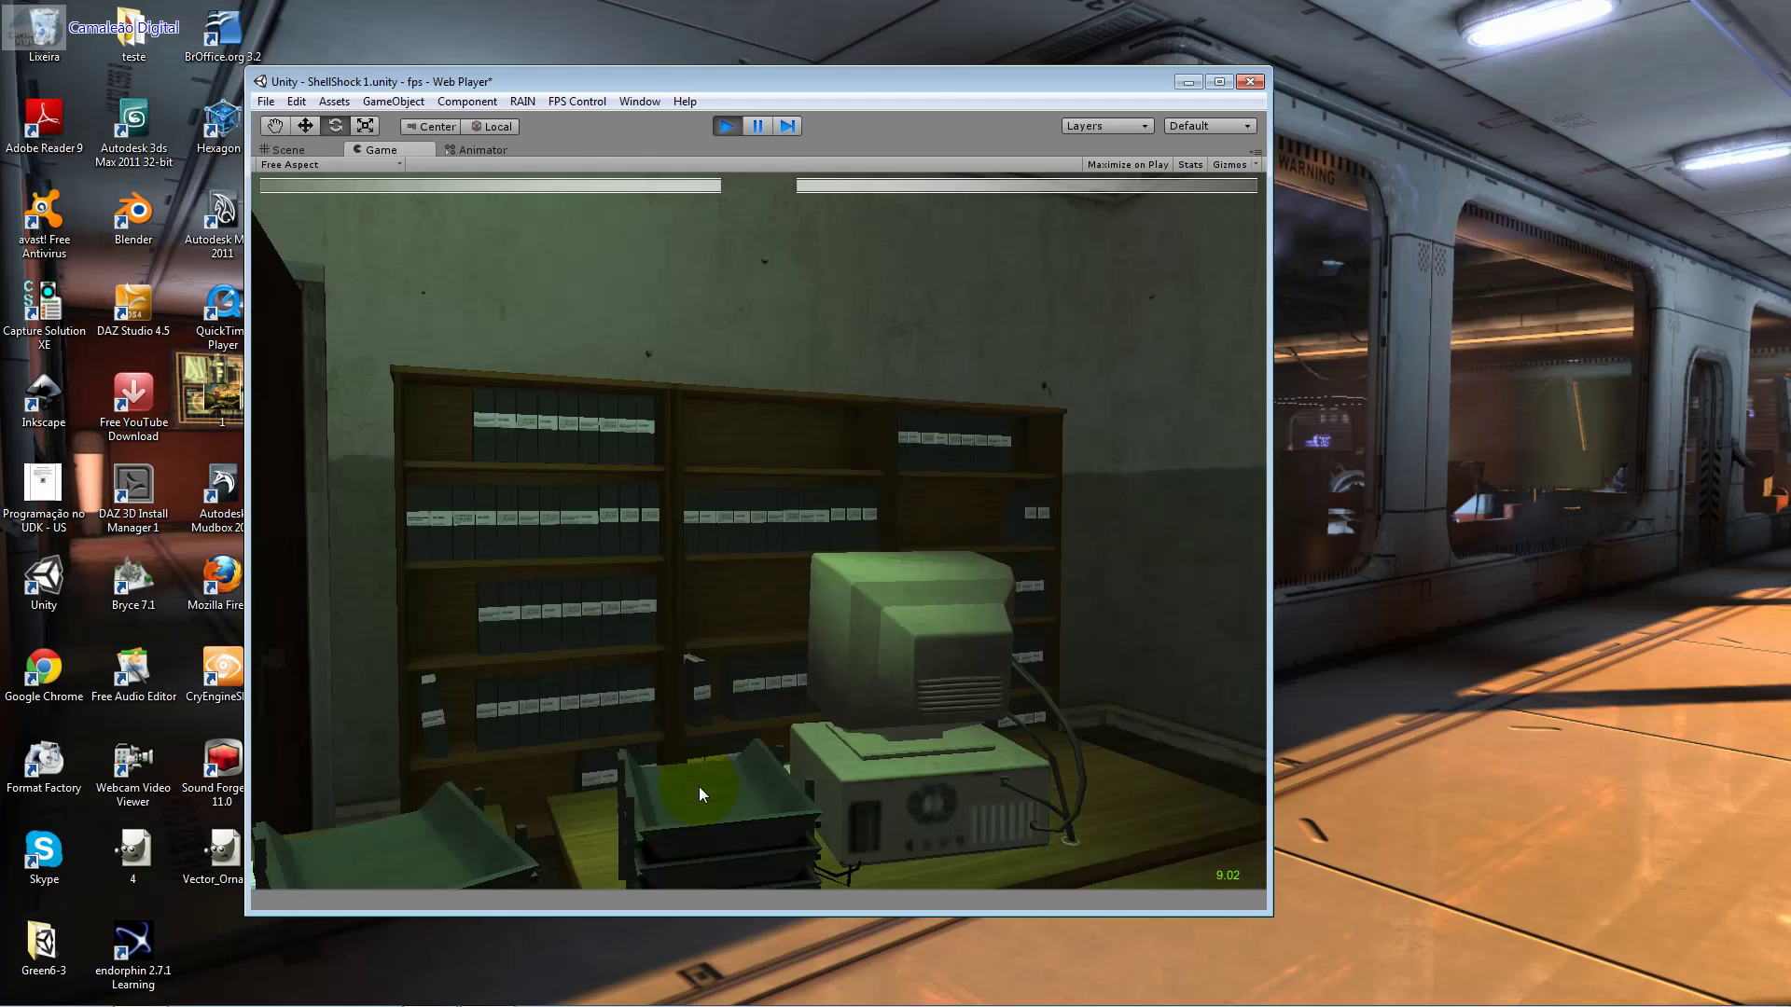
{"action": "key", "text": "s"}
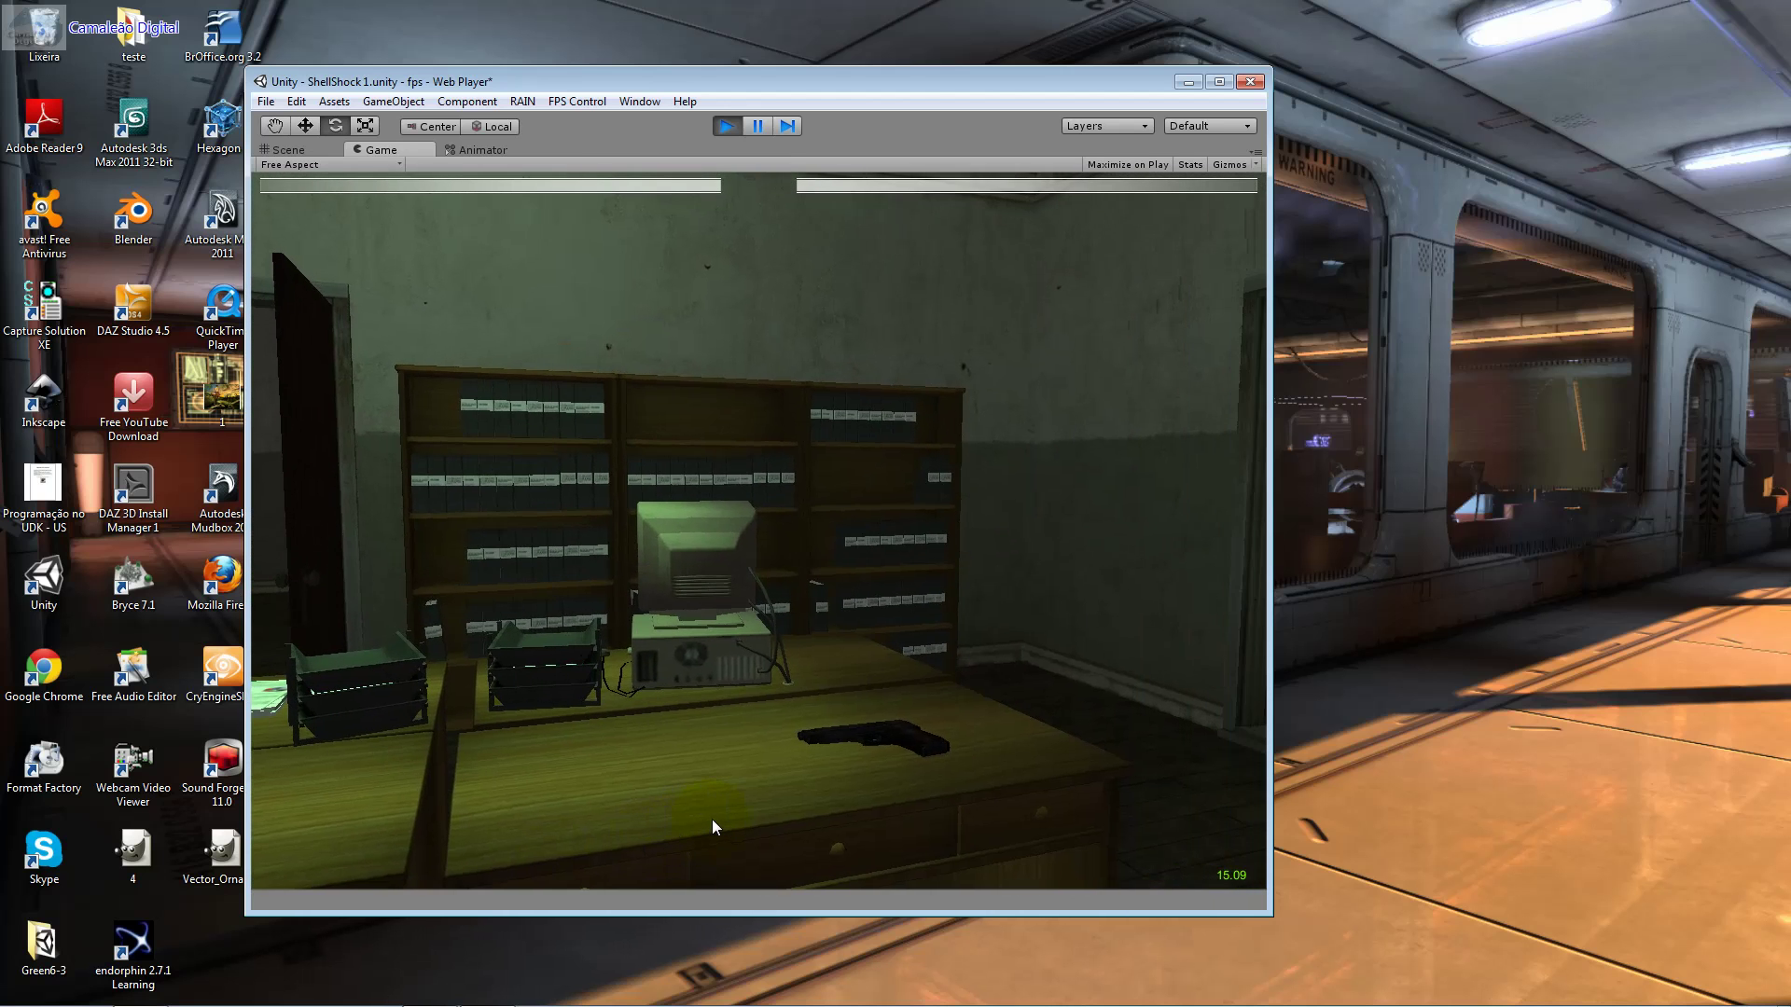
{"action": "key", "text": "w"}
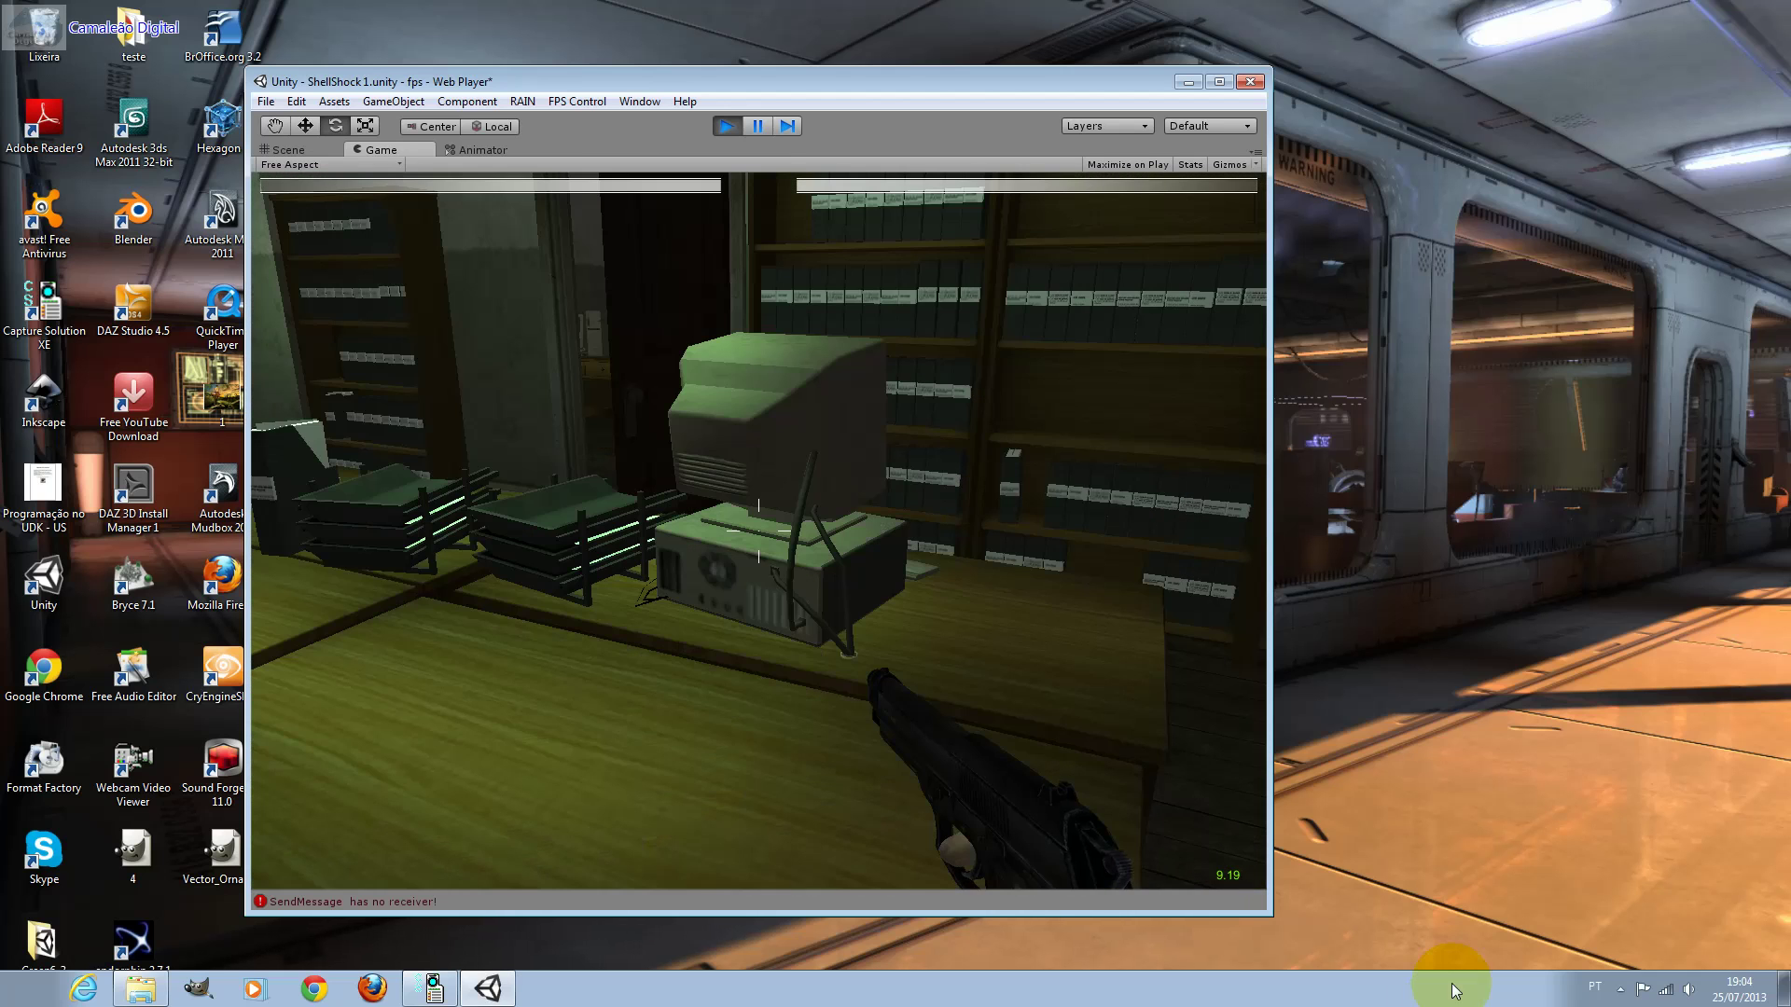
Step: Walk through the locker room to the chained, locked double door
{"action": "key", "text": "d"}
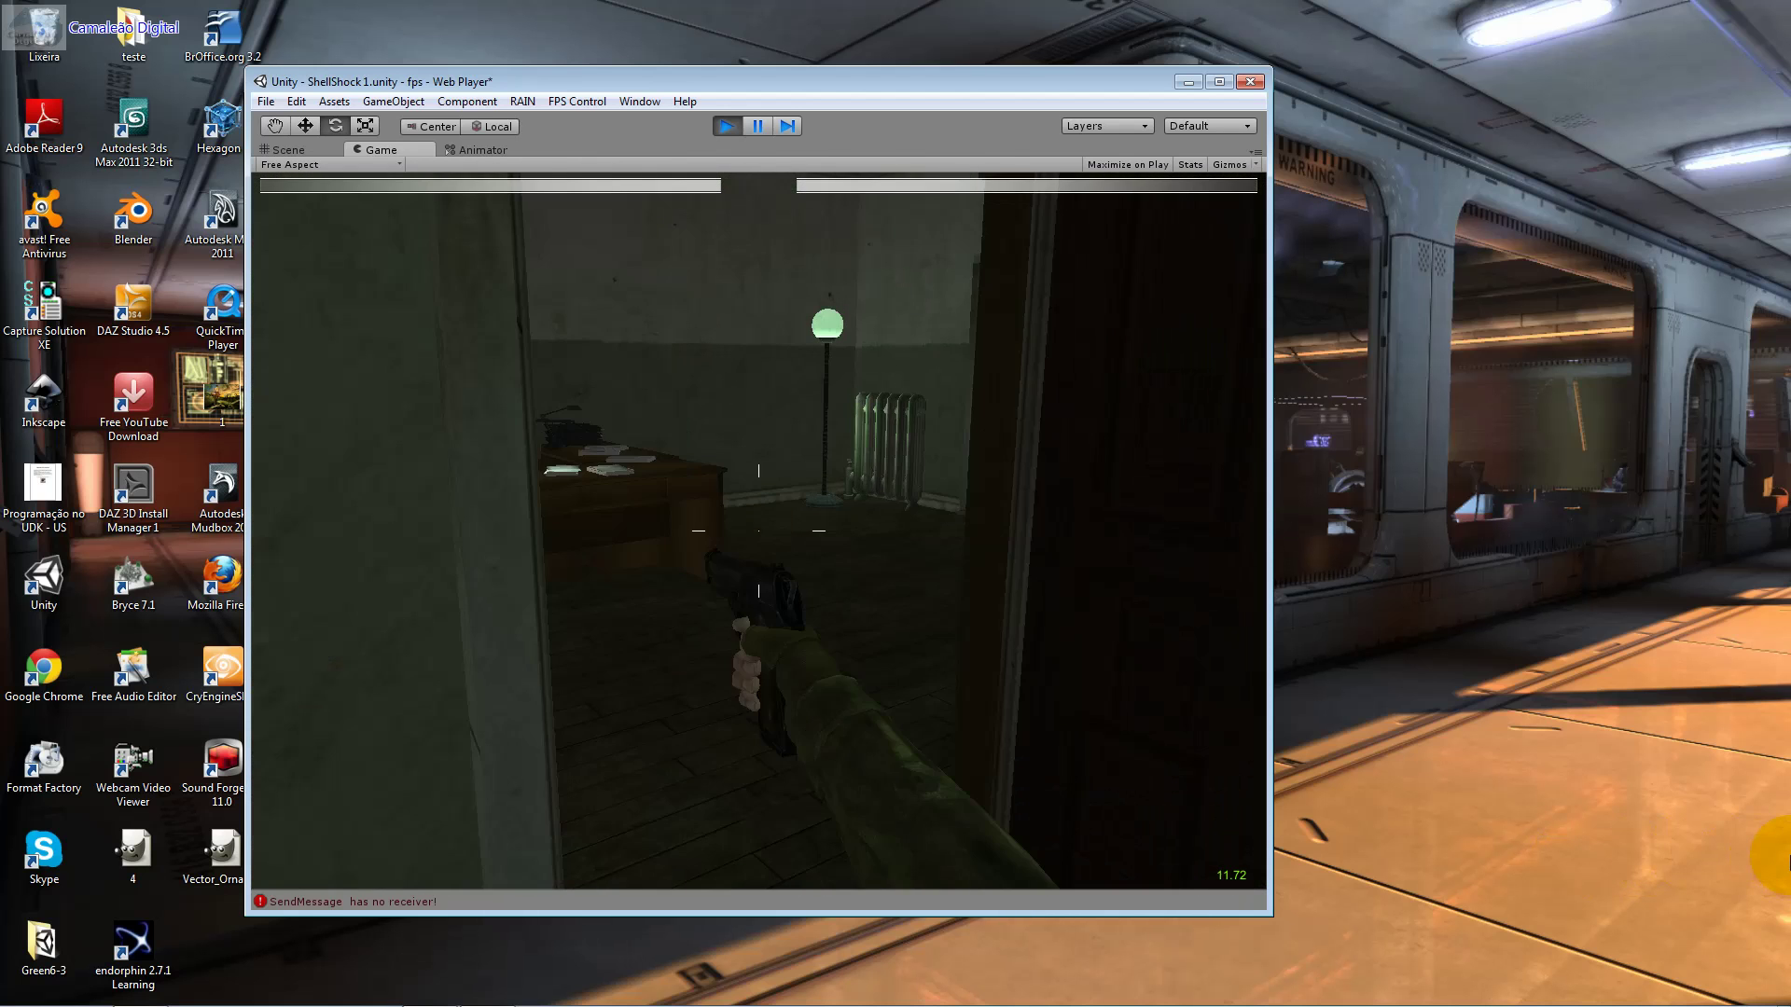
{"action": "key", "text": "w"}
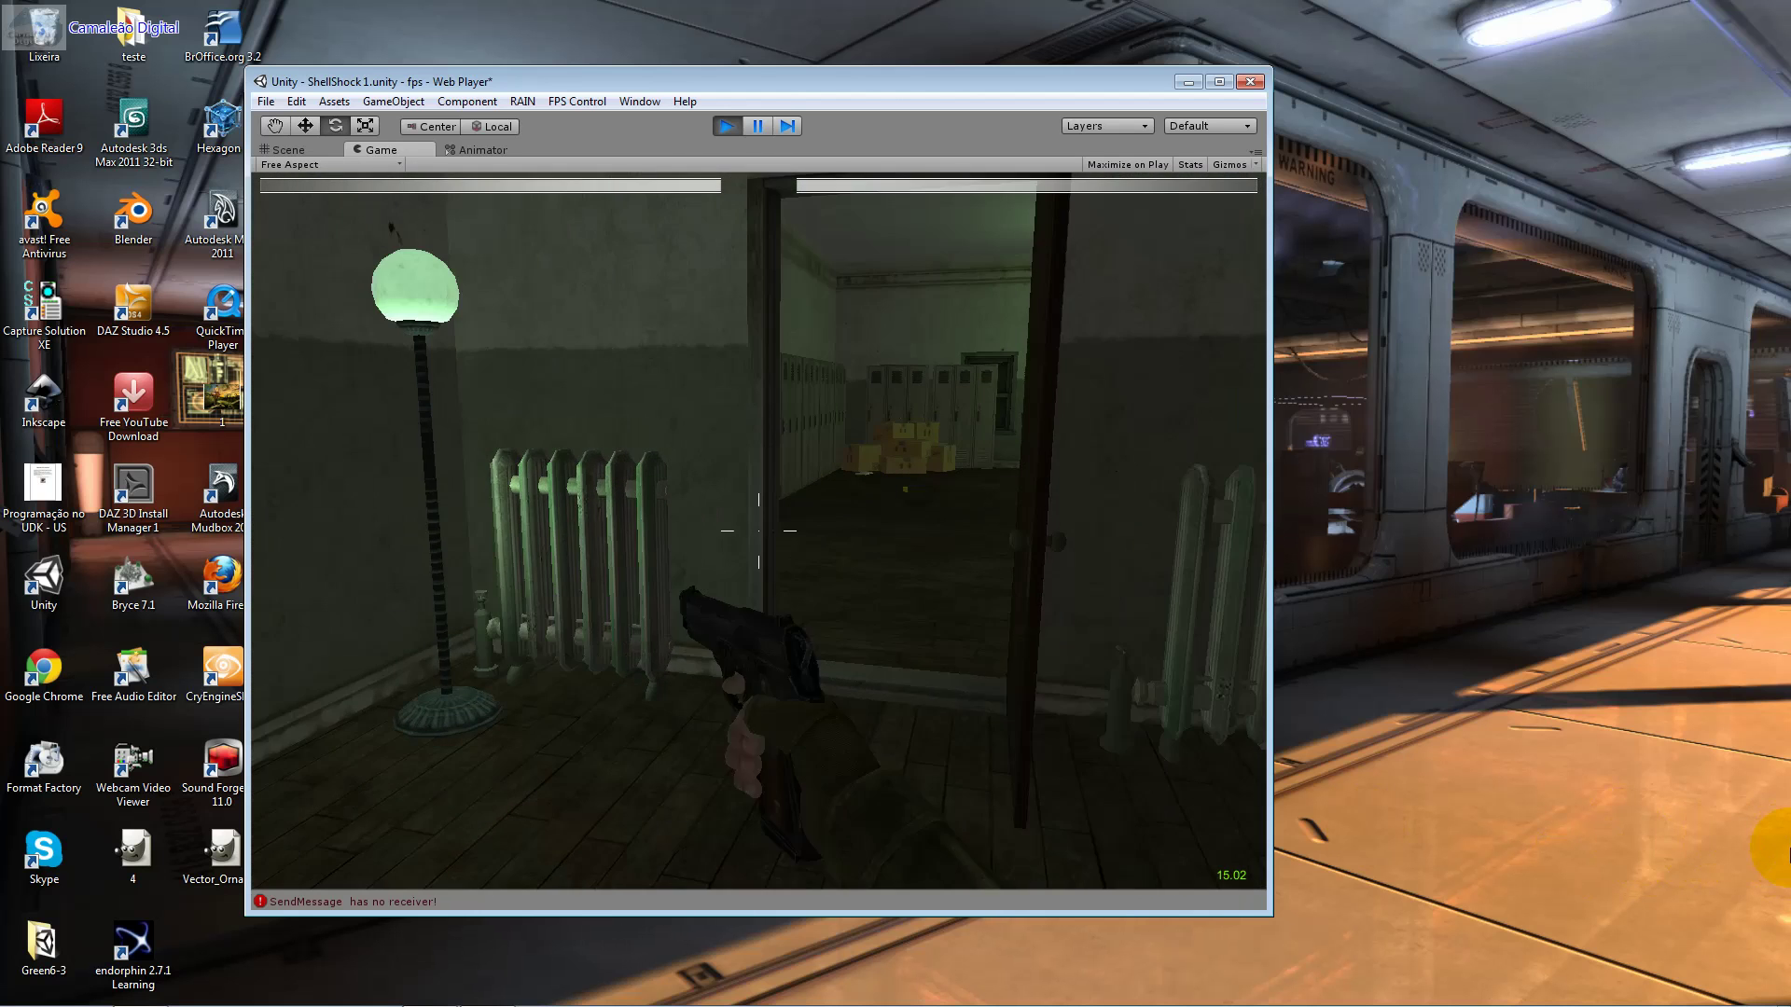
{"action": "key", "text": "w"}
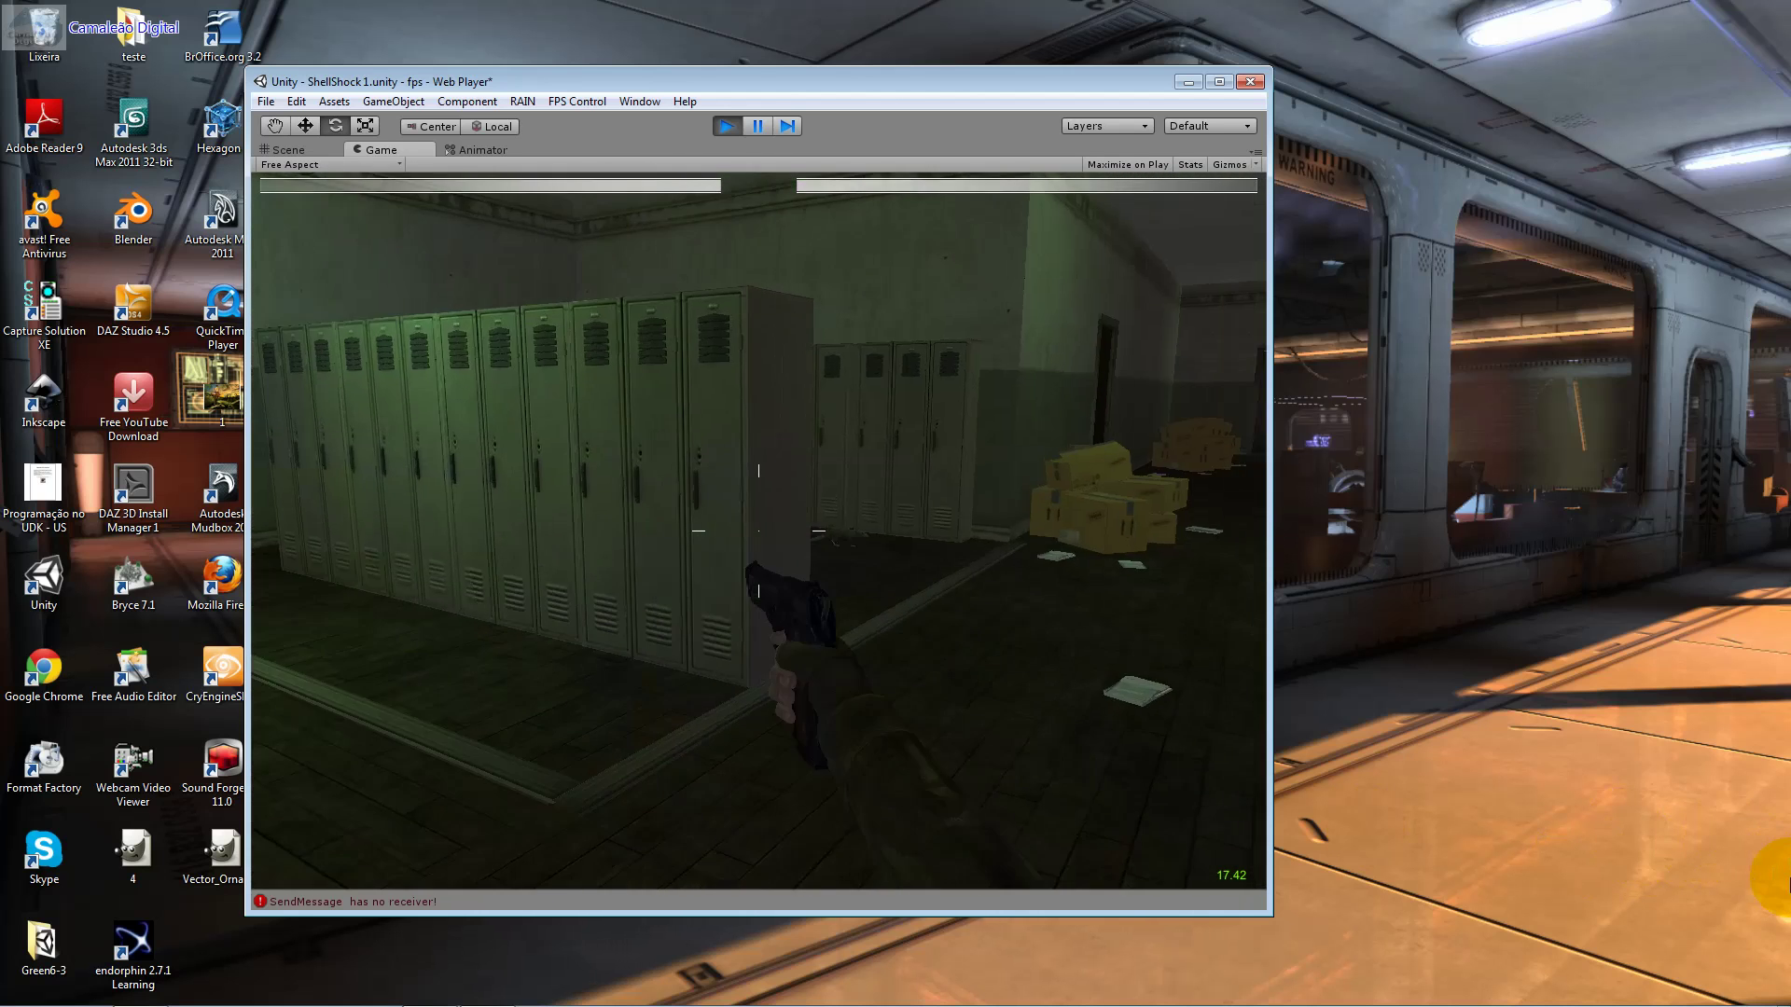
{"action": "key", "text": "w"}
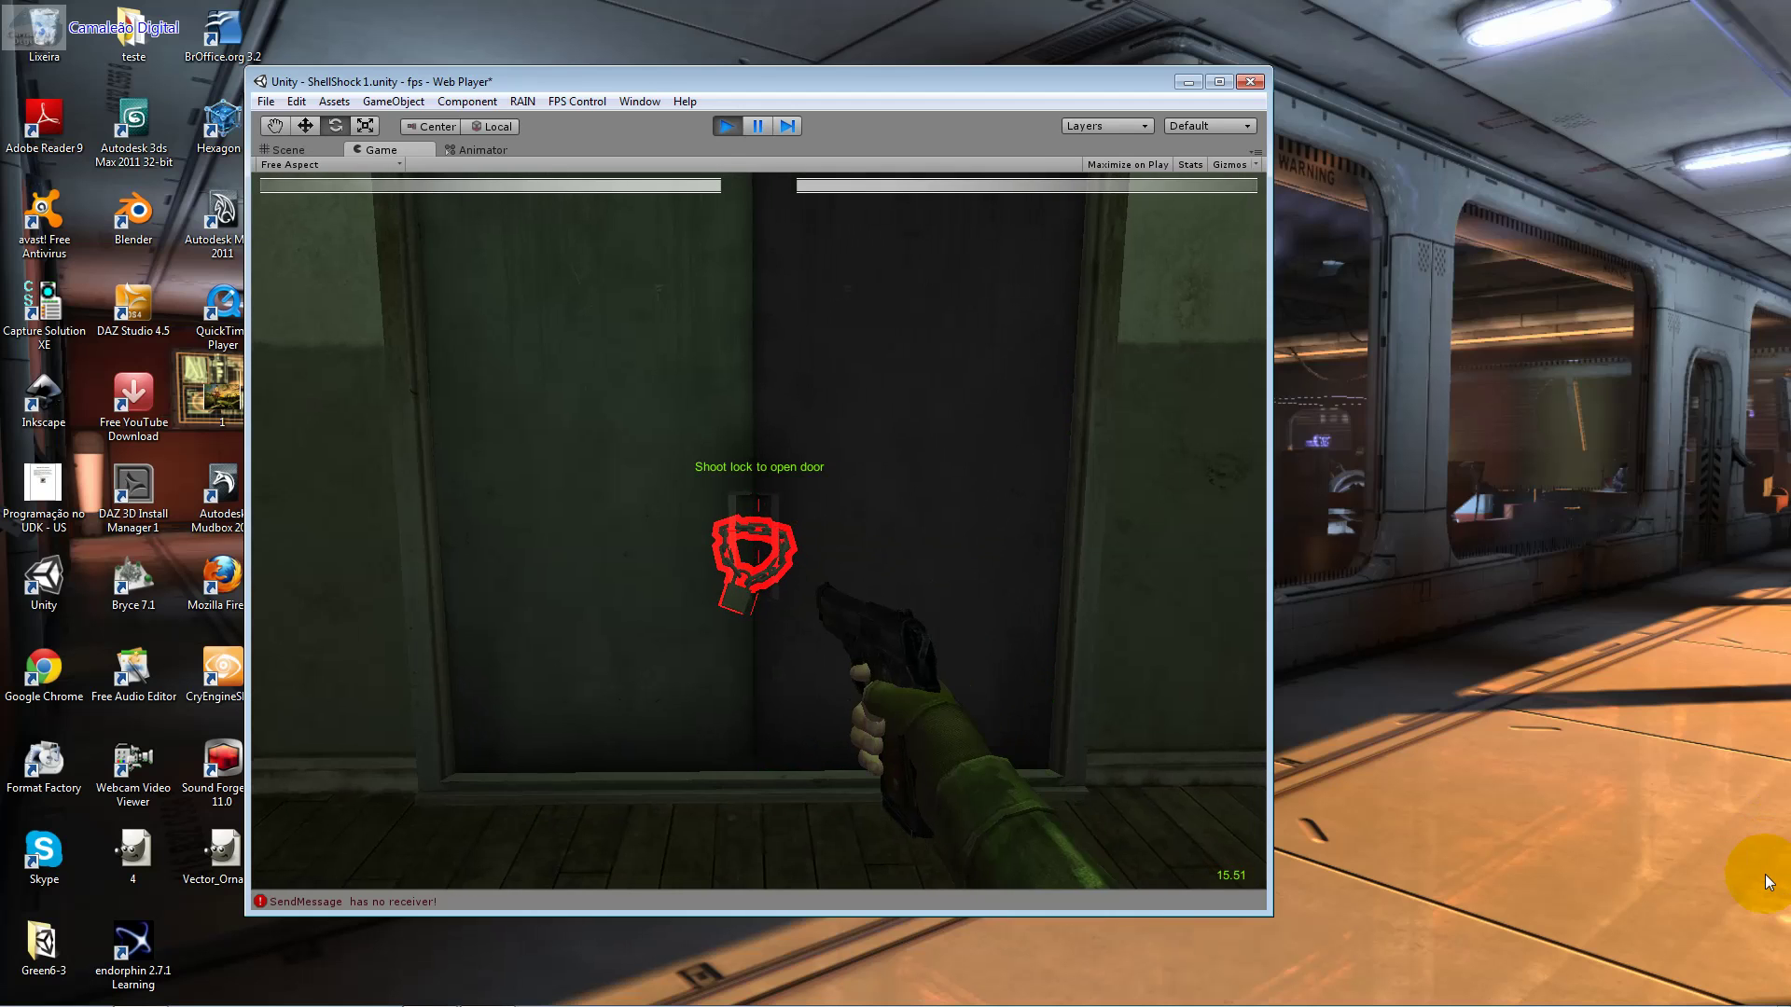
Step: Shoot the padlock off the double door and walk into the stairwell room
{"action": "left_click", "coordinate": [1769, 883]}
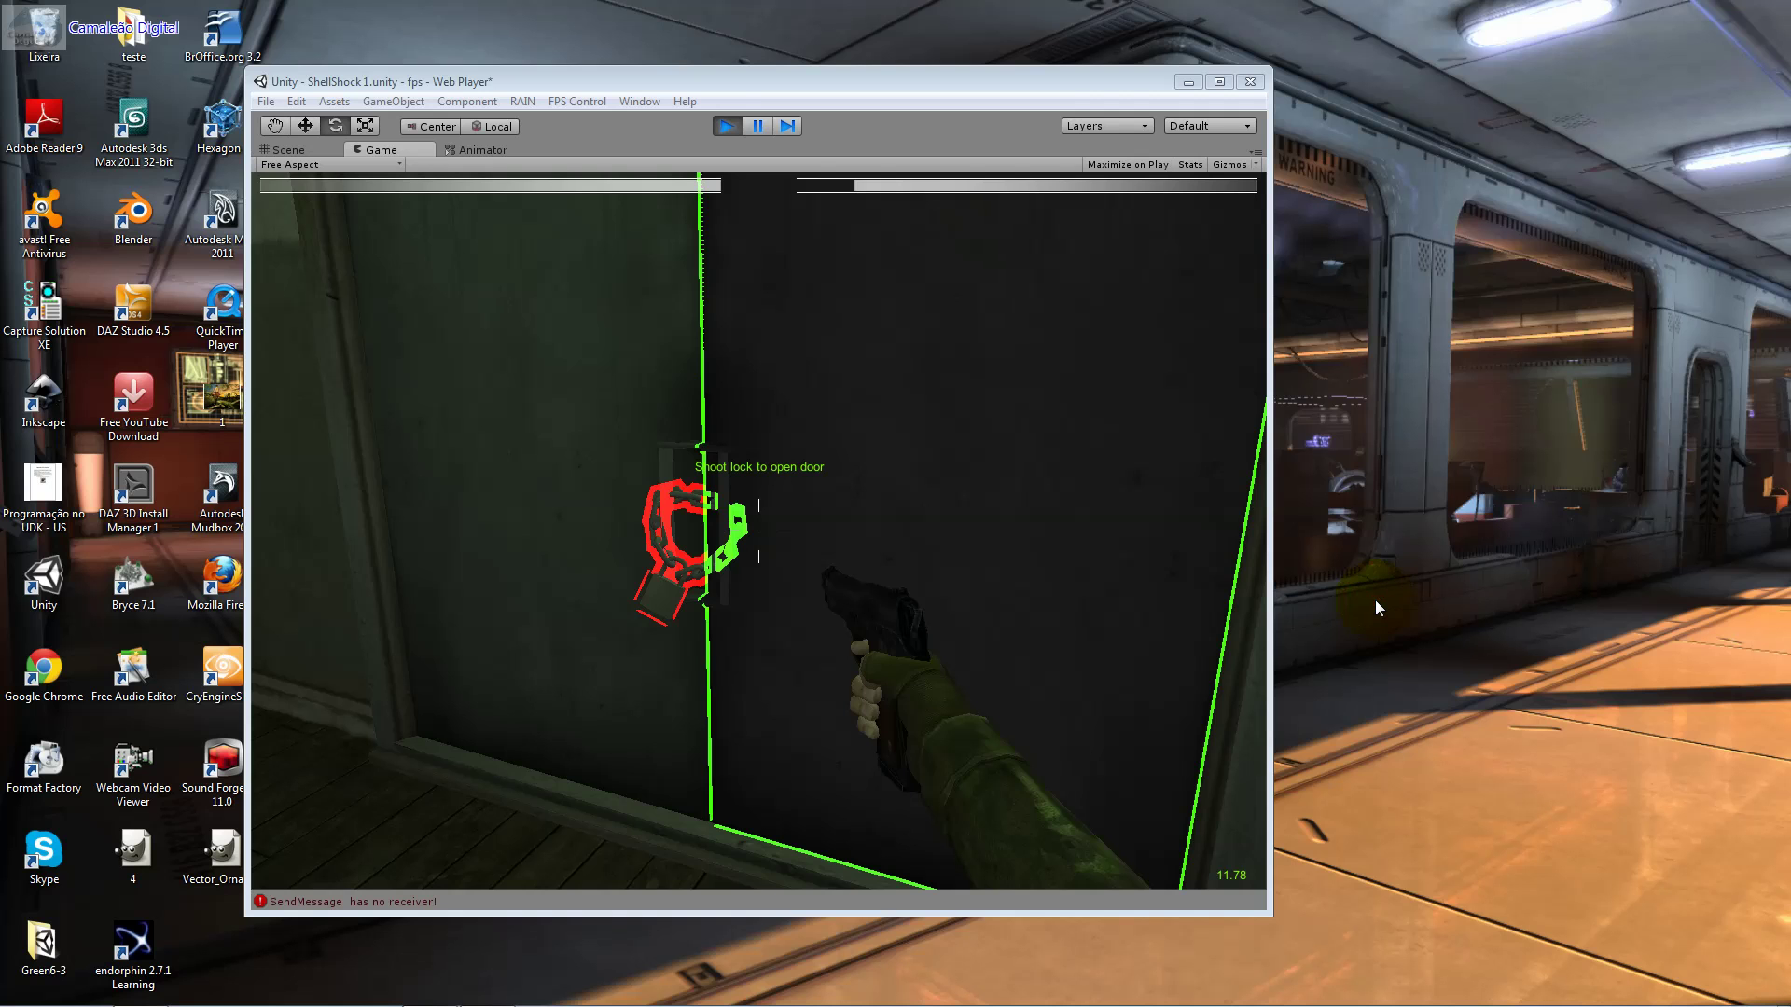
{"action": "left_click", "coordinate": [897, 584]}
{"action": "left_click", "coordinate": [898, 584]}
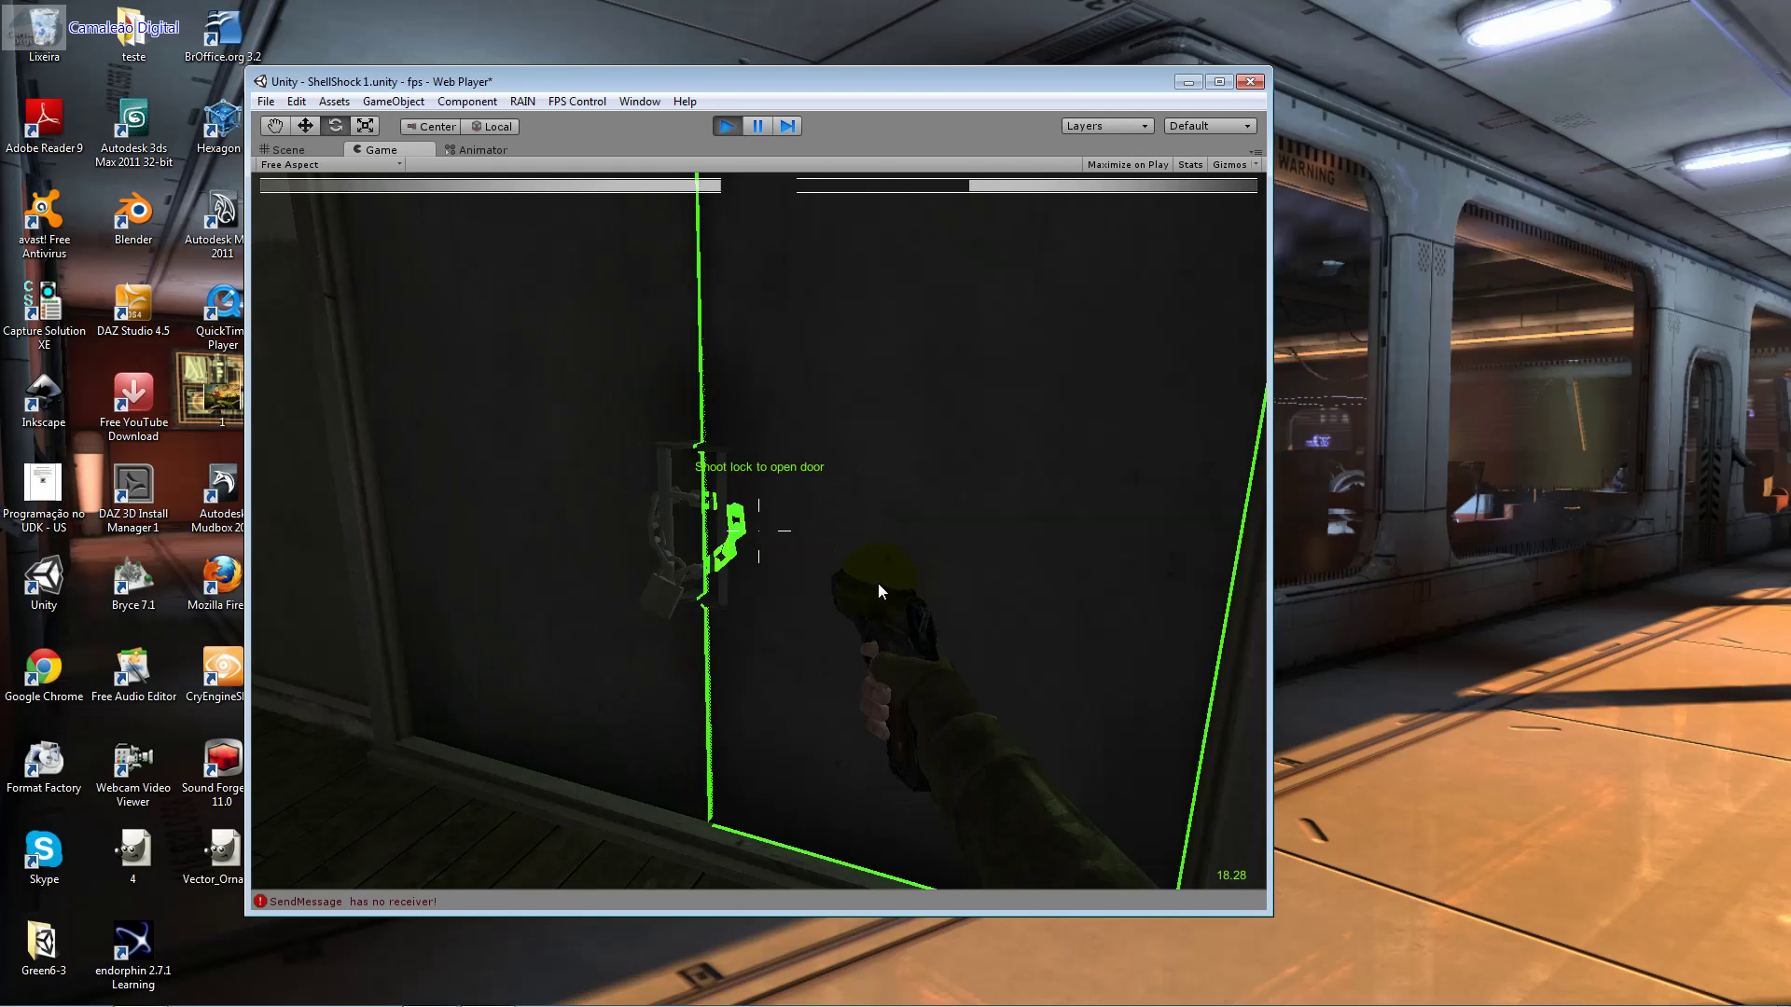
{"action": "left_click", "coordinate": [879, 589]}
{"action": "key", "text": "w"}
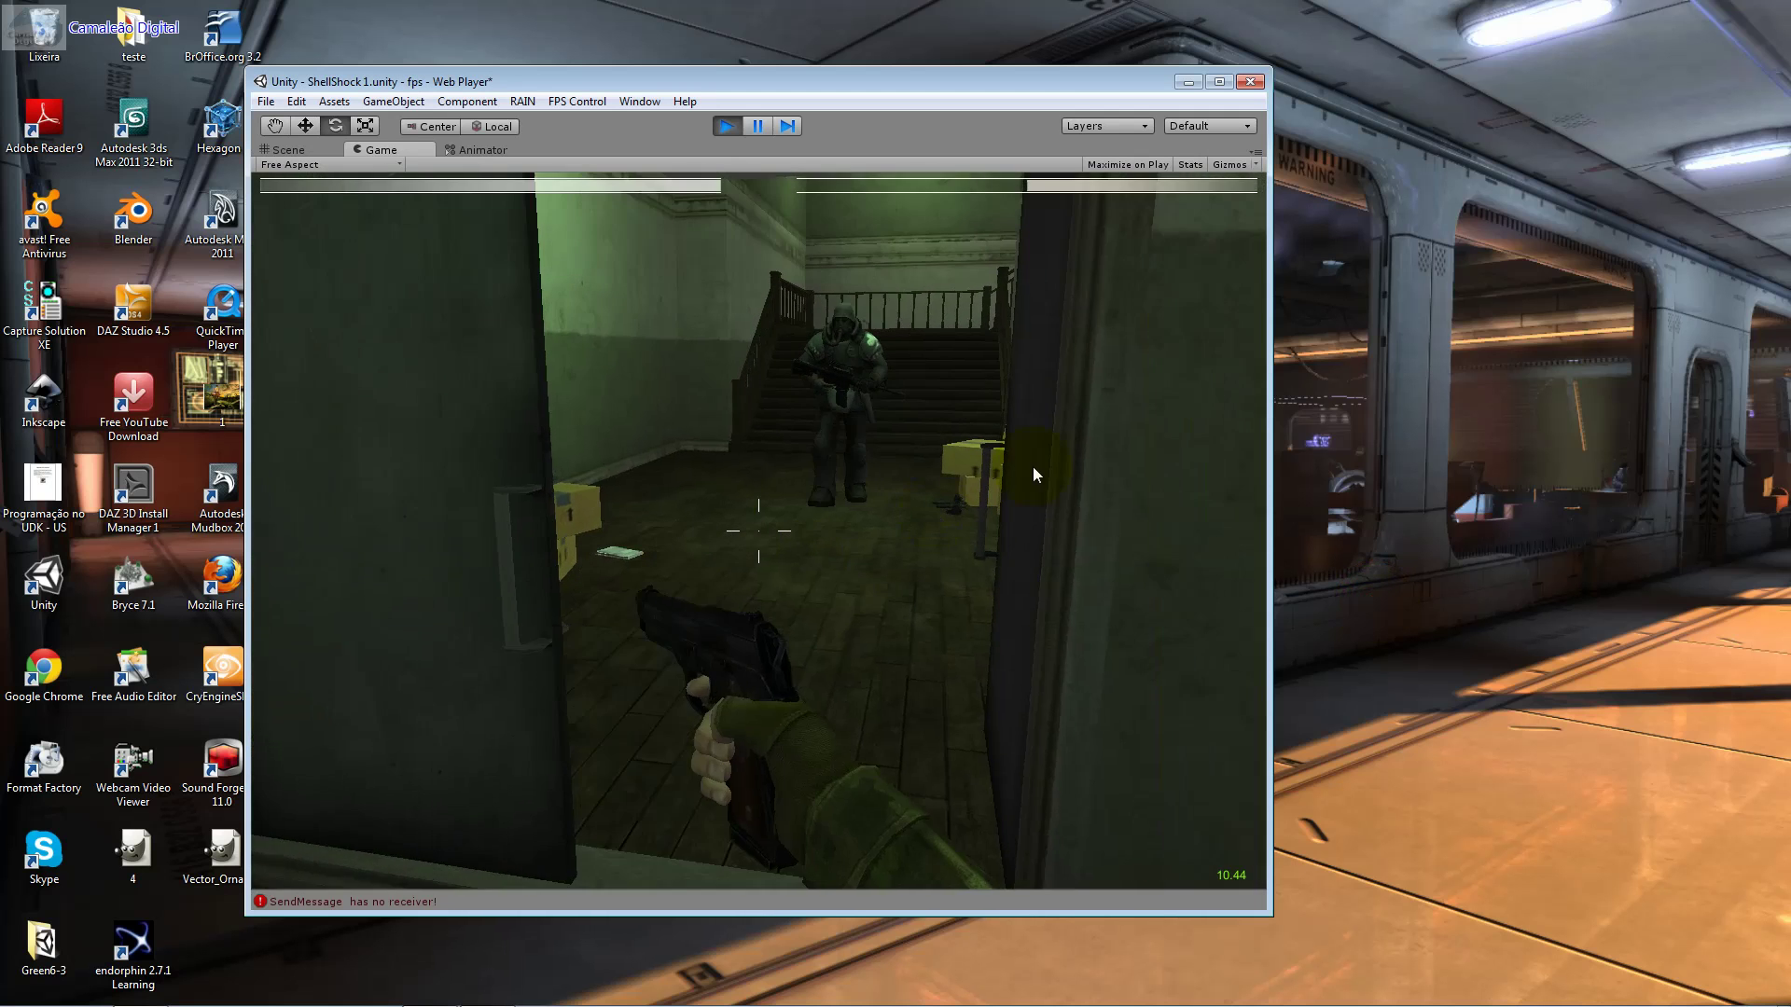
{"action": "key", "text": "w"}
{"action": "key", "text": "w"}
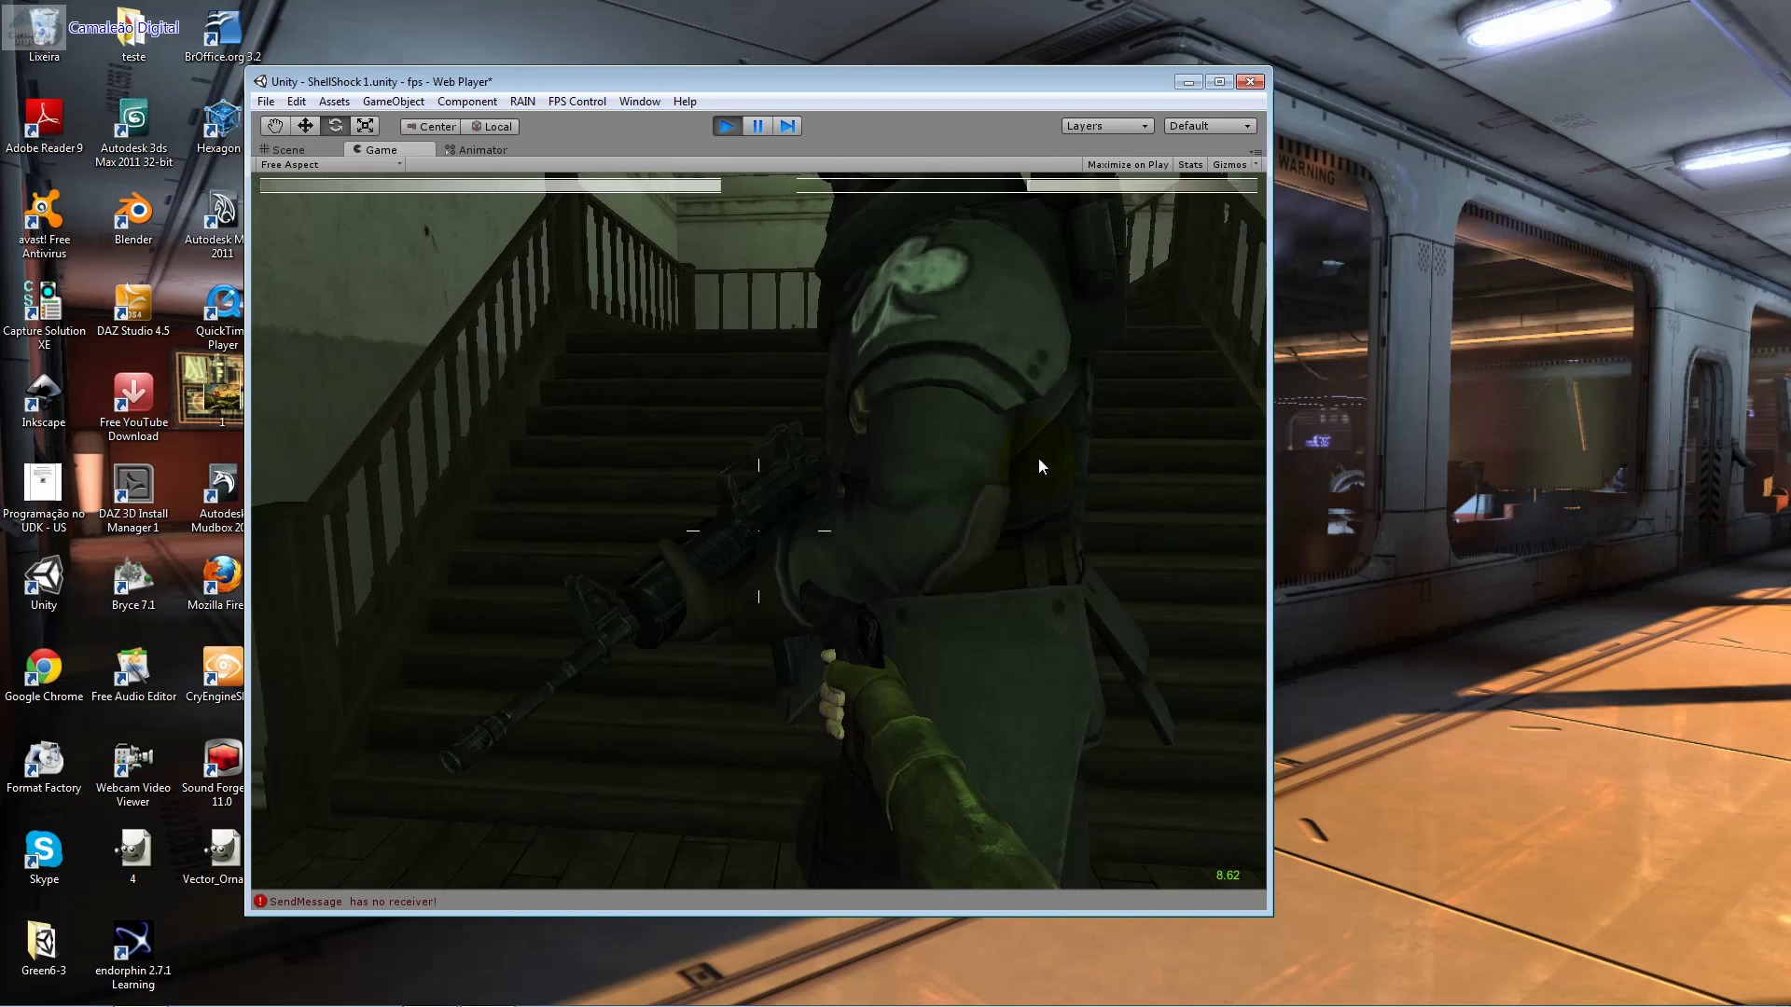
Step: Fight the ShockTrooper by the stairs, backing off and firing as it comes down
{"action": "key", "text": "s"}
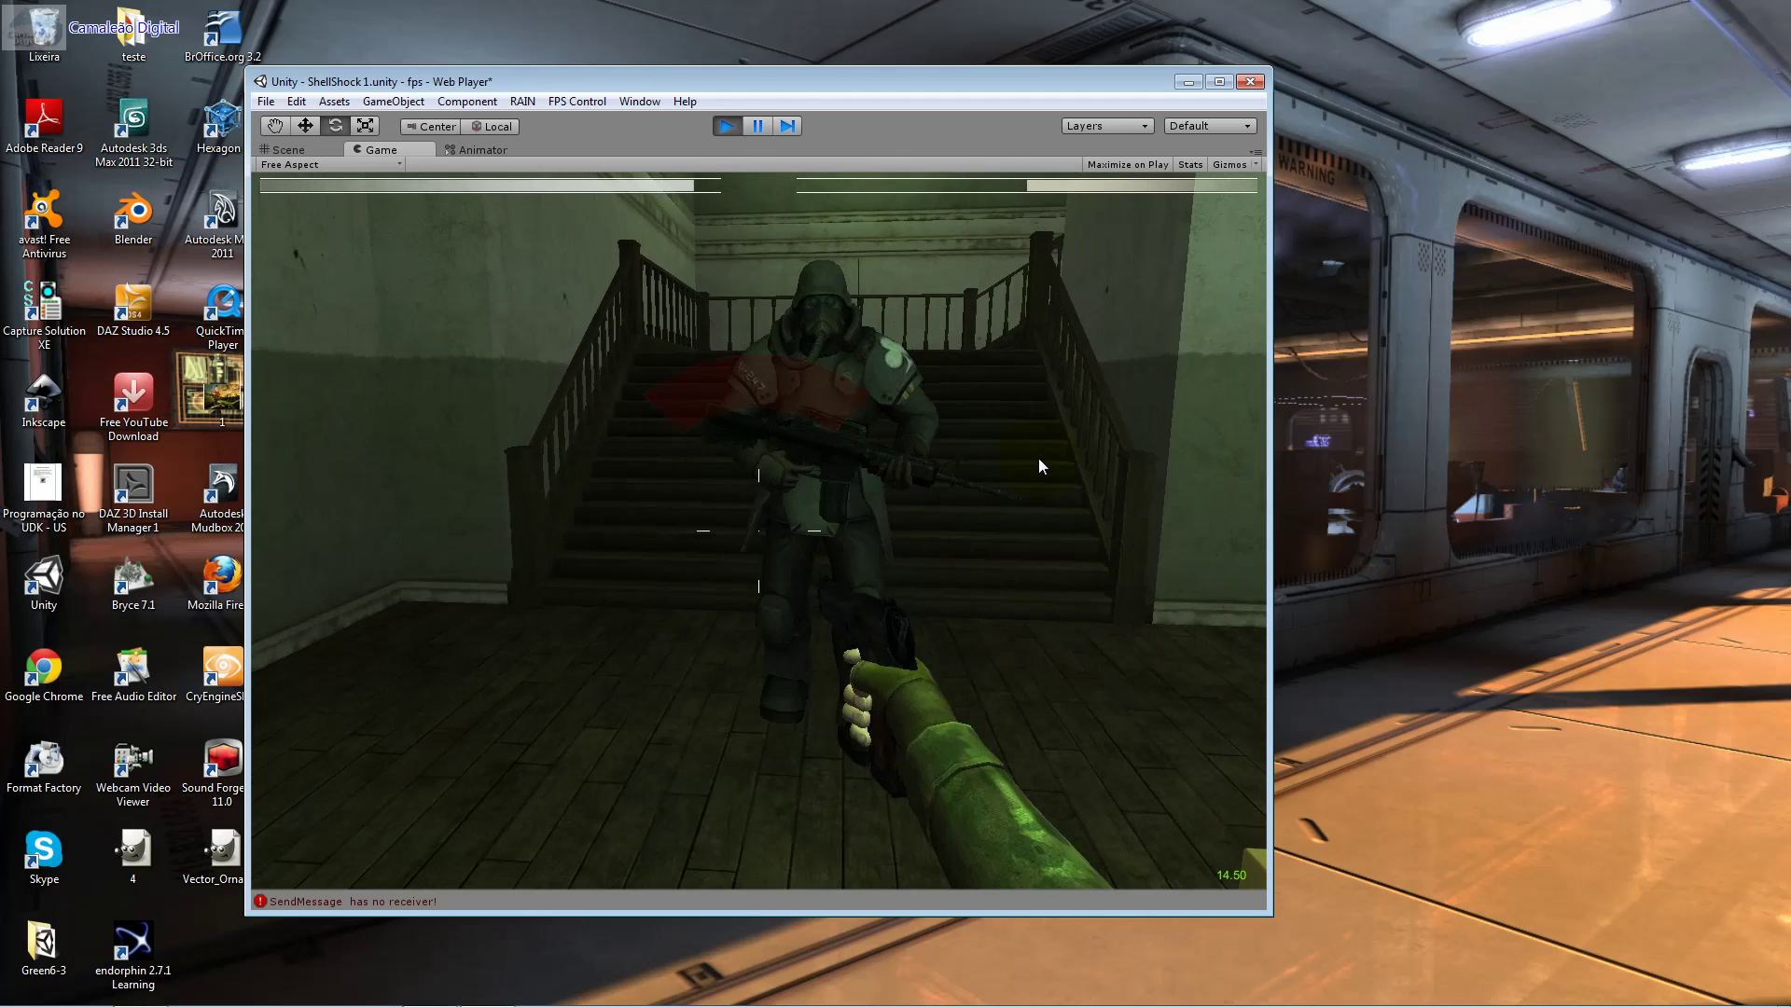
{"action": "key", "text": "s"}
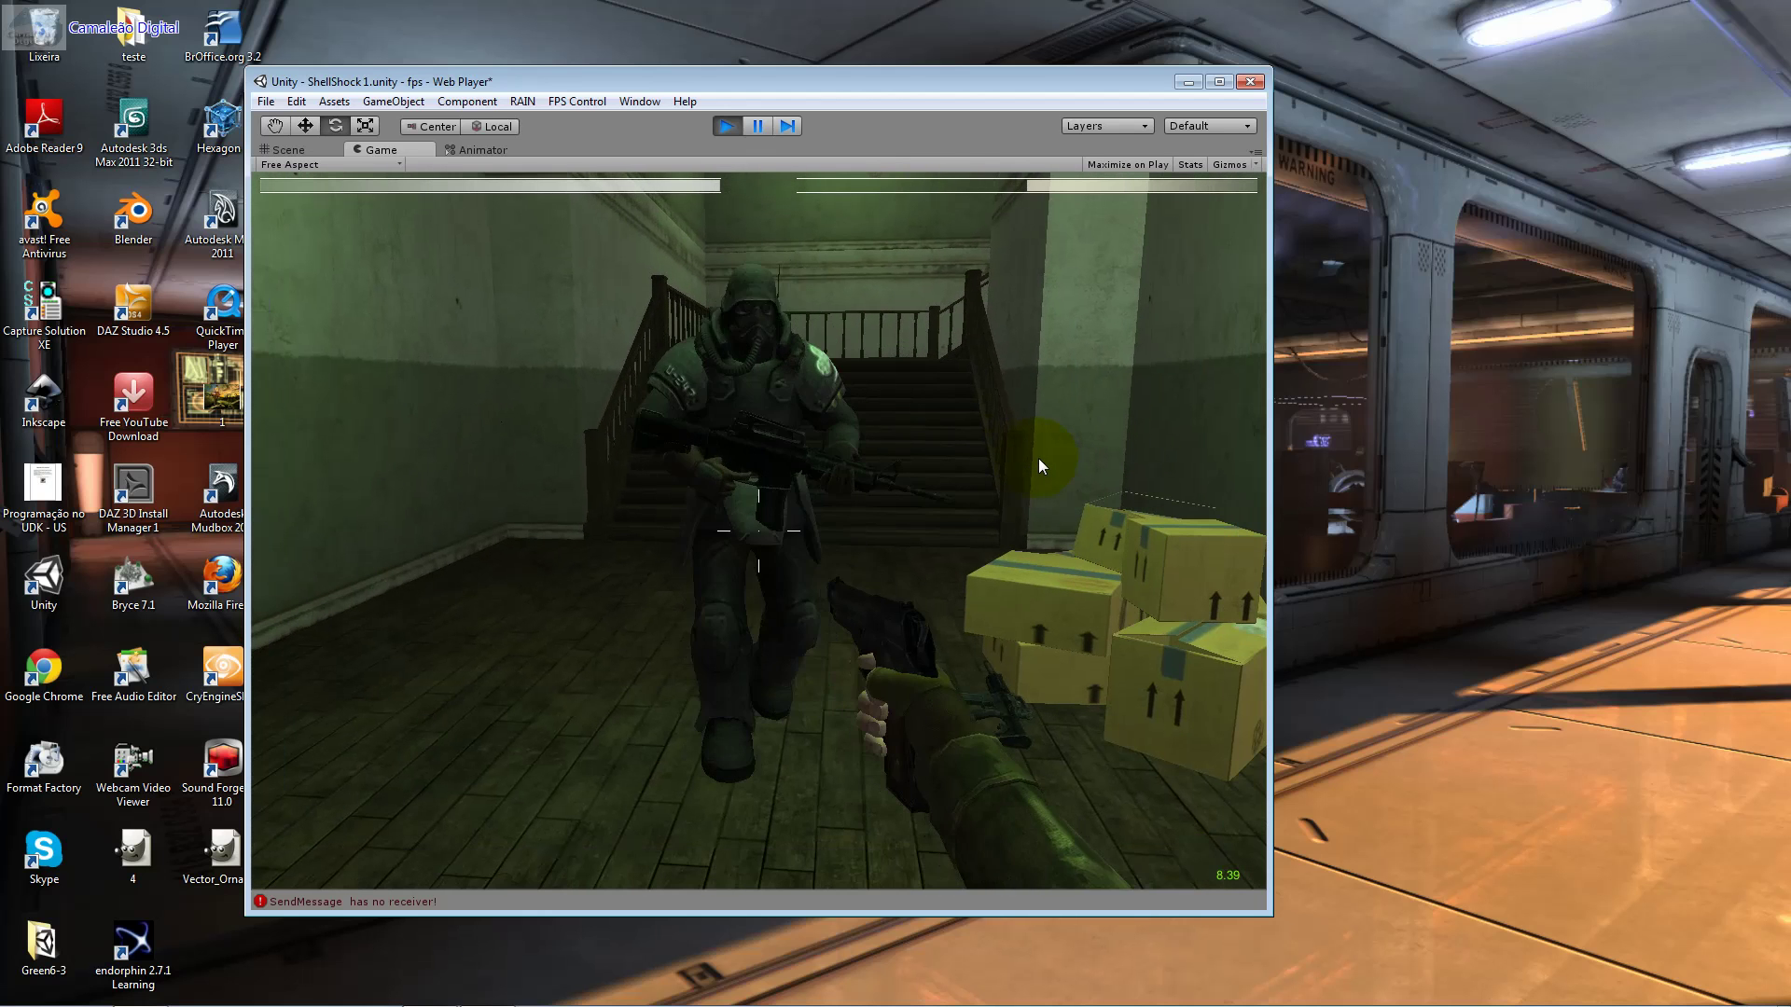
{"action": "key", "text": "w"}
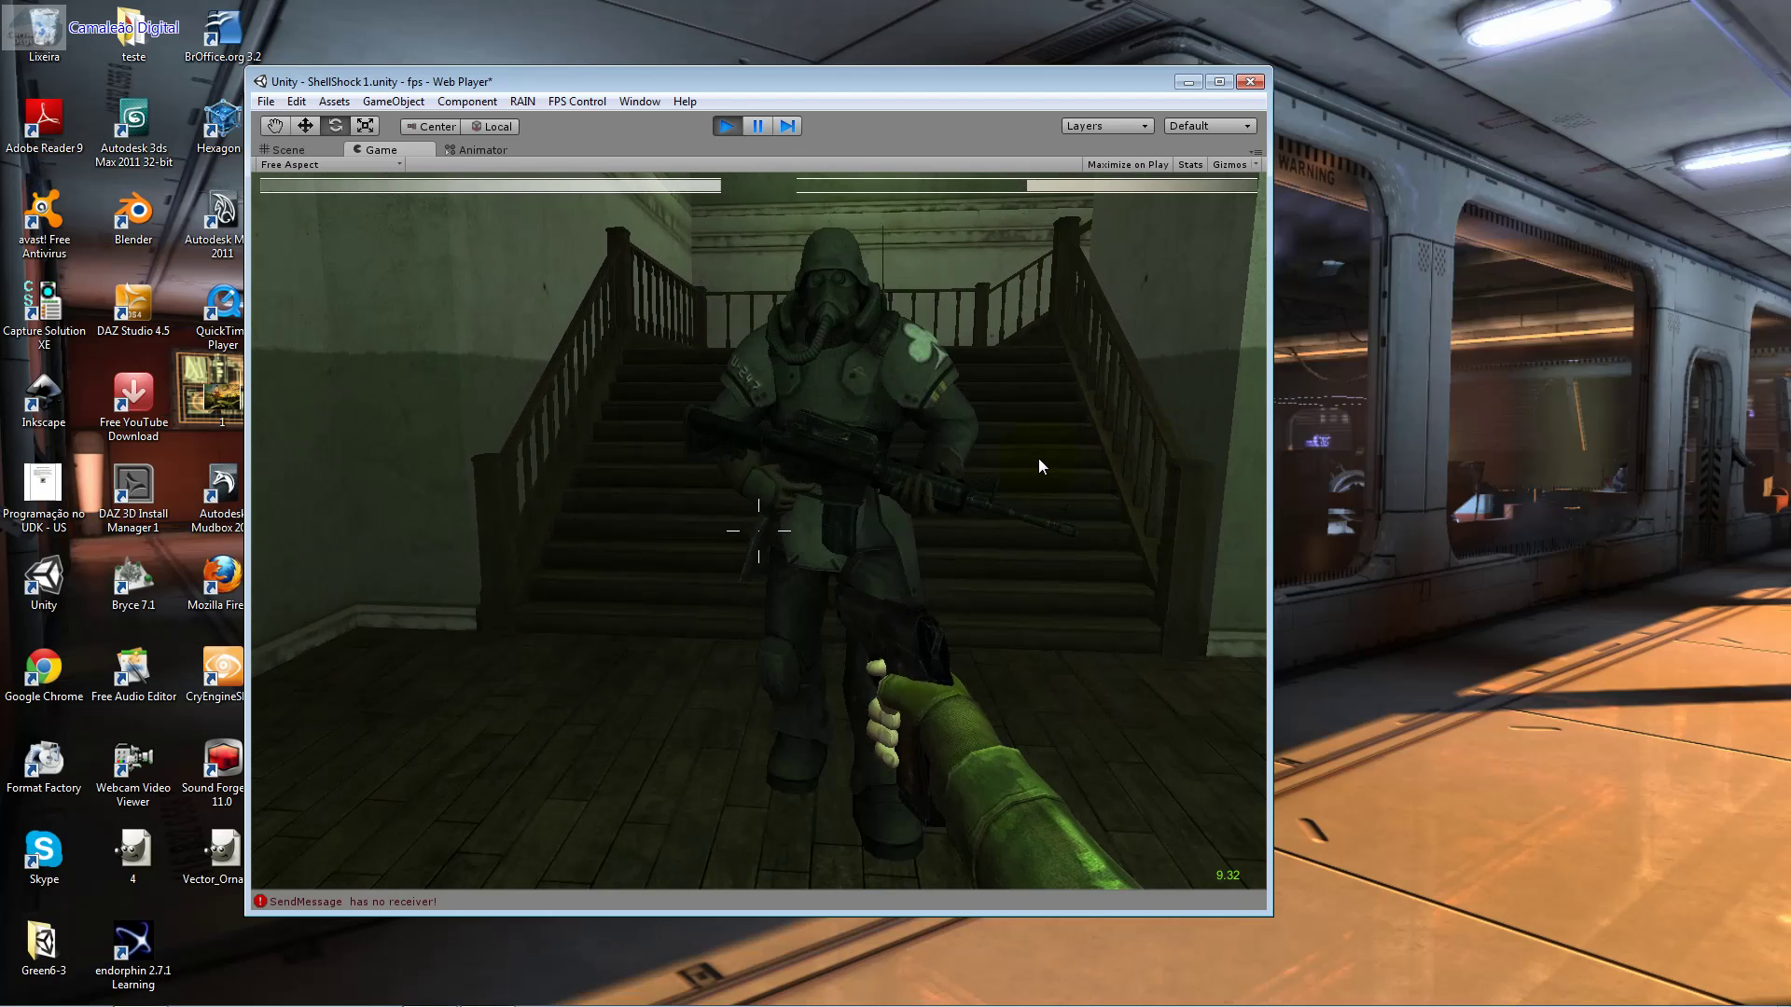
{"action": "key", "text": "s"}
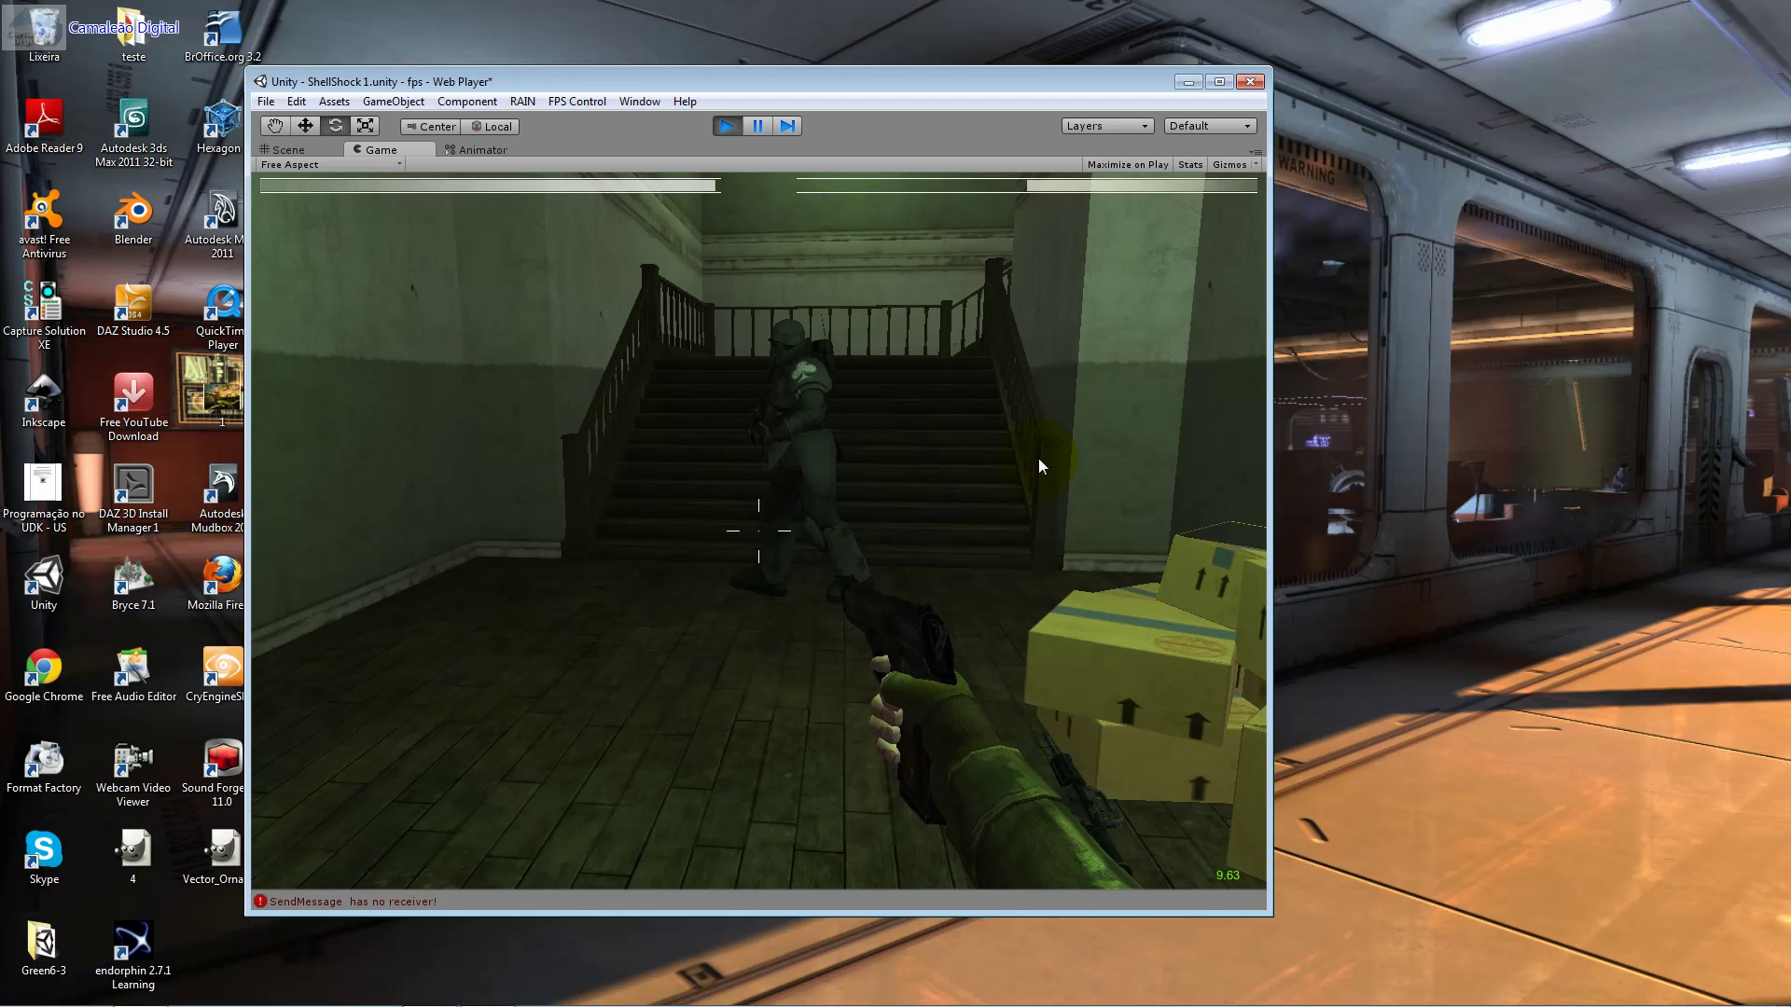
{"action": "left_click", "coordinate": [1064, 428]}
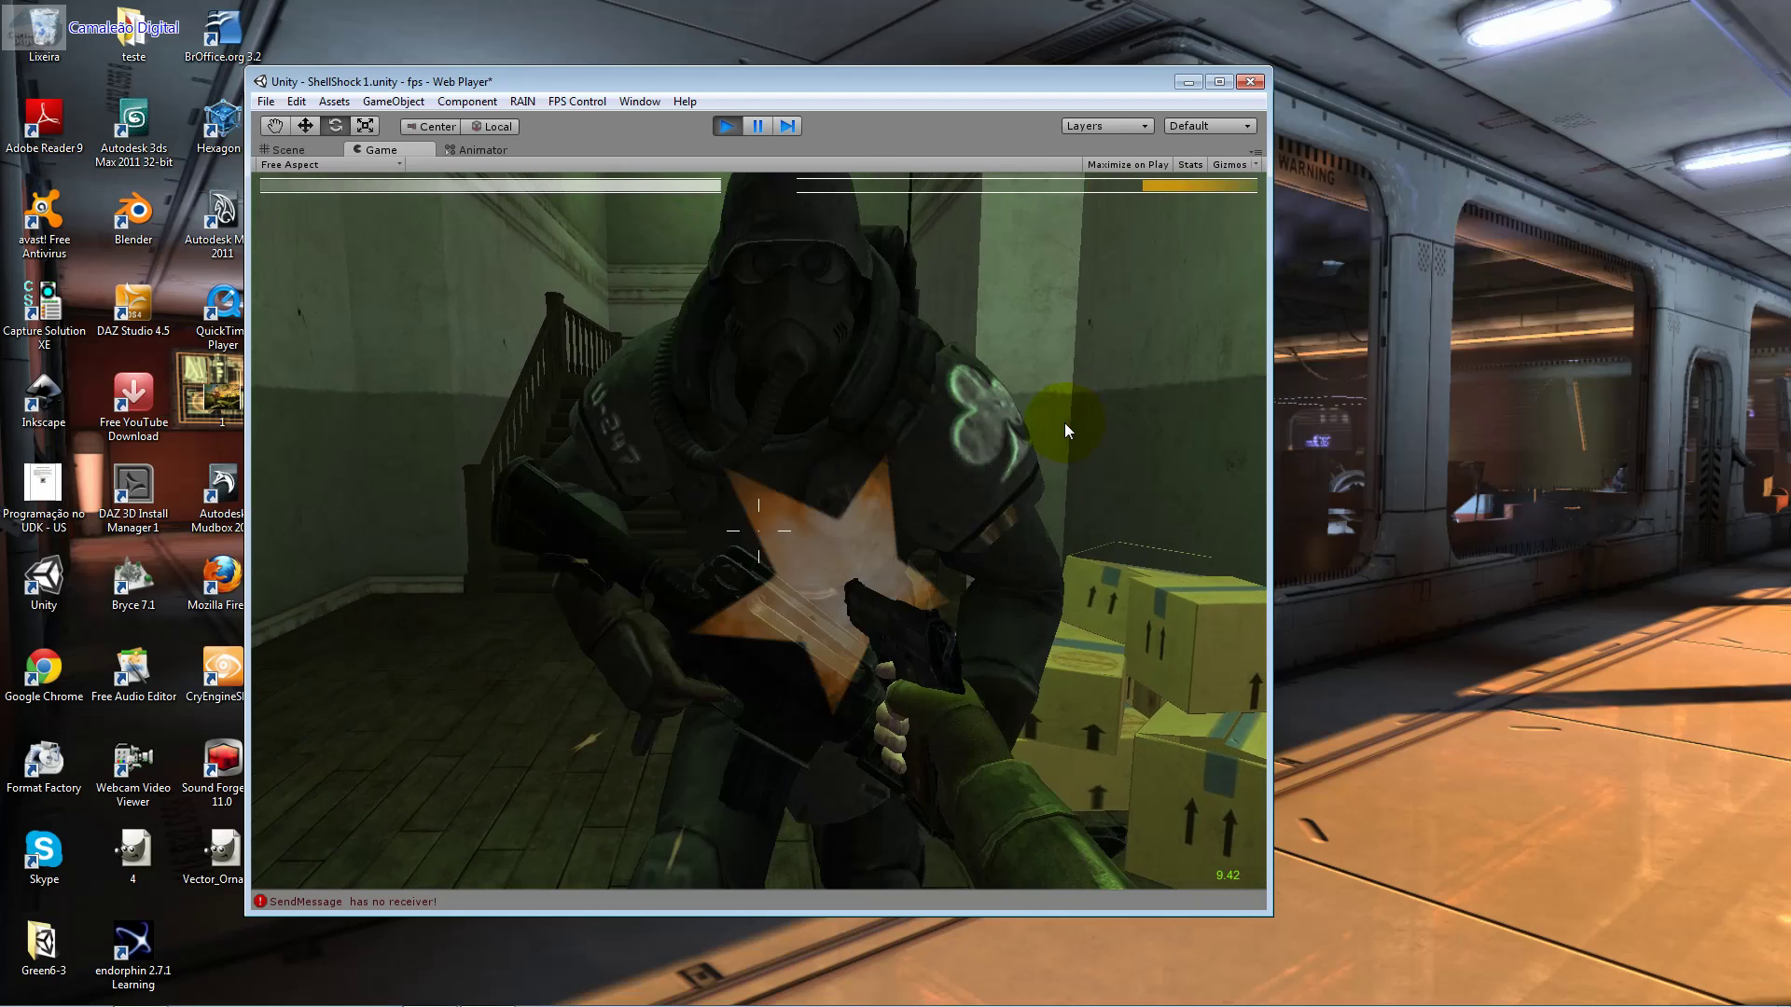
{"action": "key", "text": "s"}
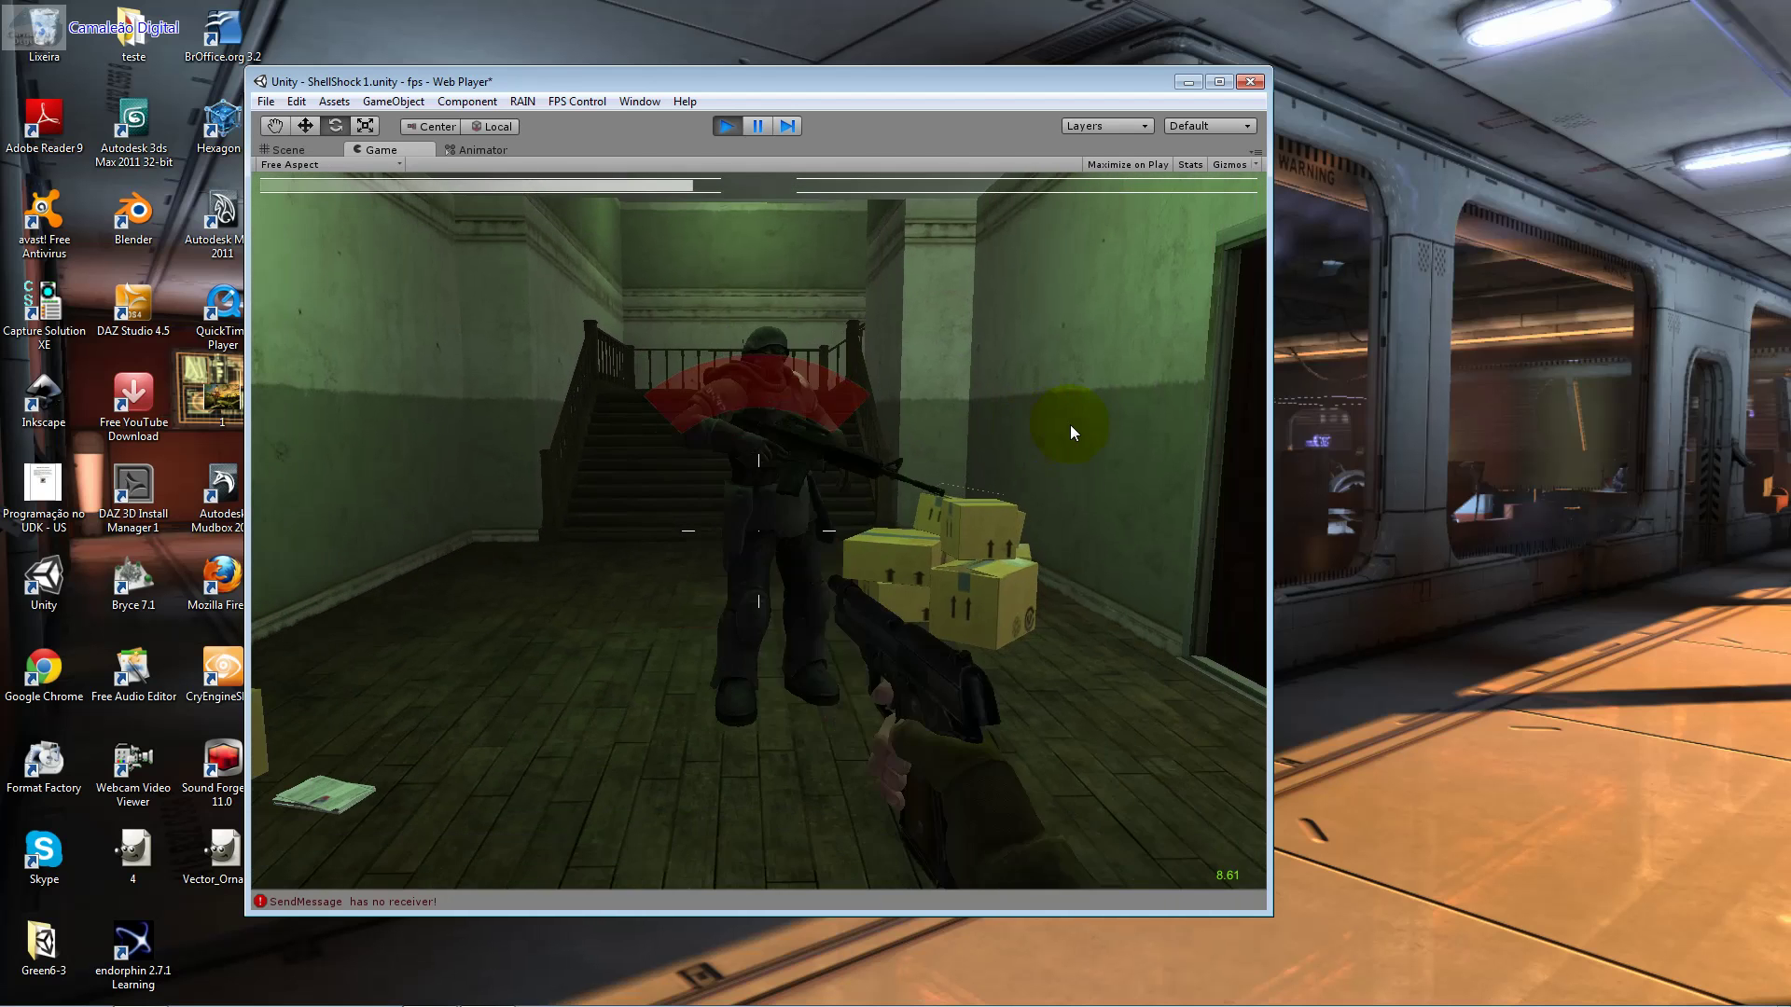
{"action": "key", "text": "s"}
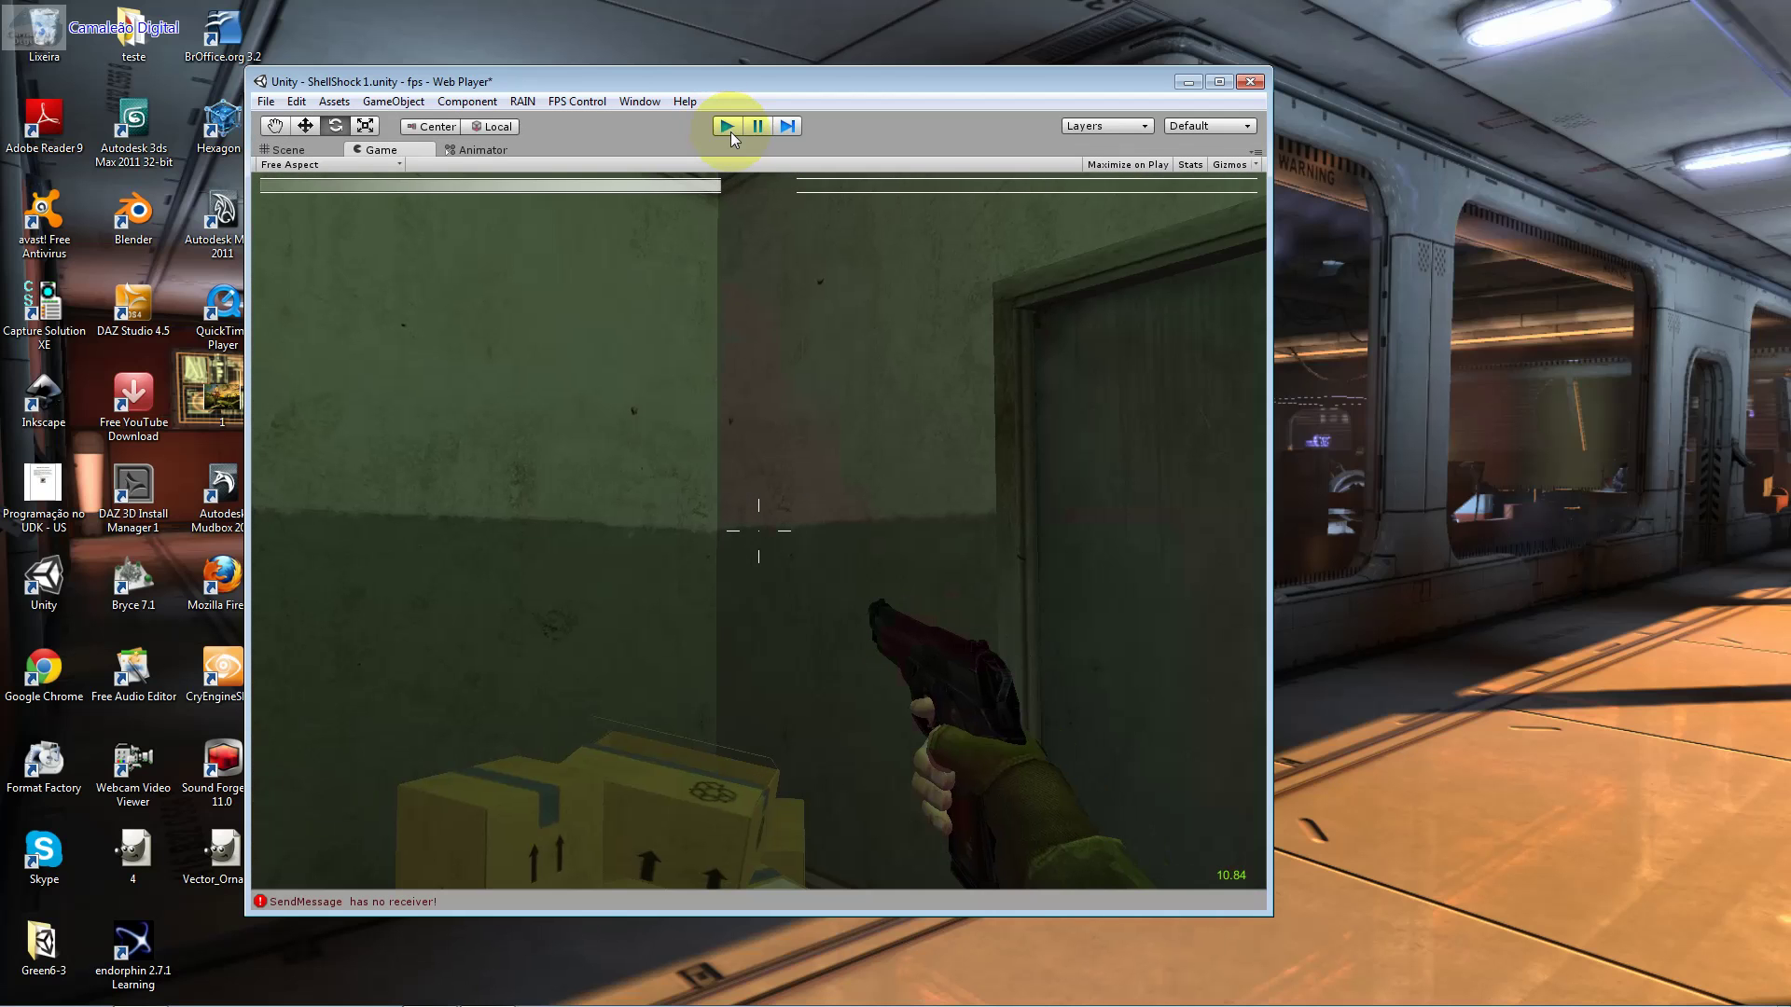
Step: Stop the test run and bring up a floating Inspector over the Scene view
{"action": "left_click", "coordinate": [730, 132]}
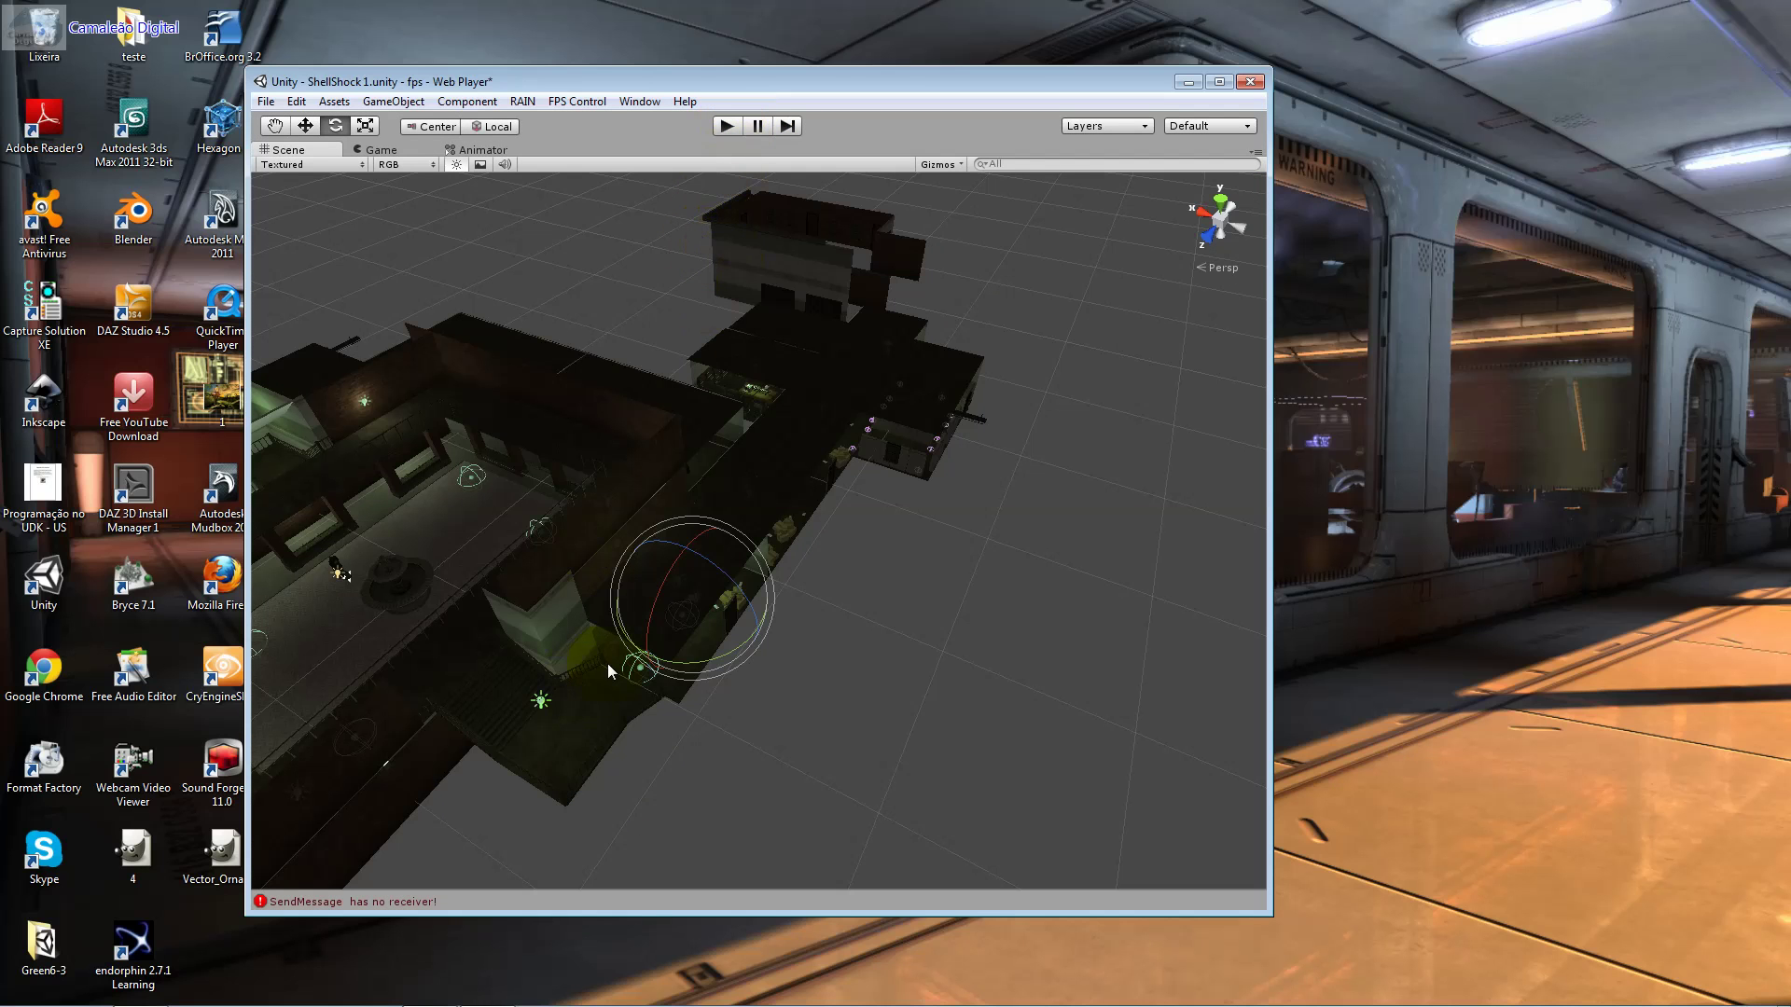
{"action": "left_click", "coordinate": [313, 133]}
{"action": "left_click", "coordinate": [639, 101]}
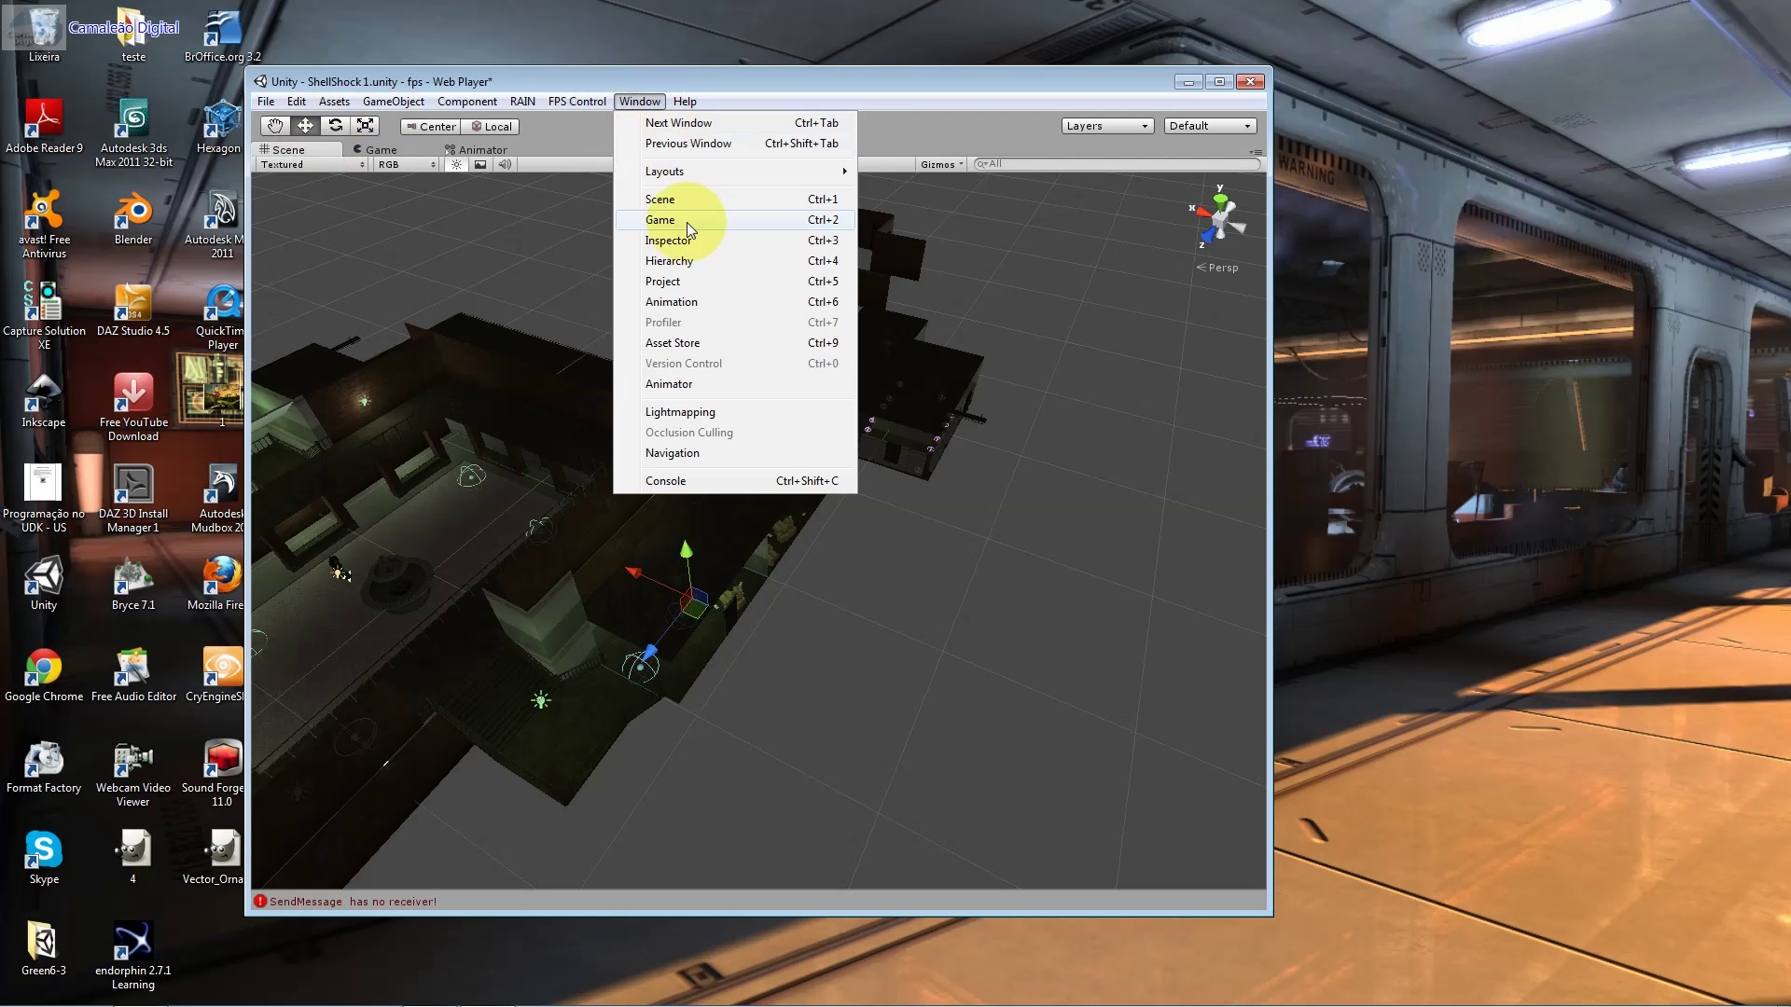
{"action": "left_click", "coordinate": [691, 244]}
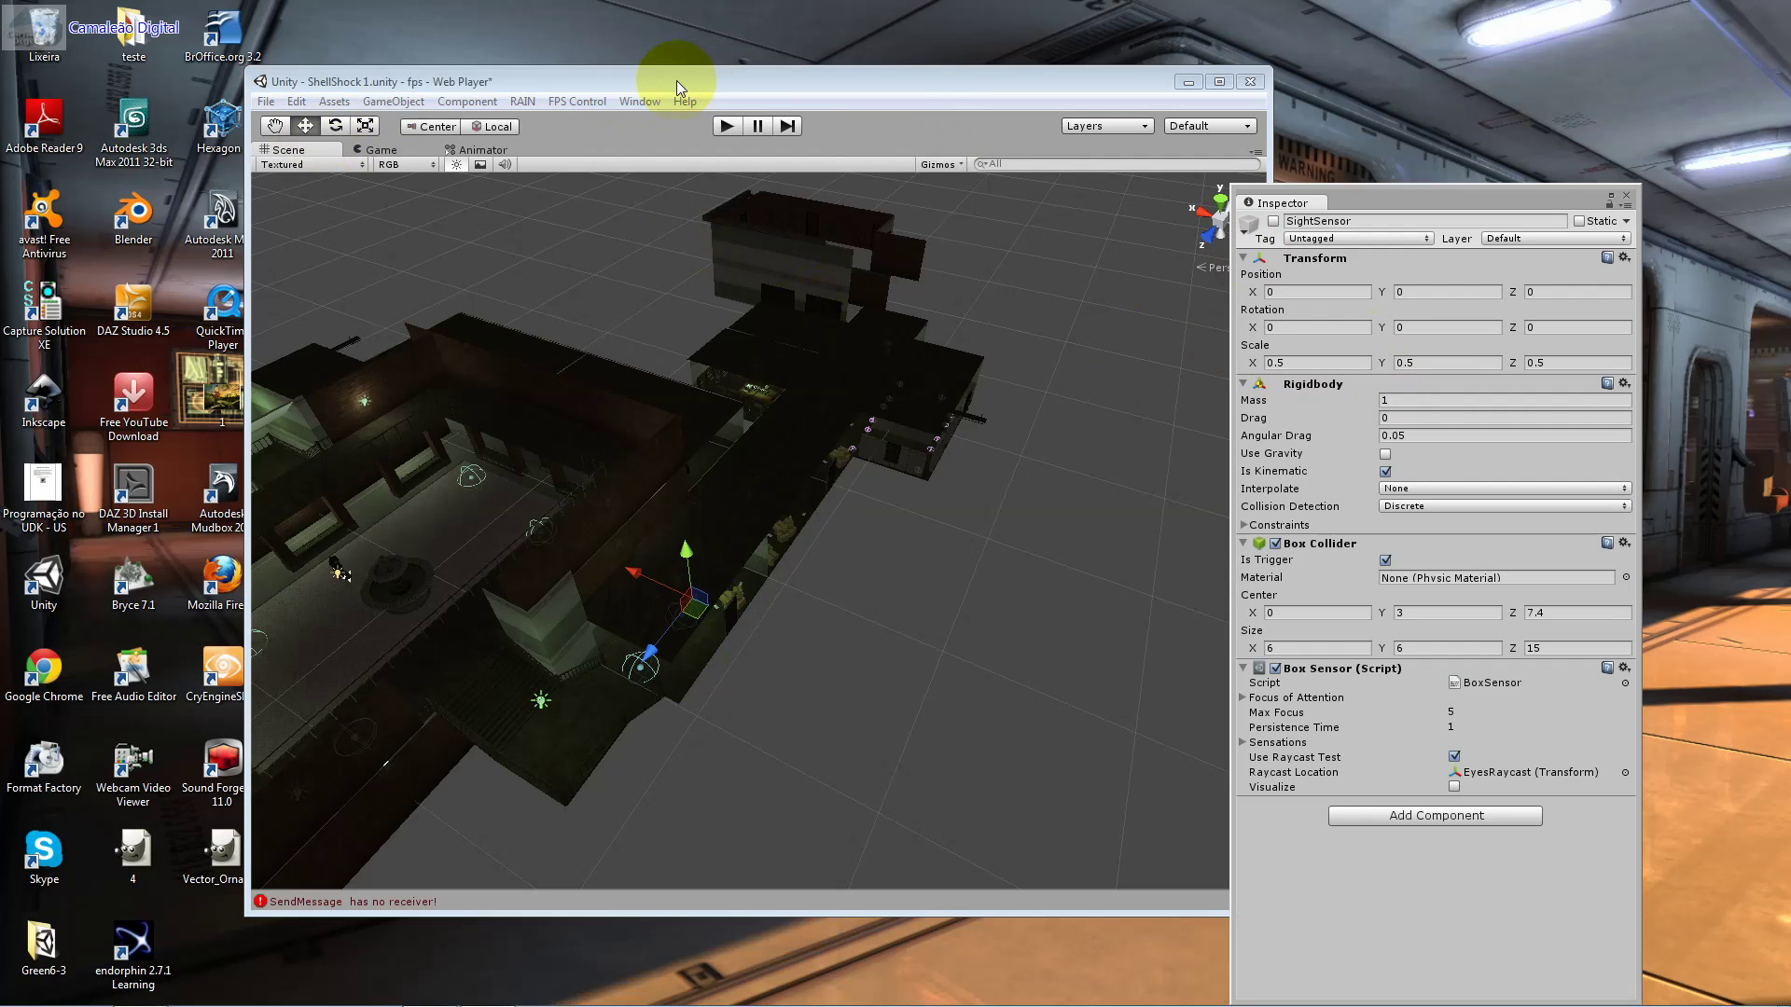
{"action": "left_click", "coordinate": [651, 98]}
{"action": "left_click", "coordinate": [686, 240]}
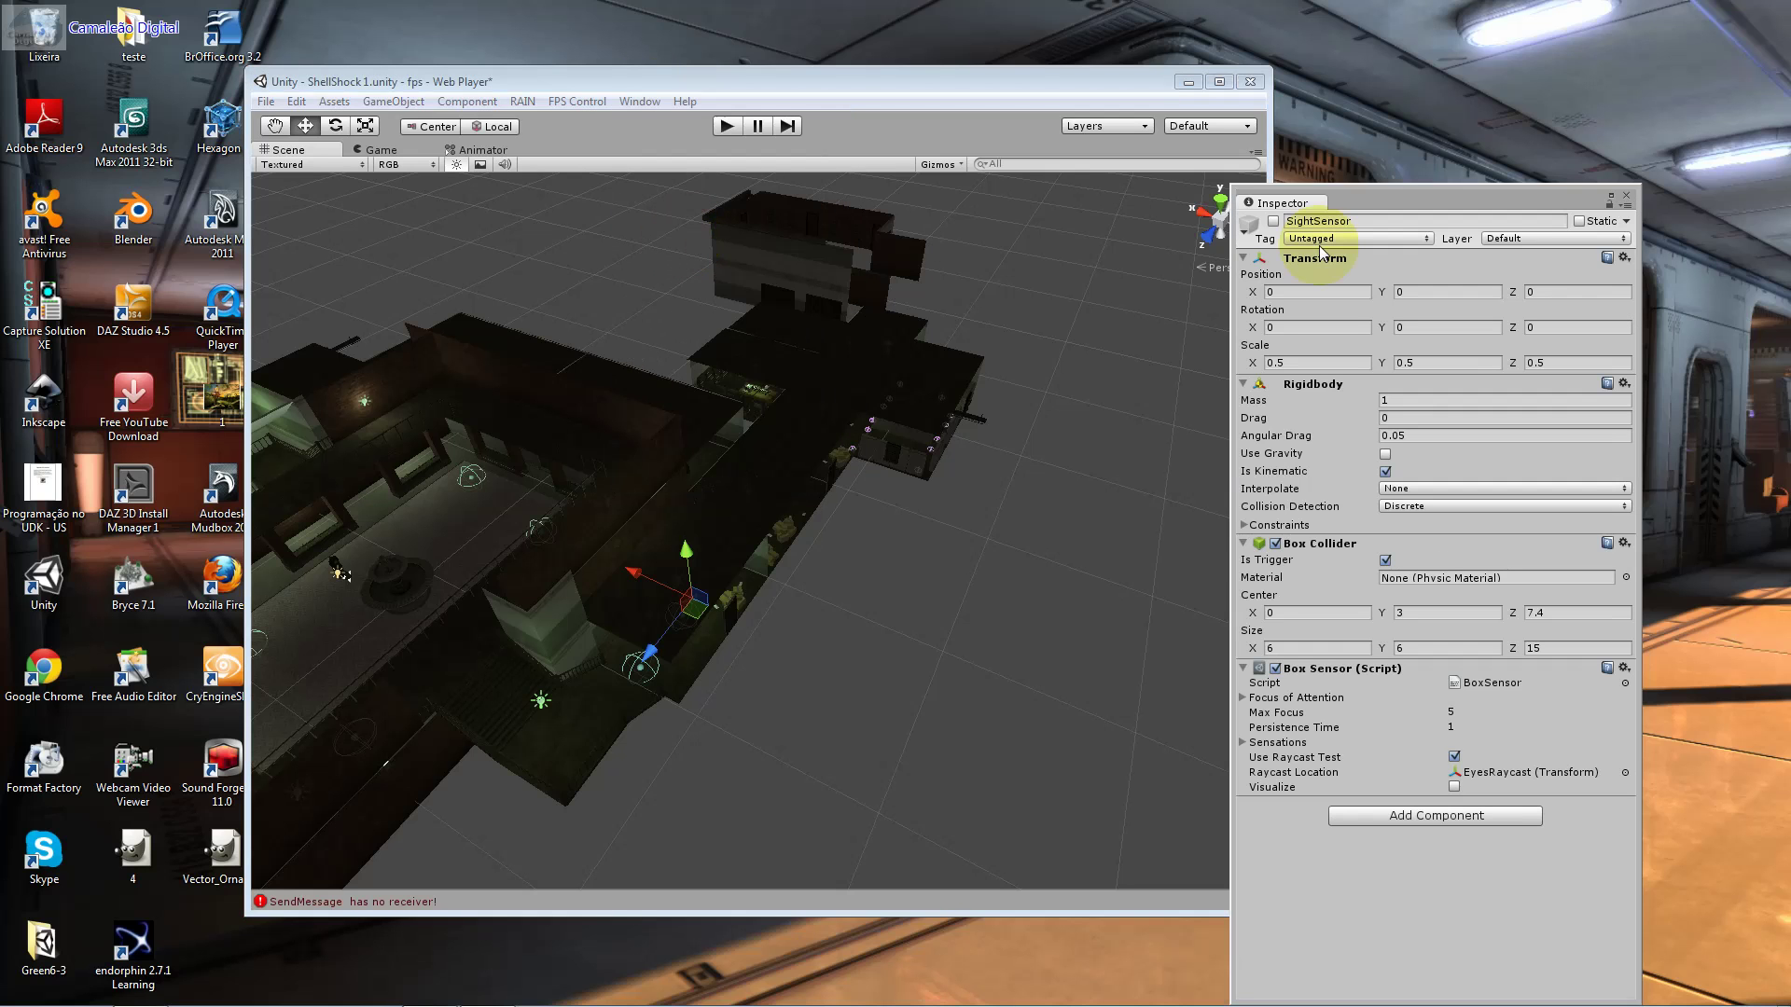
{"action": "left_click_drag", "start_coordinate": [1330, 207], "coordinate": [849, 62]}
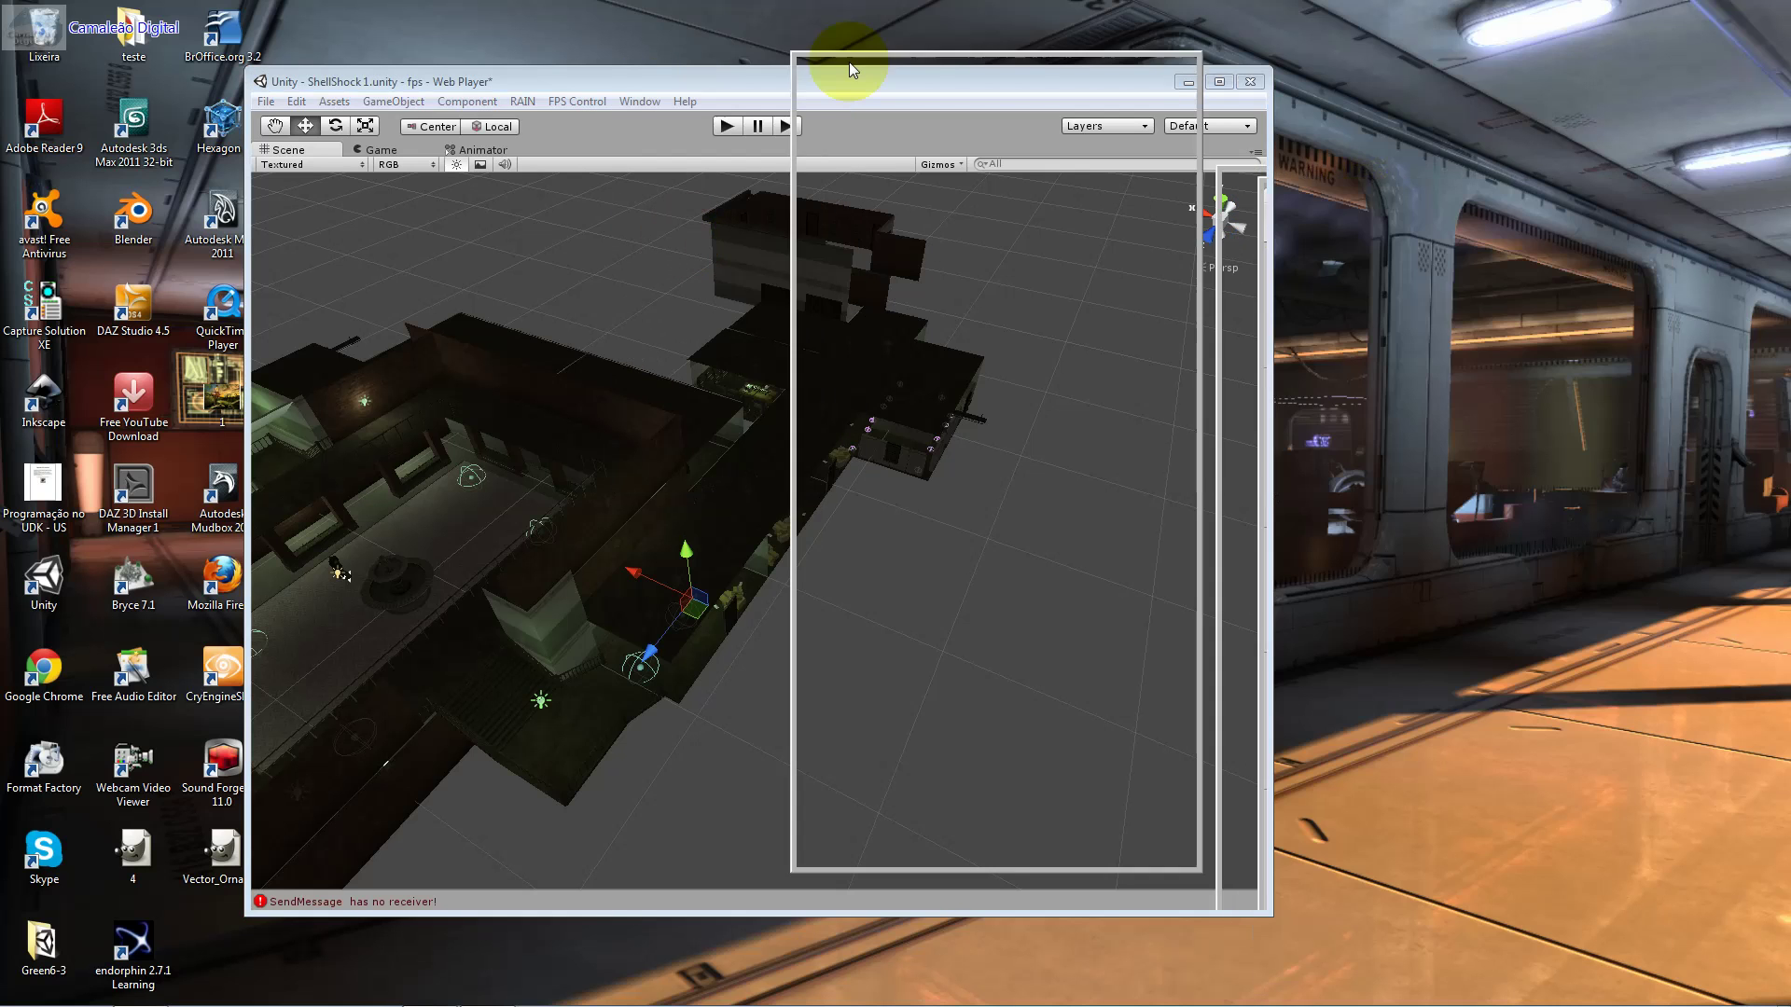
Step: Open the Hierarchy, expand BadGuys > ShockTrooper2 and select its SightSensor
{"action": "left_click", "coordinate": [649, 99]}
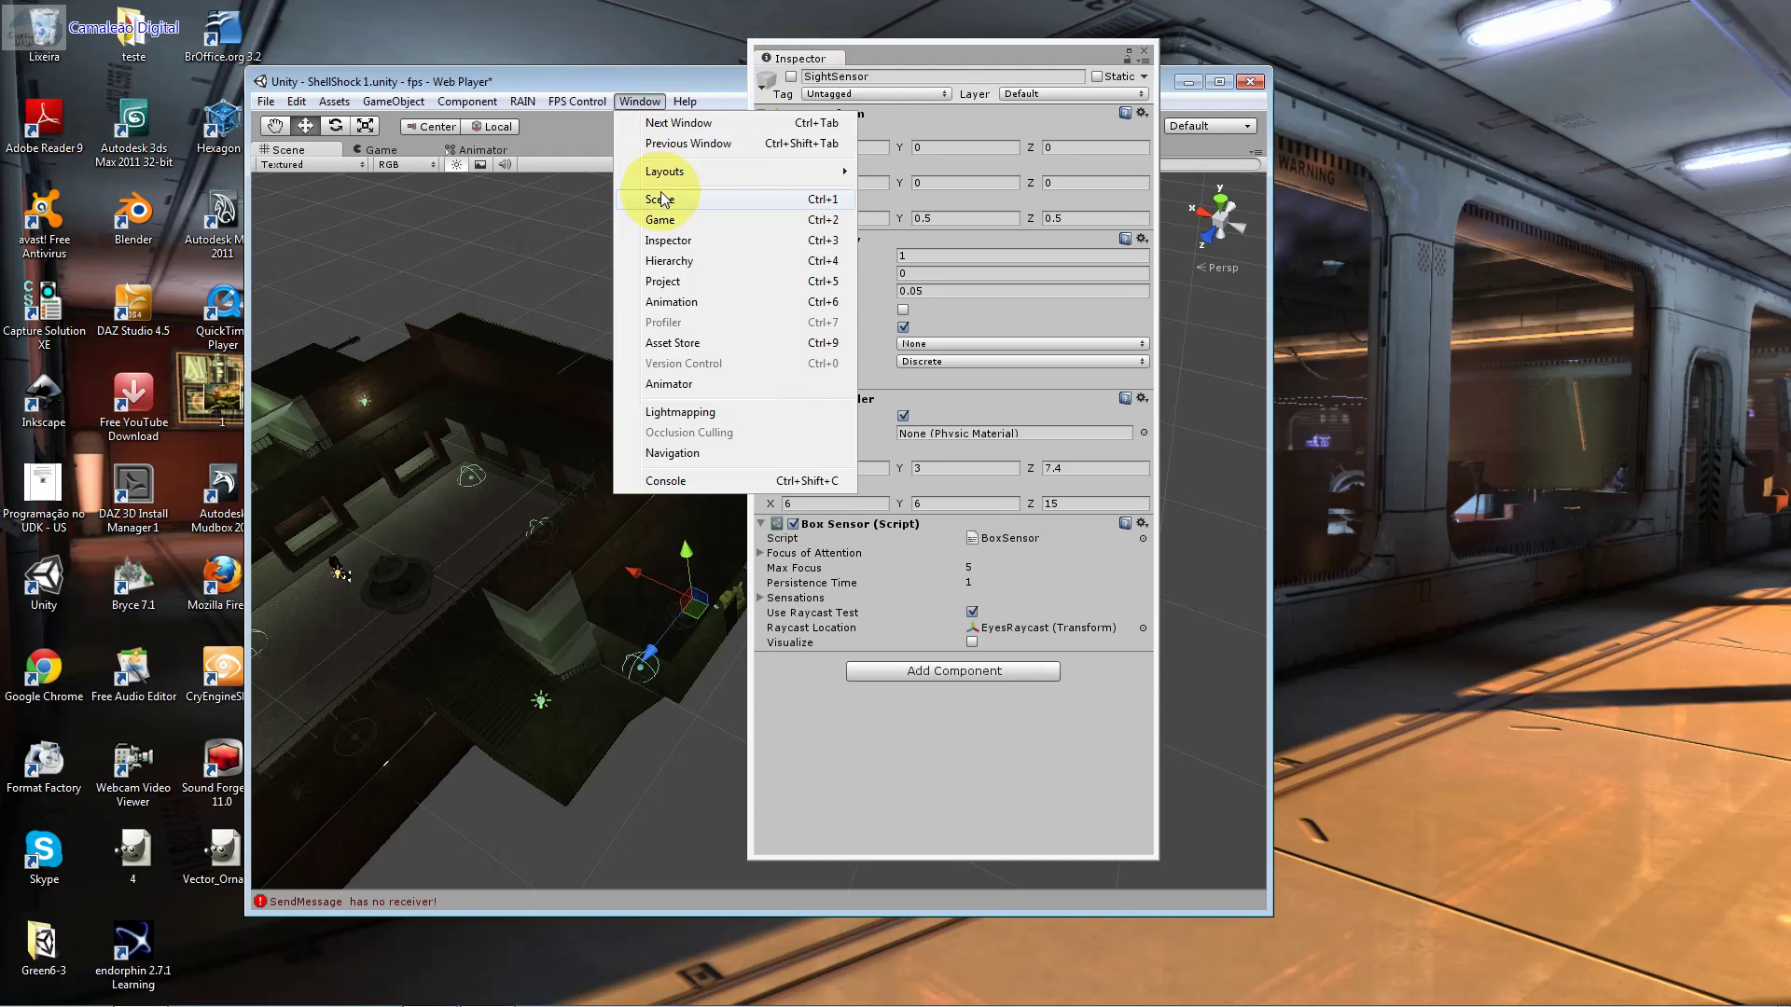
{"action": "left_click", "coordinate": [687, 276]}
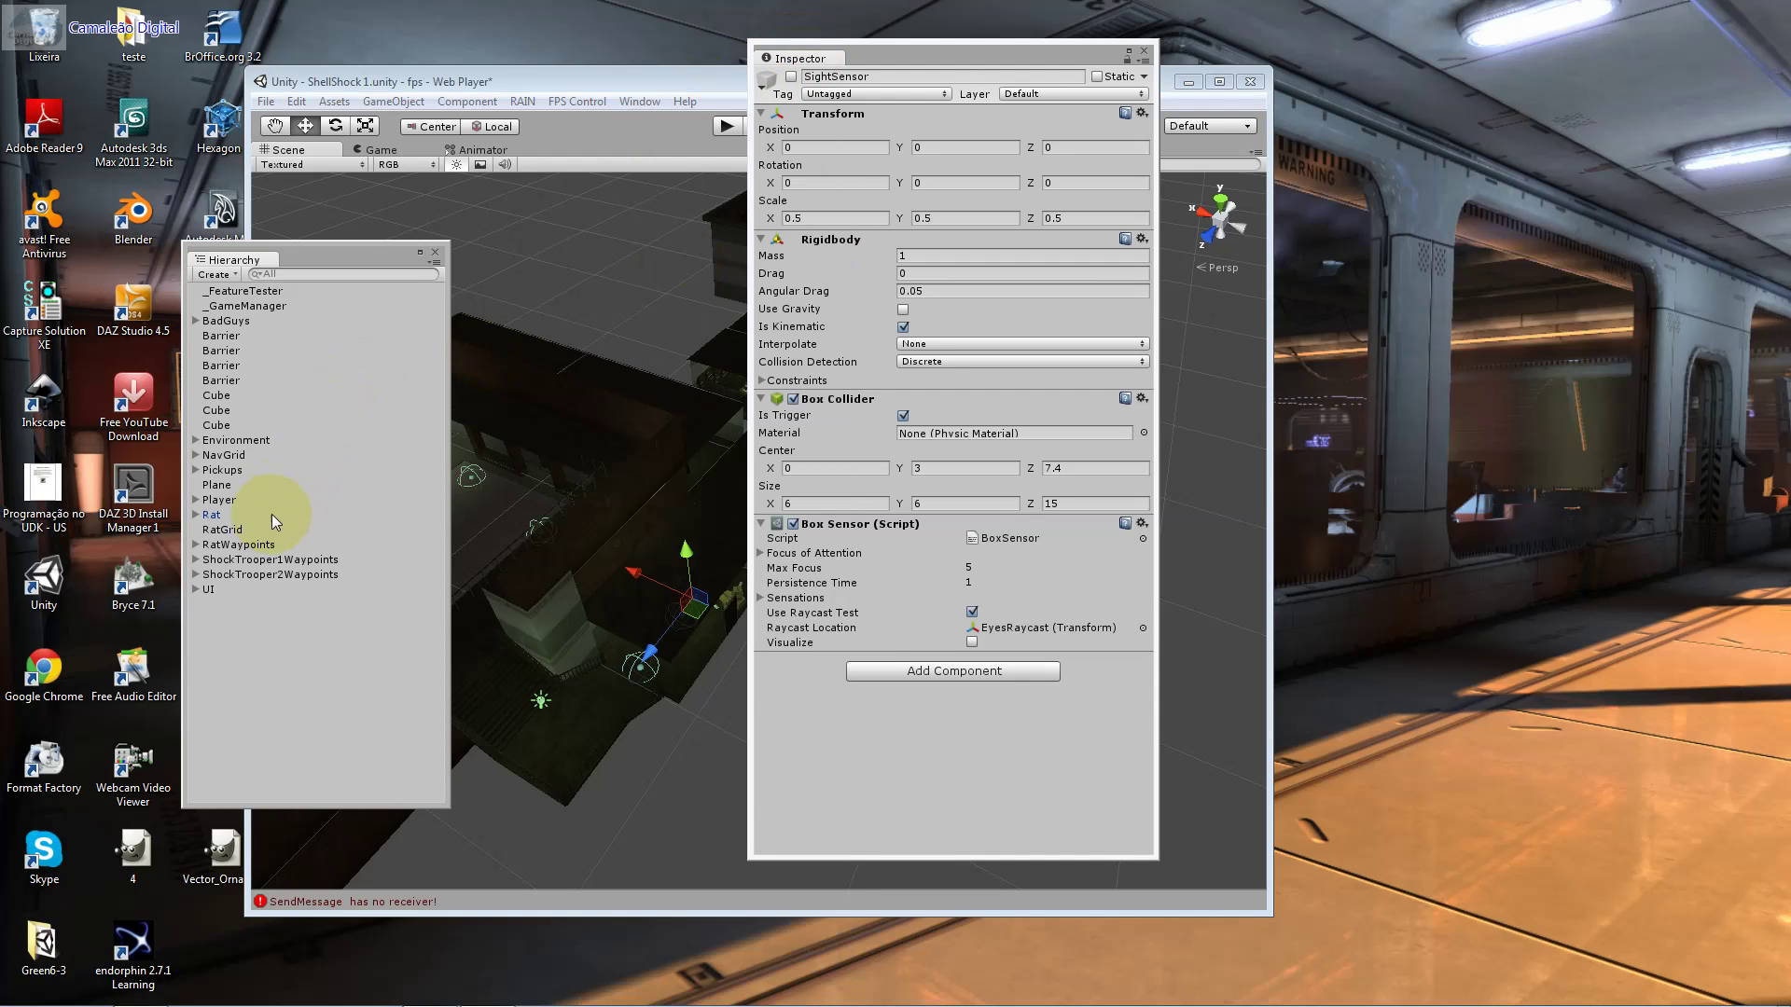
{"action": "left_click", "coordinate": [227, 322]}
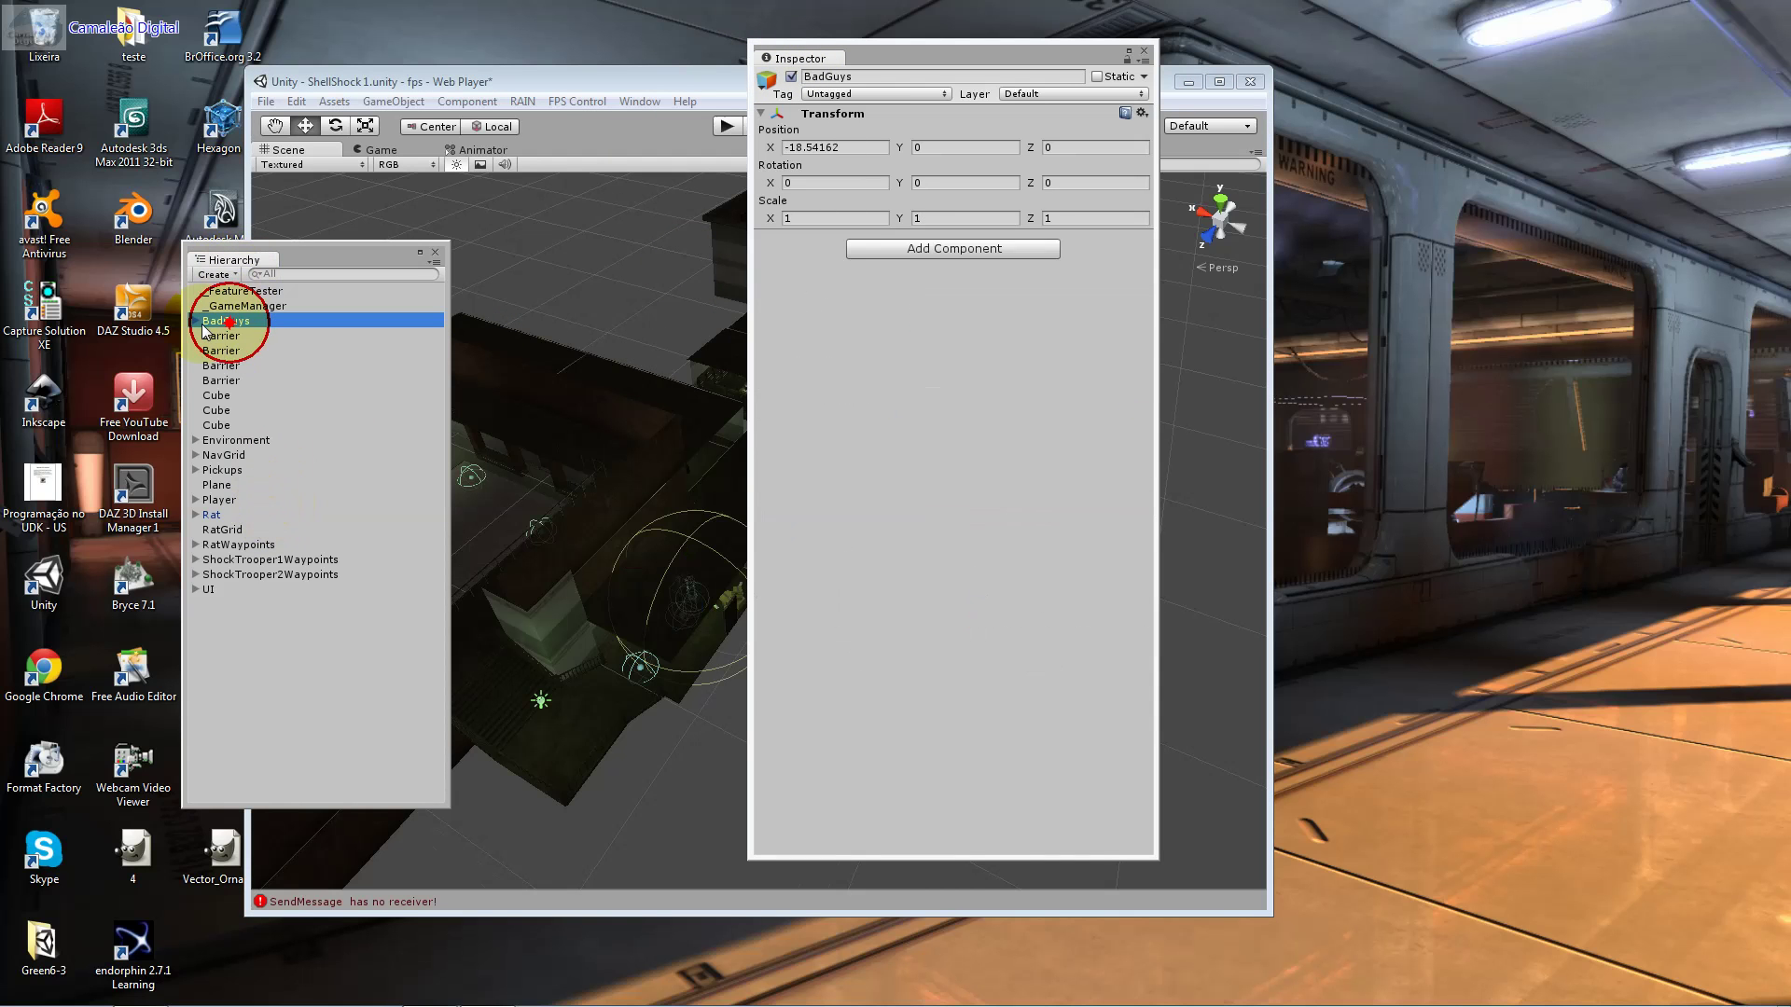
{"action": "left_click", "coordinate": [195, 321]}
{"action": "left_click", "coordinate": [211, 350]}
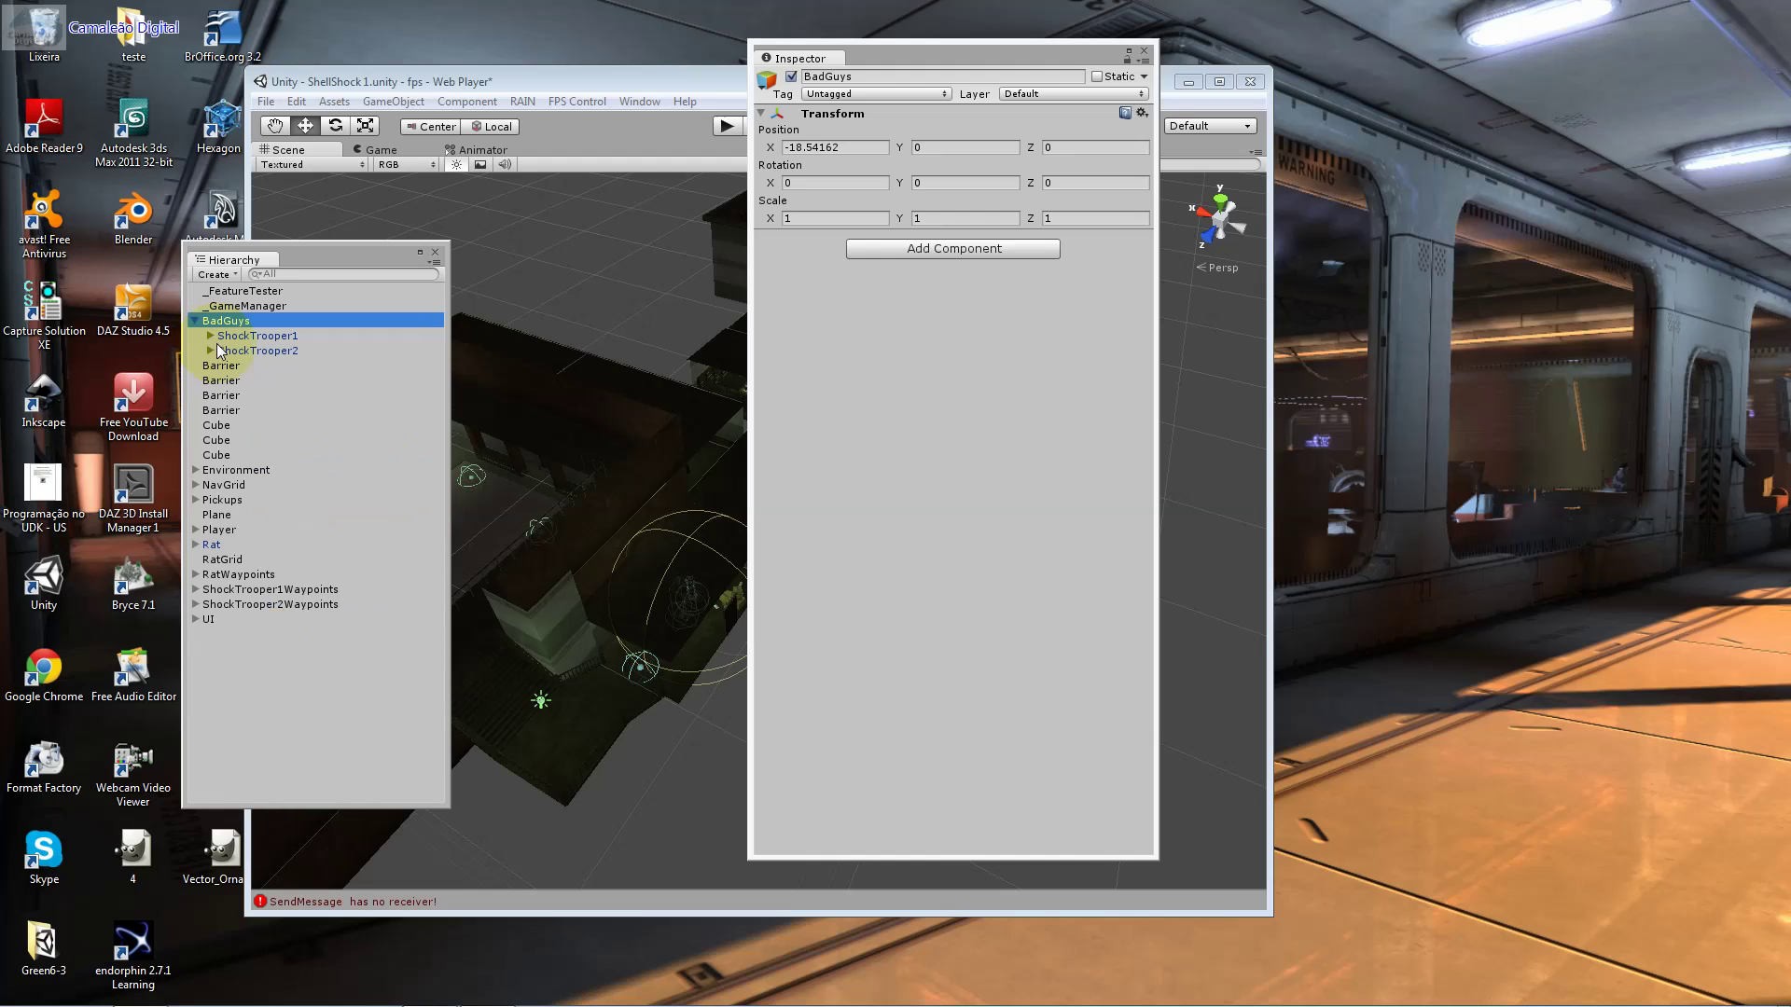
{"action": "left_click", "coordinate": [268, 634]}
{"action": "left_click", "coordinate": [270, 620]}
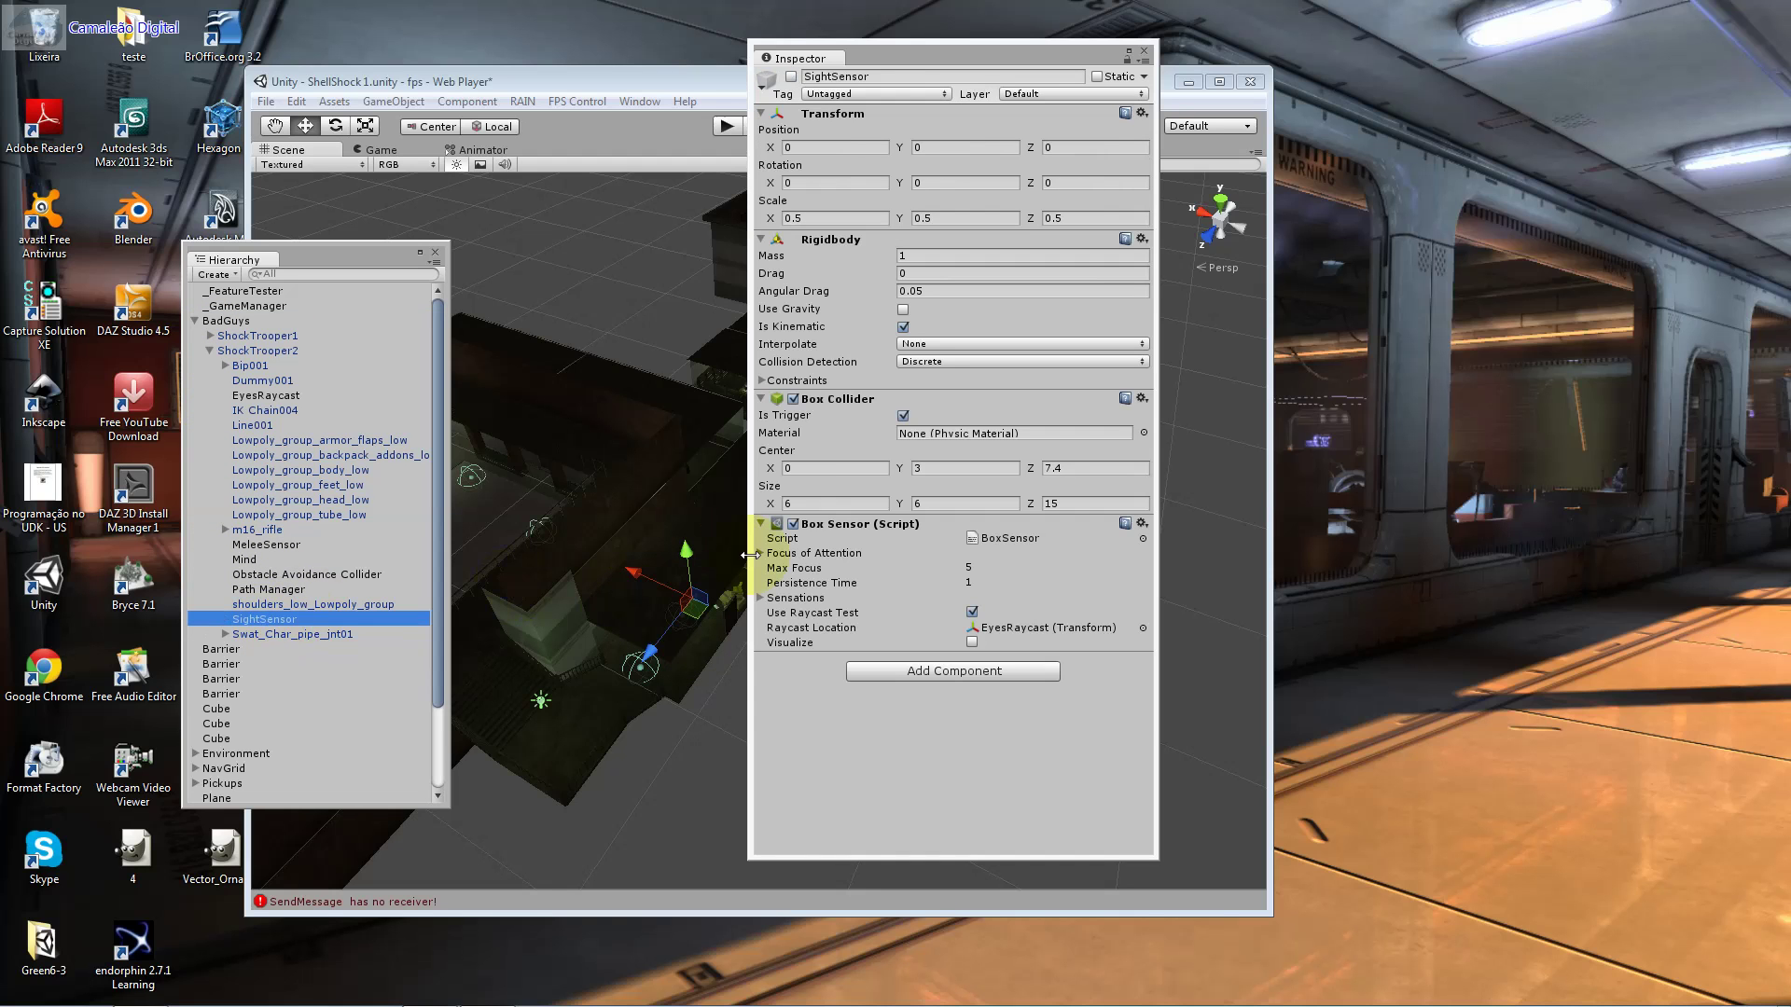
Step: Review the SightSensor's Box Sensor settings, then close the floating Inspector and Hierarchy
{"action": "left_click", "coordinate": [791, 84]}
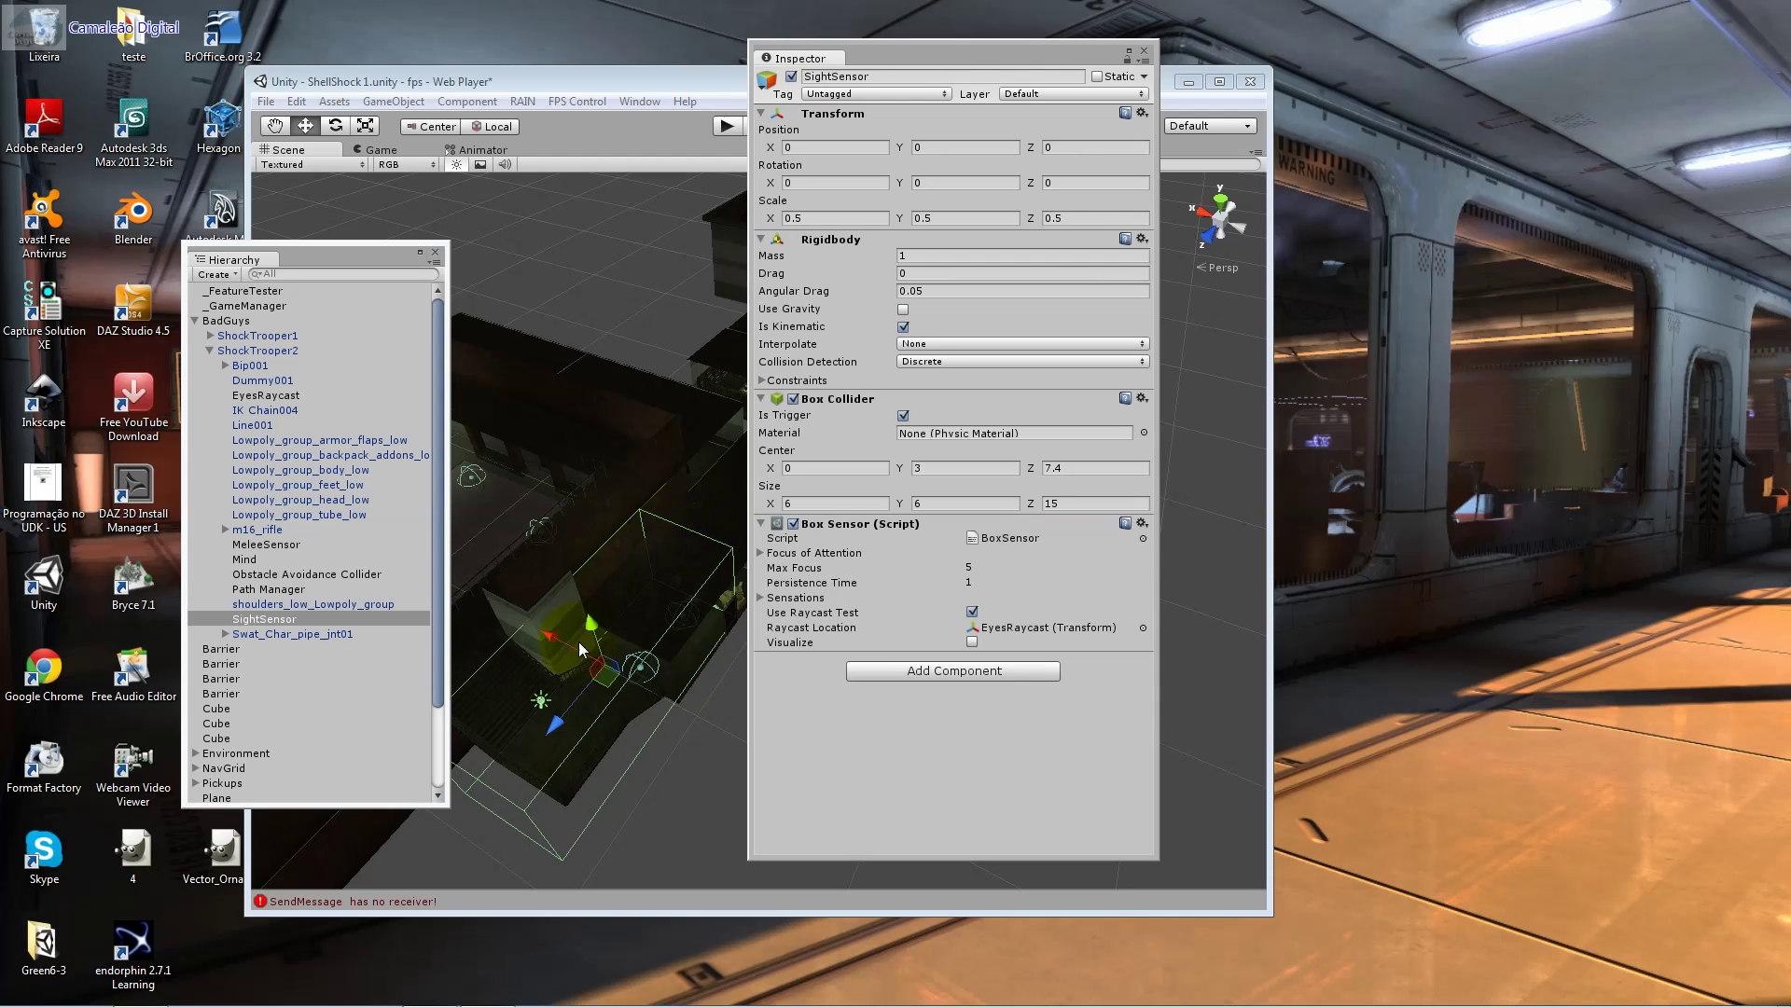
{"action": "left_click", "coordinate": [1144, 52]}
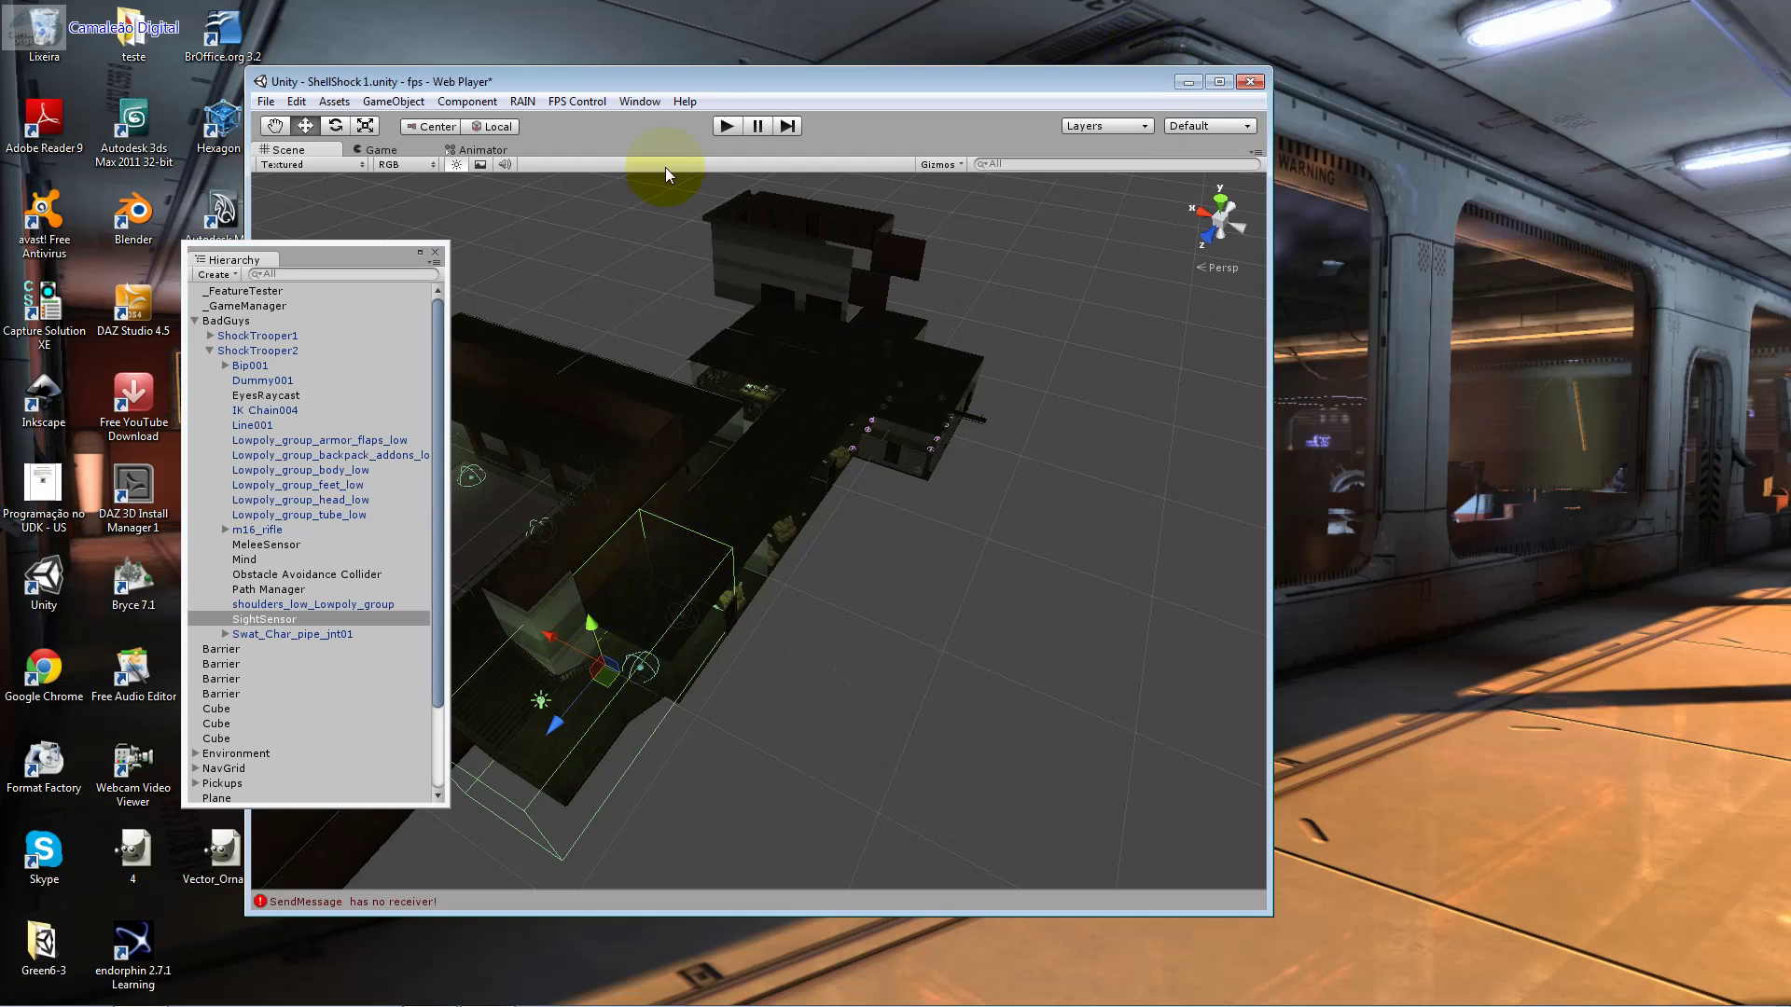
{"action": "left_click", "coordinate": [433, 252]}
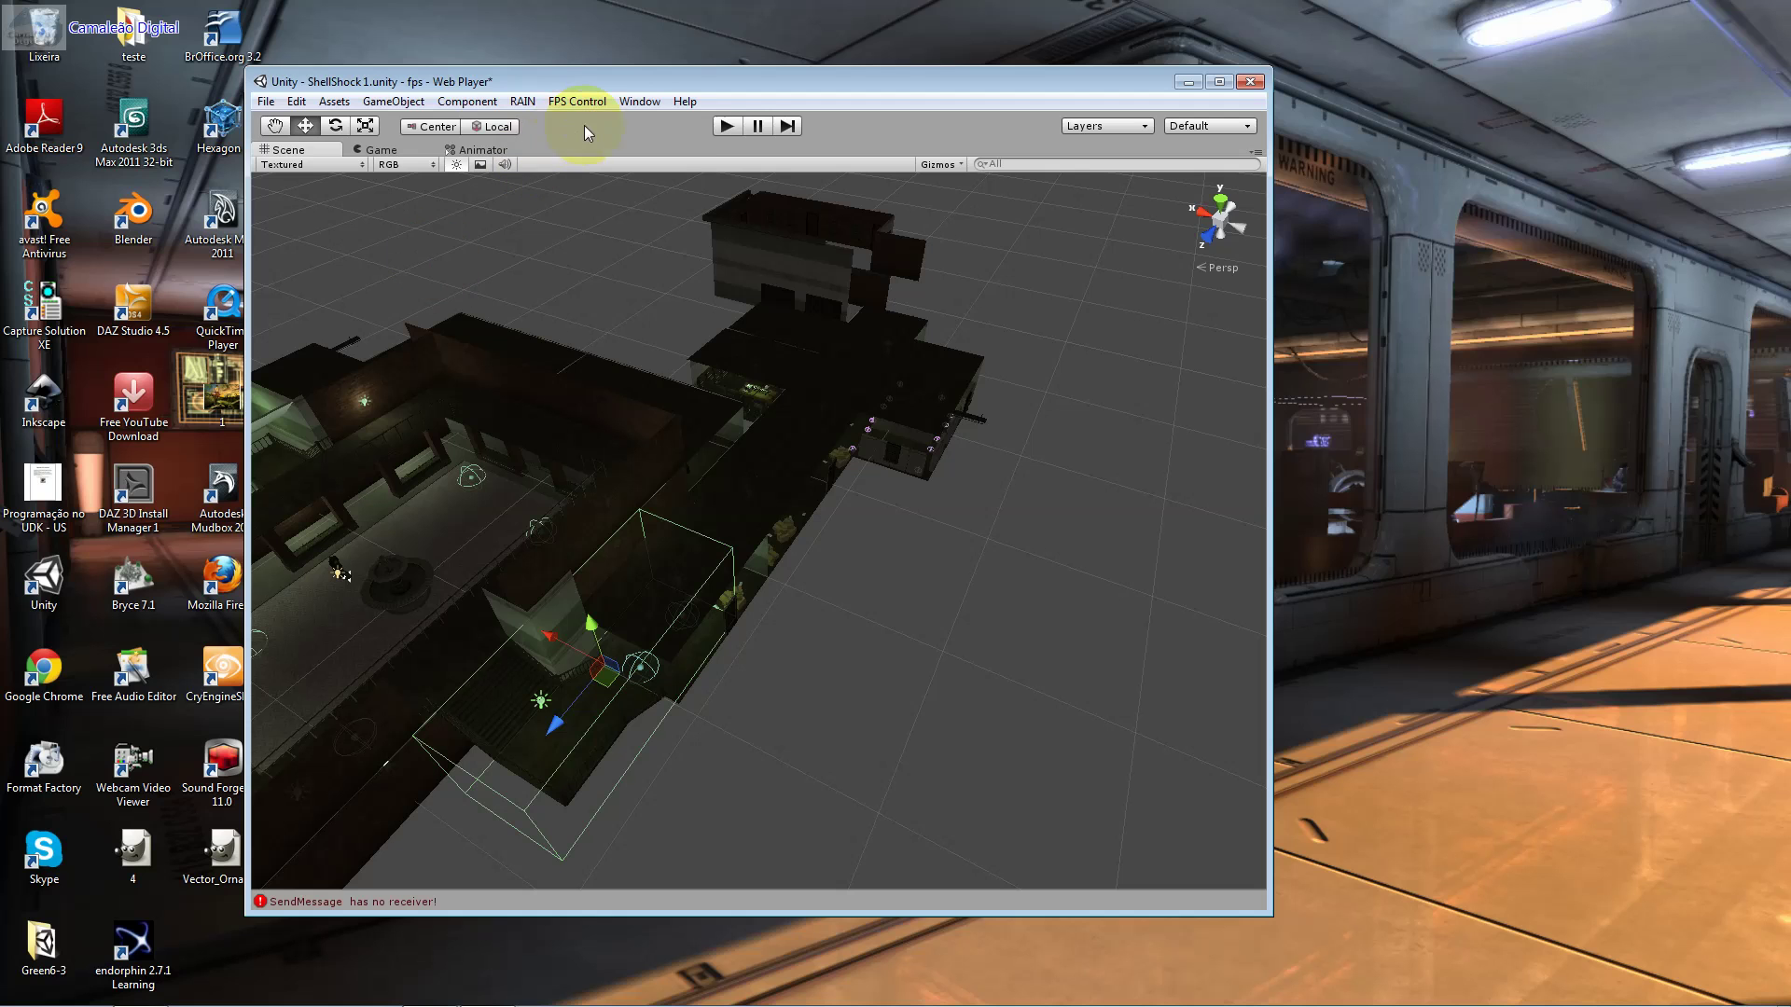
{"action": "left_click", "coordinate": [726, 127]}
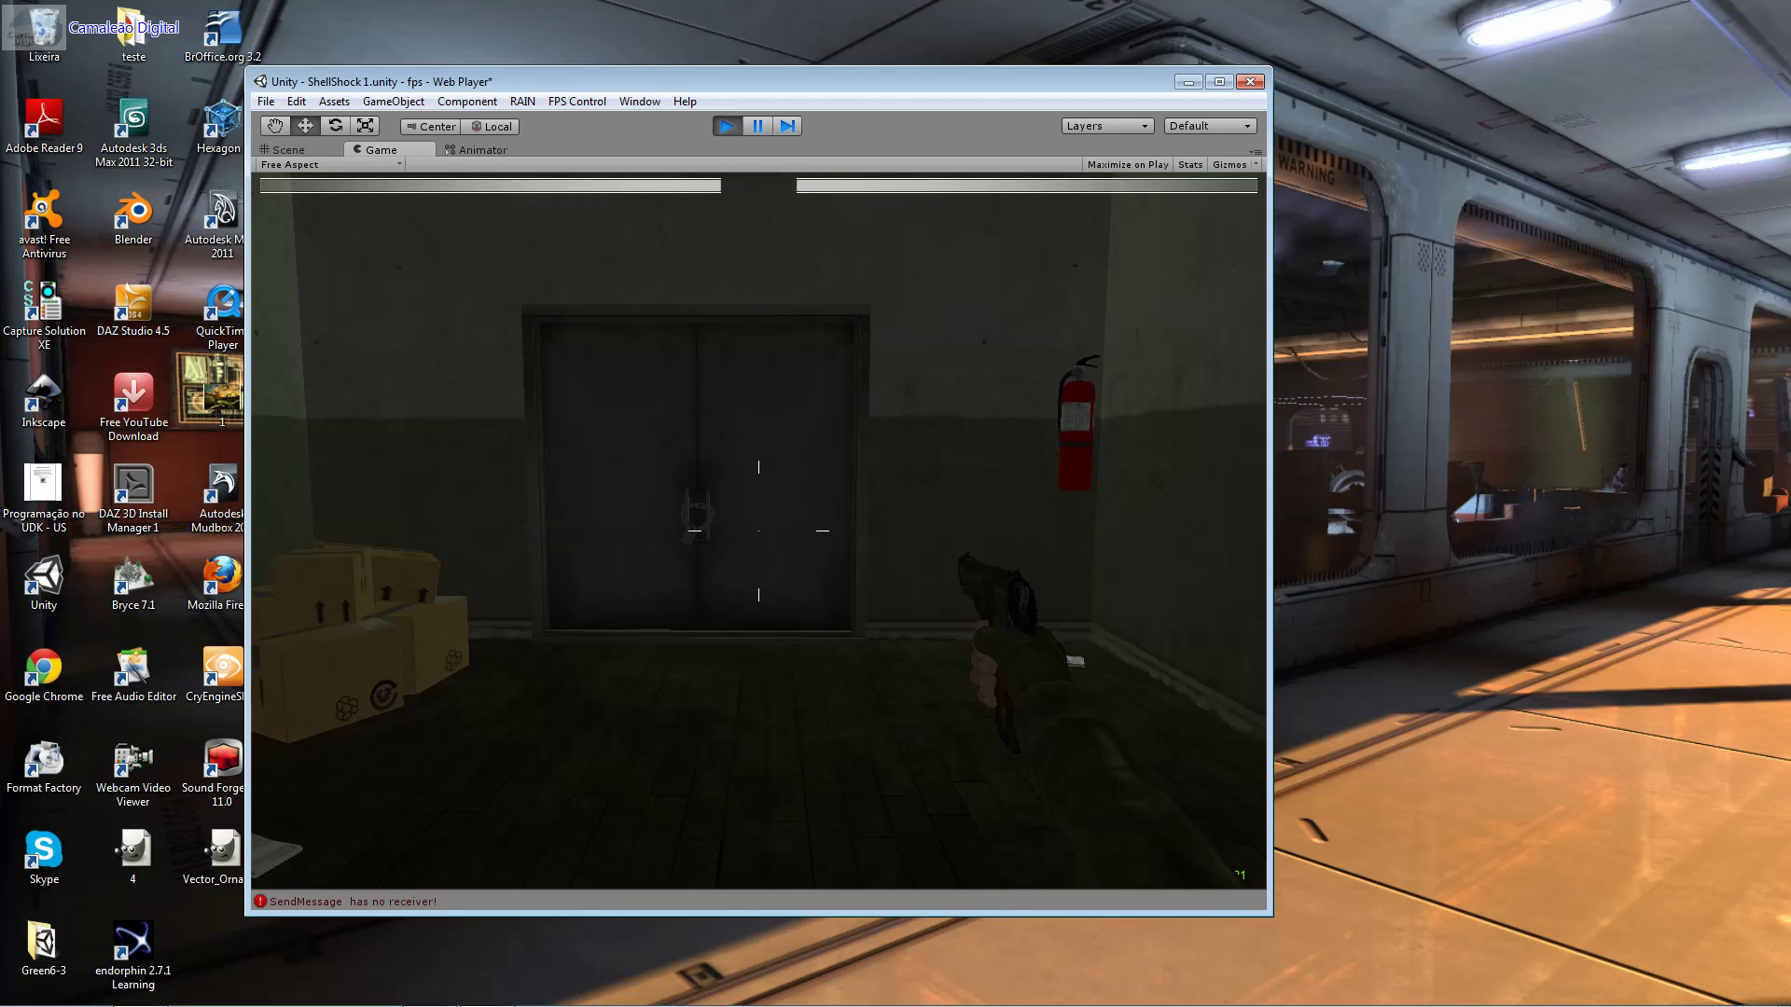
{"action": "left_click", "coordinate": [757, 128]}
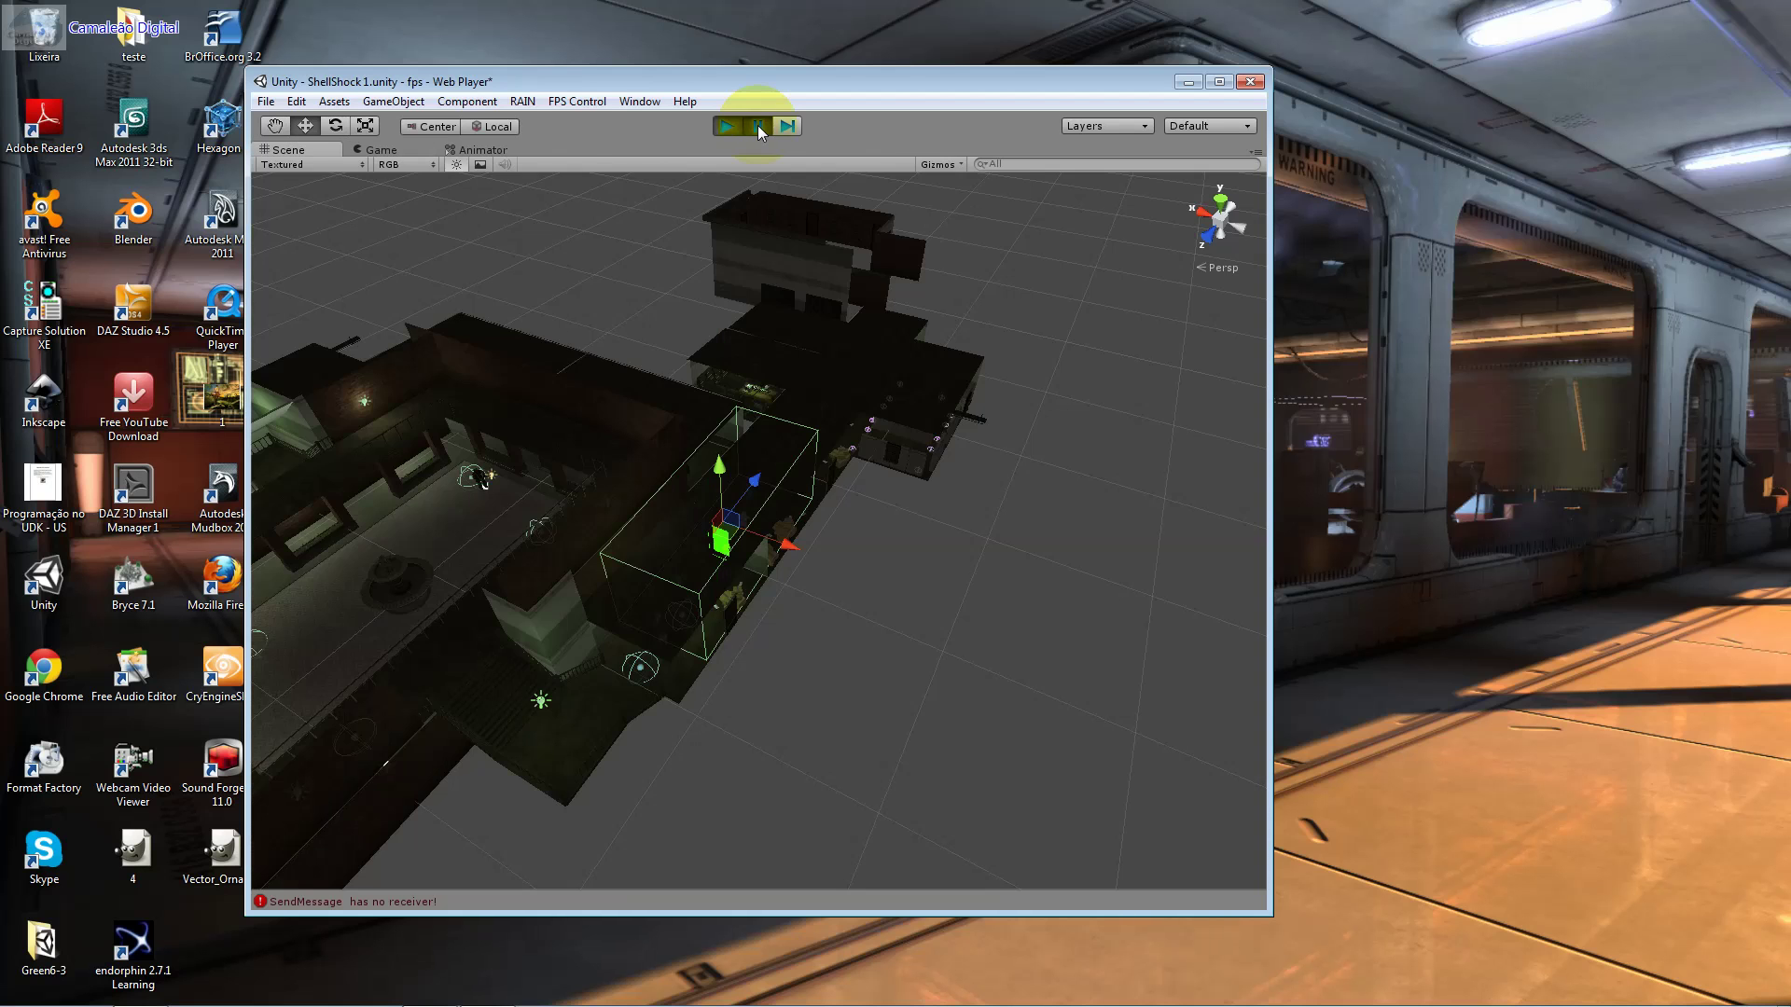
{"action": "left_click", "coordinate": [752, 137]}
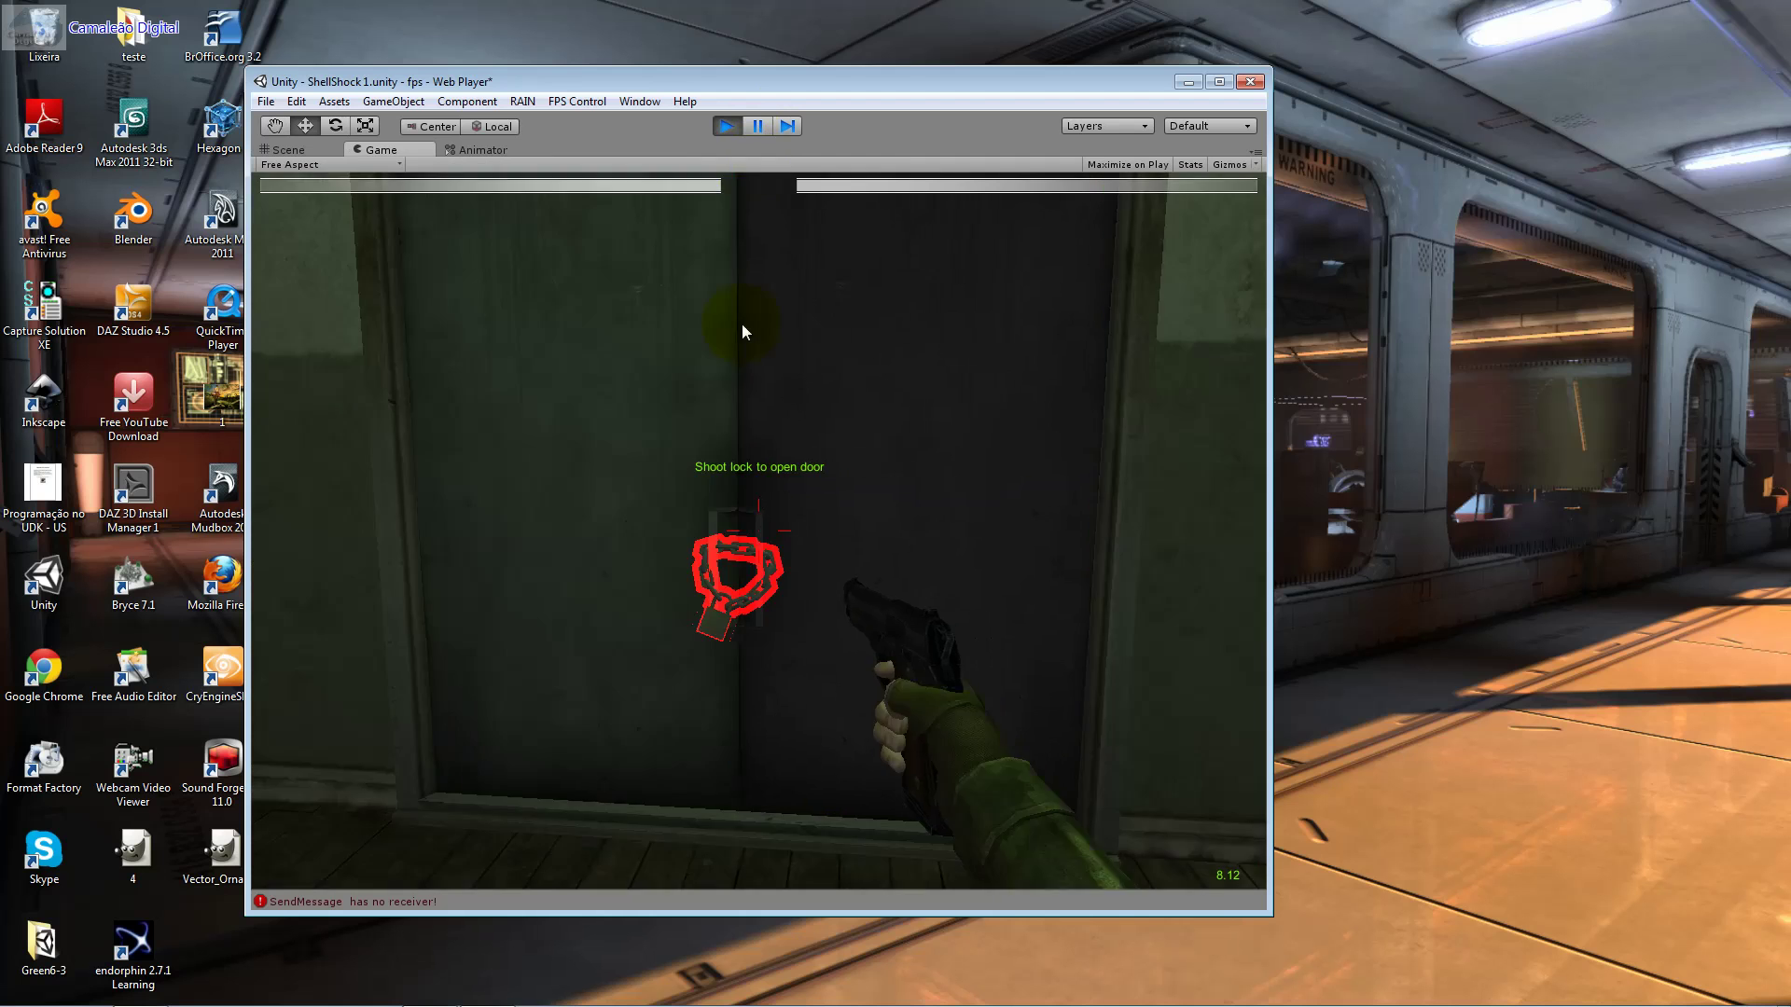
{"action": "left_click", "coordinate": [752, 449]}
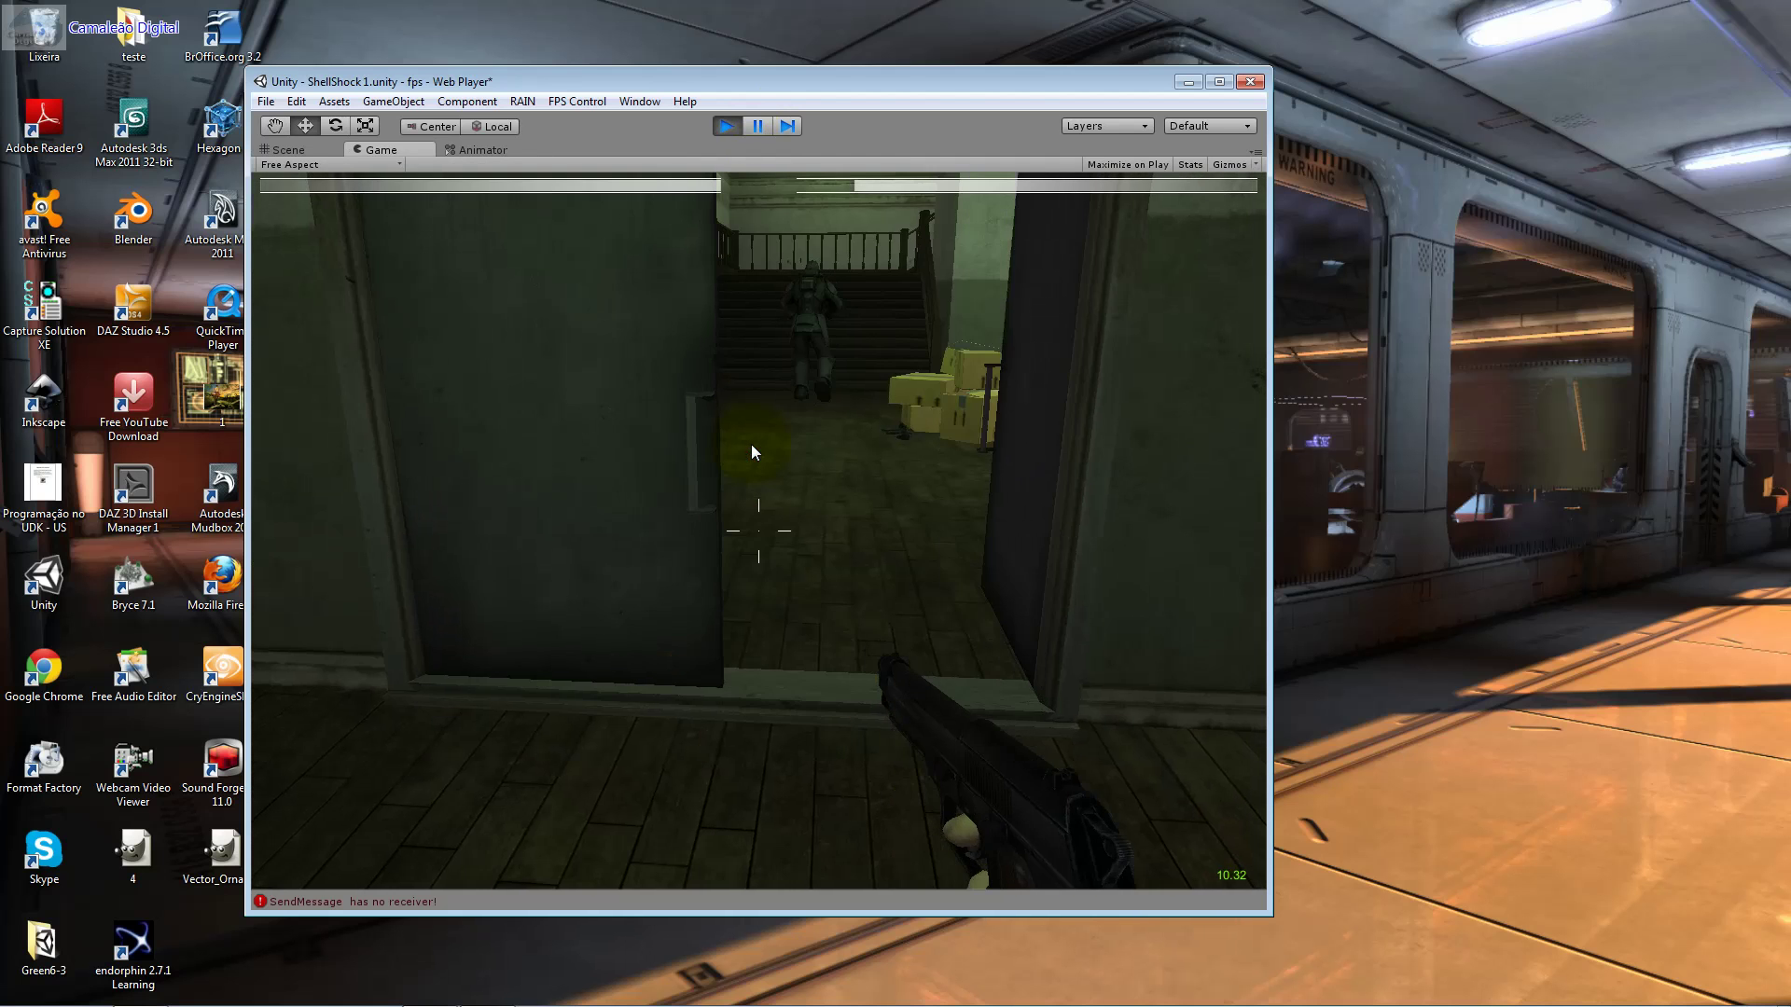
{"action": "key", "text": "w"}
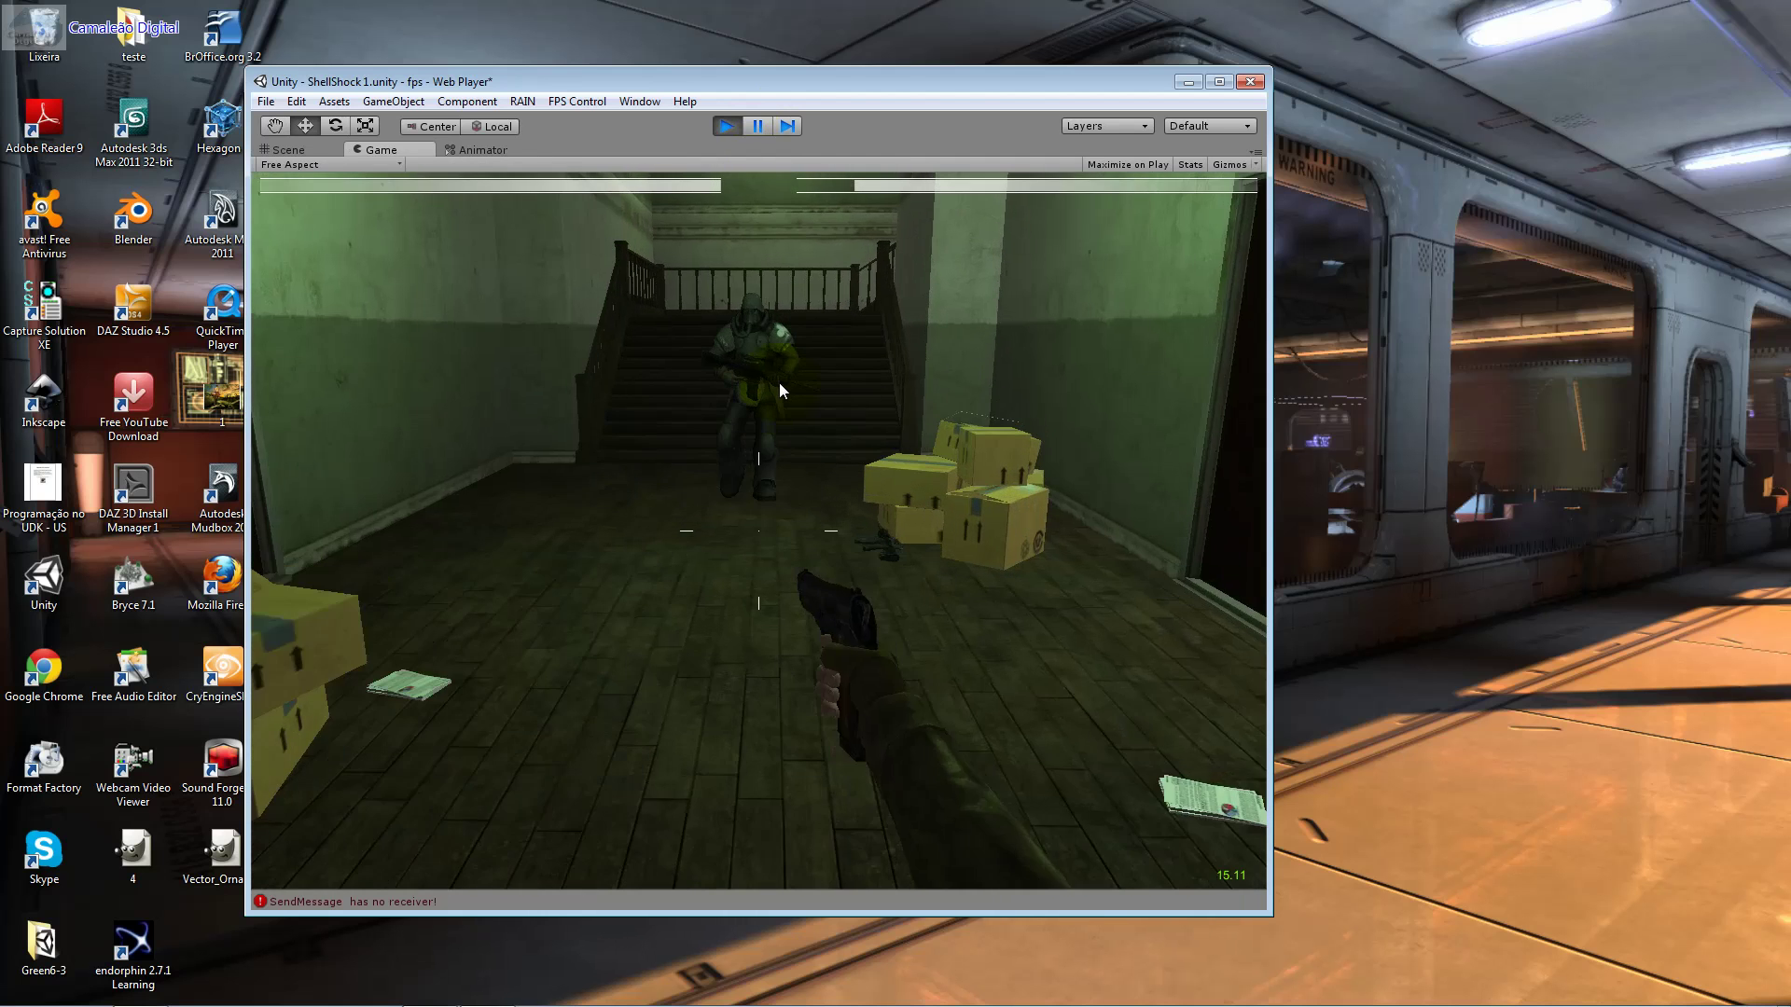
{"action": "key", "text": "w"}
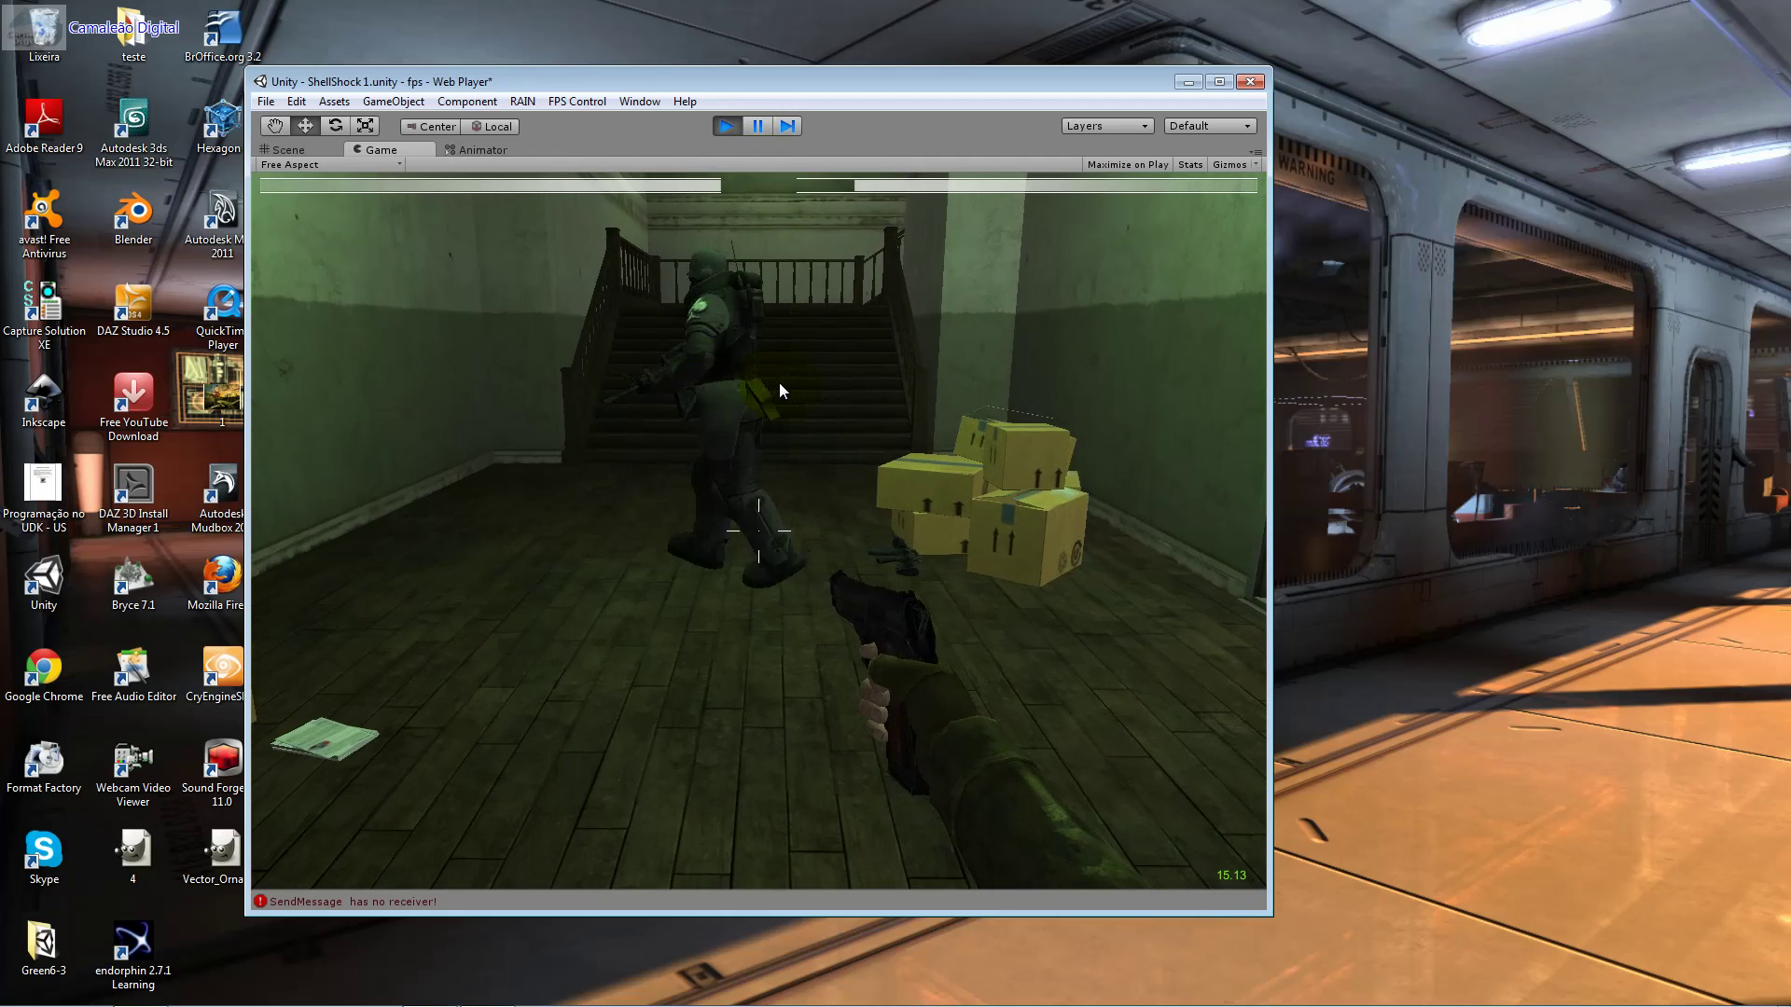
{"action": "key", "text": "s"}
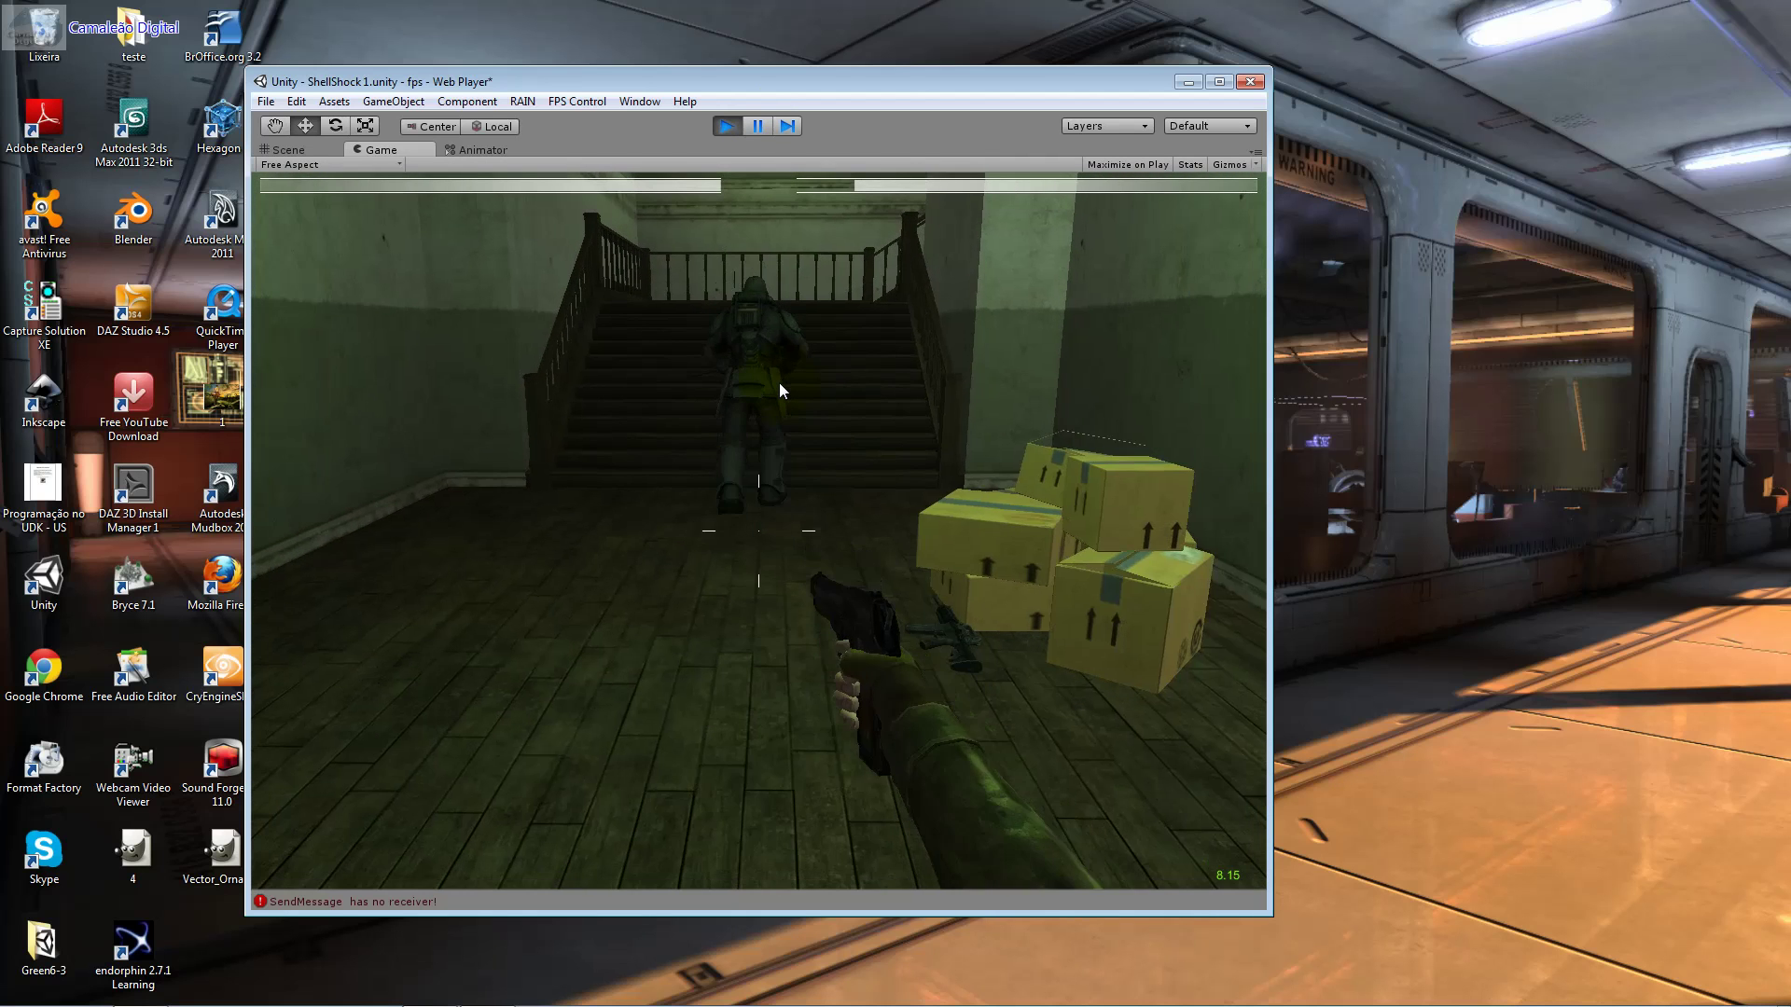
{"action": "key", "text": "s"}
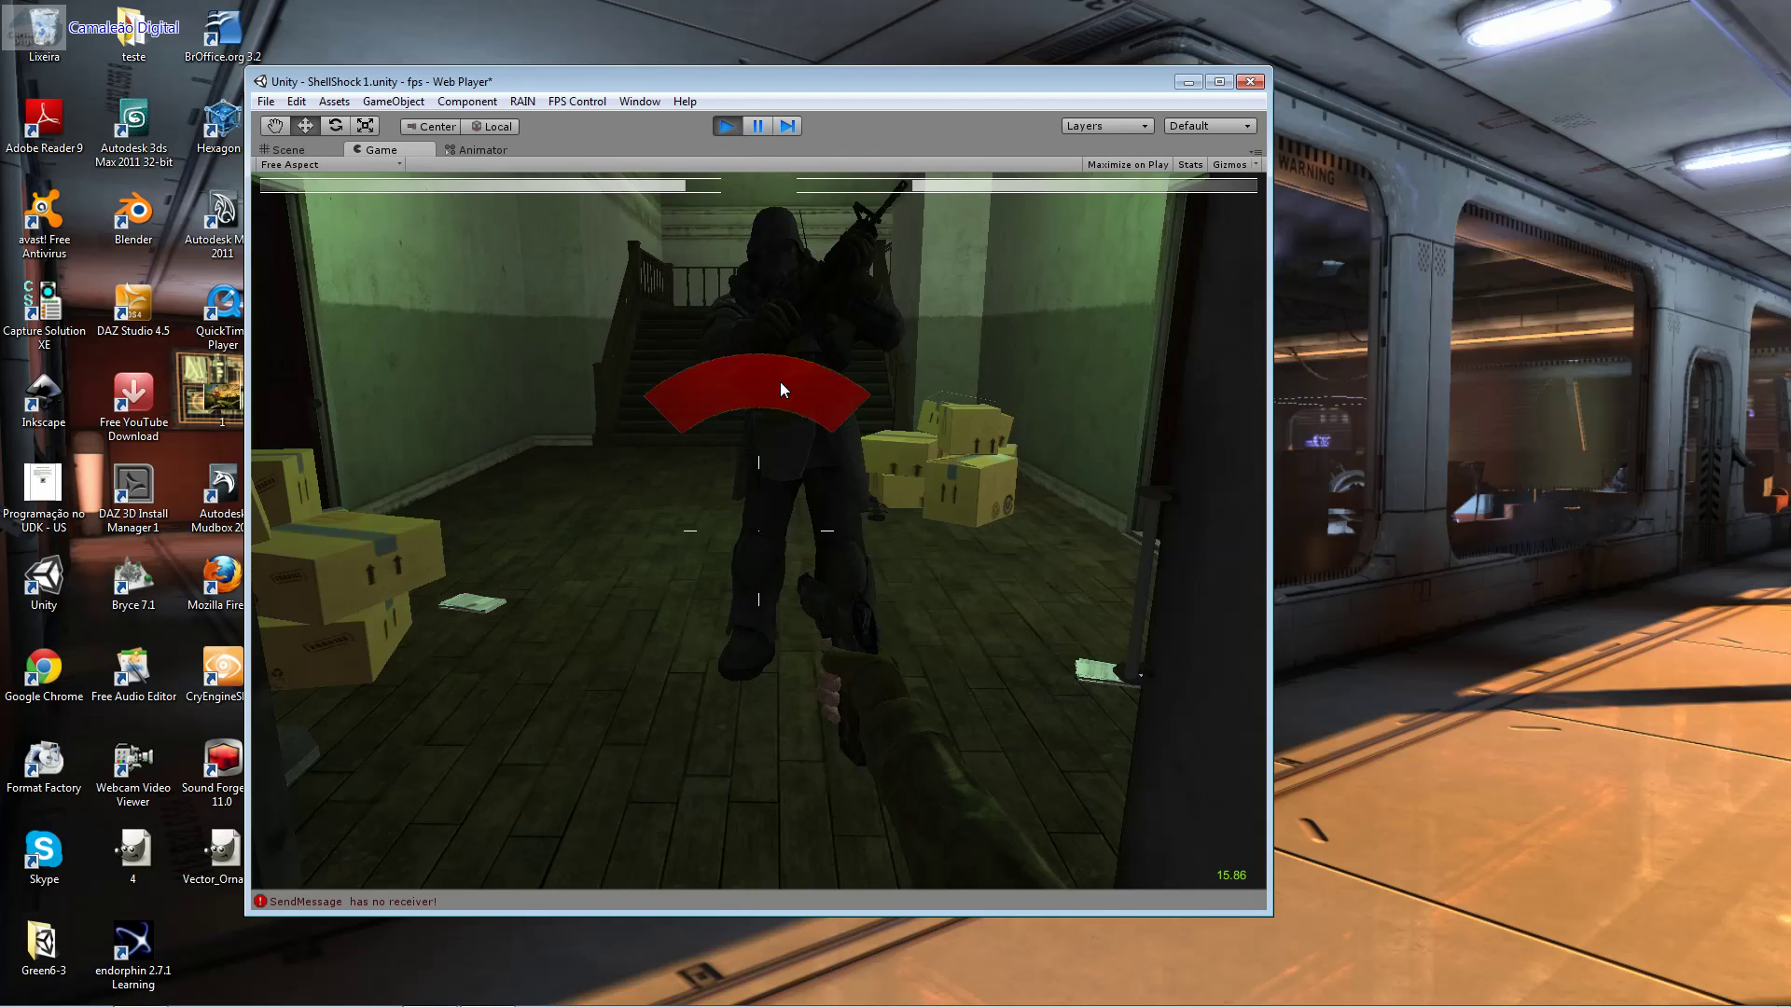
{"action": "key", "text": "s"}
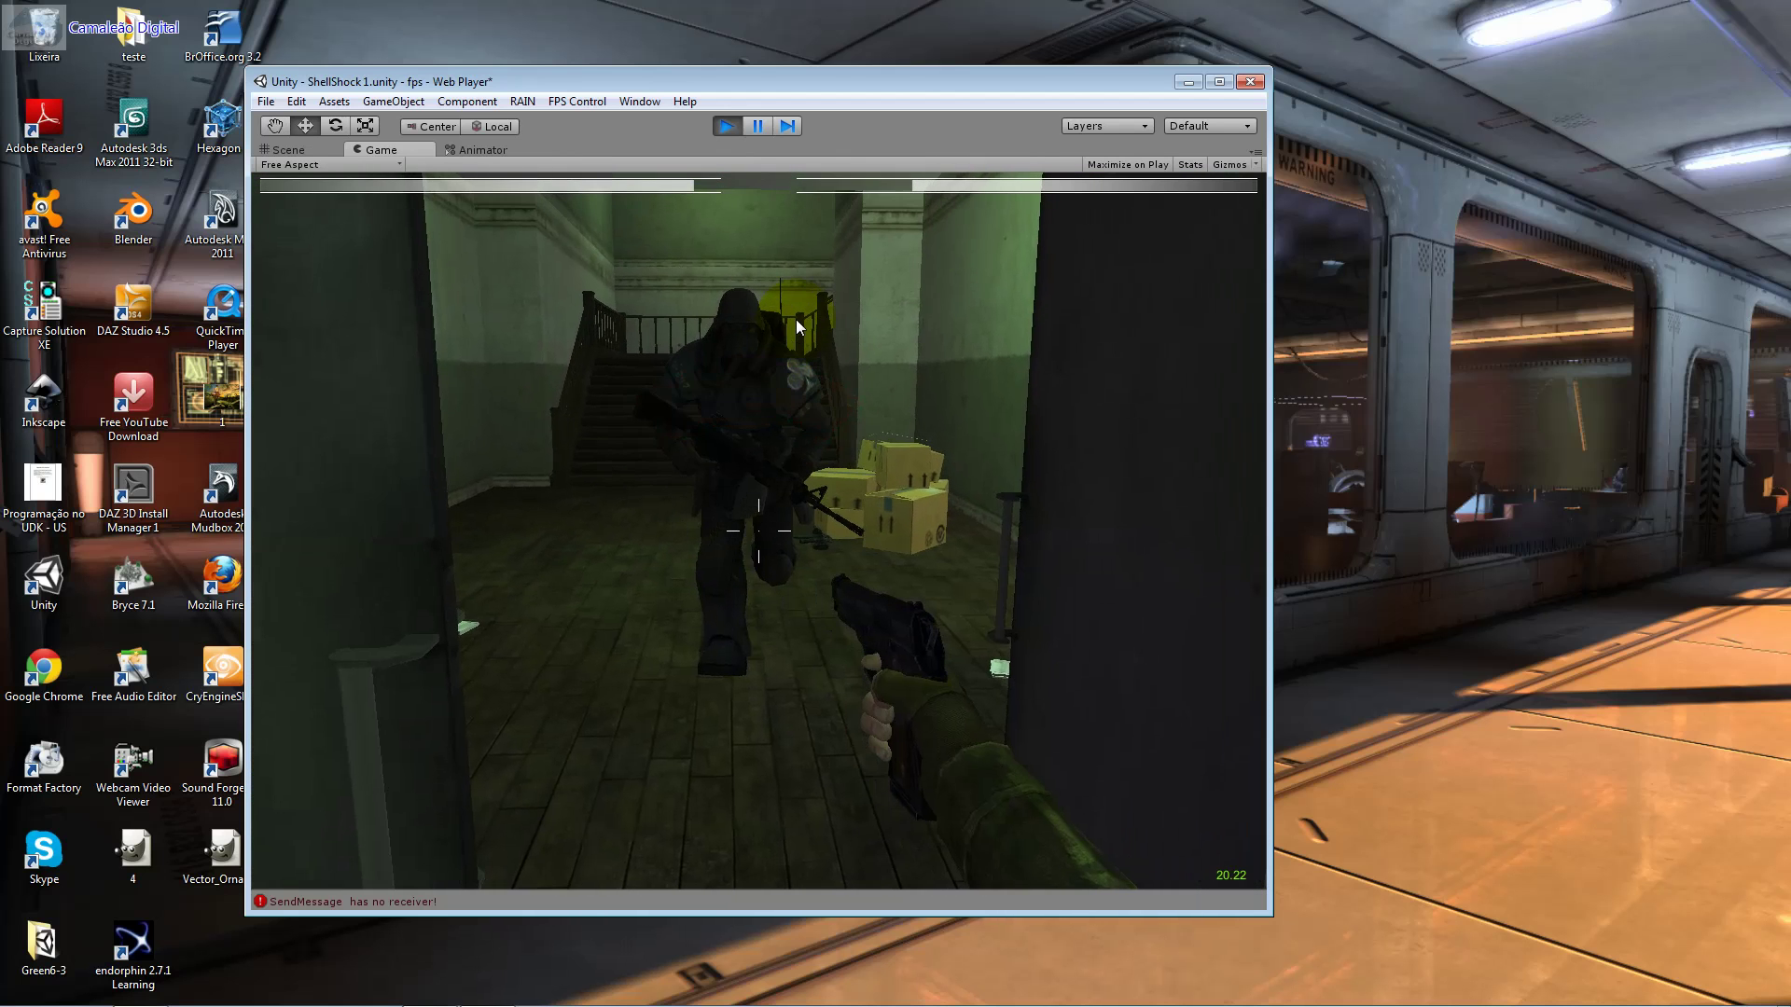
{"action": "key", "text": "w"}
{"action": "key", "text": "s"}
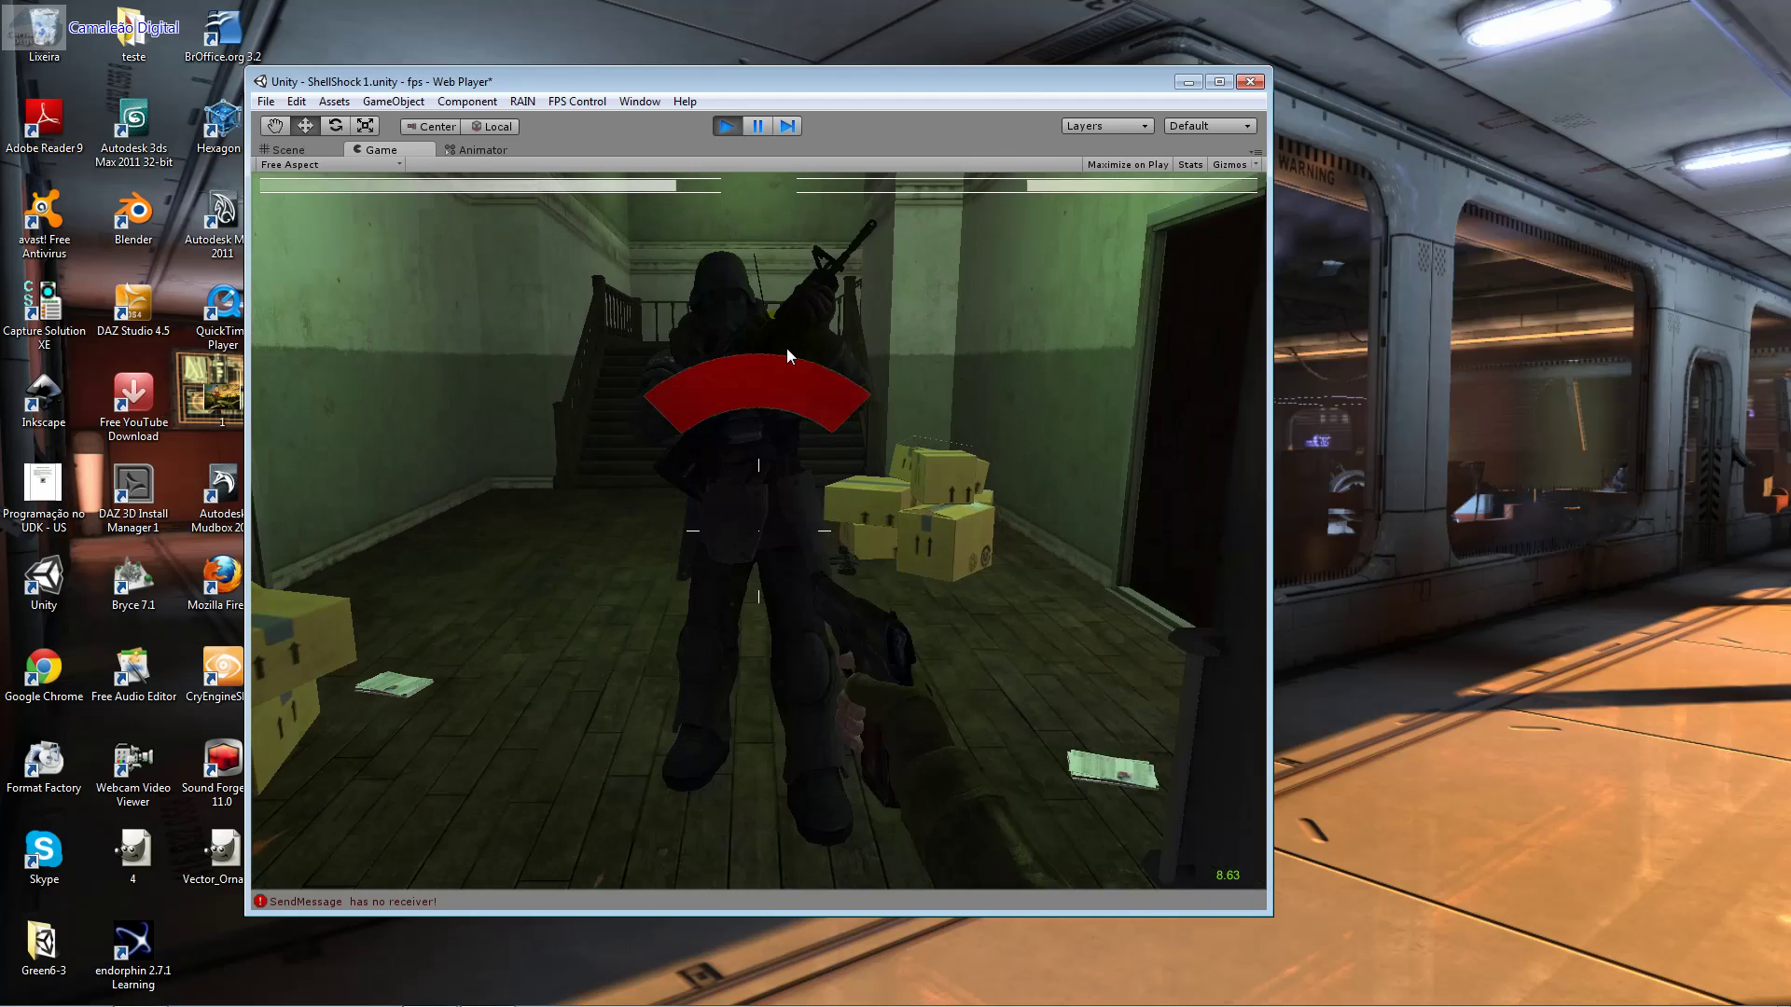
{"action": "key", "text": "a"}
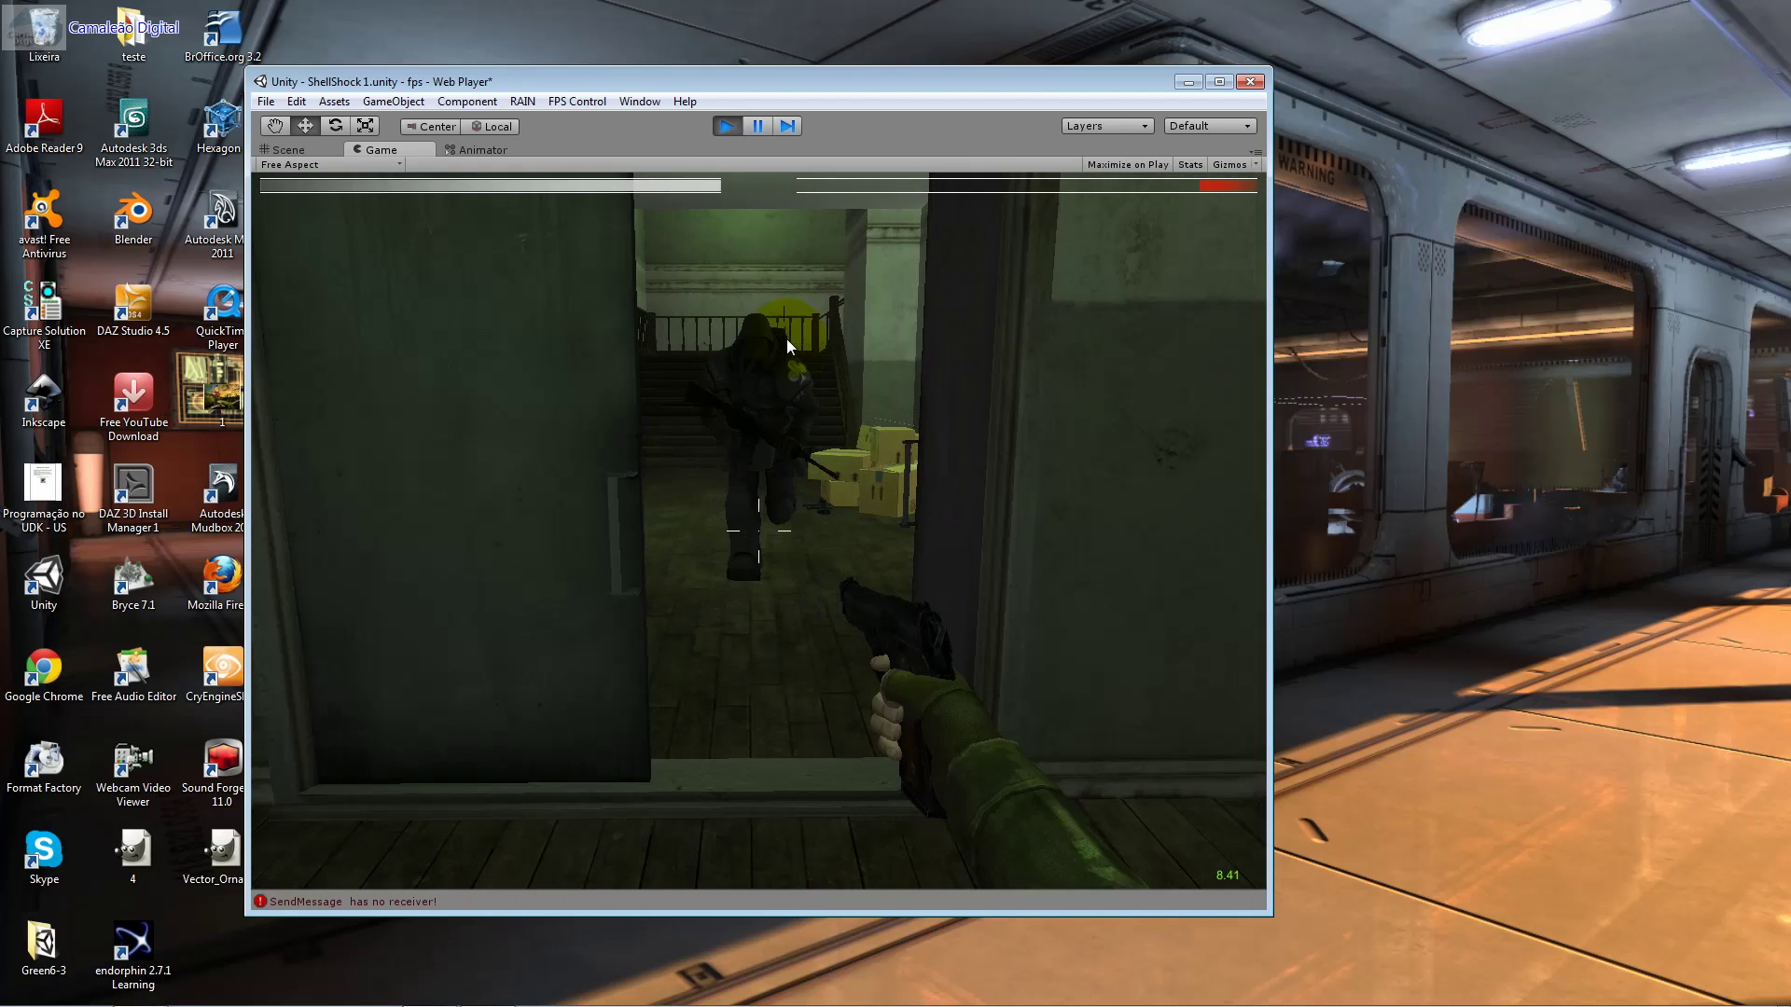
{"action": "key", "text": "w"}
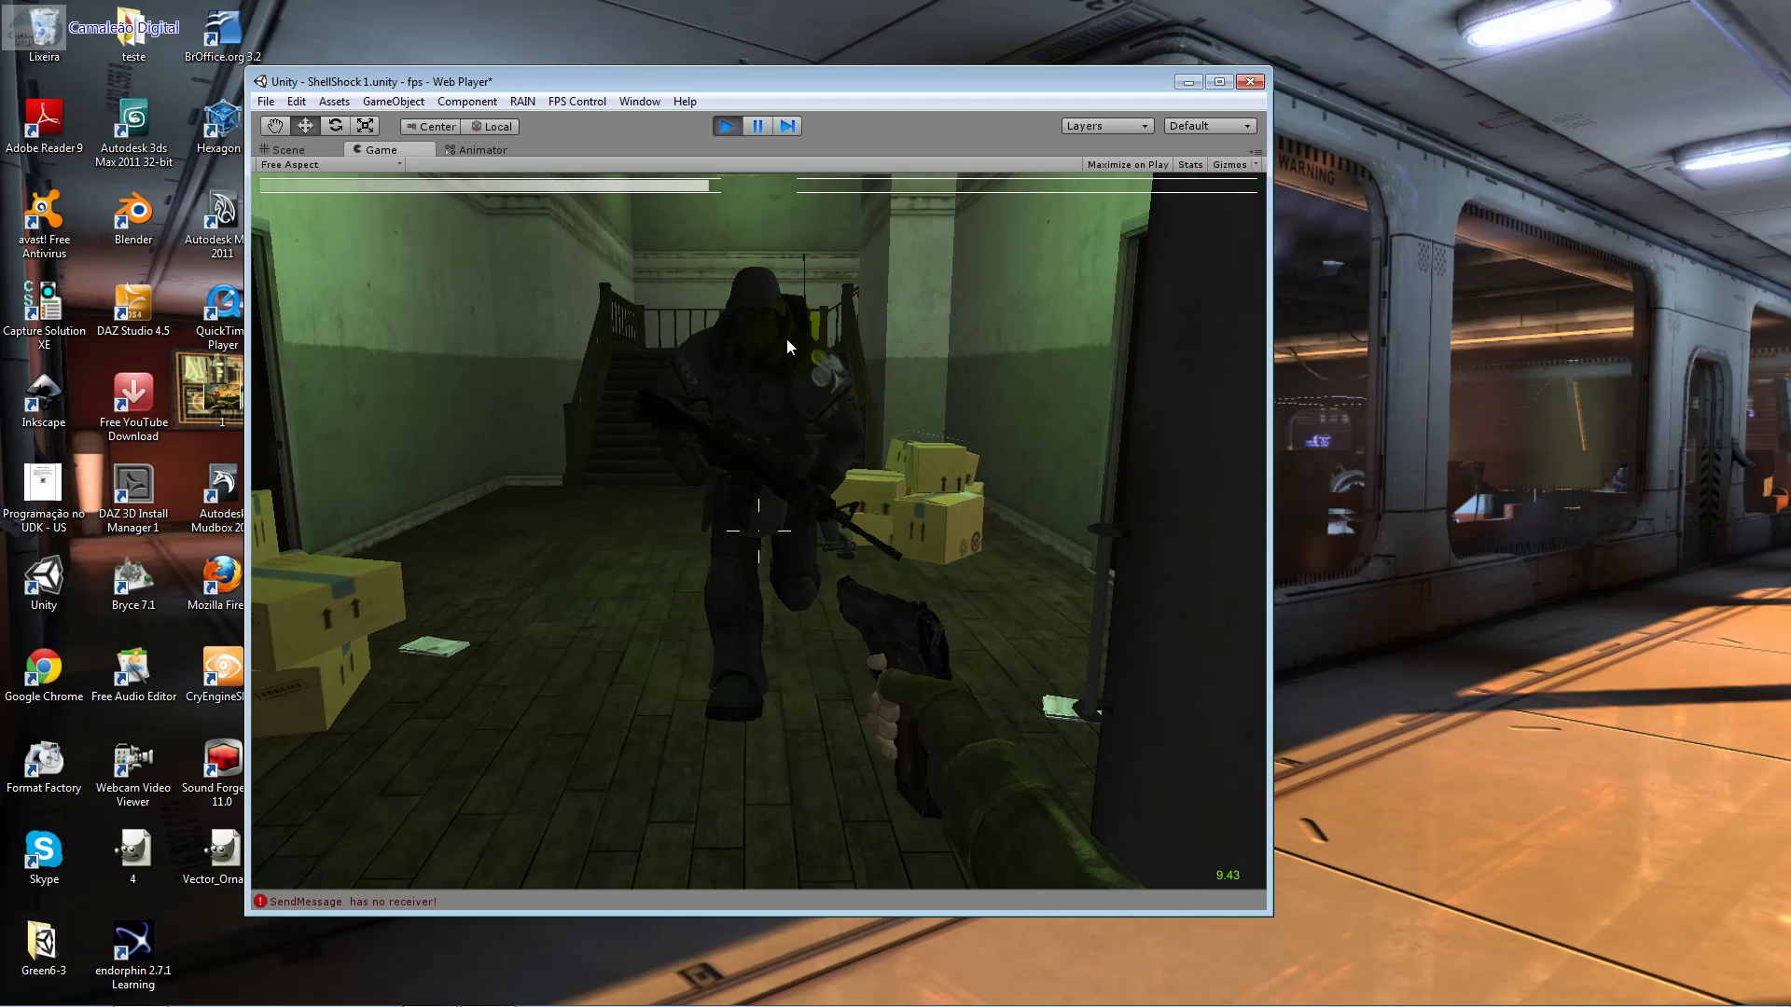
{"action": "key", "text": "ctrl+p"}
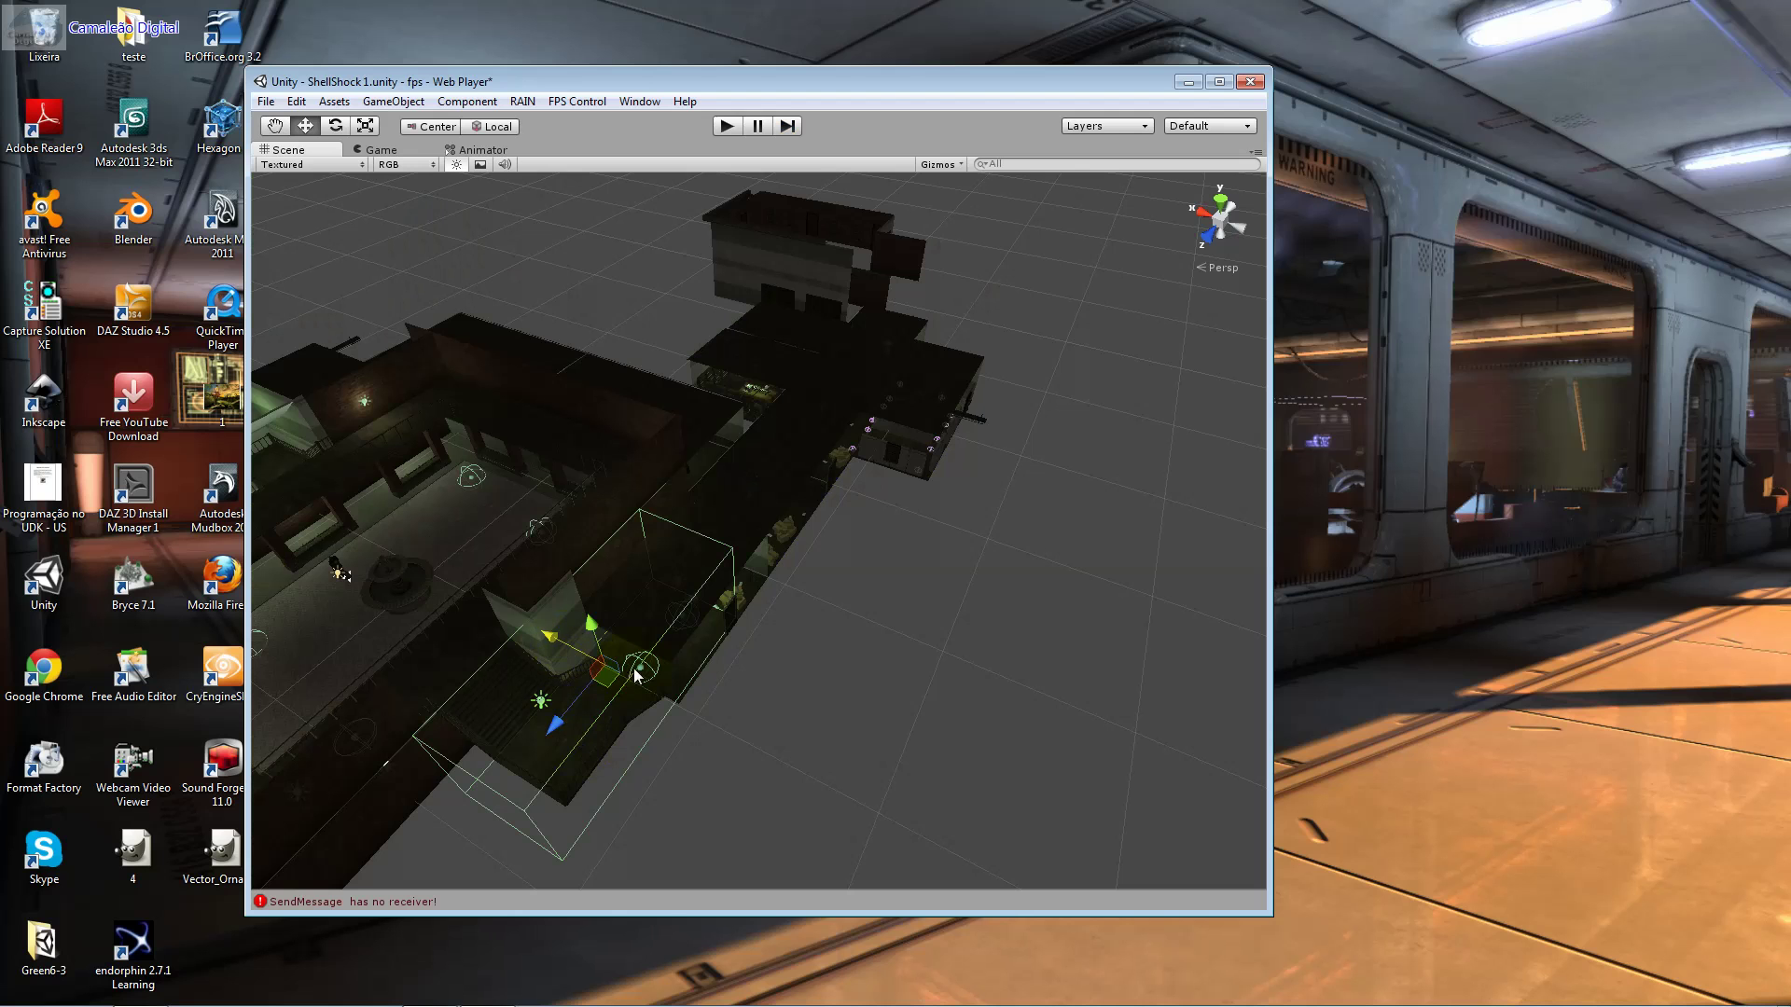
Step: Zoom the Scene view in and reopen the Hierarchy from the Window menu
{"action": "scroll", "coordinate": [655, 658], "scroll_direction": "up", "scroll_amount": 5}
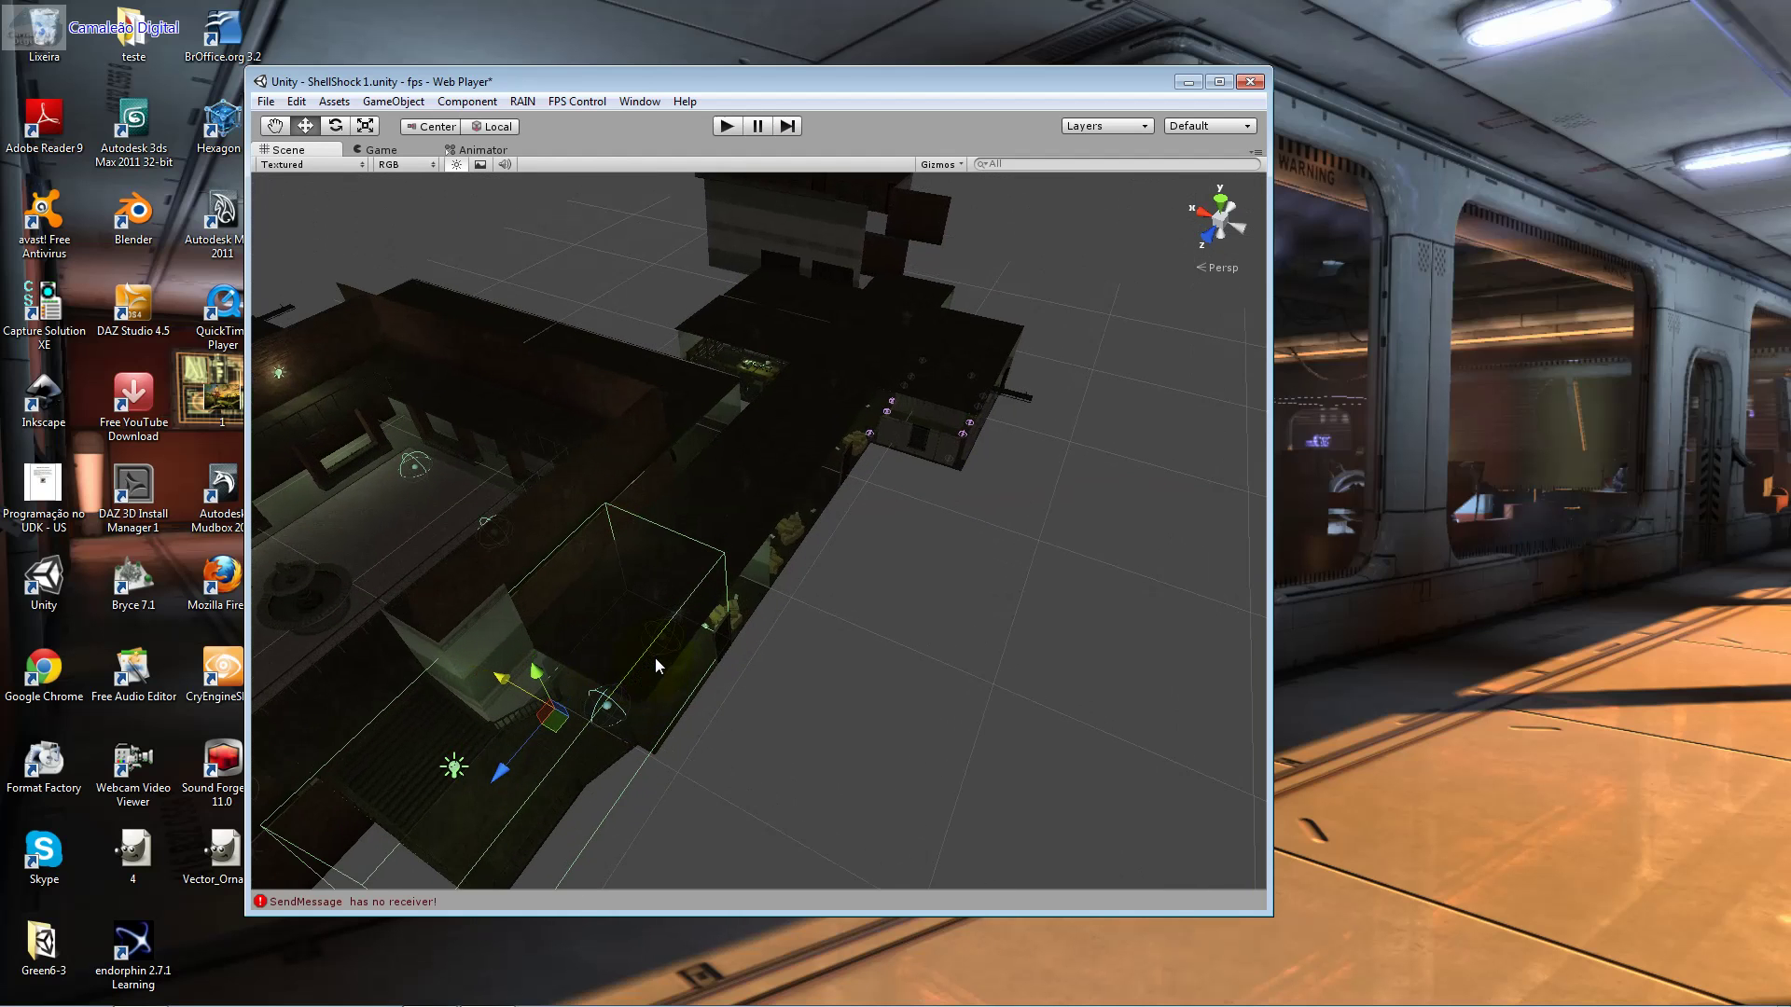
{"action": "scroll", "coordinate": [655, 657], "scroll_direction": "up", "scroll_amount": 2}
{"action": "scroll", "coordinate": [656, 657], "scroll_direction": "up", "scroll_amount": 2}
{"action": "scroll", "coordinate": [657, 657], "scroll_direction": "up", "scroll_amount": 2}
{"action": "left_click", "coordinate": [616, 101]}
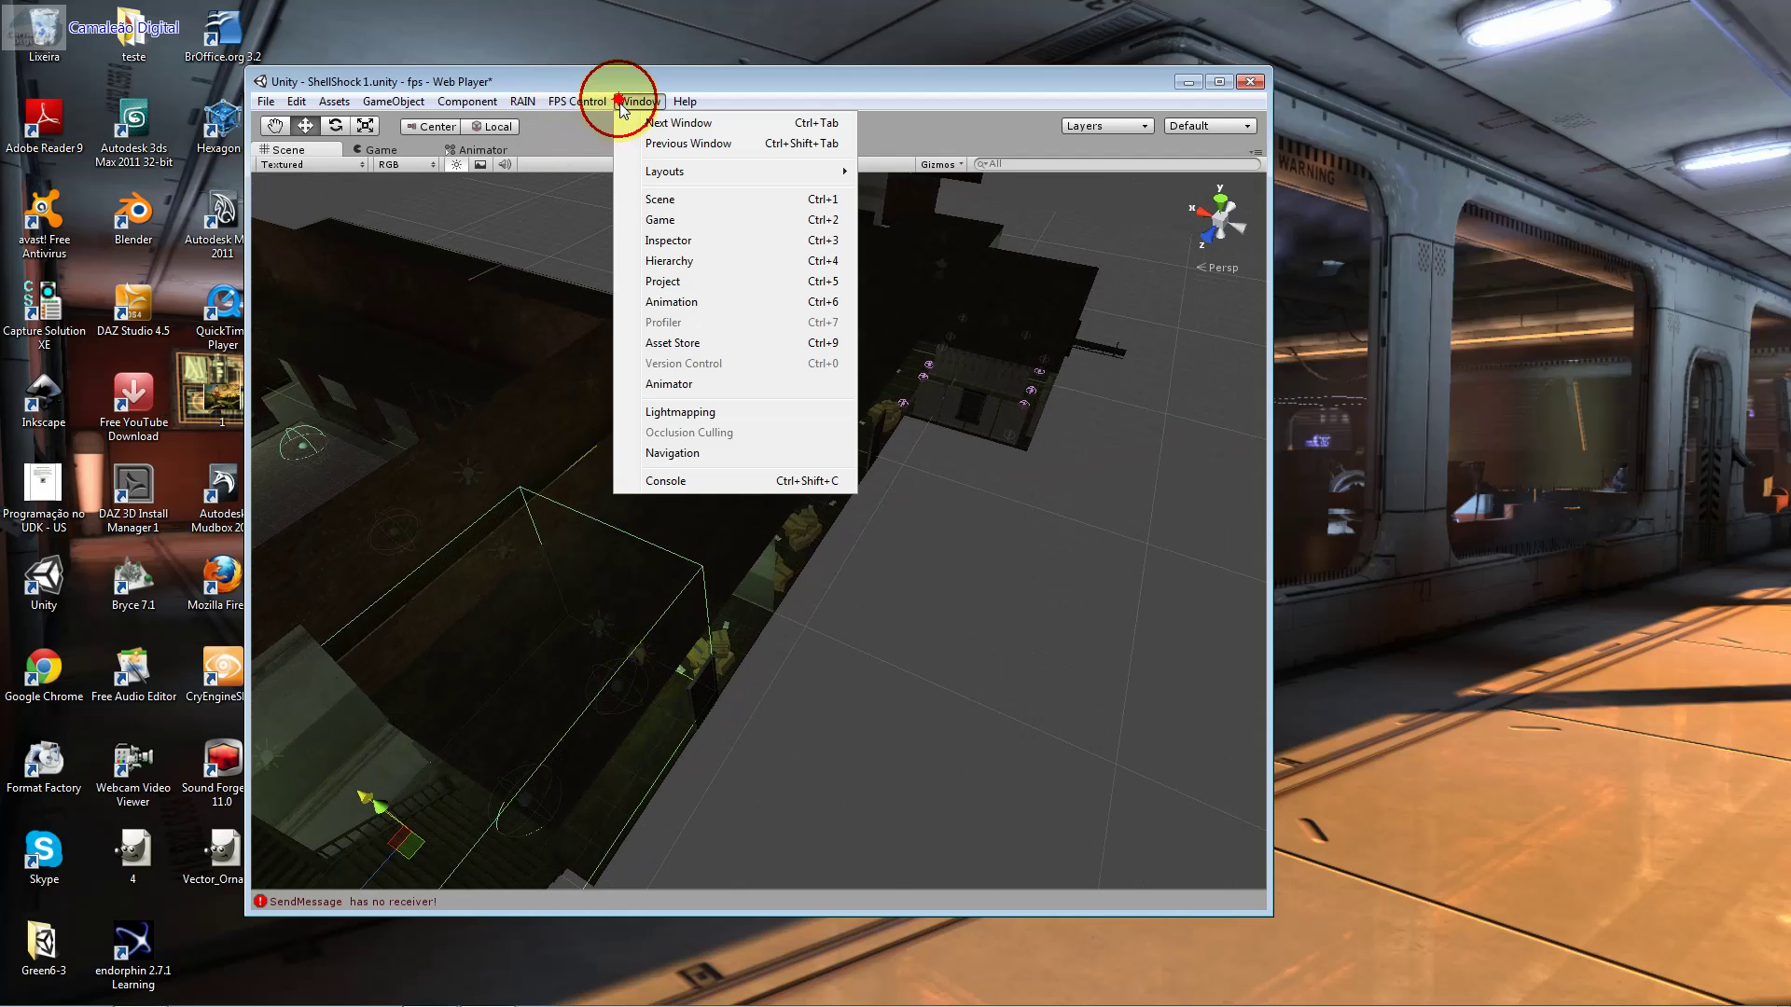
{"action": "left_click", "coordinate": [664, 261]}
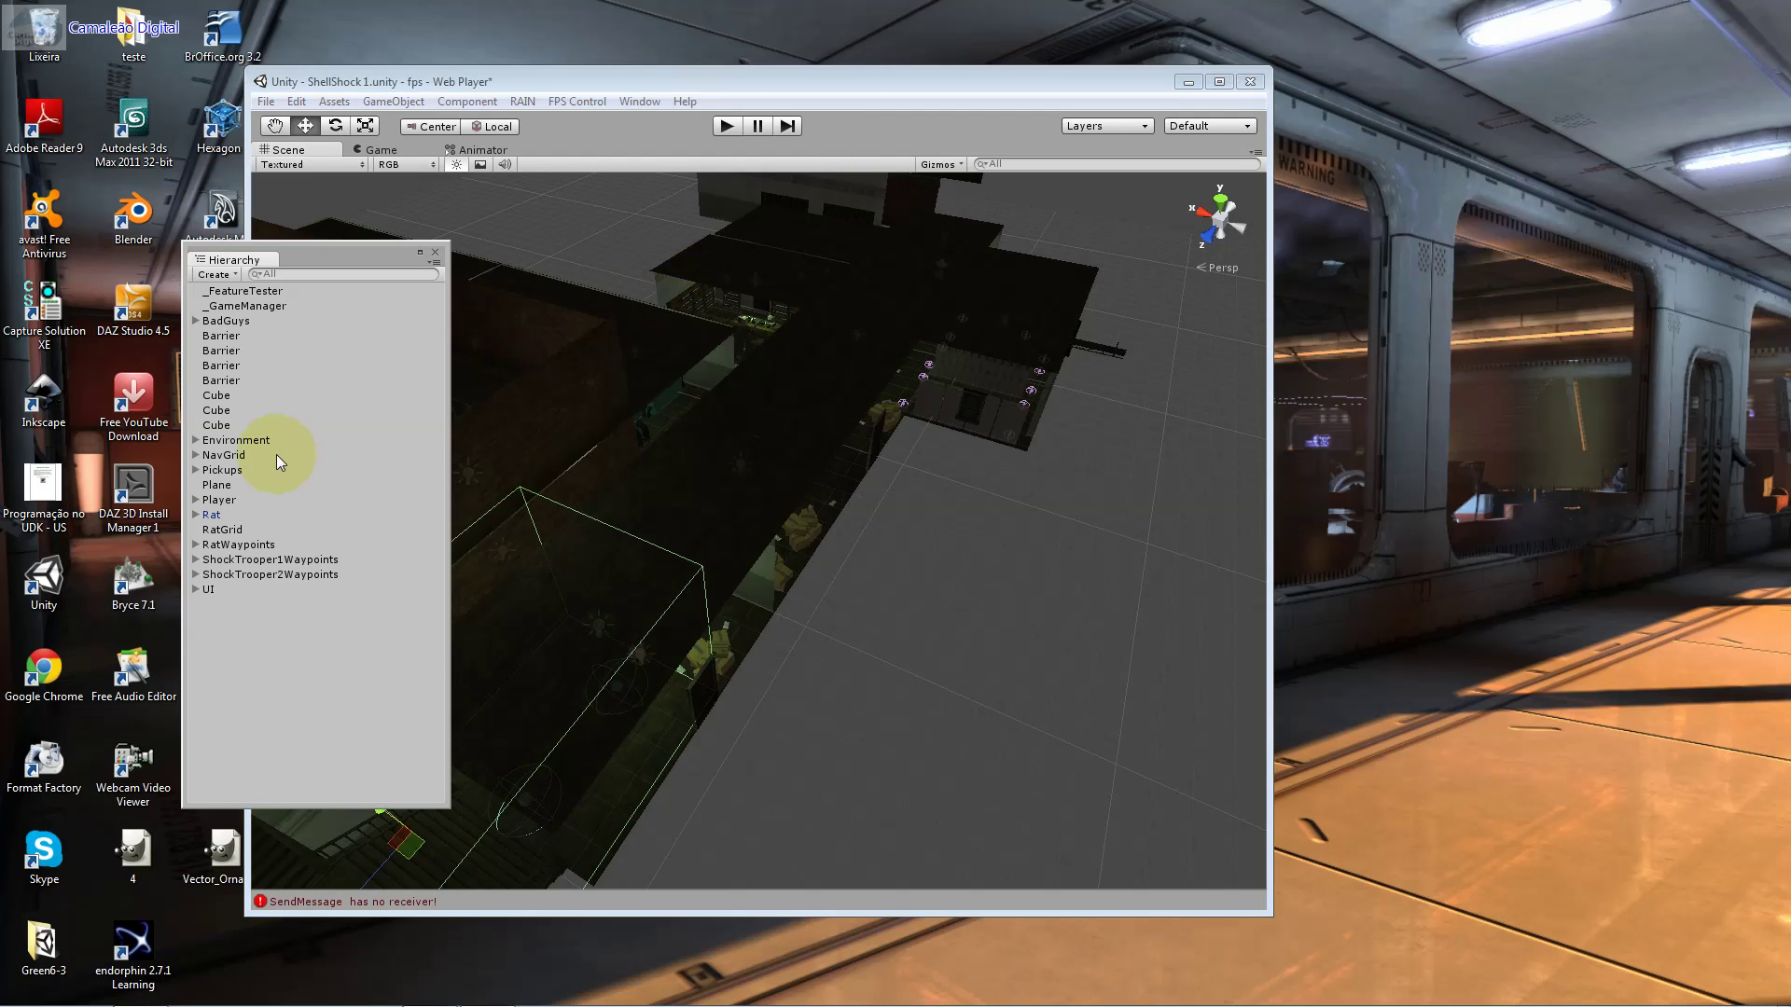
Step: Expand BadGuys and ShockTrooper2, select SightSensor, then frame MeleeSensor closely with F
{"action": "double_click", "coordinate": [275, 321]}
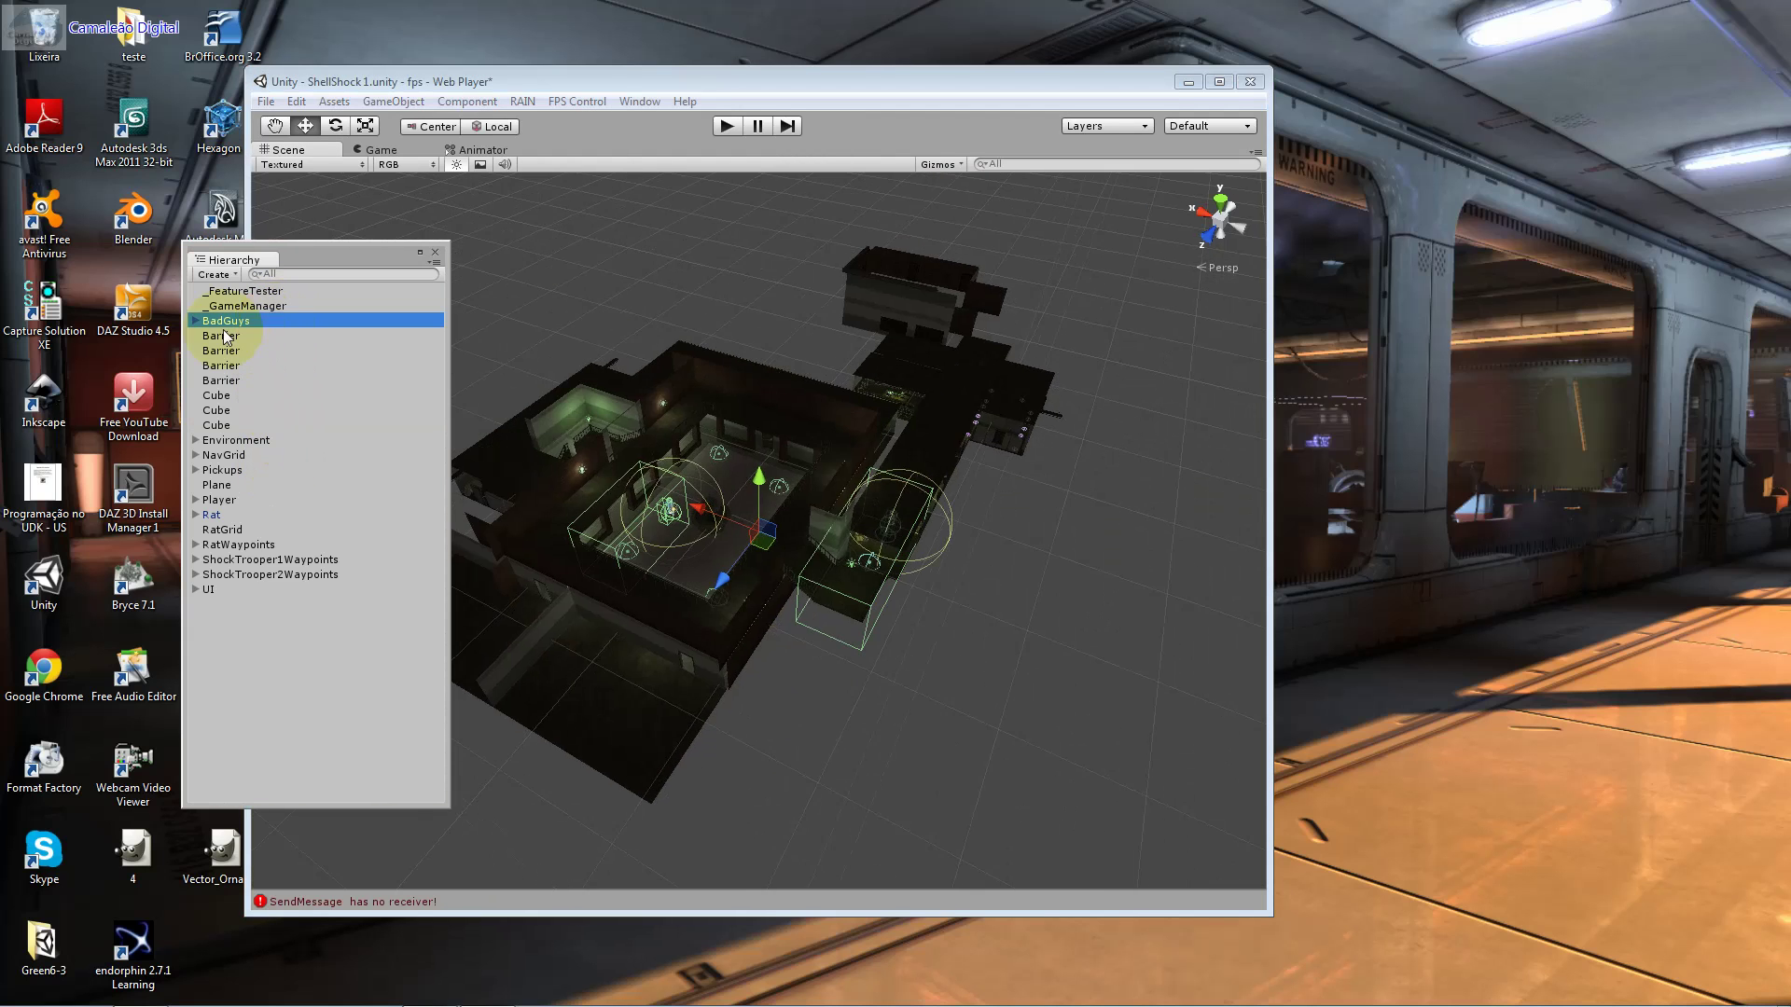
{"action": "left_click", "coordinate": [194, 321]}
{"action": "left_click", "coordinate": [211, 350]}
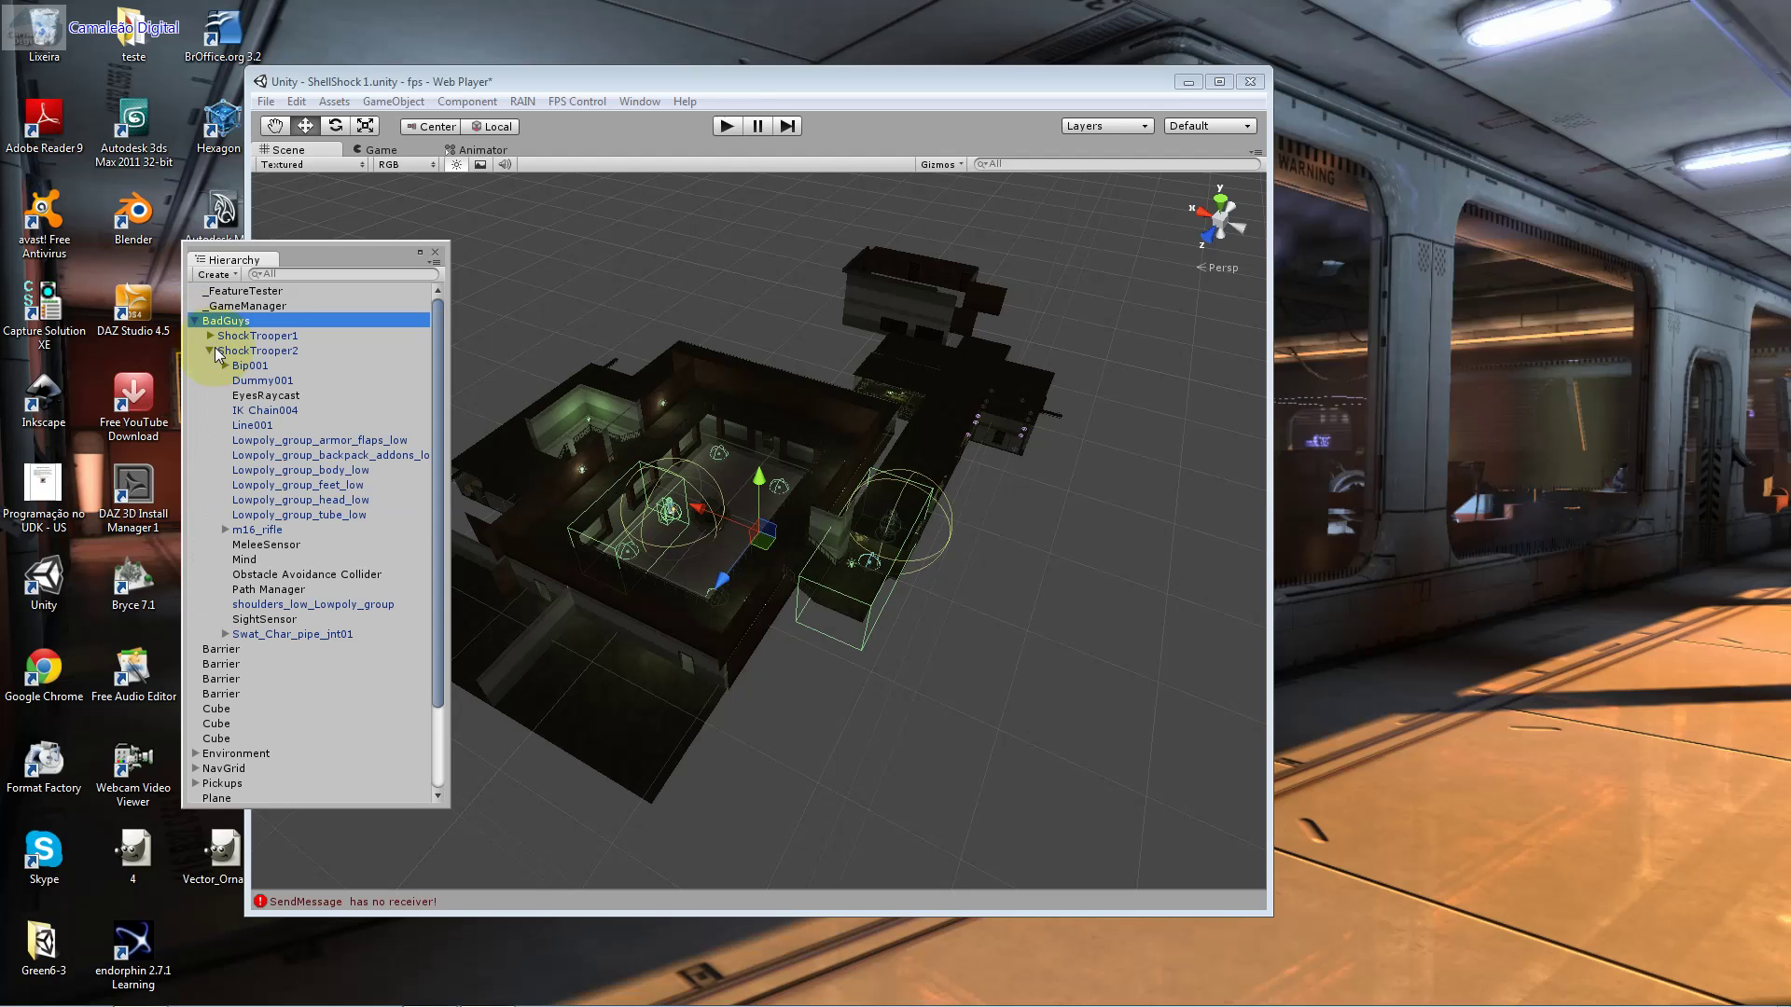
{"action": "double_click", "coordinate": [236, 352]}
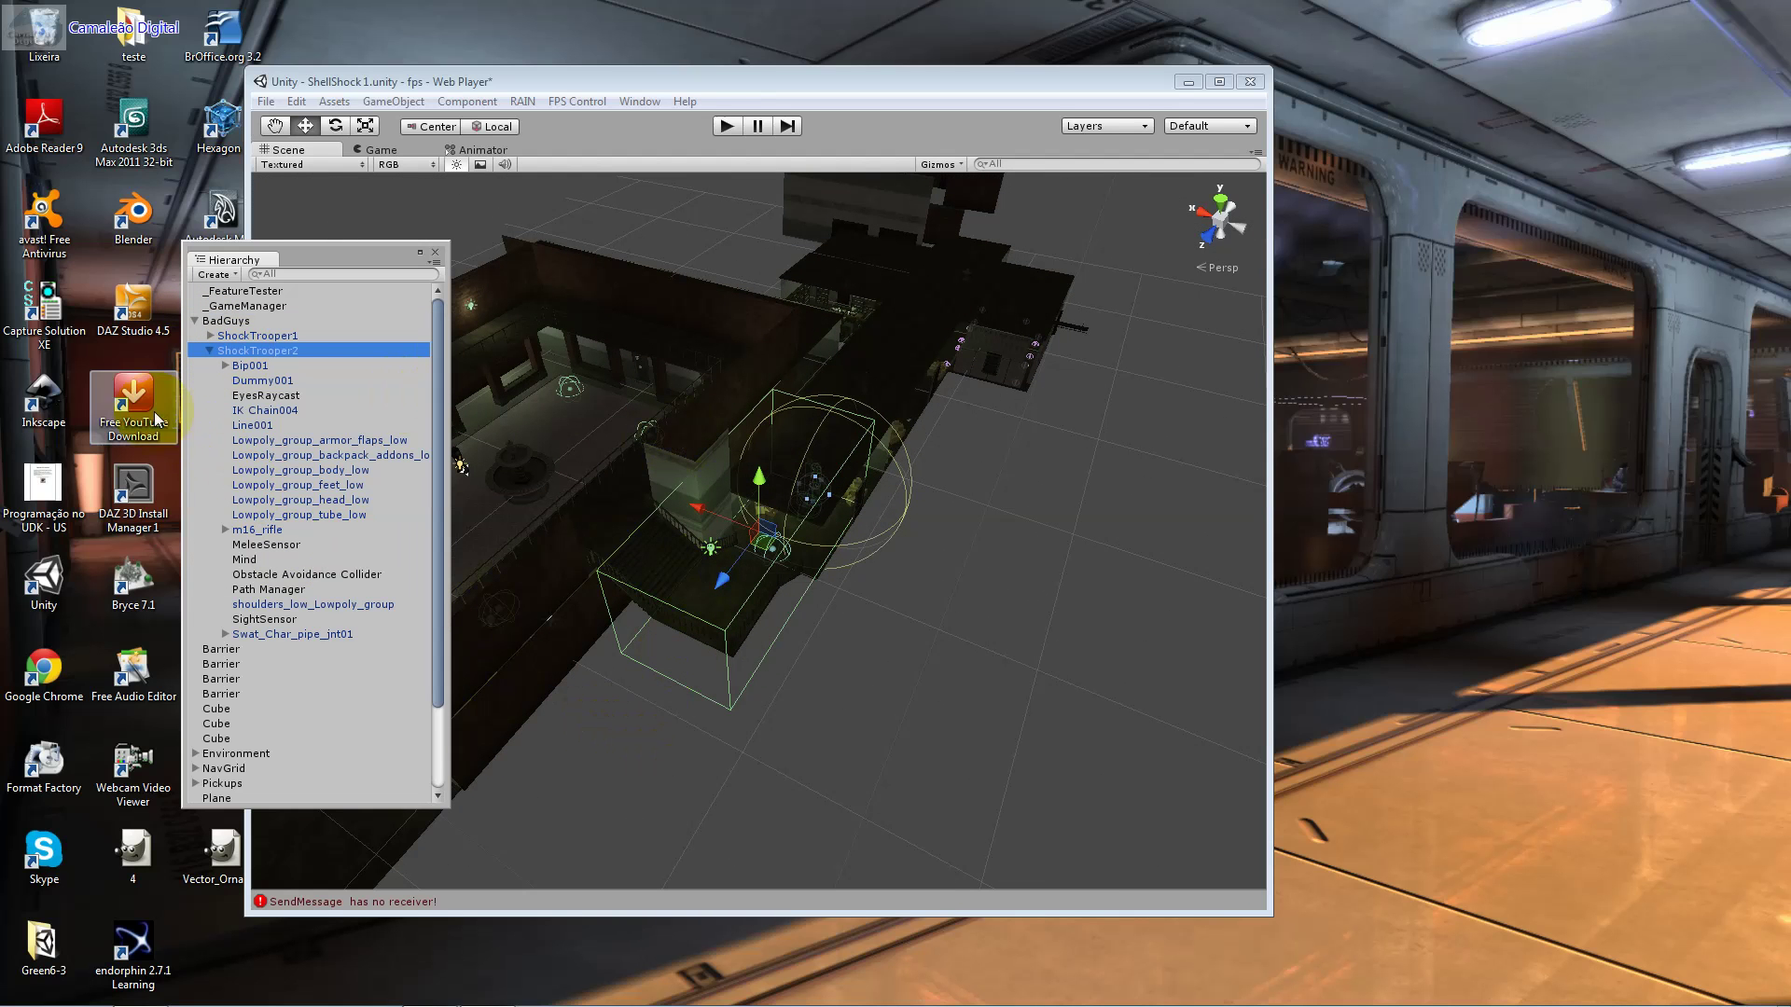
{"action": "left_click", "coordinate": [270, 619]}
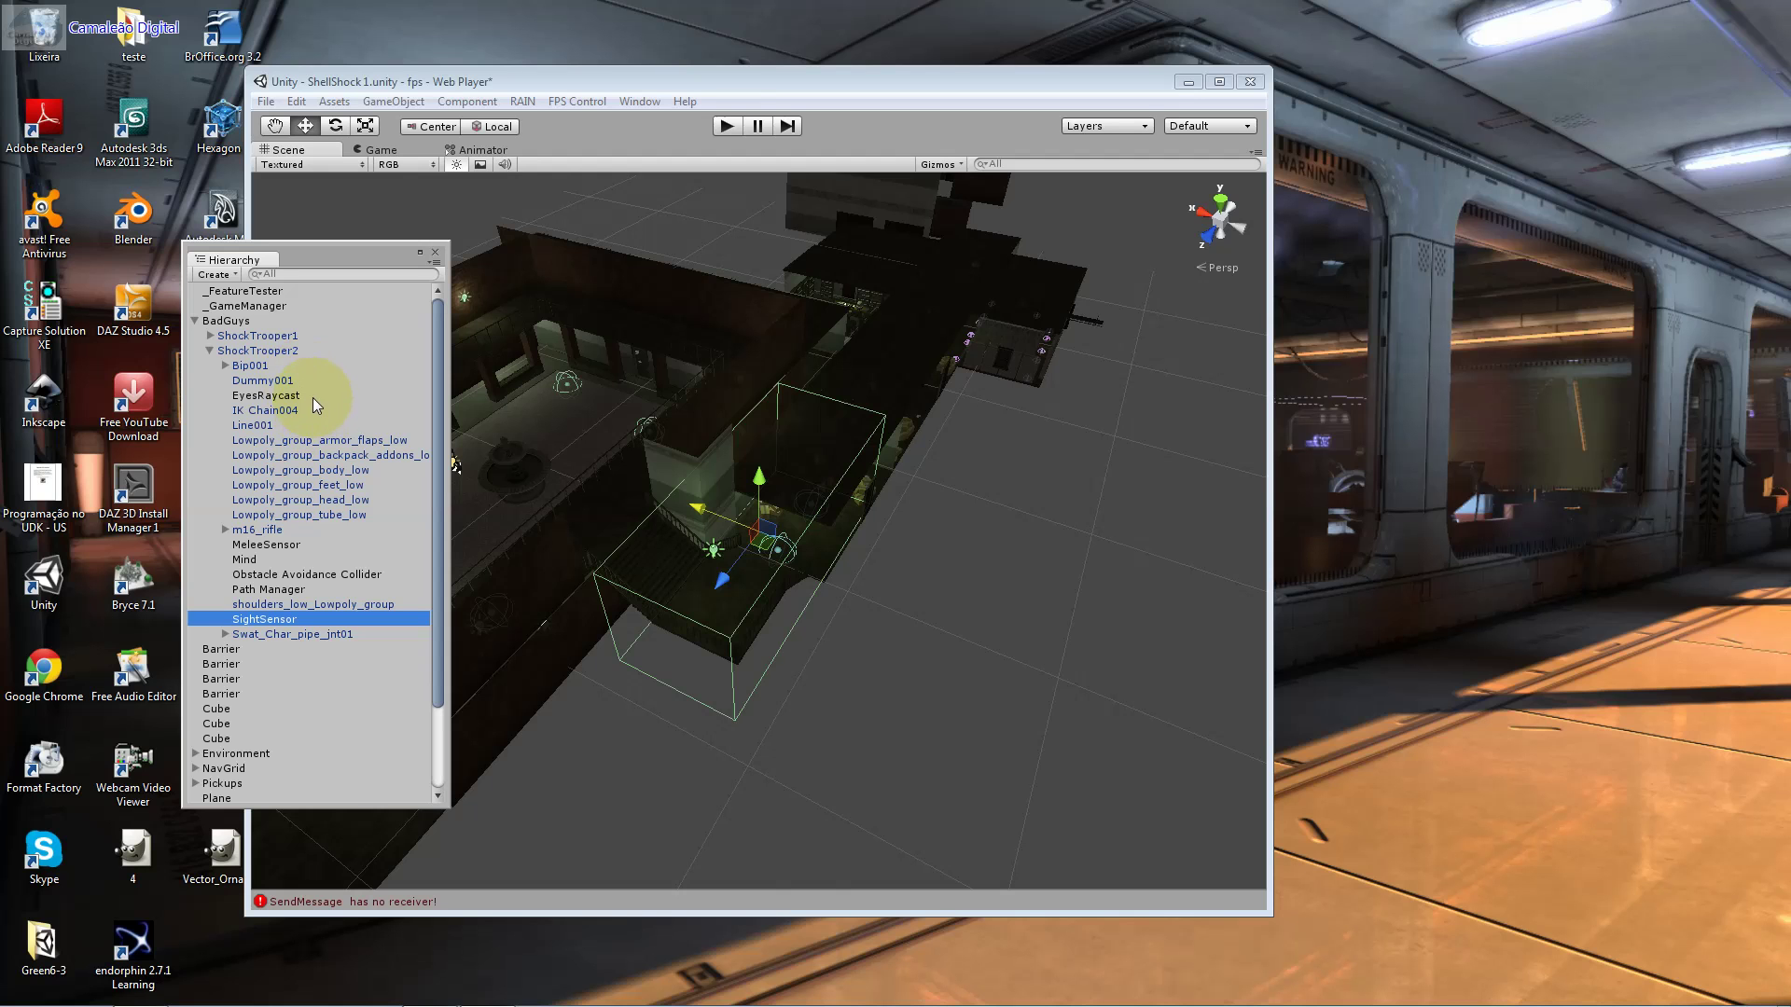
{"action": "left_click", "coordinate": [311, 543]}
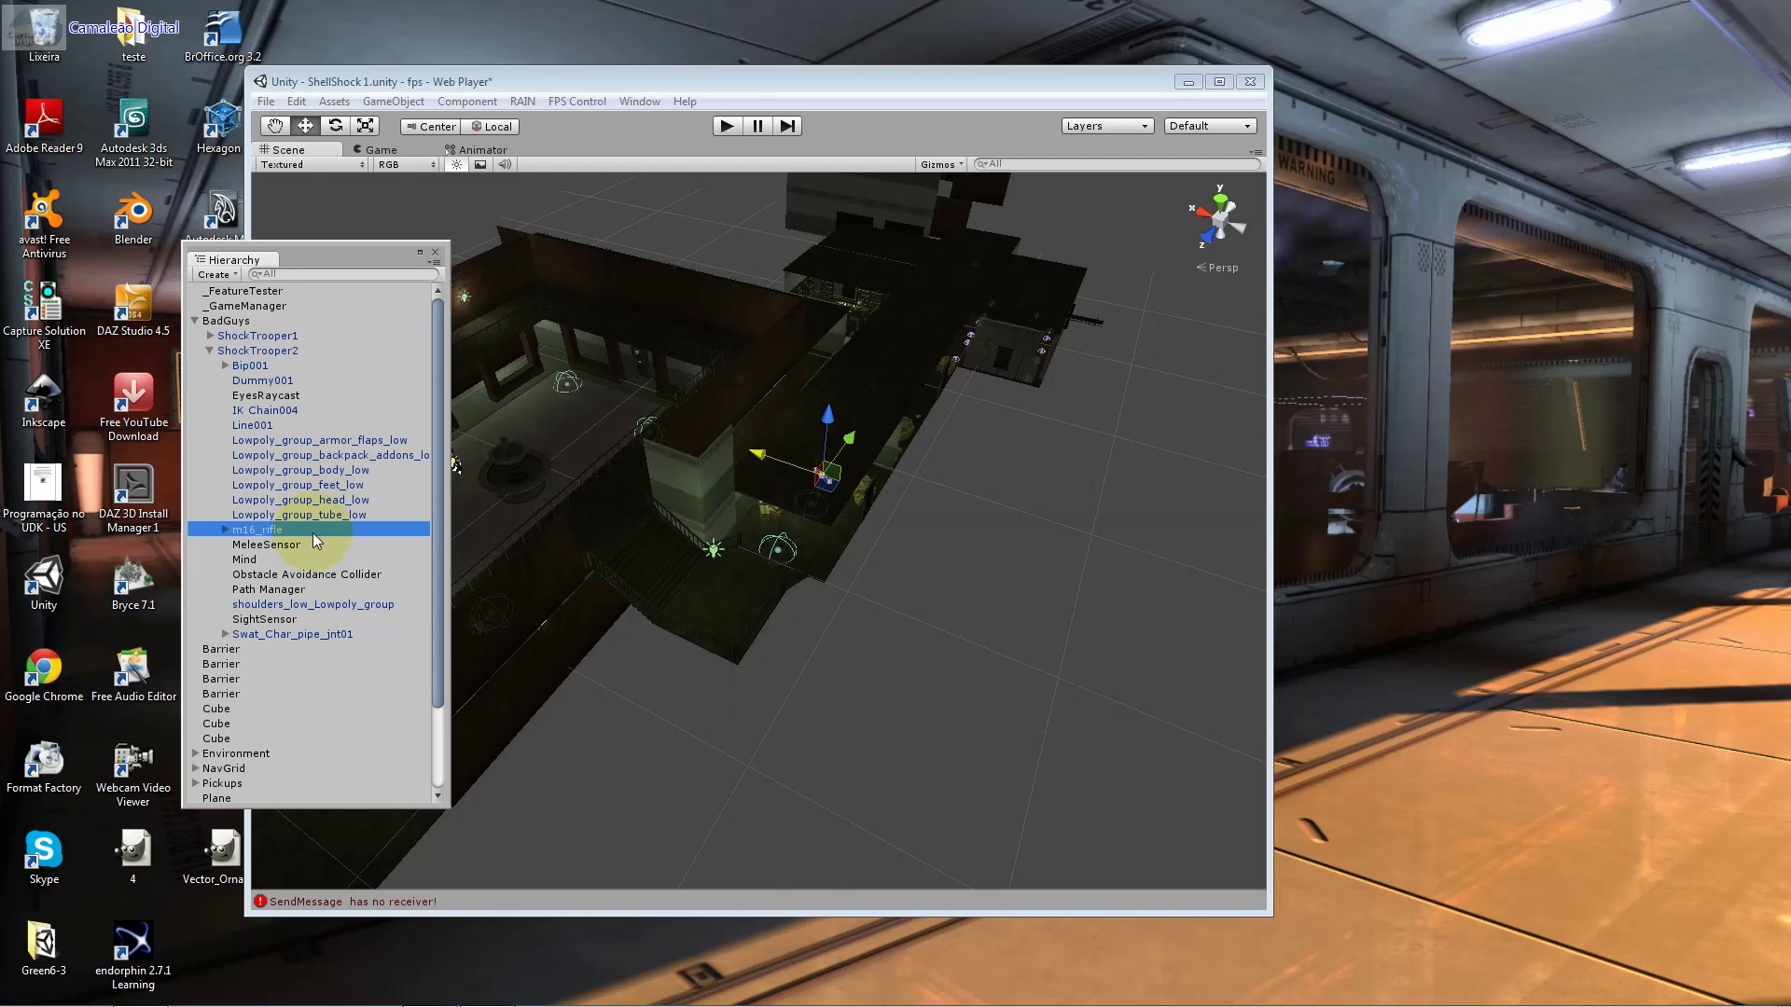
{"action": "key", "text": "f"}
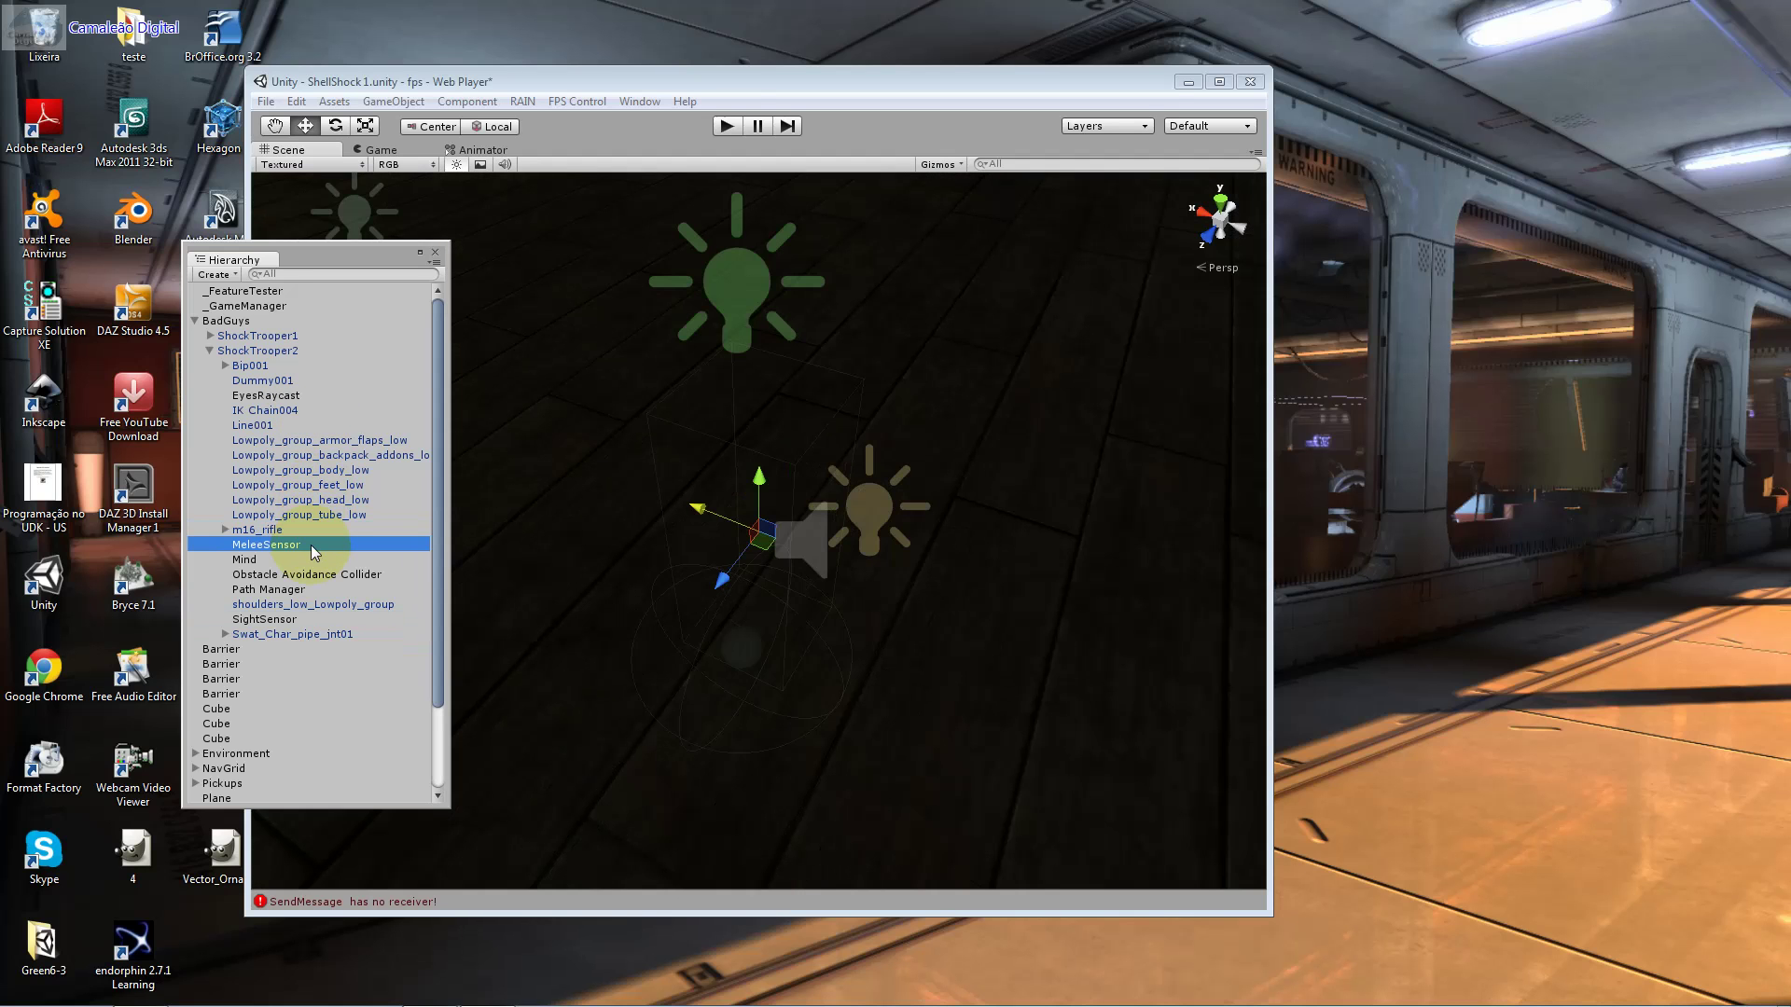
{"action": "key", "text": "f"}
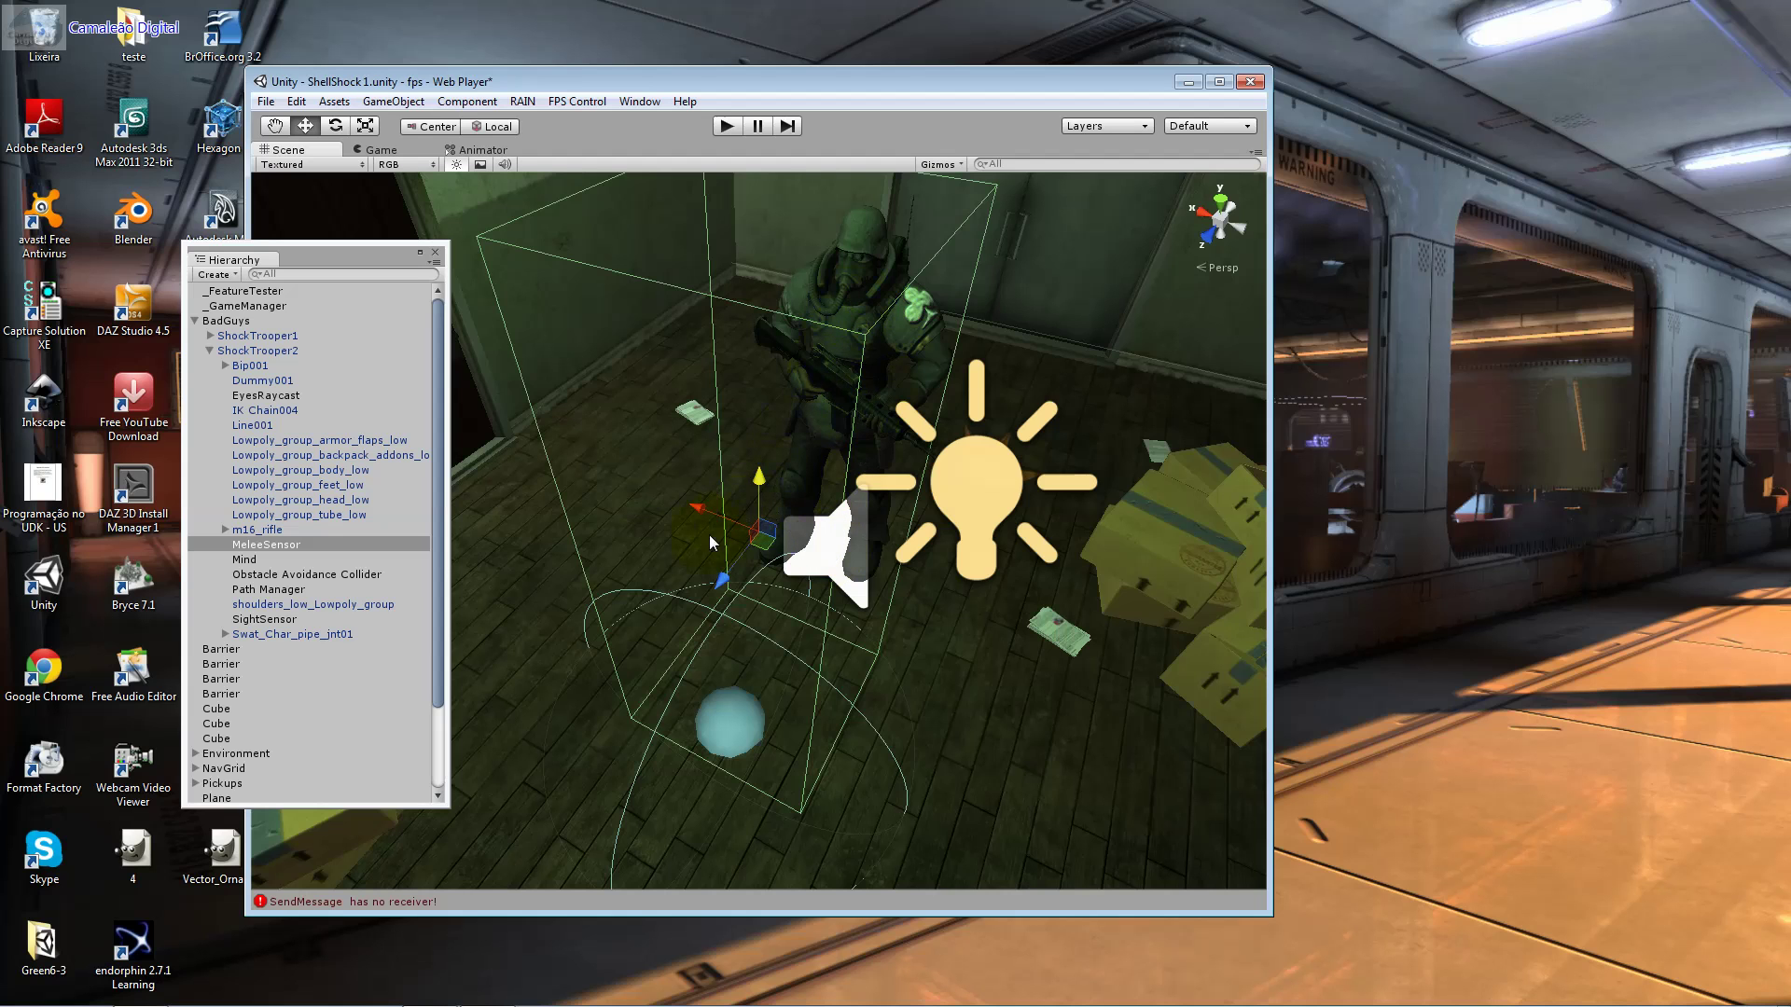
Step: Expand Bip001, its Pelvis and Spine, browsing the Footsteps, L Thigh and Xtra bones
{"action": "left_click", "coordinate": [217, 320]}
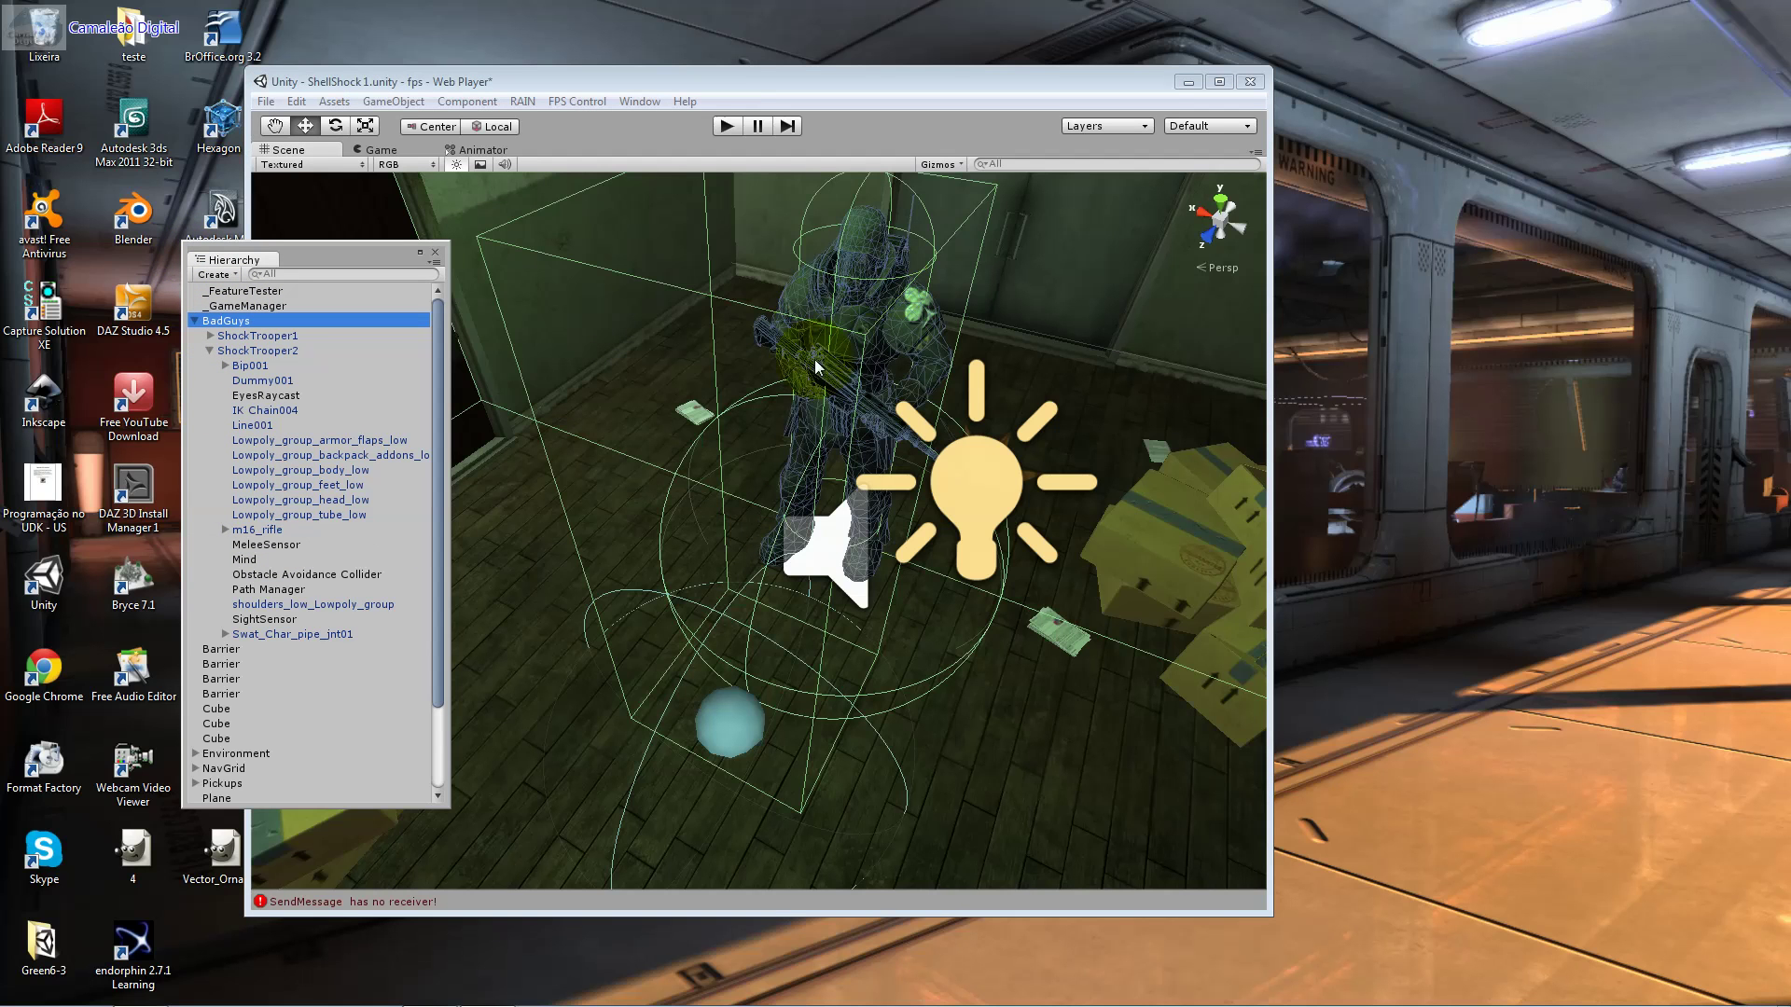
{"action": "left_click", "coordinate": [267, 378]}
{"action": "left_click", "coordinate": [267, 368]}
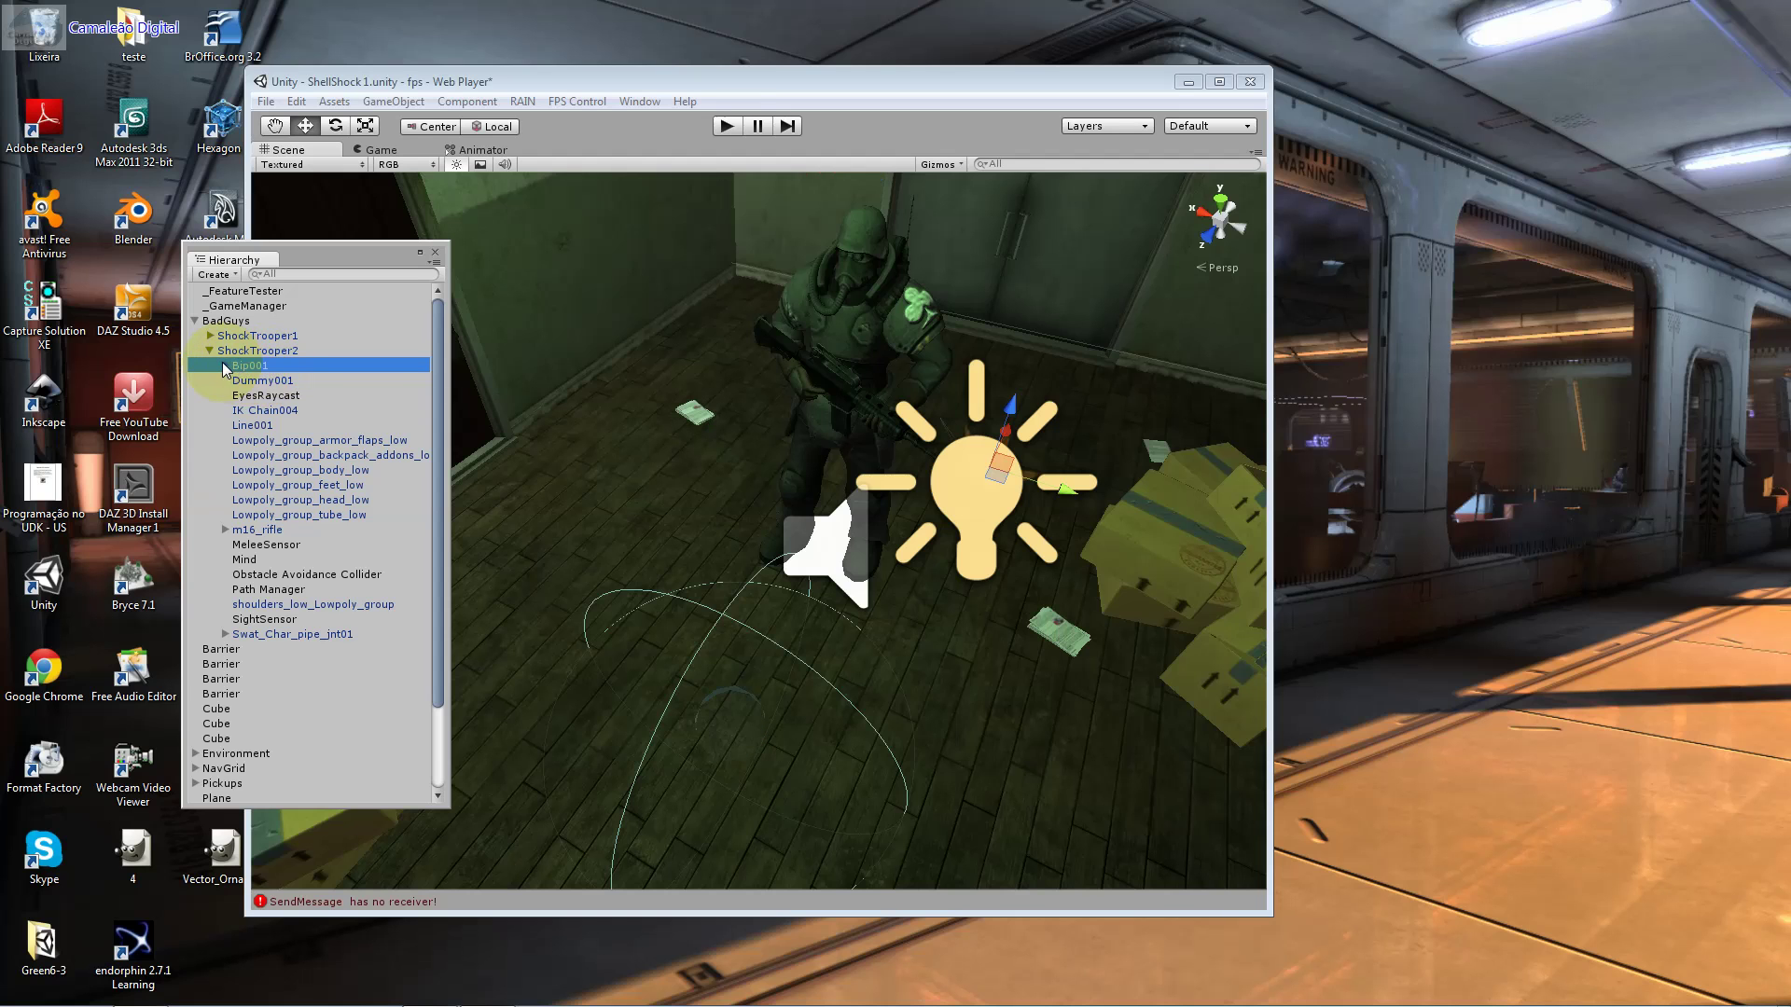
{"action": "left_click", "coordinate": [225, 367]}
{"action": "left_click", "coordinate": [260, 381]}
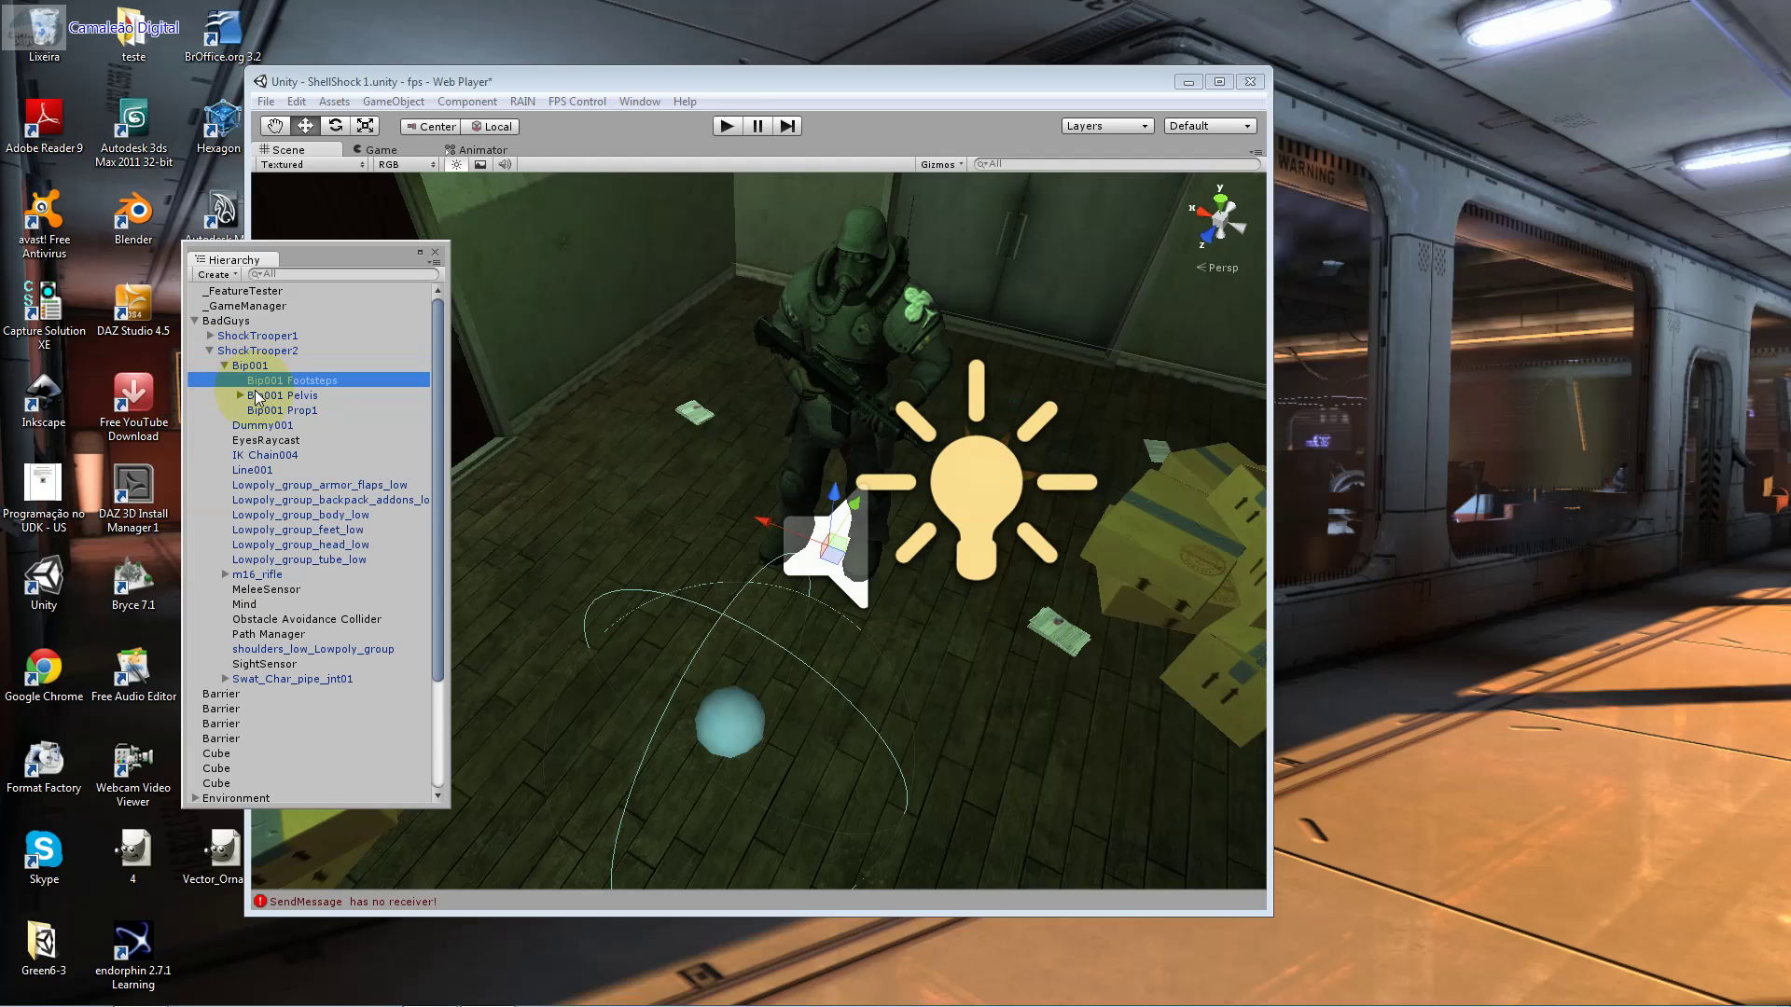
{"action": "left_click", "coordinate": [241, 395]}
{"action": "left_click", "coordinate": [253, 409]}
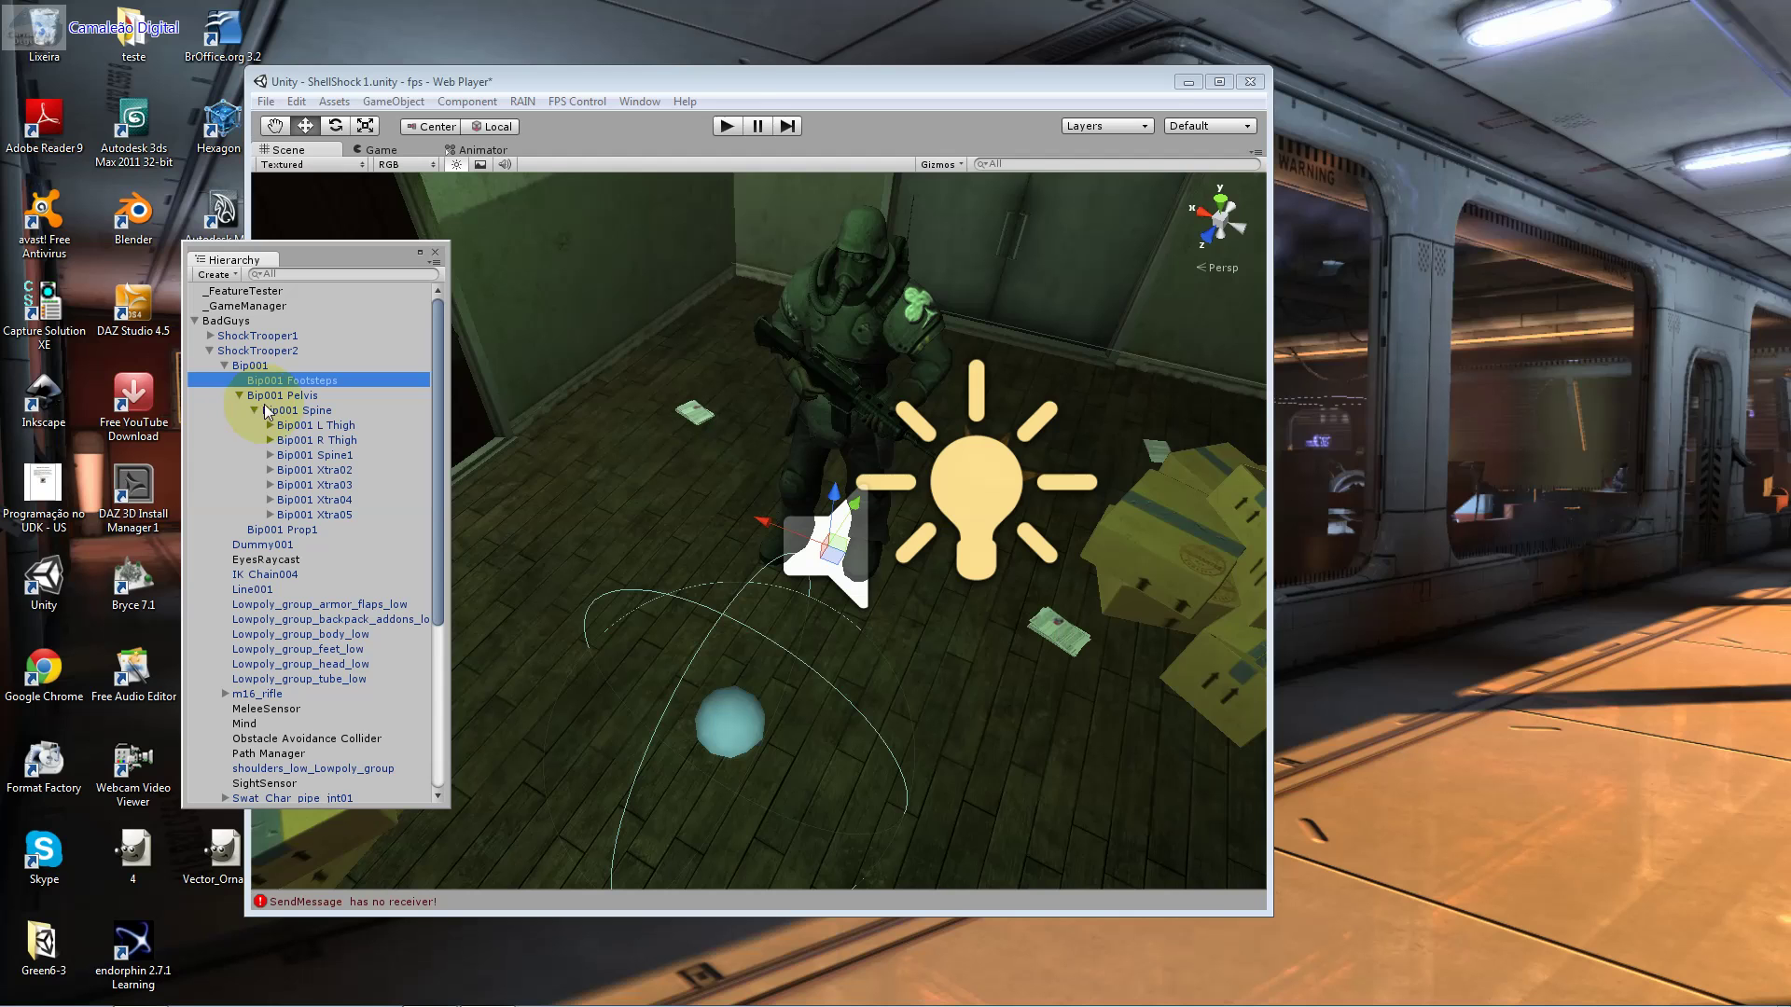
{"action": "left_click", "coordinate": [280, 425]}
{"action": "left_click", "coordinate": [322, 485]}
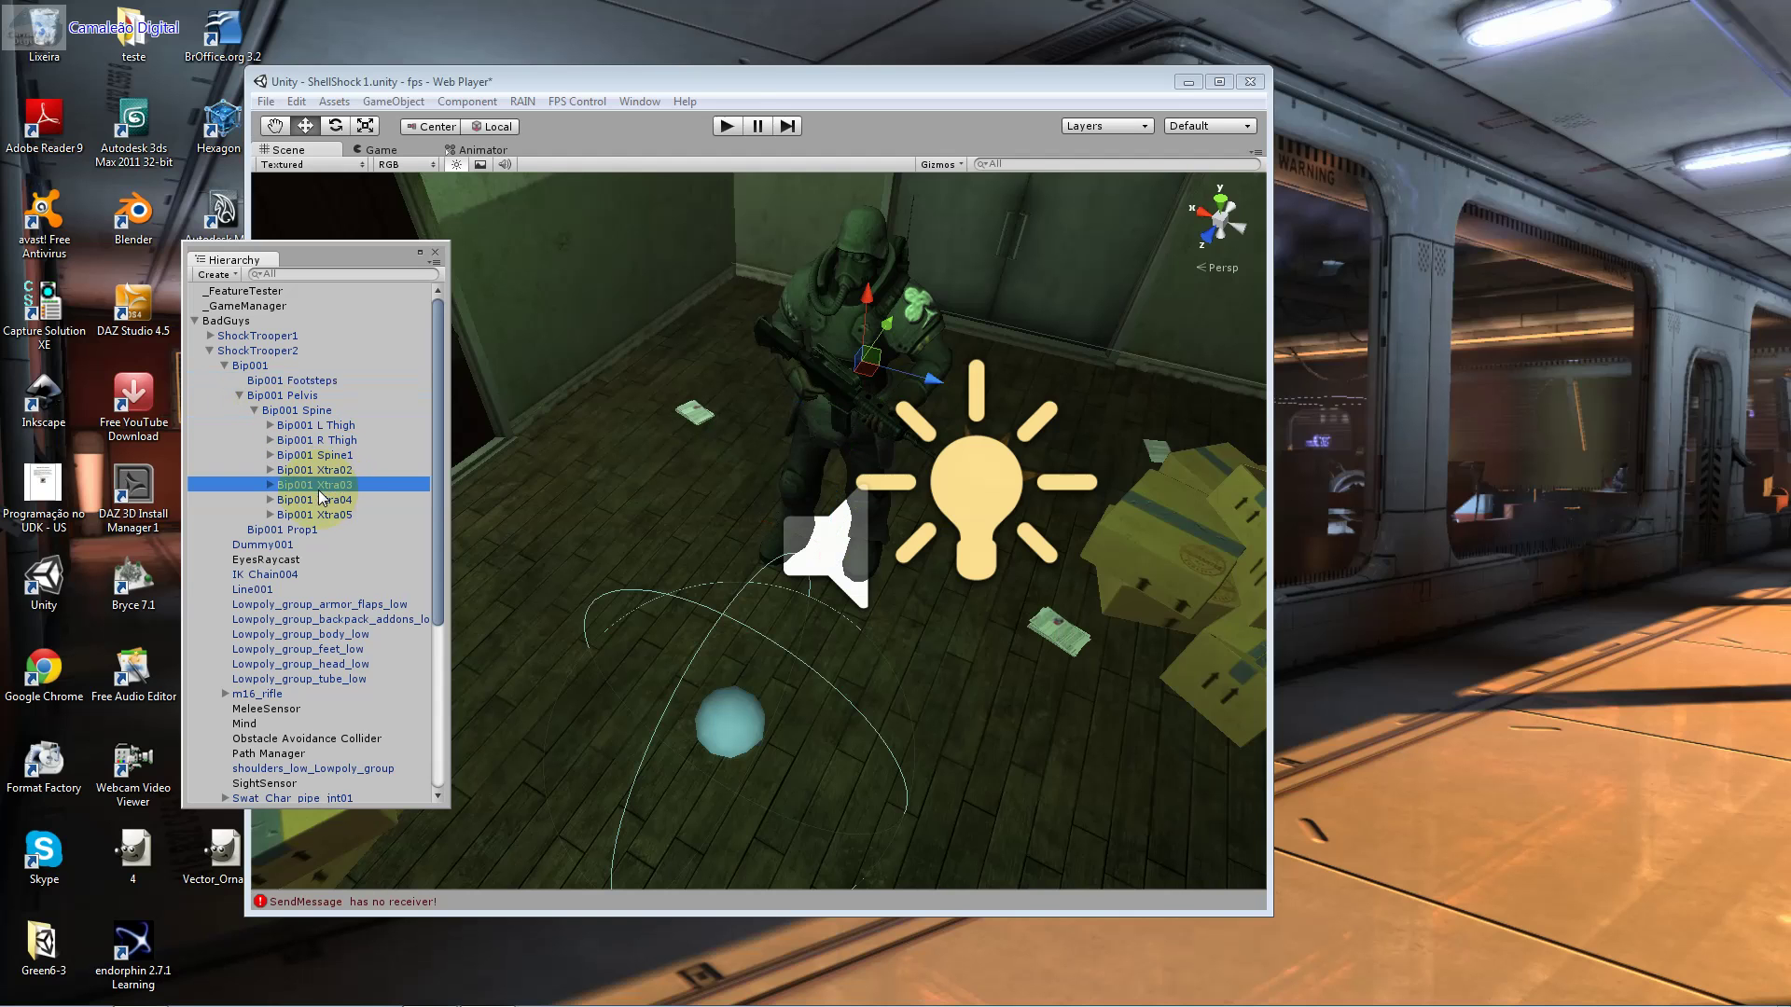
{"action": "left_click", "coordinate": [318, 501]}
{"action": "left_click", "coordinate": [319, 471]}
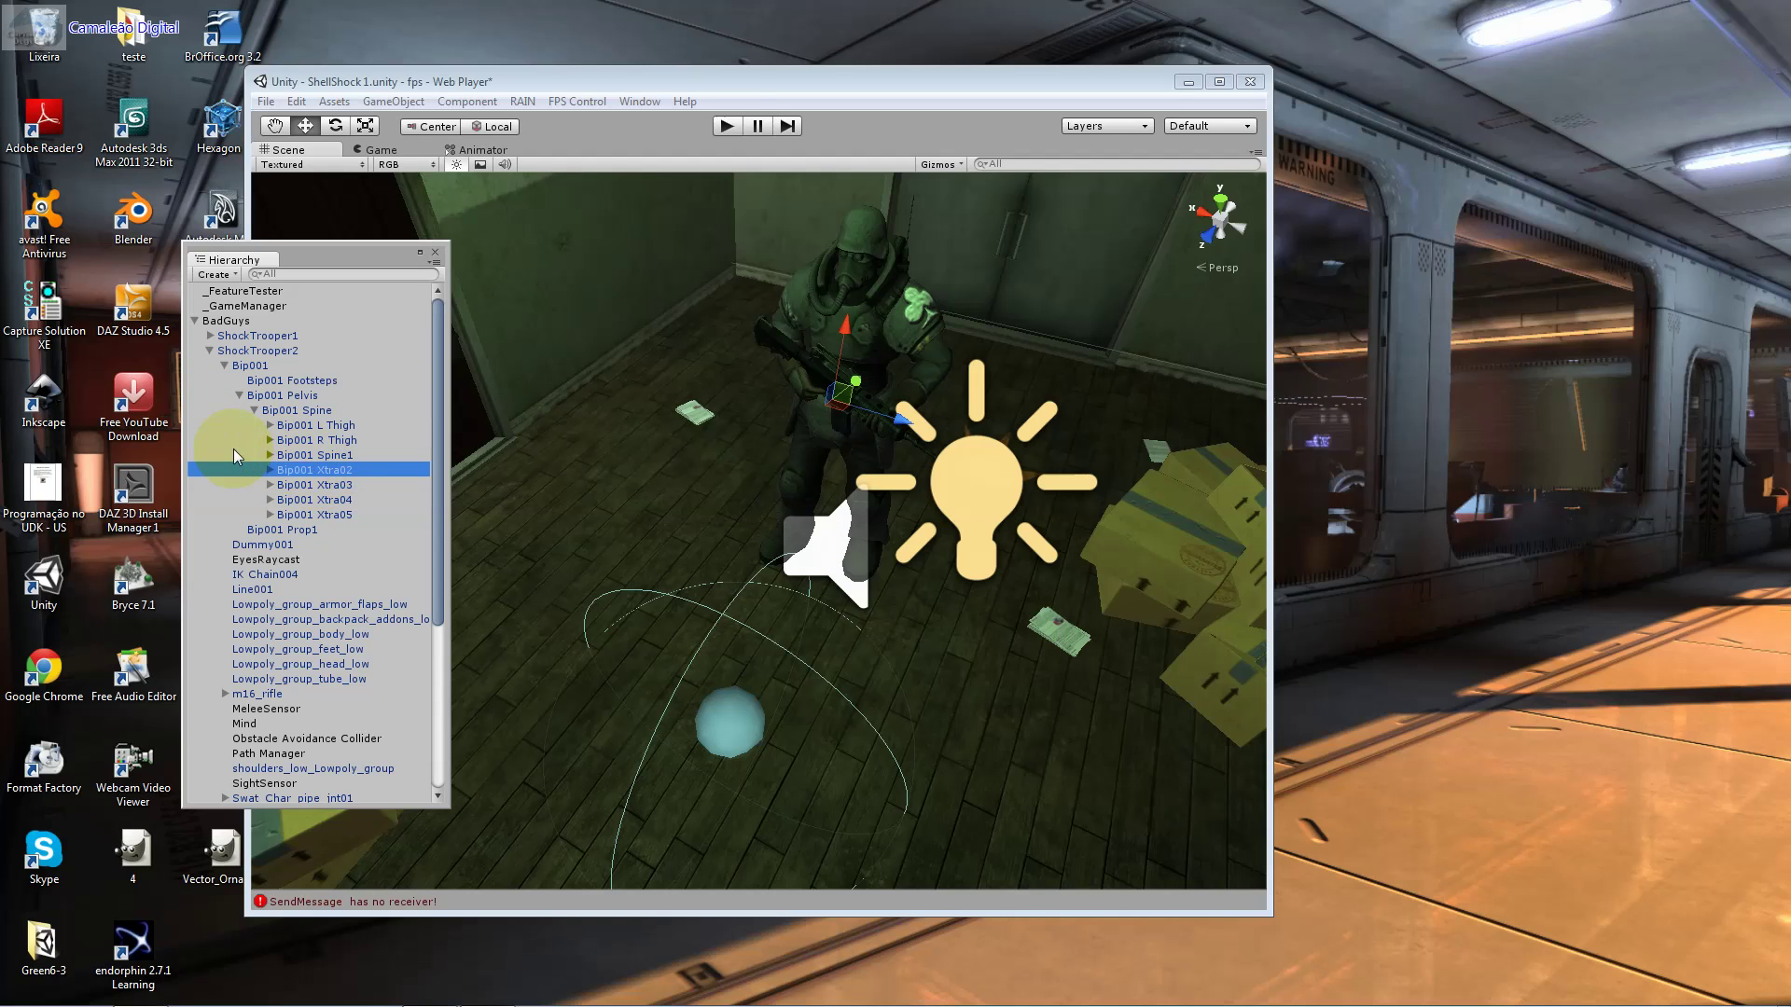
Step: Open the Spine1–Spine3 chain through Neck and Head, and make the Hierarchy taller
{"action": "left_click", "coordinate": [270, 455]}
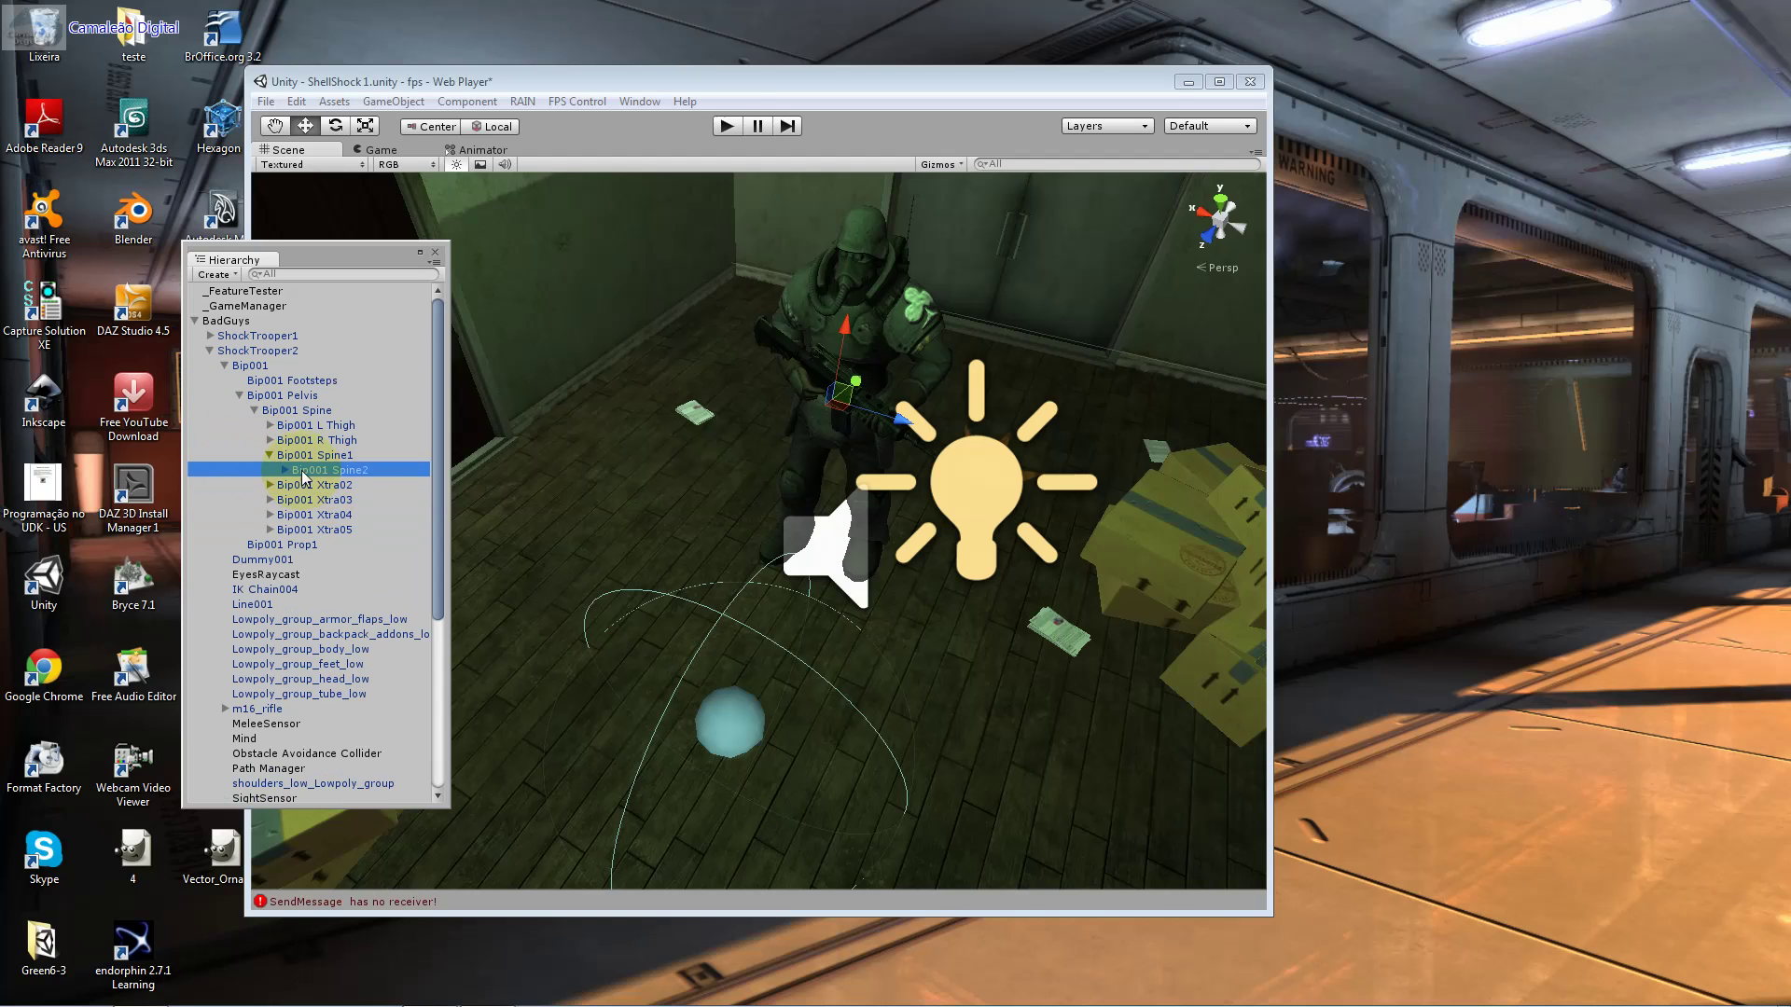
{"action": "left_click", "coordinate": [301, 470]}
{"action": "left_click", "coordinate": [285, 470]}
{"action": "left_click", "coordinate": [299, 484]}
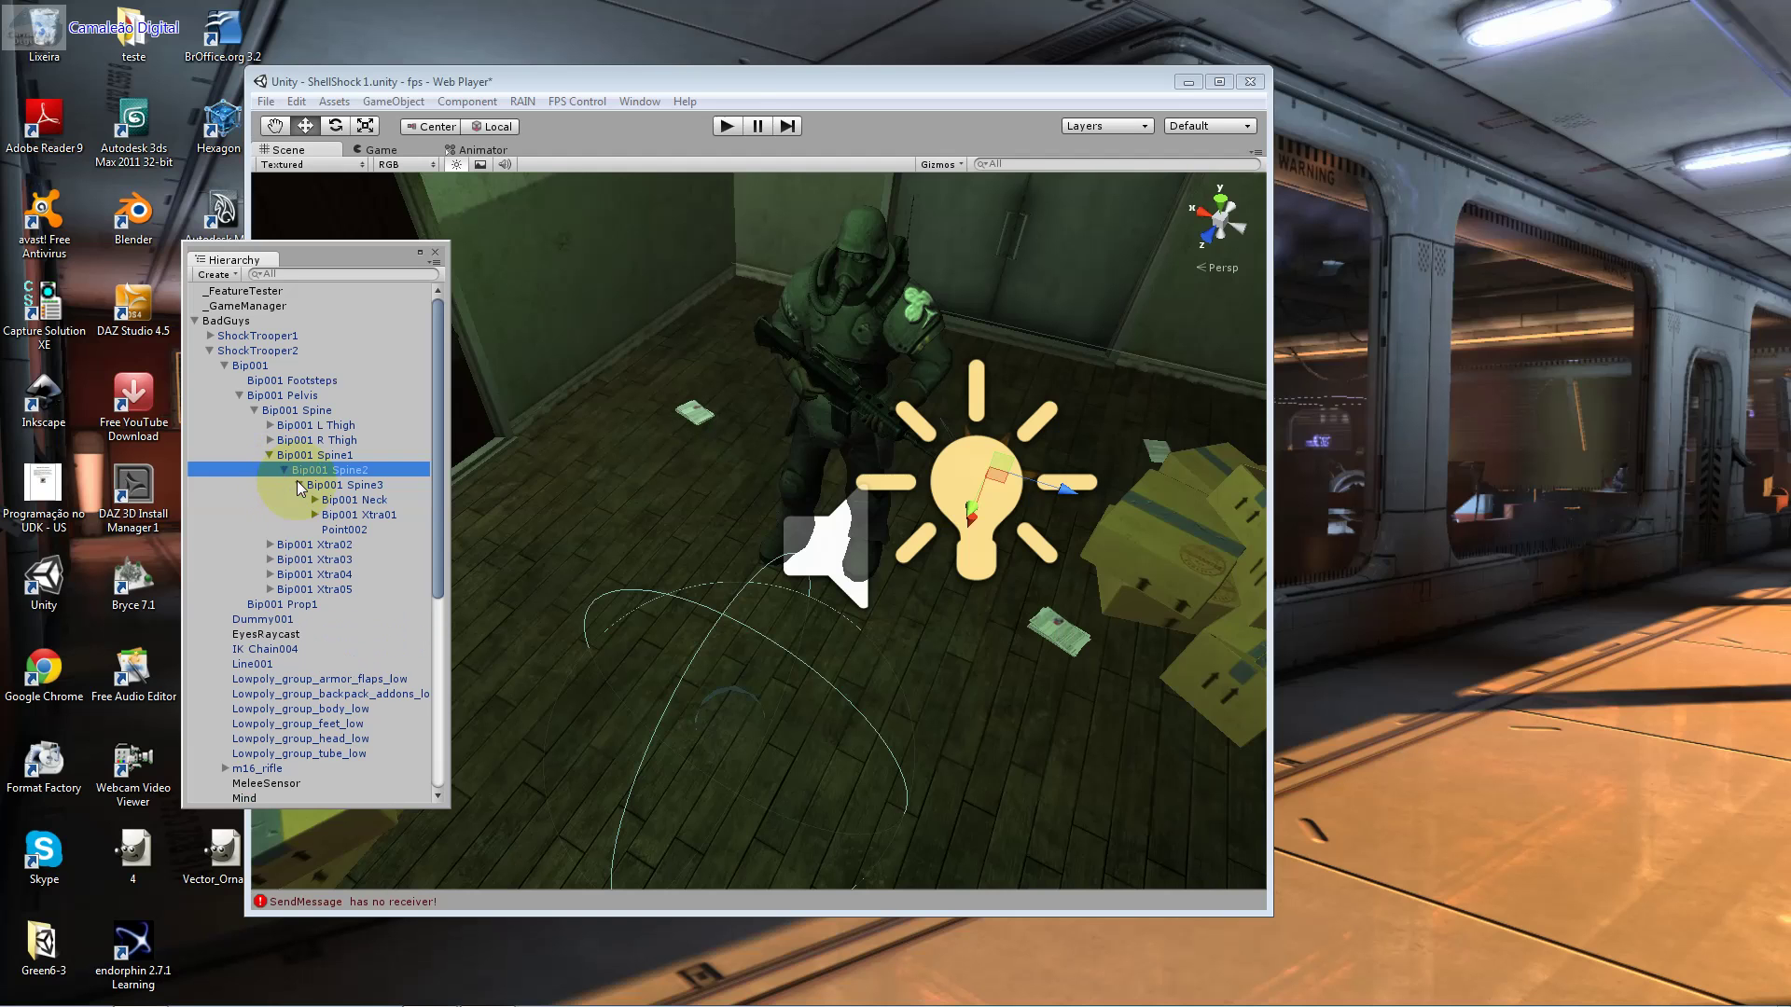
{"action": "left_click", "coordinate": [315, 501]}
{"action": "left_click", "coordinate": [316, 502]}
{"action": "left_click", "coordinate": [327, 513]}
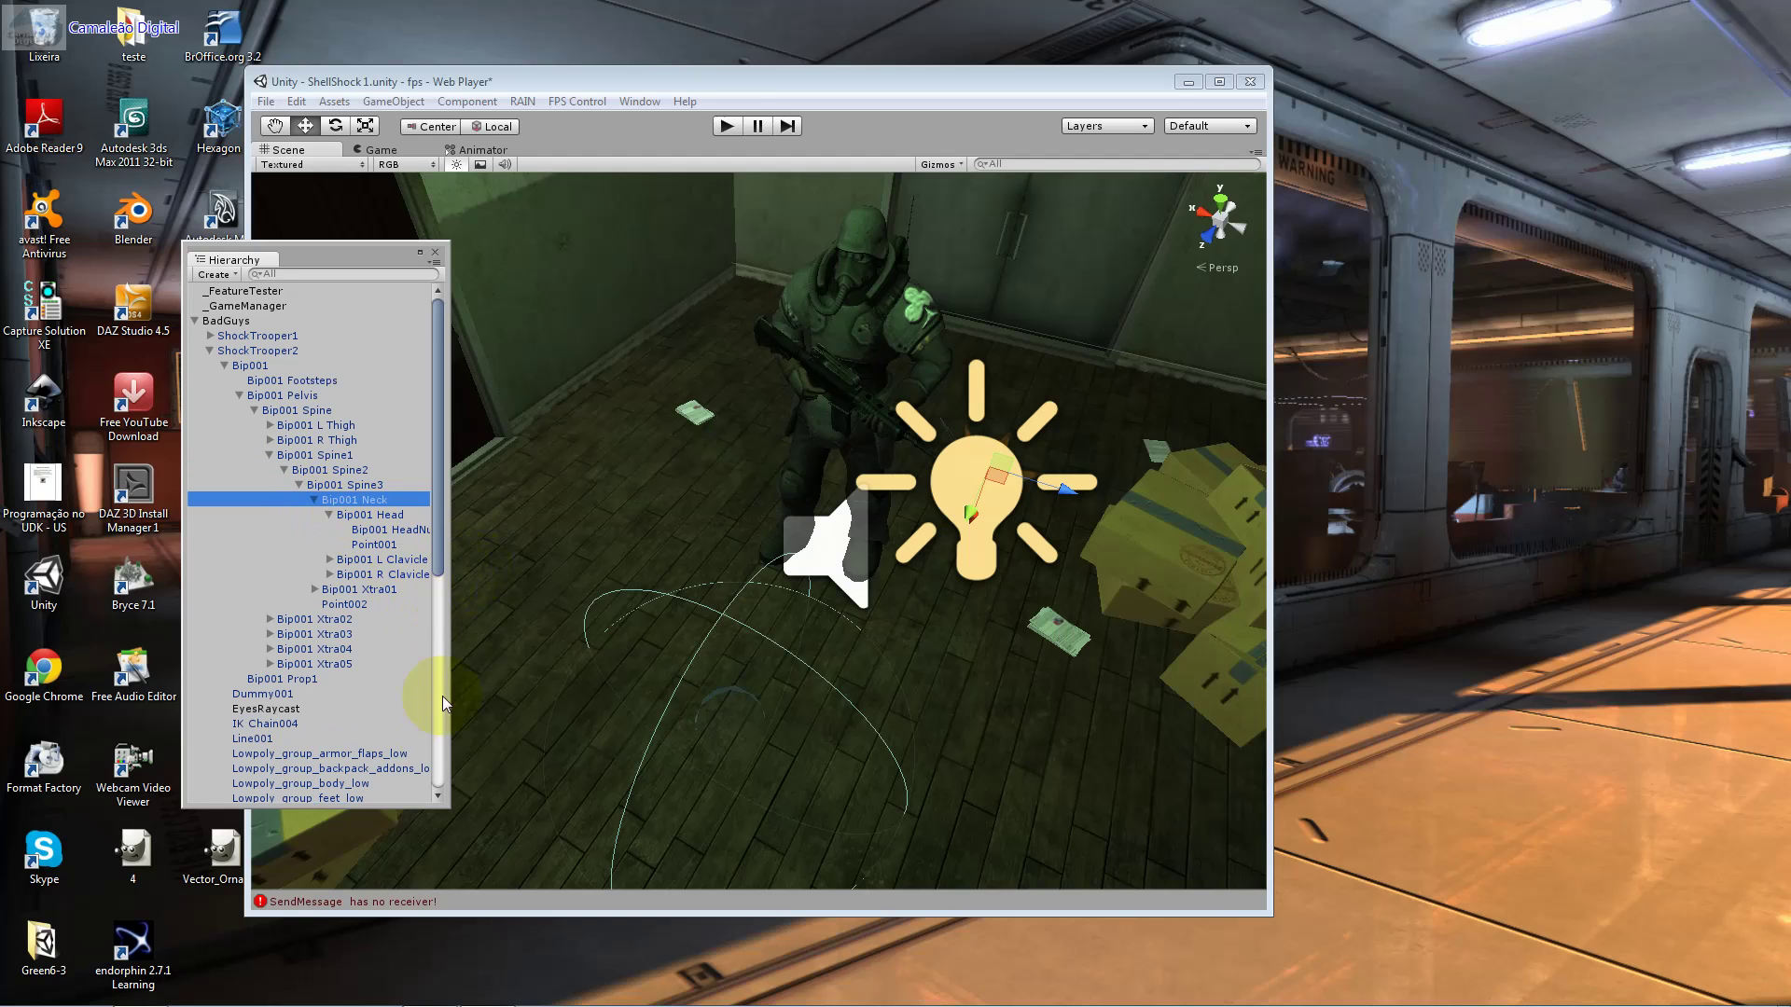
{"action": "left_click_drag", "start_coordinate": [441, 804], "coordinate": [483, 893]}
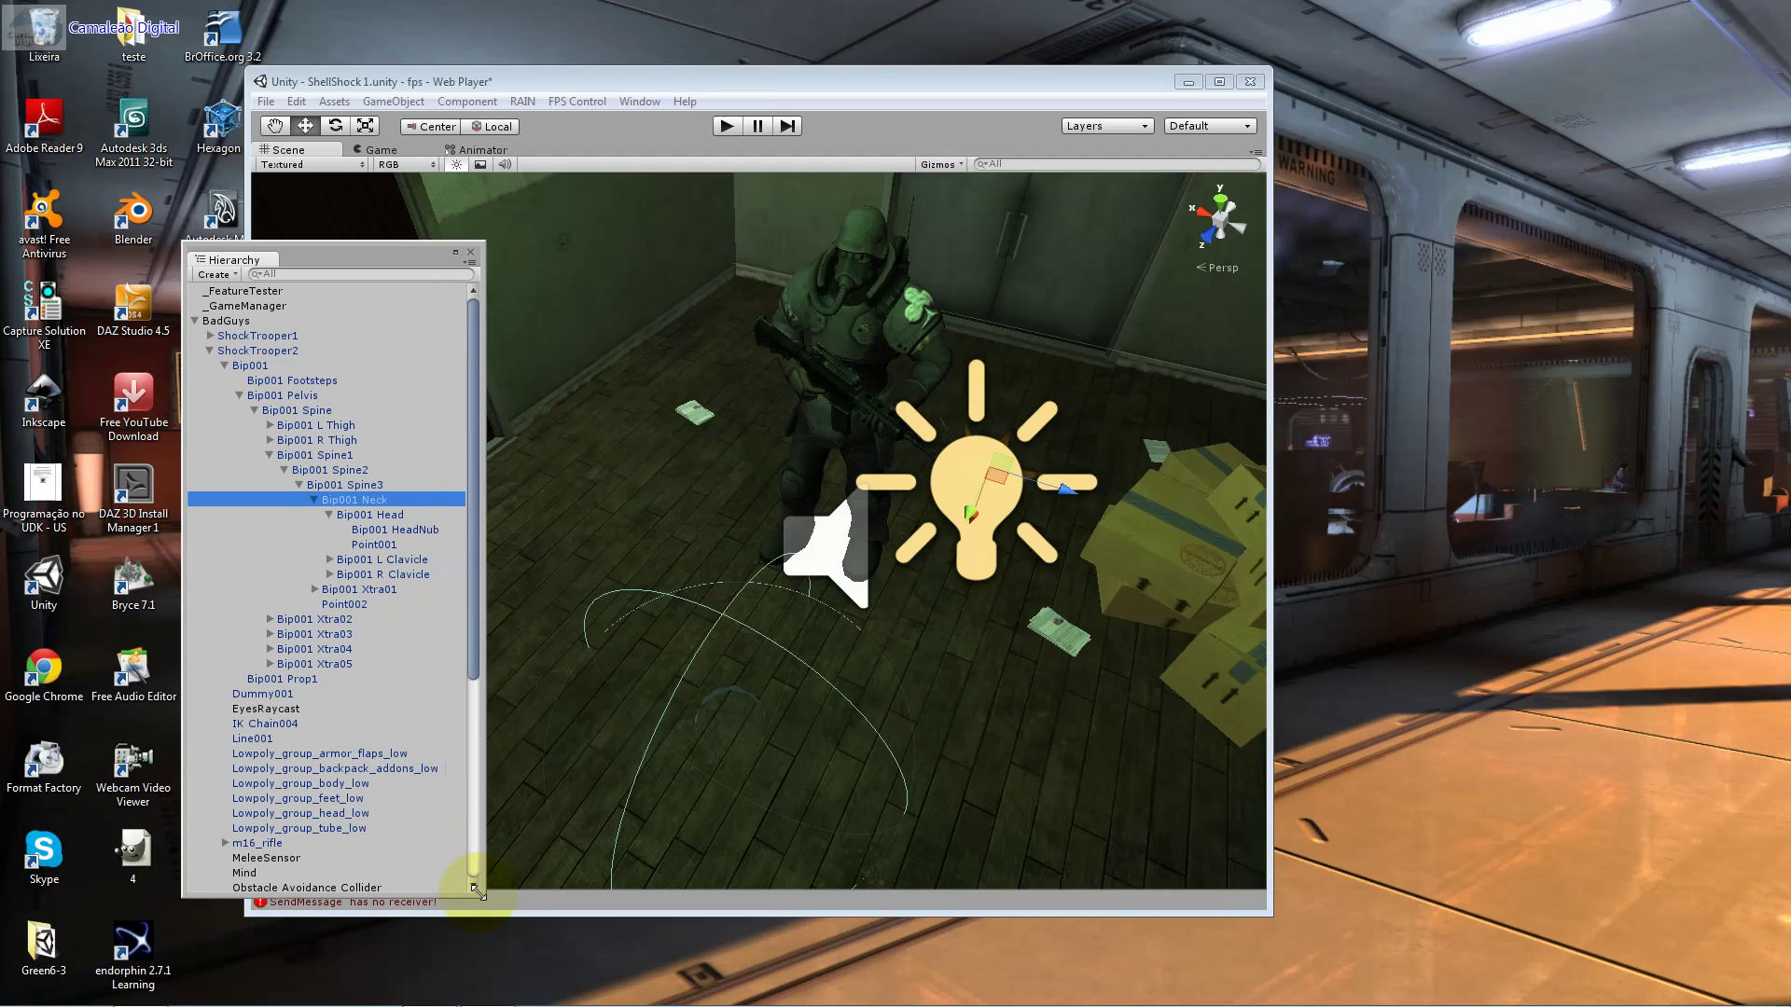
Step: Expand the left arm from L Clavicle down to the hand, plus R Clavicle
{"action": "left_click", "coordinate": [332, 559]}
{"action": "left_click", "coordinate": [345, 575]}
{"action": "left_click", "coordinate": [360, 590]}
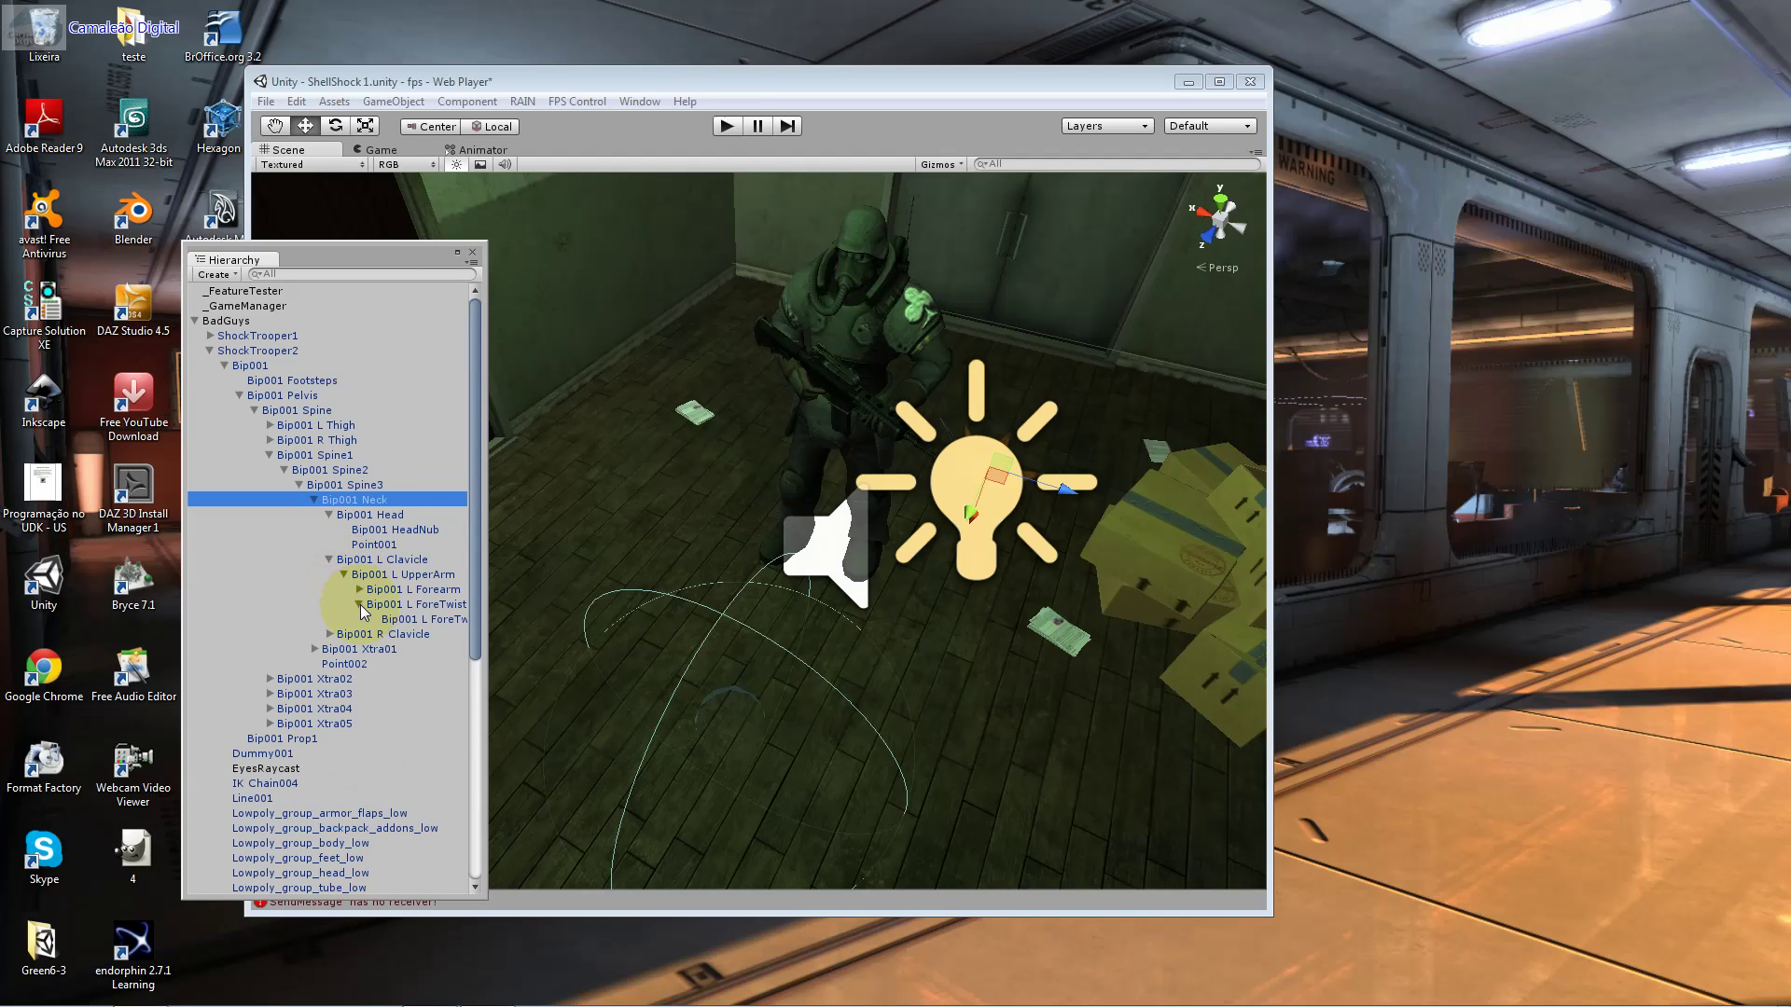
{"action": "left_click", "coordinate": [359, 620]}
{"action": "left_click", "coordinate": [330, 649]}
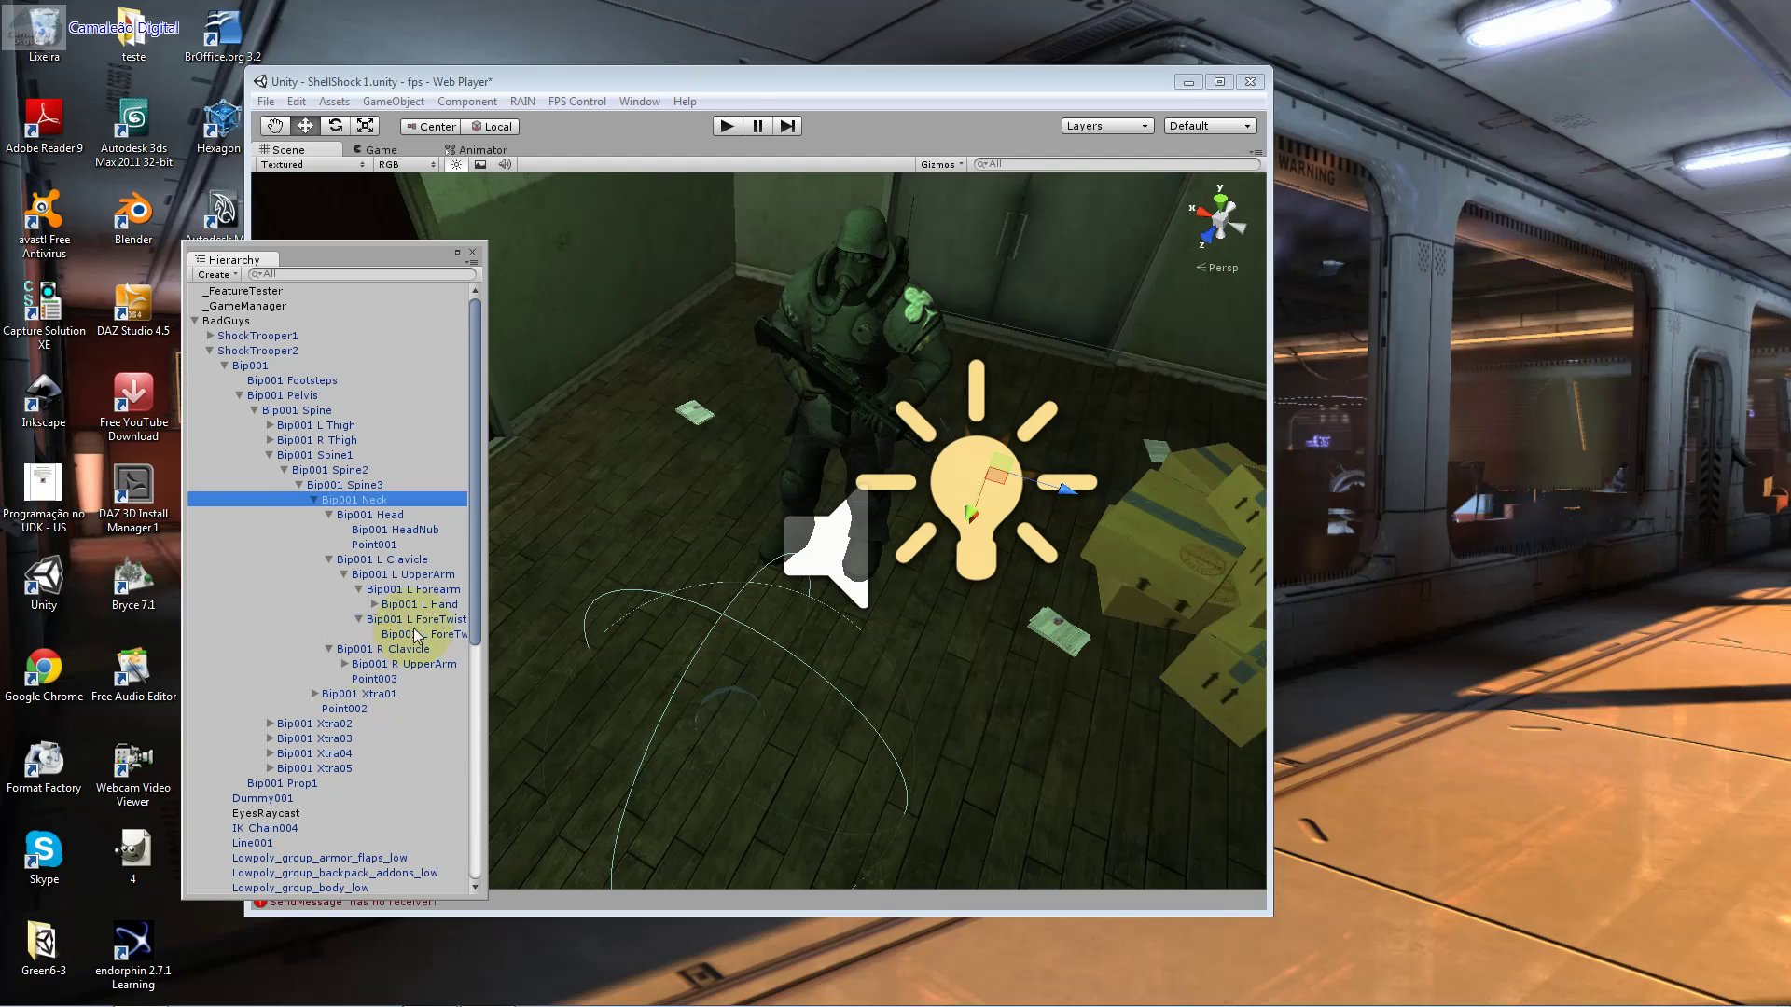
{"action": "left_click", "coordinate": [420, 604]}
{"action": "left_click", "coordinate": [396, 560]}
Step: Step back up through Neck, Spine1 and Pelvis bones, then collapse the Pelvis chain
{"action": "left_click", "coordinate": [369, 501]}
{"action": "left_click", "coordinate": [319, 455]}
{"action": "left_click", "coordinate": [296, 424]}
{"action": "left_click", "coordinate": [250, 396]}
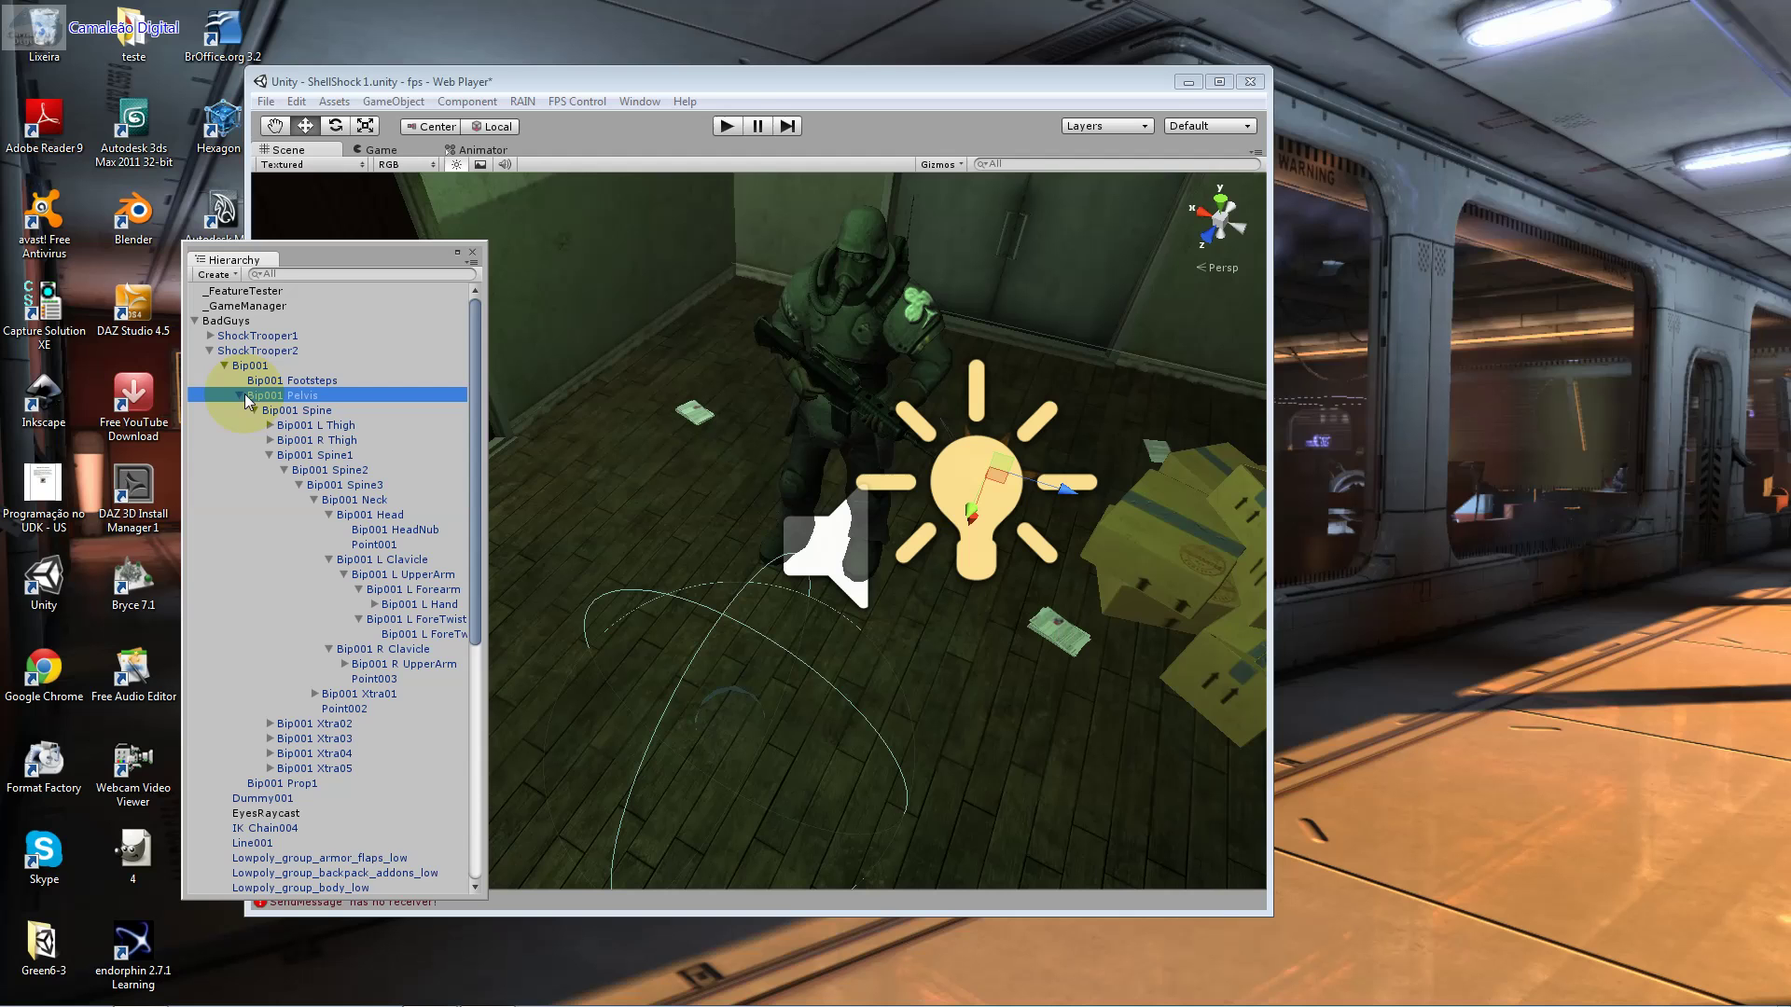
{"action": "left_click", "coordinate": [223, 366]}
{"action": "left_click", "coordinate": [226, 366]}
{"action": "left_click", "coordinate": [364, 501]}
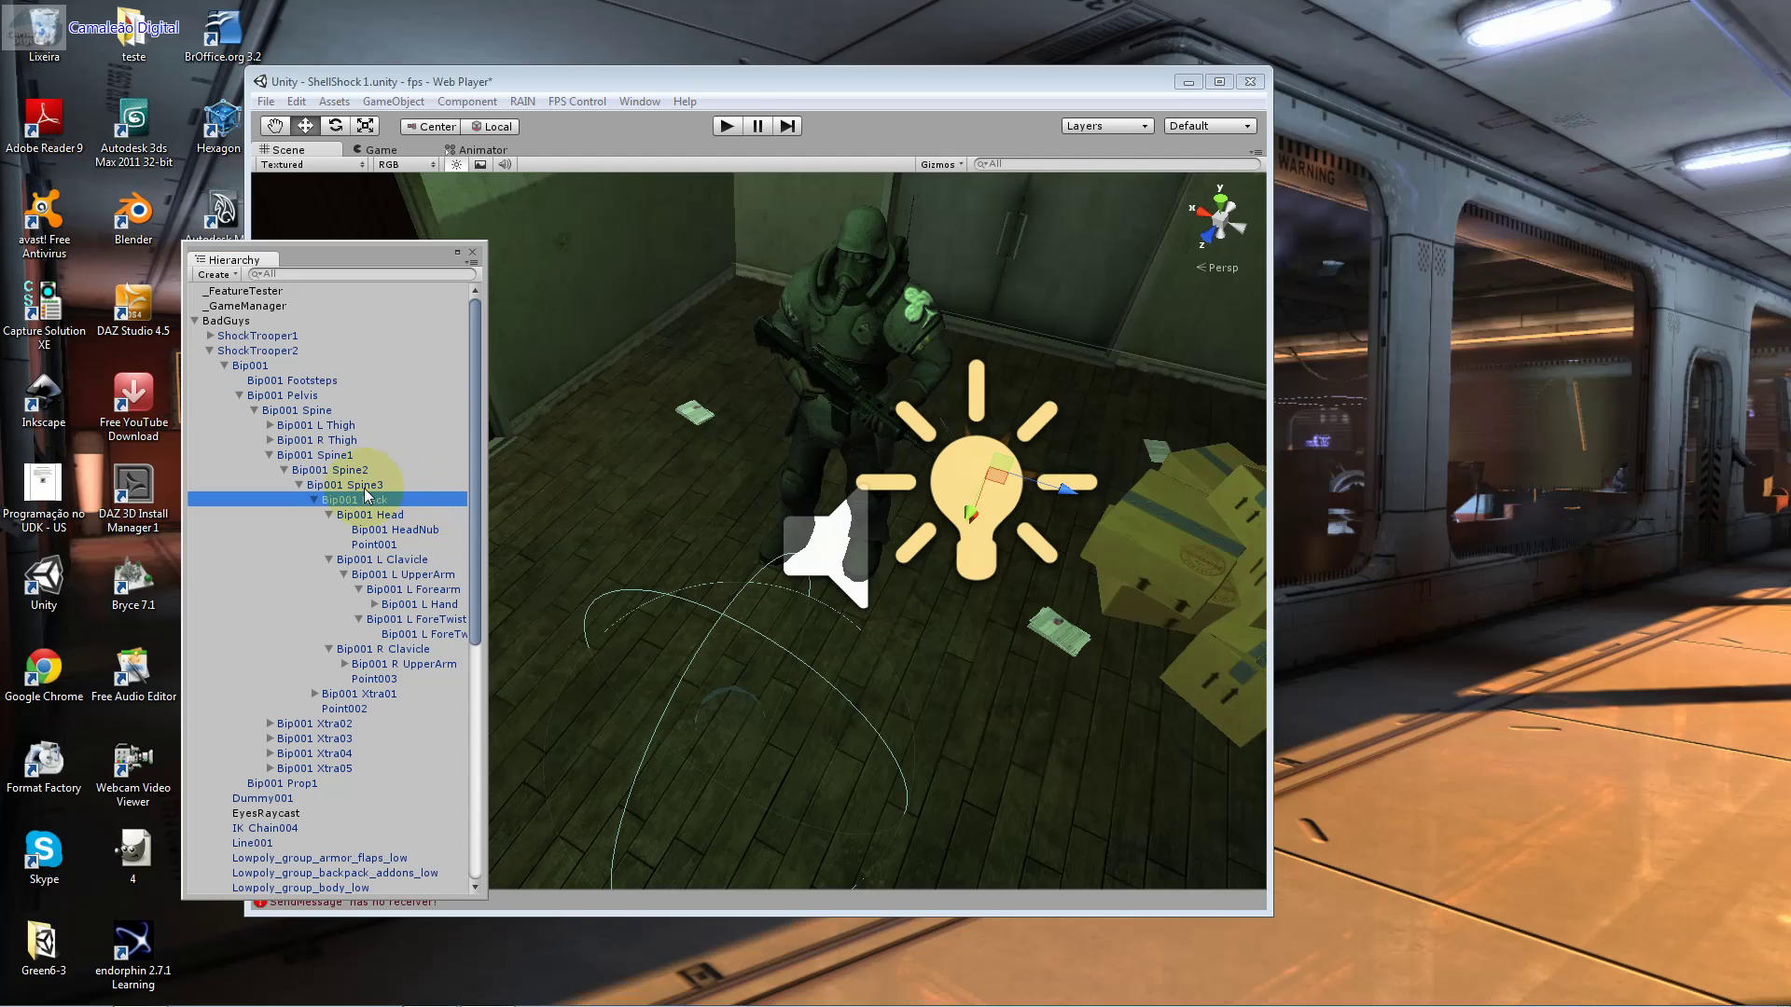
{"action": "left_click", "coordinate": [242, 395]}
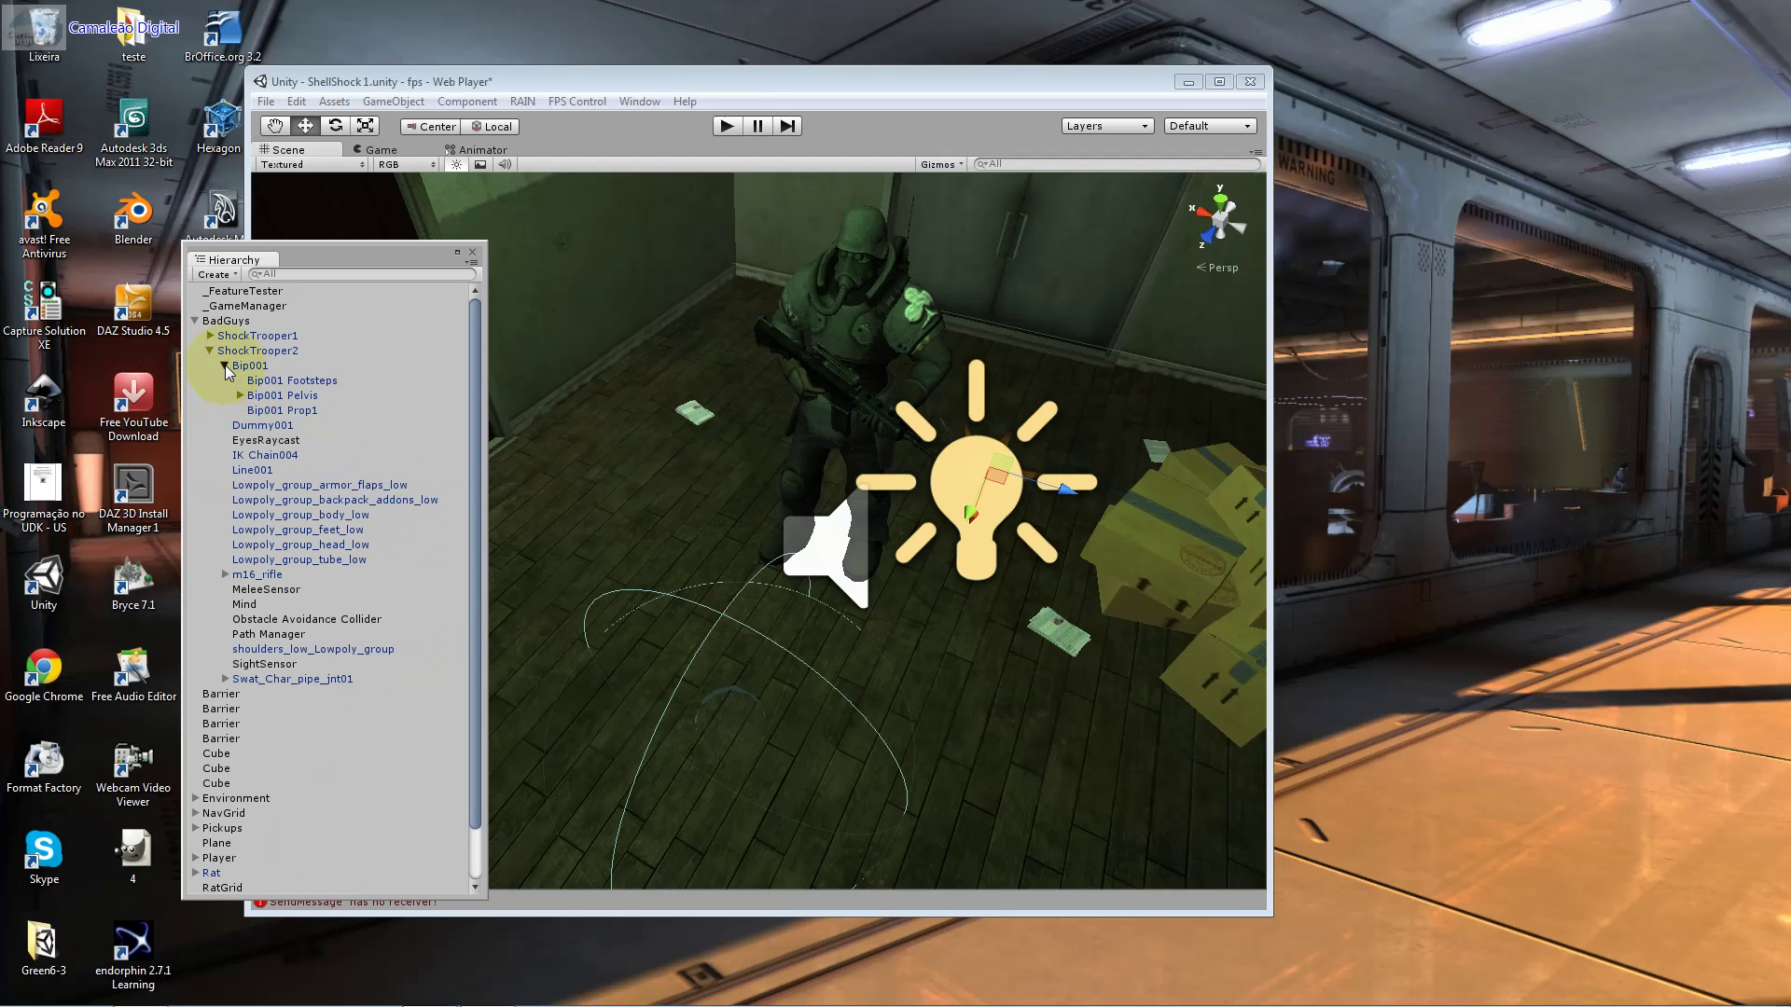
Step: Collapse Bip001, browse ShockTrooper2's children and frame the SightSensor in the scene
{"action": "left_click", "coordinate": [226, 366]}
{"action": "left_click", "coordinate": [272, 500]}
{"action": "left_click", "coordinate": [293, 485]}
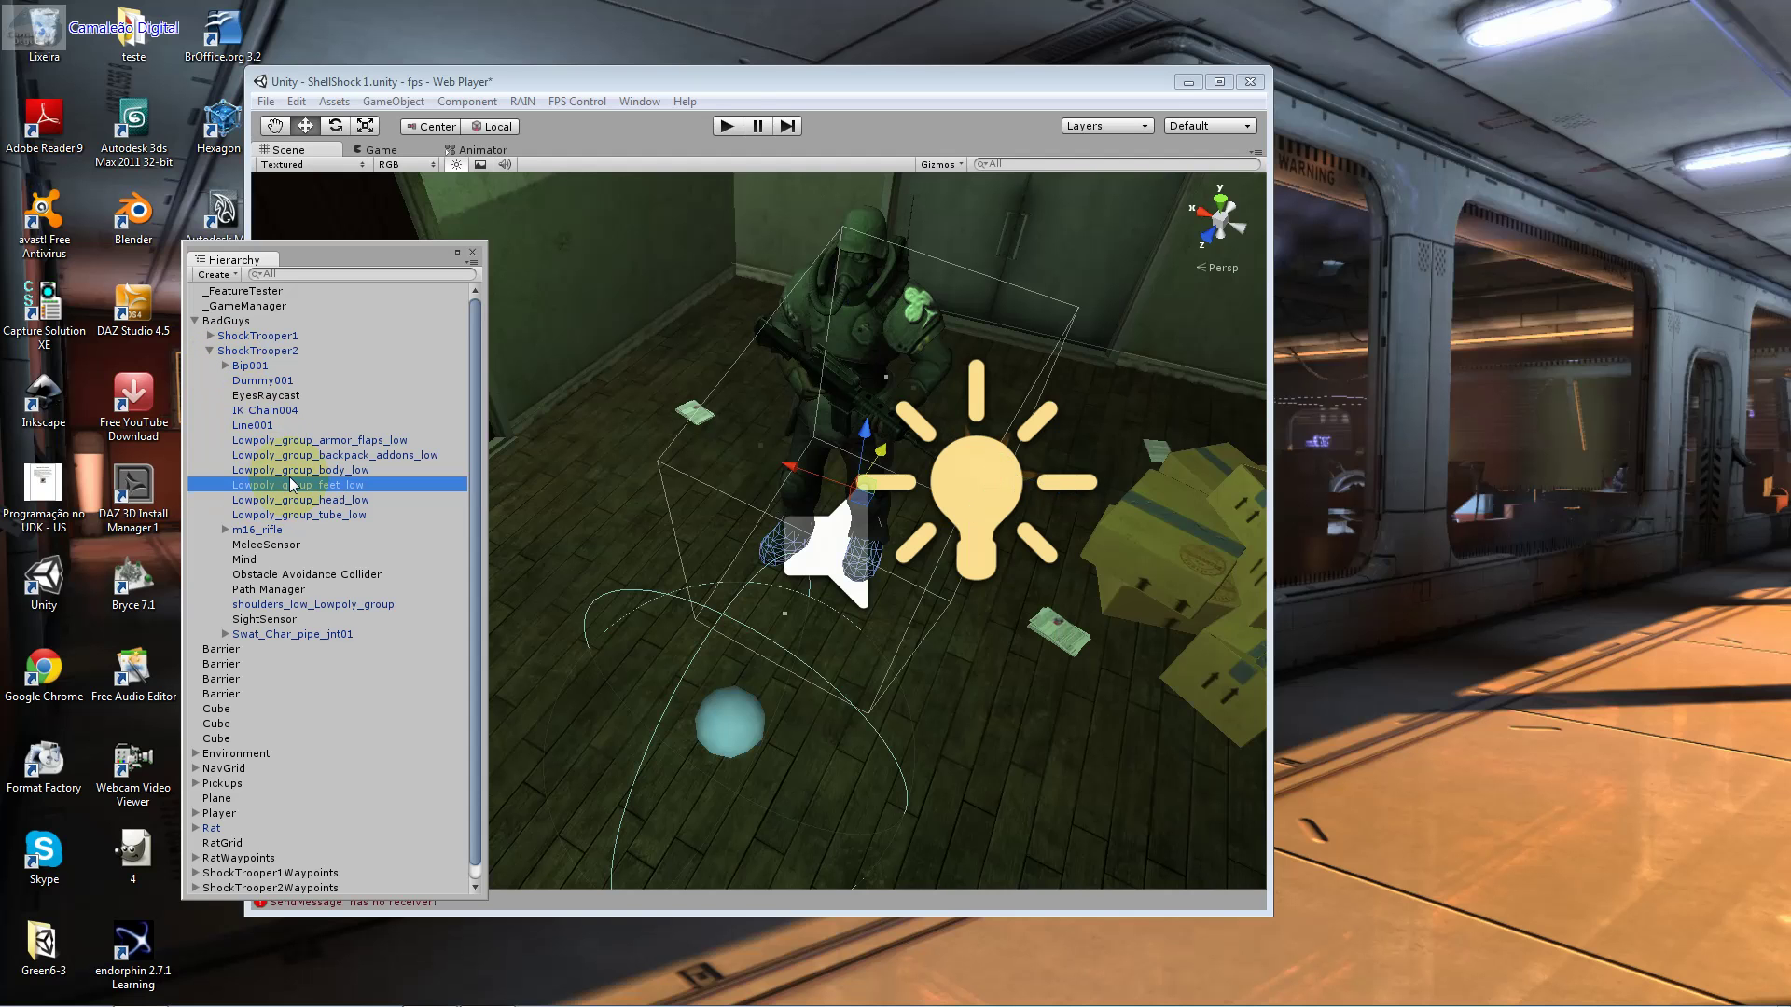
{"action": "left_click", "coordinate": [283, 560]}
{"action": "left_click", "coordinate": [299, 529]}
{"action": "left_click", "coordinate": [299, 544]}
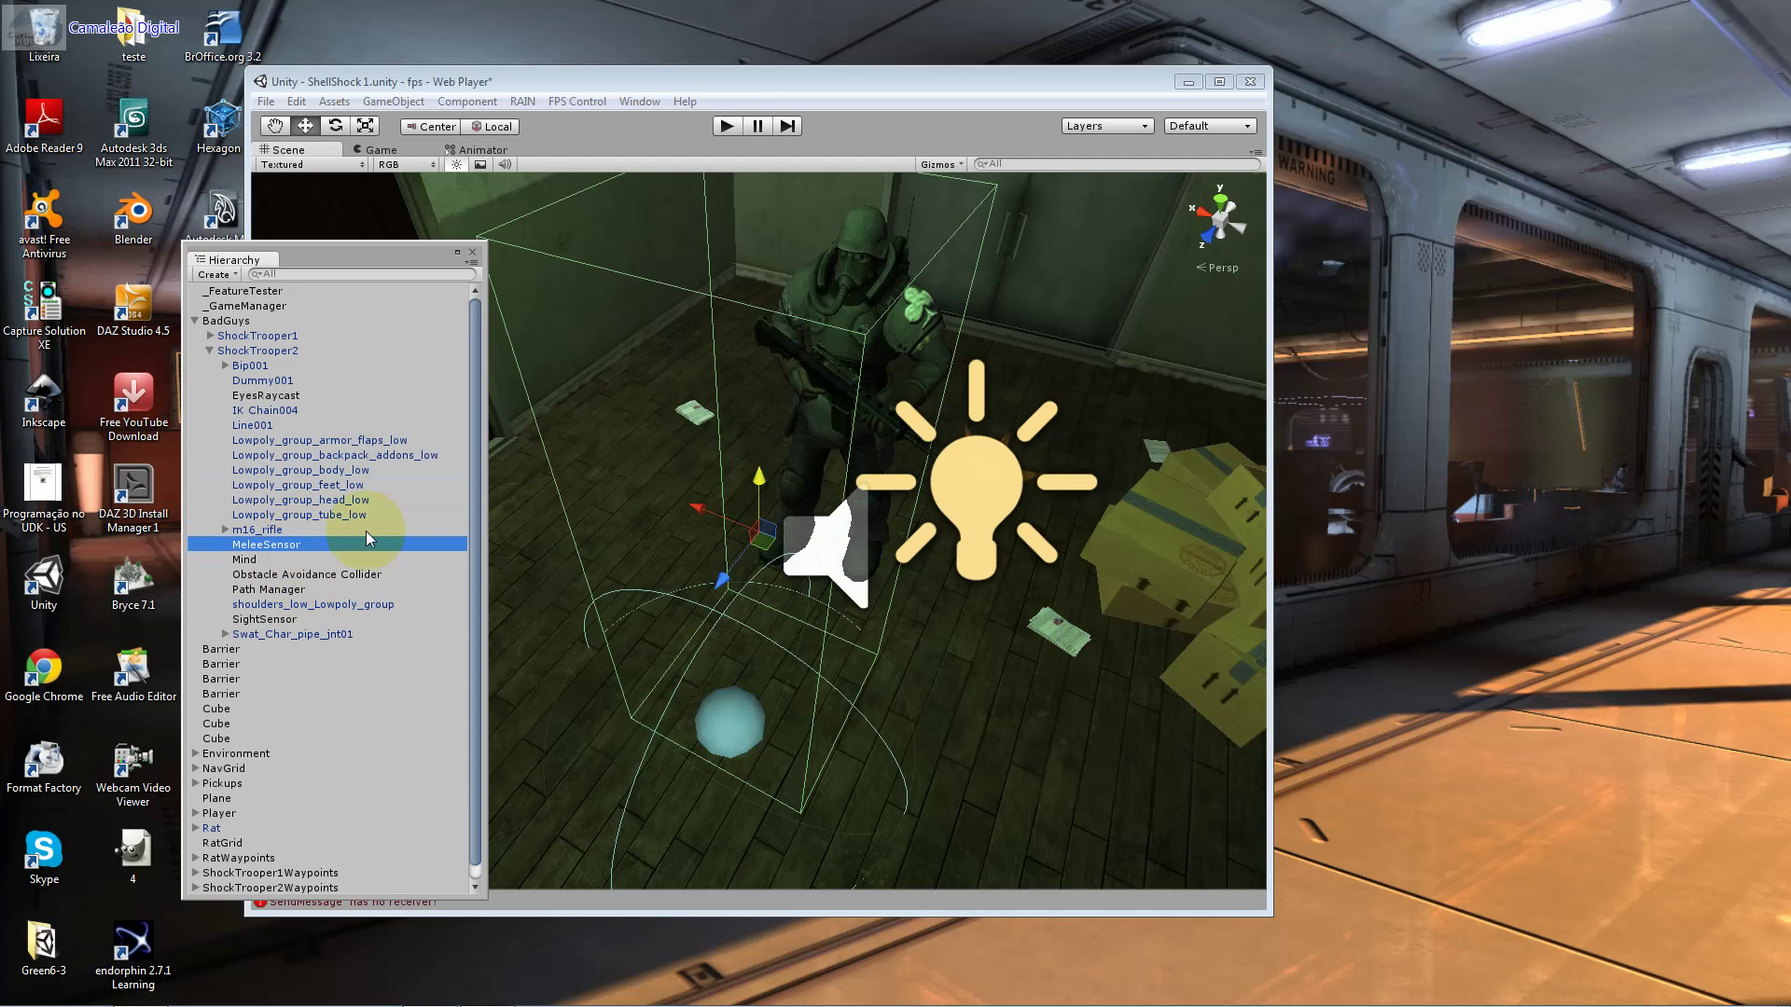
{"action": "left_click", "coordinate": [343, 622]}
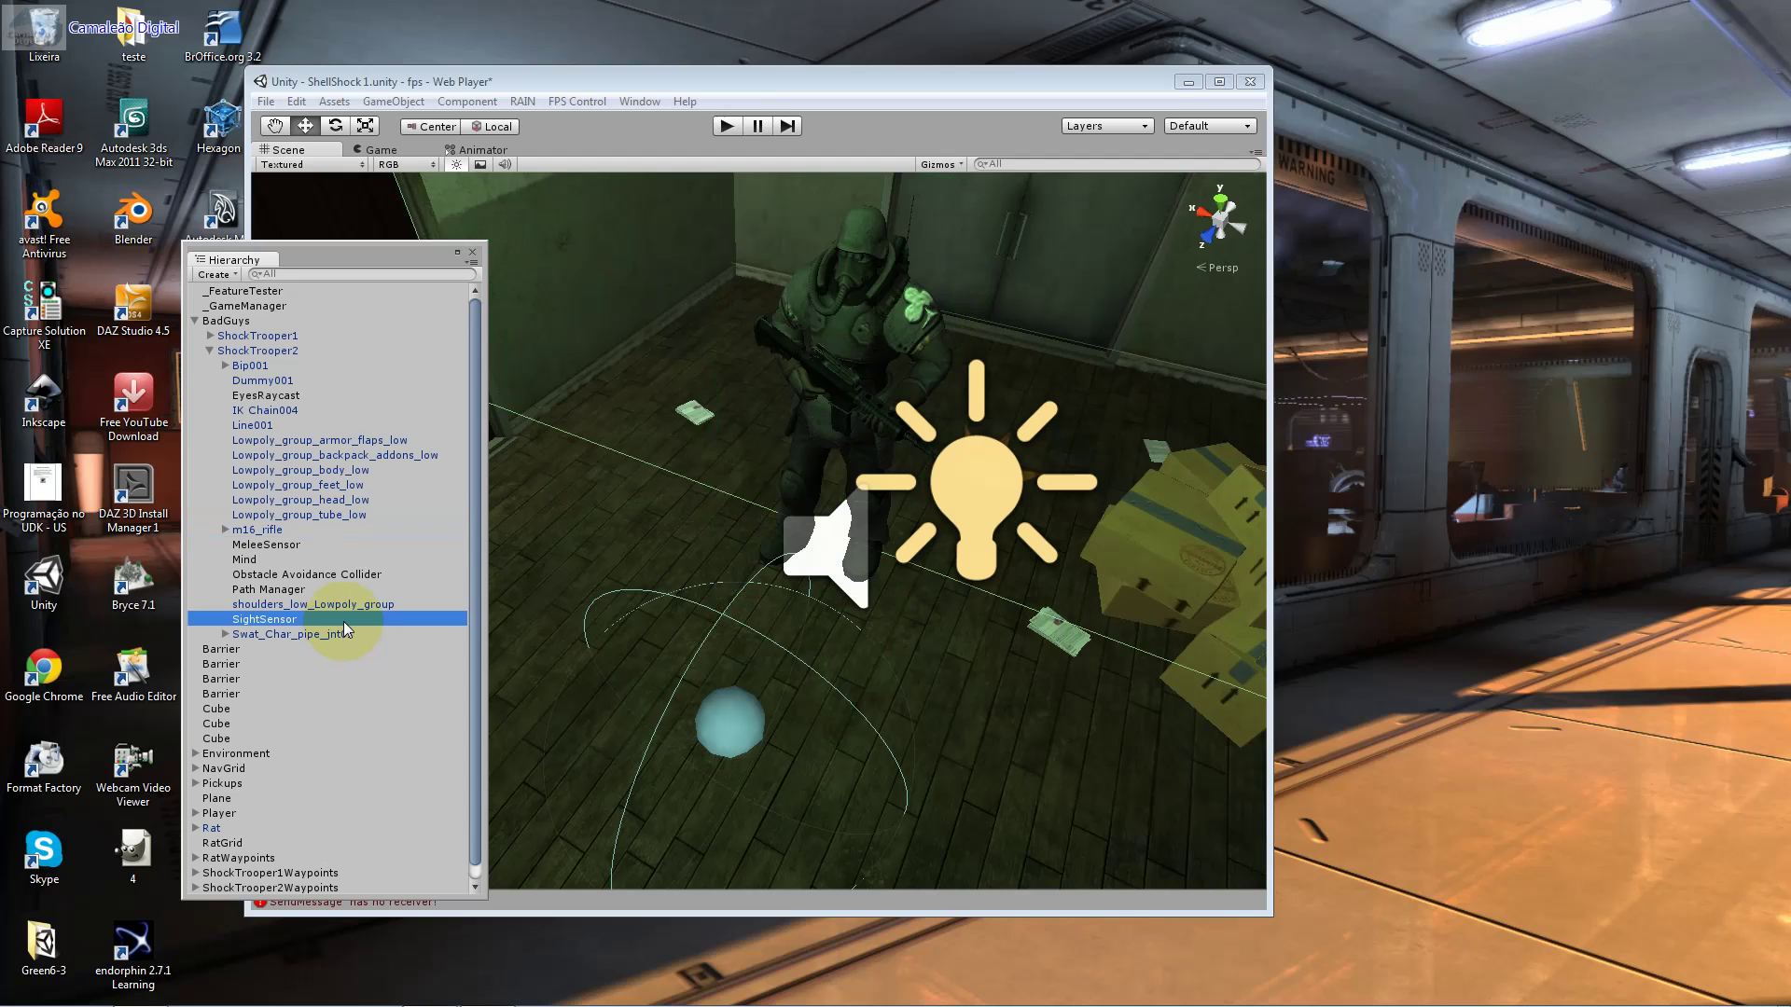
{"action": "double_click", "coordinate": [343, 622]}
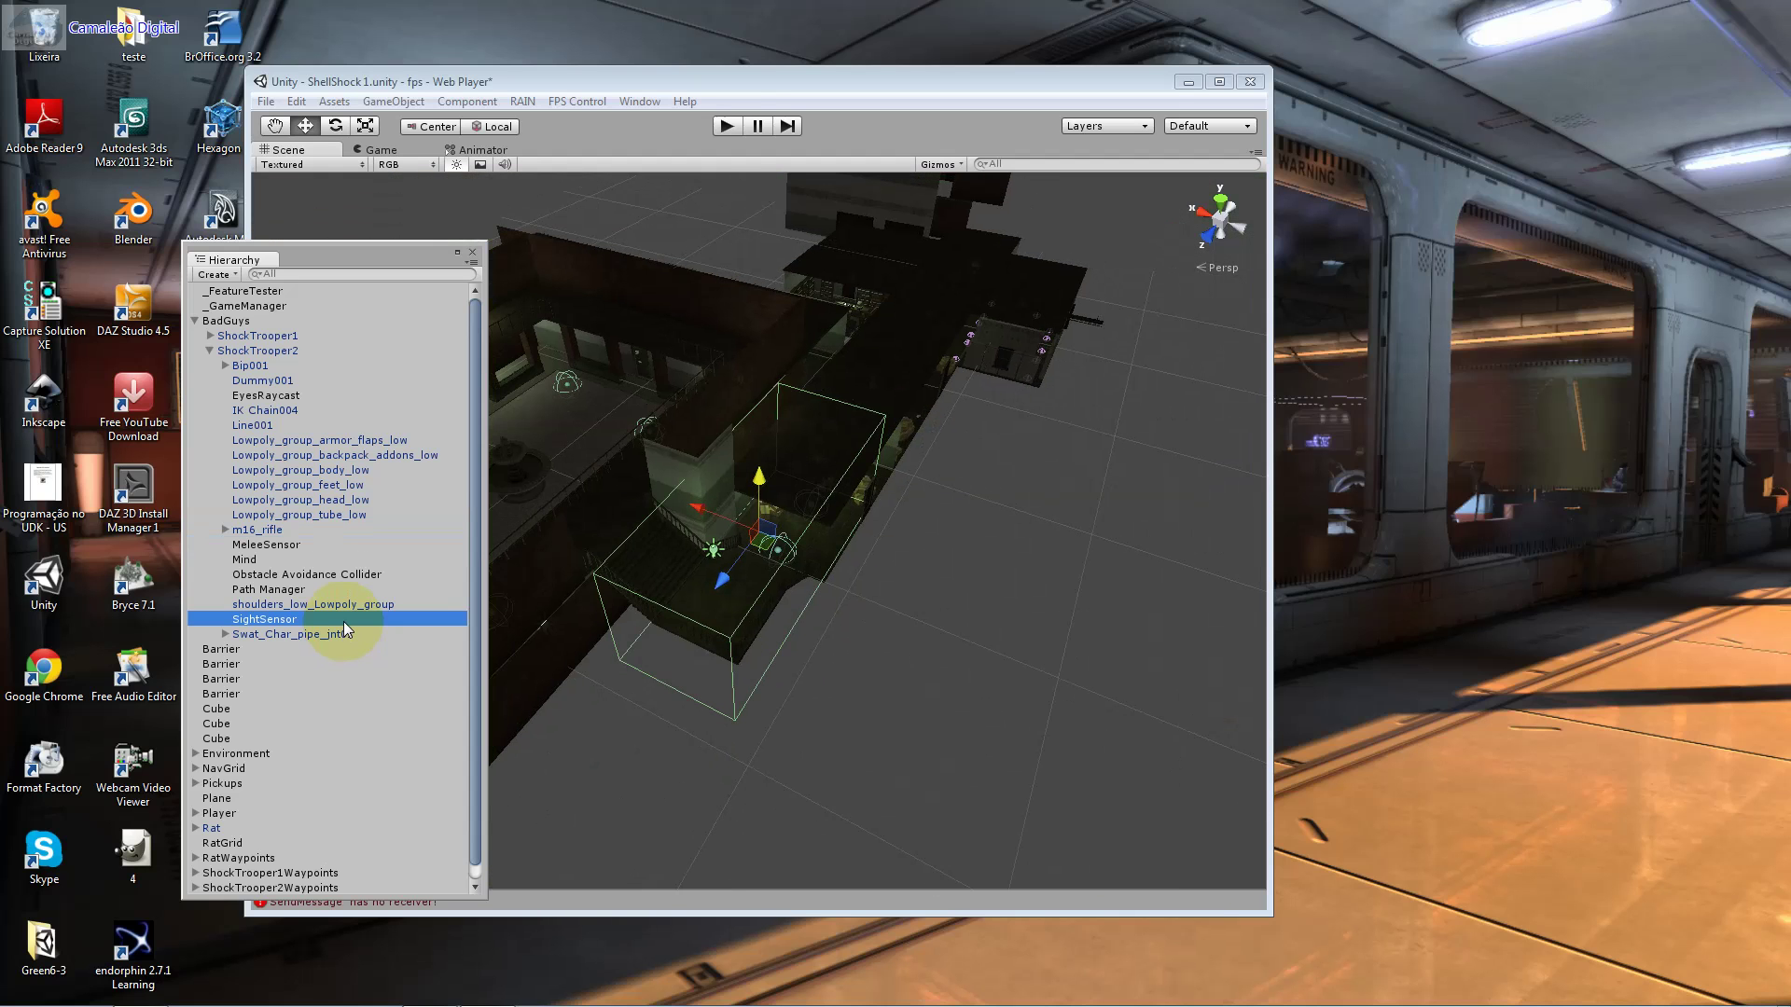
Step: Frame the MeleeSensor and ShockTrooper2, then orbit to see the trooper inside the sensor box
{"action": "left_click", "coordinate": [349, 499]}
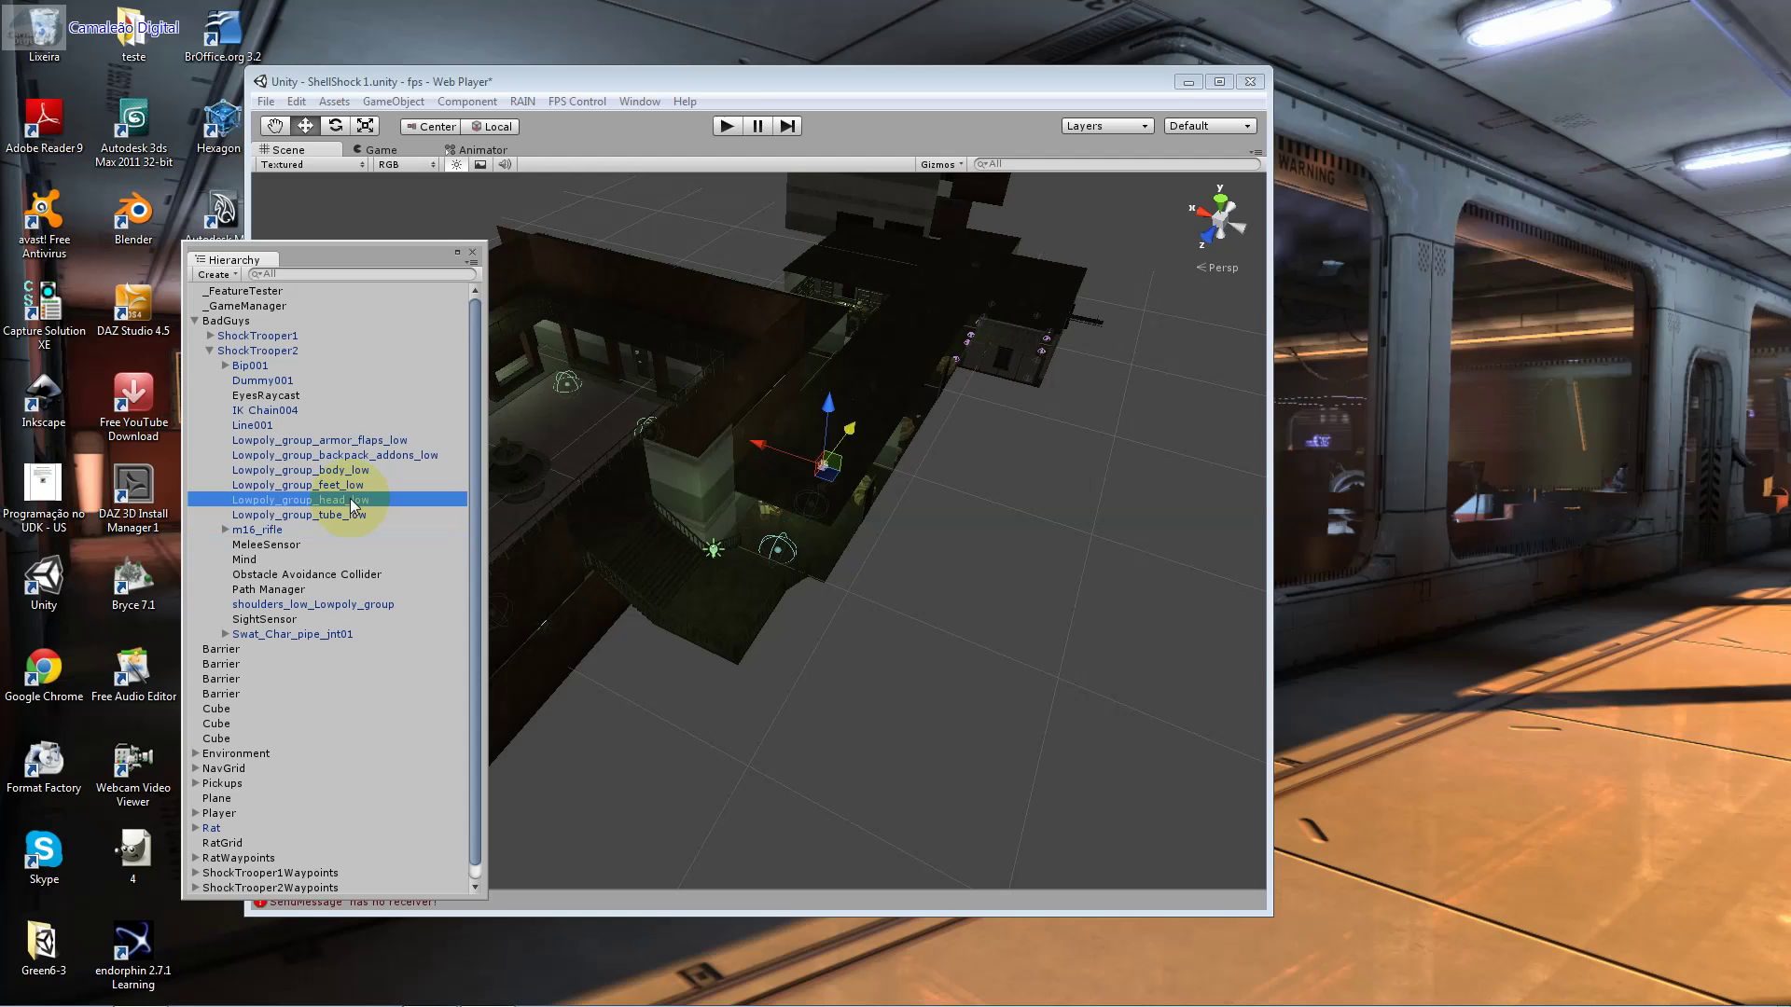
{"action": "left_click", "coordinate": [350, 499]}
{"action": "left_click", "coordinate": [355, 473]}
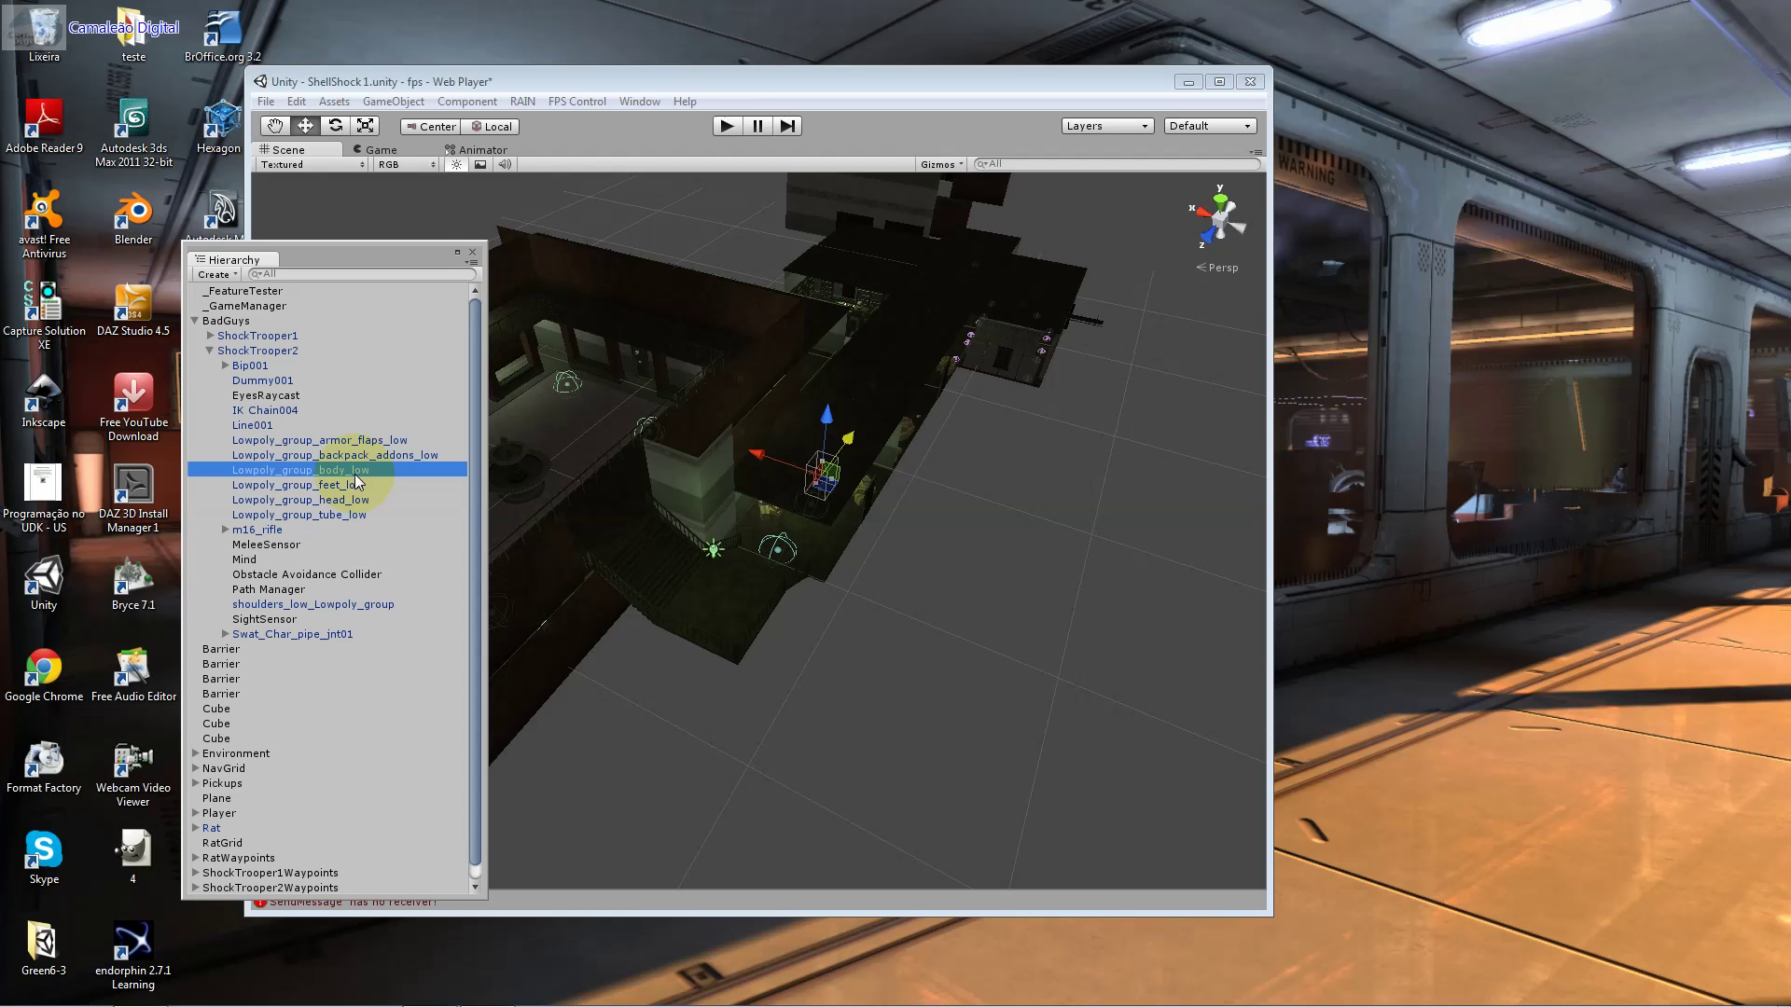
{"action": "double_click", "coordinate": [299, 546]}
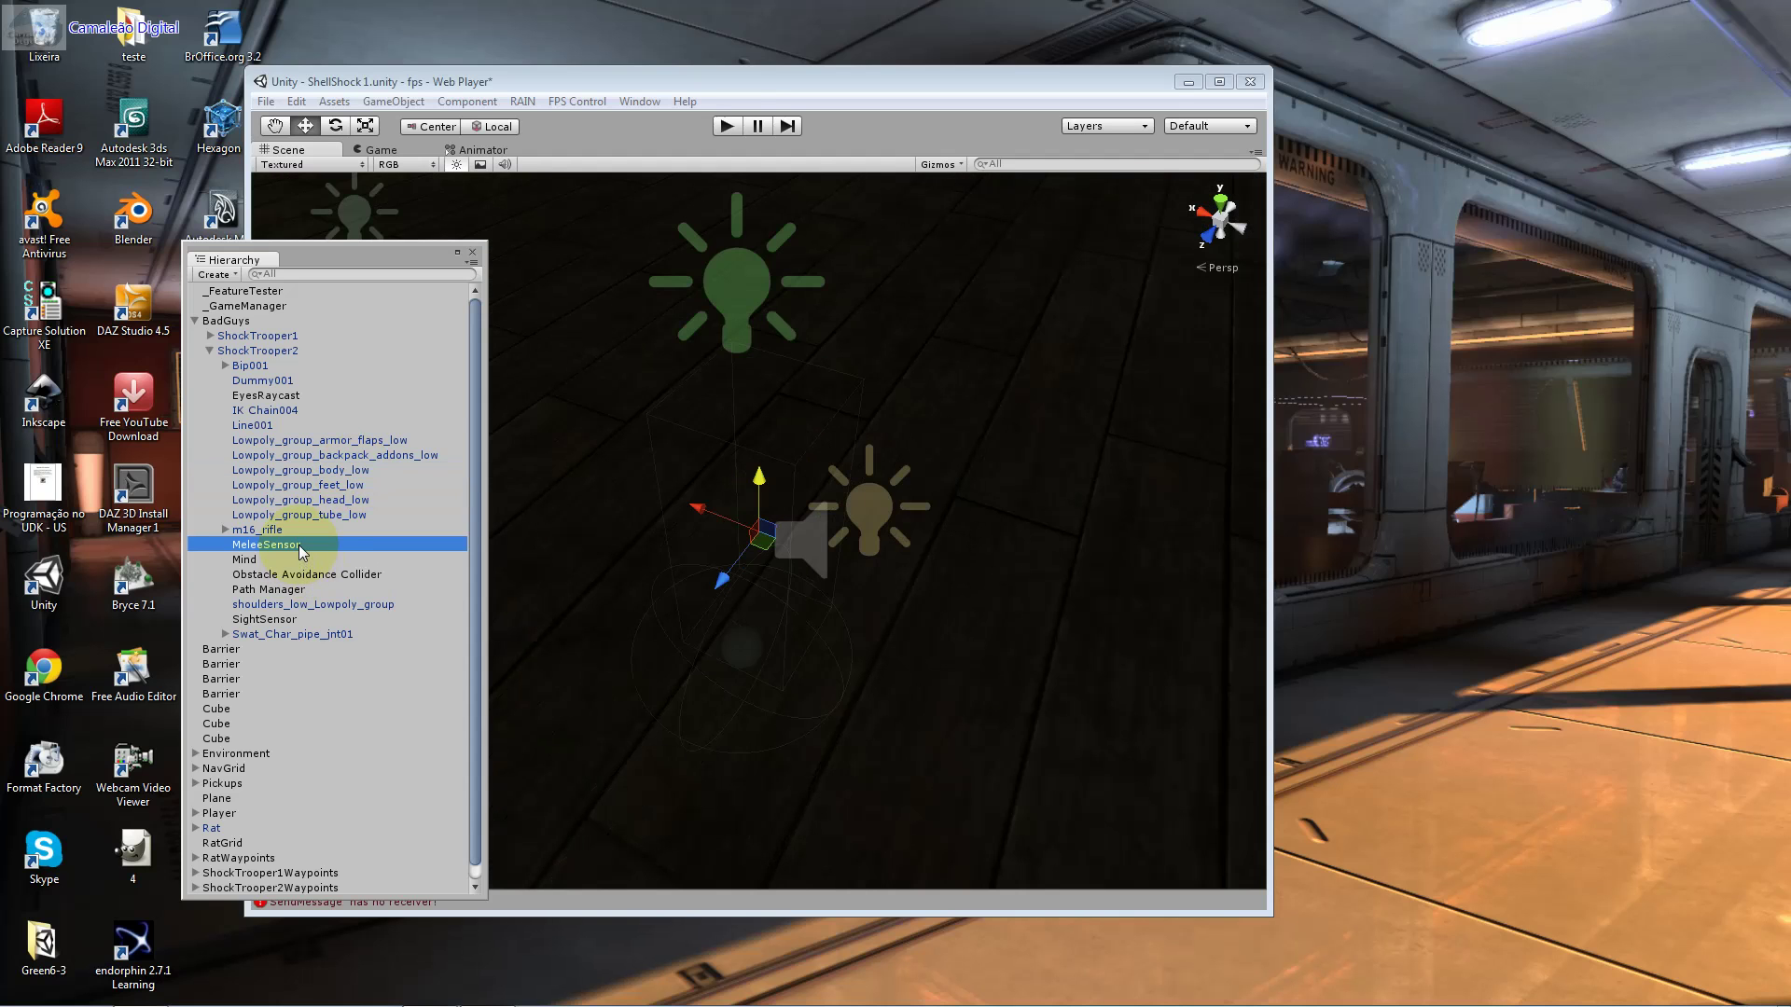
{"action": "double_click", "coordinate": [315, 351]}
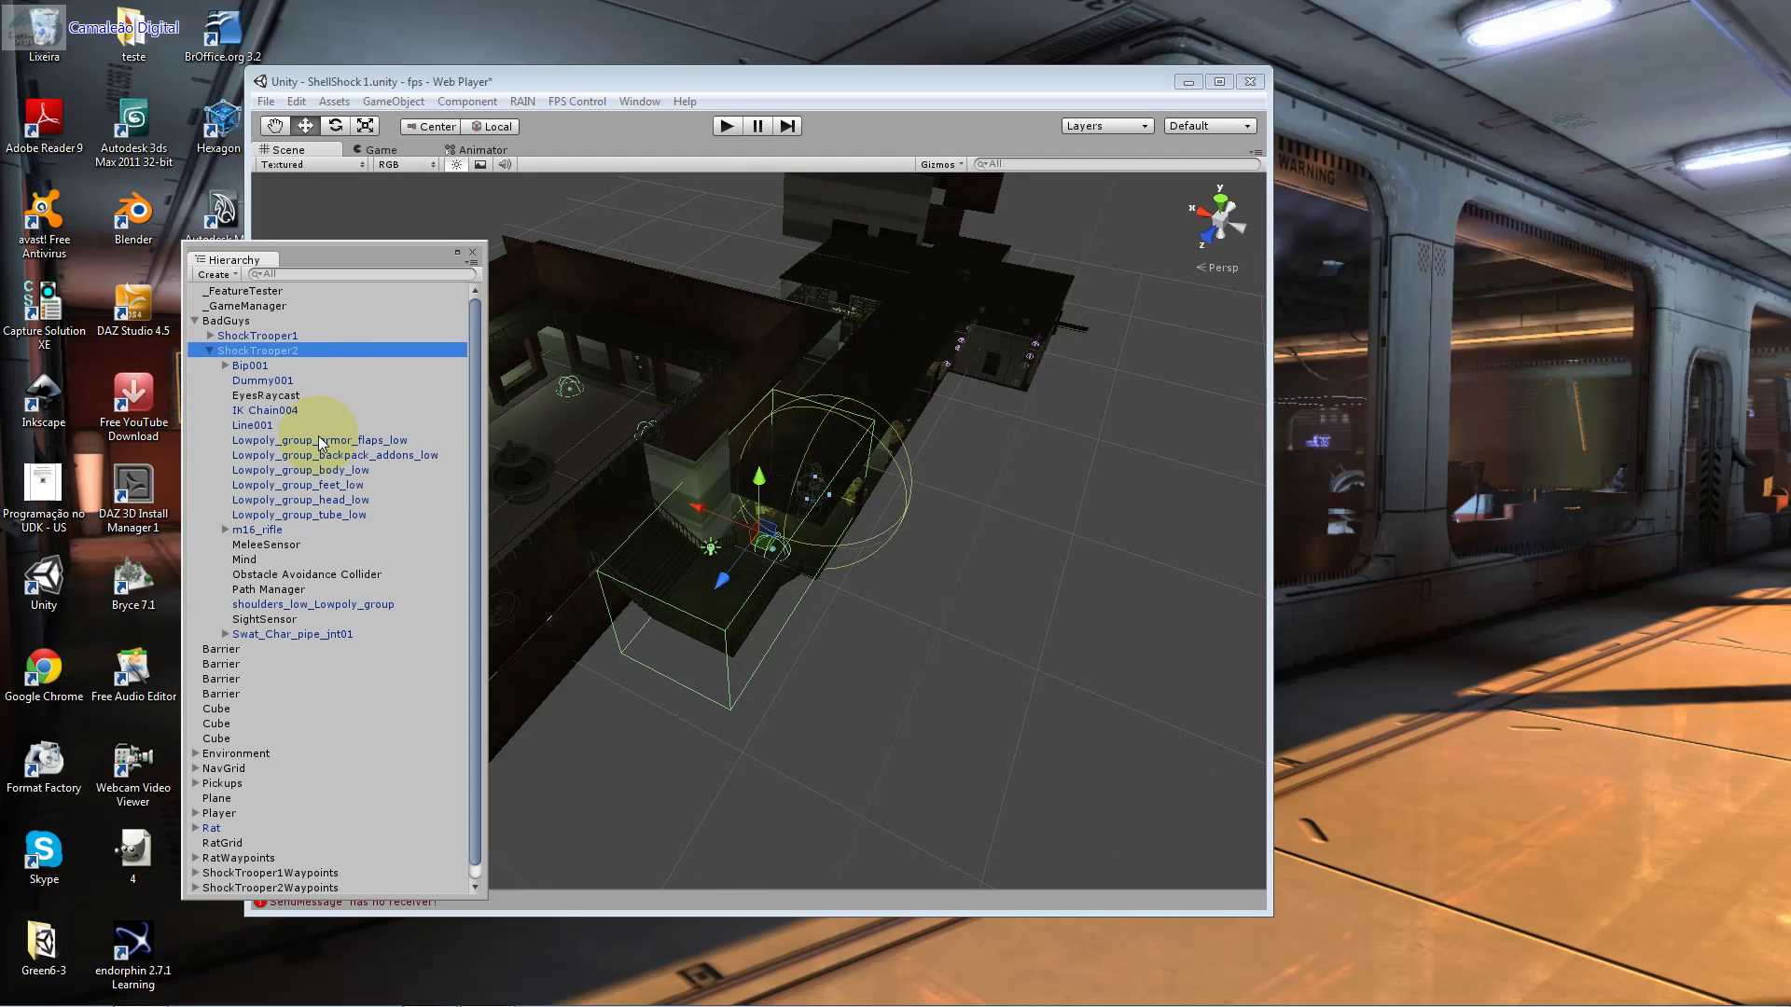
{"action": "double_click", "coordinate": [286, 544]}
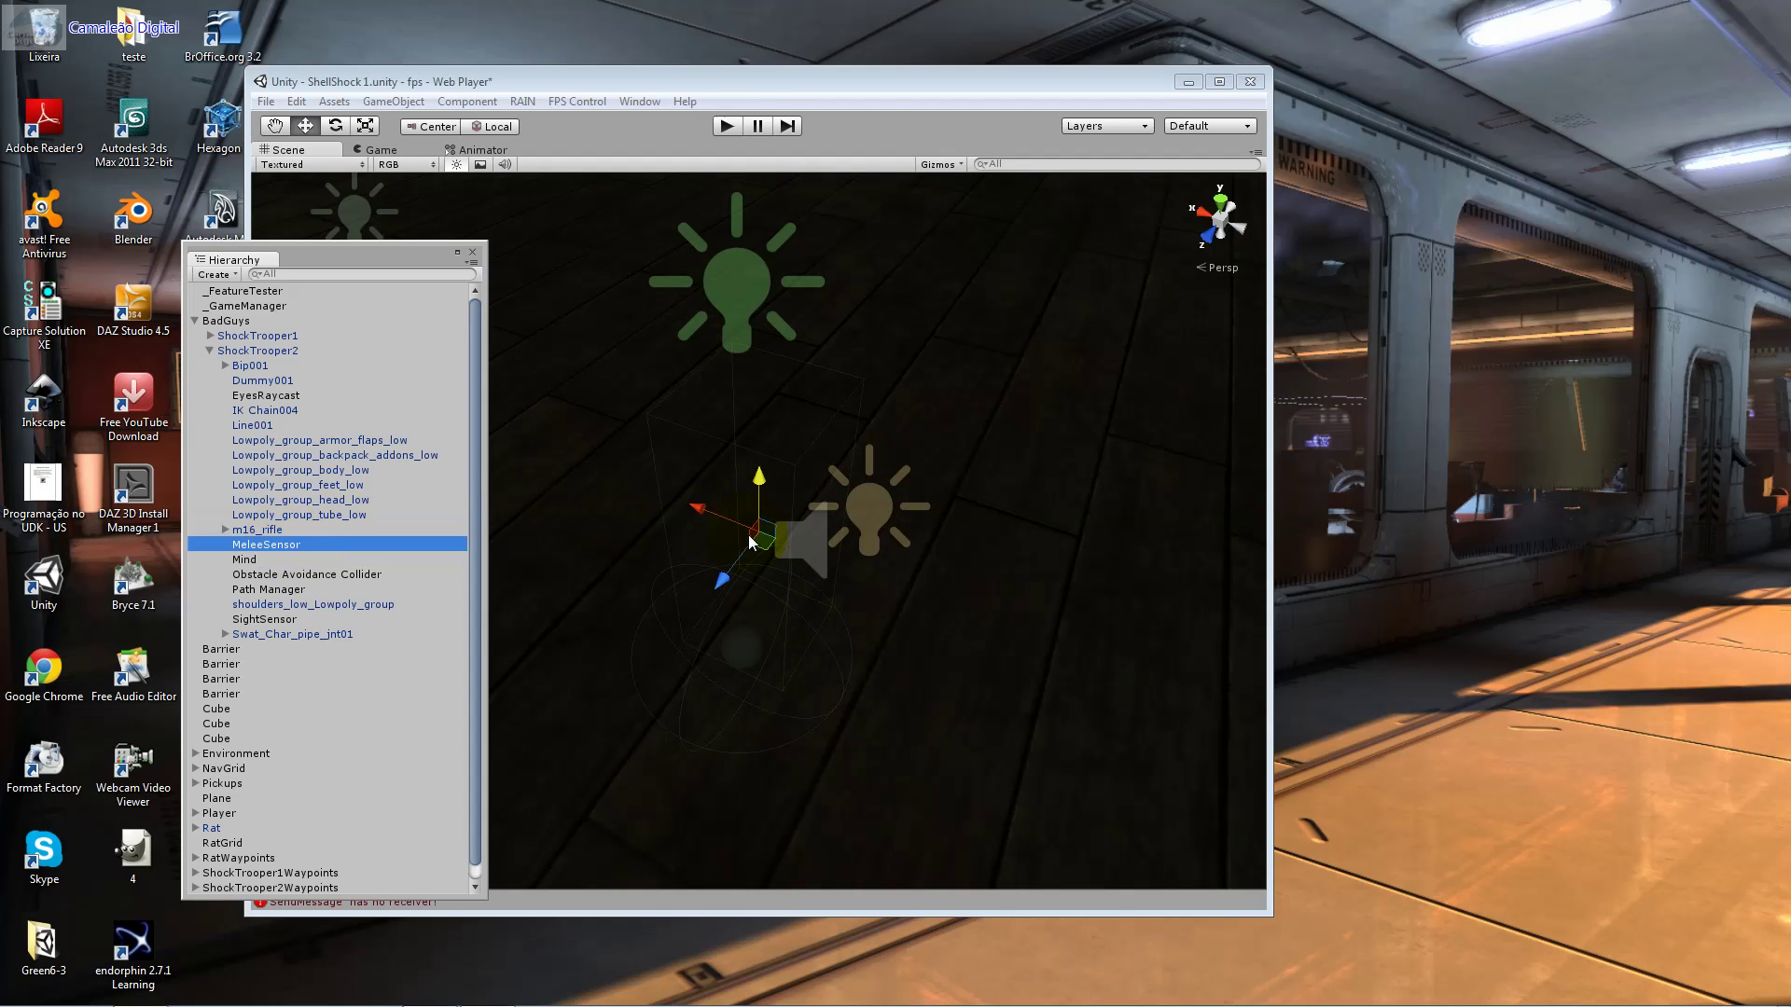
{"action": "left_click", "coordinate": [759, 535]}
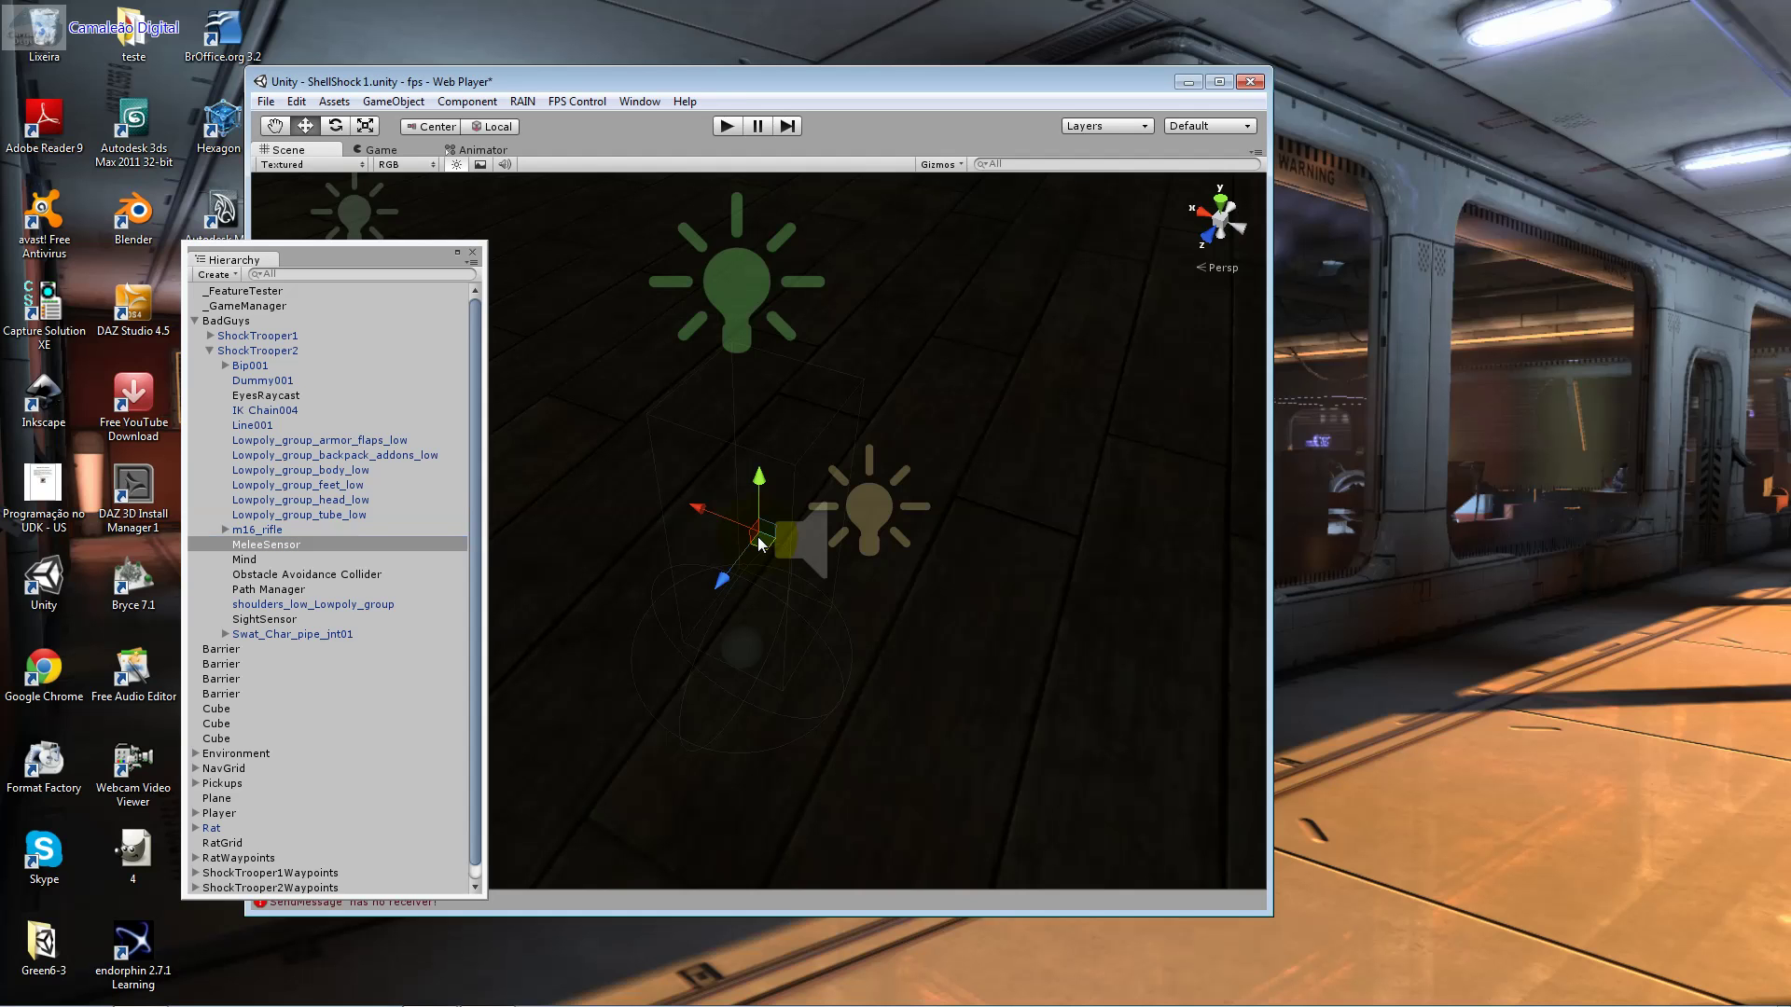
{"action": "mouse_move", "coordinate": [750, 543]}
{"action": "left_mouse_down", "text": "alt"}
{"action": "mouse_move", "coordinate": [903, 512]}
{"action": "mouse_move", "coordinate": [938, 446]}
{"action": "left_mouse_up", "text": "alt"}
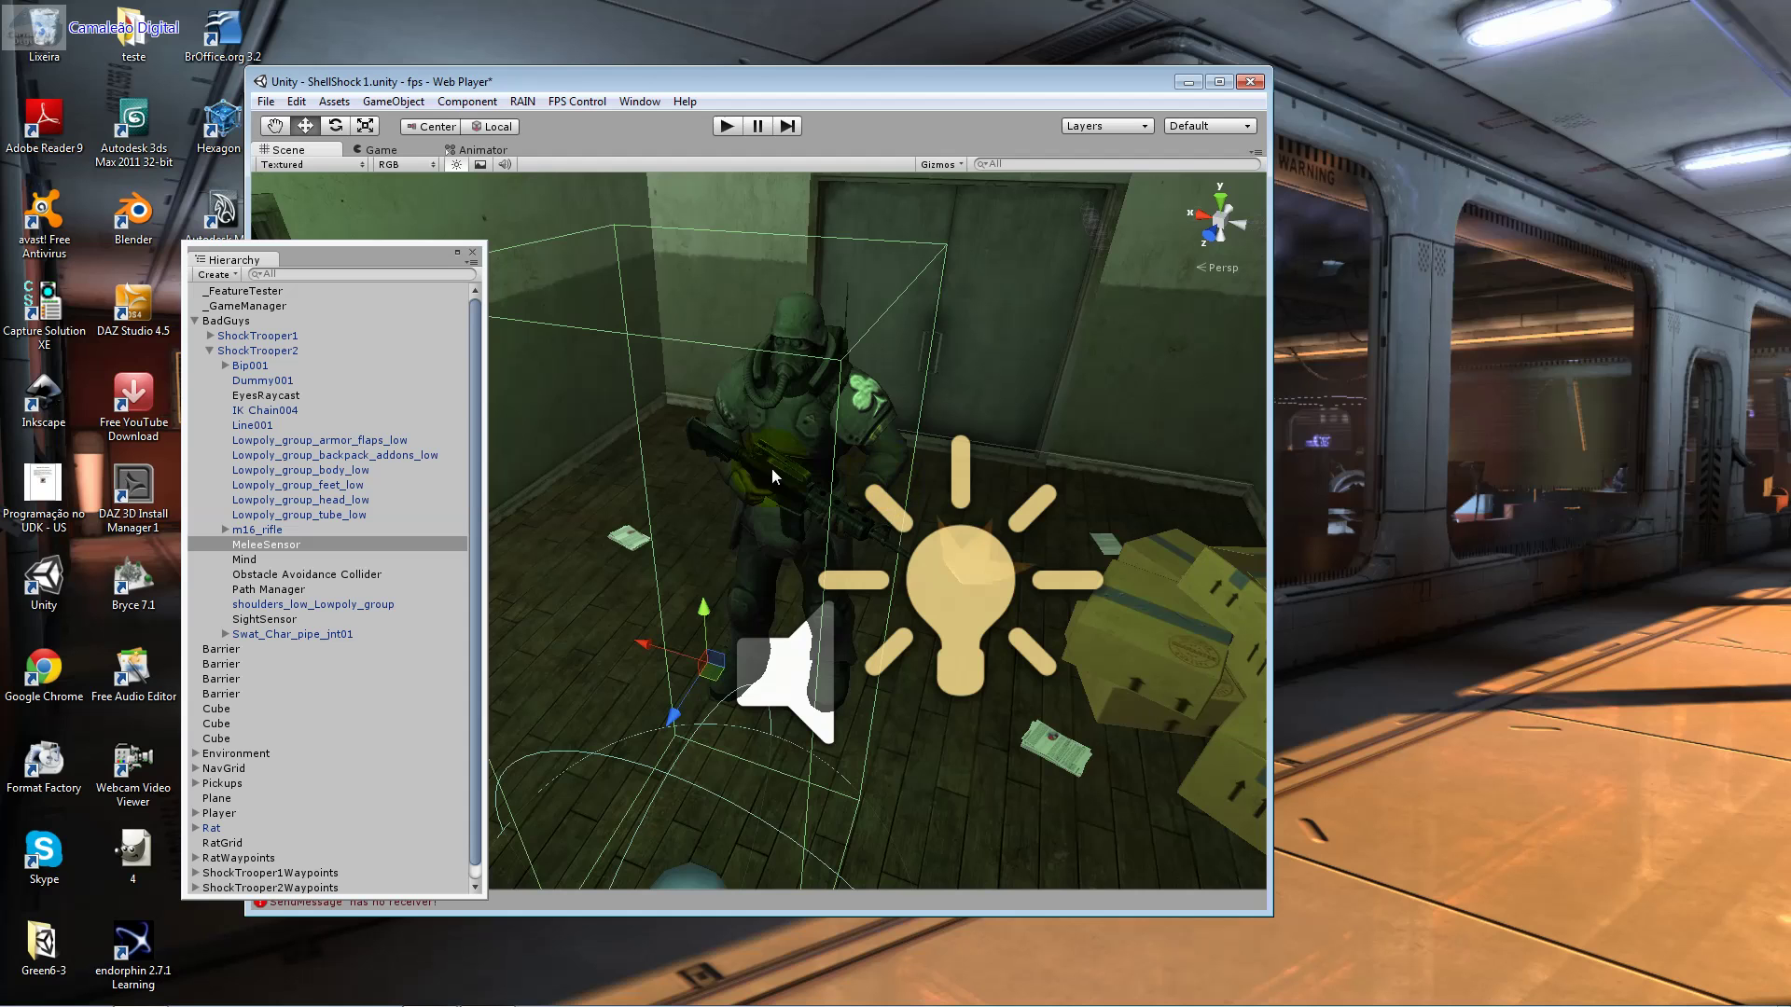
{"action": "left_click", "coordinate": [710, 446]}
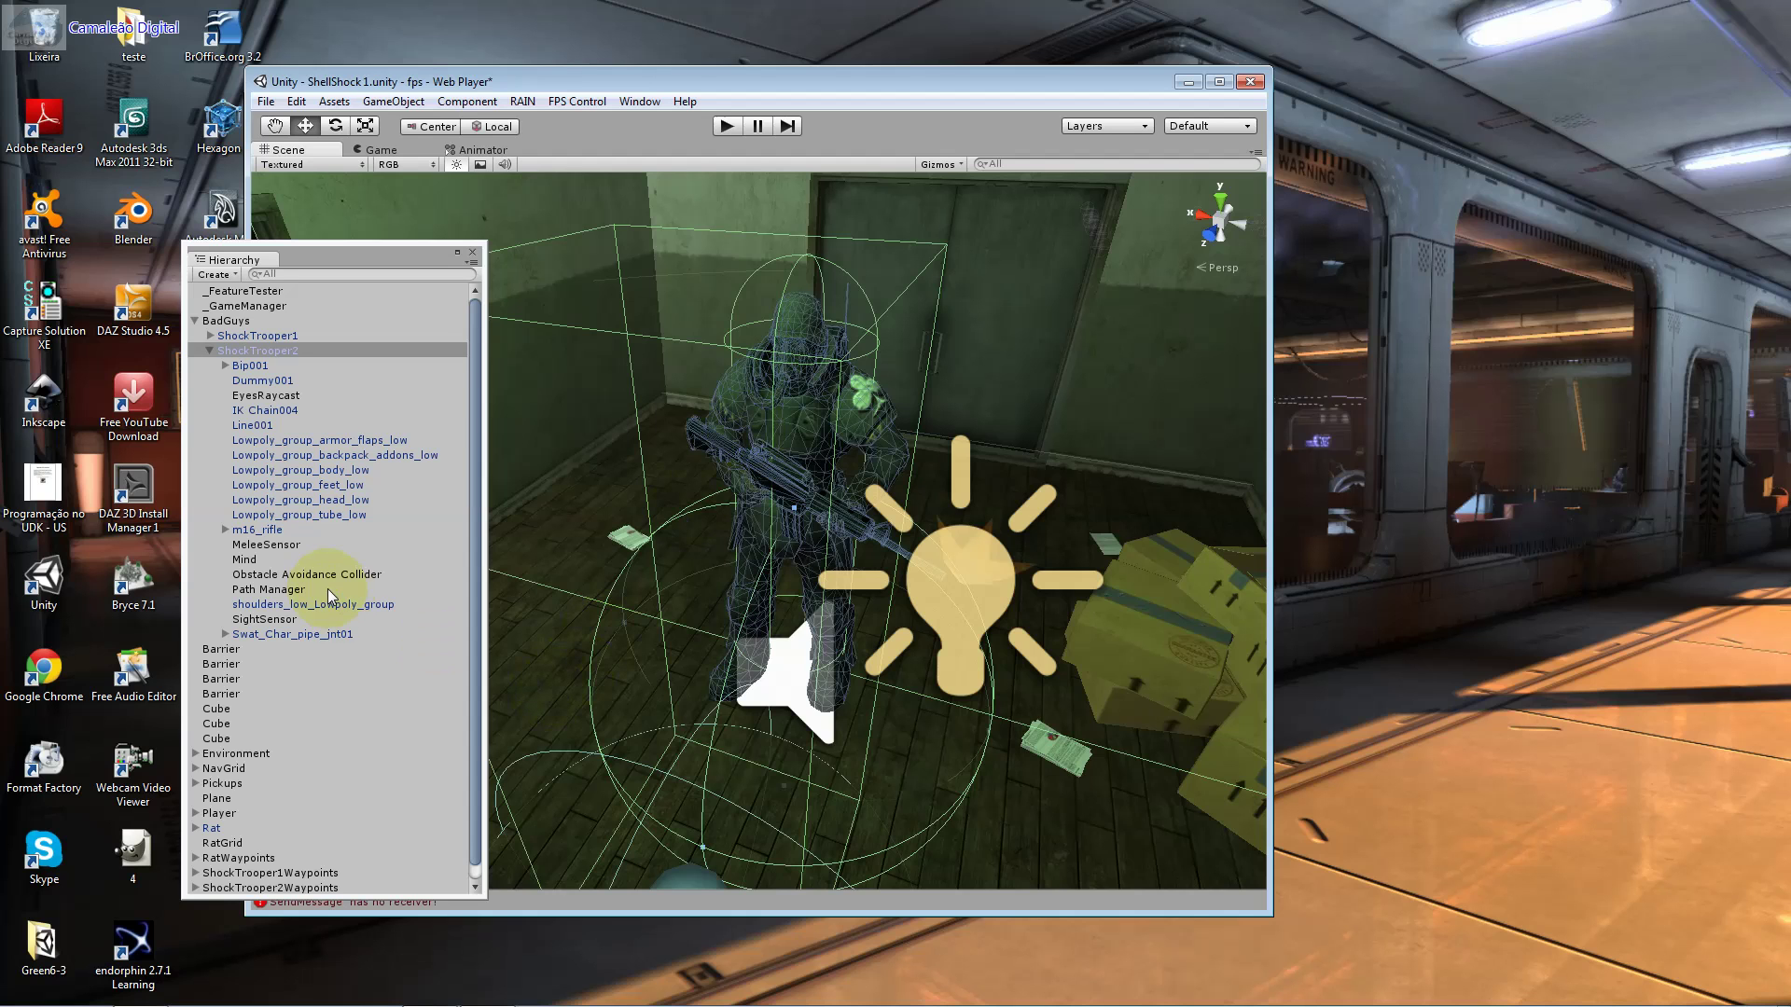
{"action": "left_click", "coordinate": [319, 547]}
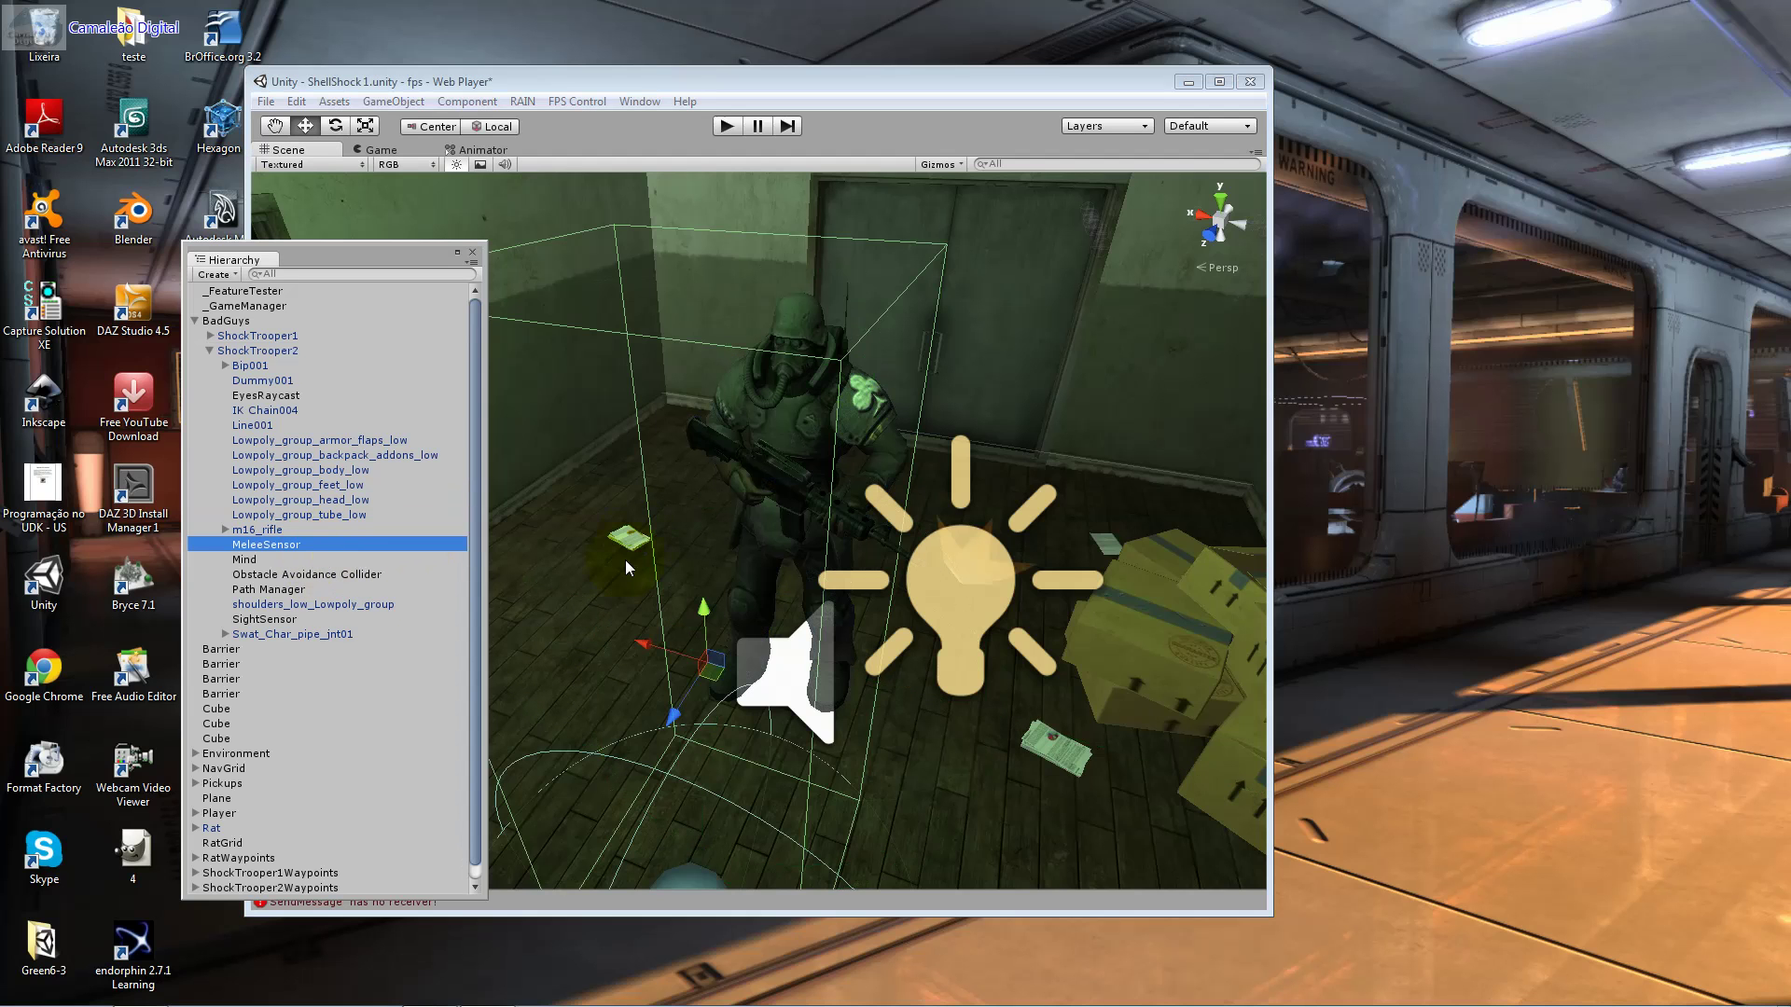
{"action": "left_click", "coordinate": [327, 620]}
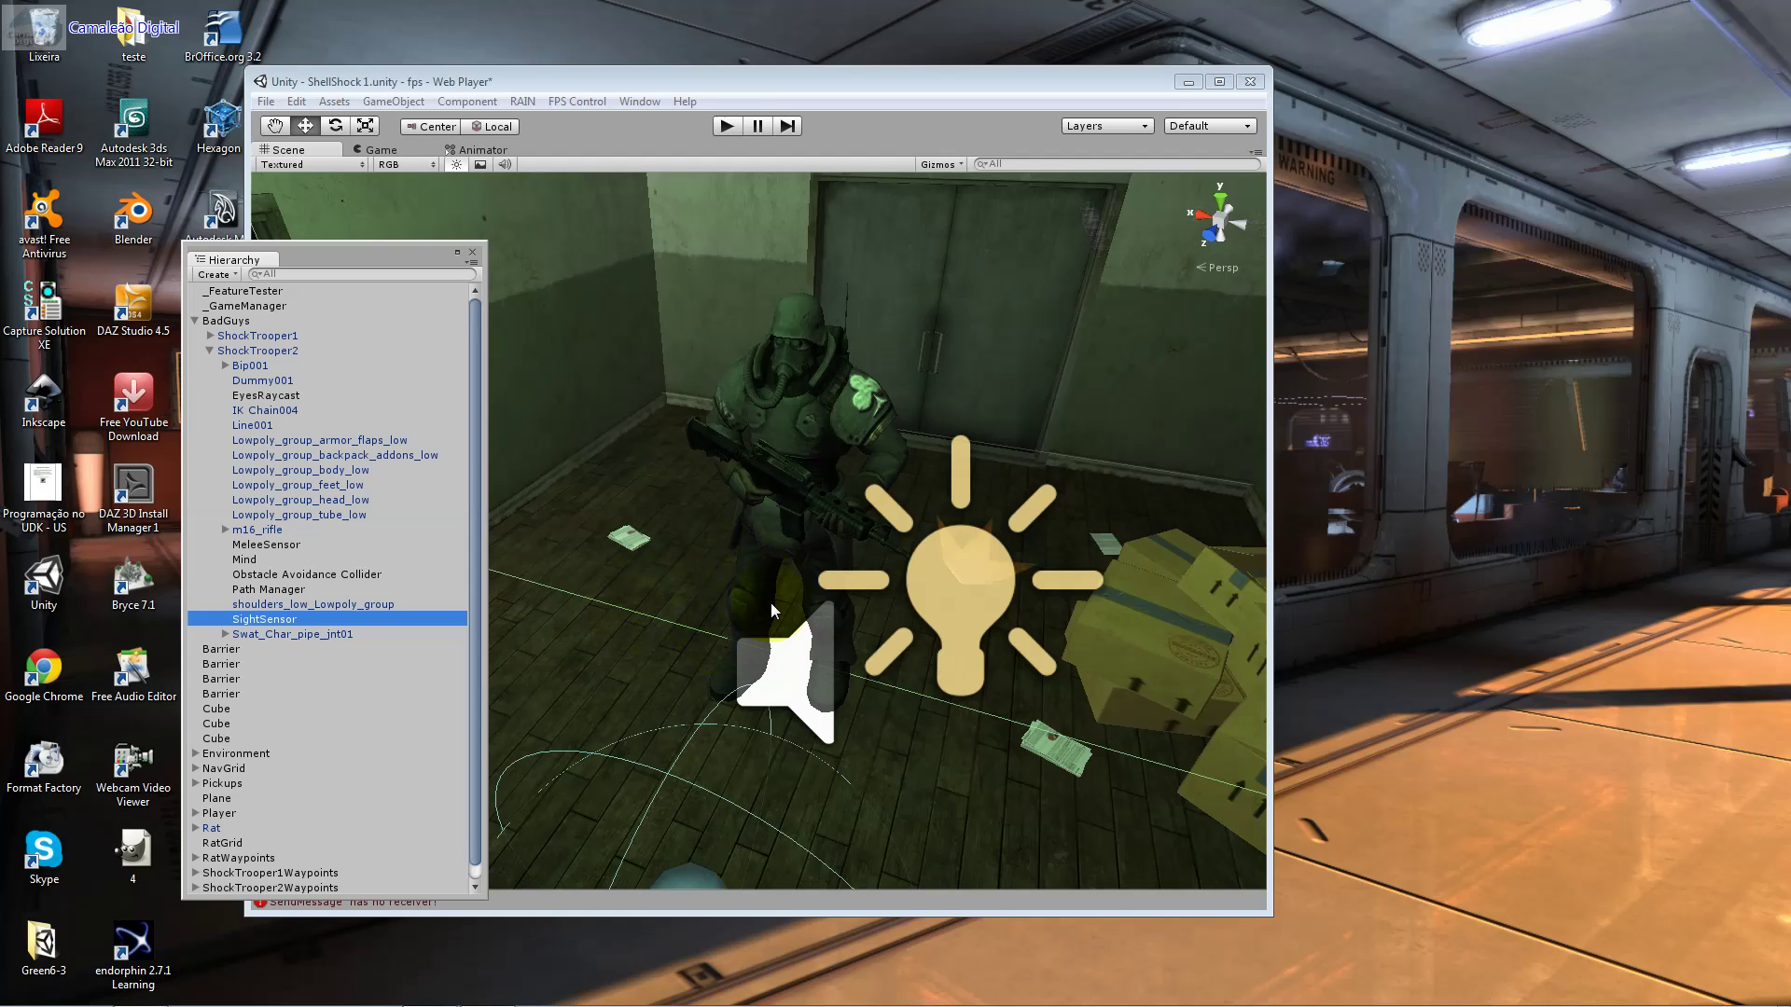
{"action": "left_click", "coordinate": [341, 546]}
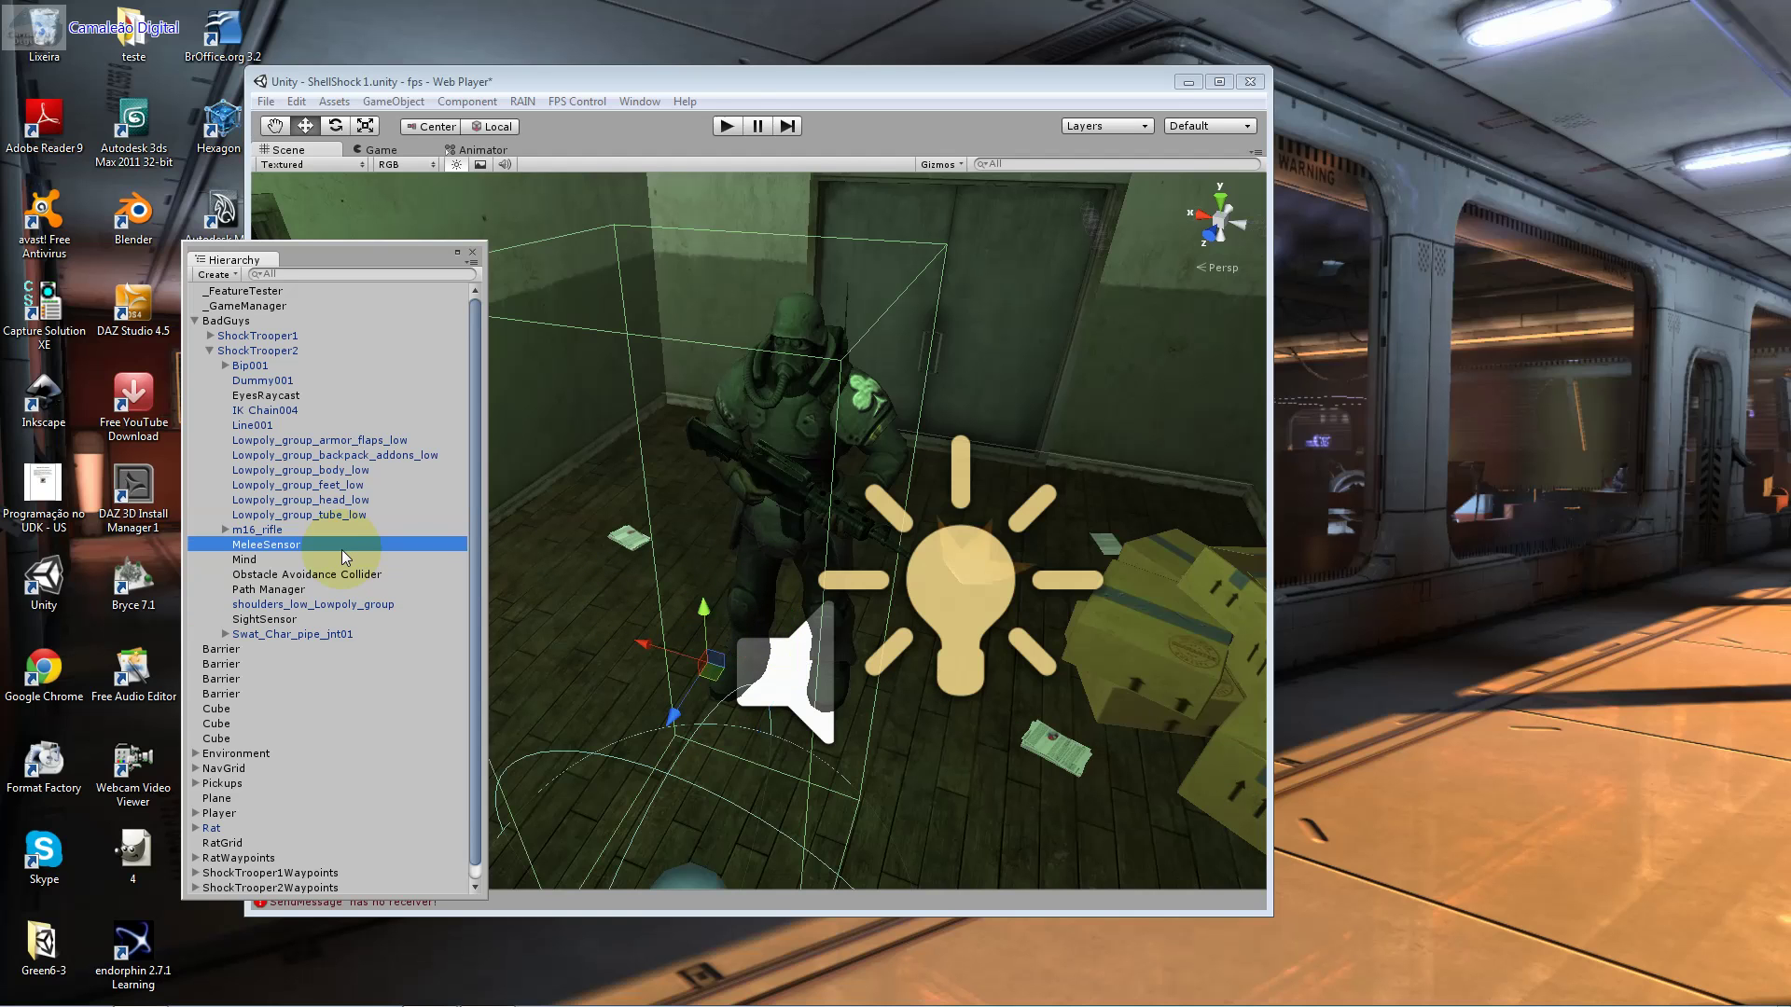